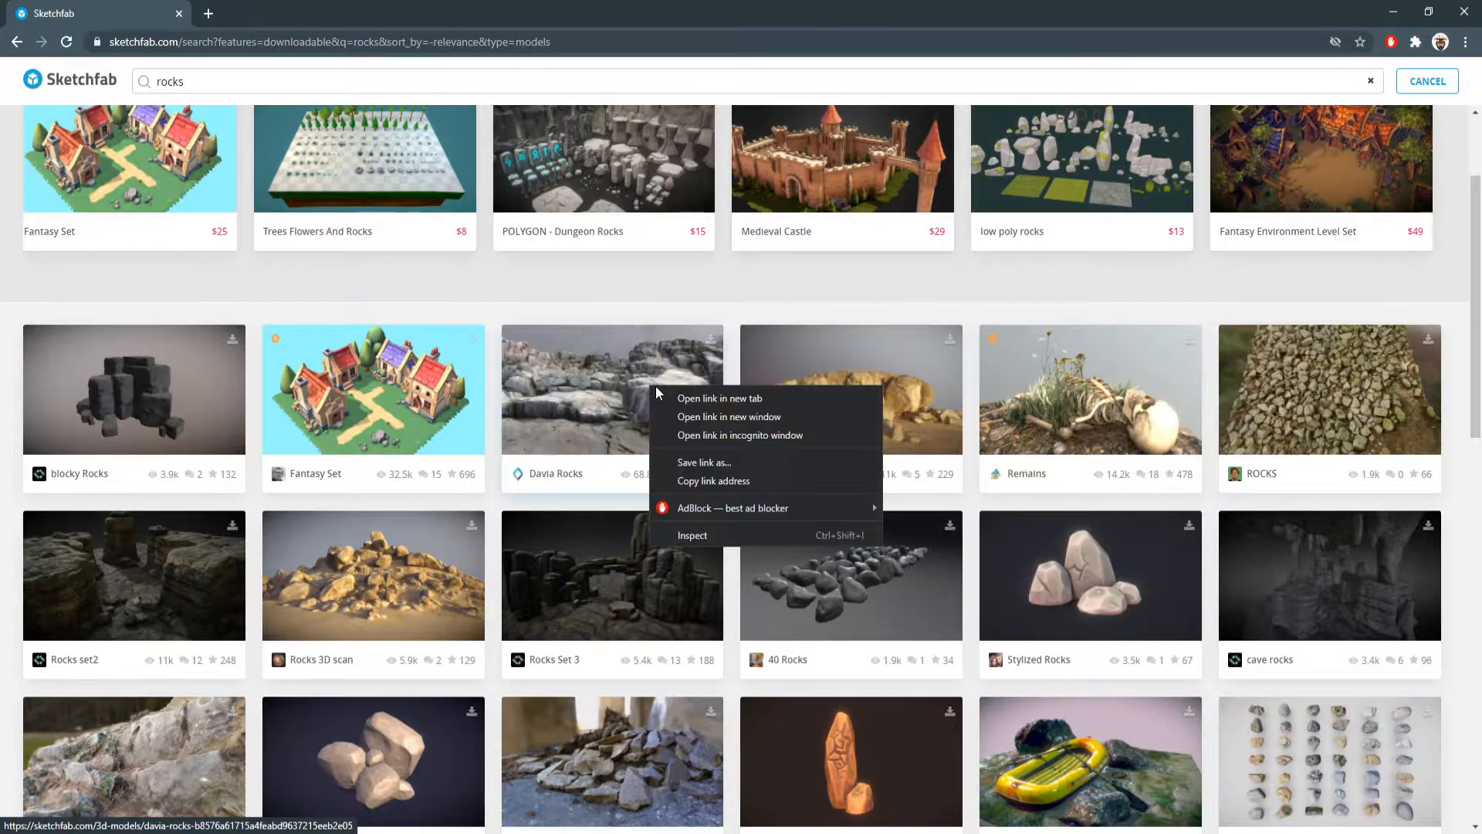
- Inspect the Davia Rocks model on its own page and download it in the autoconverted glTF format
left_click(280, 17)
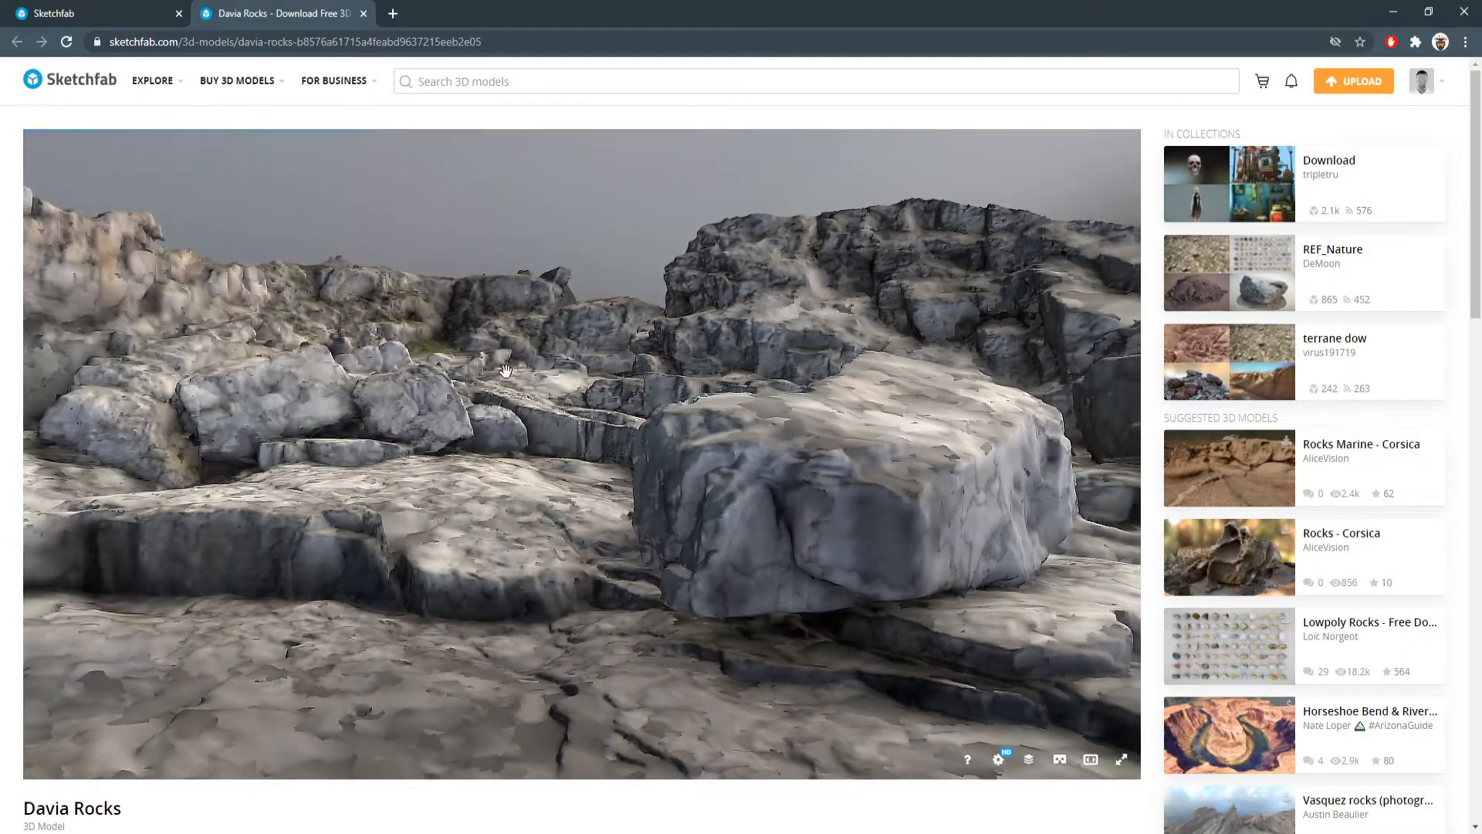
left_click_drag(495, 411, 666, 392)
scroll(657, 409, "down", 3)
scroll(595, 805, "down", 6)
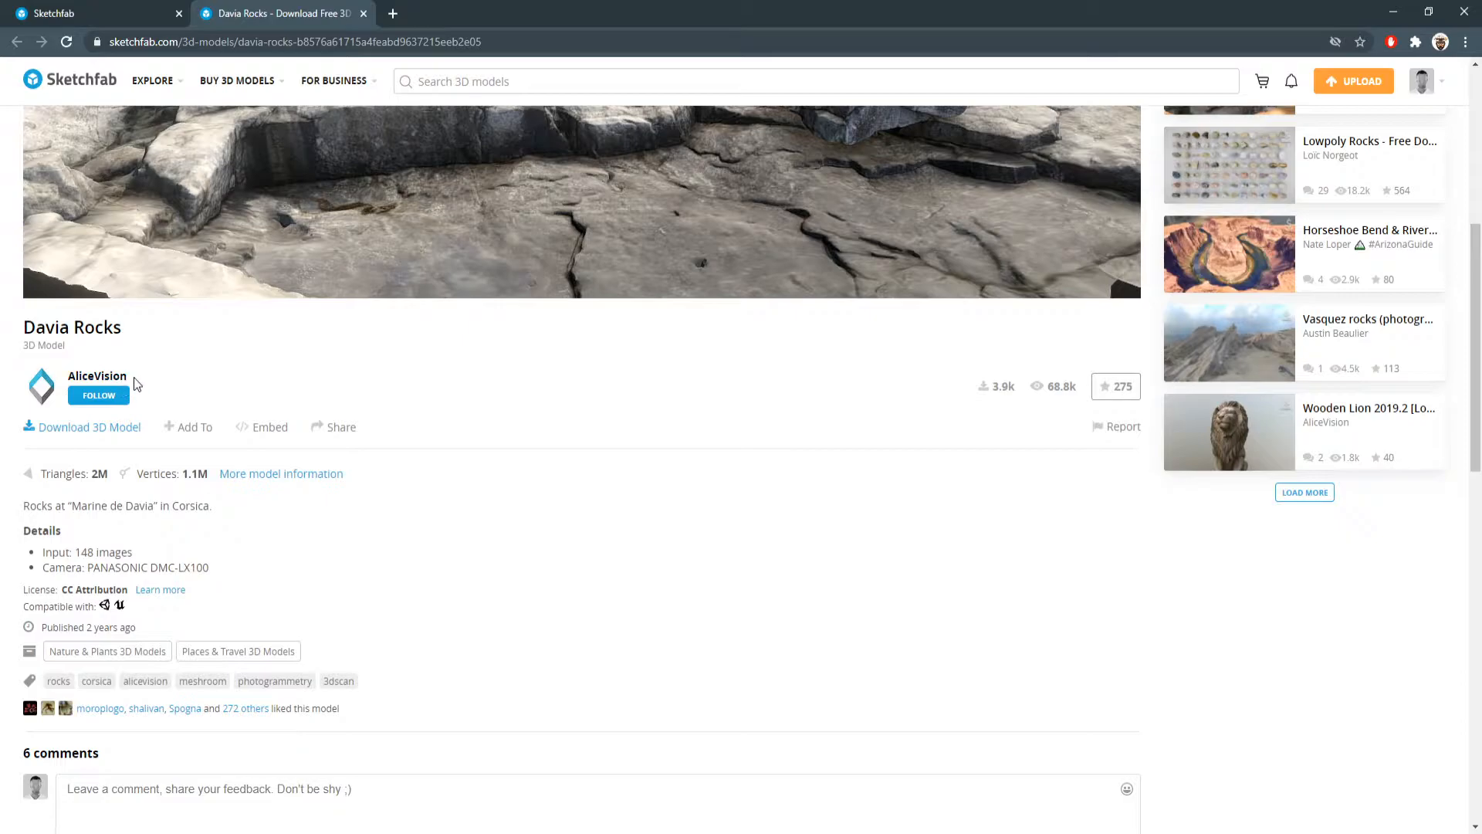
left_click(110, 431)
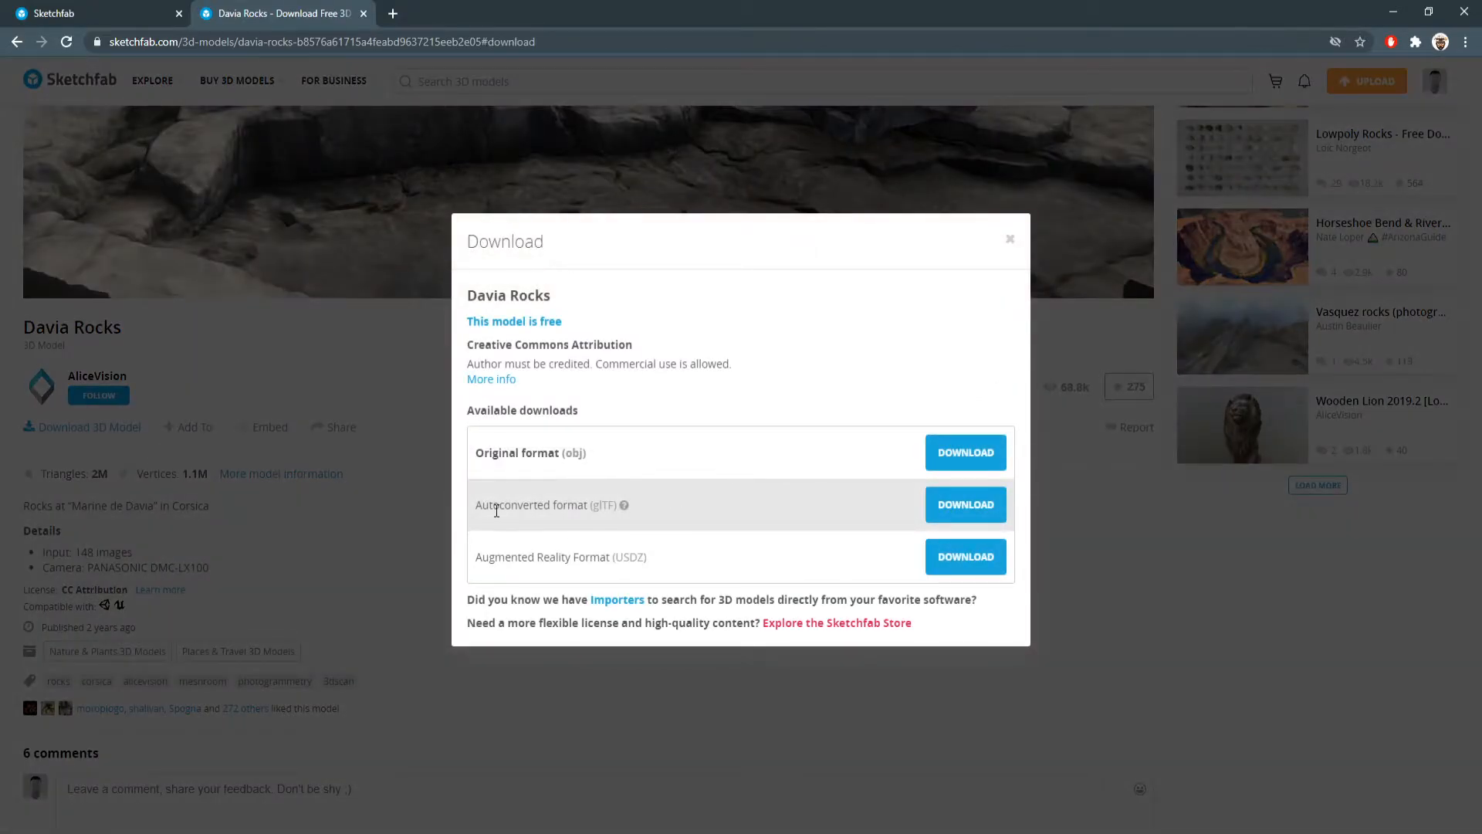
left_click(963, 505)
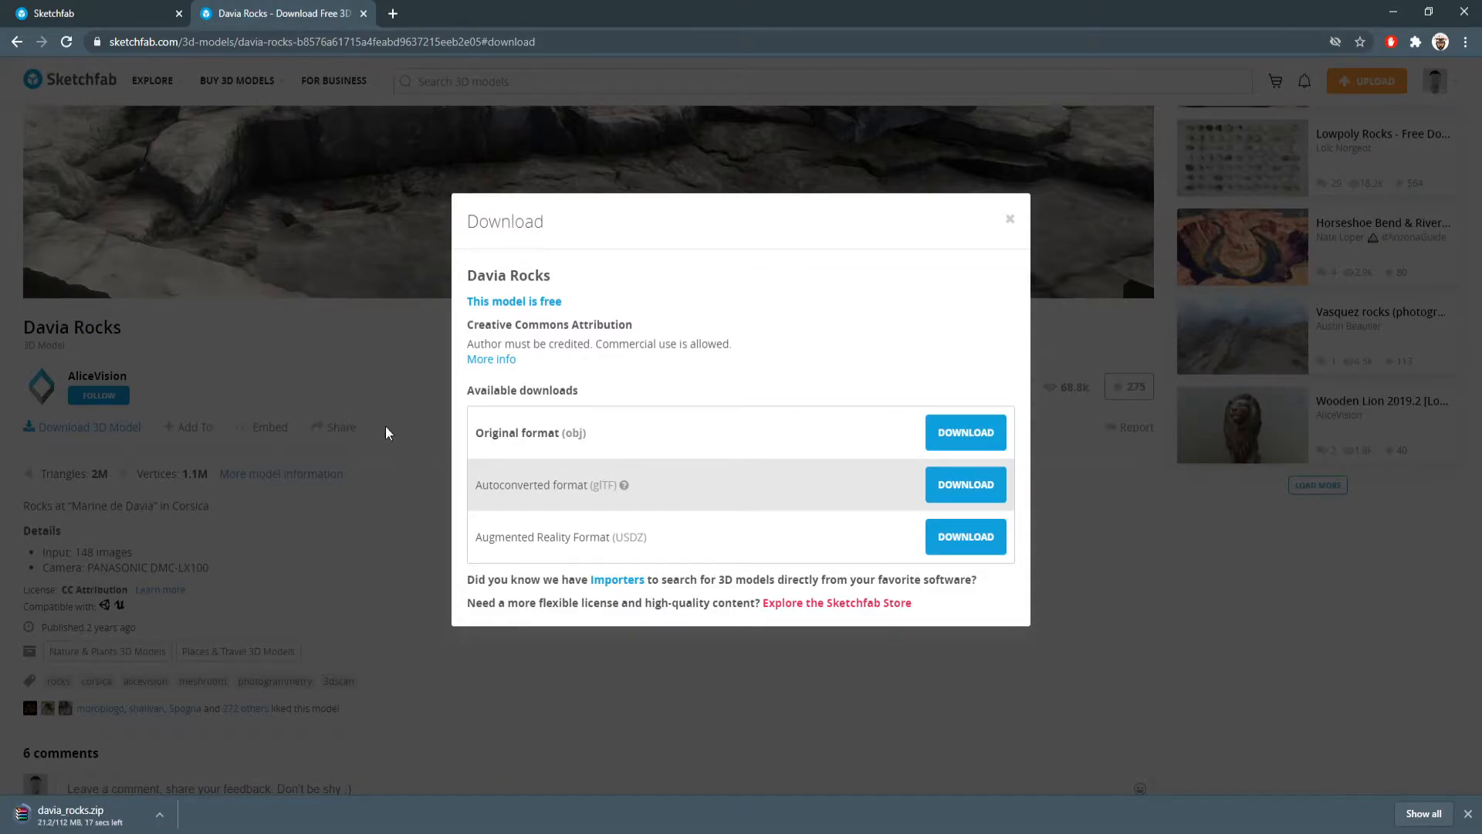
- Return to the rocks search results and search for downloadable spaceman models instead
left_click(86, 11)
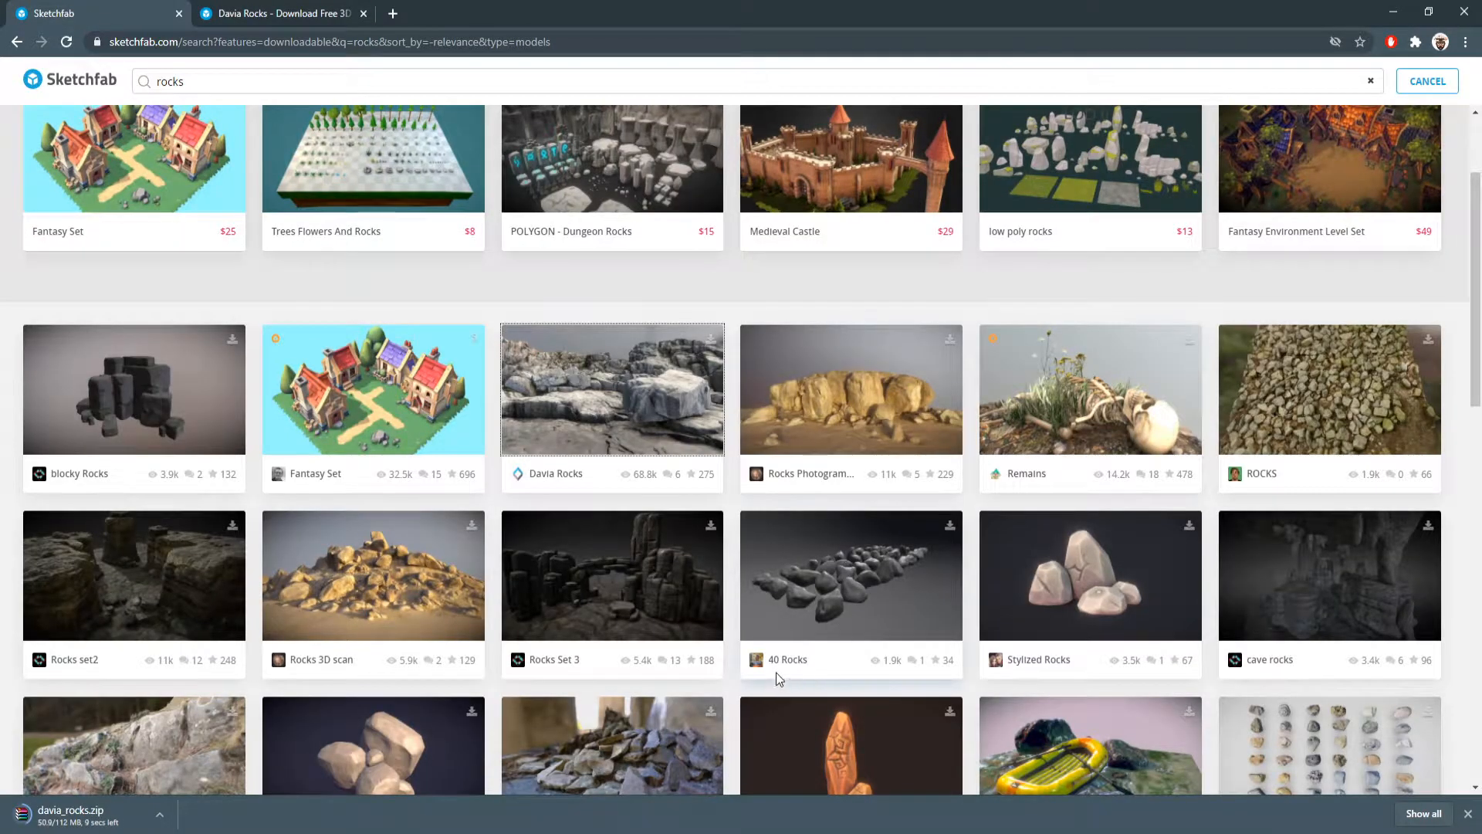
scroll(776, 674, "up", 3)
left_click_drag(216, 84, 41, 70)
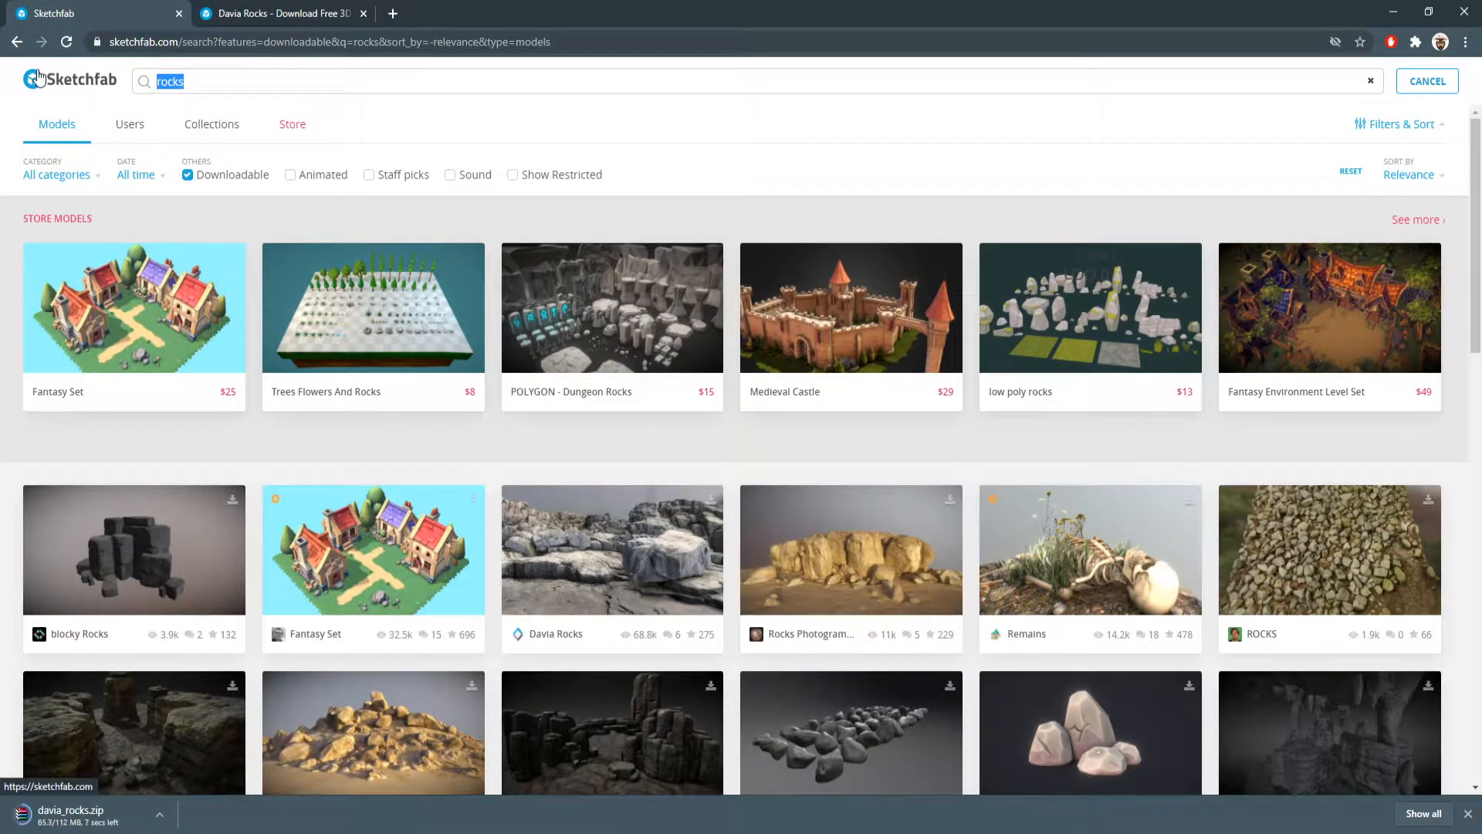
type("spaceman")
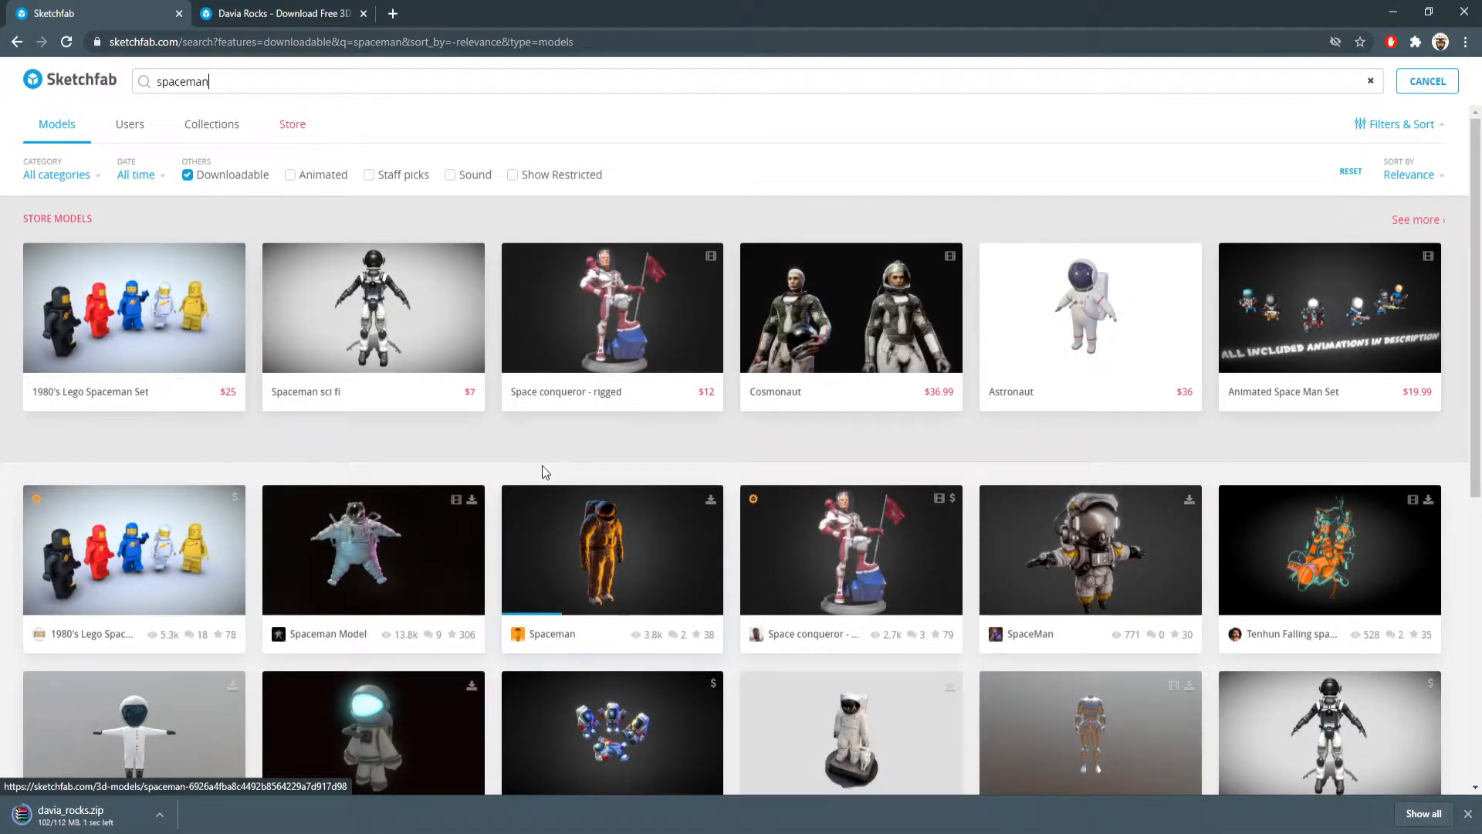
- Find the Sapceman John model among the results and download it in the autoconverted glTF format
scroll(557, 497, "down", 1)
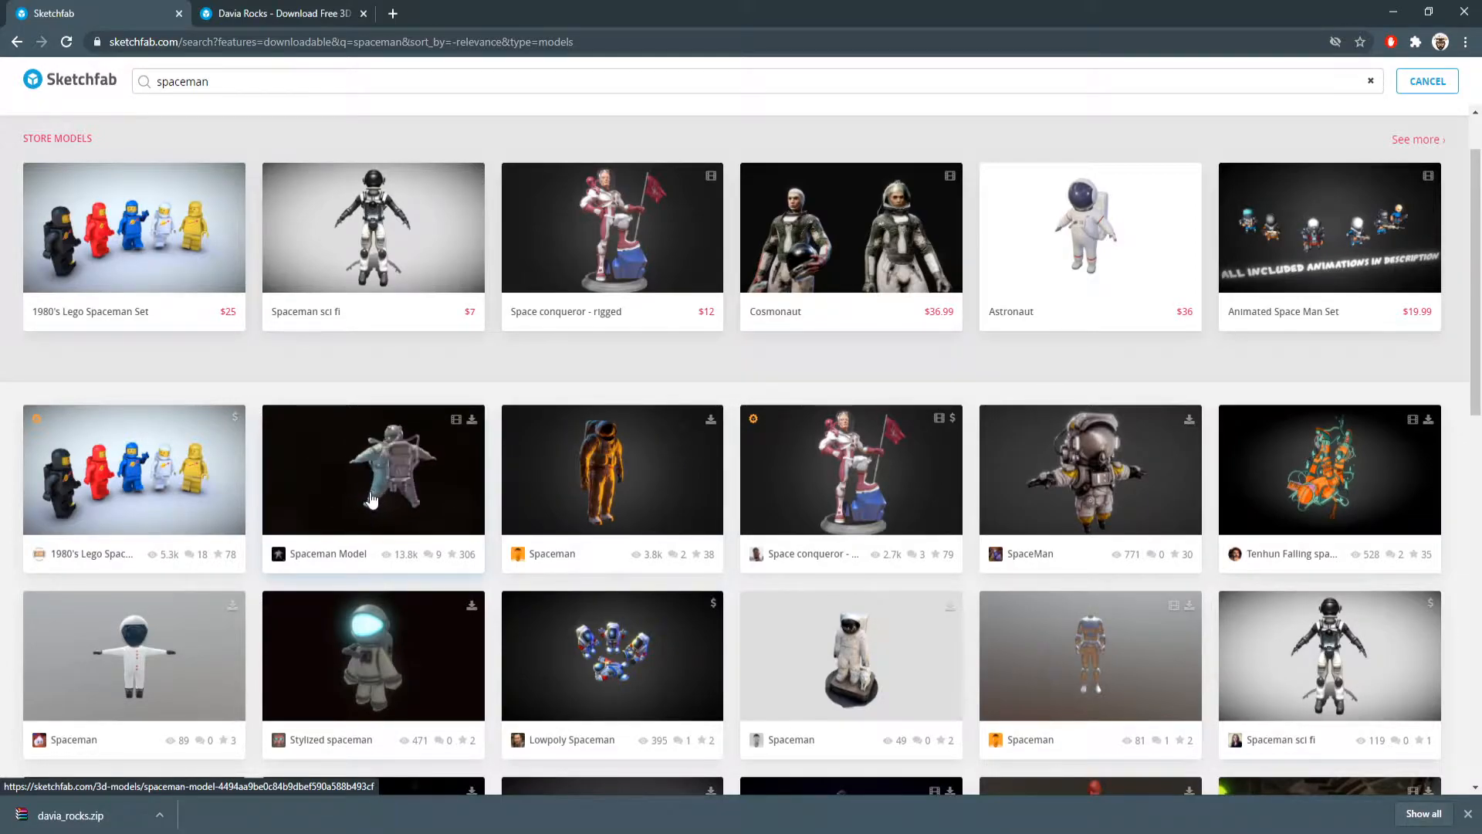
scroll(733, 579, "down", 4)
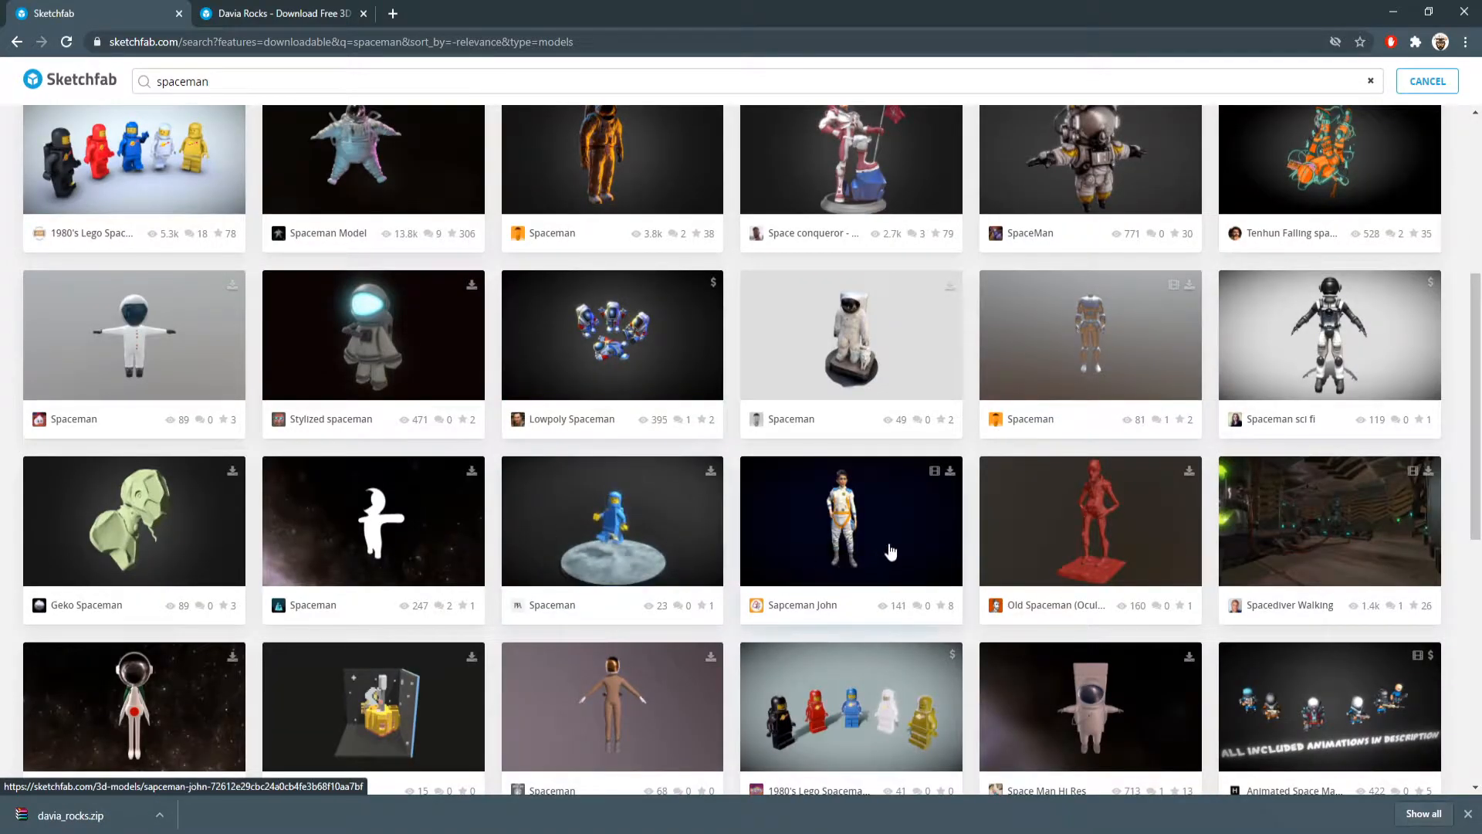
left_click(809, 550)
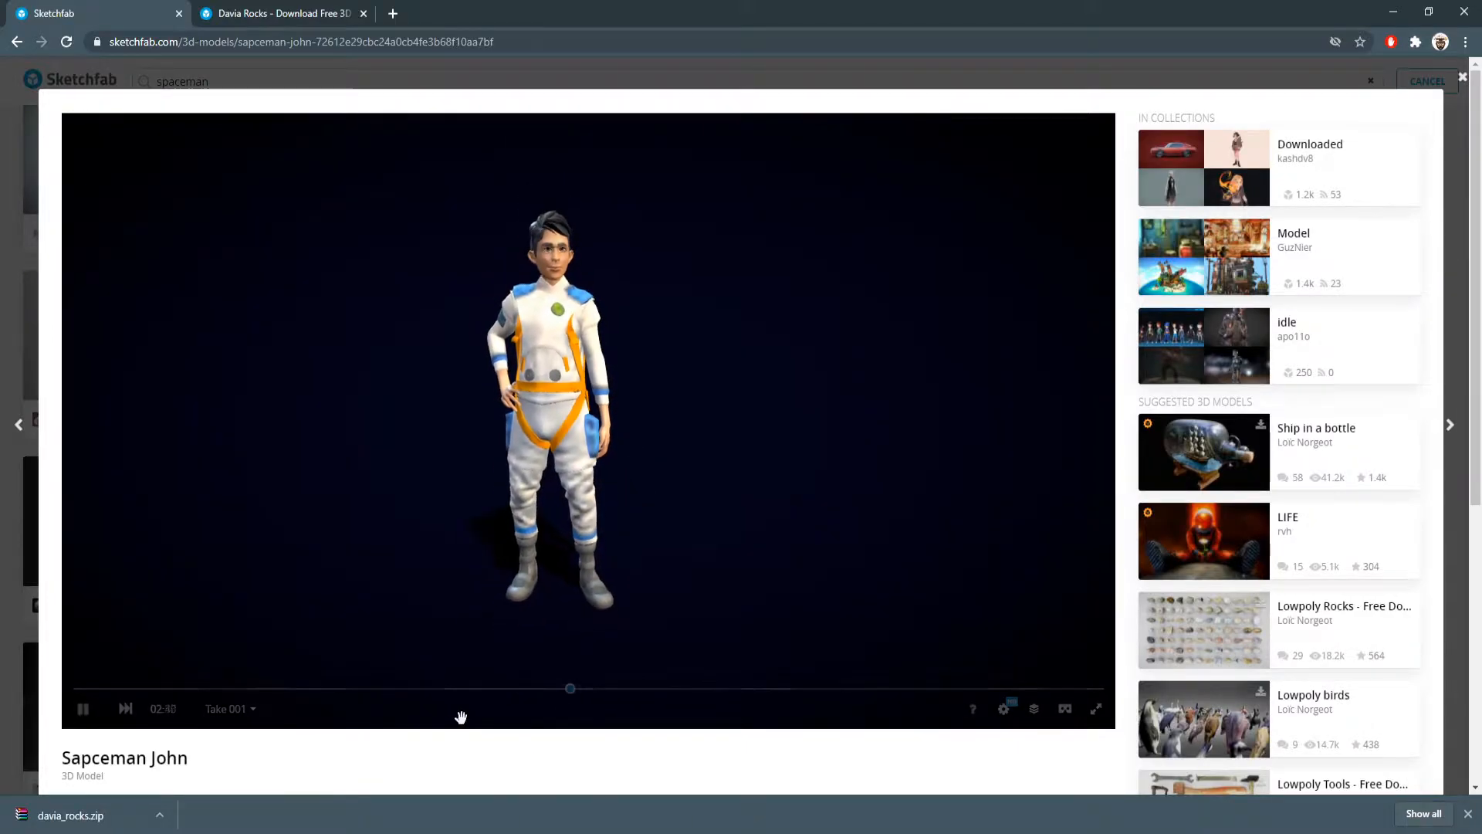
scroll(434, 752, "down", 3)
scroll(465, 719, "down", 1)
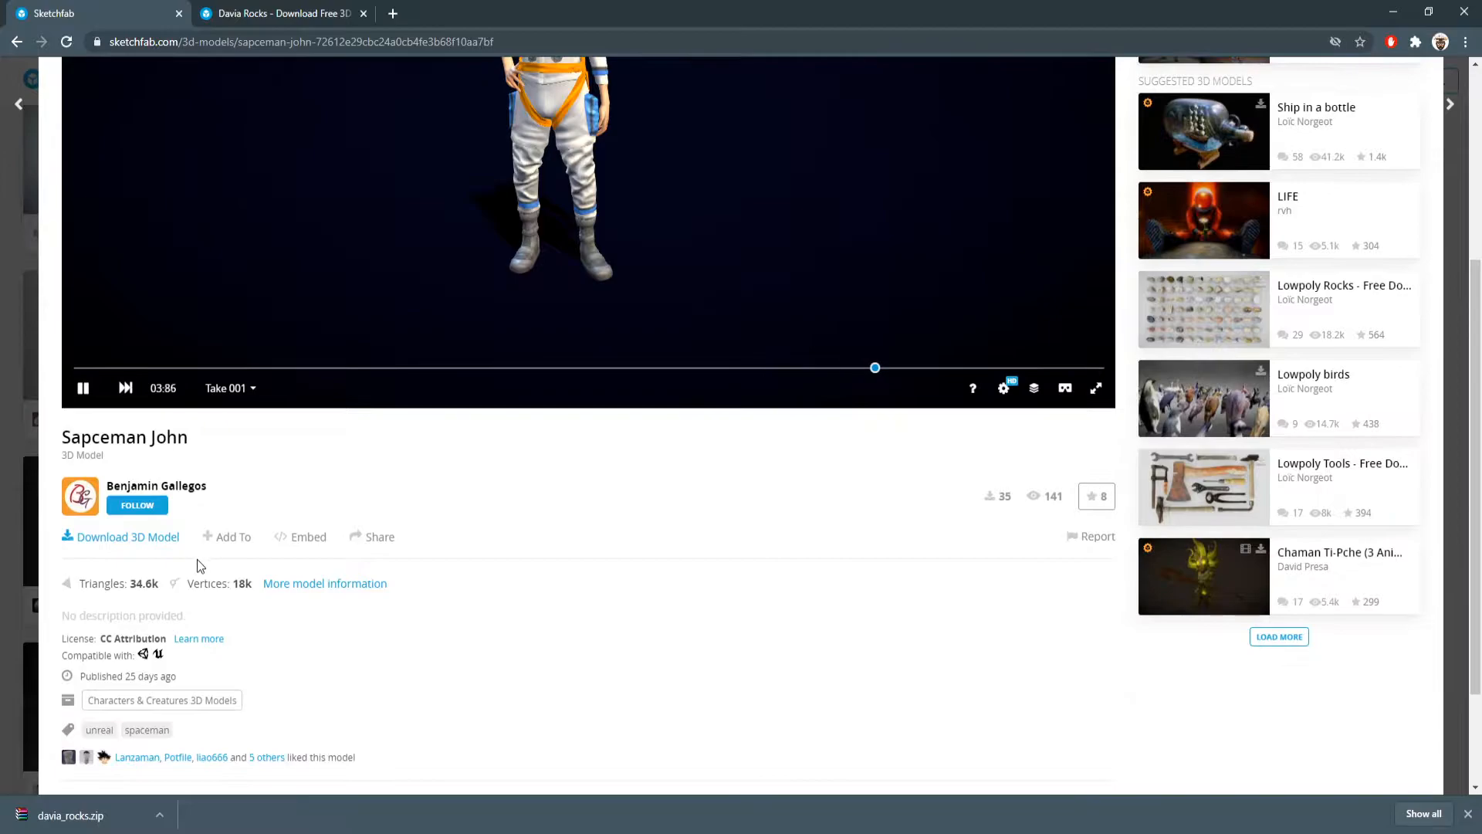
left_click(127, 537)
left_click(973, 502)
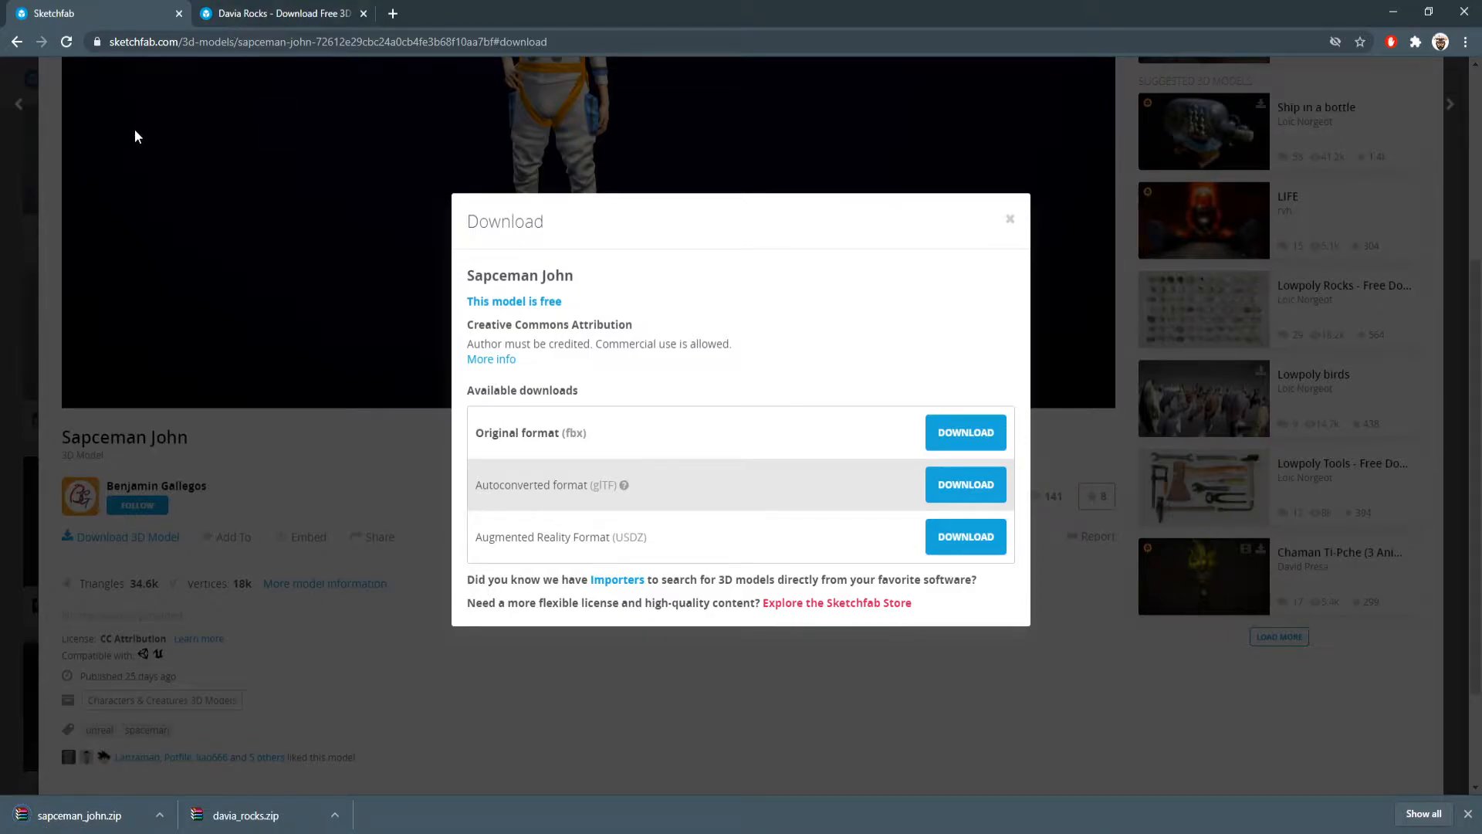
- Close the download dialog, go back to the spaceman results and open the Sapceman John model in a new tab
left_click(13, 177)
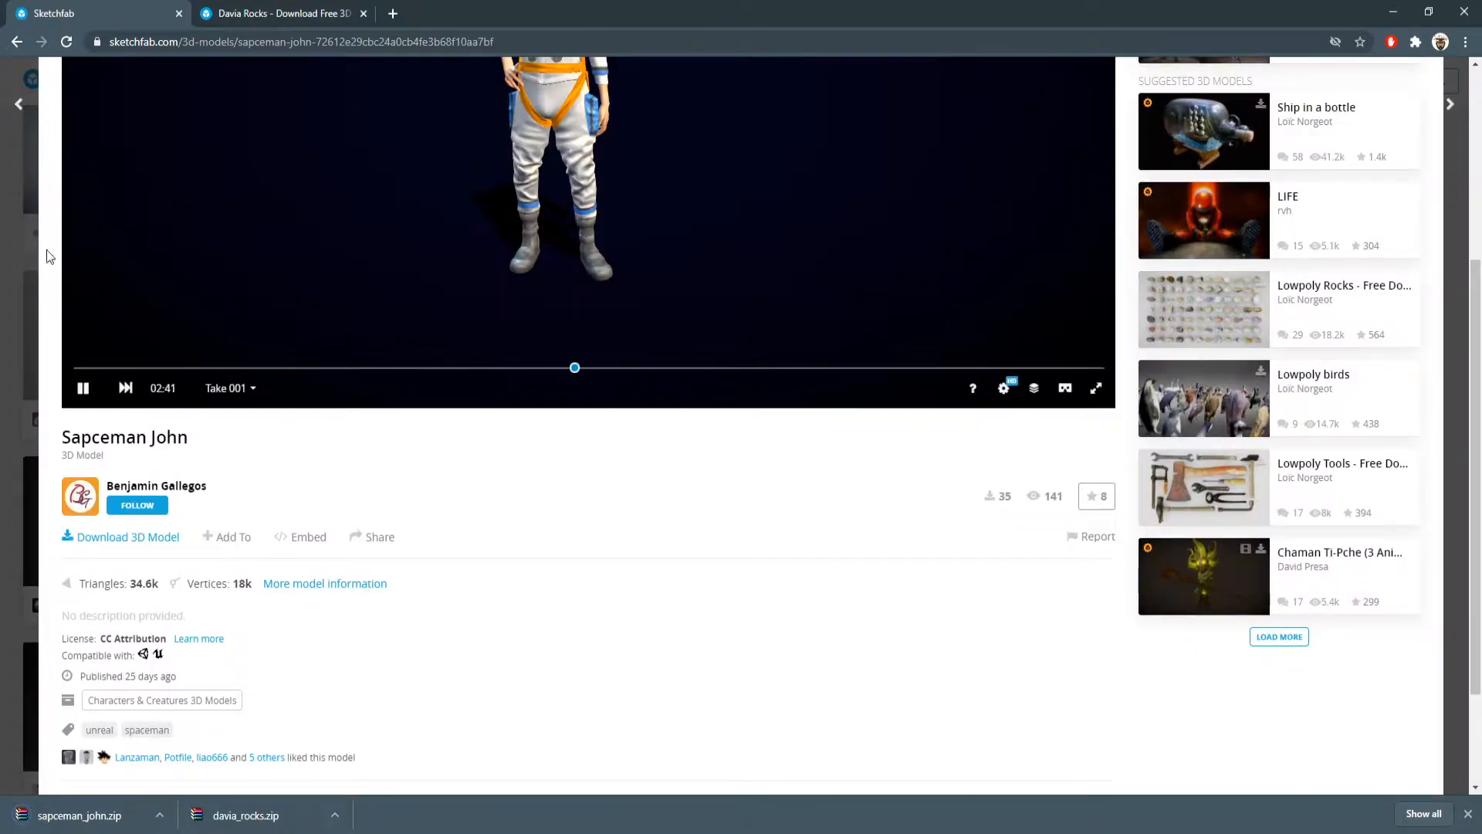
key("alt+Left")
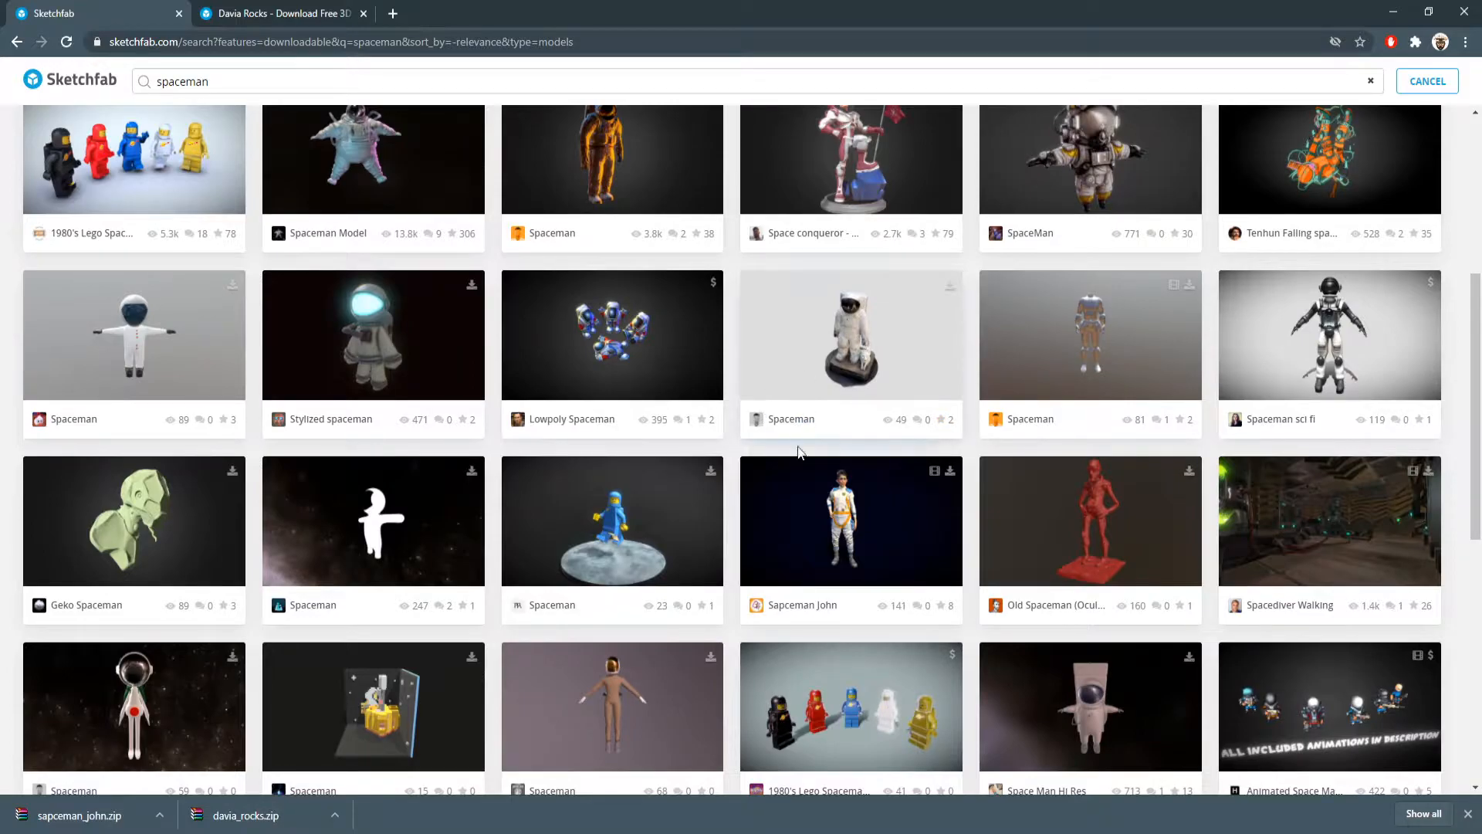
right_click(828, 500)
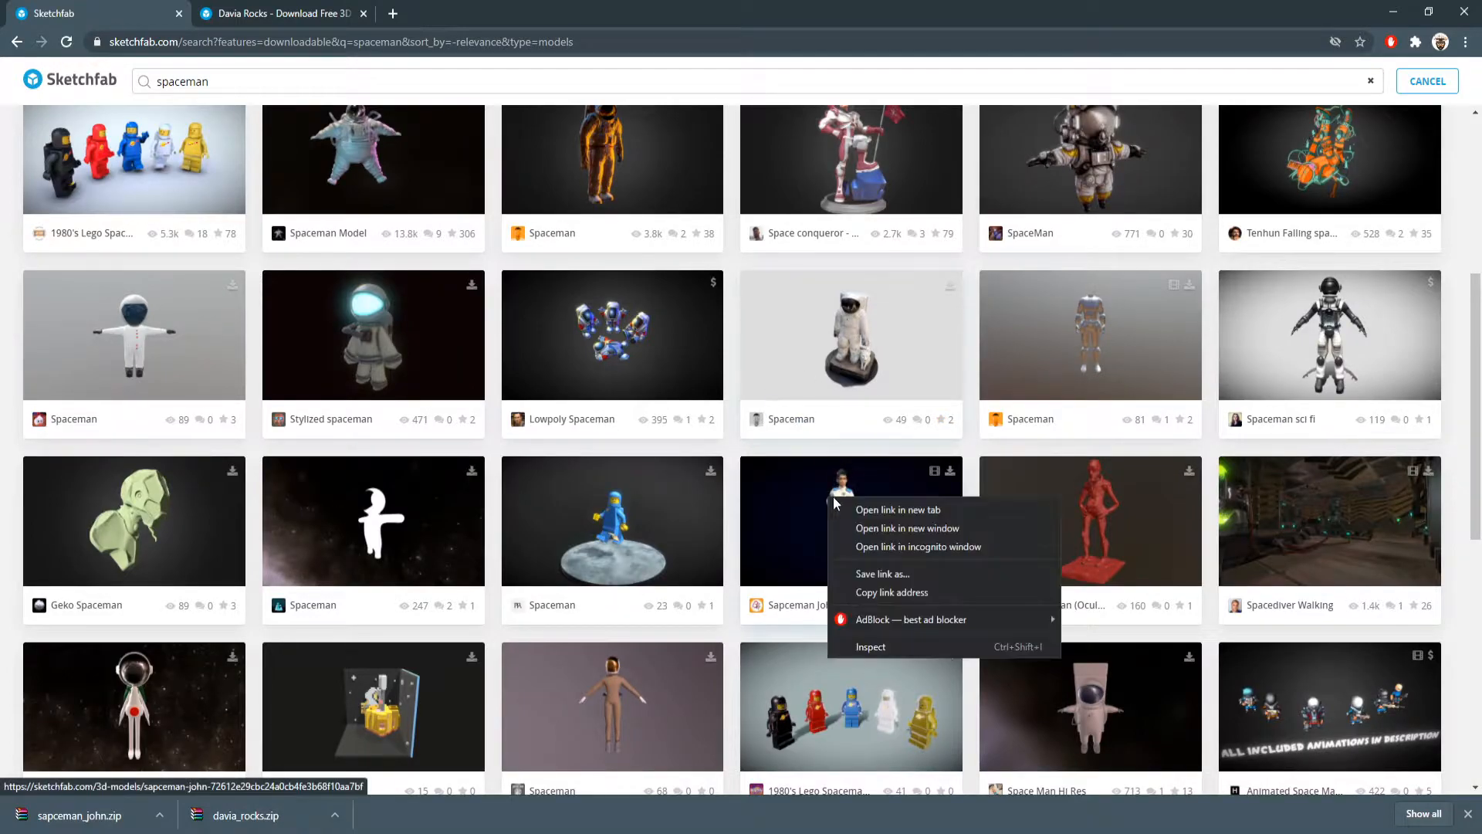
left_click(900, 510)
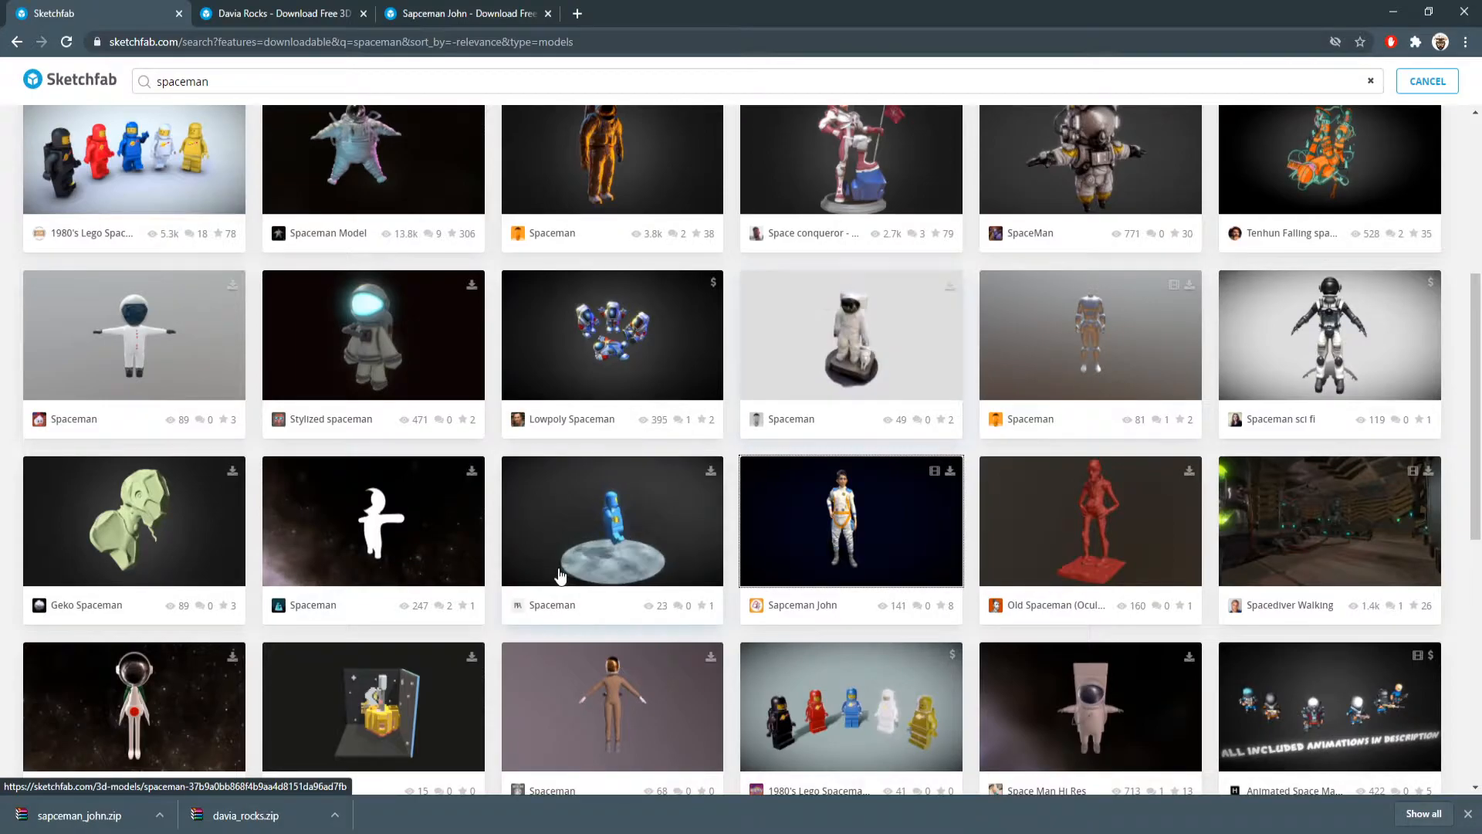
- Look through the remaining spaceman results and replace the search term with planet
scroll(560, 575, "down", 7)
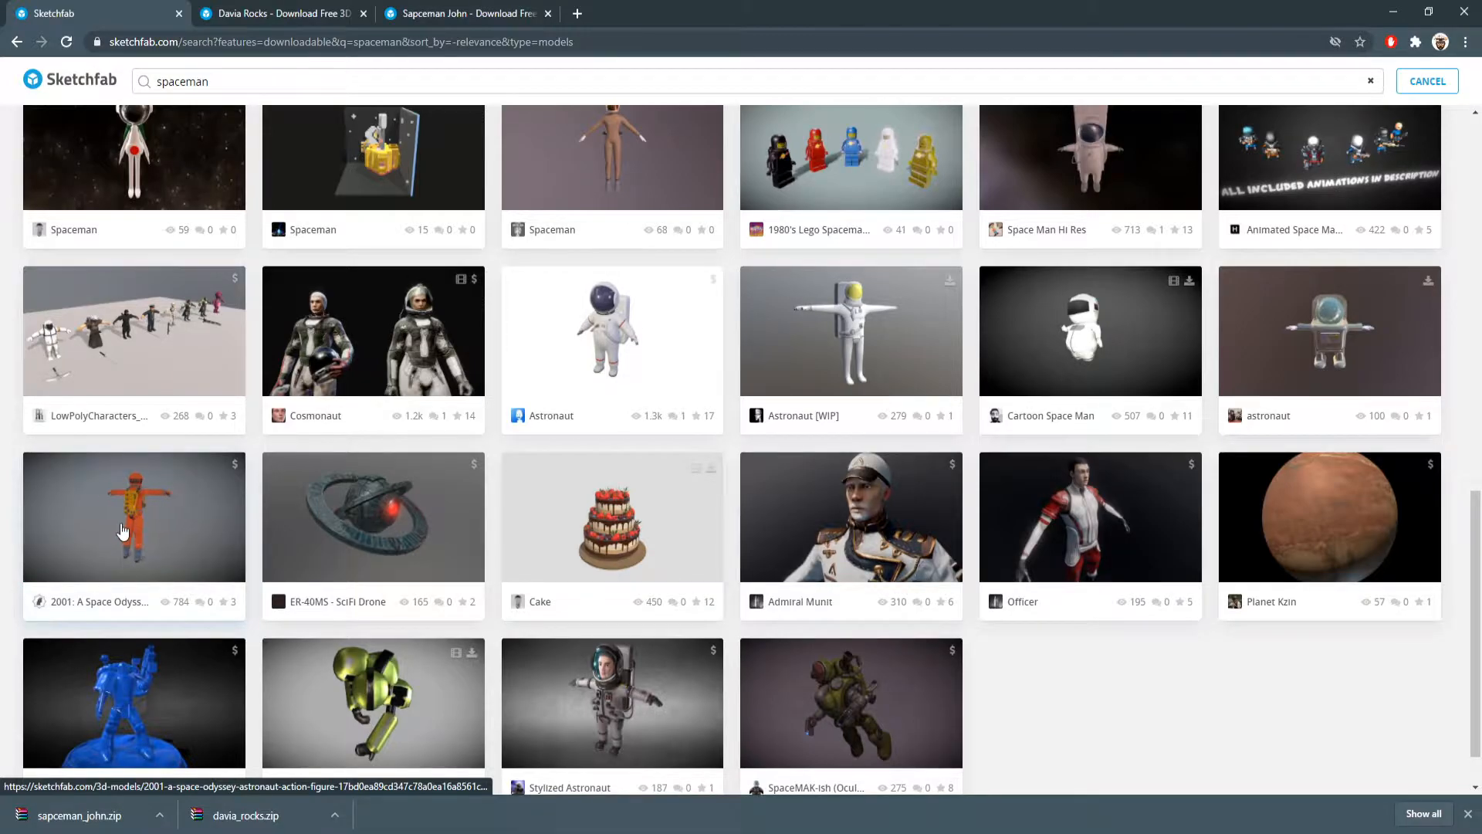
scroll(565, 602, "down", 1)
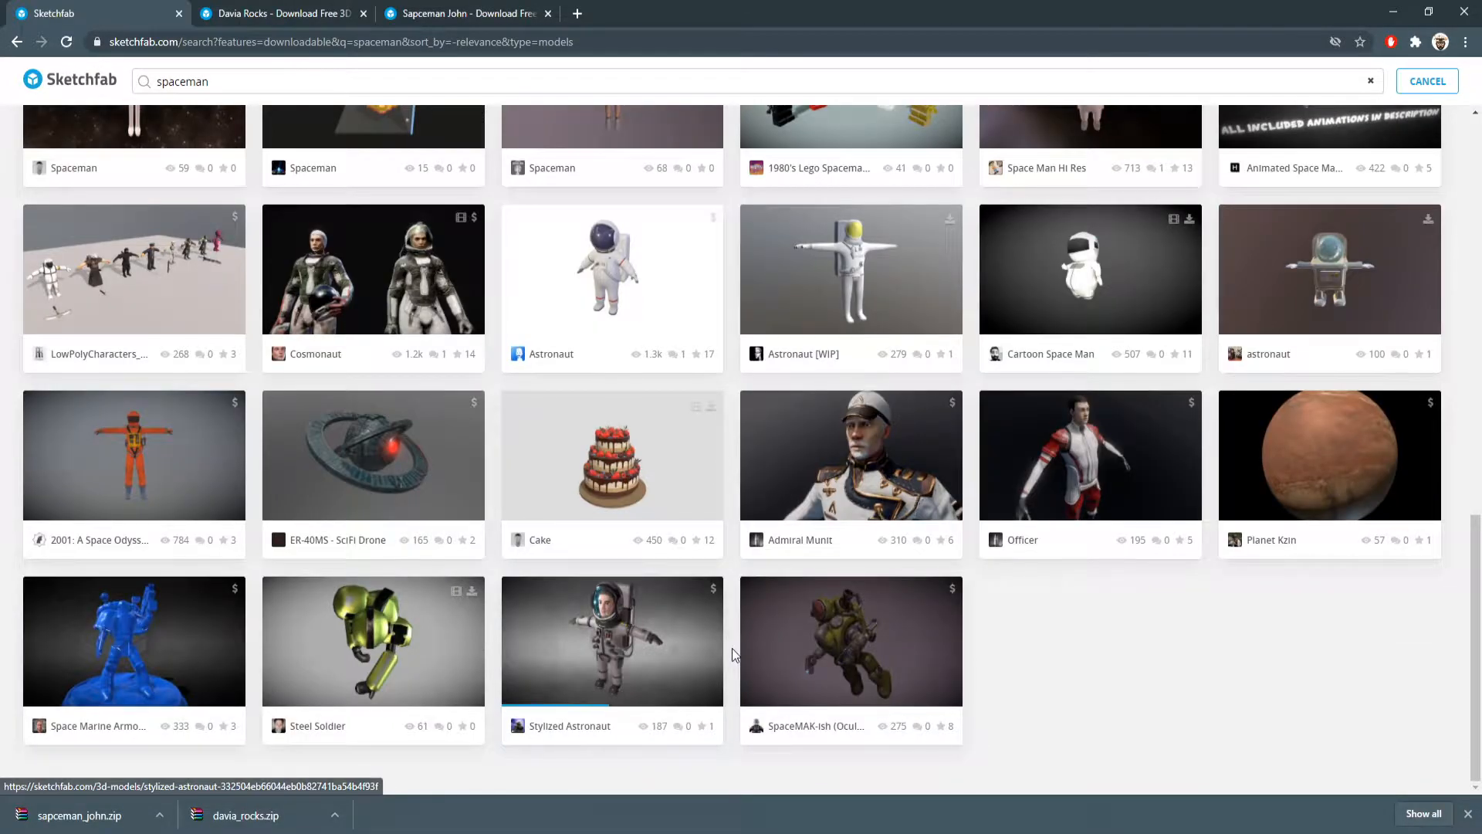
scroll(1064, 599, "up", 3)
scroll(1063, 599, "up", 10)
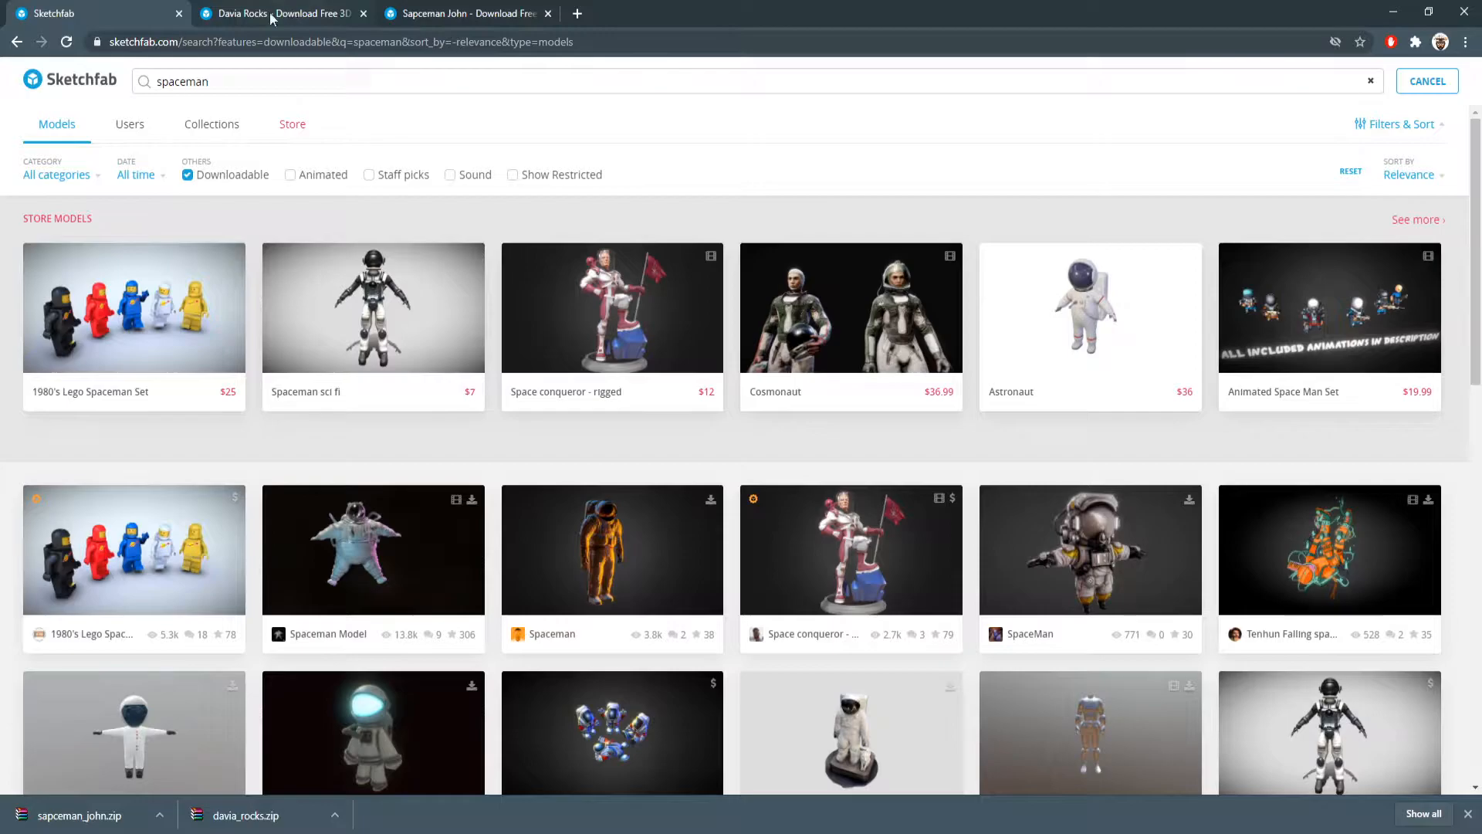
left_click_drag(263, 84, 27, 78)
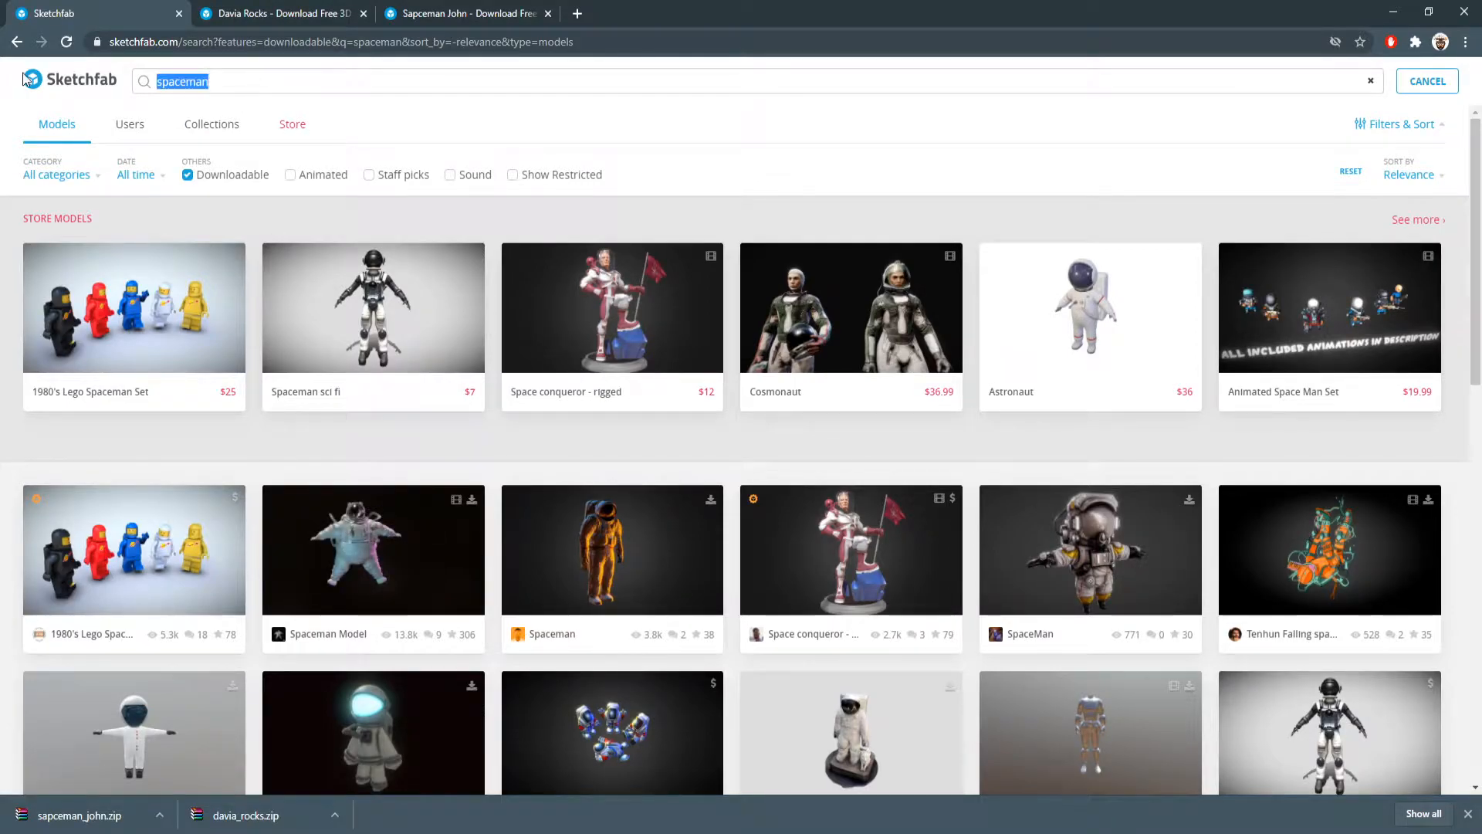
type("planet")
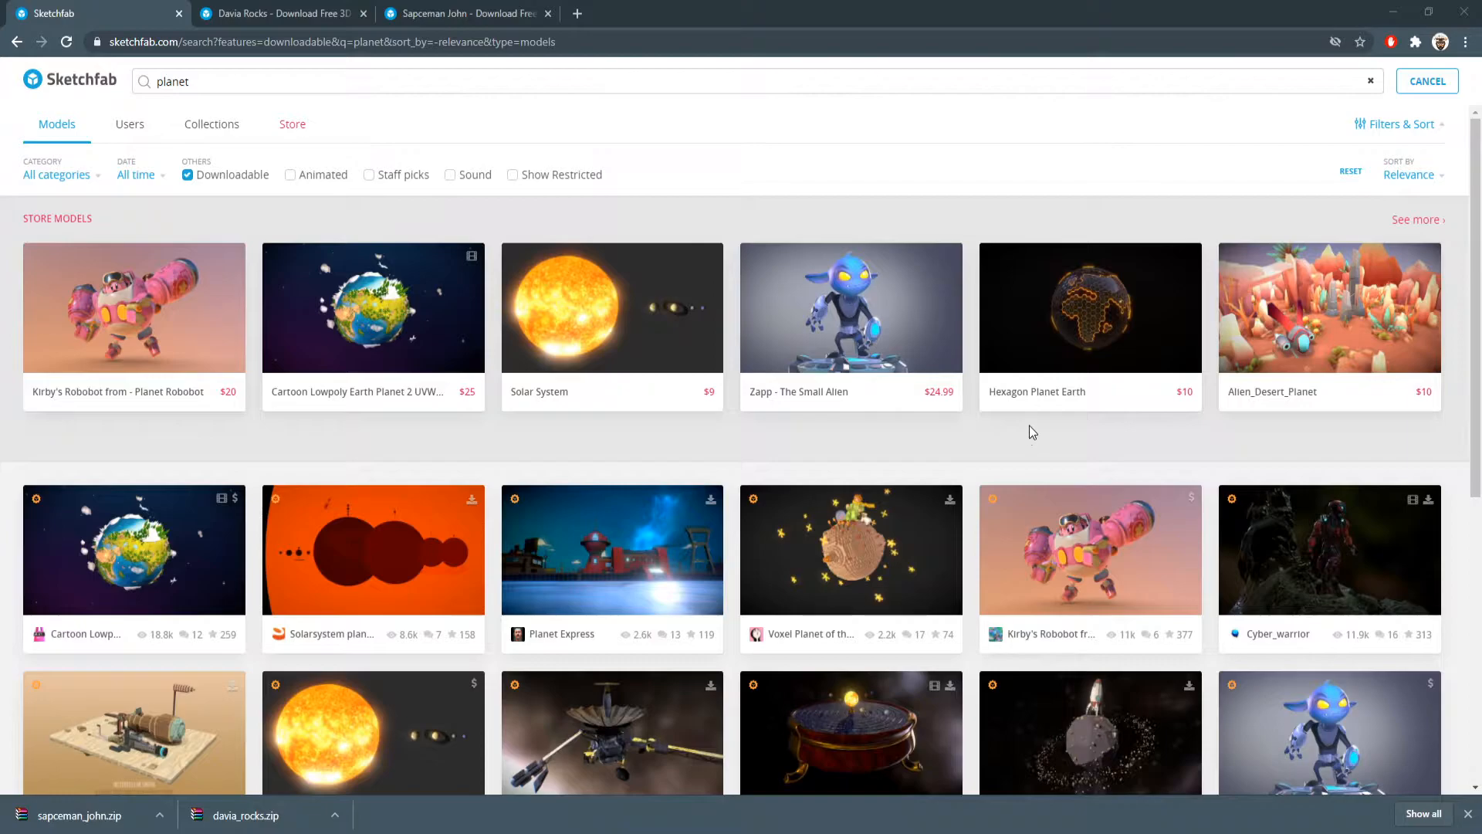
- Find the lava planet model among the planet results and view it in a new tab
scroll(809, 440, "down", 6)
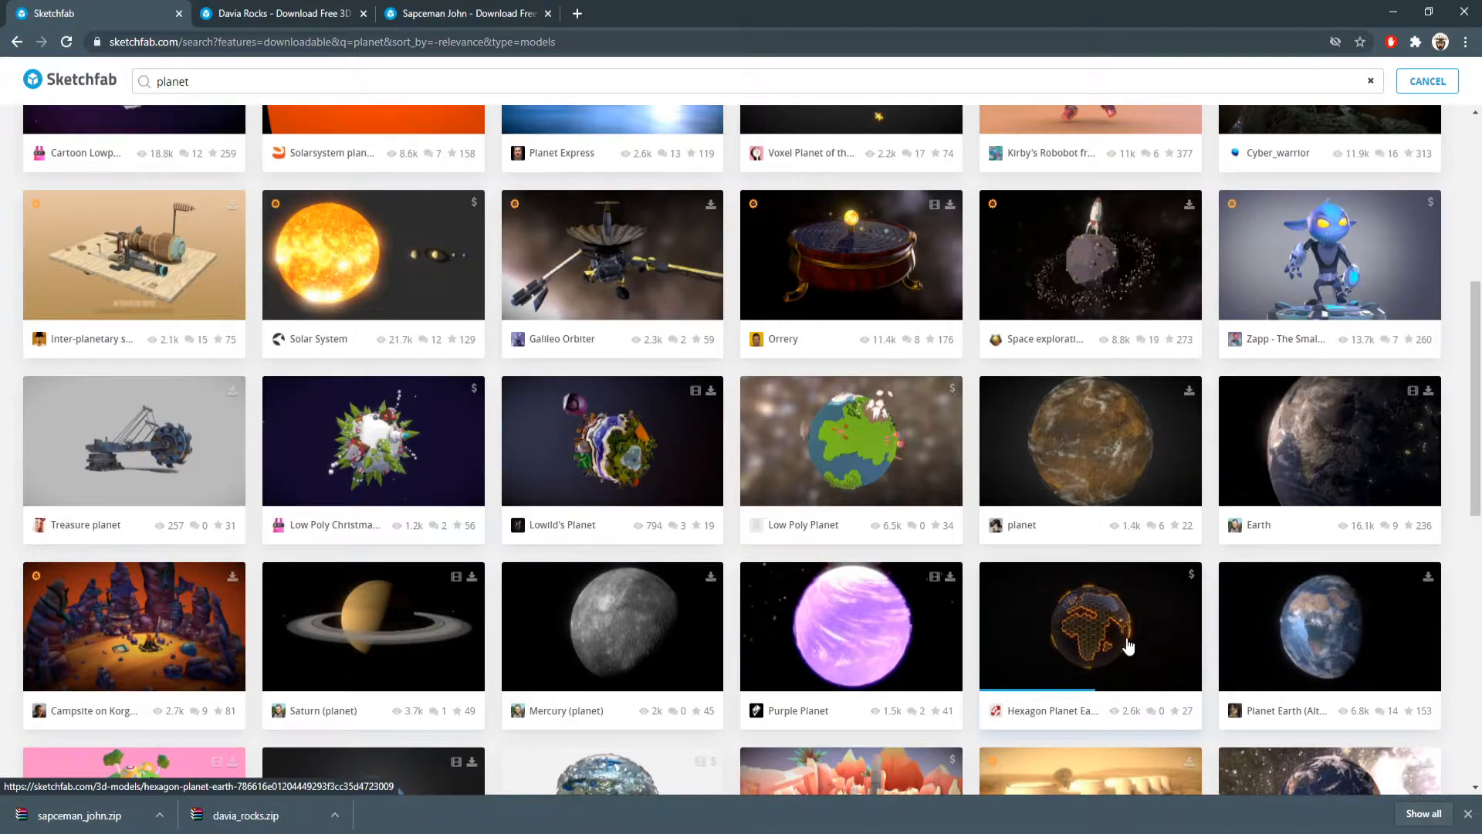
scroll(1129, 645, "down", 3)
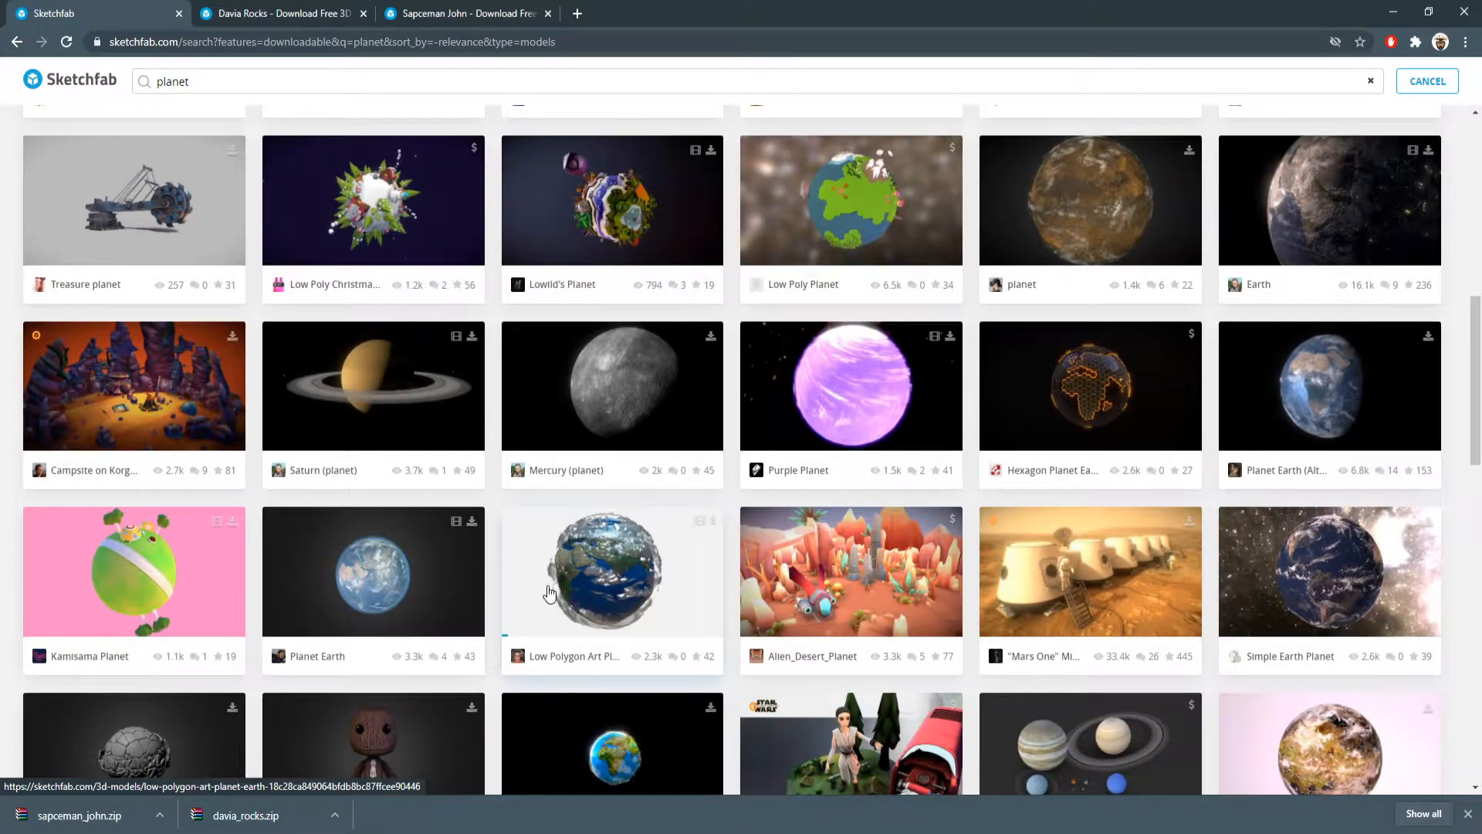
scroll(550, 593, "down", 2)
scroll(641, 602, "down", 3)
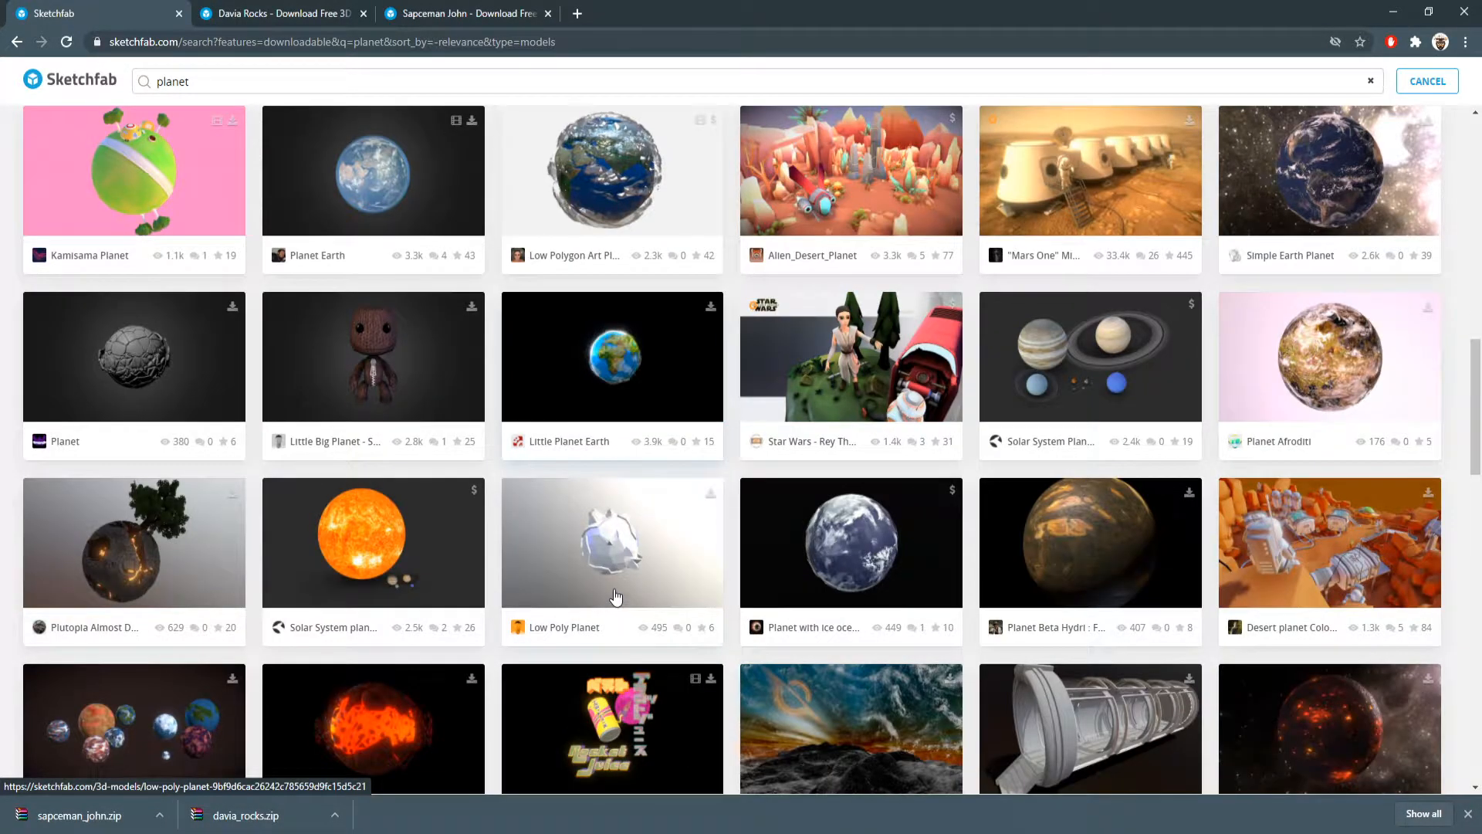
scroll(934, 569, "down", 3)
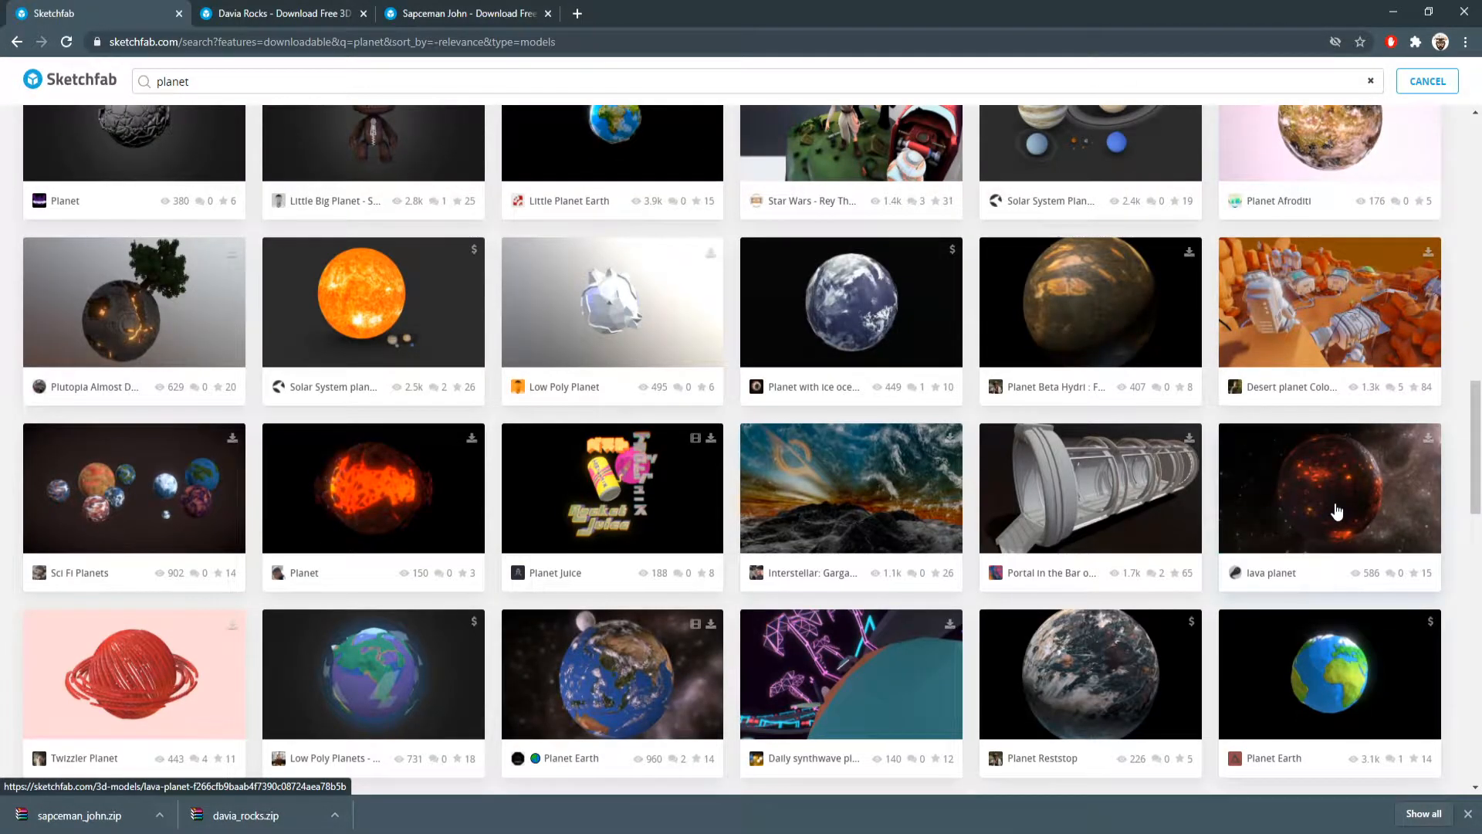
right_click(1354, 486)
left_click(1378, 494)
left_click(627, 16)
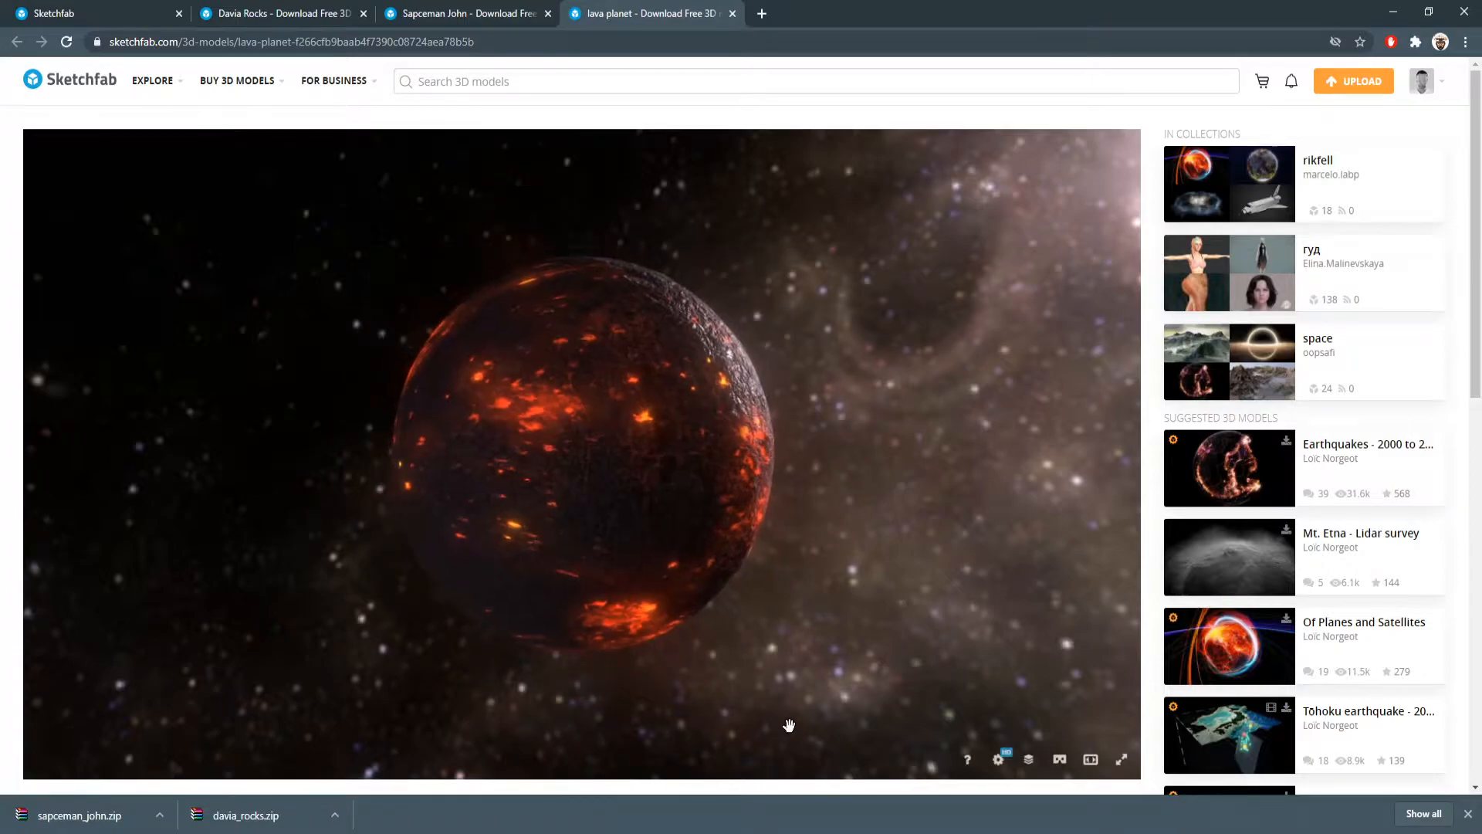
- Download the lava planet model in the autoconverted glTF format
scroll(803, 687, "down", 3)
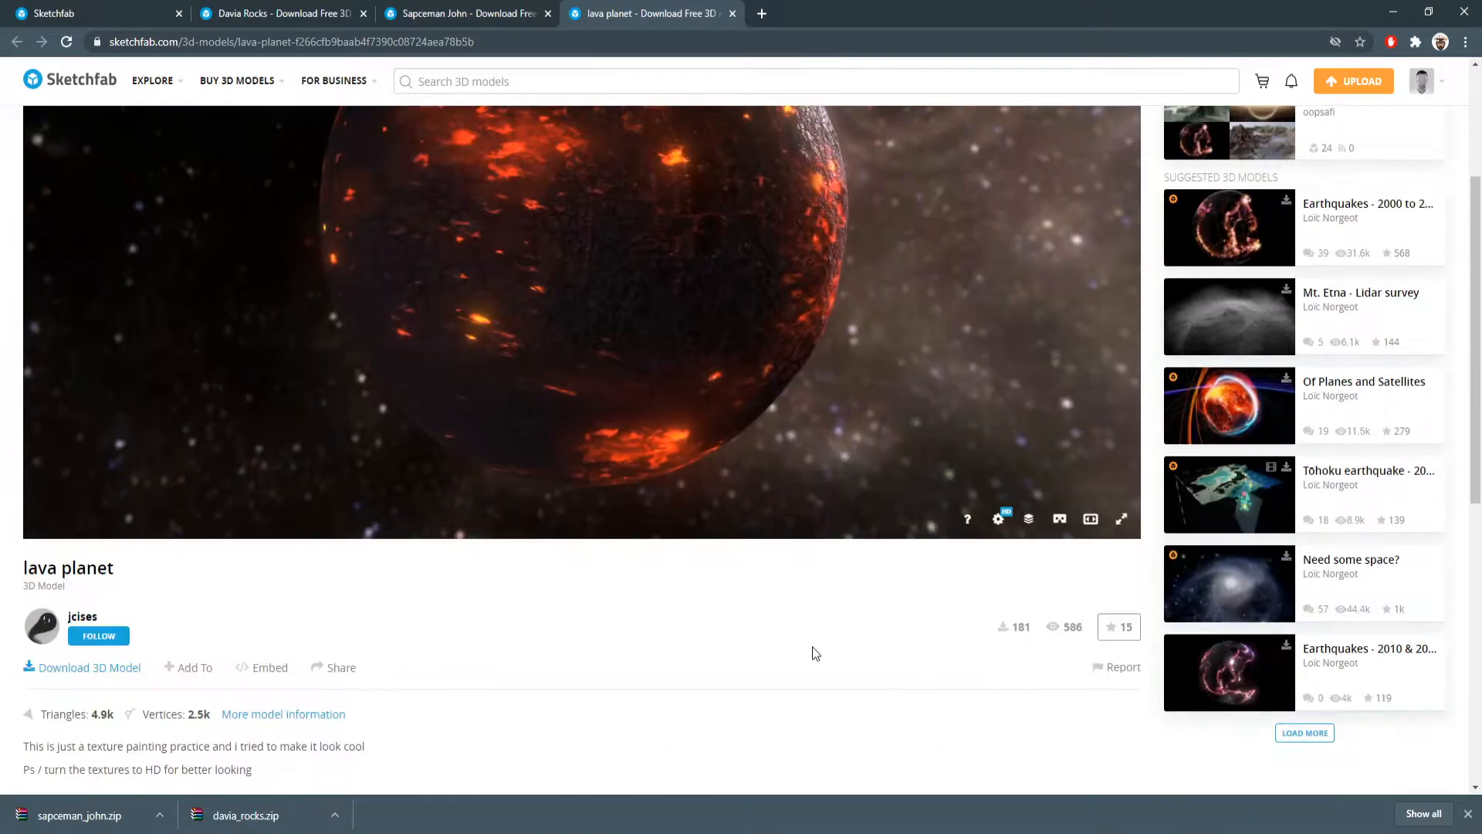
left_click(93, 677)
left_click(979, 485)
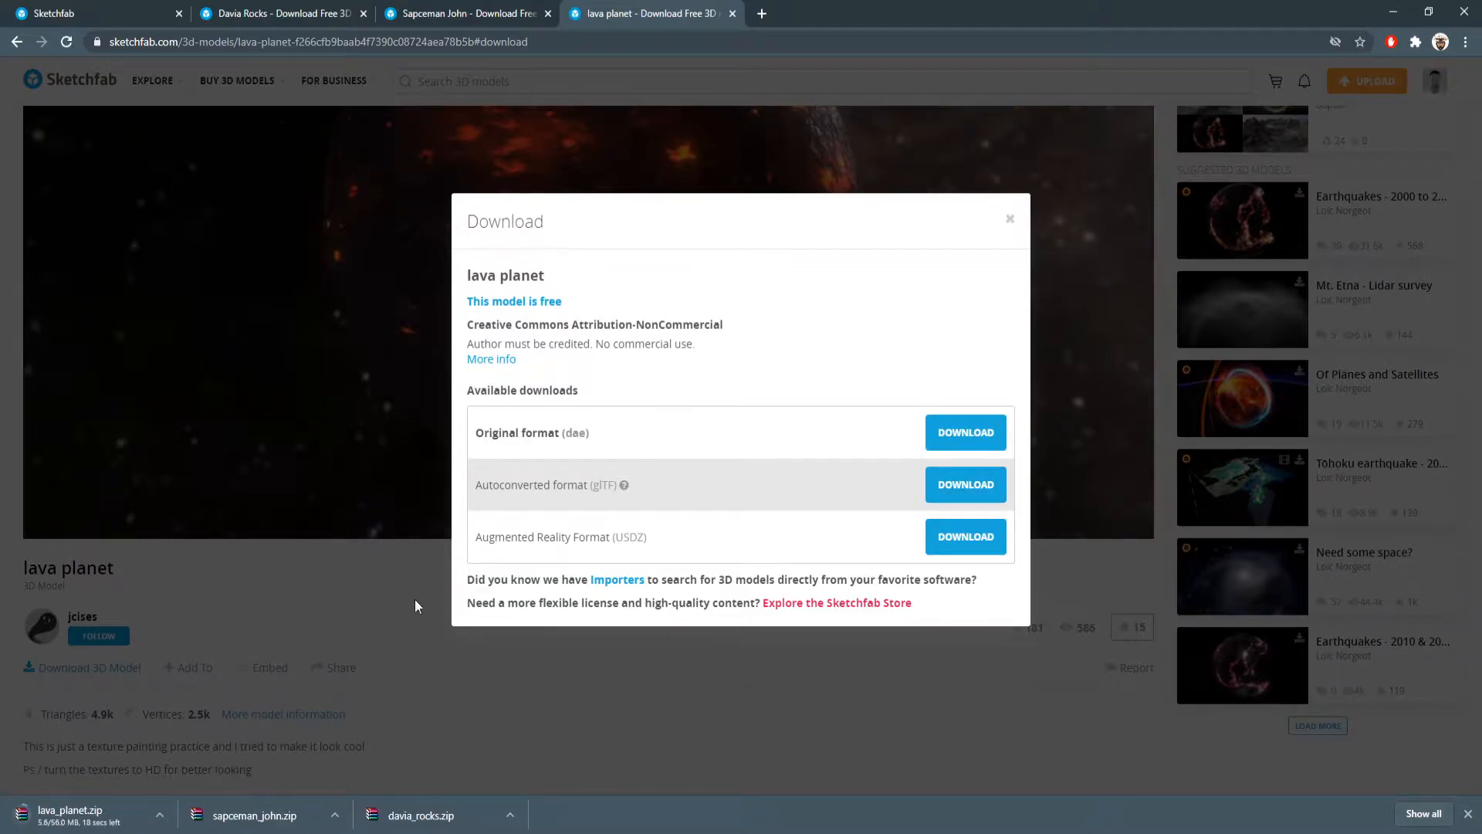
- Return to the planet search results, find the orange Mars model and open it
left_click(106, 6)
scroll(625, 552, "down", 12)
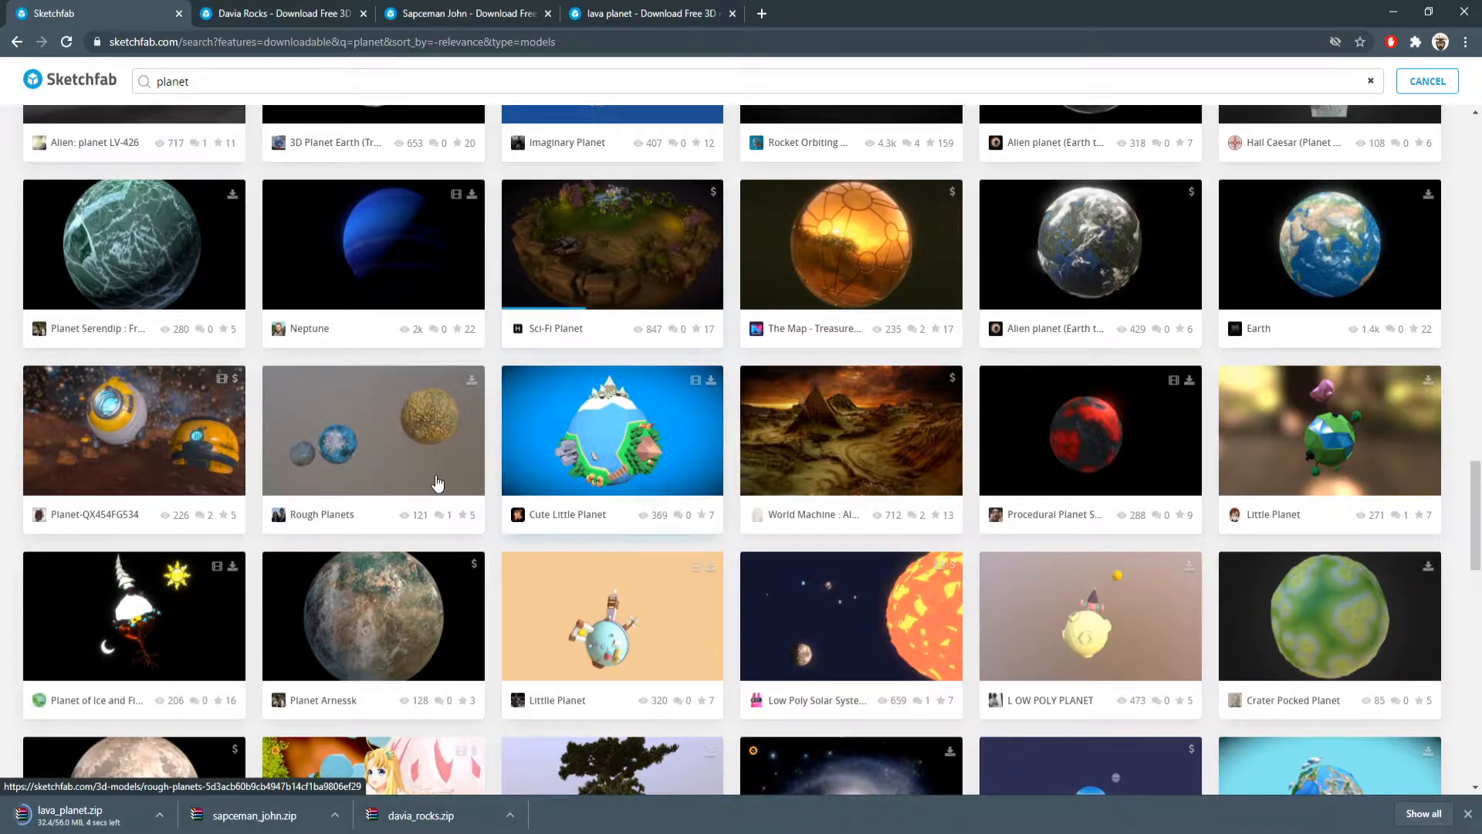
scroll(668, 507, "down", 3)
scroll(379, 492, "down", 2)
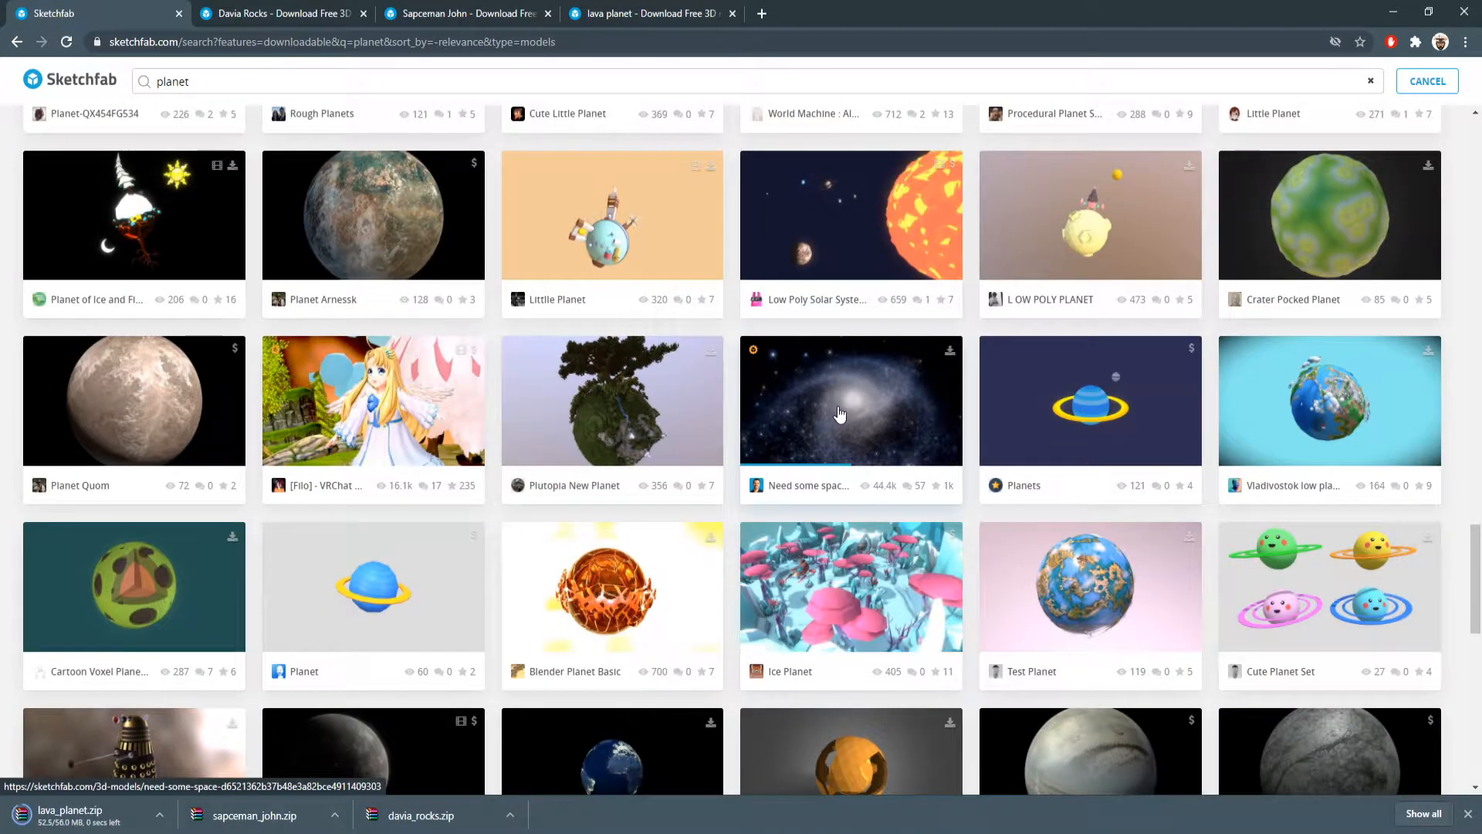
scroll(433, 610, "down", 4)
scroll(494, 577, "down", 10)
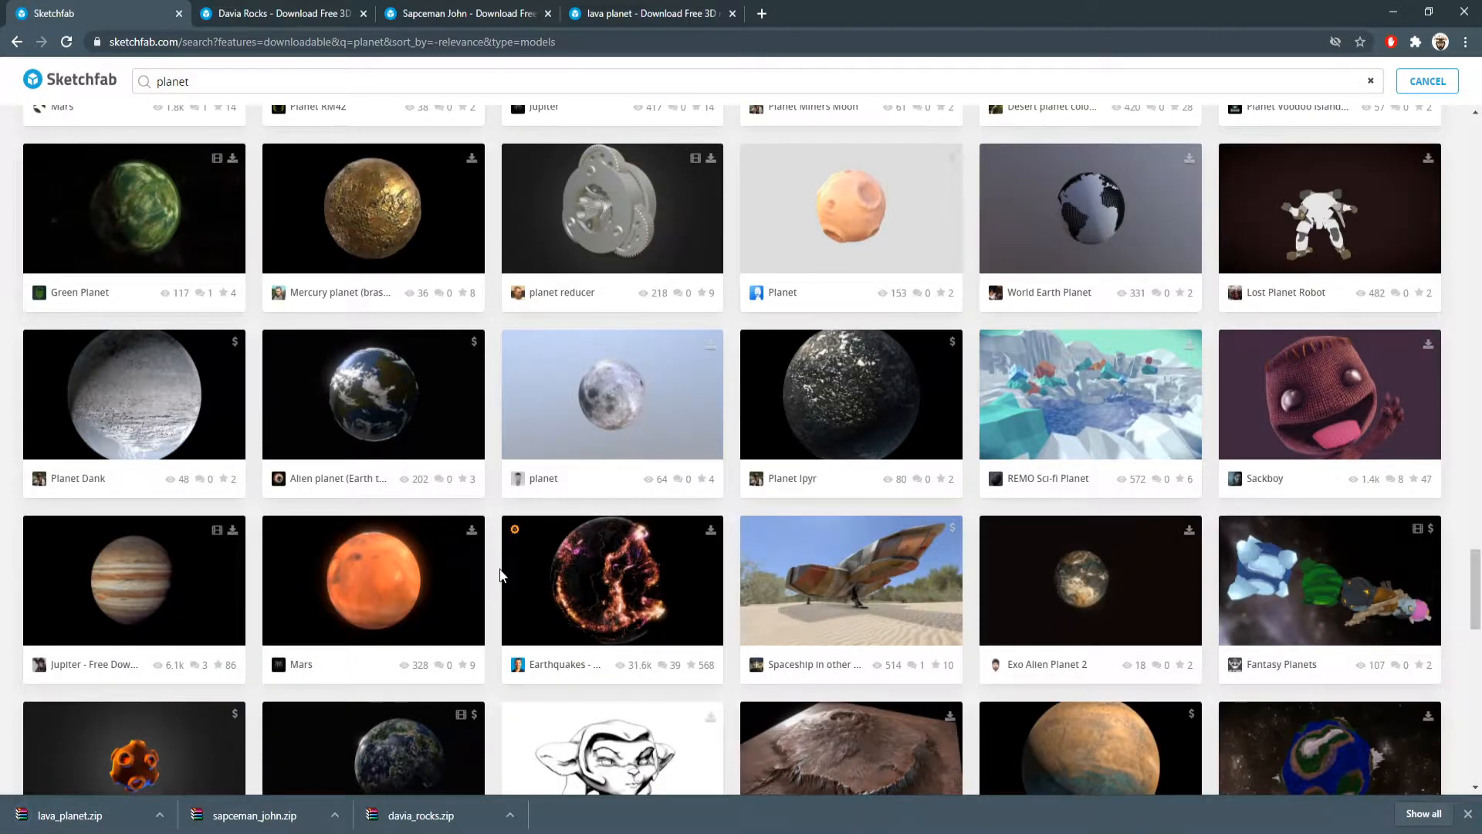
scroll(502, 575, "down", 2)
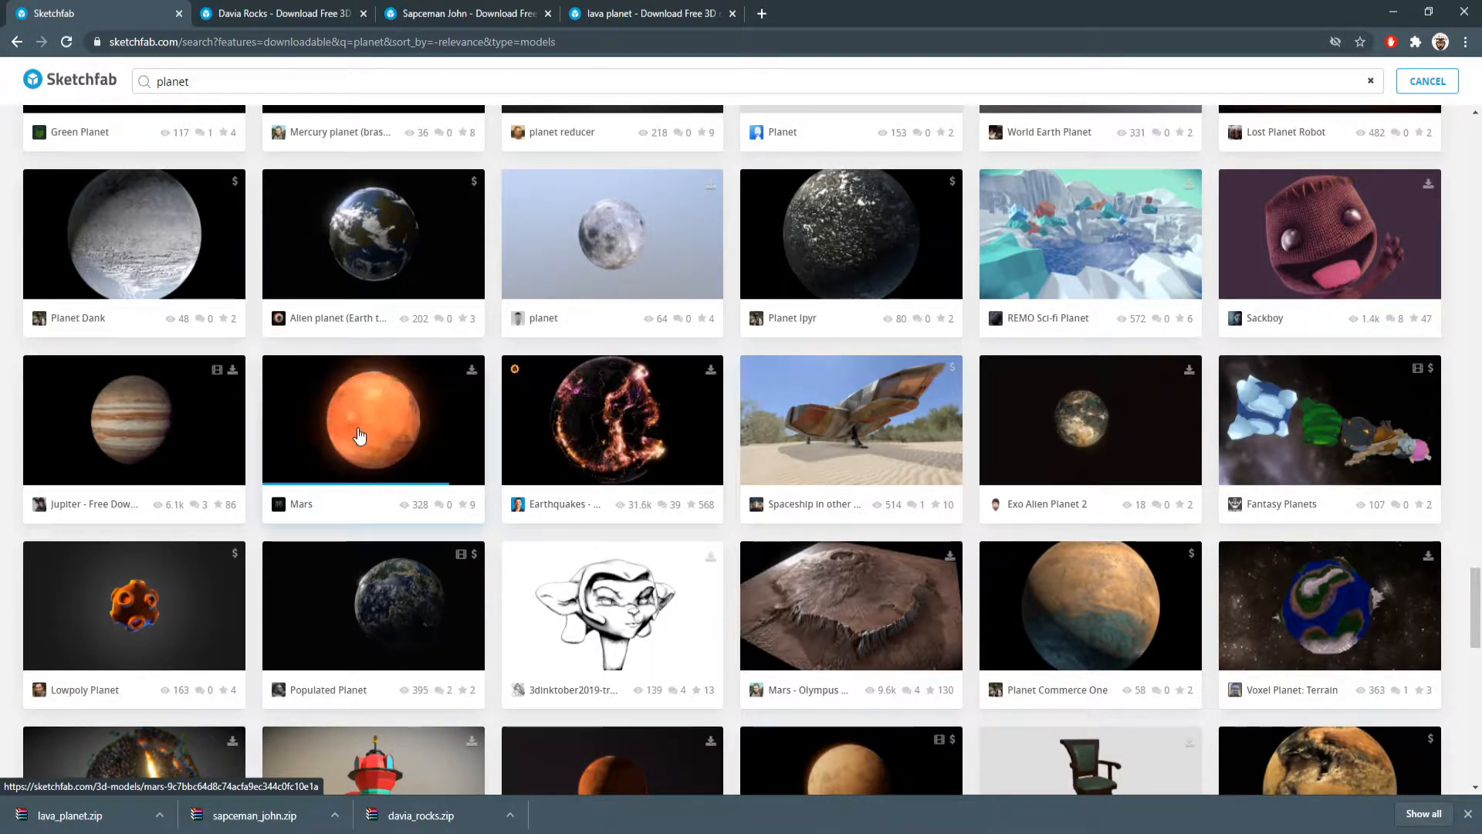
left_click(405, 425)
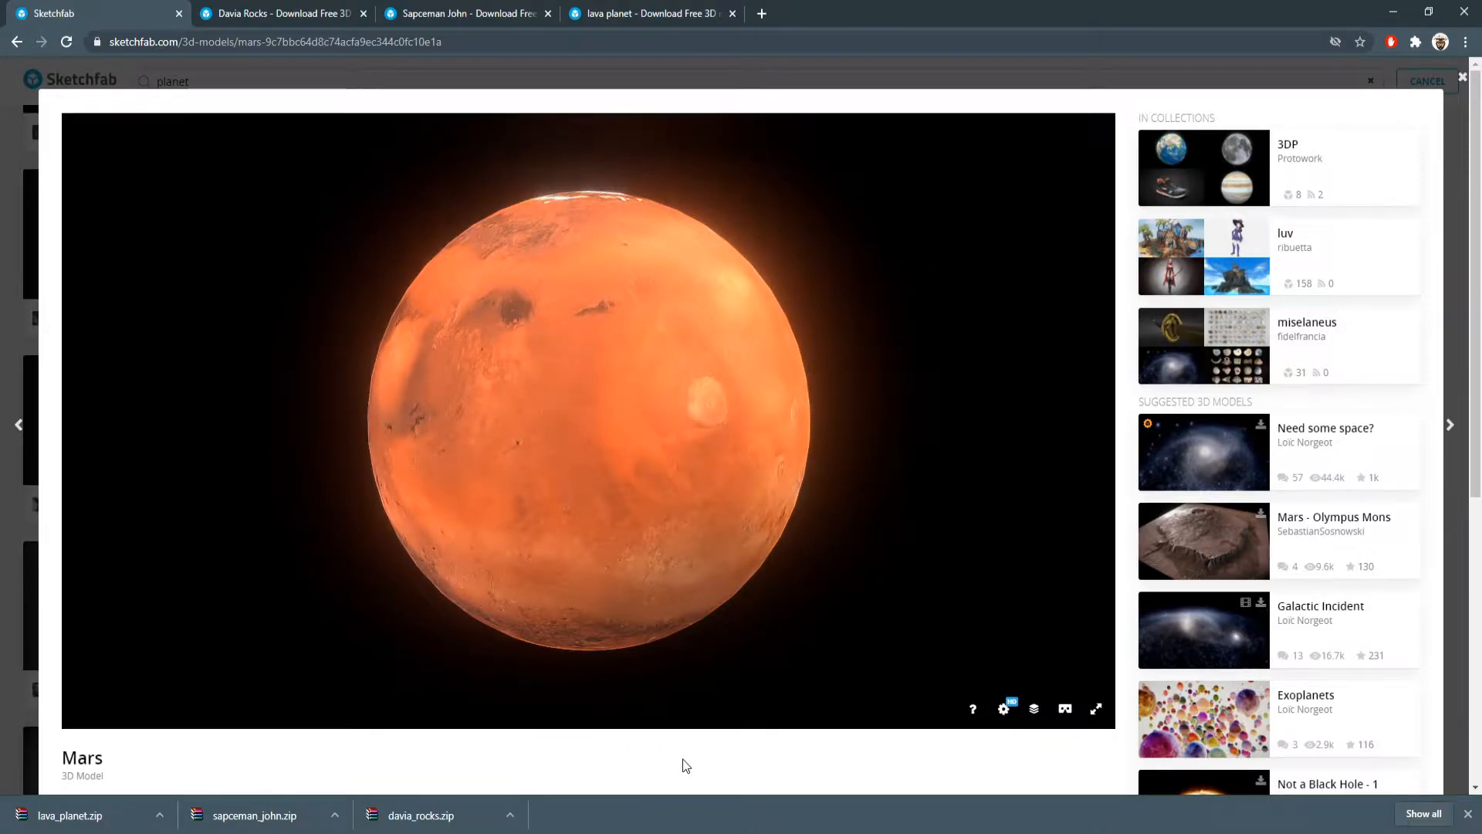
- Download the Mars model in the autoconverted glTF format
scroll(683, 765, "down", 2)
scroll(369, 752, "down", 2)
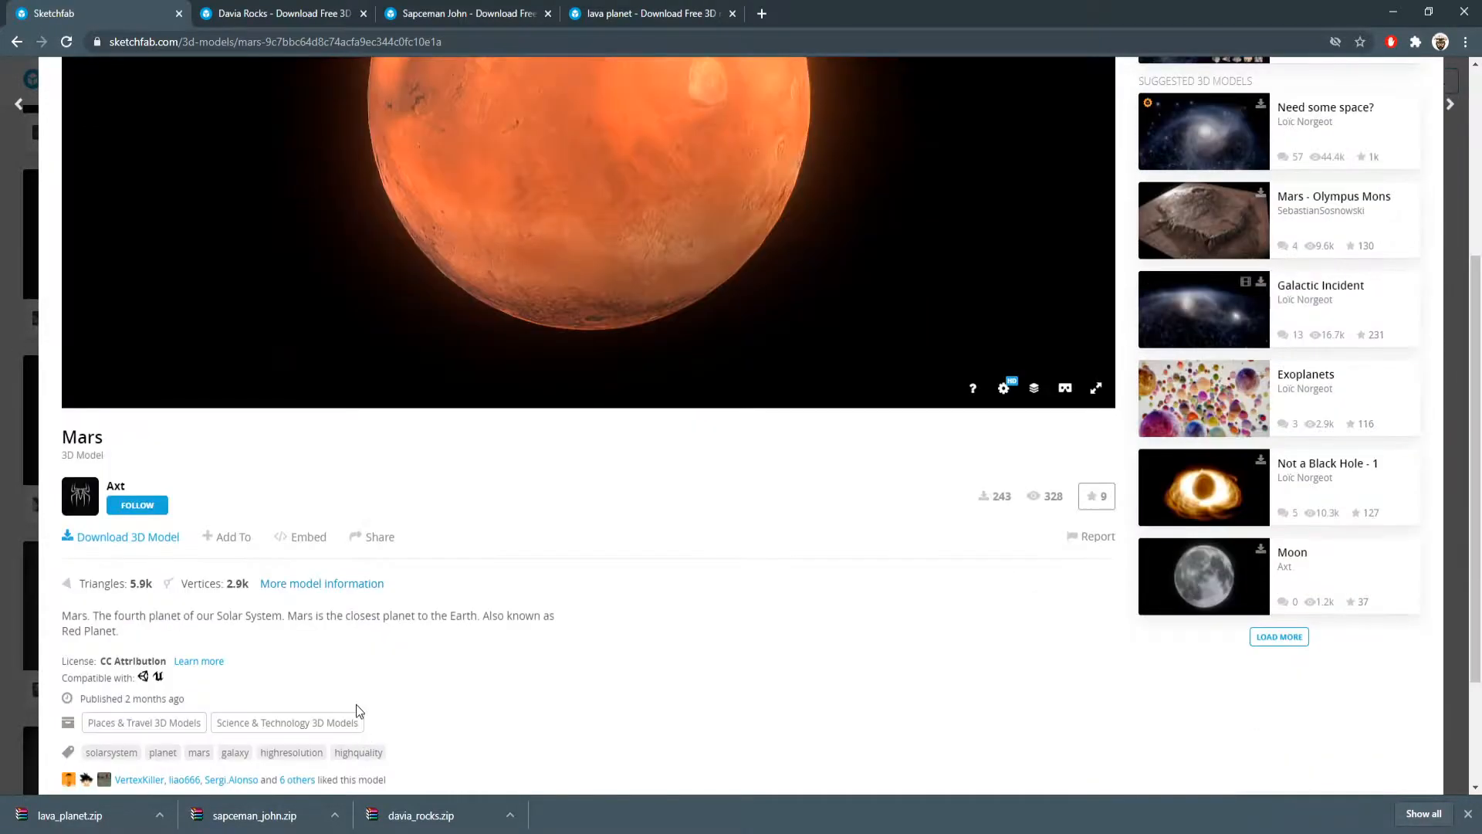
left_click(160, 538)
left_click(928, 491)
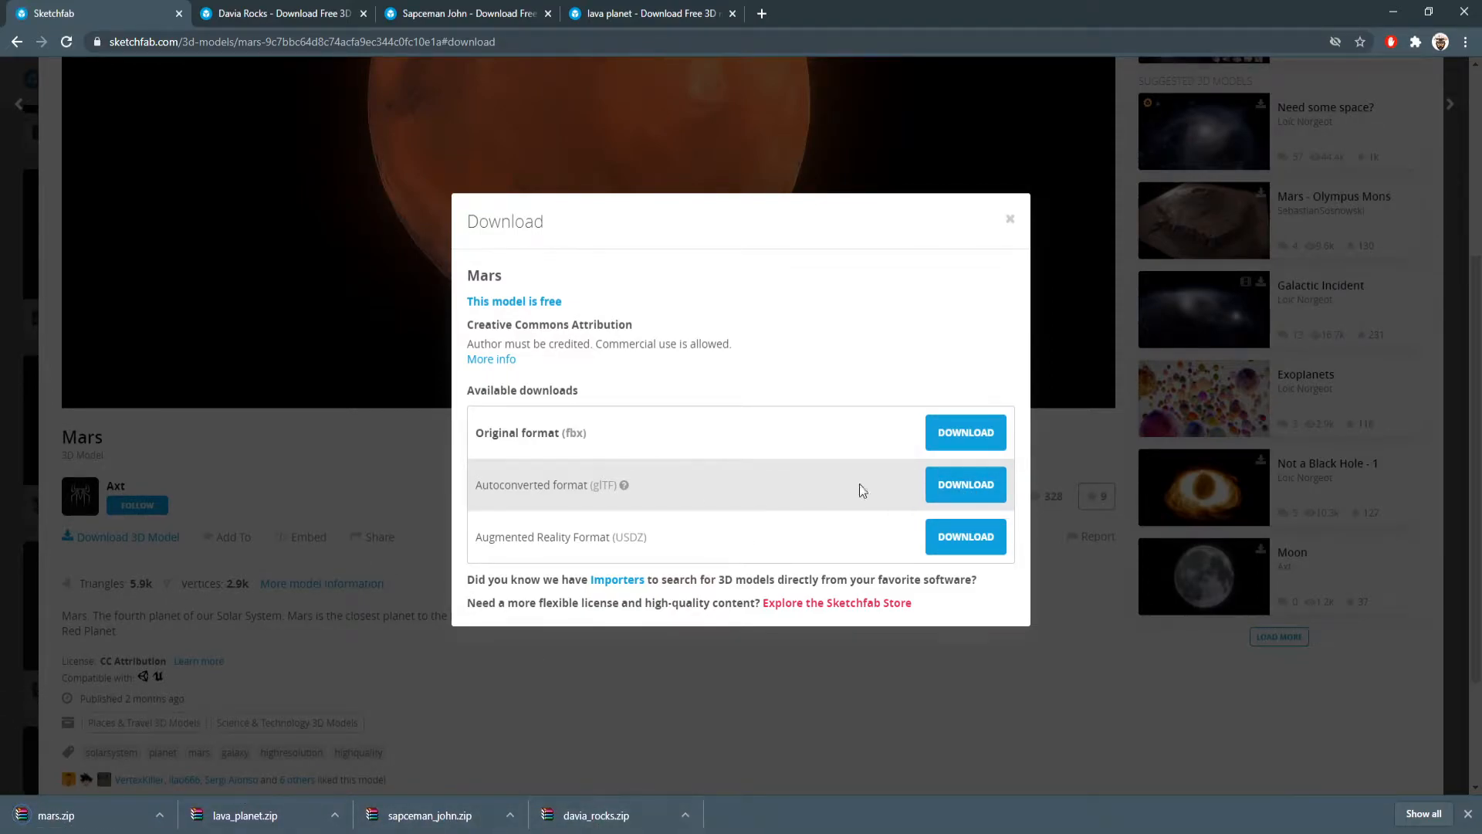
- Close the Mars download dialog and create a folder named mars in the assets folder on the Desktop
left_click(1011, 220)
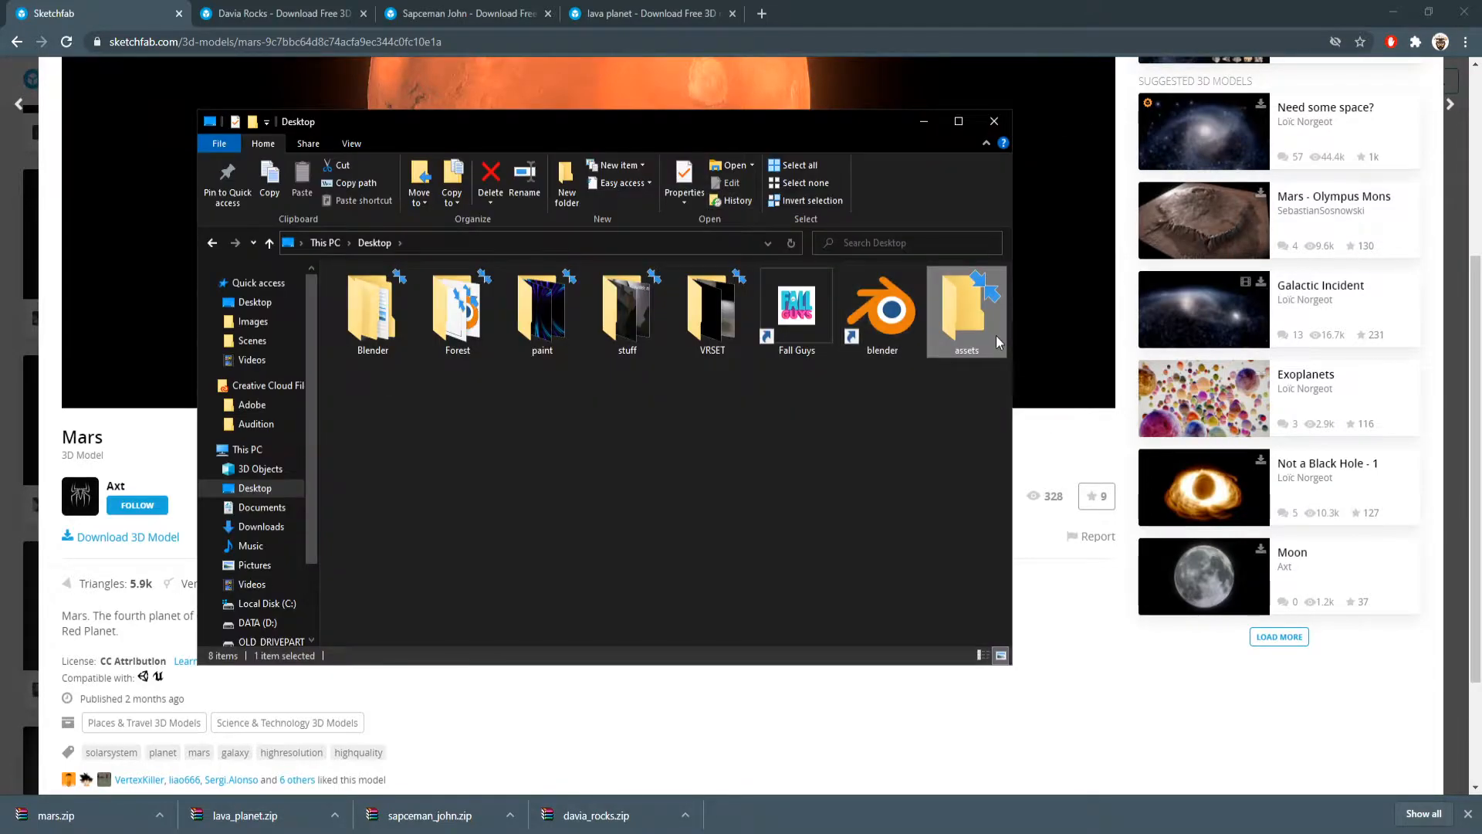
double_click(974, 324)
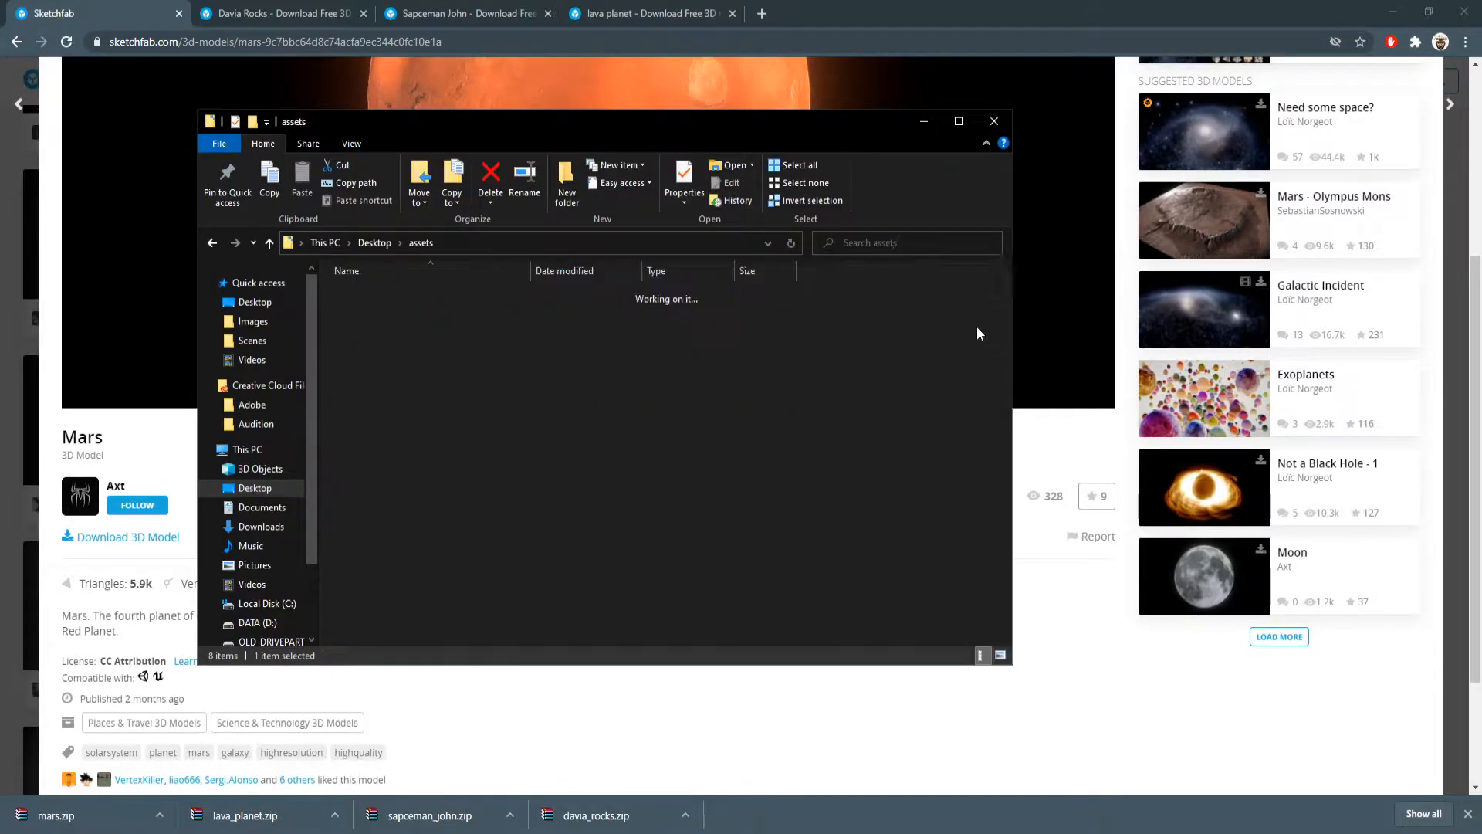
right_click(468, 417)
mouse_move(529, 624)
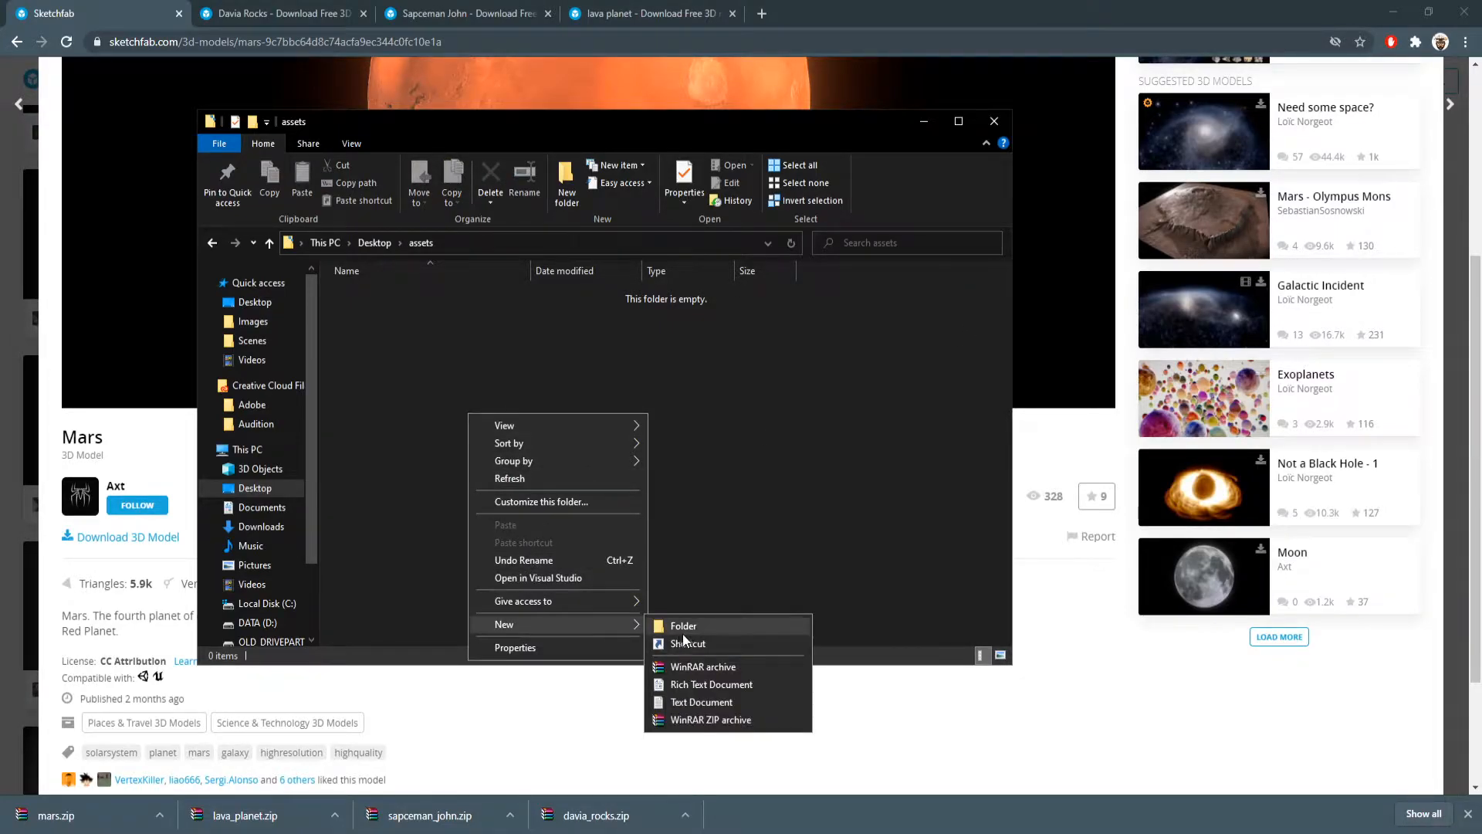
left_click(684, 623)
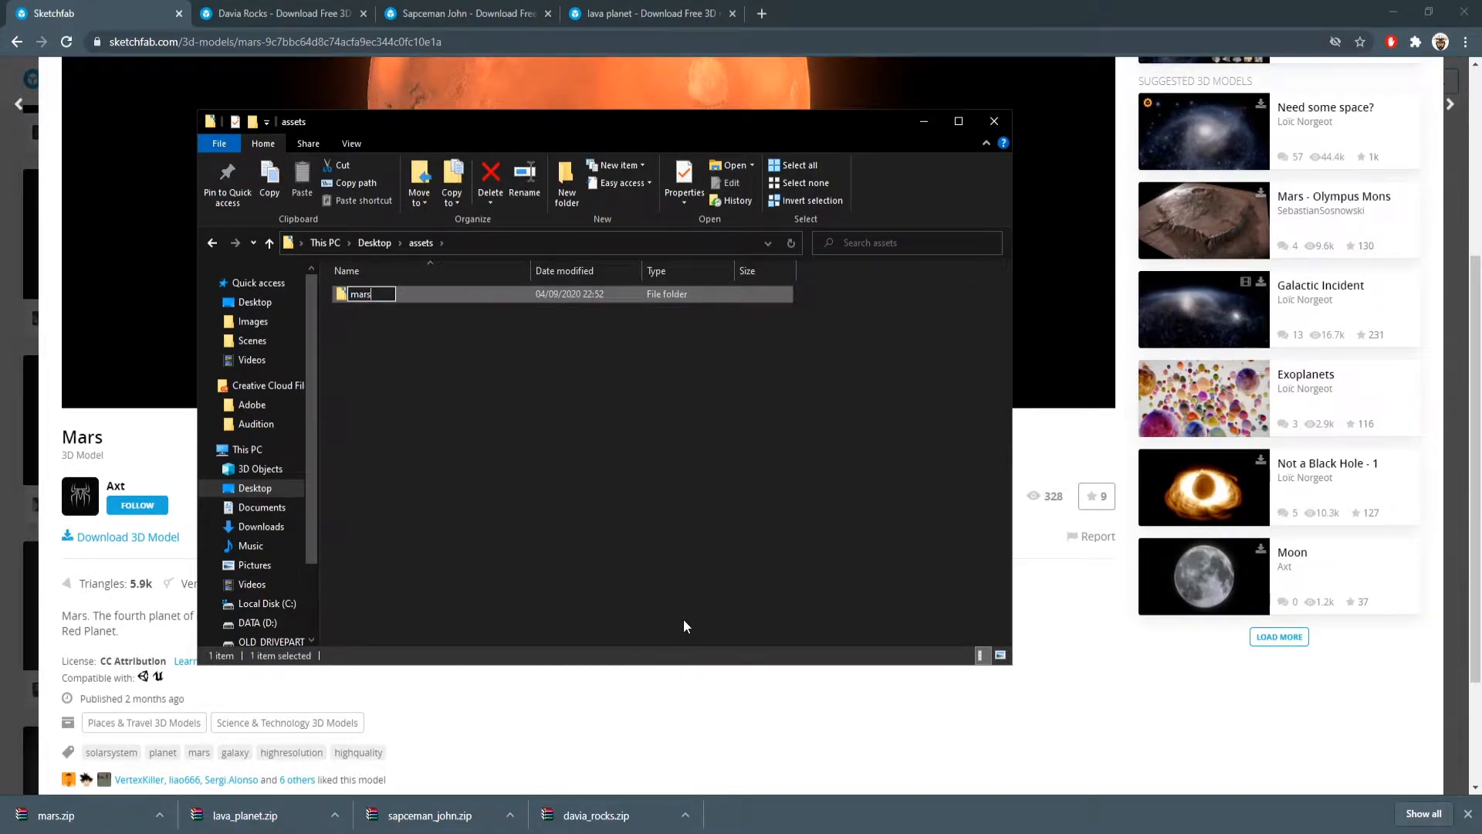
key("Return")
- Create a folder named lava in the assets folder
right_click(410, 452)
mouse_move(474, 665)
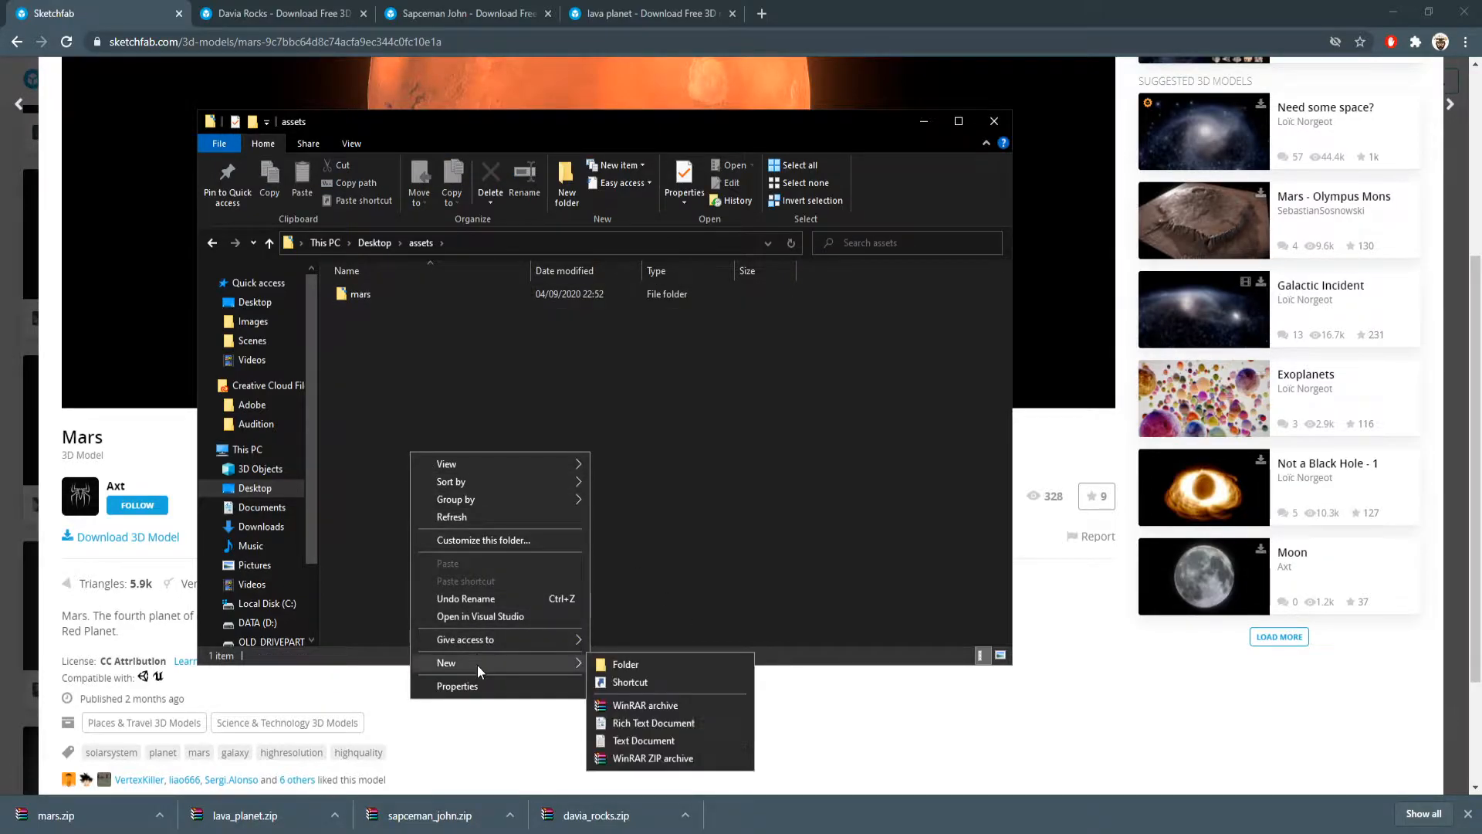
left_click(629, 663)
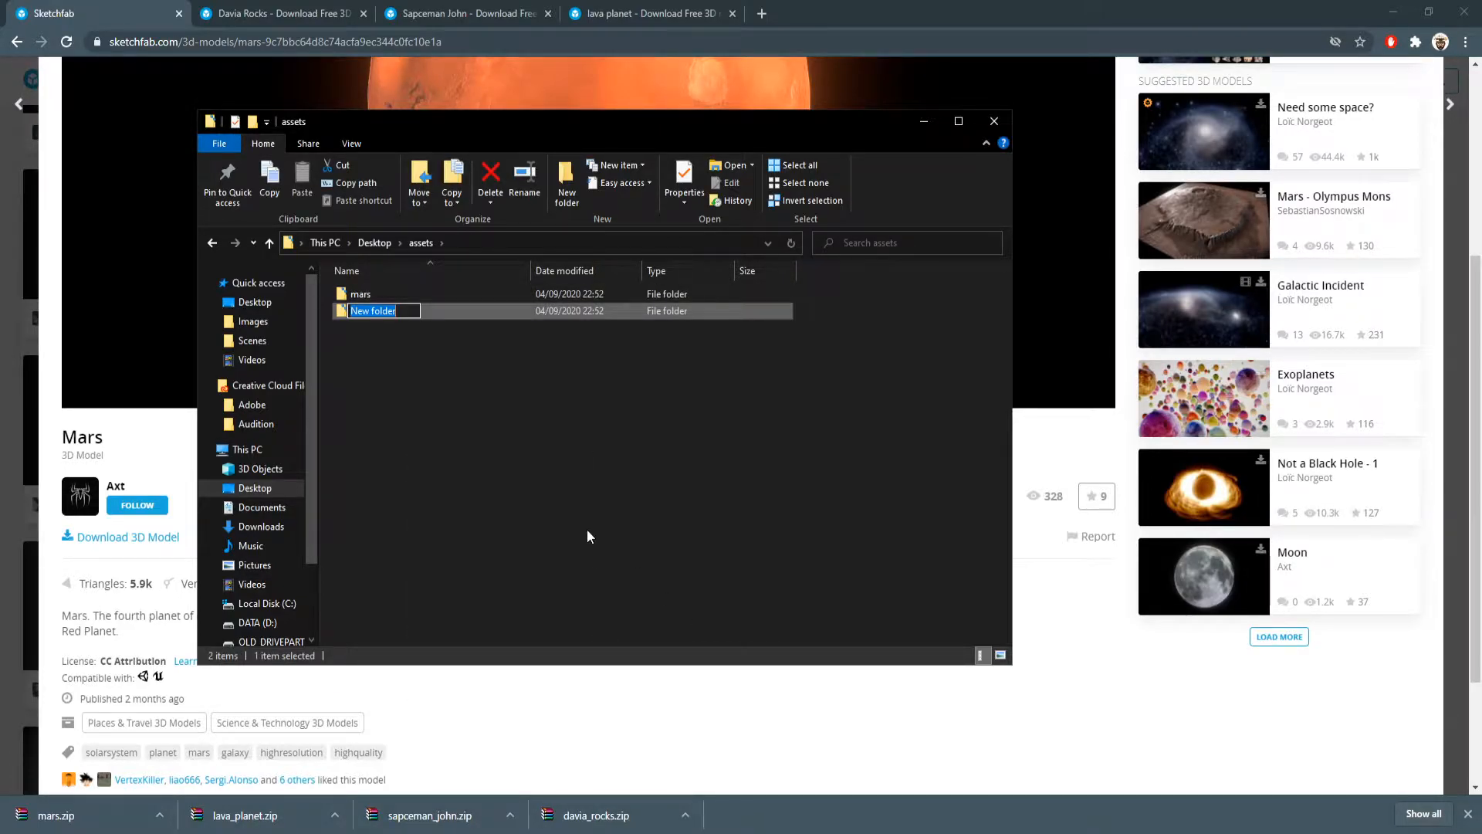
key("Return")
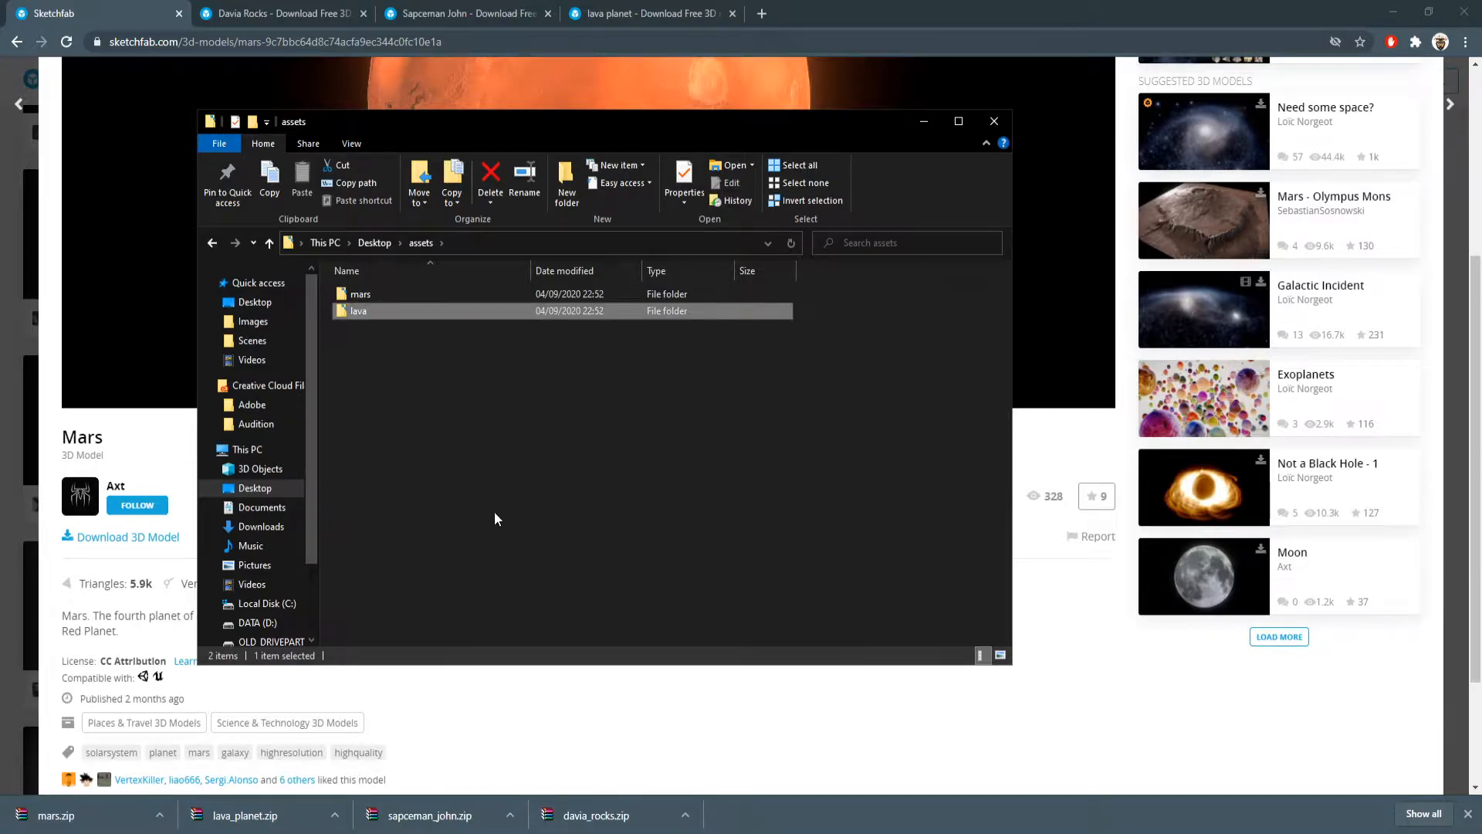
- Create a folder named spaceman in the assets folder
right_click(495, 511)
mouse_move(549, 719)
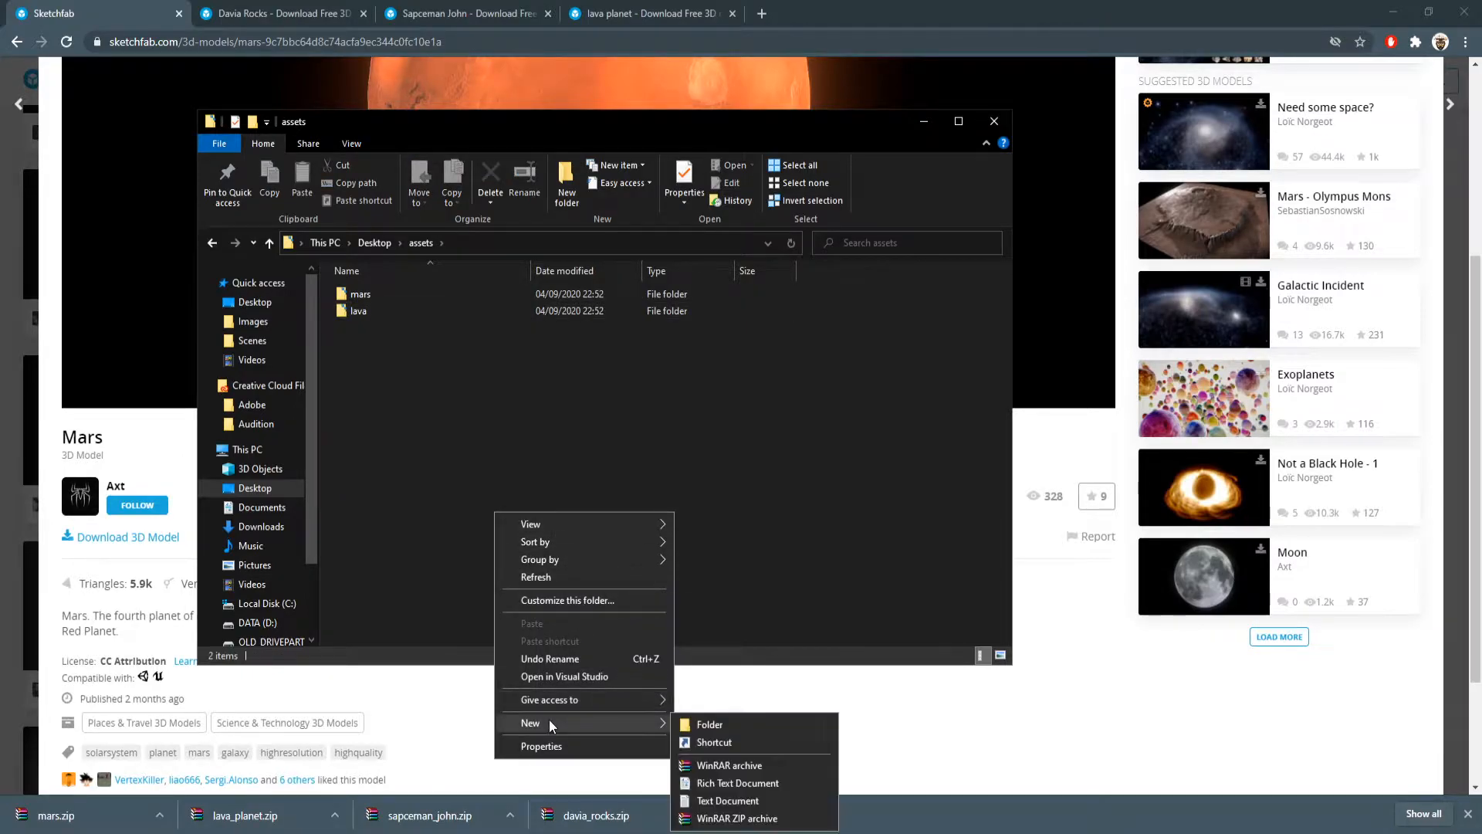
left_click(727, 721)
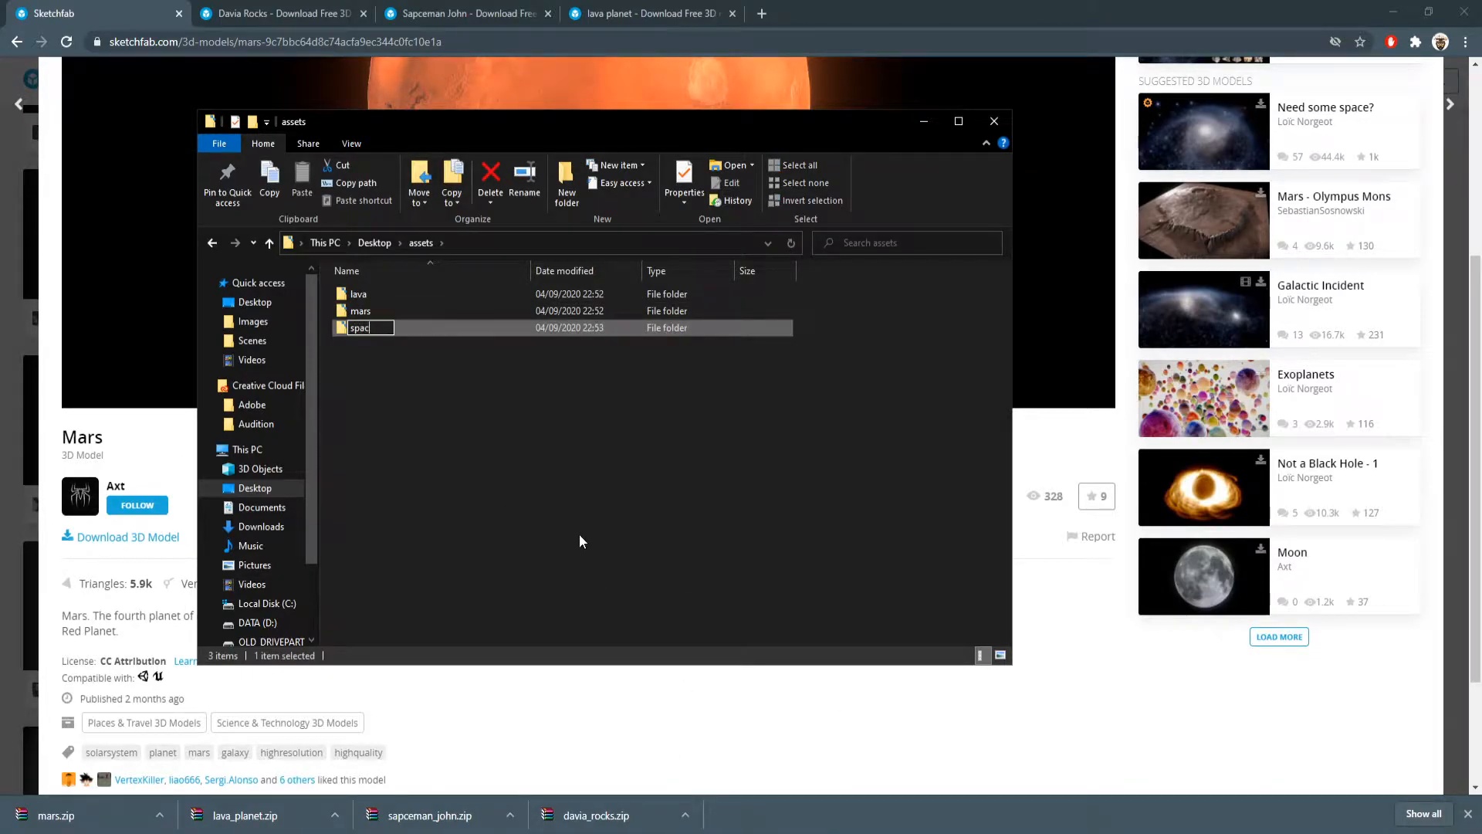
key("Return")
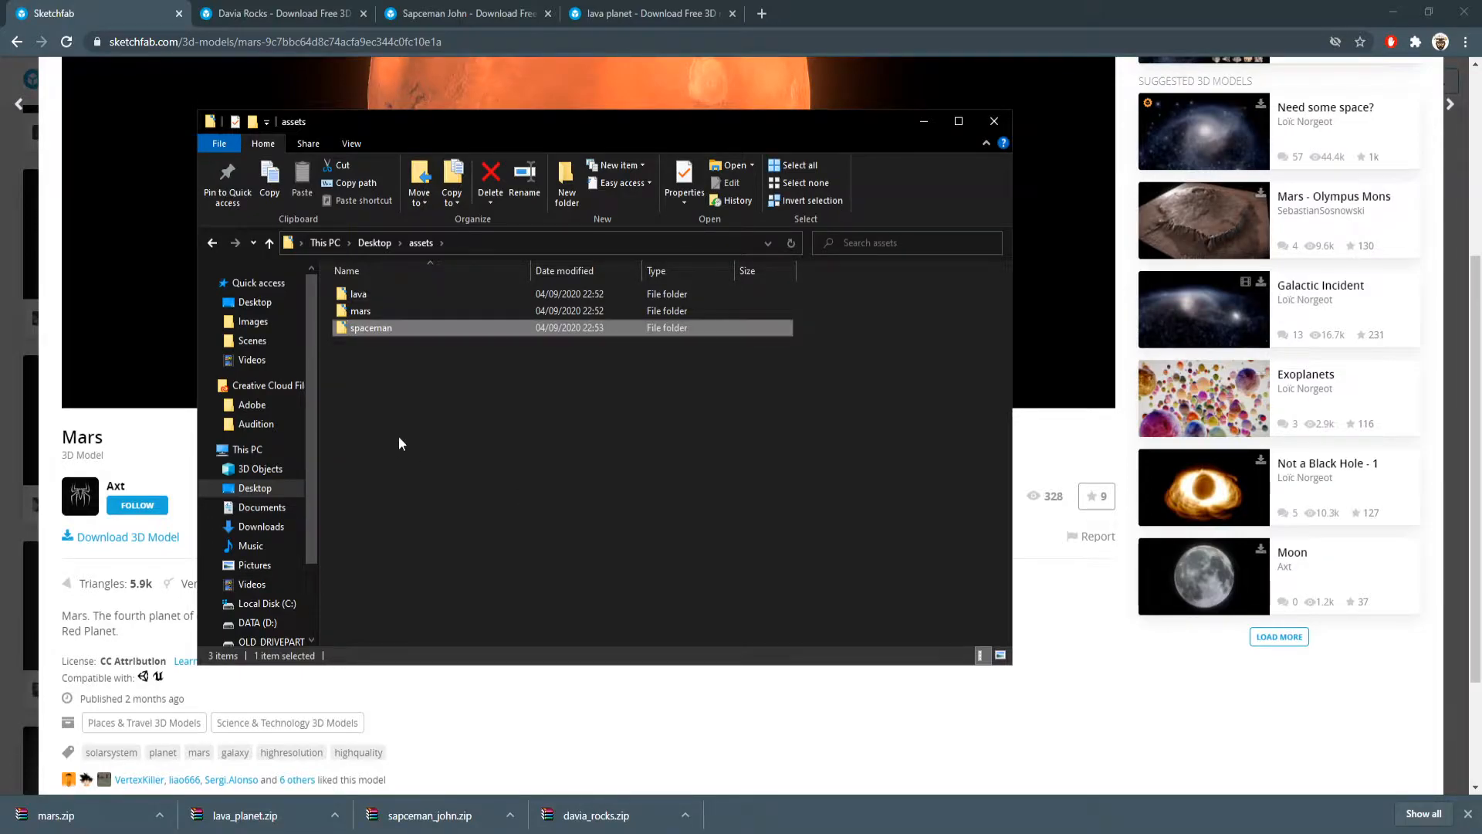
- Create a folder named rocks in the assets folder
right_click(425, 421)
mouse_move(480, 630)
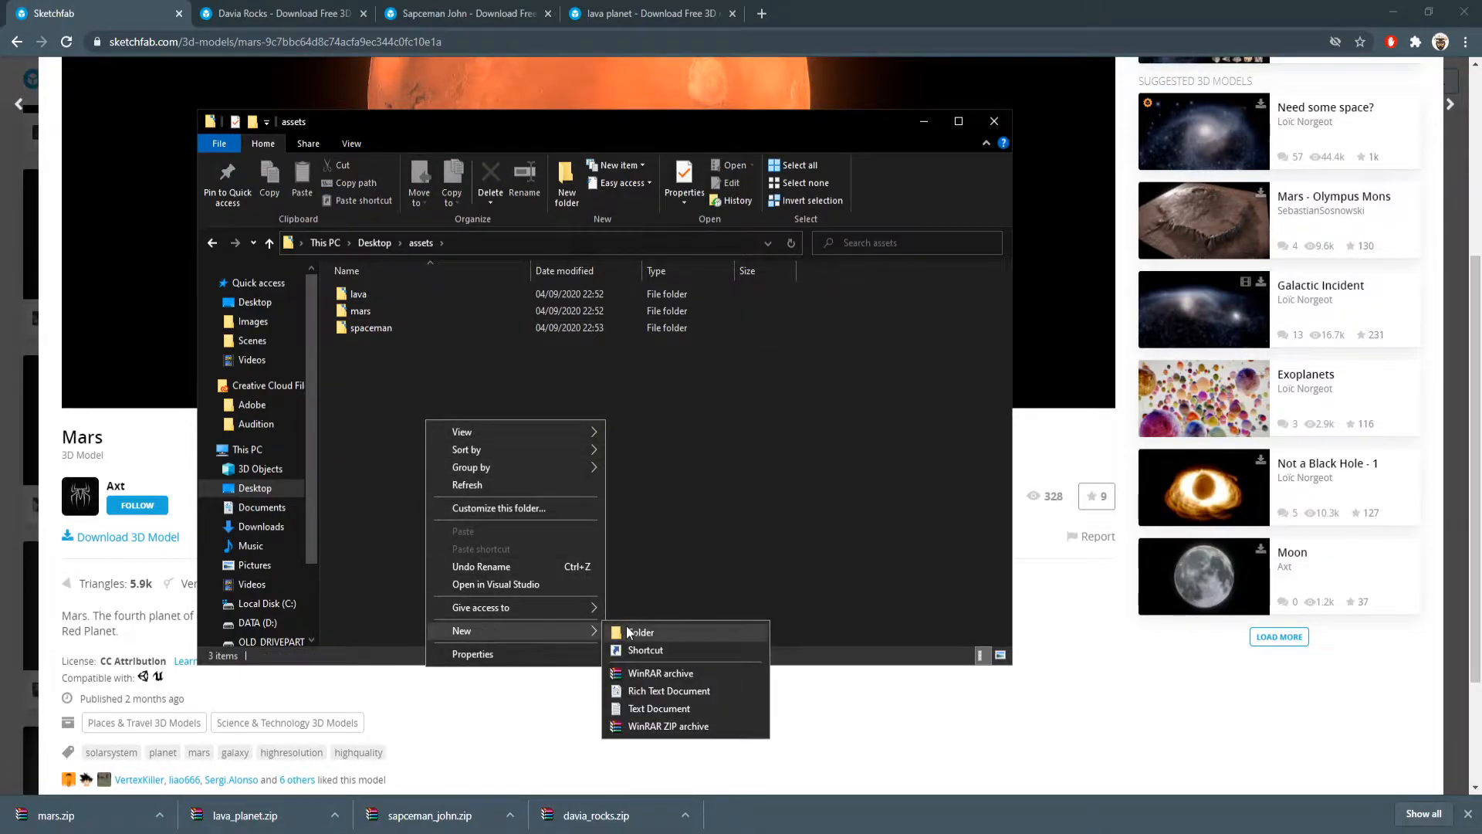
left_click(625, 624)
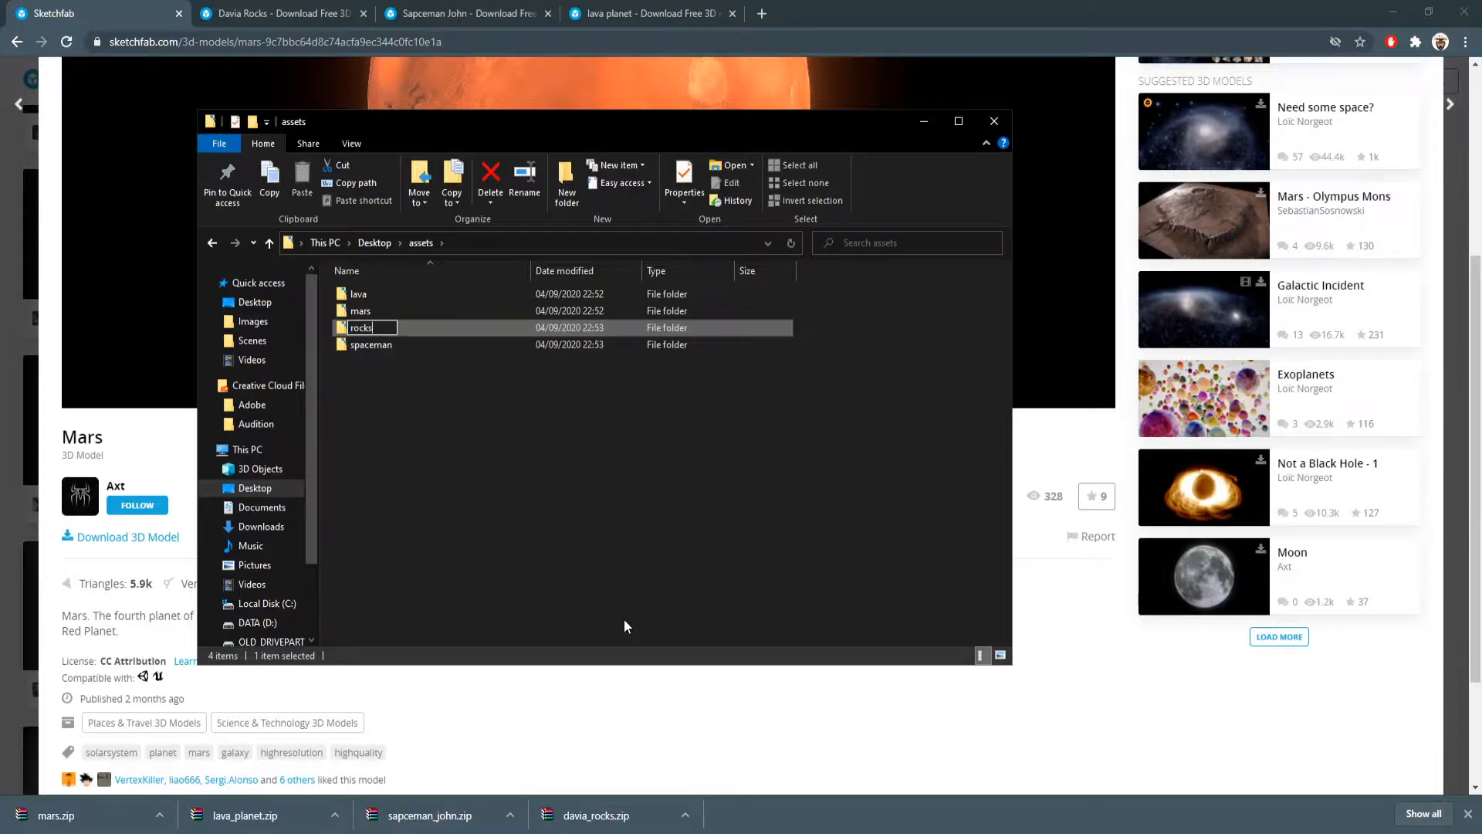
key("Return")
left_click(376, 459)
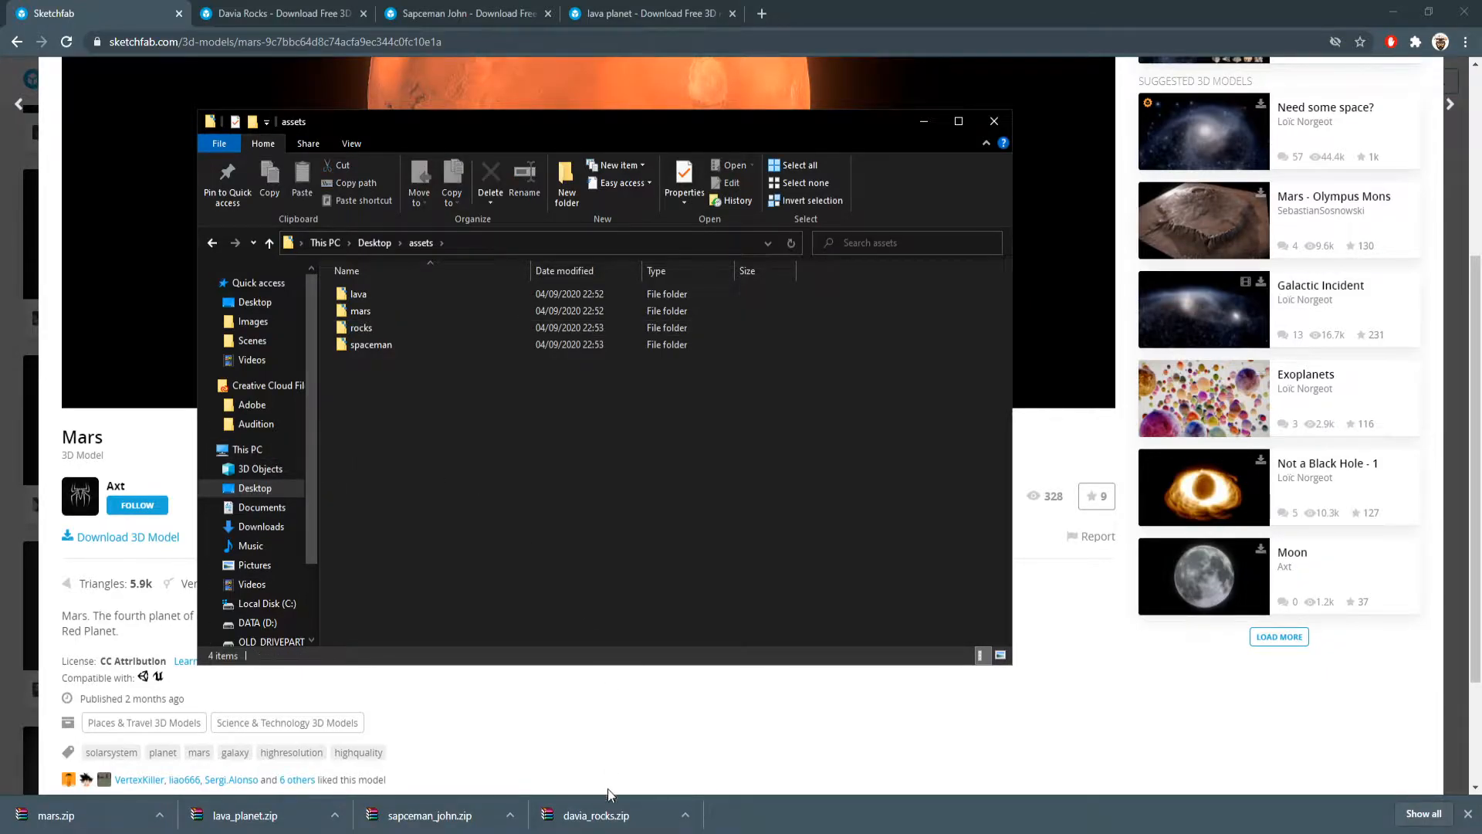
- Extract the textures folder, scene.gltf and scene.bin from davia_rocks.zip into the rocks folder
left_click(614, 815)
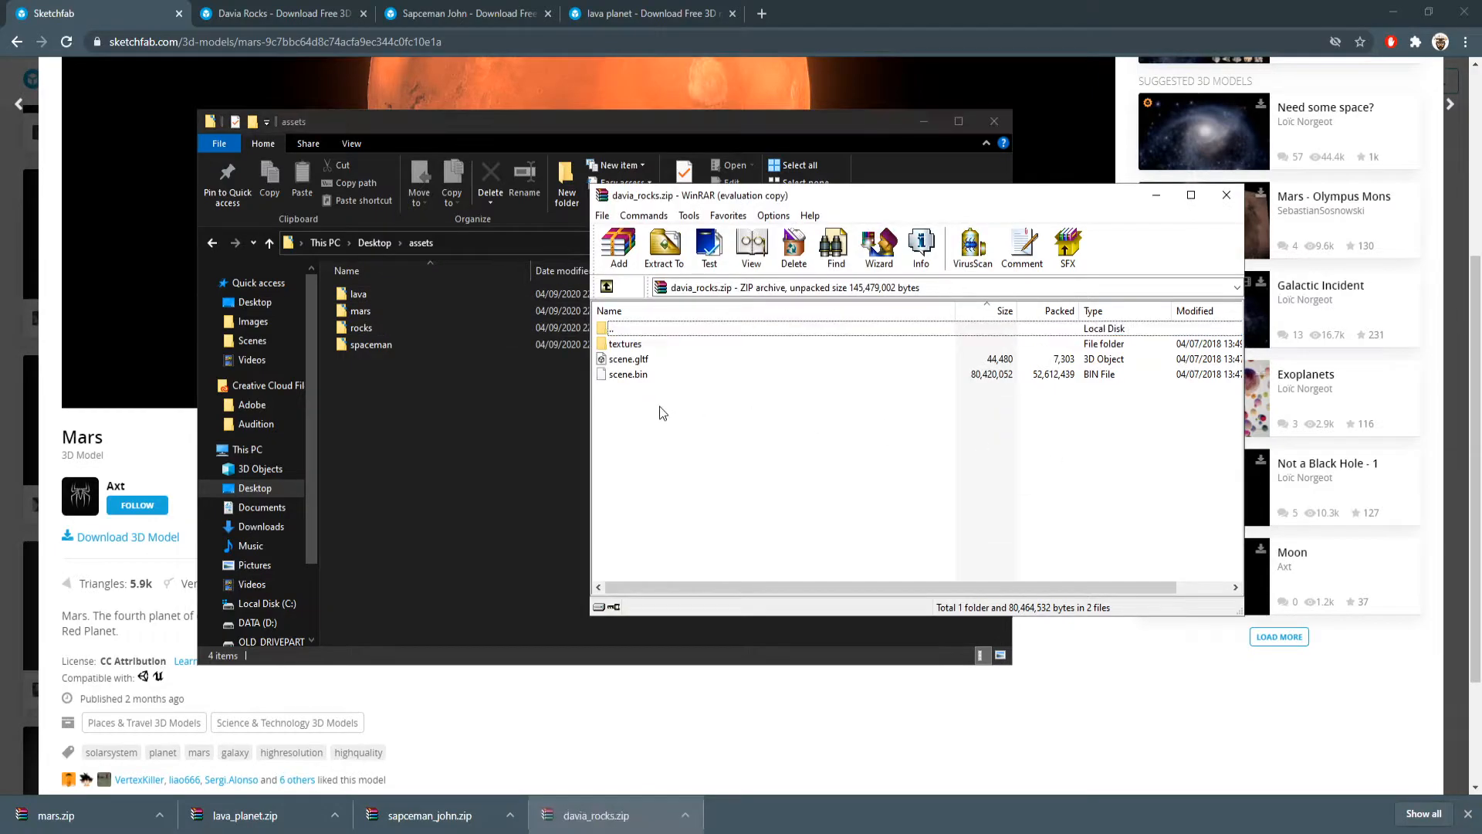
left_click_drag(660, 407, 616, 343)
left_click_drag(620, 344, 368, 332)
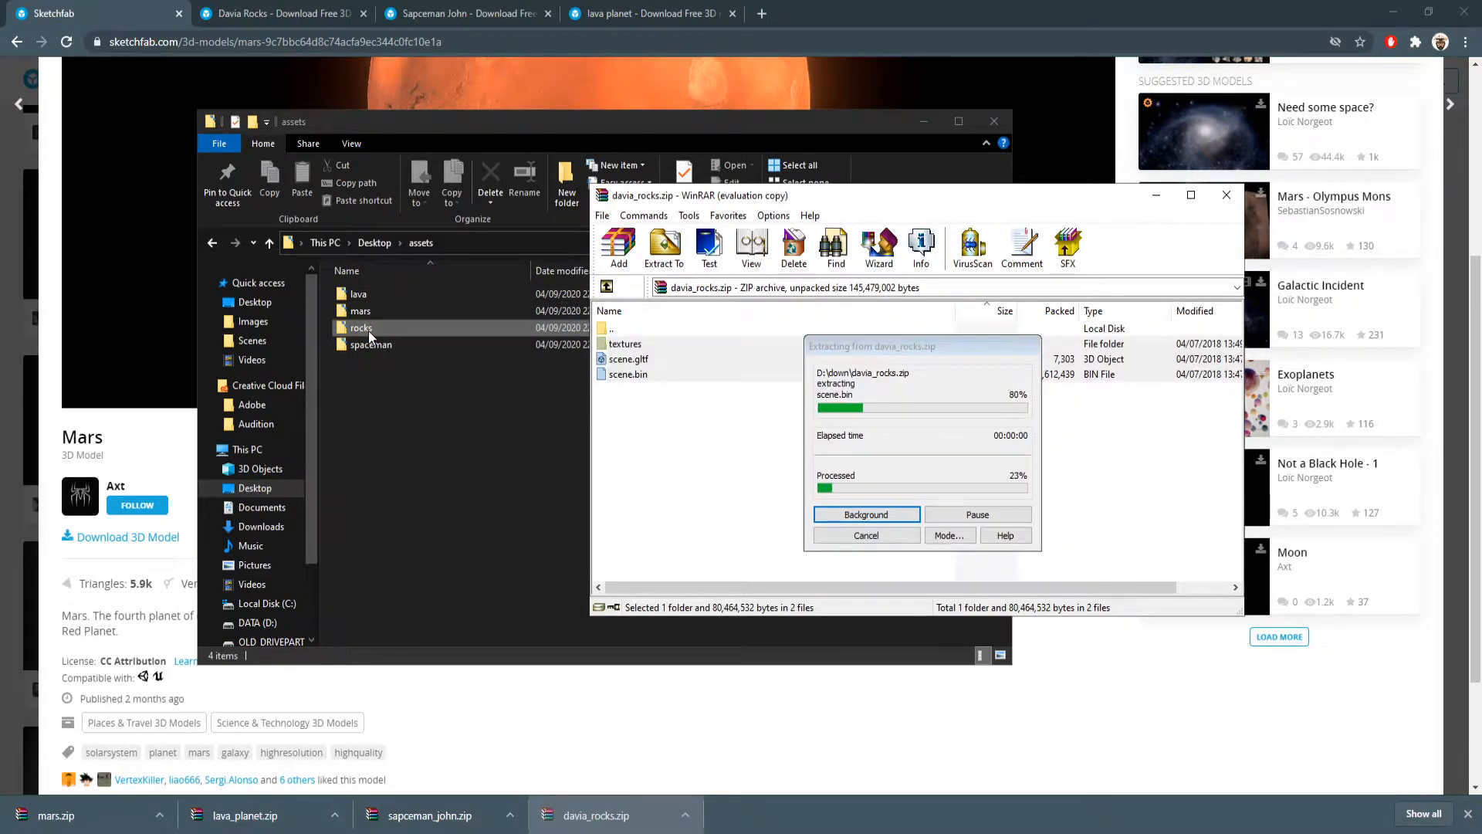
left_click(368, 330)
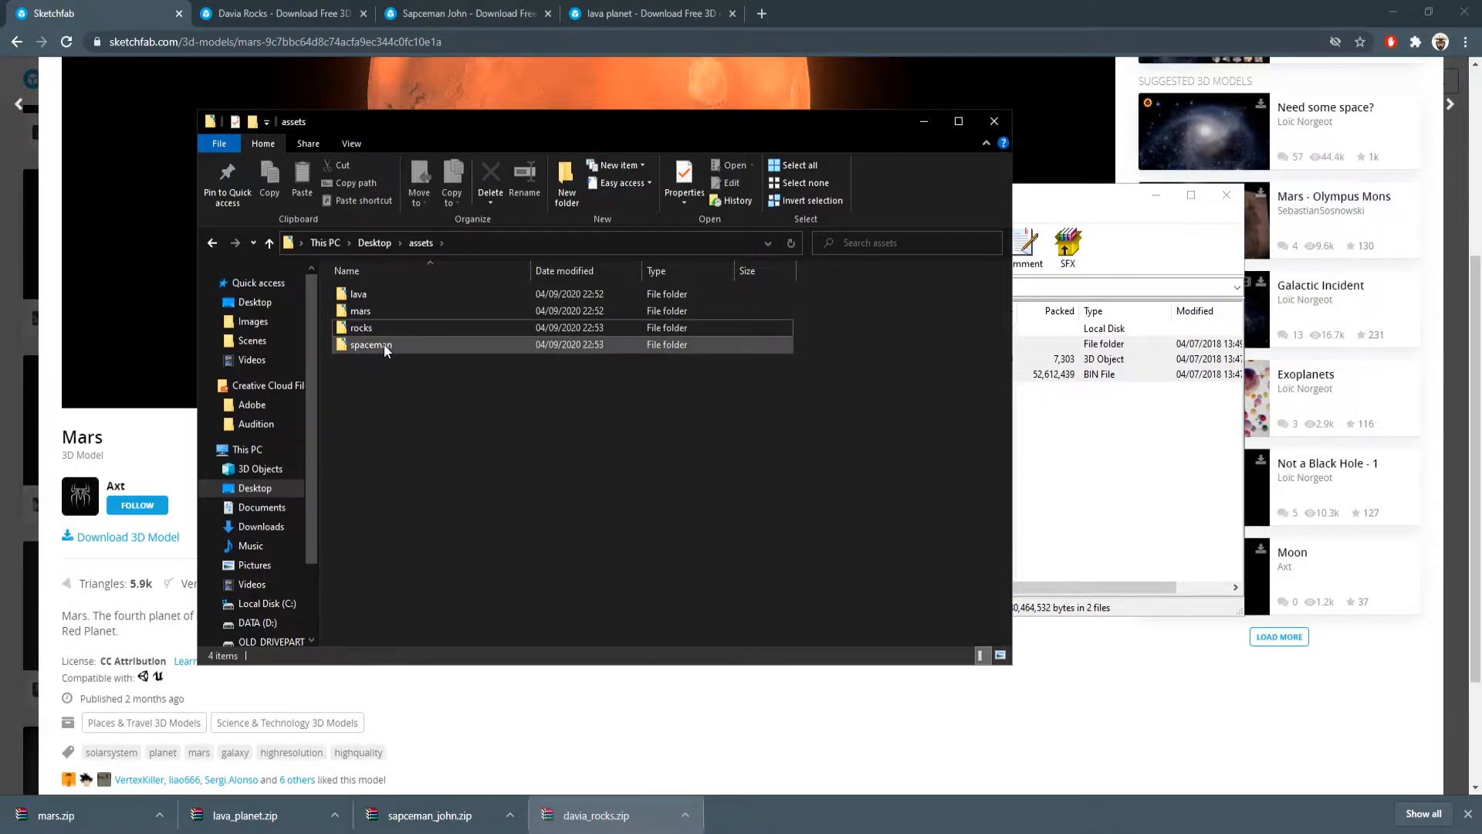
- Extract the textures folder, scene.gltf and scene.bin from sapceman_john.zip into the spaceman folder
double_click(370, 344)
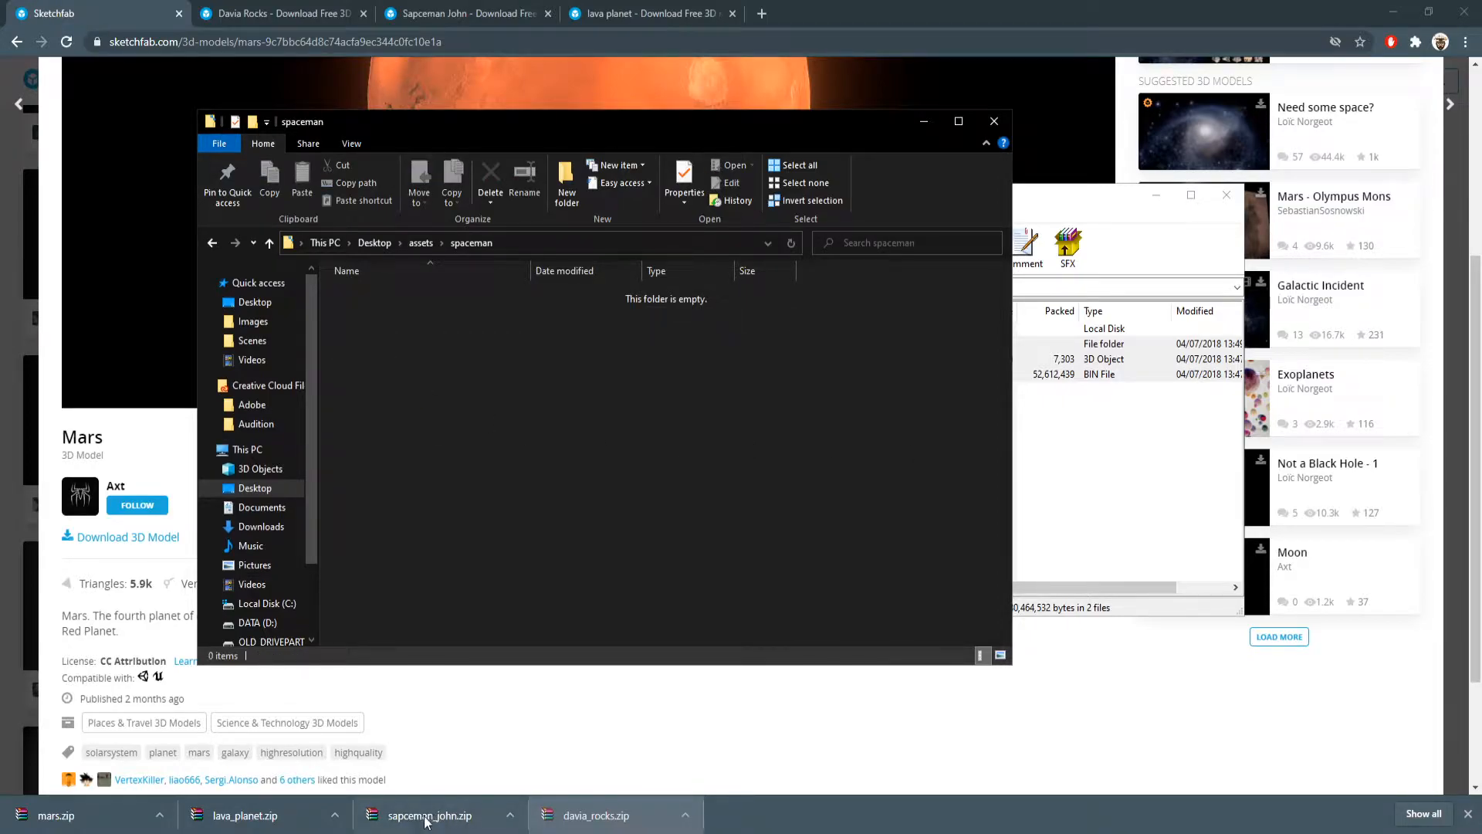
left_click(430, 817)
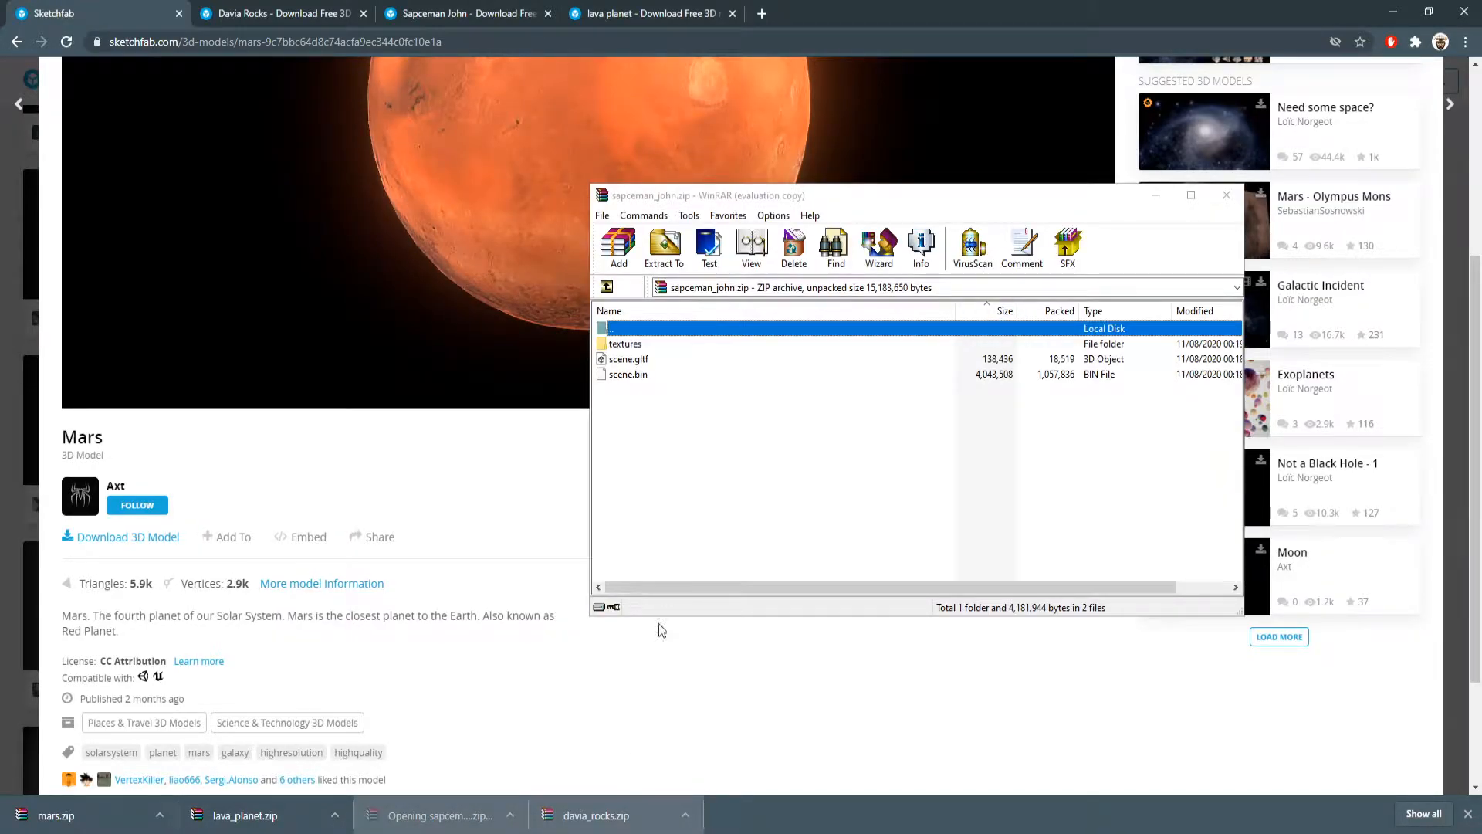
left_click(1000, 417)
left_click_drag(685, 418, 621, 348)
left_click_drag(619, 374, 483, 396)
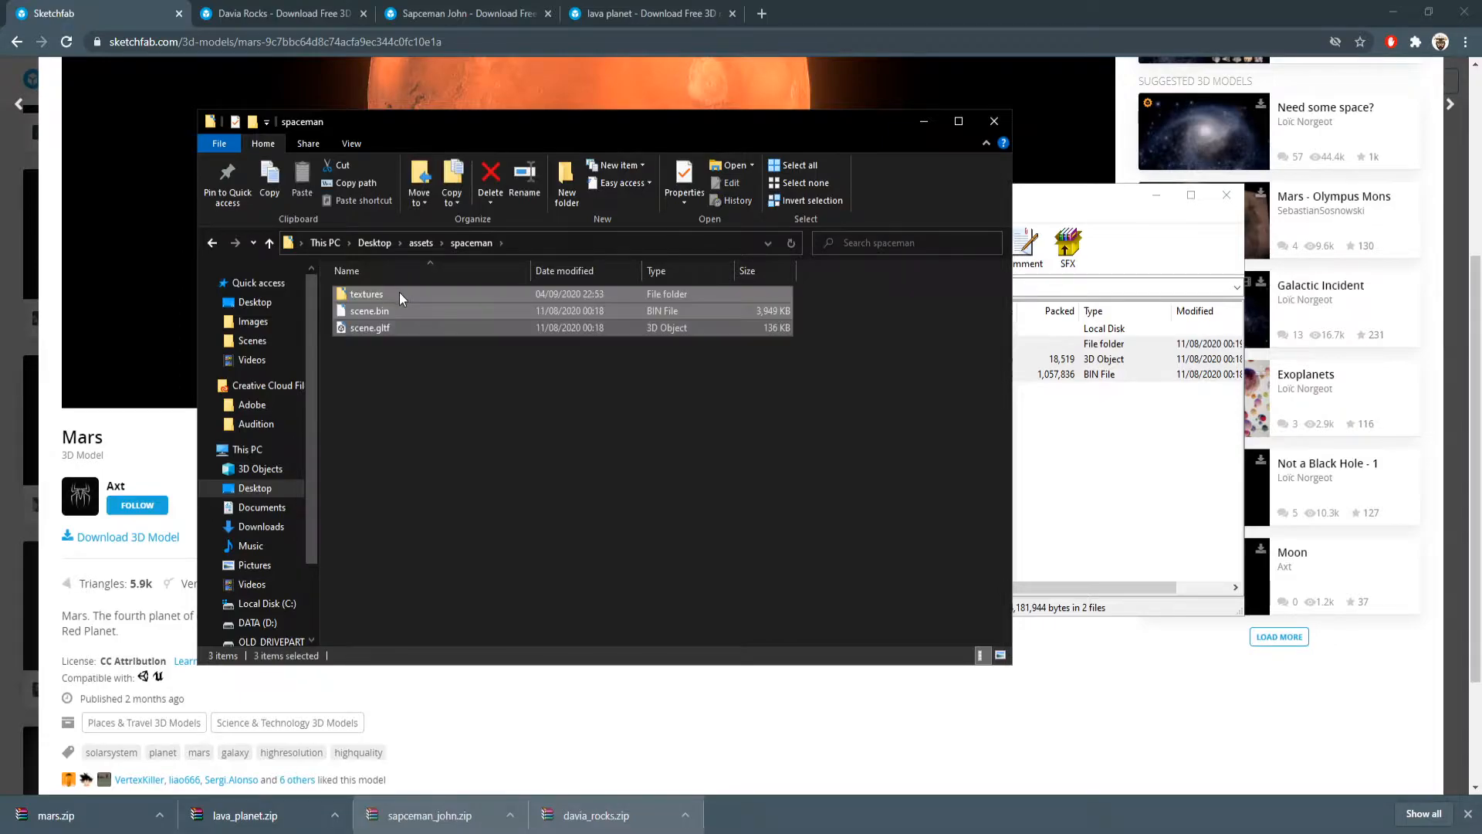
- Extract the textures folder, scene.gltf and scene.bin from mars.zip into the mars folder
left_click(423, 242)
double_click(374, 310)
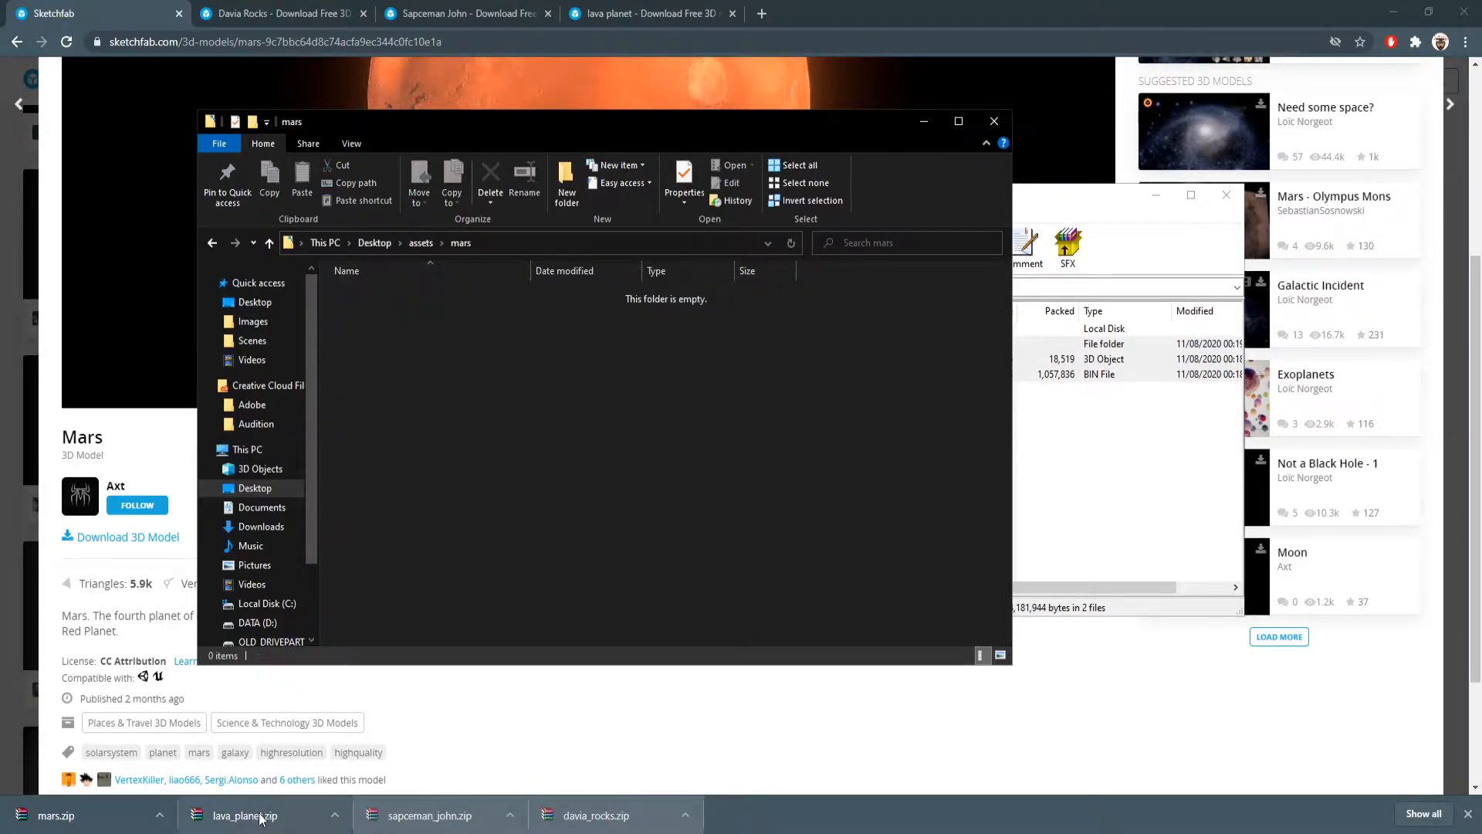
left_click(83, 813)
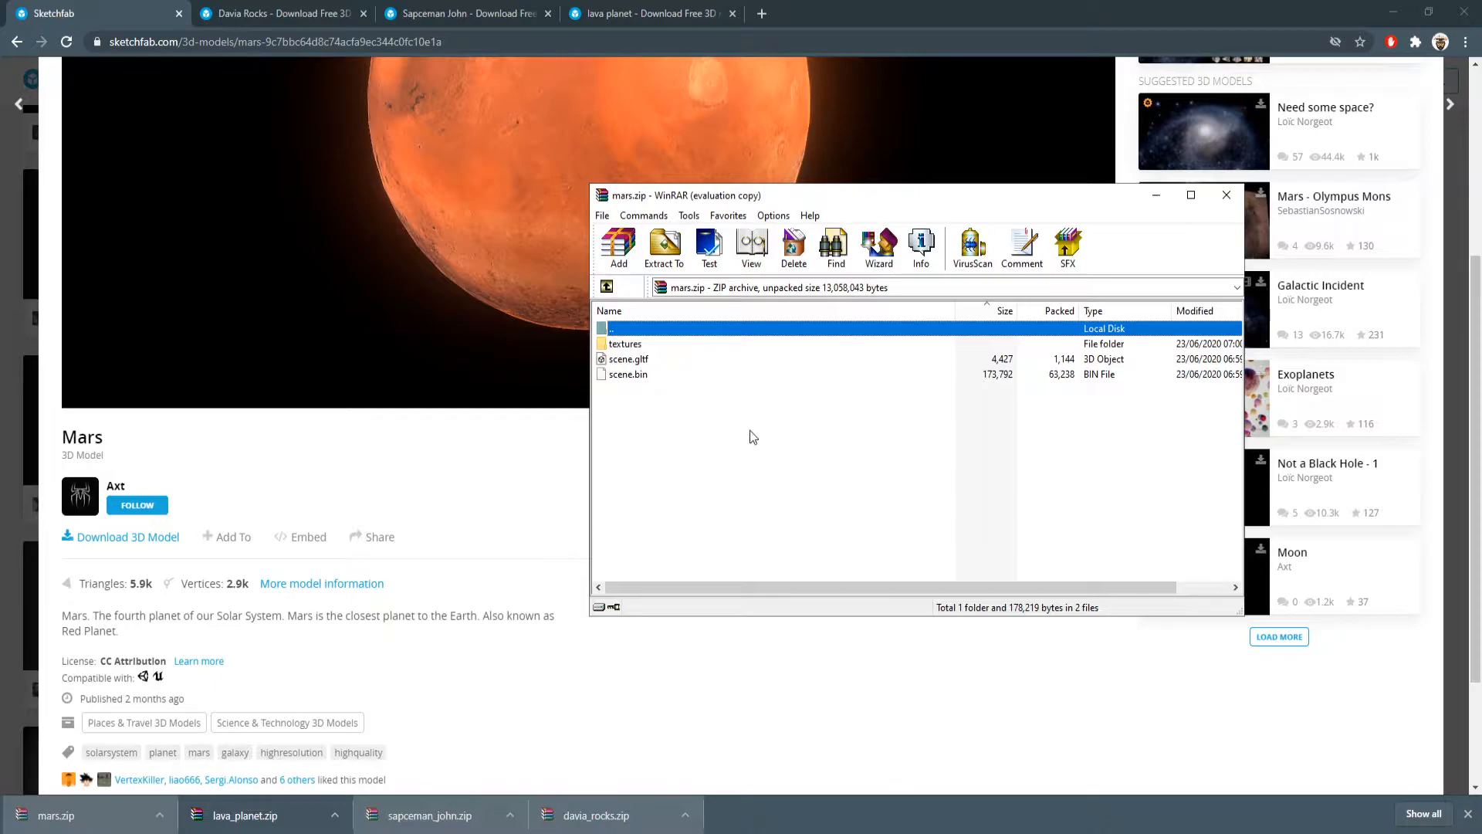
key("alt+Tab")
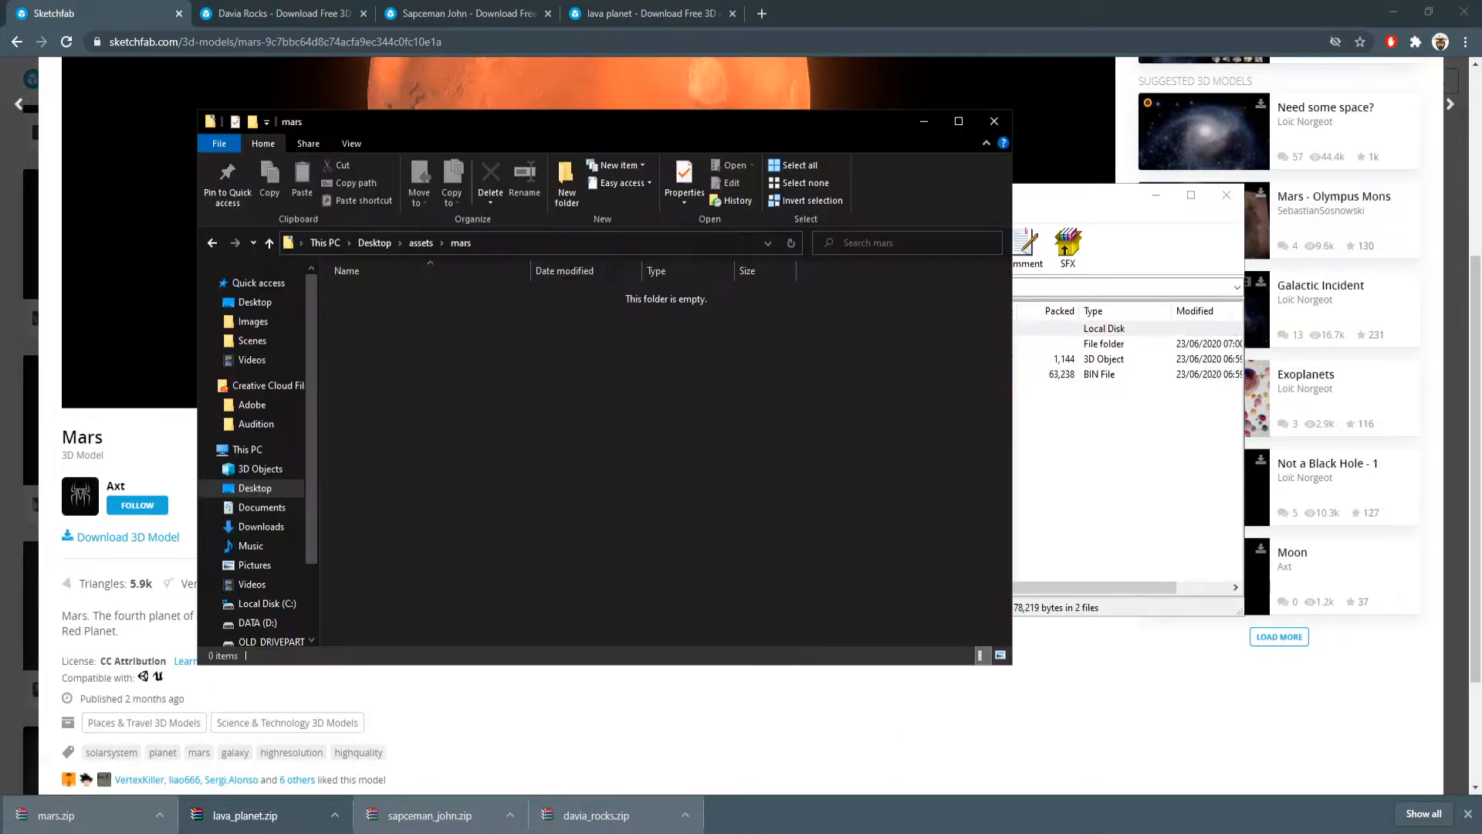
left_click(1143, 519)
left_click_drag(688, 417, 620, 356)
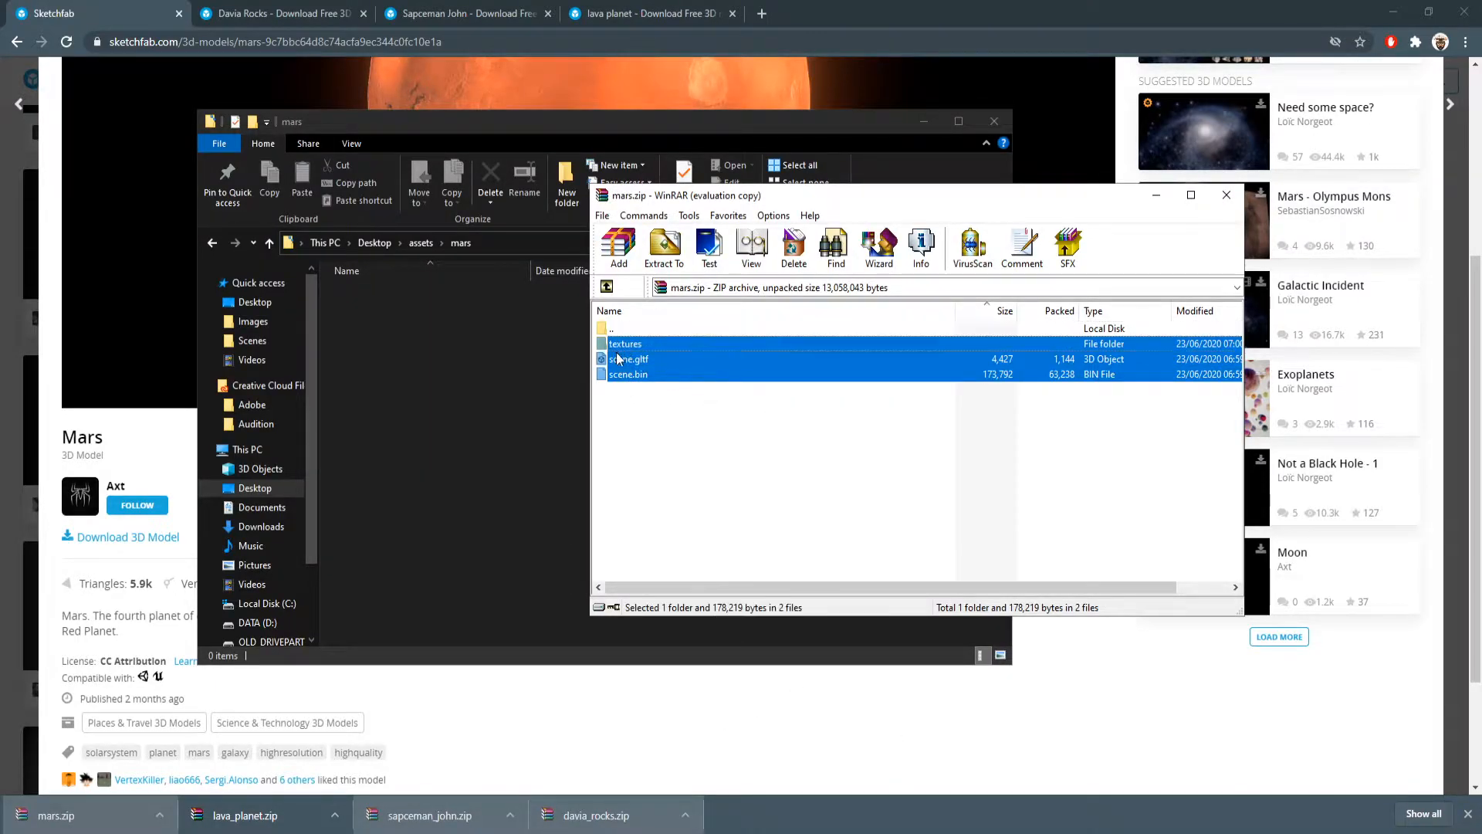
left_click_drag(427, 338, 430, 343)
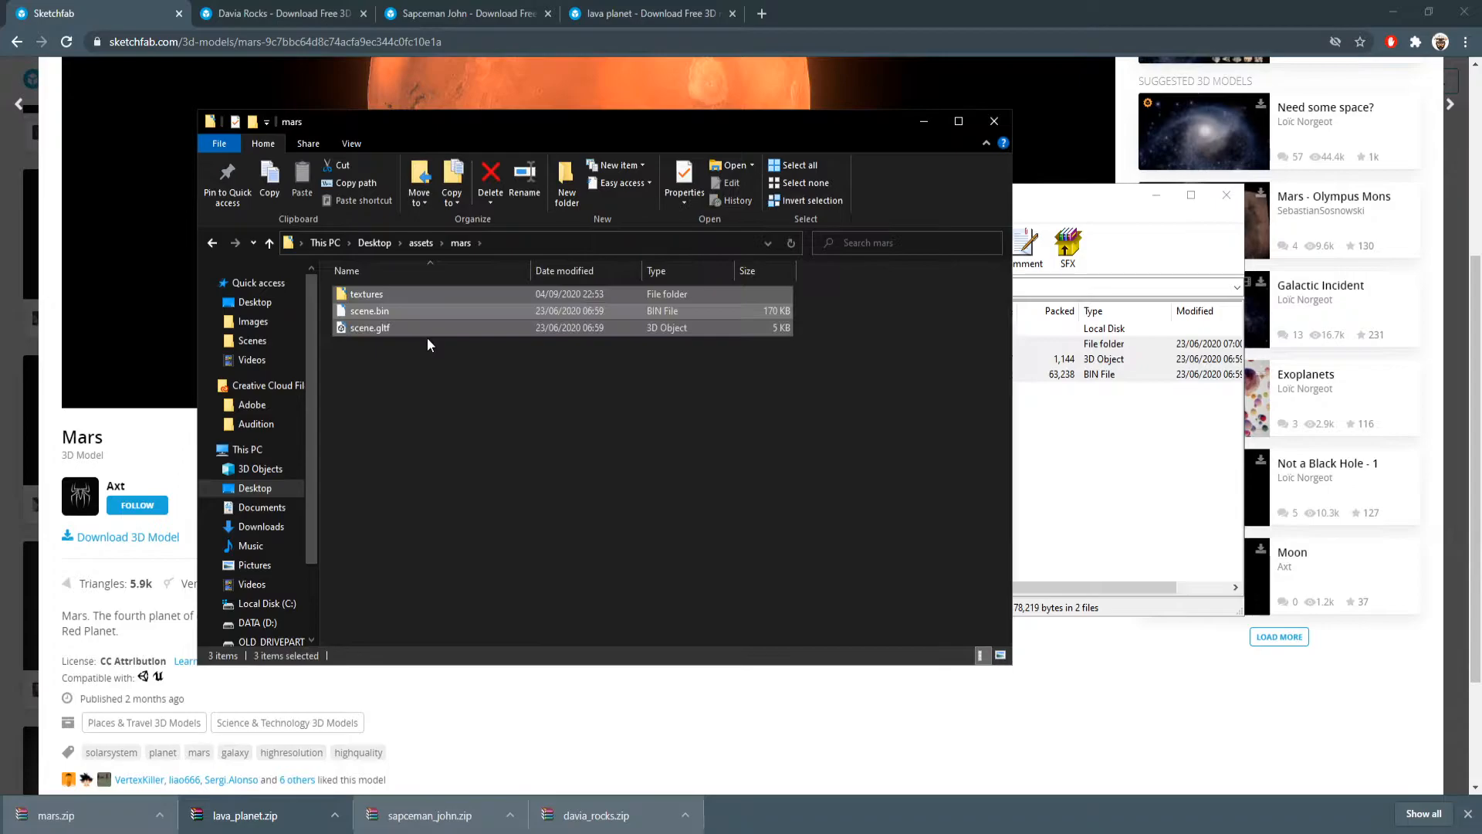
left_click(457, 447)
- Extract the contents of lava_planet.zip into the lava folder and return to the assets folder
left_click(414, 244)
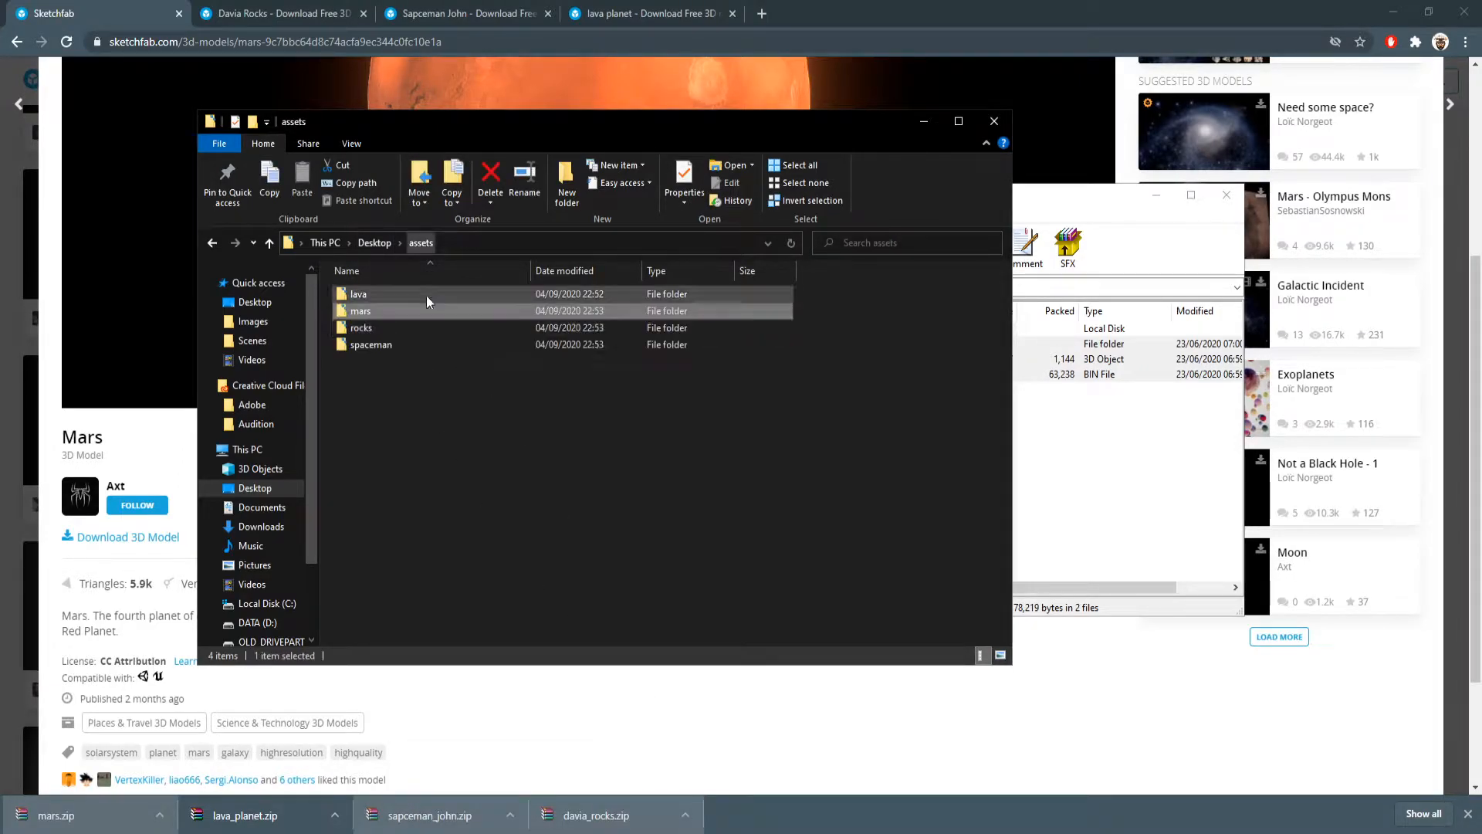
double_click(353, 293)
left_click(238, 822)
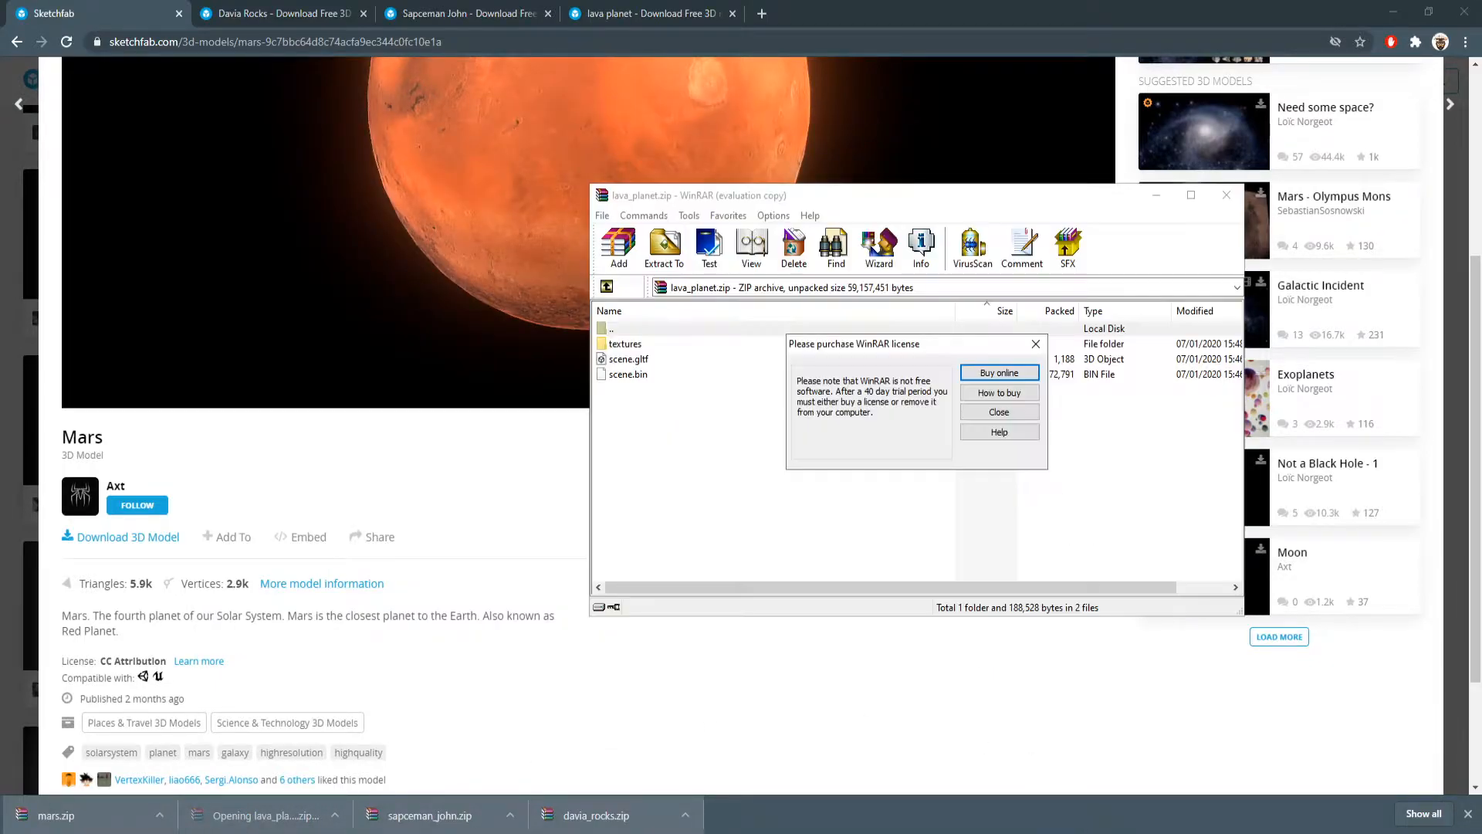
left_click(999, 412)
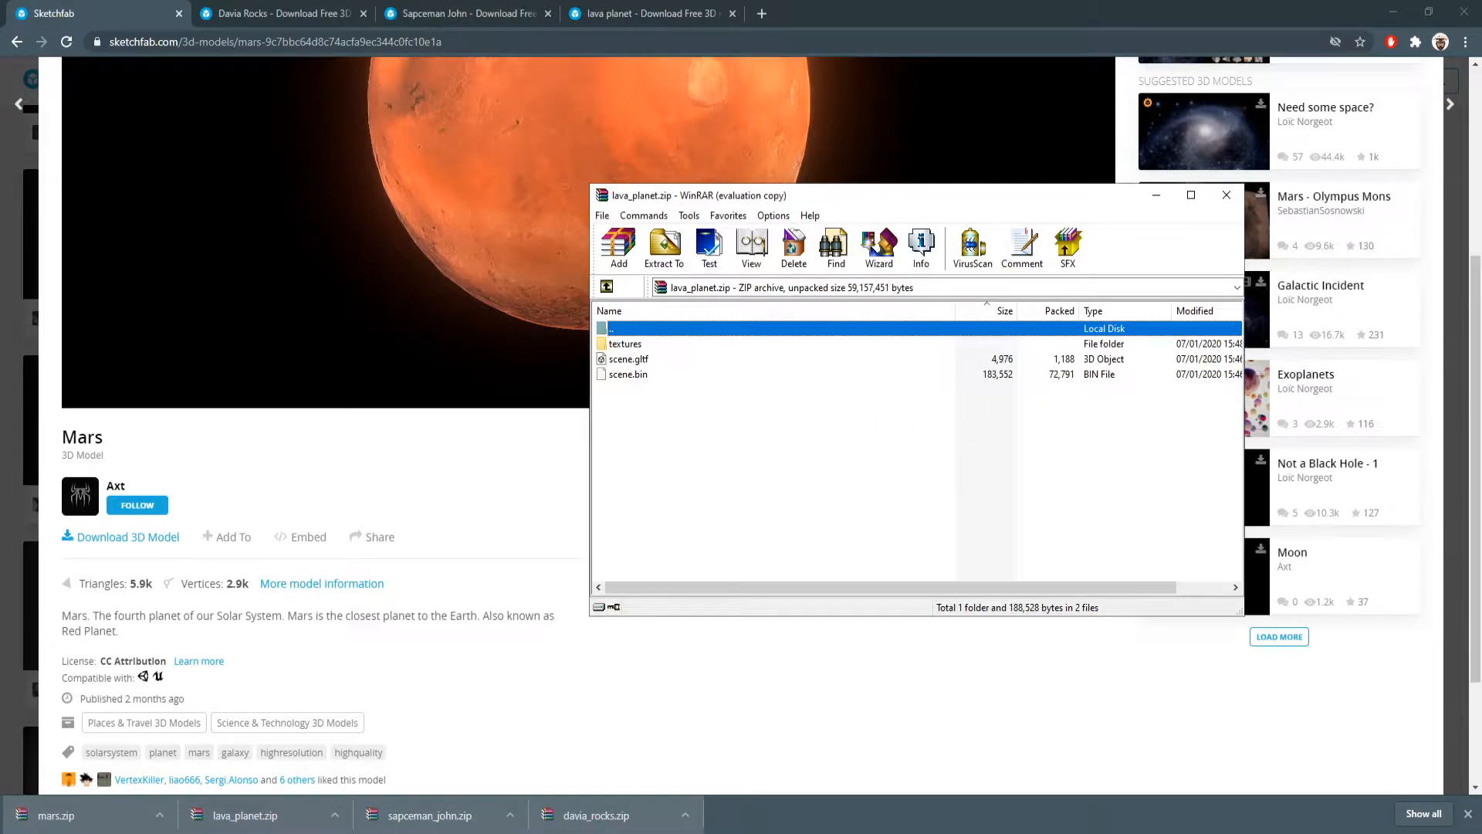
key("alt+Tab")
left_click(1022, 513)
left_click_drag(662, 409, 440, 385)
left_click(447, 397)
left_click(416, 246)
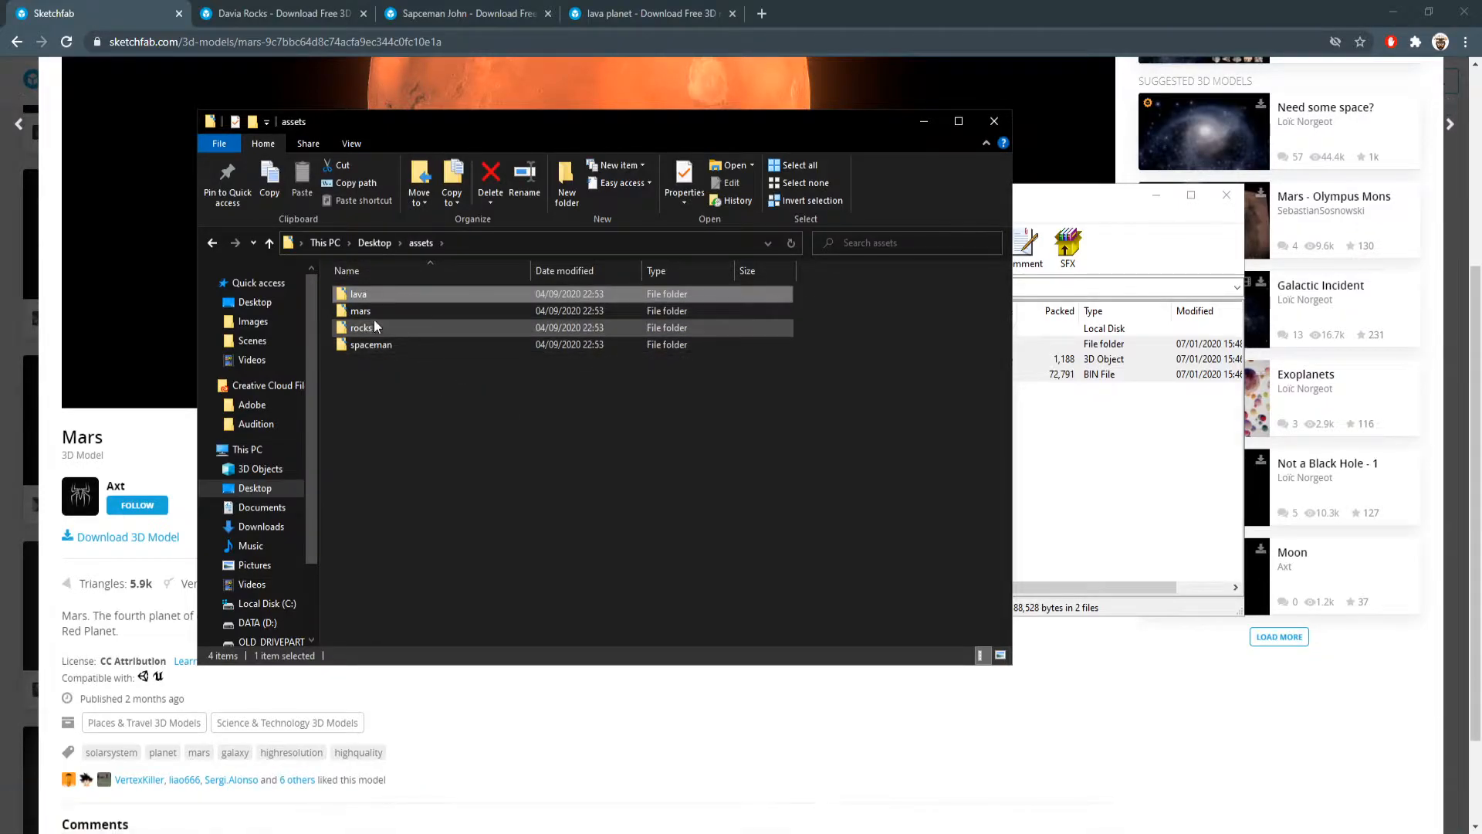
- Close all the open WinRAR archive windows
right_click(952, 832)
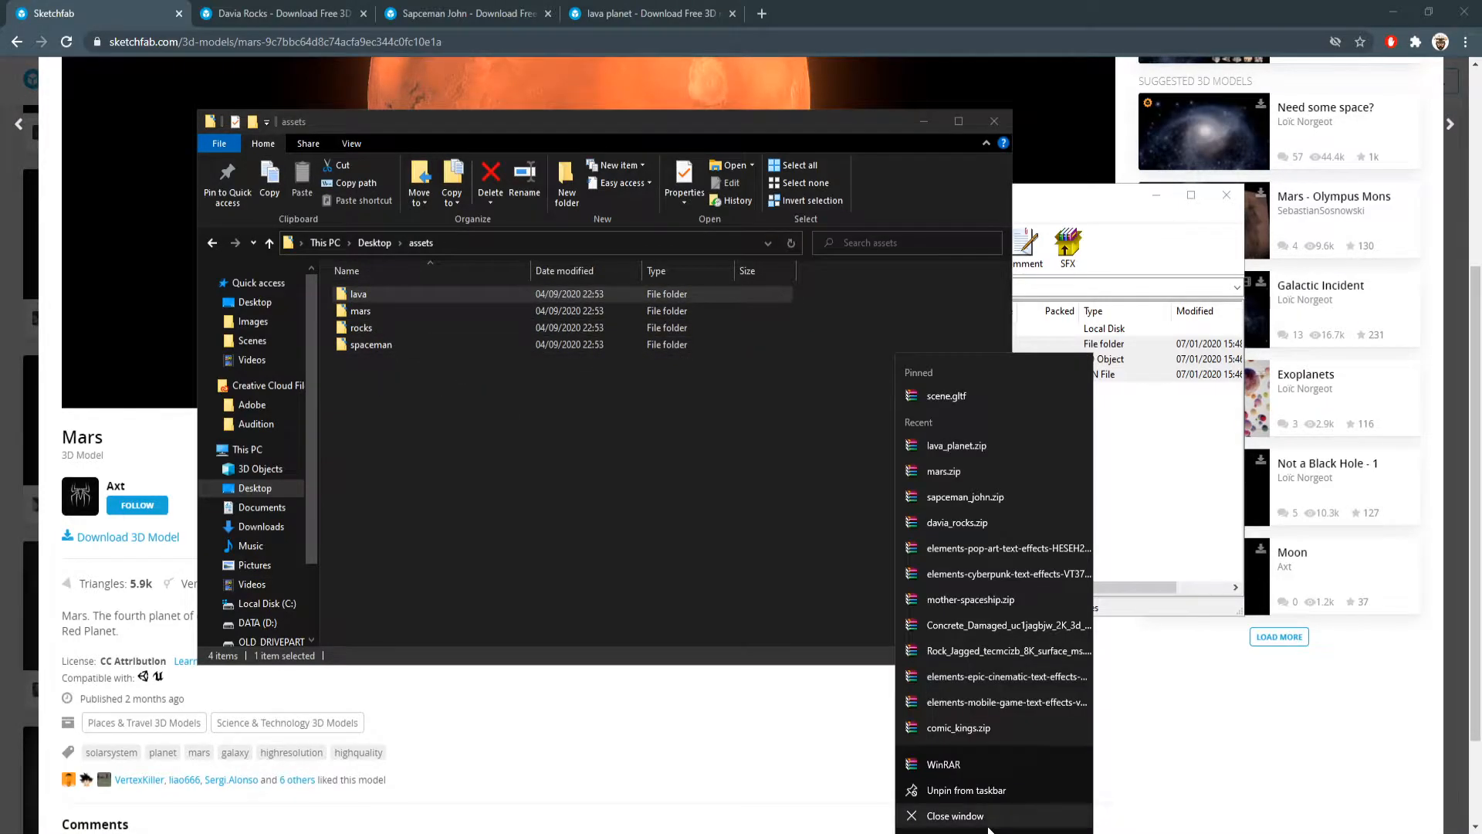
left_click(926, 815)
right_click(952, 832)
left_click(927, 815)
right_click(931, 833)
left_click(926, 817)
right_click(877, 832)
left_click(867, 821)
right_click(836, 833)
left_click(843, 820)
right_click(690, 832)
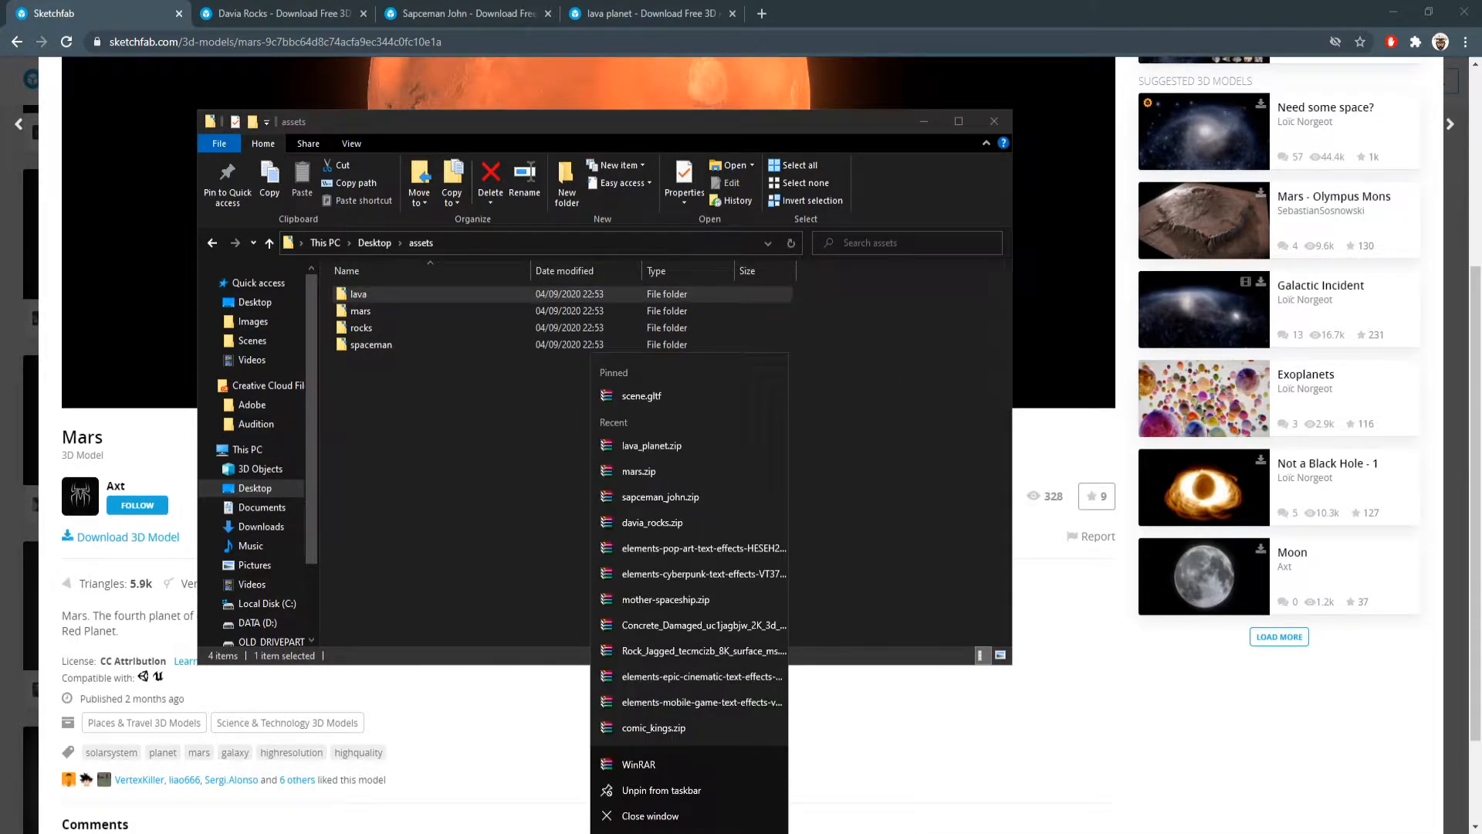
left_click(656, 817)
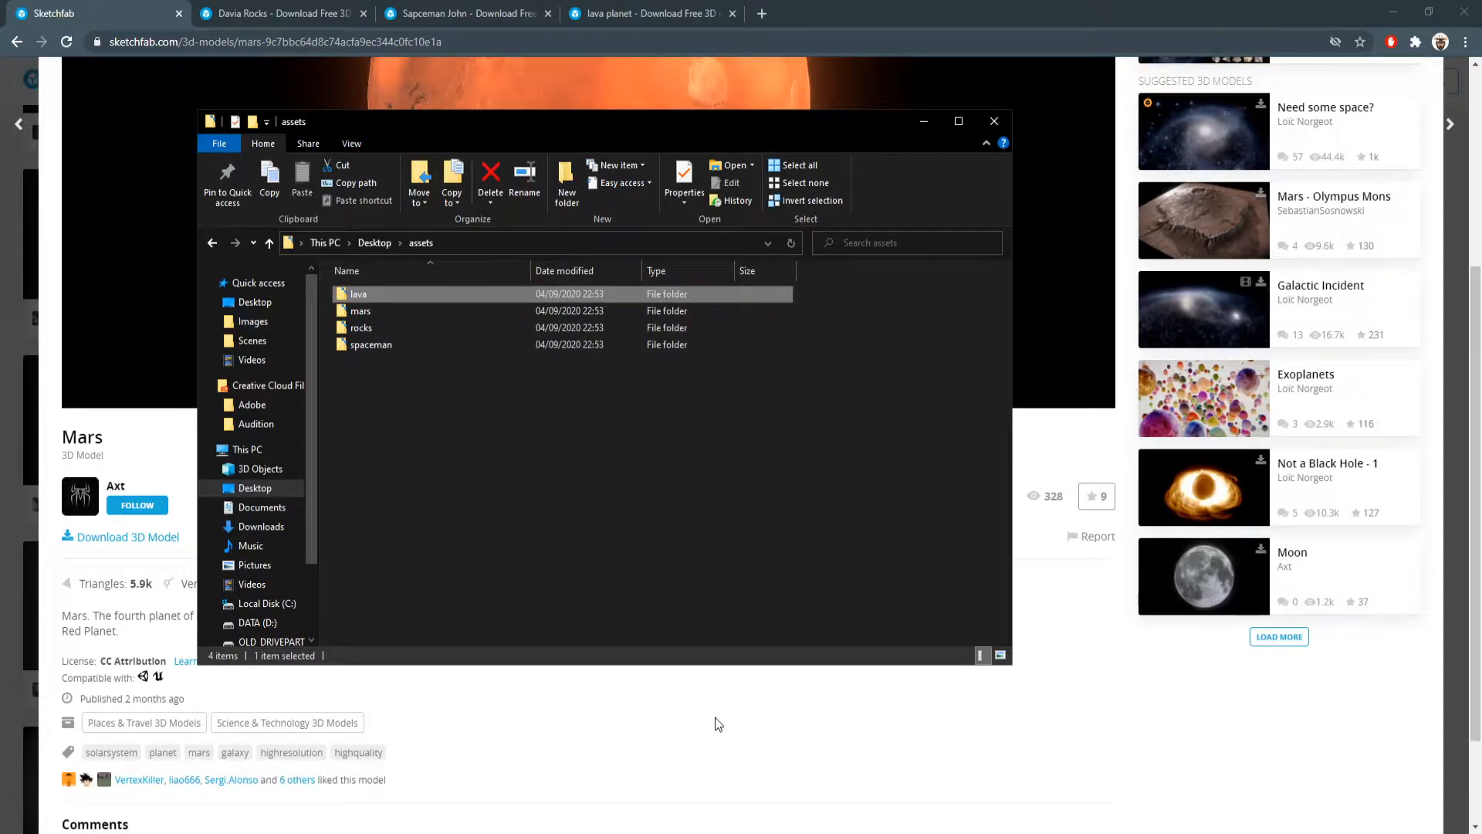
- Check the open Sketchfab model pages, minimize the browser and move the assets folder window aside to uncover the Ventuz Project Browser
left_click(891, 1)
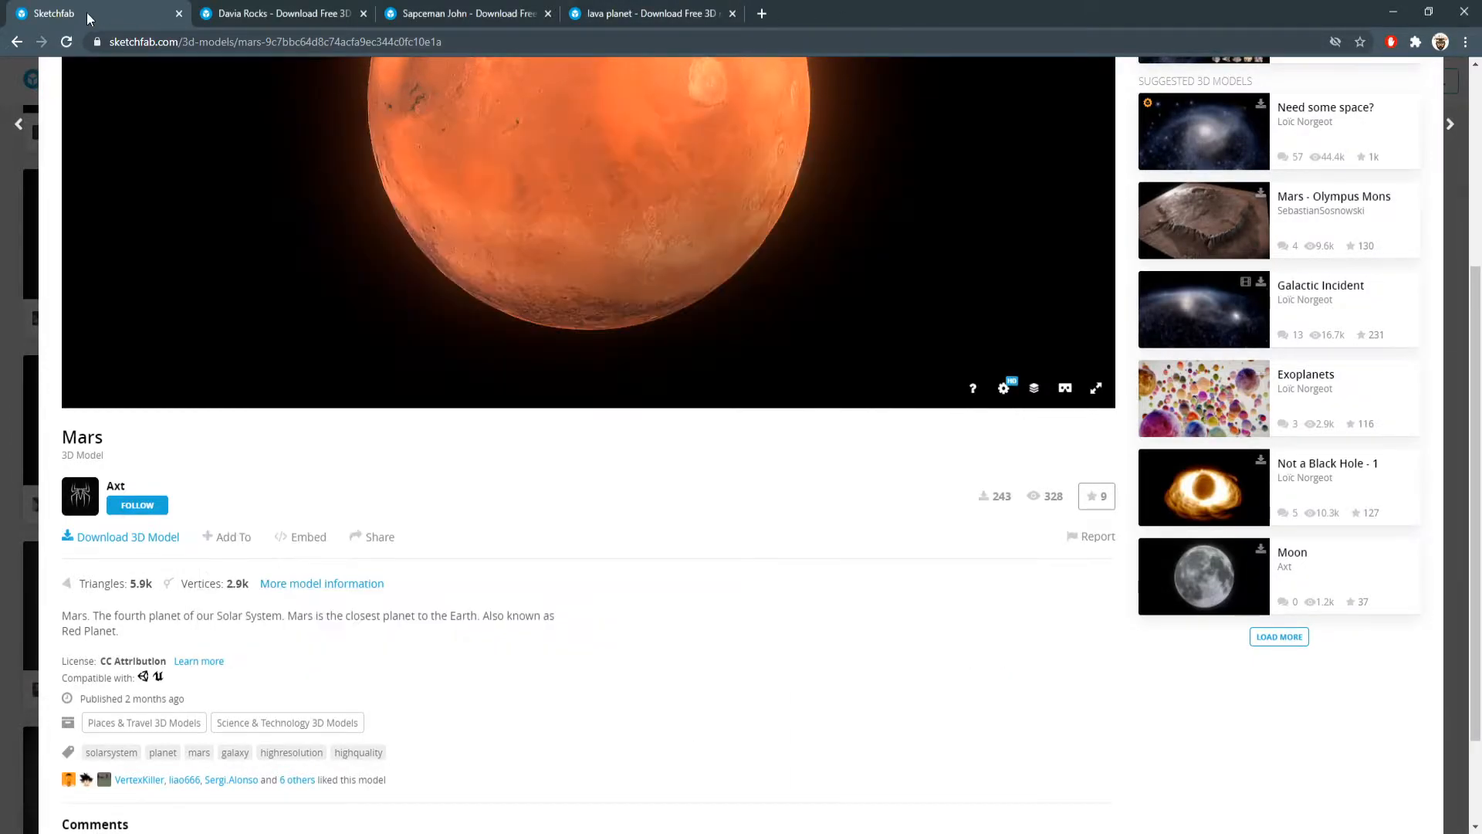
left_click(236, 15)
left_click(463, 13)
left_click(644, 13)
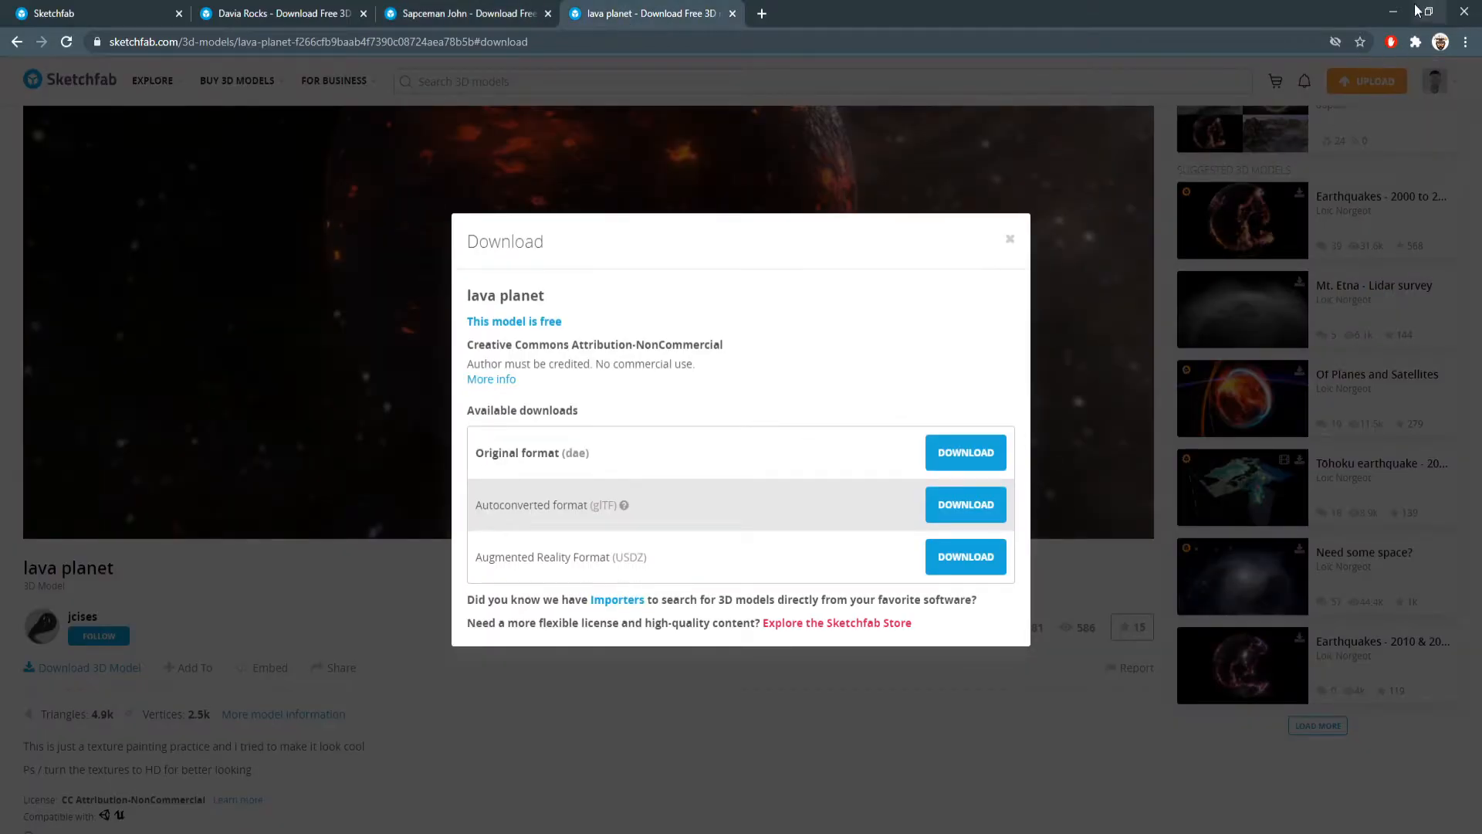
left_click(1393, 11)
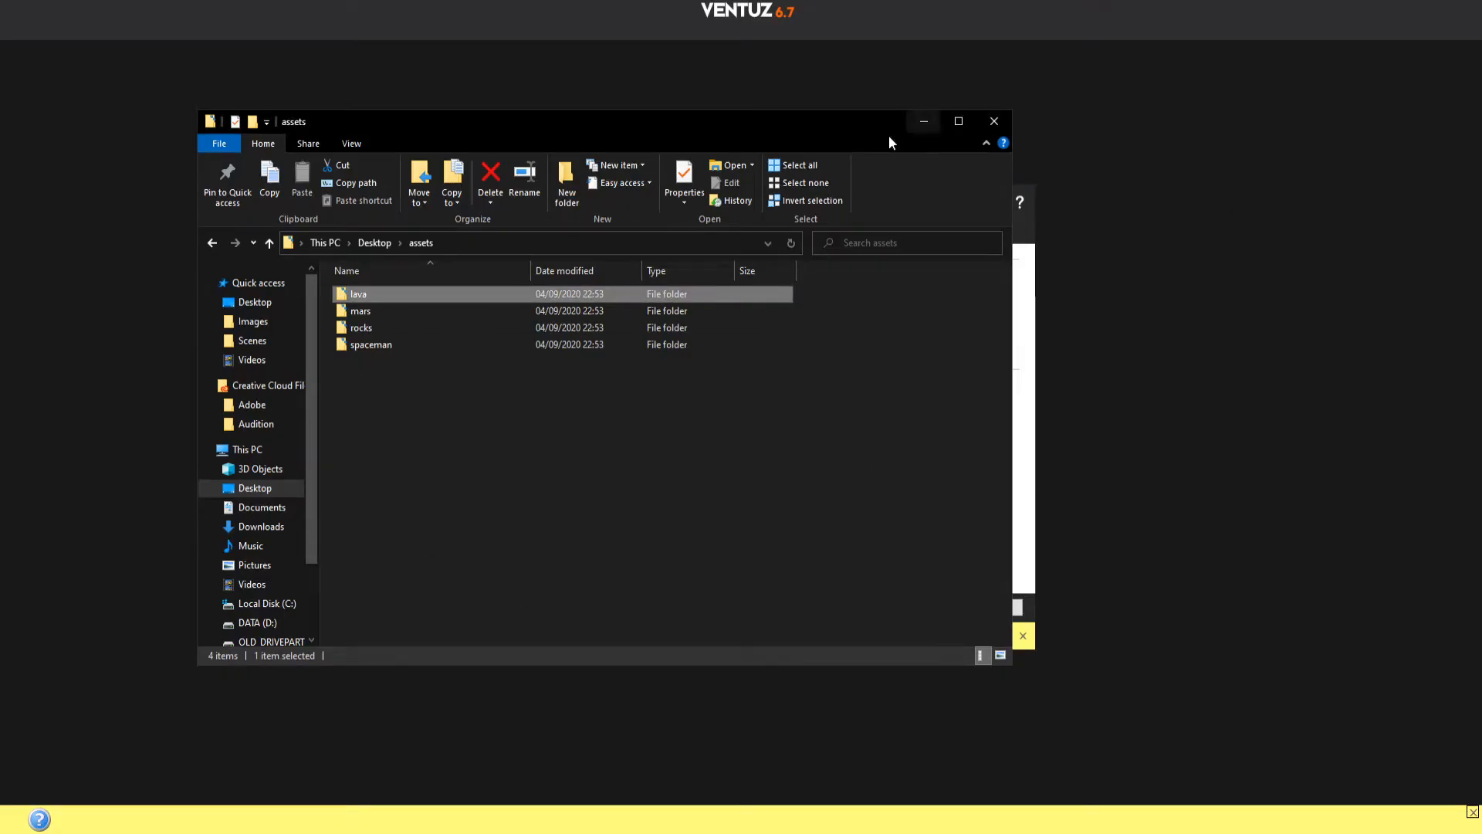
left_click_drag(641, 135, 1155, 93)
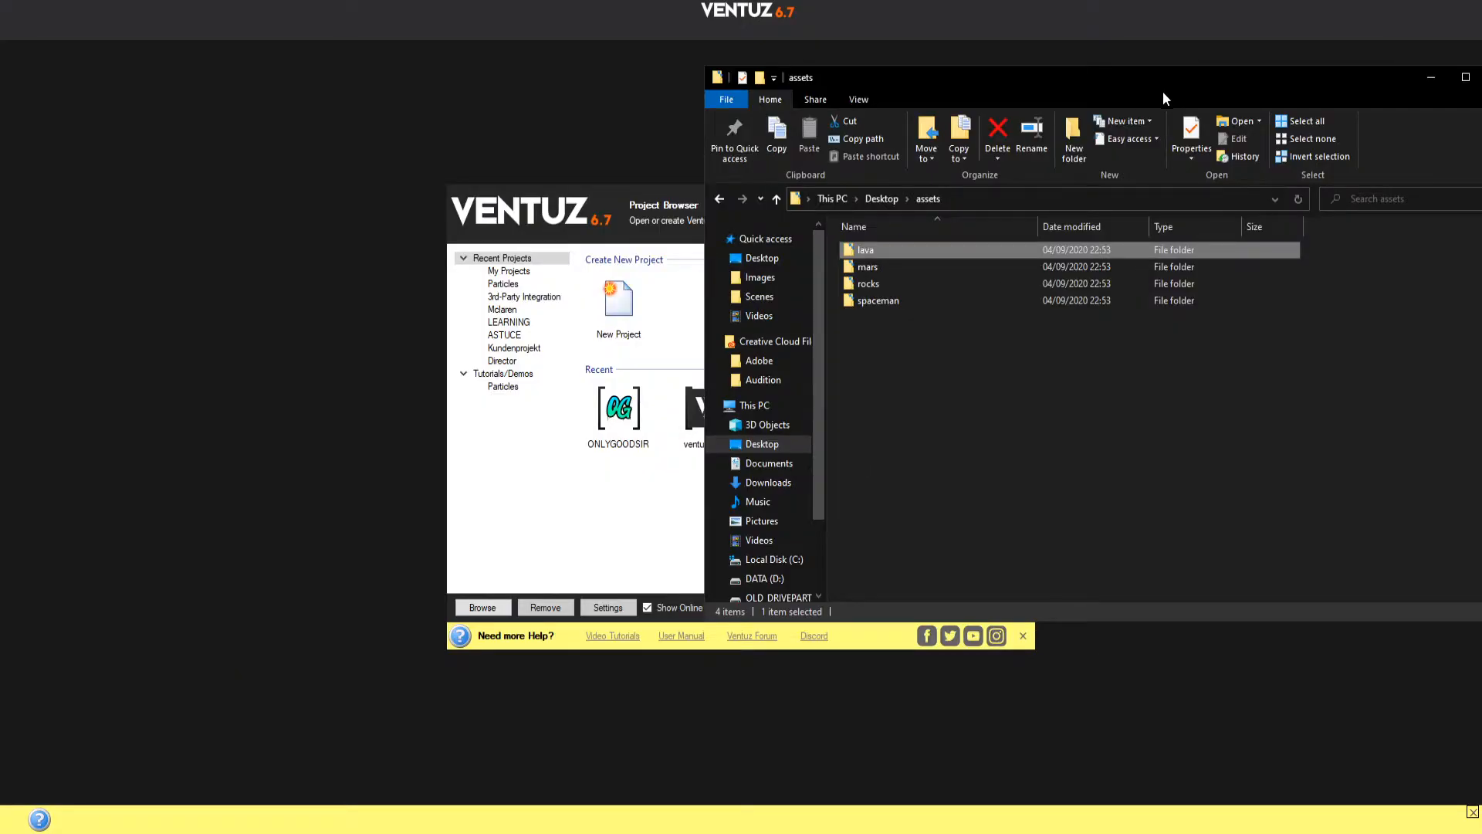
- Open the ONLYGOODSIR project in Ventuz and dismiss the Open Scene dialog to work in a new scene
left_click(563, 540)
double_click(617, 428)
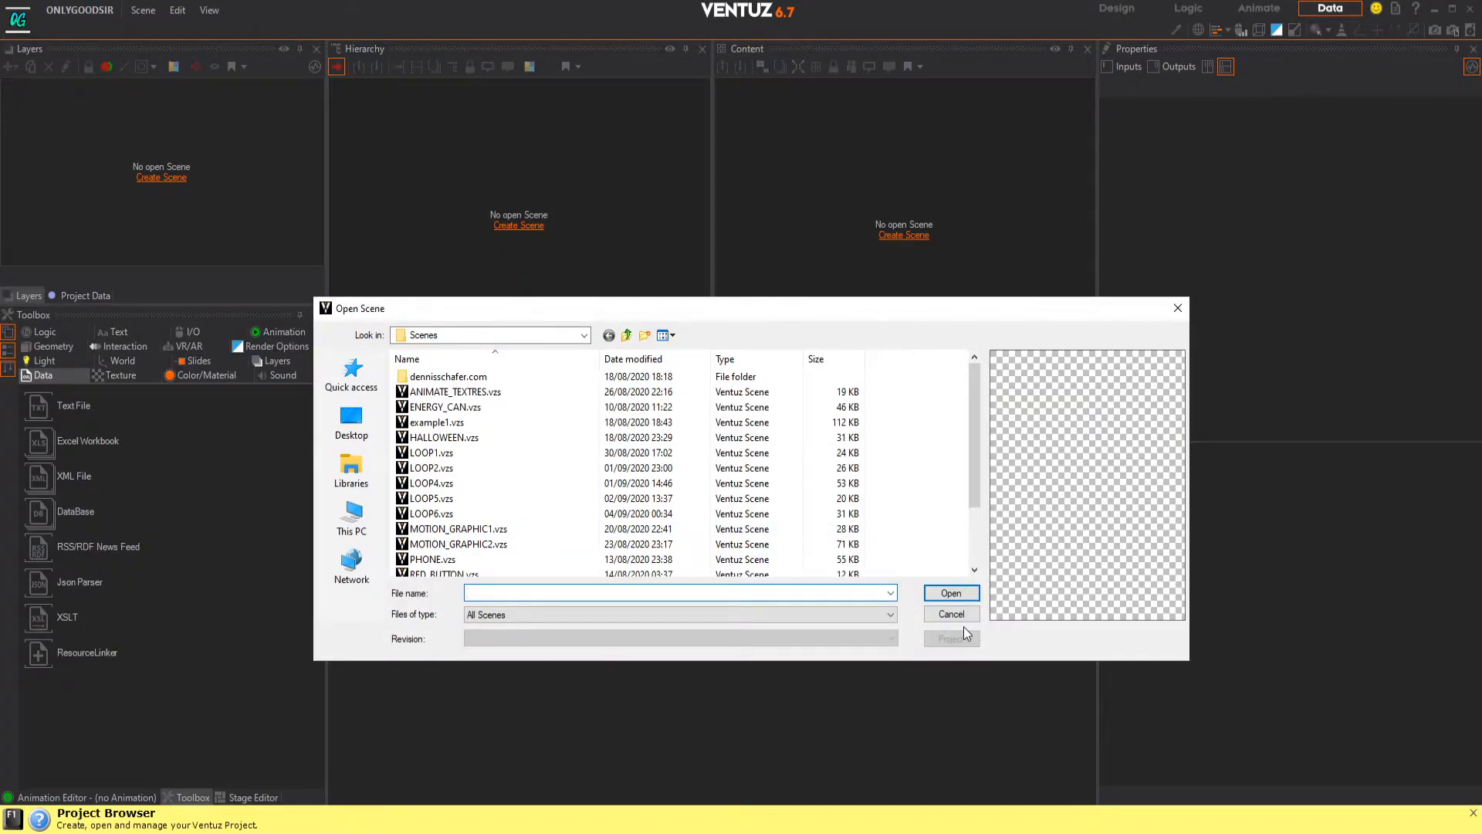
left_click(963, 619)
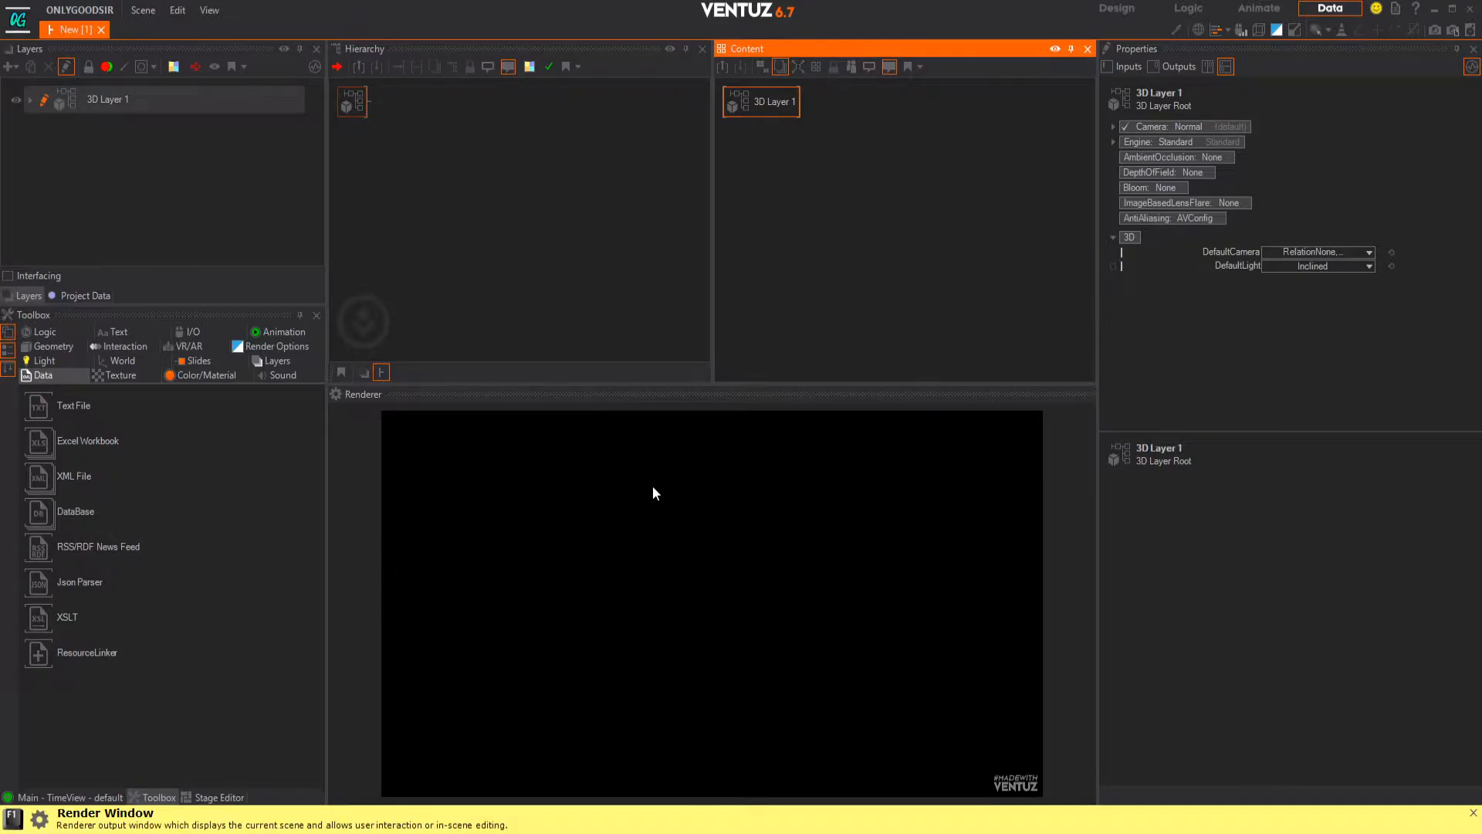
- Import scene.gltf from the assets rocks folder into the scene hierarchy under the 3D Layer root
key("alt+Tab")
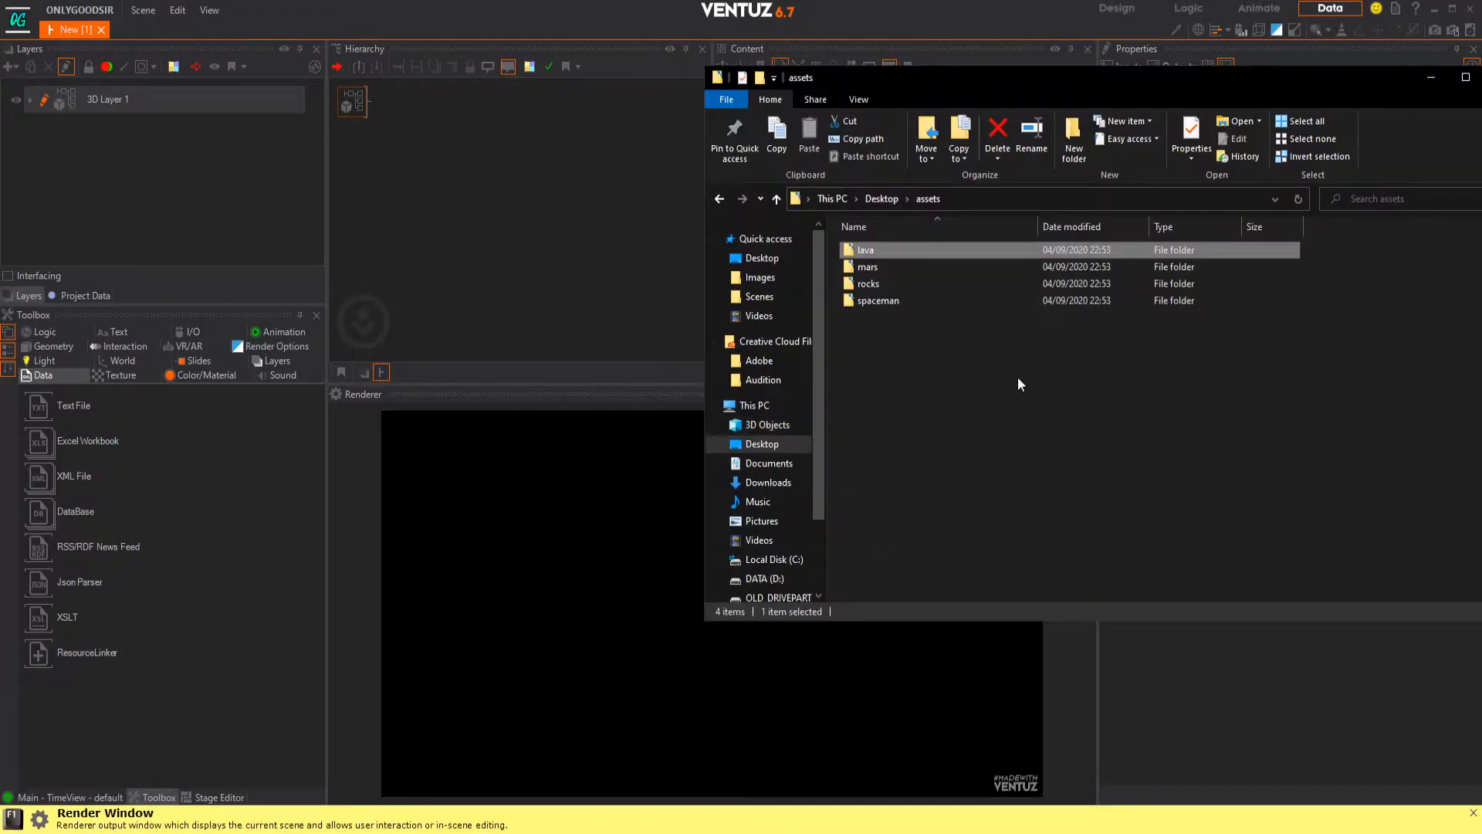
double_click(887, 282)
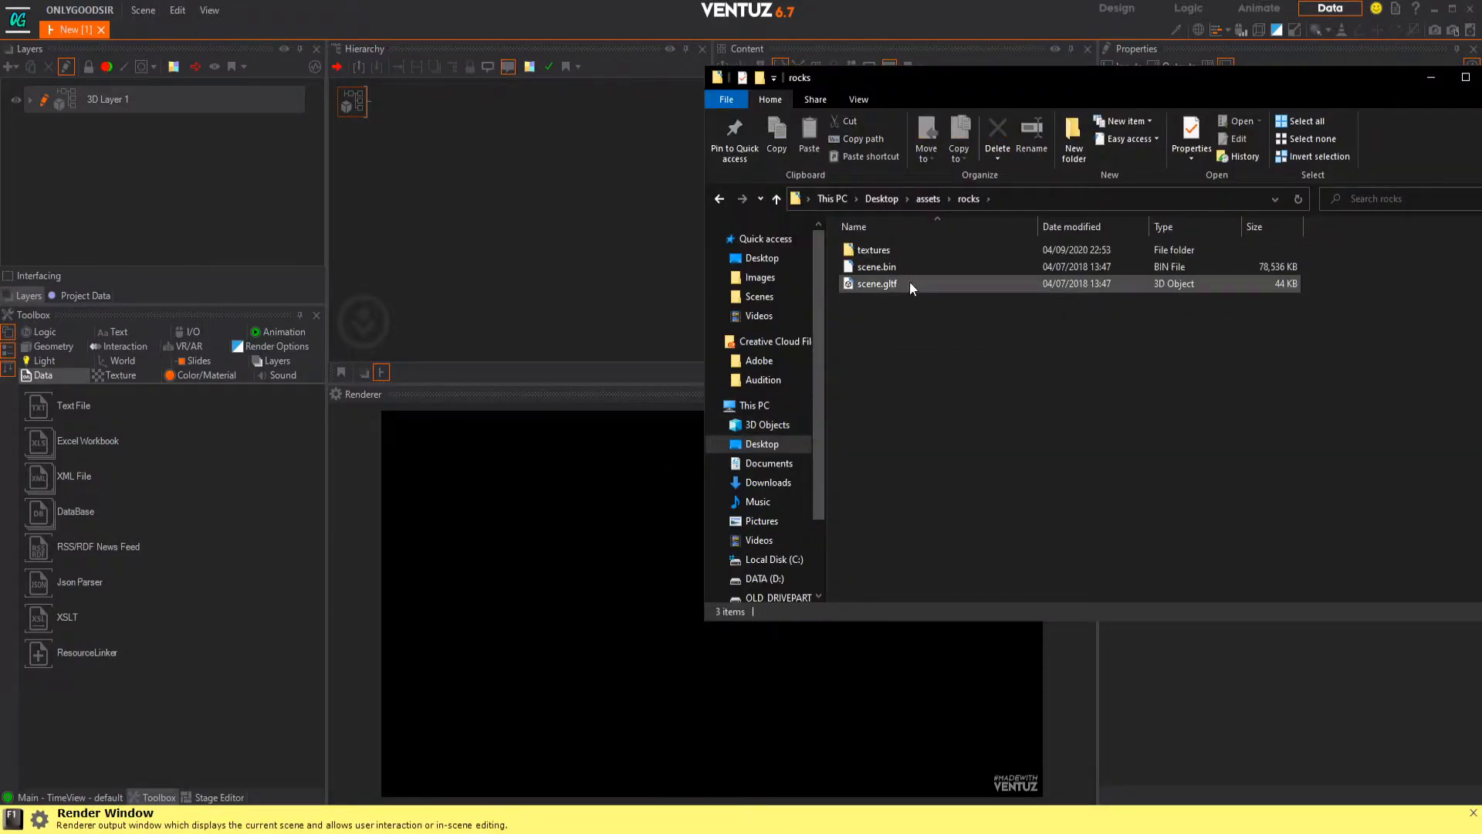
left_click_drag(877, 289, 598, 279)
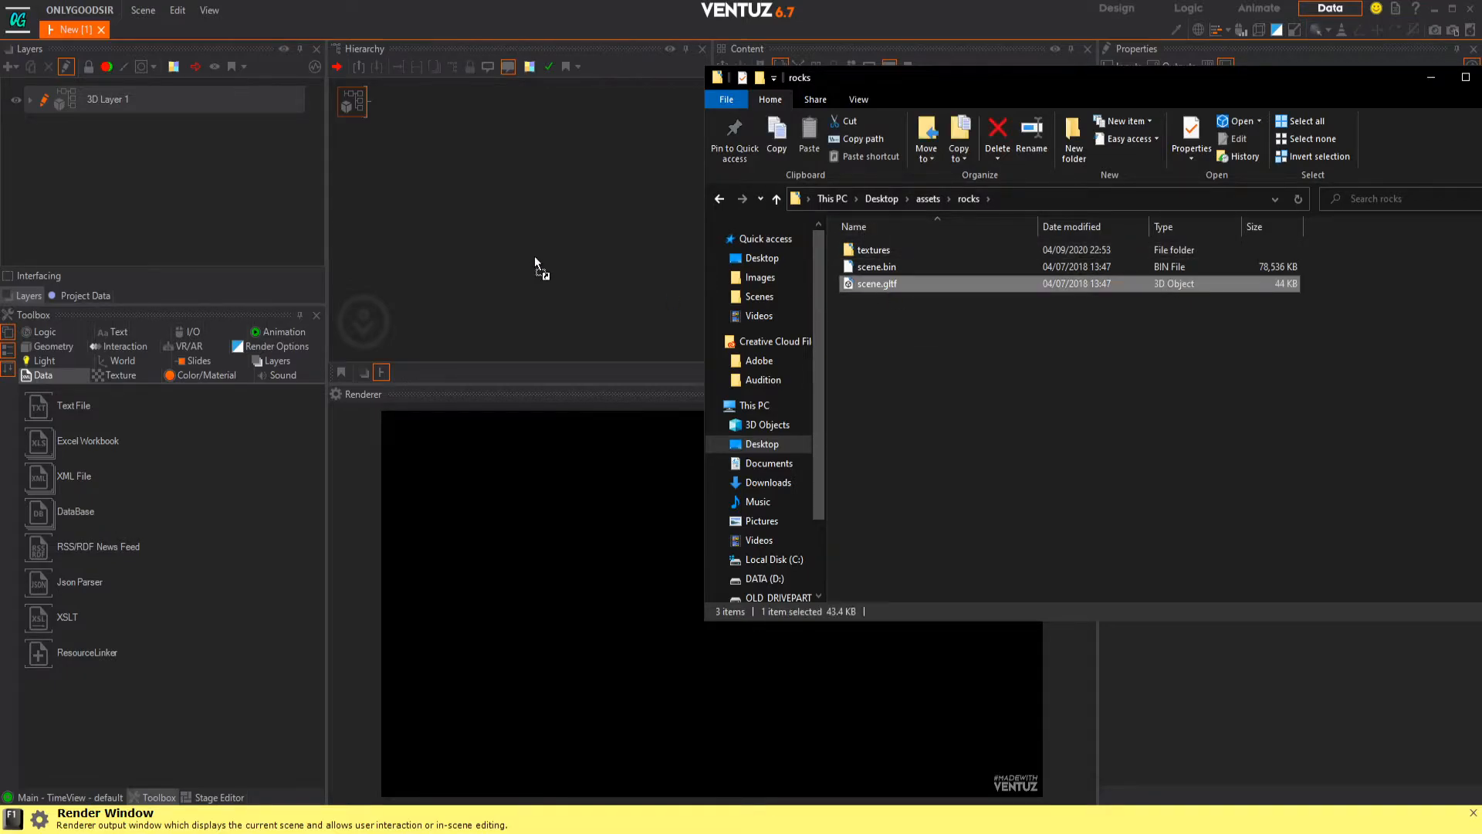
left_click_drag(372, 108, 372, 108)
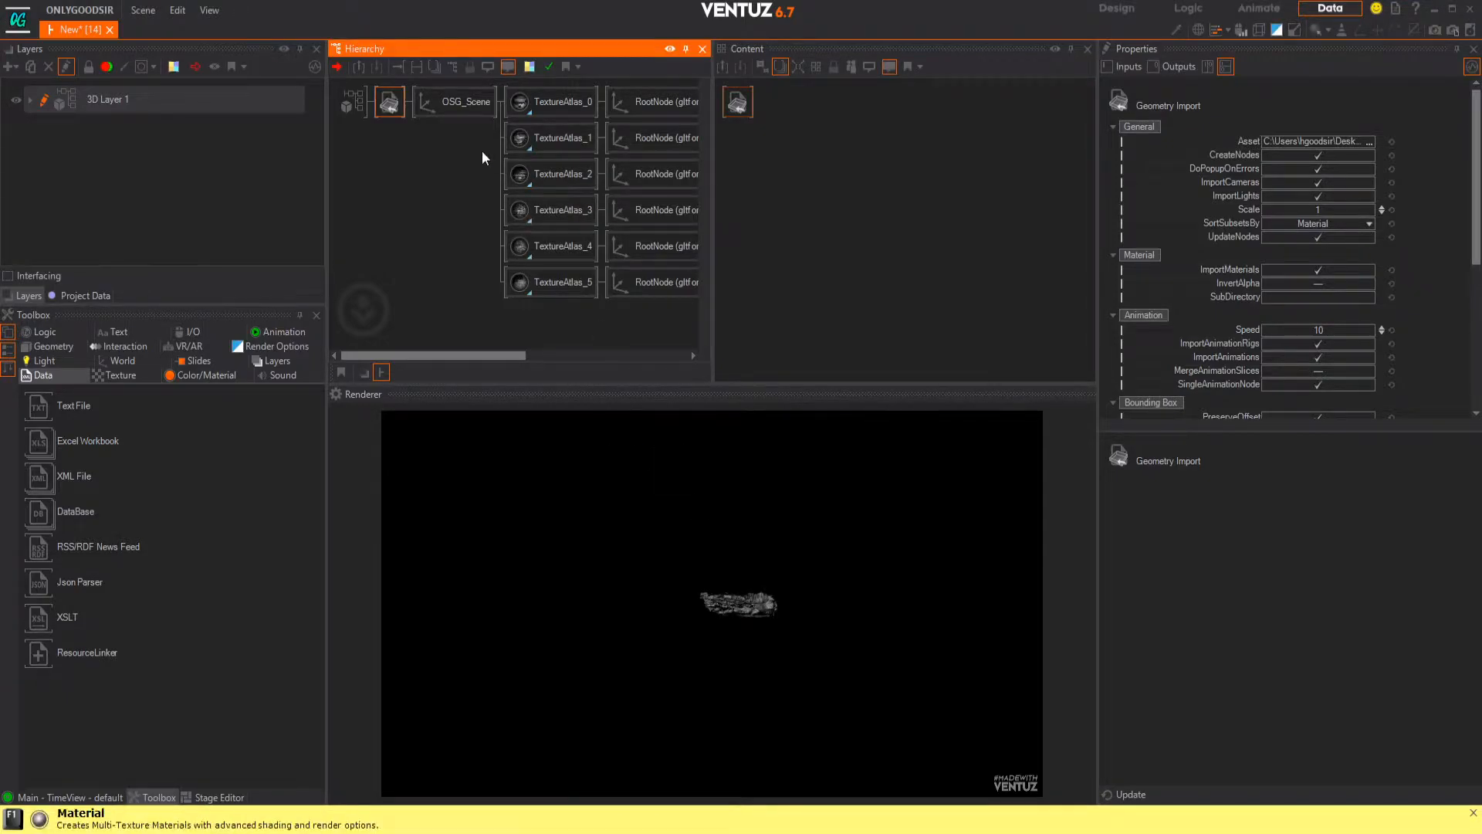
- Delete the Geometry Import node and rename the OSG_Scene axis to ROCKS
left_click(438, 108)
left_click(390, 108)
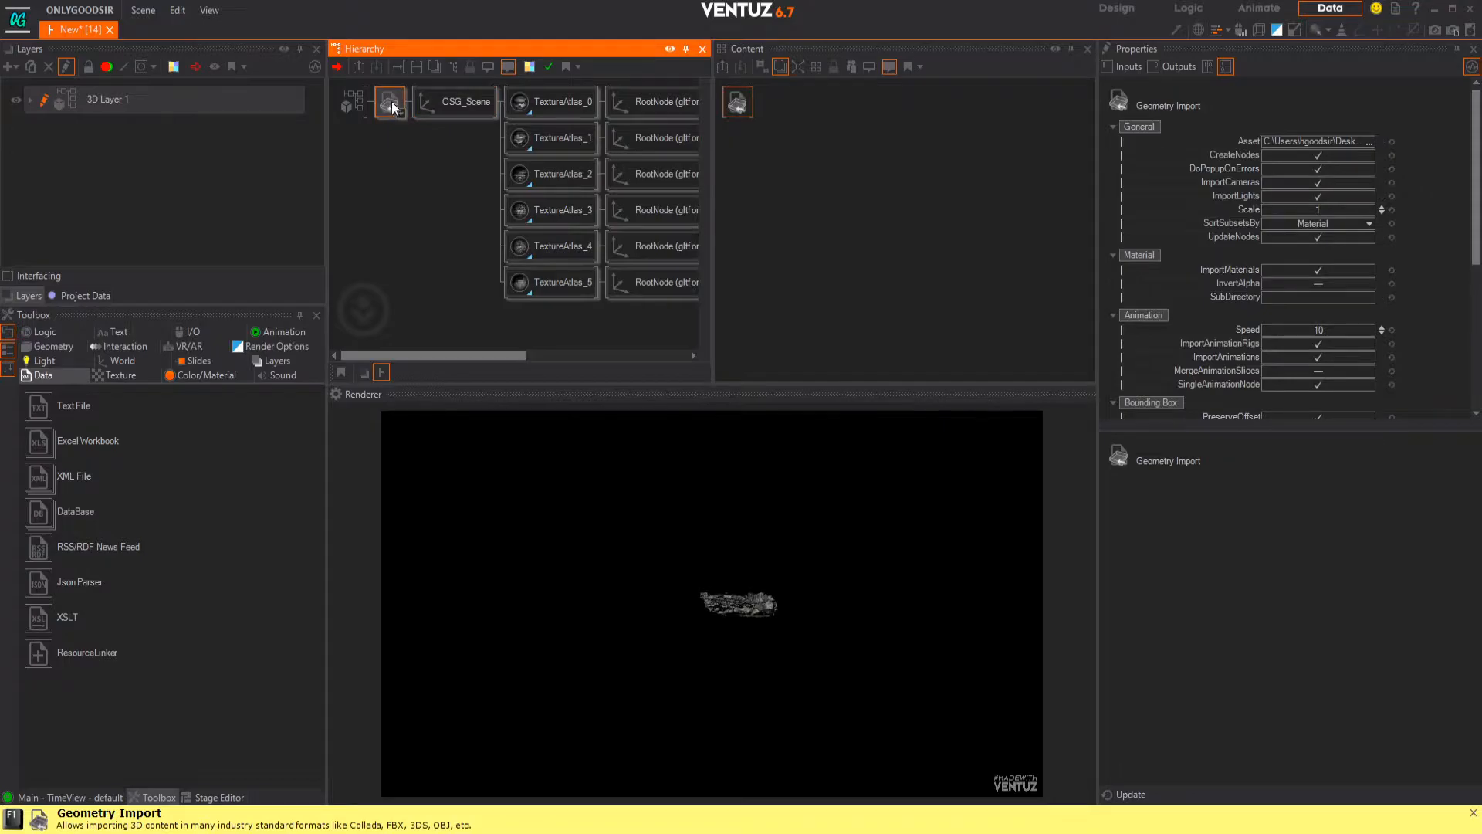
key("Delete")
double_click(397, 101)
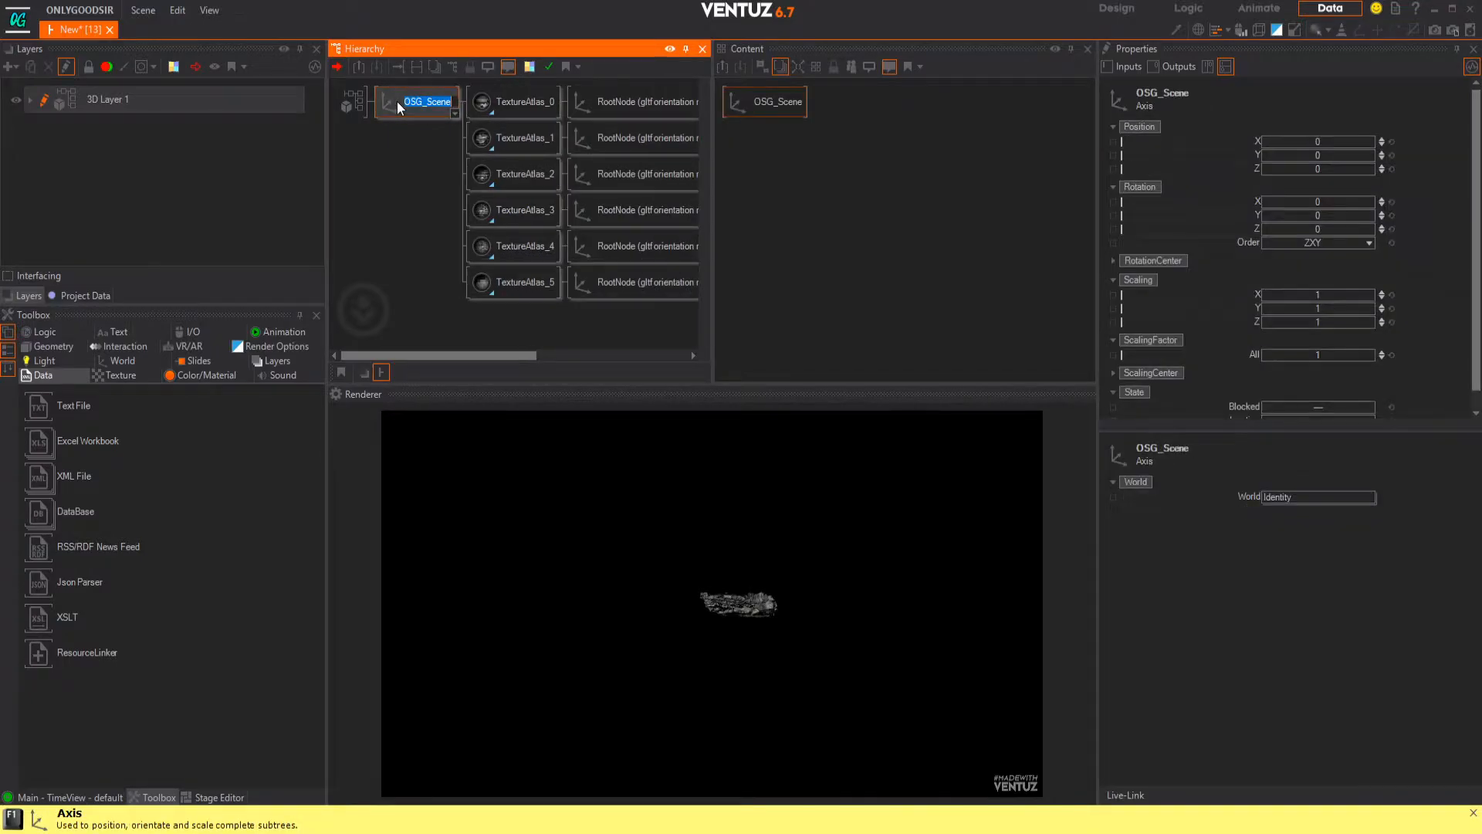
type("ROCKS")
key("Return")
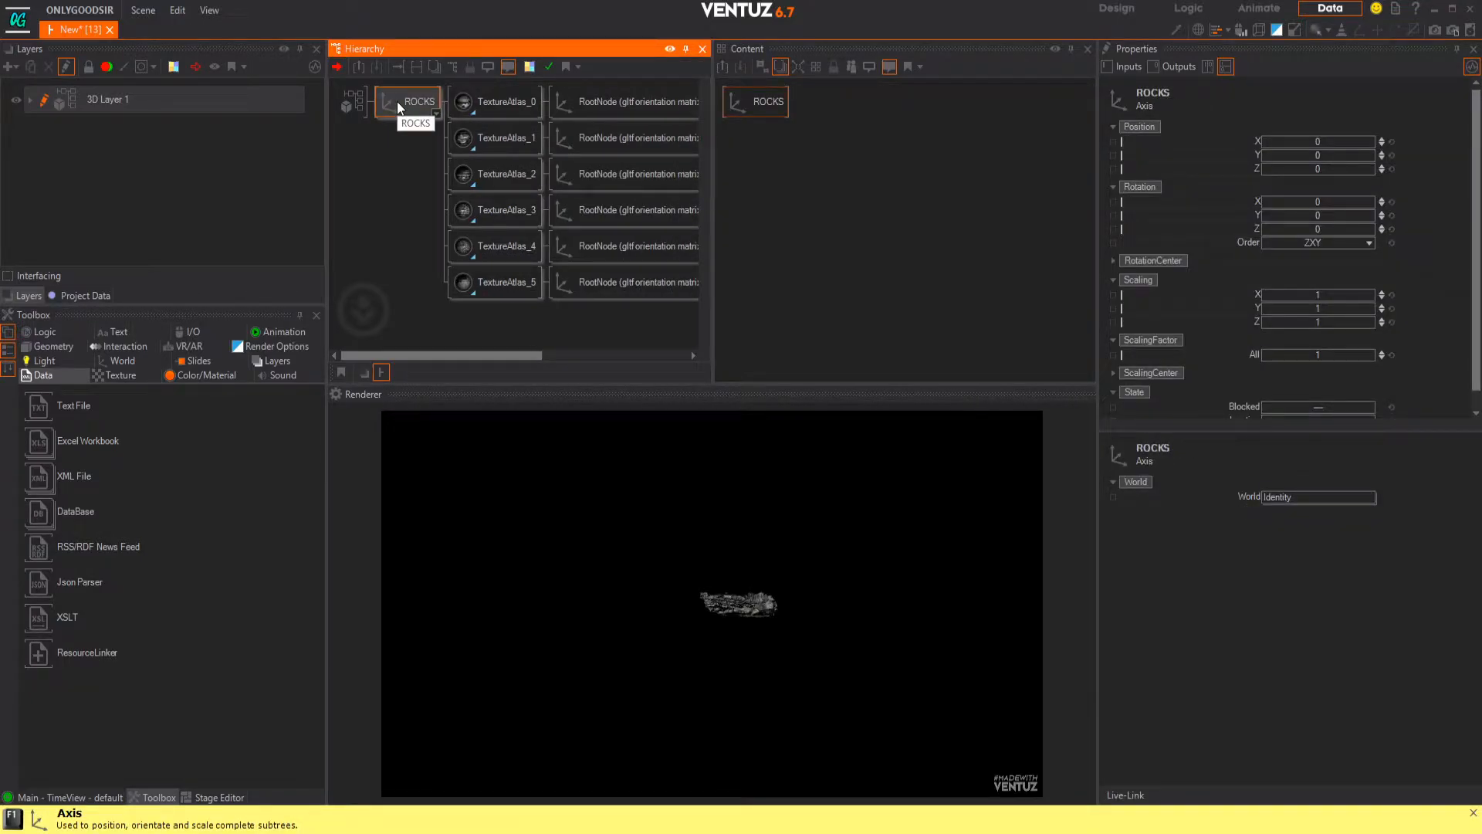
- Set the ROCKS axis to scaling factor 5.4, Y rotation 65 and position -22.5, -4.8, 5
left_click_drag(1314, 354, 1390, 354)
left_click_drag(1323, 156, 1349, 220)
left_click_drag(1328, 137, 1261, 173)
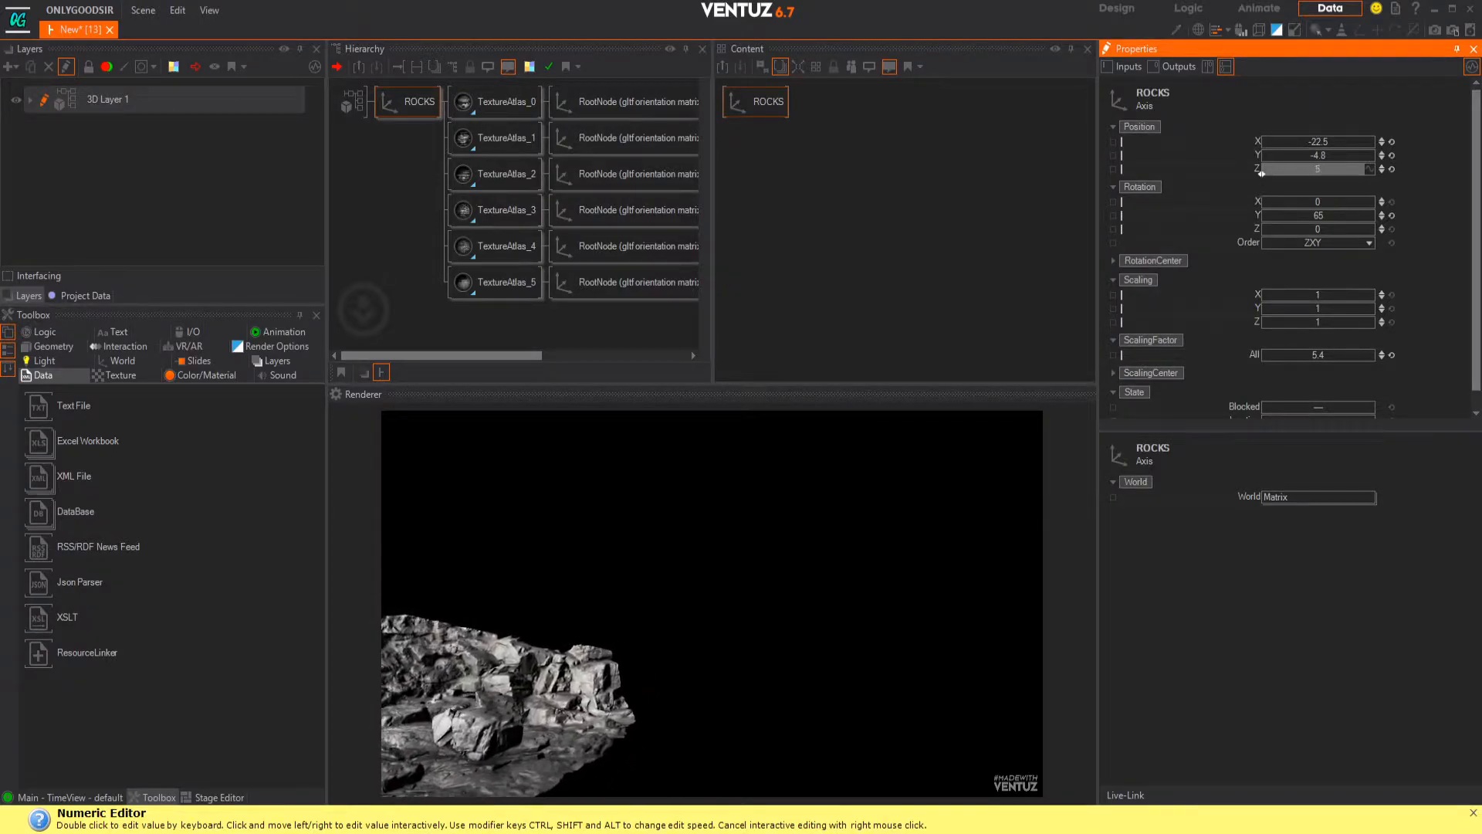
- Collapse the ROCKS axis, duplicate it with its contents and collapse the copy
double_click(414, 104)
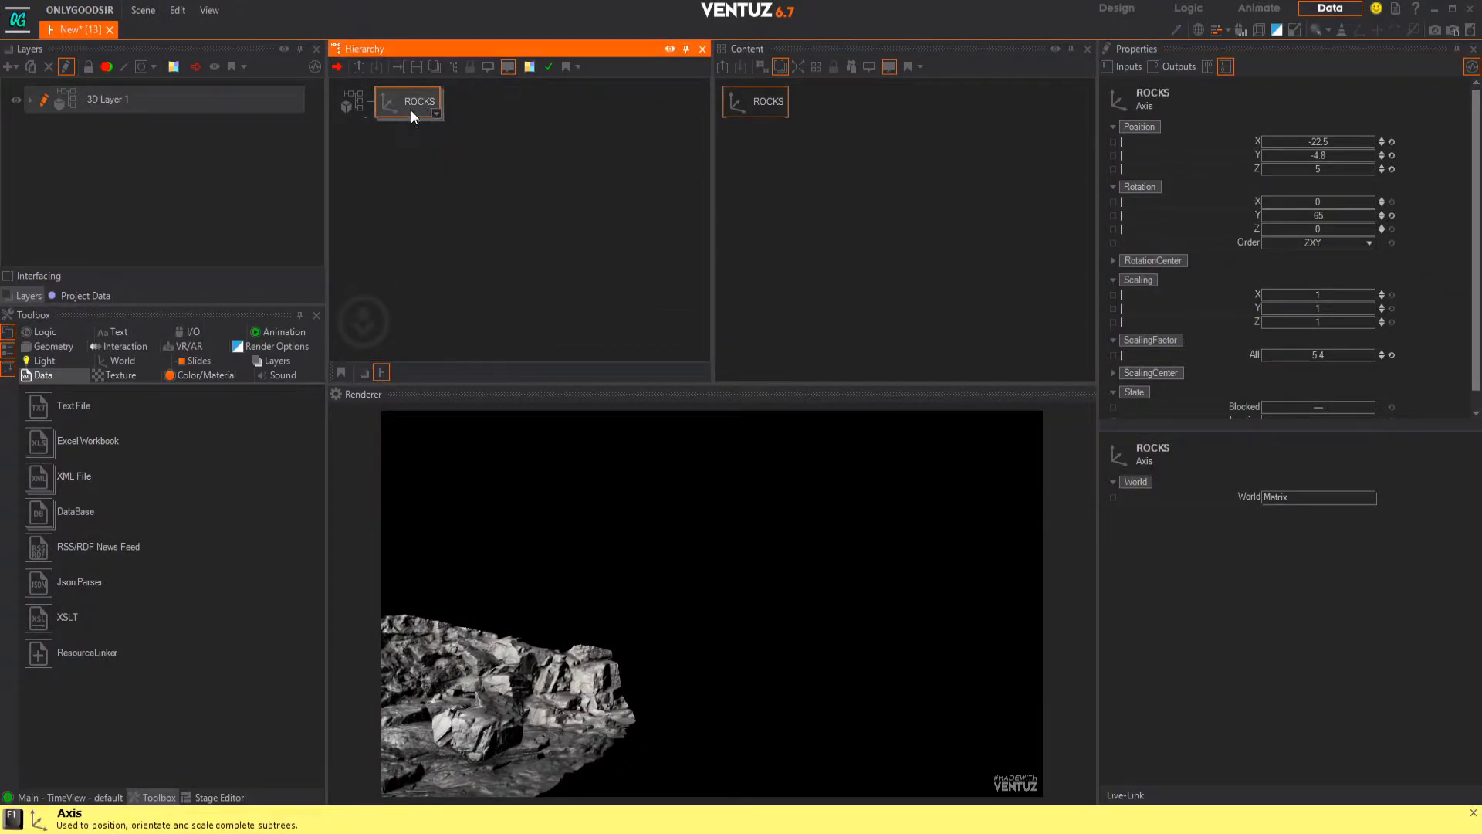
key("ctrl+c")
key("ctrl+v")
double_click(400, 145)
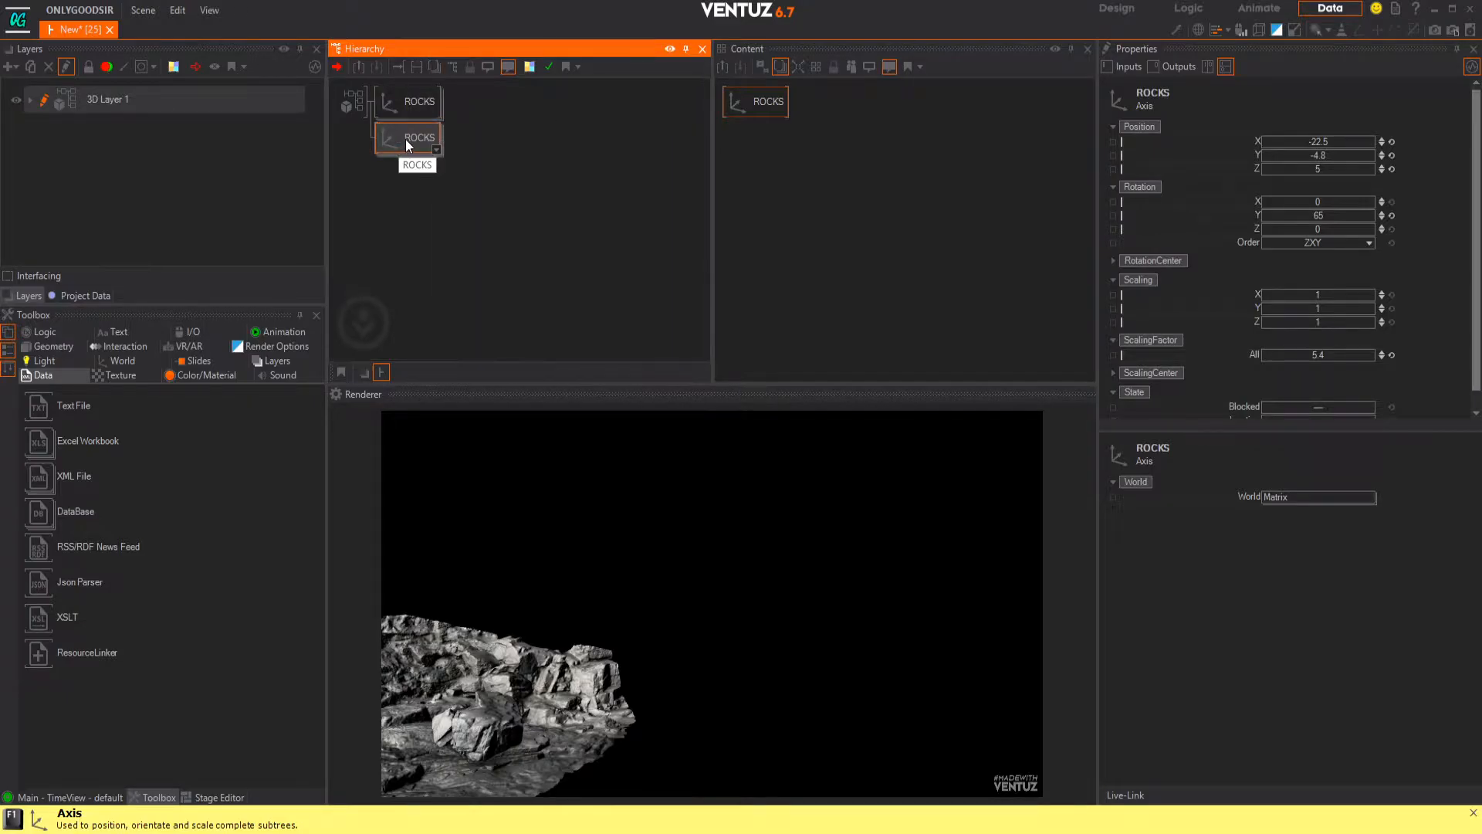
- Move the second ROCKS axis to X 26.3 and rotate it to Y 152 and Z -11.4
left_click_drag(1365, 142, 1365, 147)
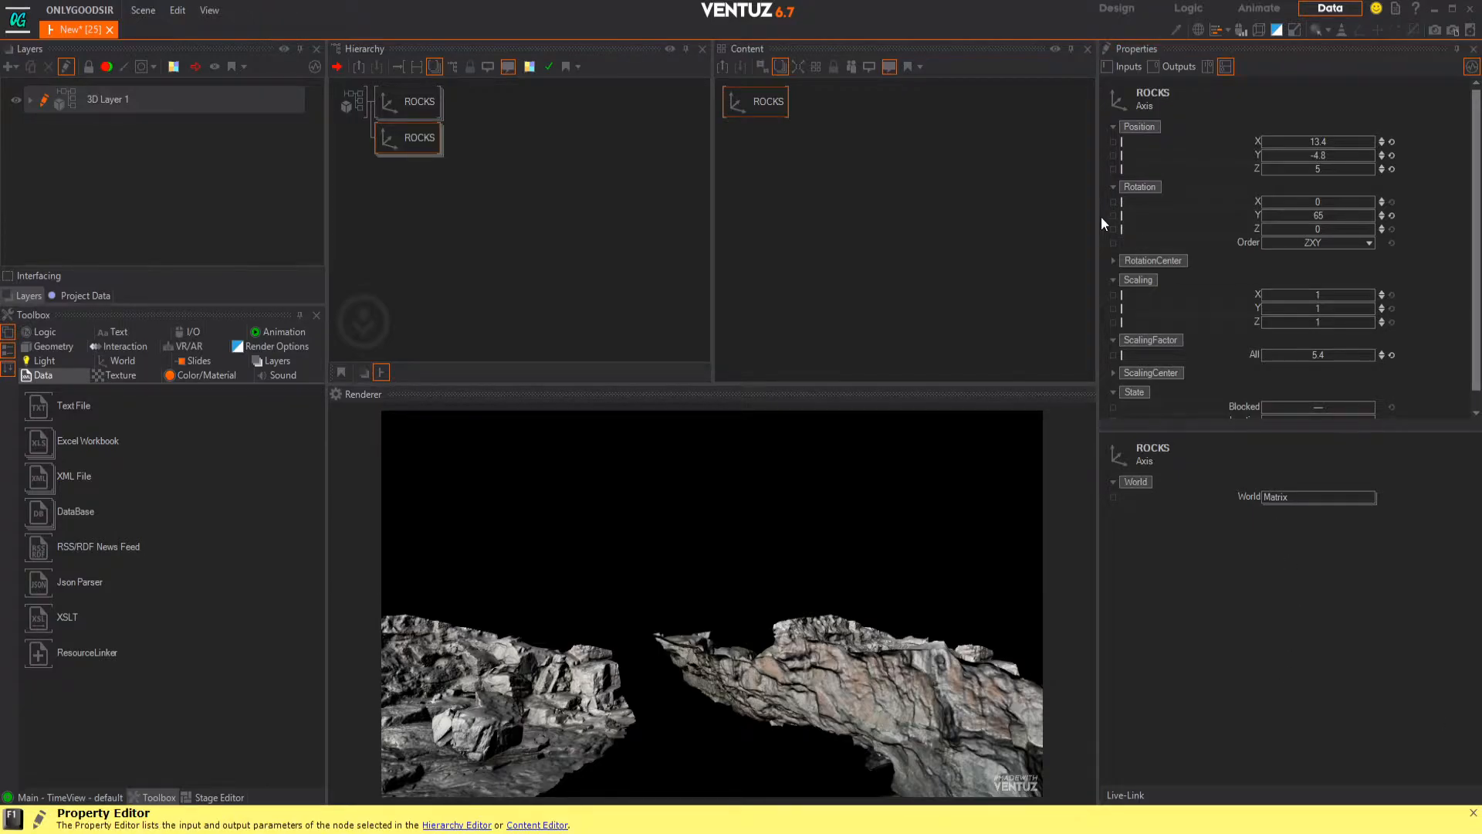
left_click_drag(1322, 217, 1361, 217)
left_click_drag(1361, 143, 1377, 142)
left_click_drag(1321, 229, 1303, 200)
left_click_drag(1314, 142, 1320, 141)
- Duplicate the second ROCKS axis to fill the gap, at position 3.3, -7.8, 5, rotation -6.6, 161, 4.6 and scaling factor 4.77
left_click(417, 138)
left_click_drag(415, 137, 410, 151, "ctrl")
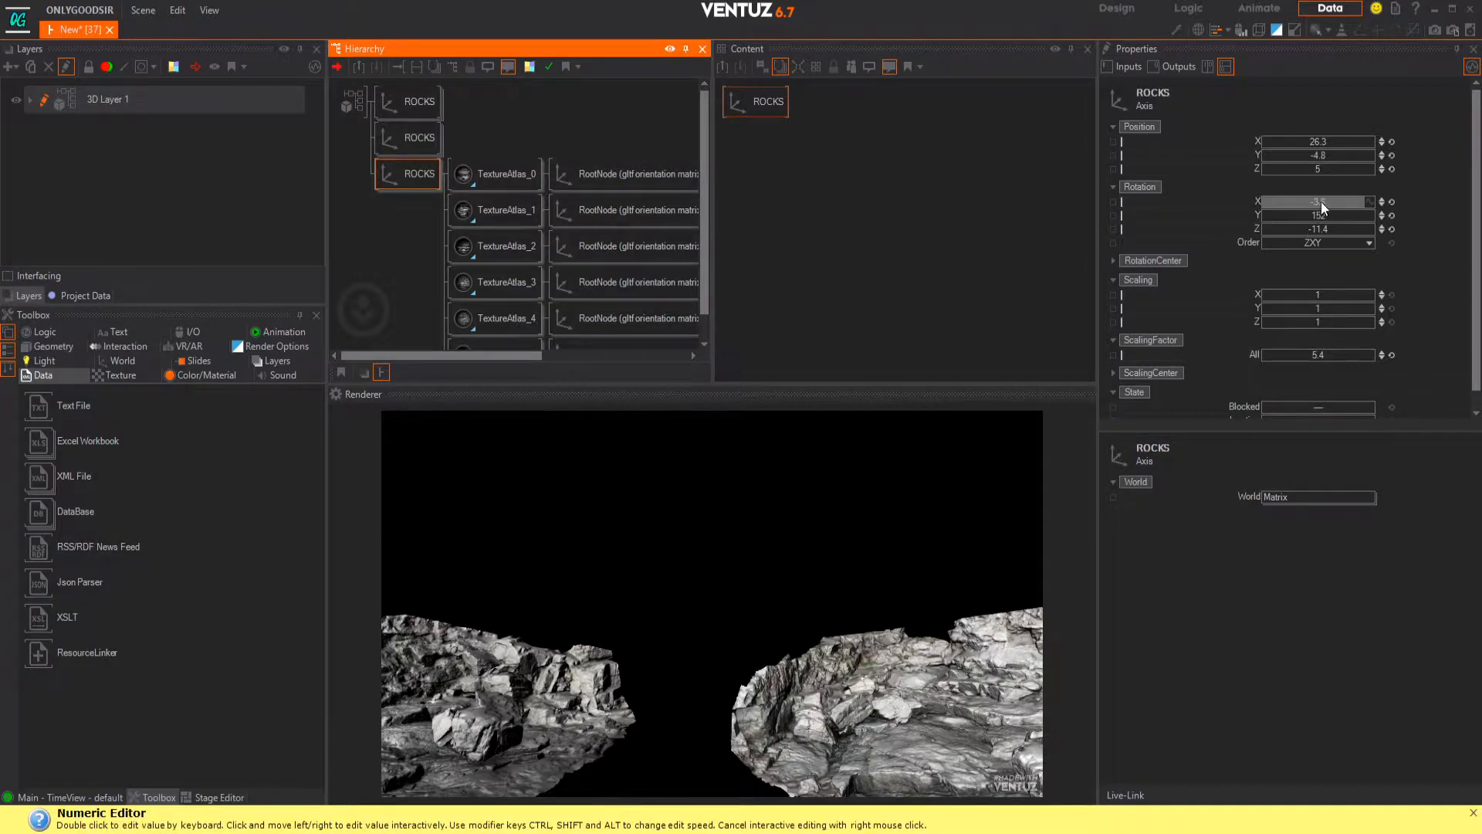
left_click_drag(1321, 201, 1312, 201)
left_click_drag(1320, 141, 1297, 145)
left_click_drag(1332, 228, 1347, 229)
left_click_drag(1330, 162, 1280, 152)
mouse_move(1310, 360)
left_mouse_down()
mouse_move(1281, 353)
mouse_move(1312, 352)
left_mouse_up()
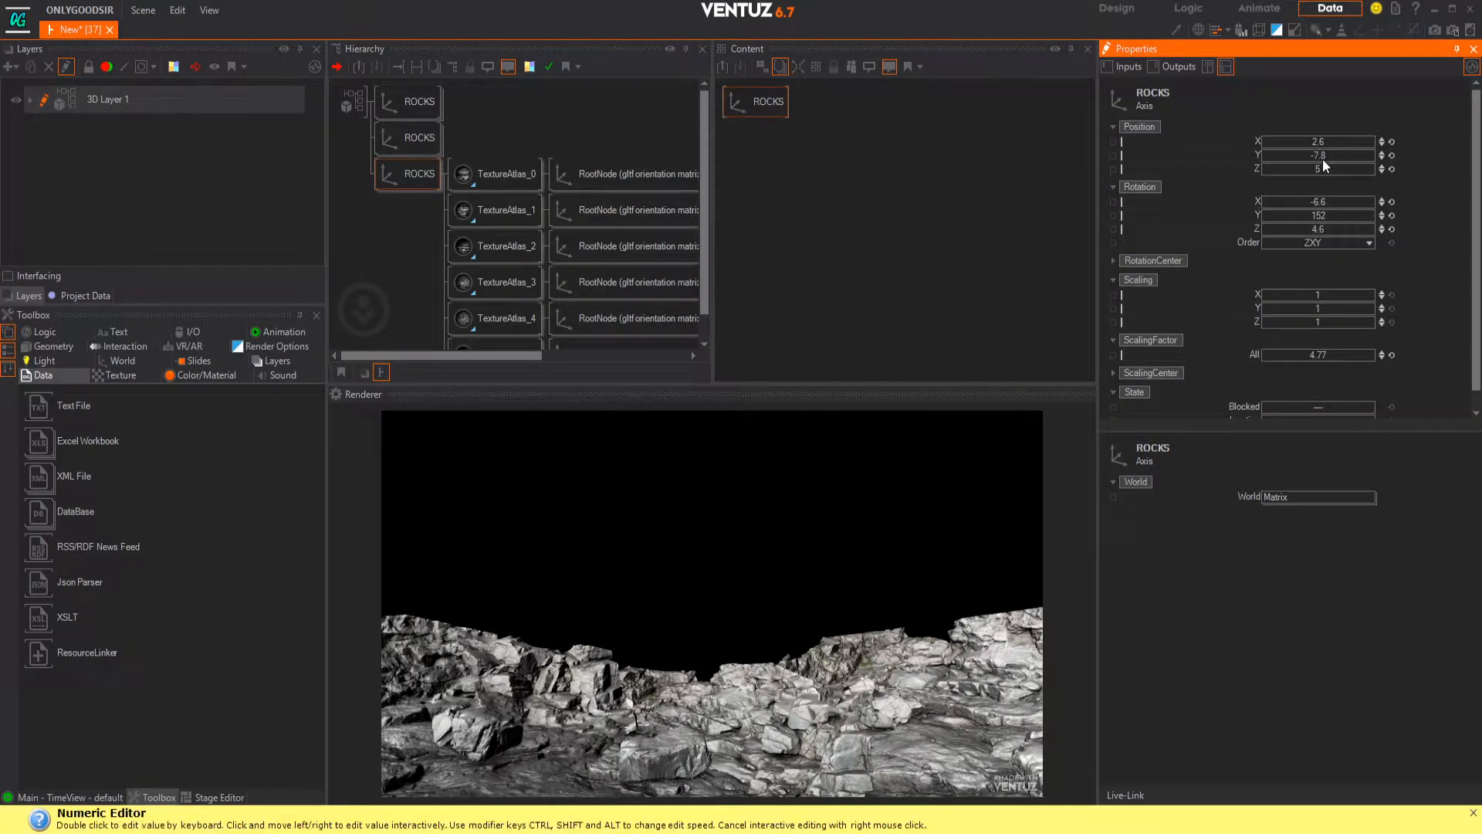
mouse_move(1320, 215)
left_mouse_down()
mouse_move(1342, 215)
mouse_move(1328, 216)
left_mouse_up()
left_click_drag(1318, 142, 1332, 142)
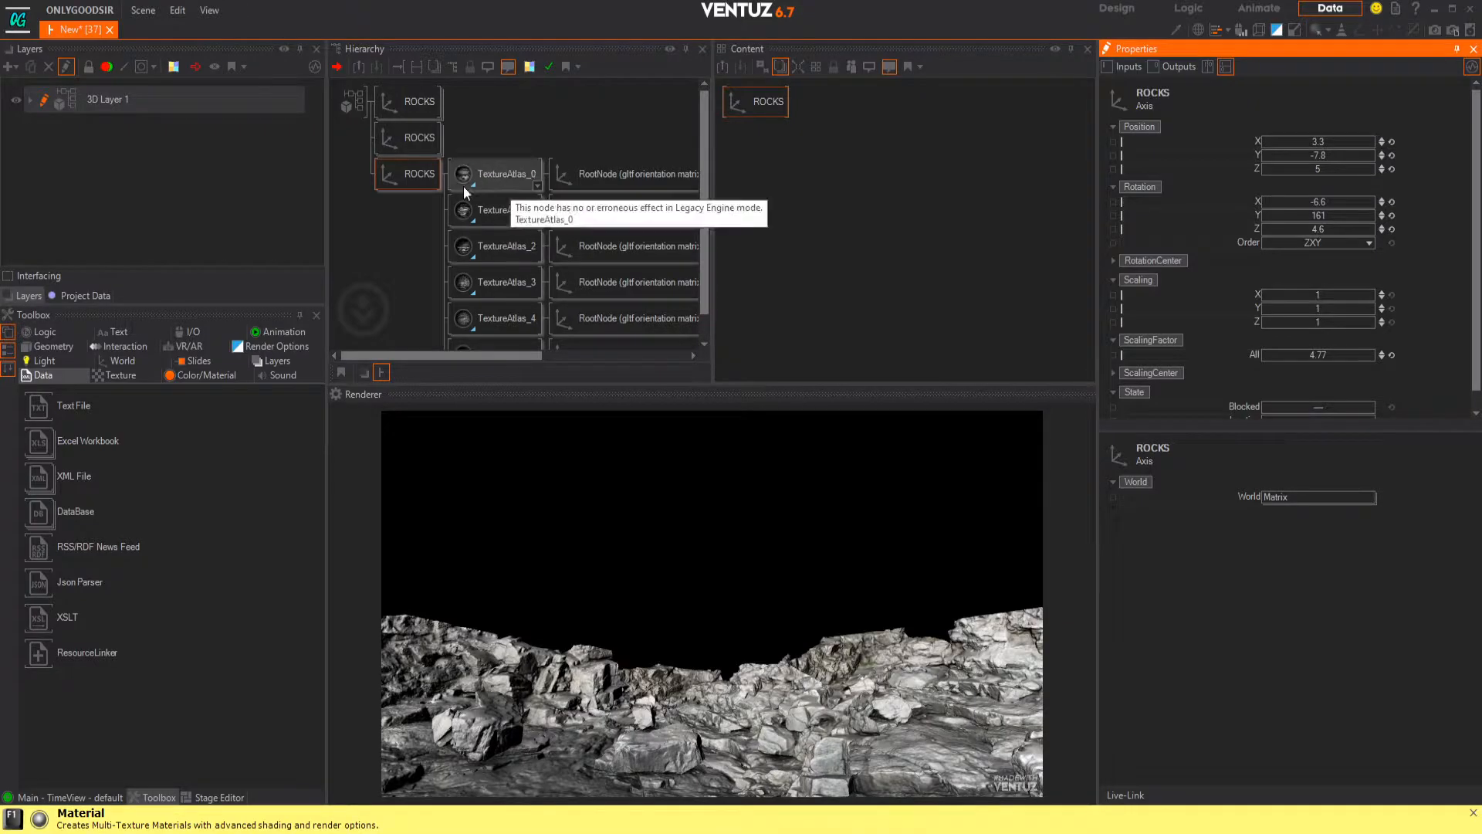
double_click(406, 280)
type("ax")
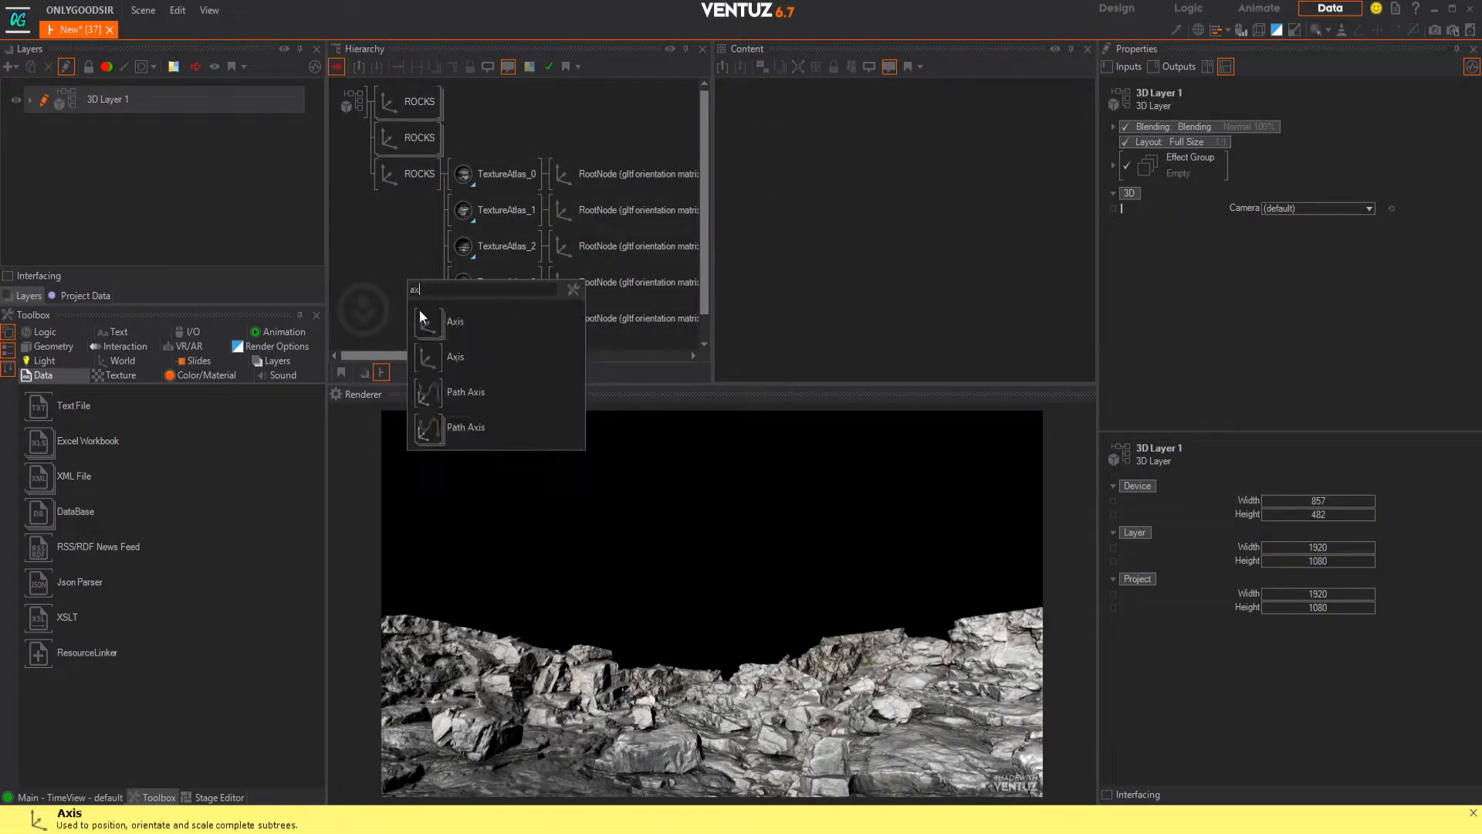
left_click(391, 263)
- Add a Material node as the parent of all three ROCKS axes and collapse their subtrees
double_click(391, 259)
type("co")
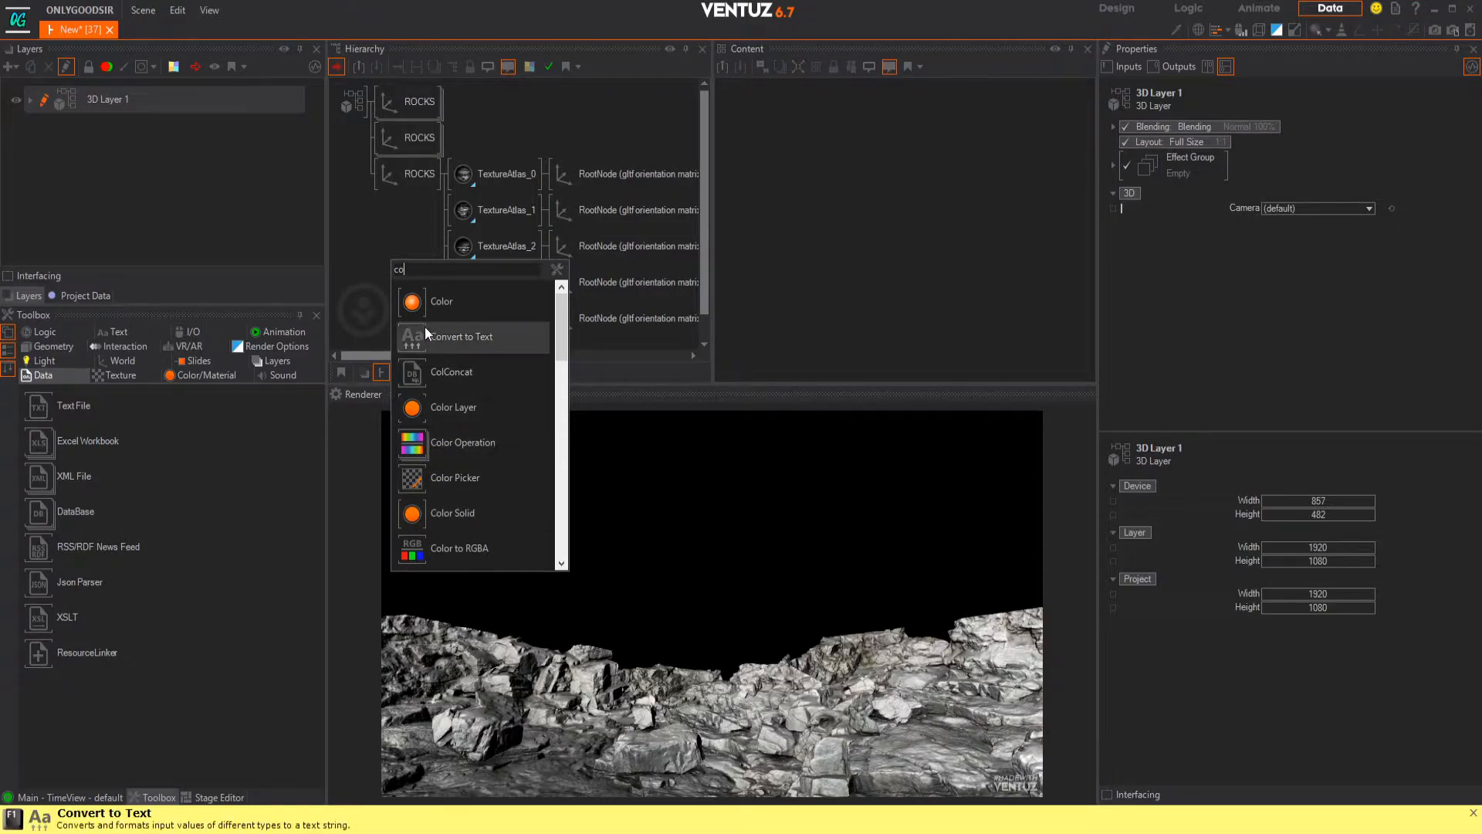
left_click(425, 301)
left_click(377, 105)
middle_click(443, 137)
middle_click(442, 168)
left_click(391, 108)
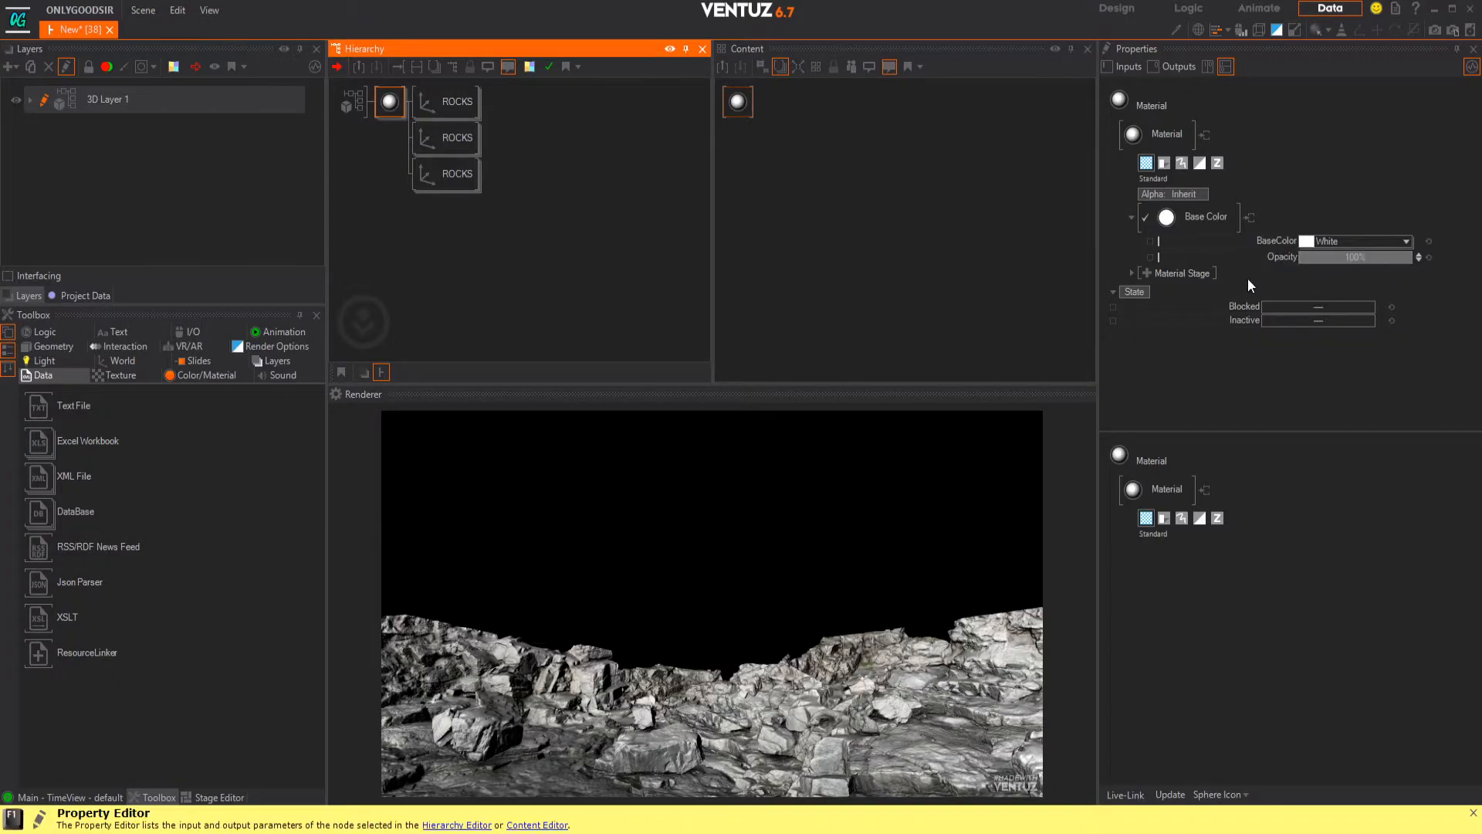
- Set the parent Material's base color to golden orange (212, 154, 47)
left_click(1339, 241)
left_click_drag(1310, 290, 1269, 273)
left_click_drag(1374, 303, 1380, 283)
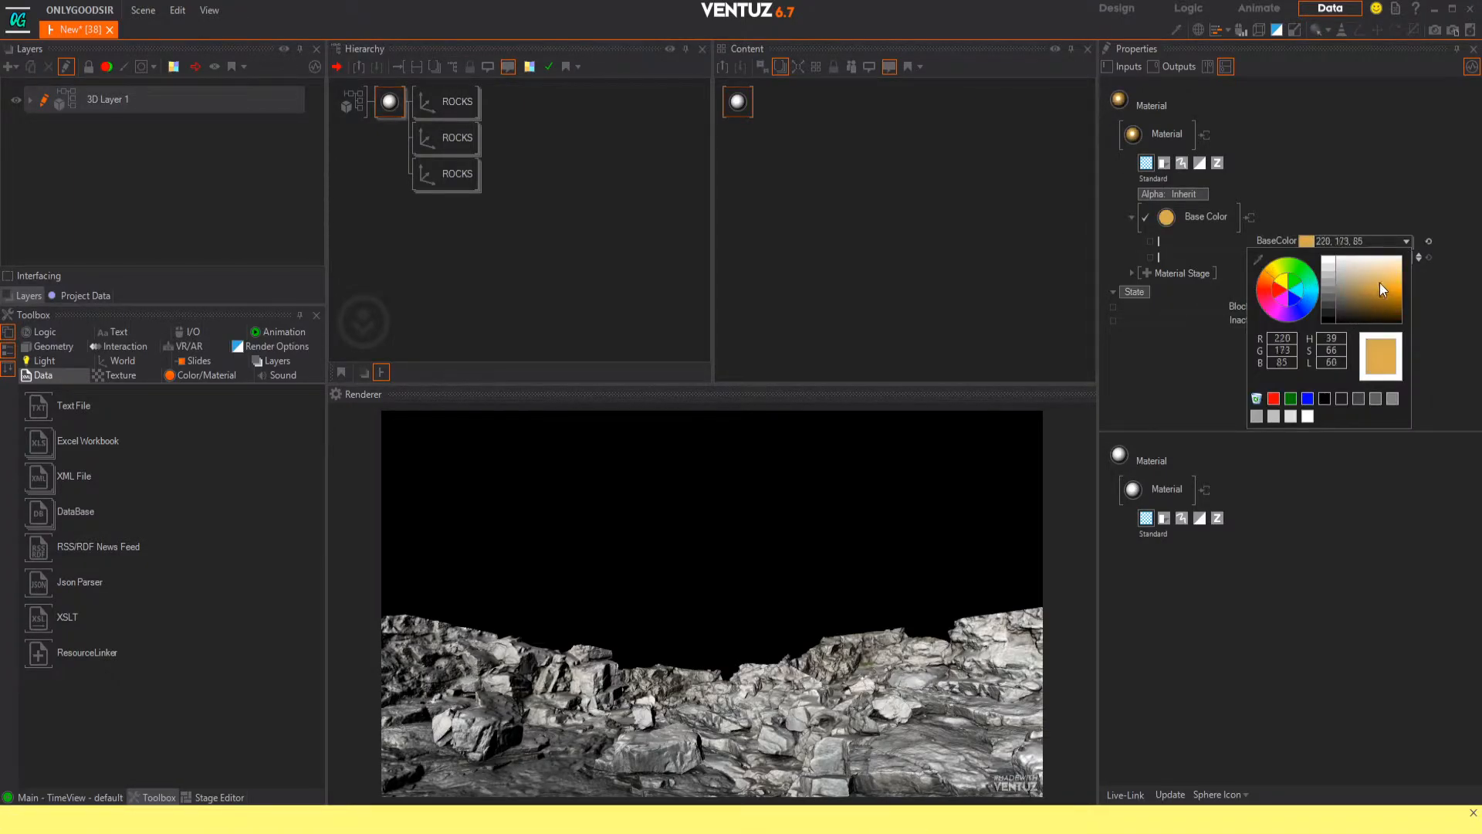
- Set the lighting model of all 18 TextureAtlas materials under the three ROCKS axes to Inherit, then collapse the axes
middle_click(440, 123)
left_click(524, 111)
scroll(467, 319, "down", 3)
scroll(448, 277, "down", 4)
middle_click(438, 326)
scroll(448, 322, "down", 5)
left_click(515, 325)
left_click(519, 253, "ctrl")
left_click(521, 220, "ctrl")
left_click(525, 186, "ctrl")
left_click(530, 147, "ctrl")
middle_click_drag(531, 145, 524, 221)
left_click(515, 196, "ctrl")
left_click(514, 162, "ctrl")
left_click(513, 126, "ctrl")
middle_click_drag(514, 125, 533, 181)
left_click(532, 179, "ctrl")
left_click(529, 144, "ctrl")
left_click(529, 107, "ctrl")
middle_click_drag(529, 107, 542, 178)
left_click(532, 93, "ctrl")
left_click(551, 137, "ctrl")
left_click(547, 101, "ctrl")
middle_click_drag(547, 102, 552, 172)
scroll(551, 171, "up", 2)
left_click(534, 178, "ctrl")
left_click(533, 139, "ctrl")
left_click(515, 102, "ctrl")
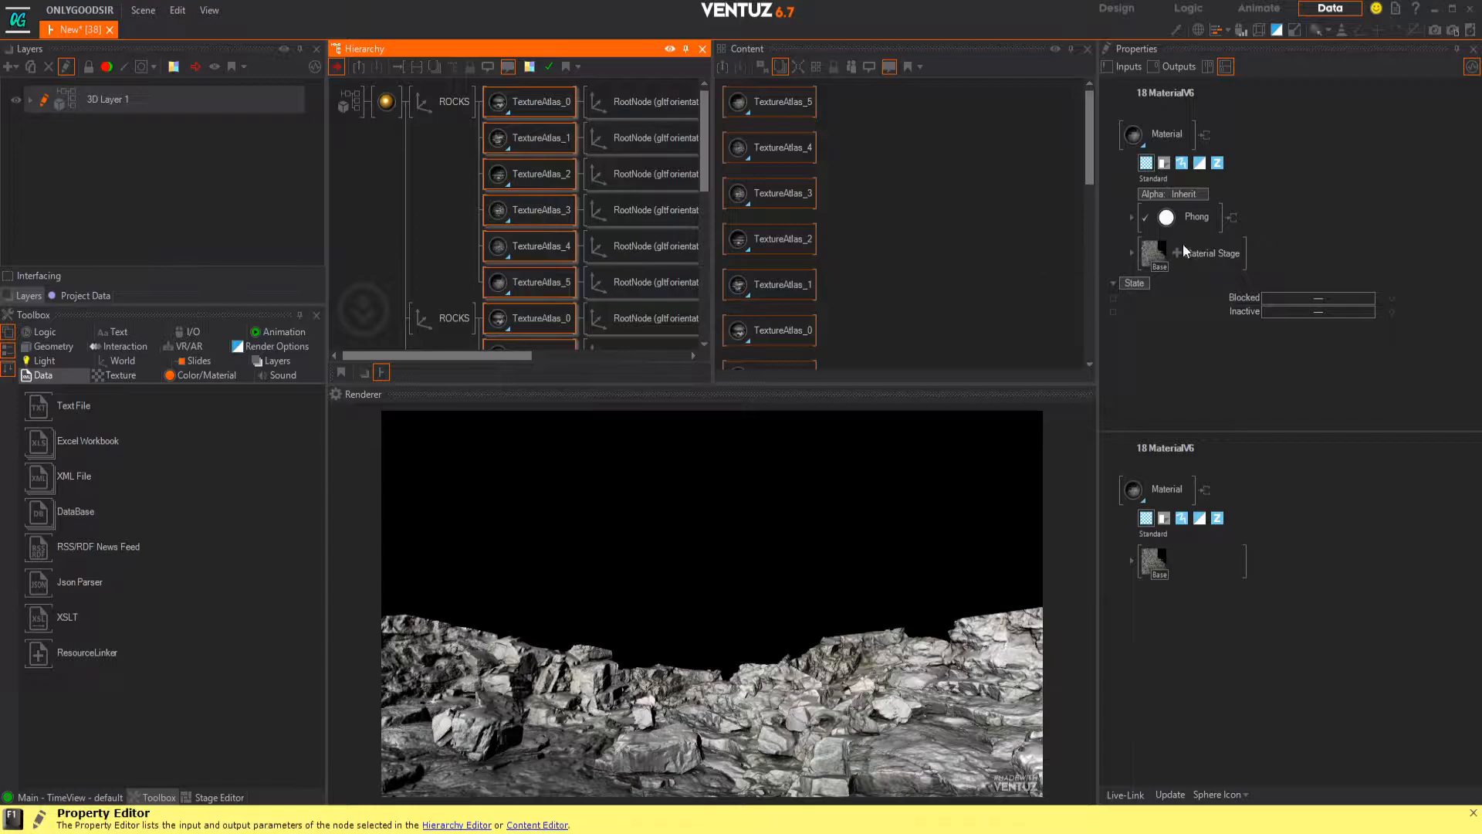
left_click(1132, 218)
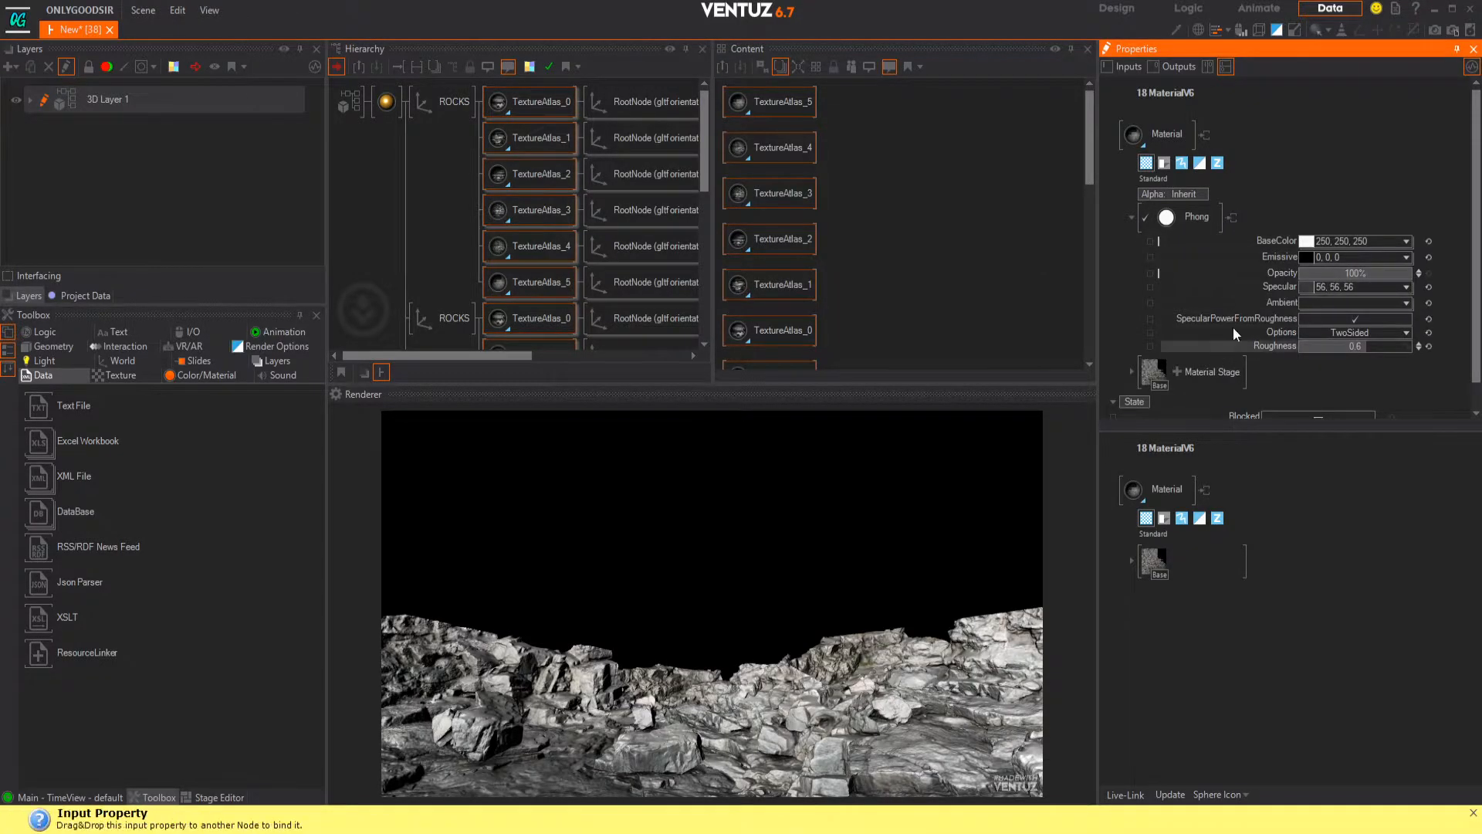
left_click(1135, 219)
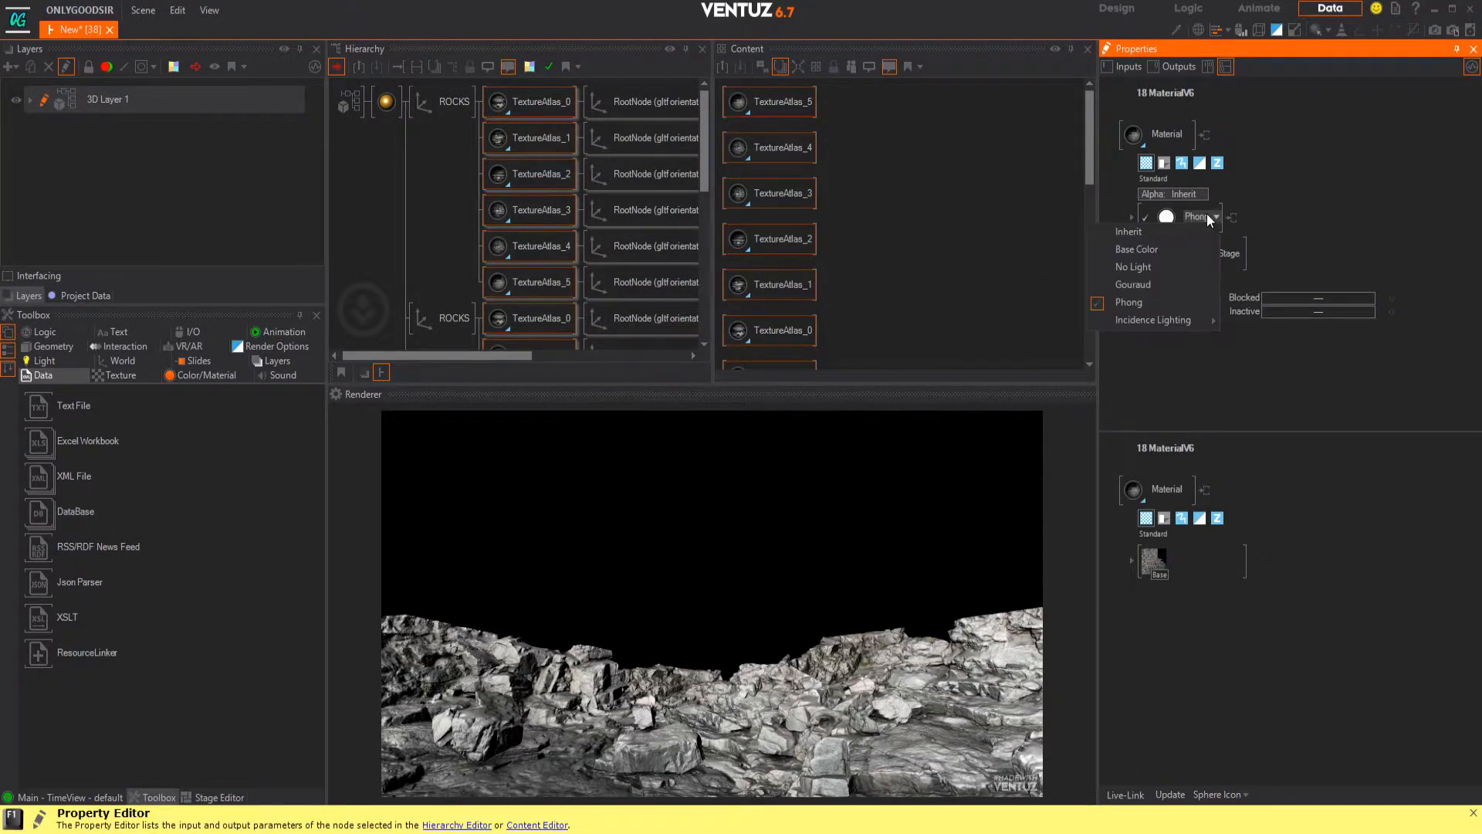
left_click(1199, 217)
left_click(1136, 249)
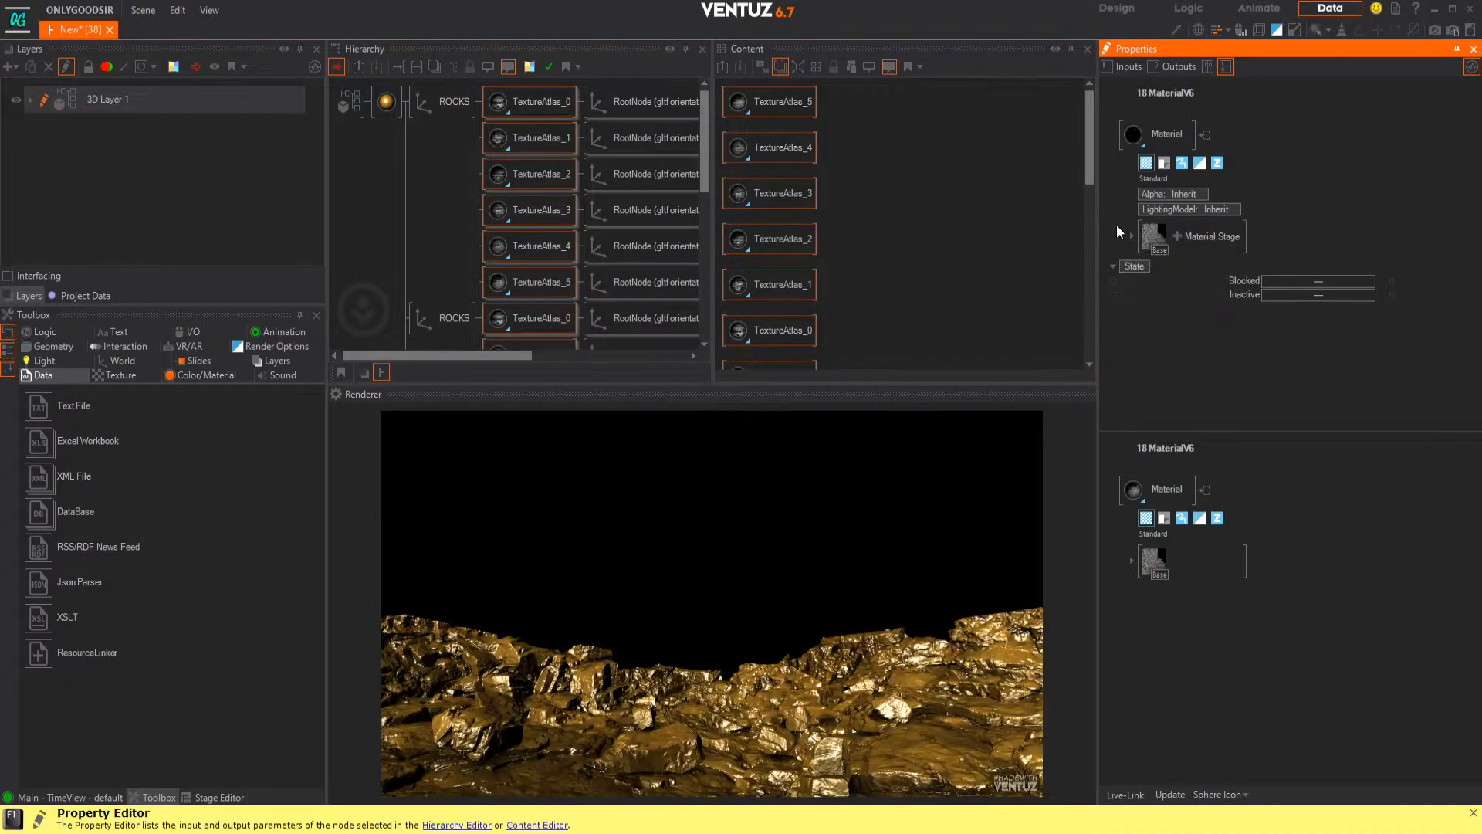
middle_click(425, 113)
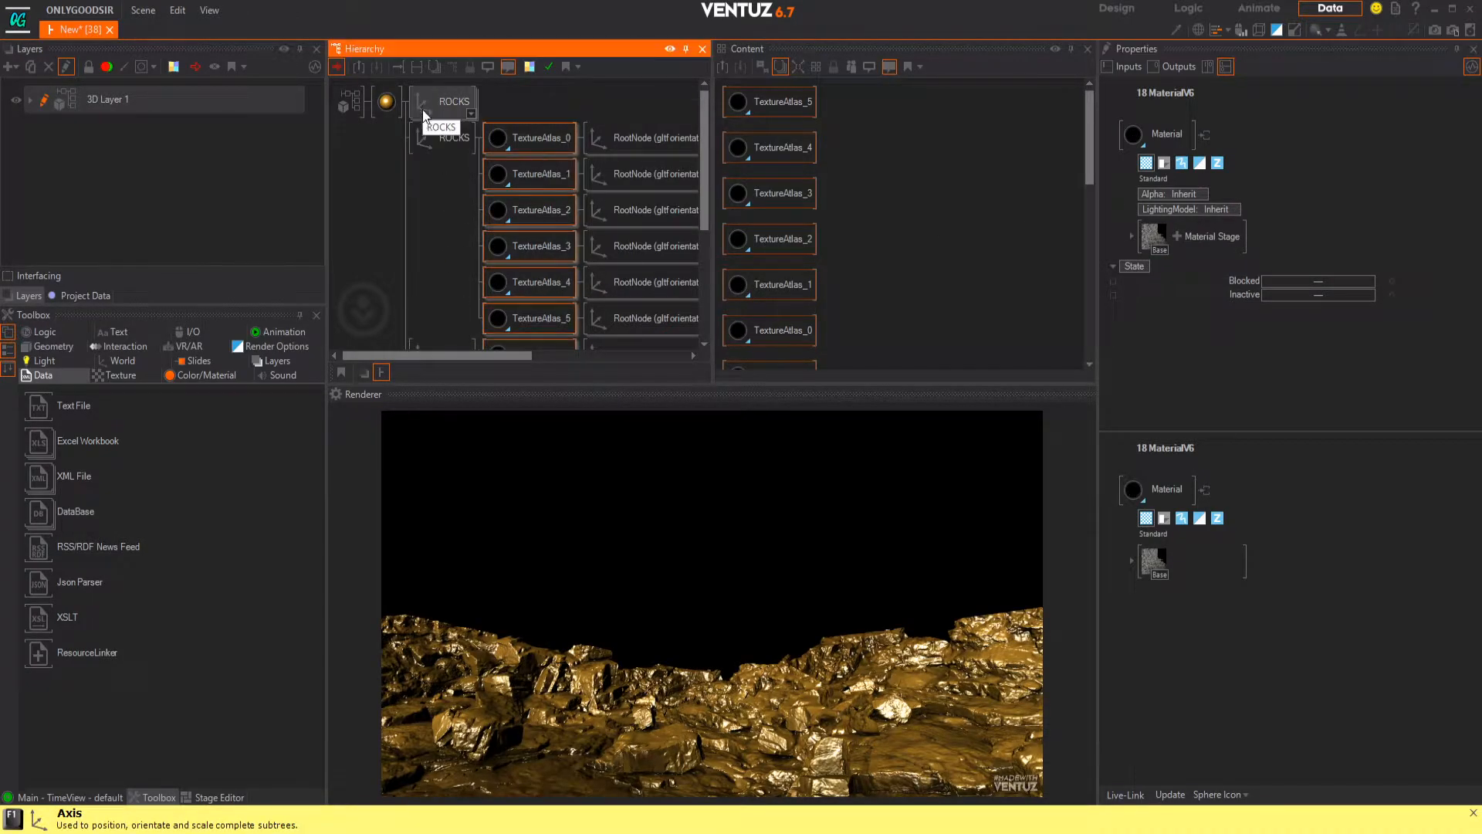
middle_click(430, 147)
middle_click(432, 181)
- Switch the parent Material's lighting model to Phong and set its base color to gray (117, 117, 117)
left_click(385, 103)
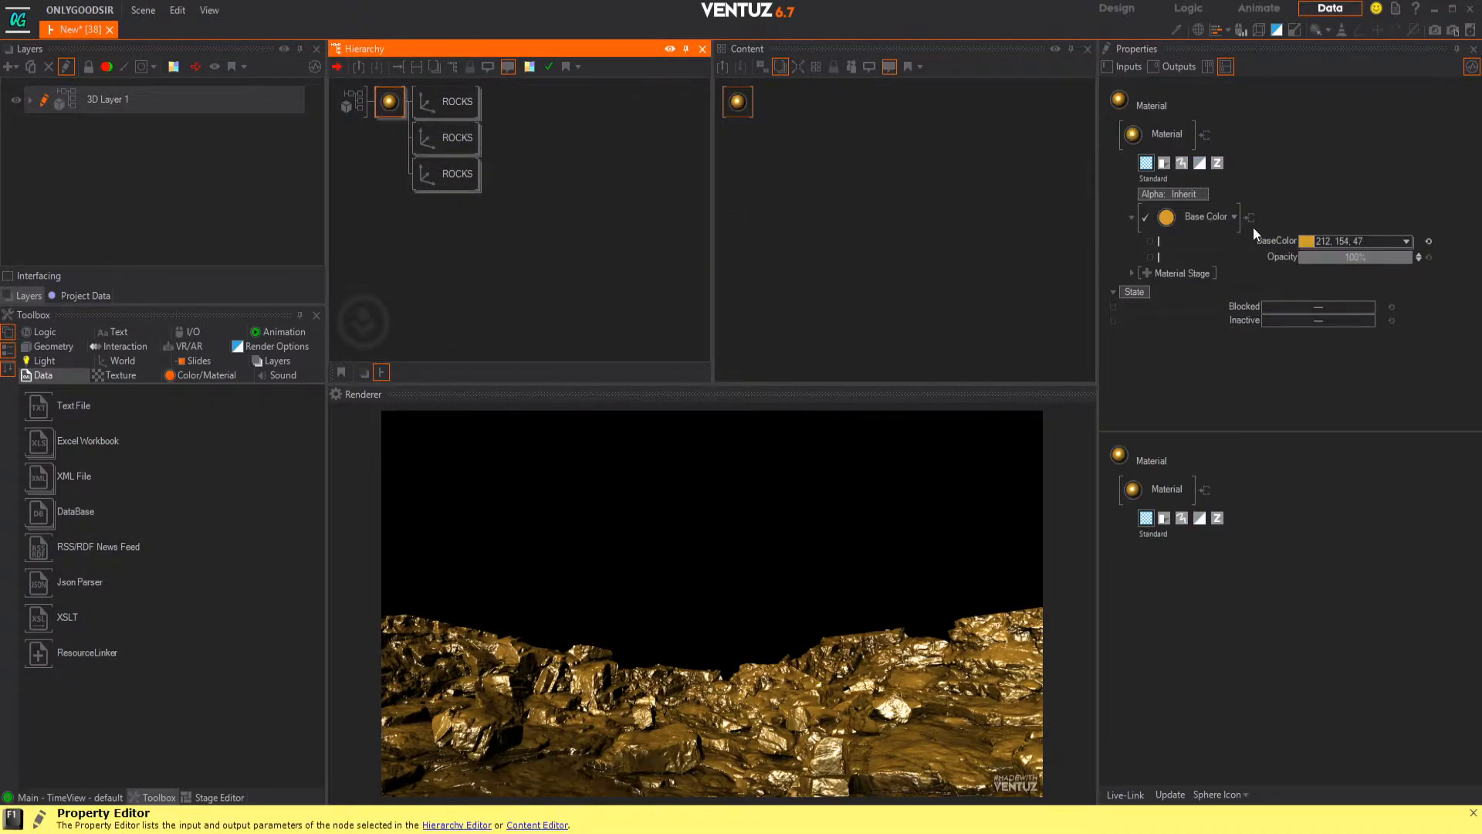
left_click(1199, 220)
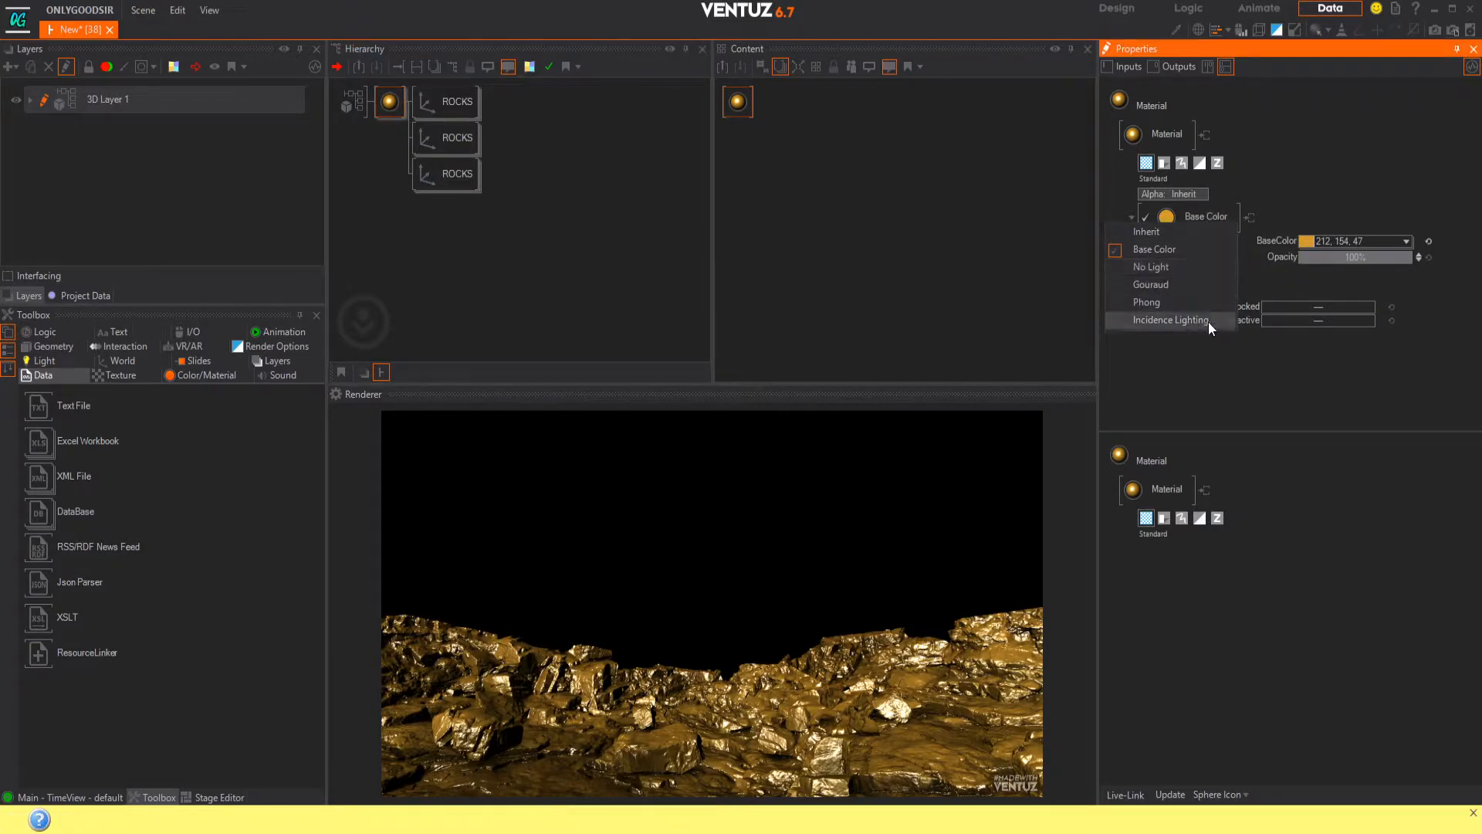
left_click(1179, 304)
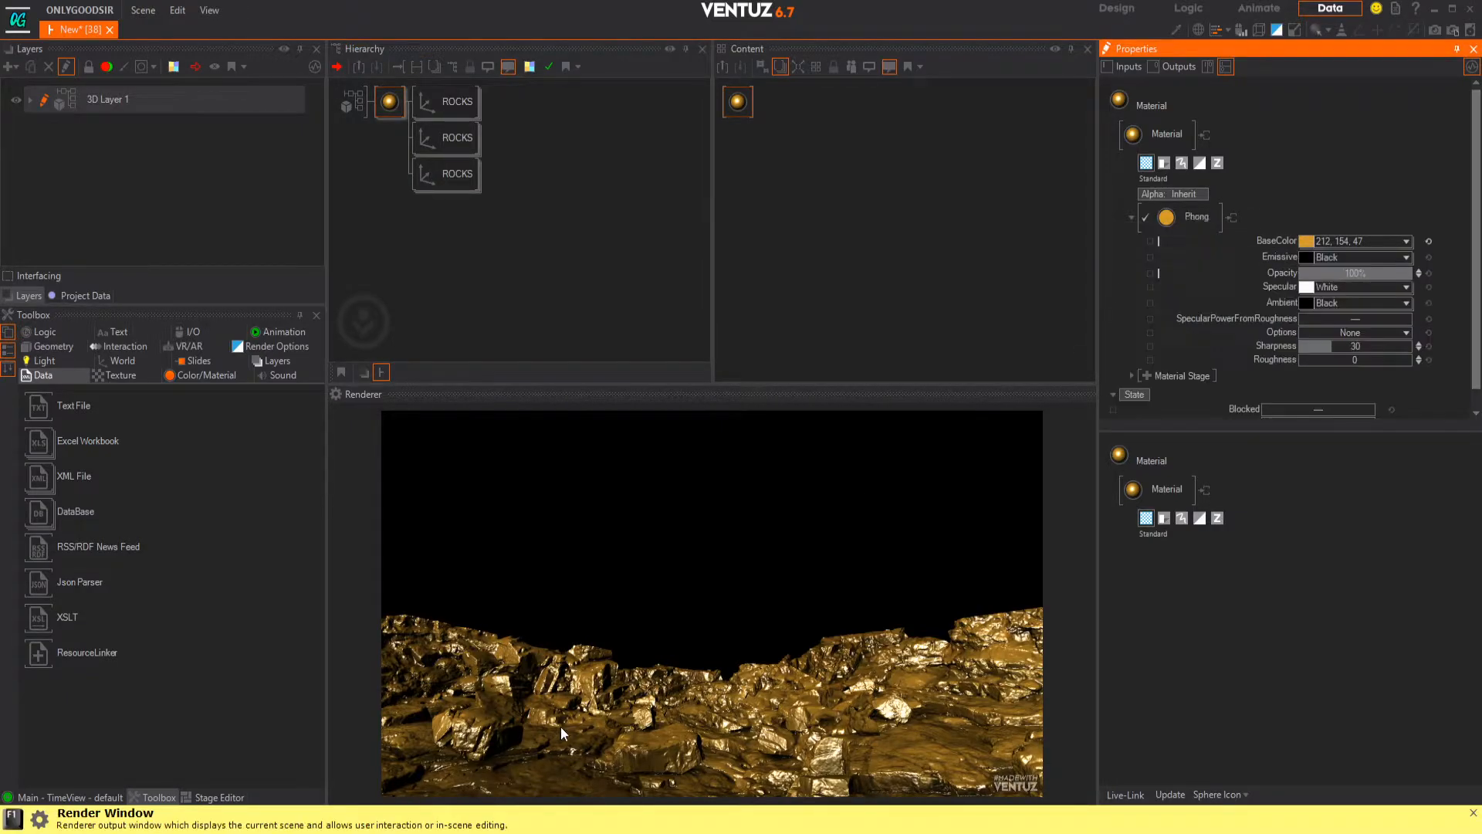
left_click(1392, 242)
mouse_move(1359, 296)
left_mouse_down()
mouse_move(1340, 311)
mouse_move(1331, 292)
left_mouse_up()
left_click(1413, 147)
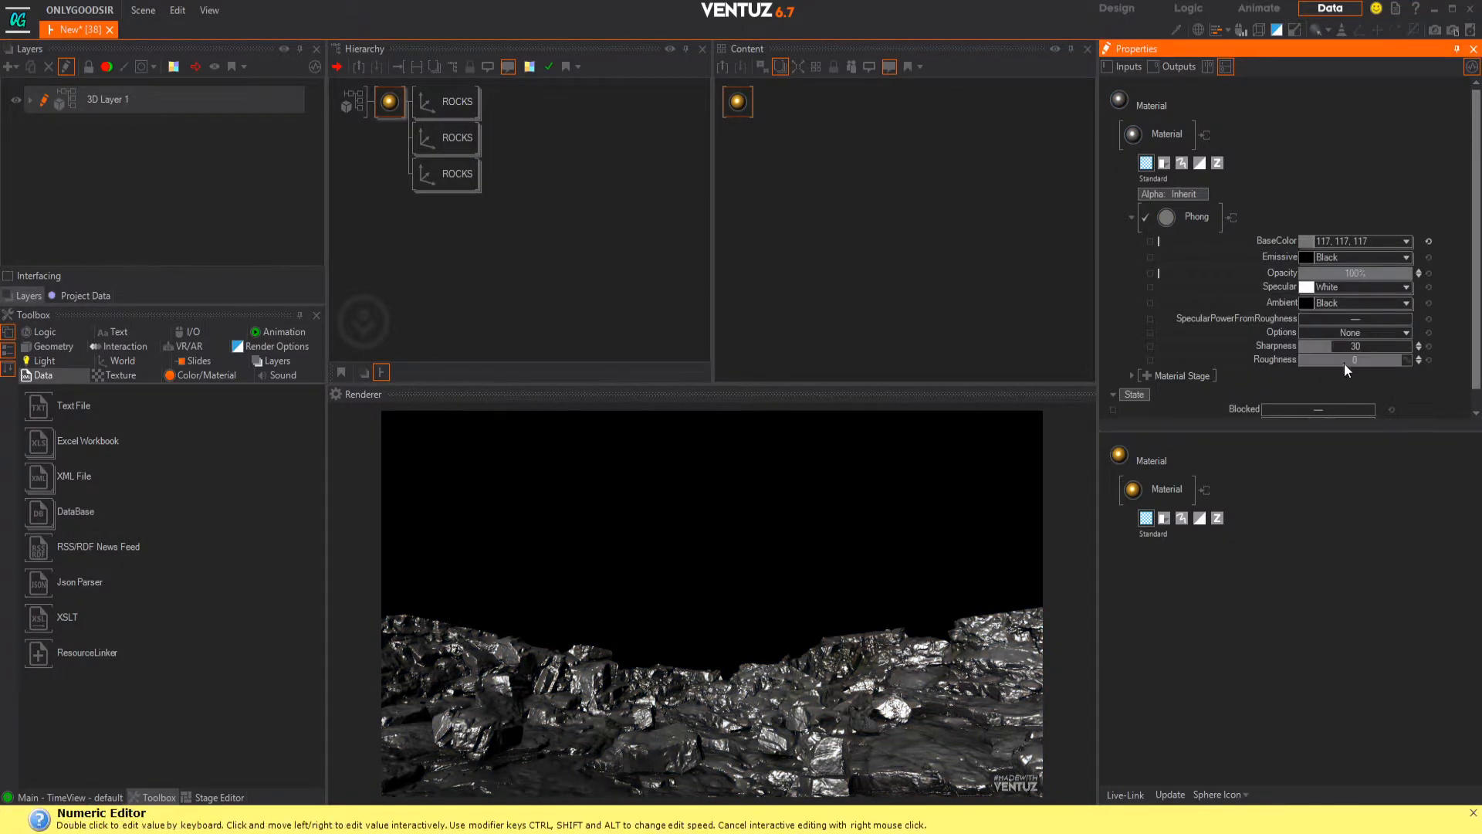
- Set the Phong material's sharpness to 100, roughness to 0.472 and specular color to 118, 97, 85
mouse_move(1327, 345)
left_mouse_down()
mouse_move(1299, 351)
mouse_move(1341, 346)
left_mouse_up()
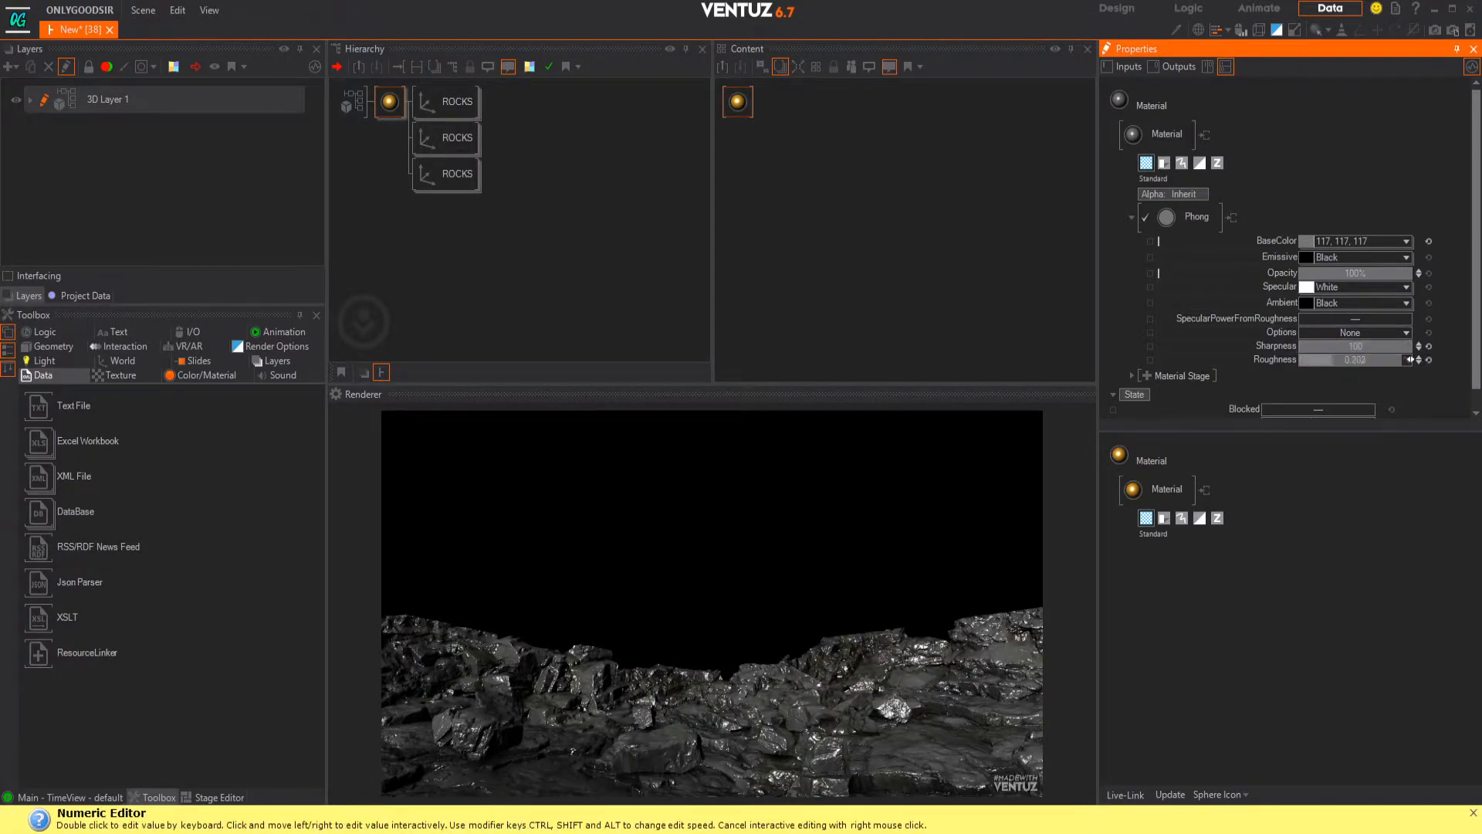
left_click_drag(1357, 358, 1394, 351)
left_click(1405, 288)
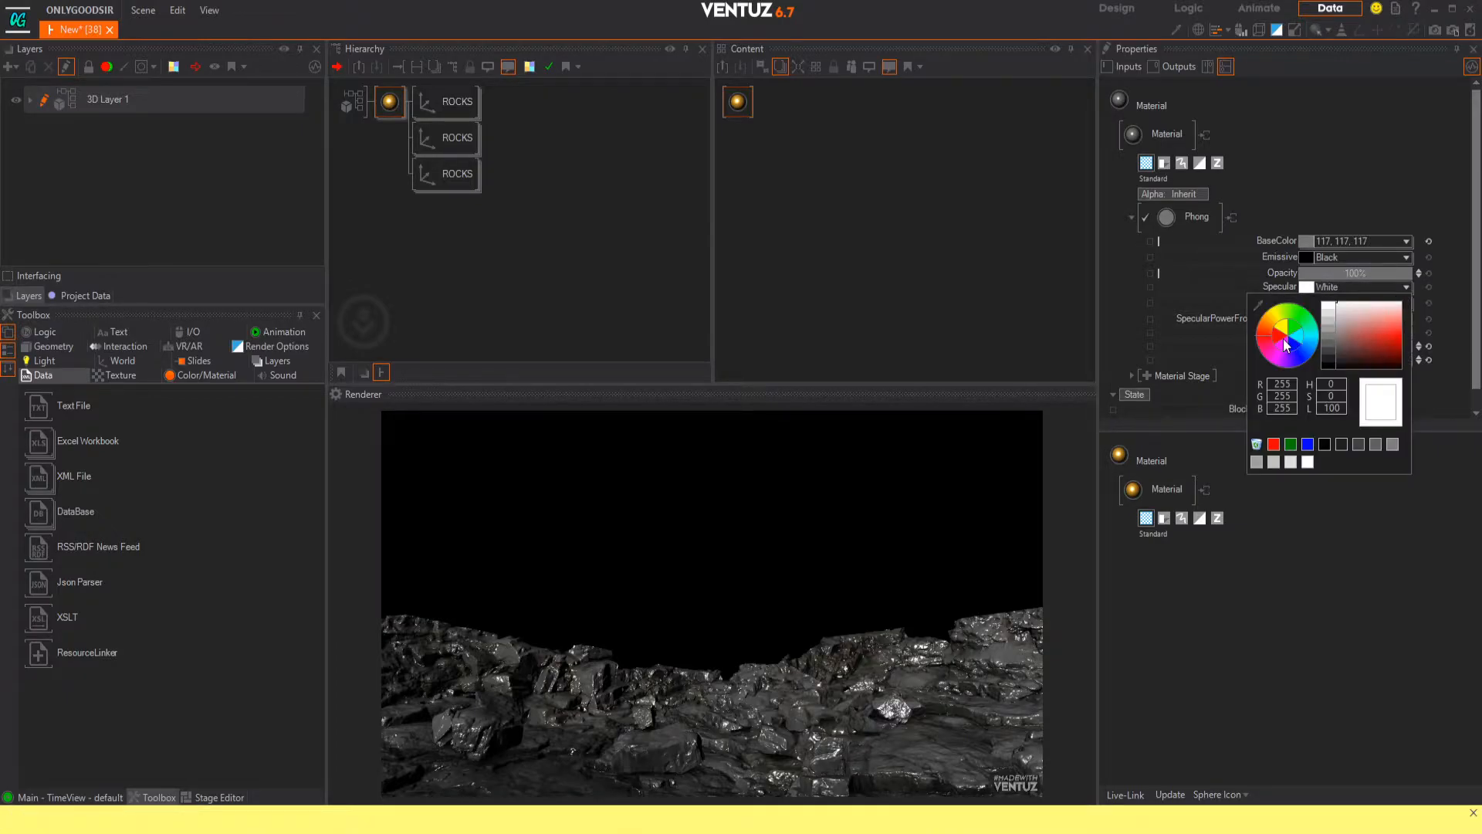
mouse_move(1370, 332)
left_mouse_down()
mouse_move(1397, 346)
mouse_move(1328, 340)
mouse_move(1346, 342)
left_mouse_up()
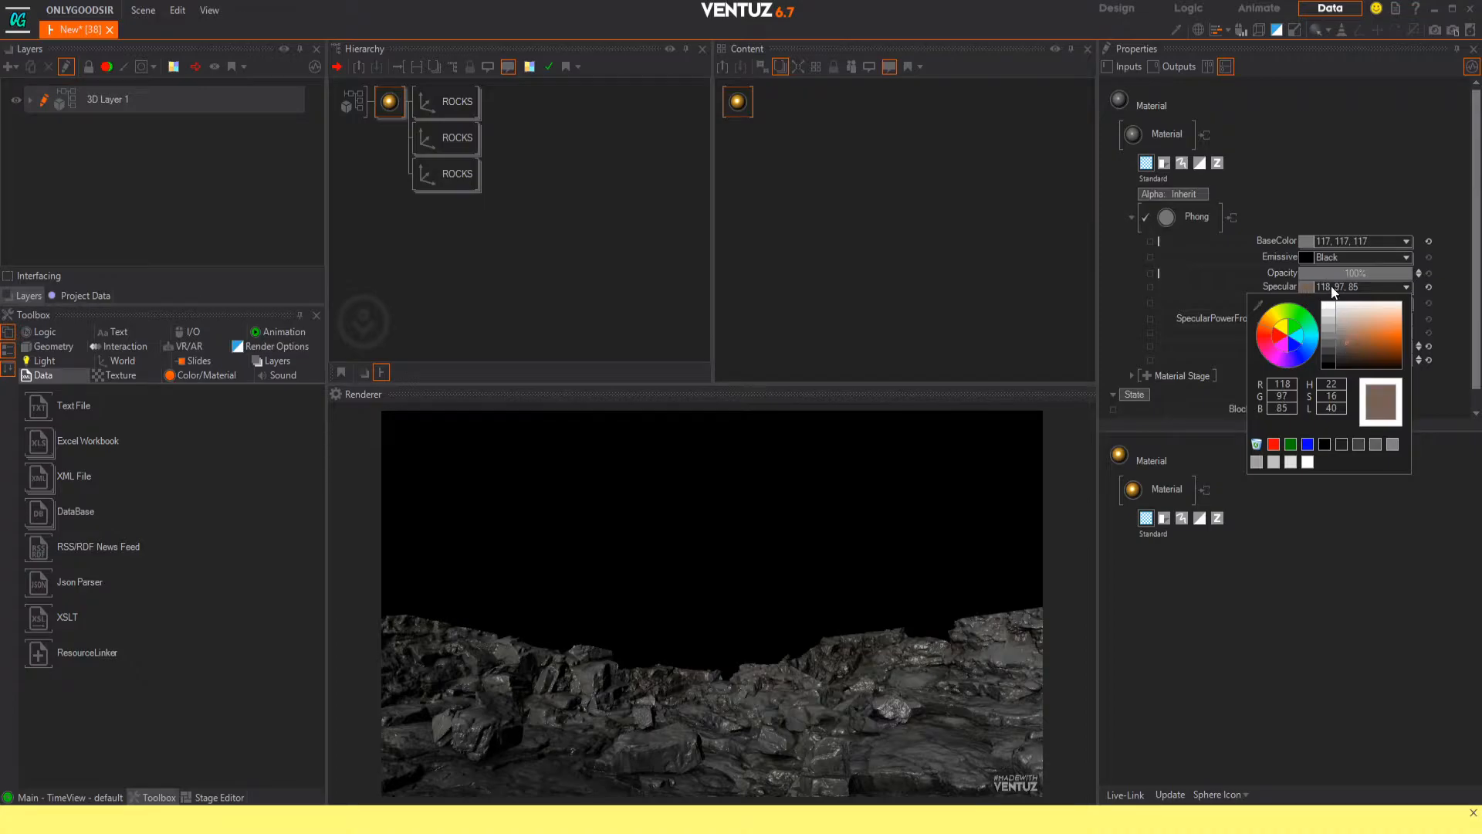
- Set the Phong base color to brownish gray (119, 108, 99) and collapse the Material node in the hierarchy
left_click(1403, 243)
left_click(1406, 240)
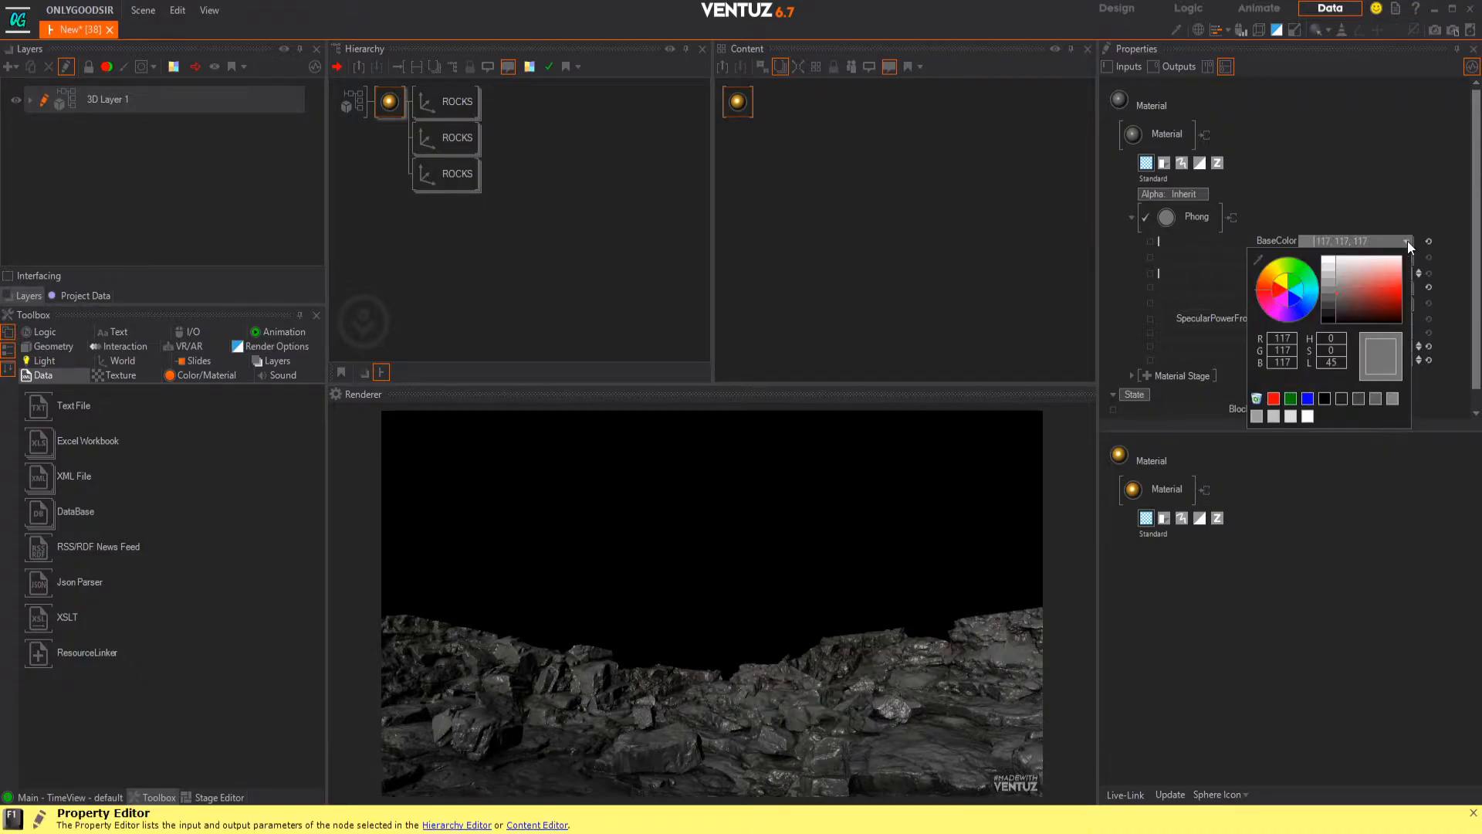
left_click(1266, 289)
left_click_drag(1348, 301, 1342, 294)
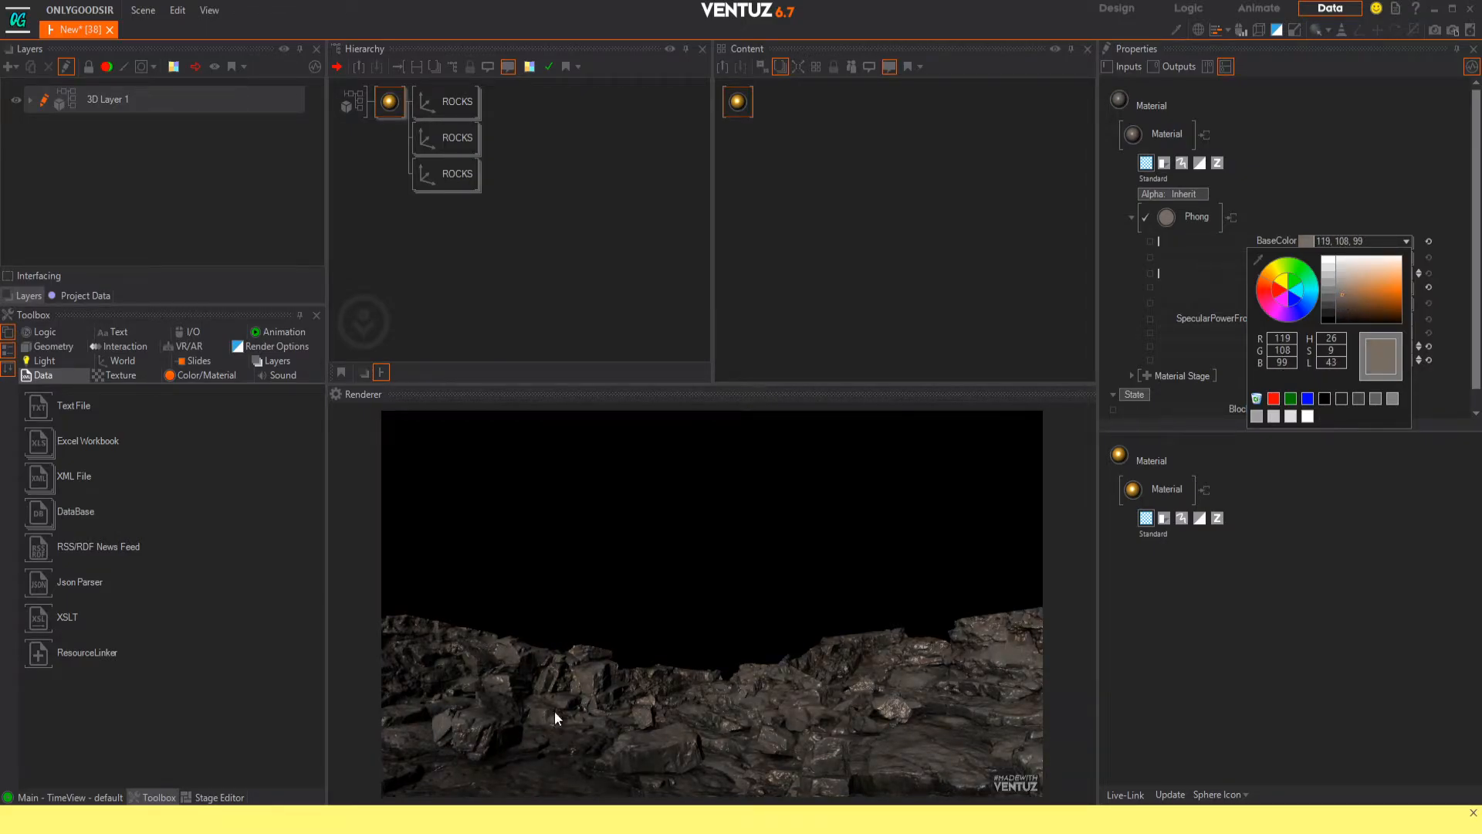
left_click(539, 304)
left_click(386, 96)
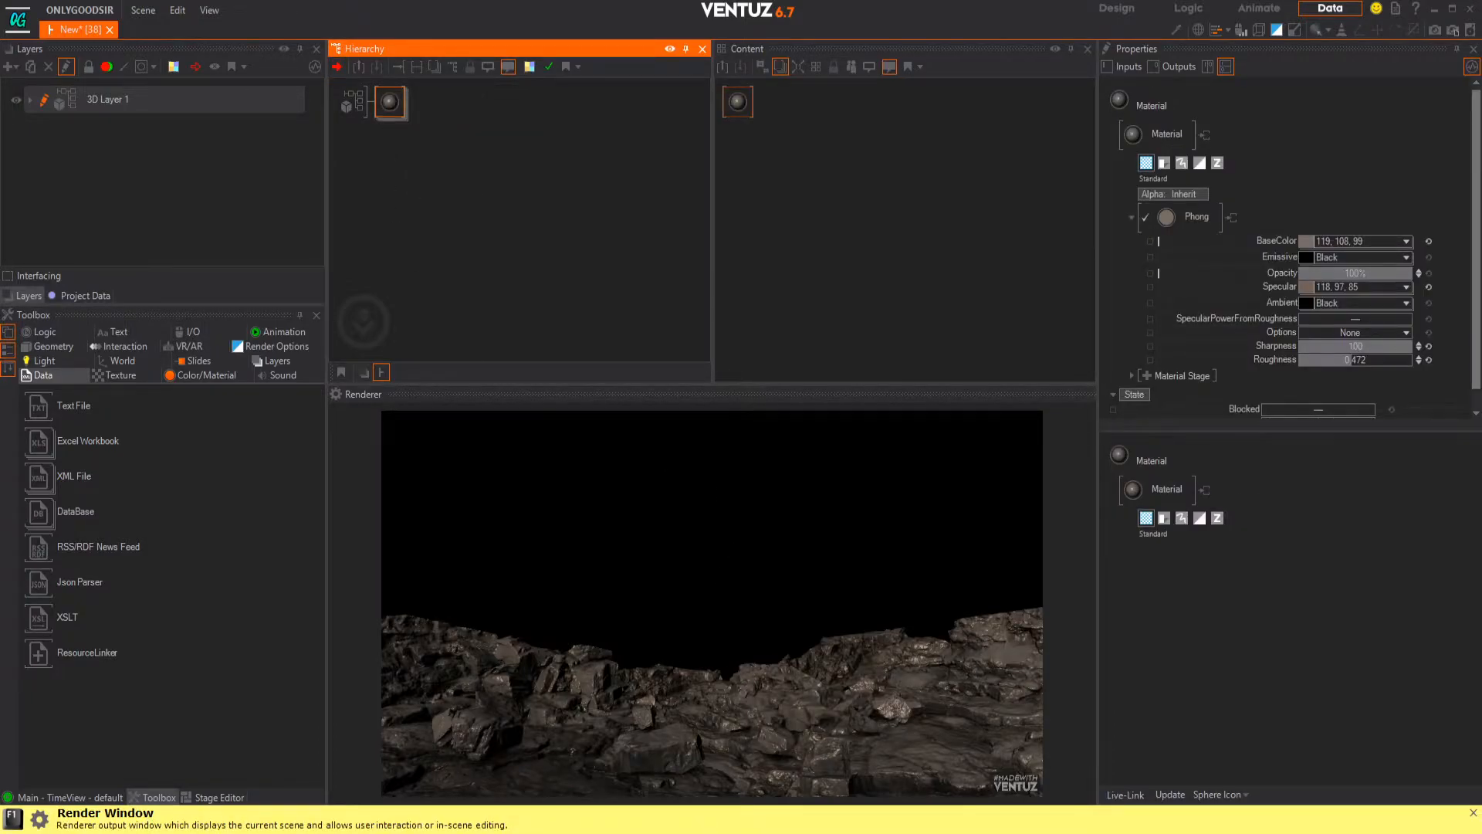
- Import scene.gltf from the assets mars folder into the hierarchy as a branch below the Material node
left_click(442, 830)
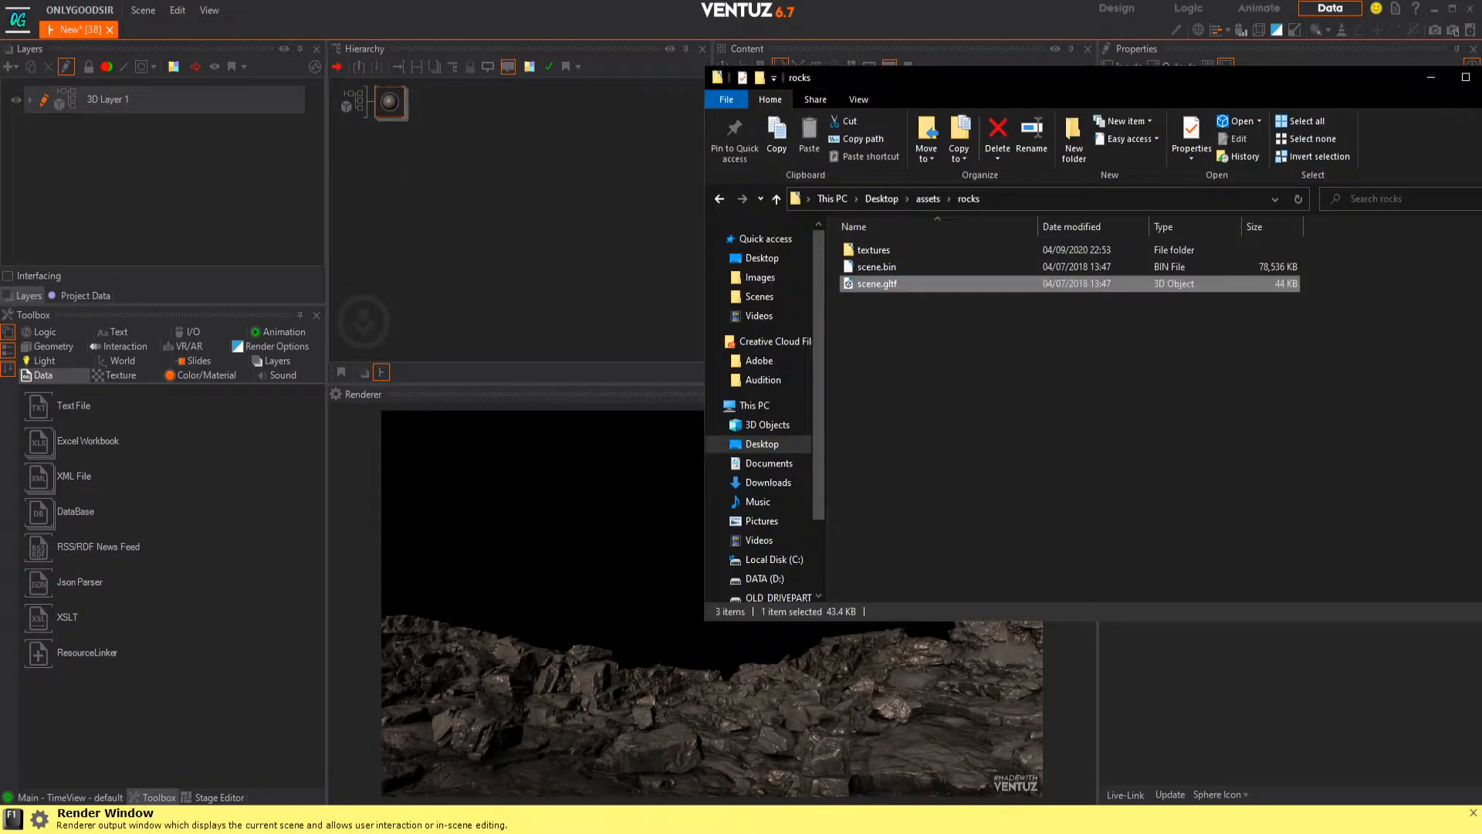
left_click(942, 318)
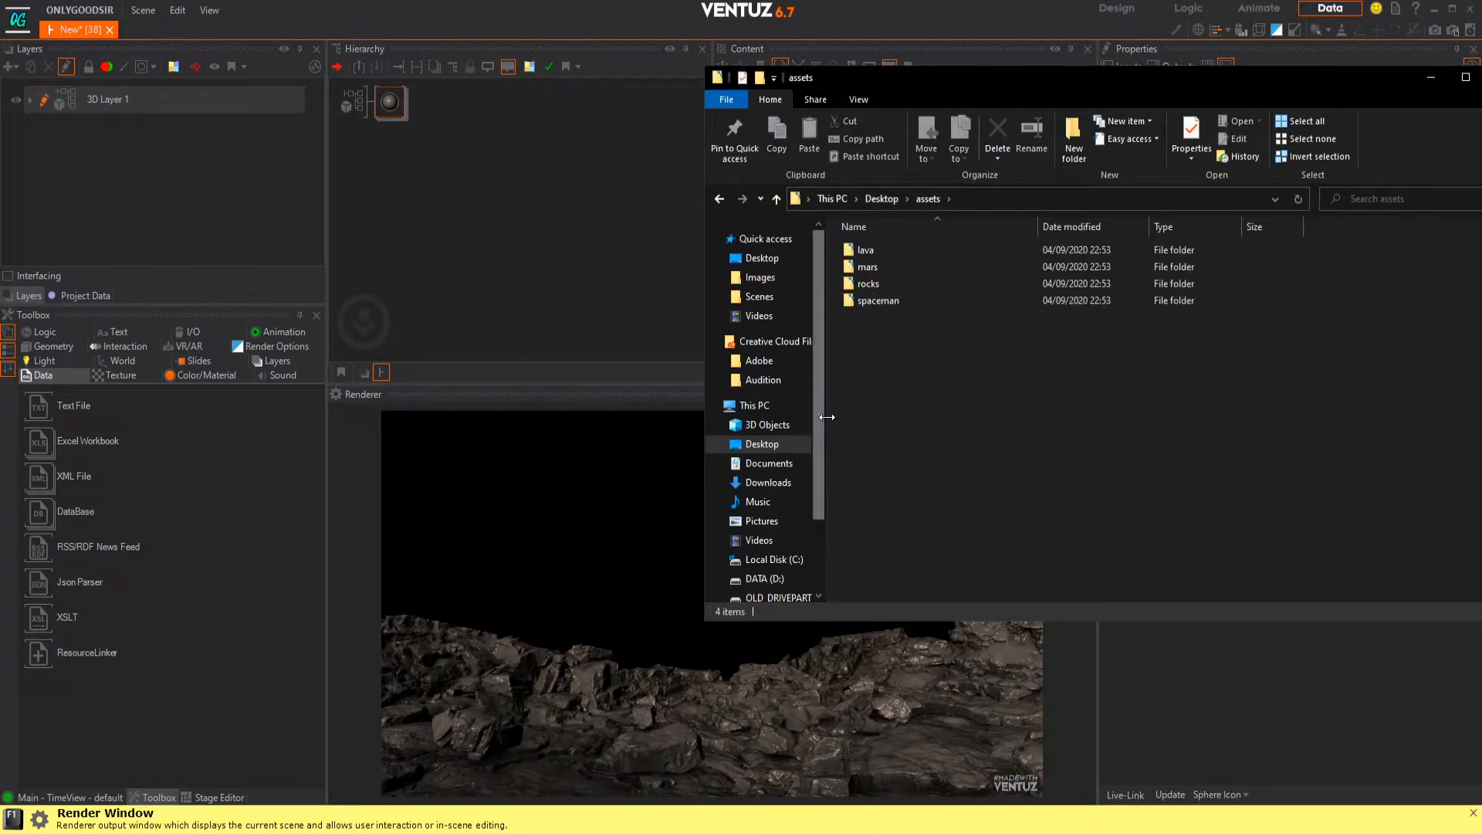
double_click(879, 269)
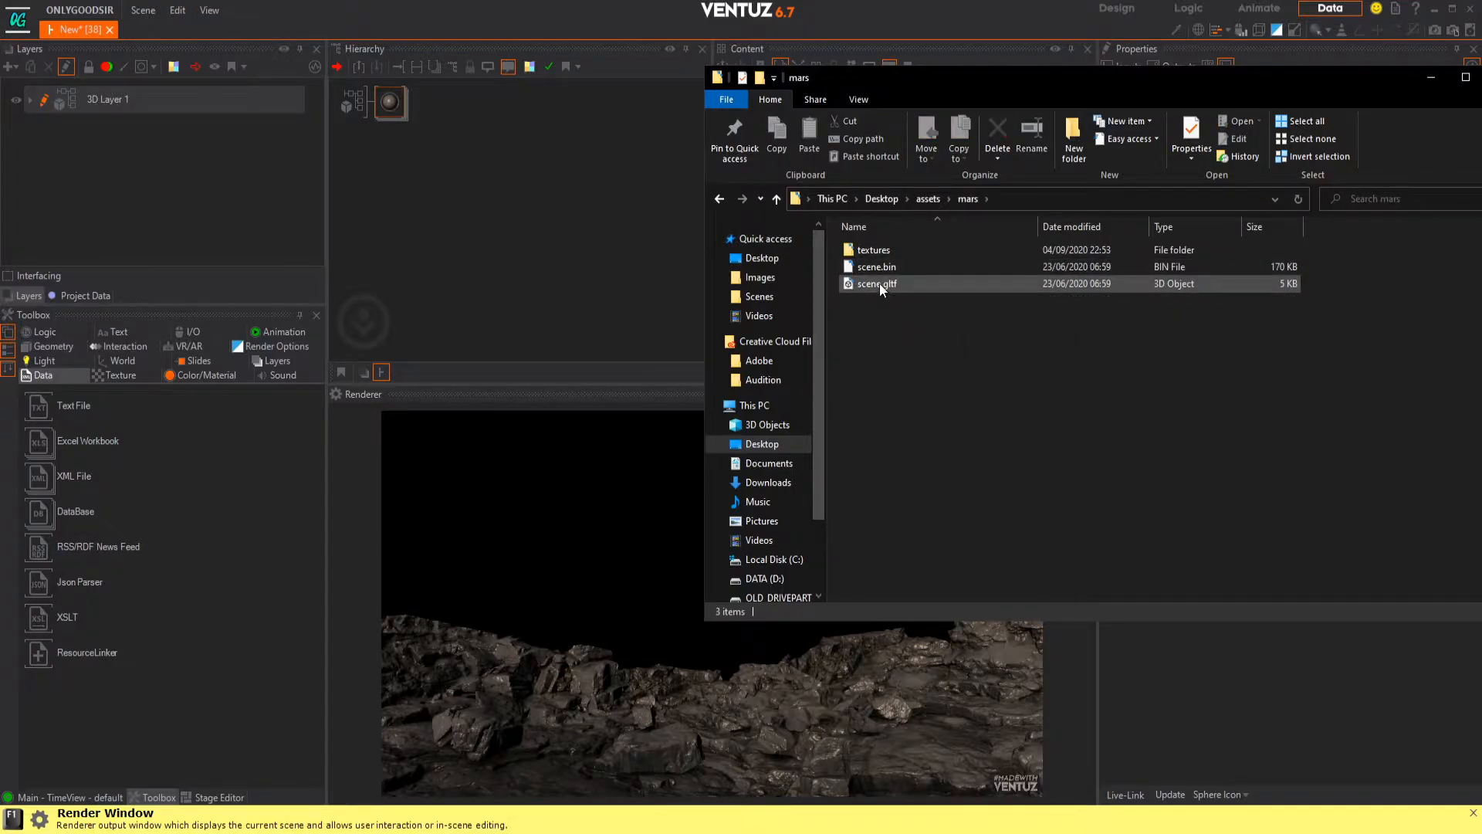
left_click(879, 284)
left_click_drag(406, 122, 390, 114)
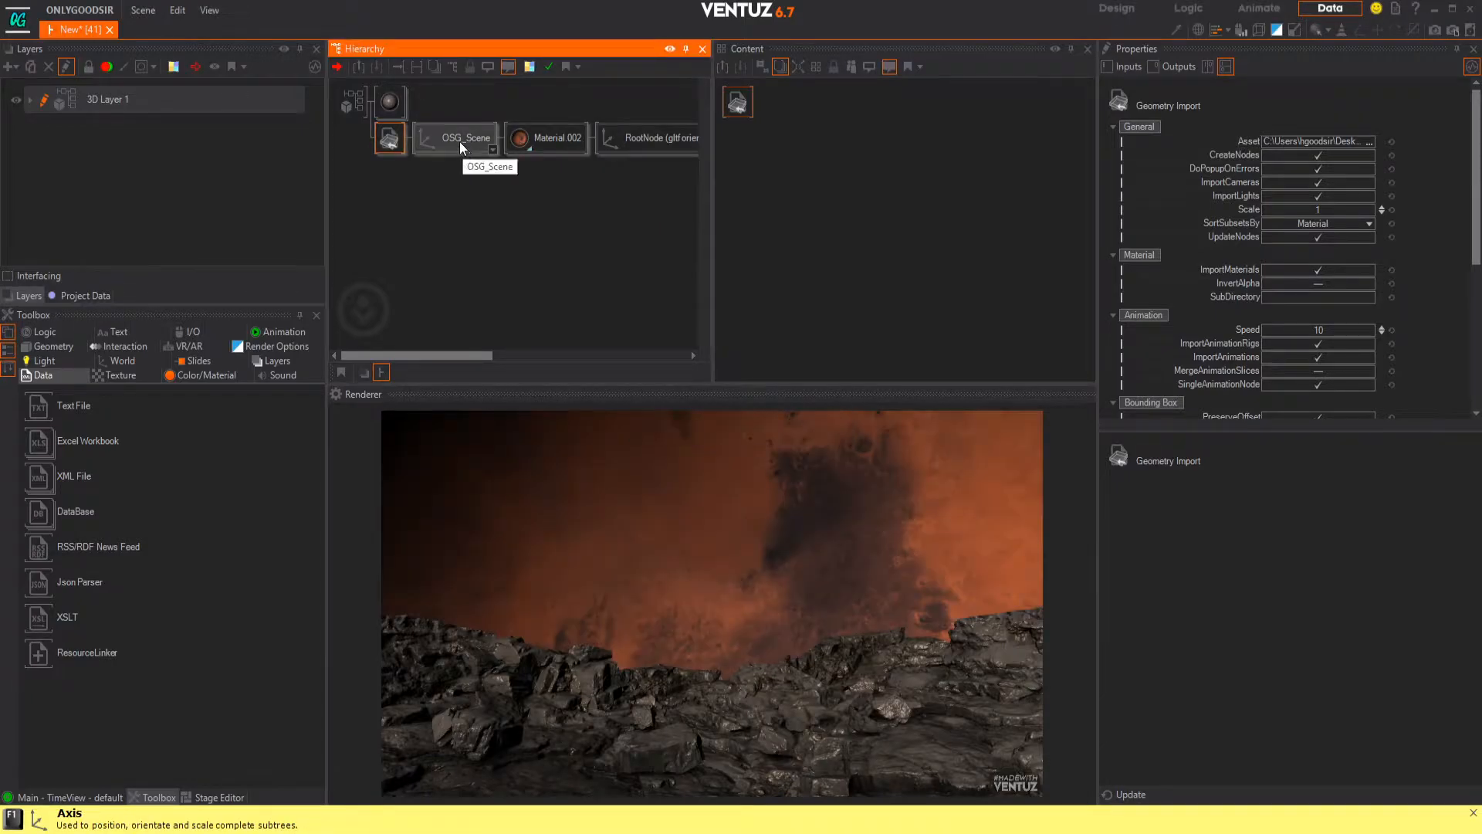
- Set the imported planet's OSG_Scene axis to position Y -33 and Z 132.2 with an overall scaling factor of 0.801
left_click(460, 143)
left_click_drag(1322, 354, 1328, 352)
left_click_drag(1317, 169, 1347, 171)
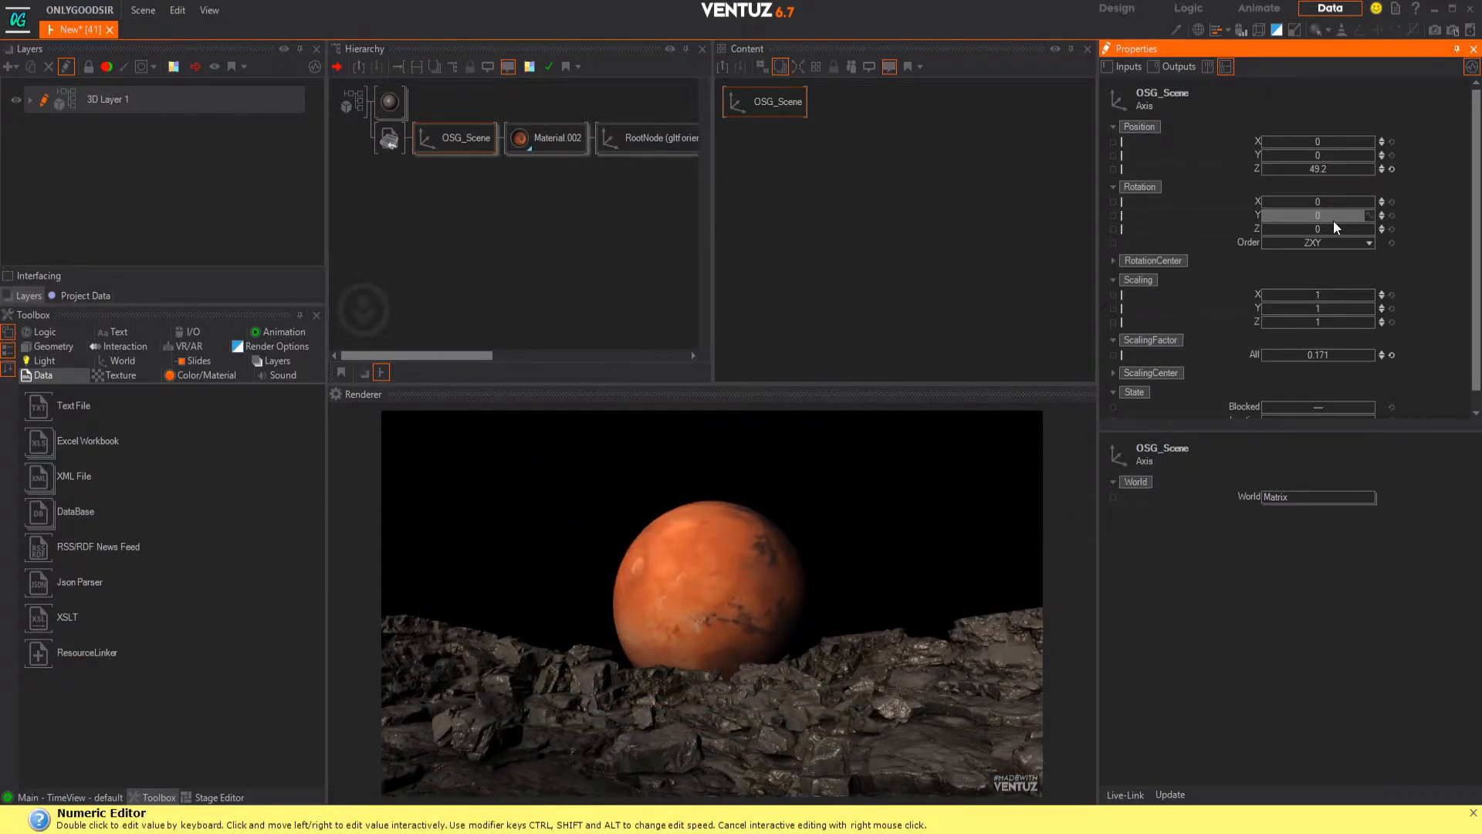
left_click_drag(1317, 354, 1341, 357)
mouse_move(1317, 170)
left_mouse_down()
mouse_move(1347, 170)
mouse_move(1287, 159)
mouse_move(1303, 159)
left_mouse_up()
left_click_drag(1317, 355, 1373, 322)
left_click_drag(1328, 169, 1335, 169)
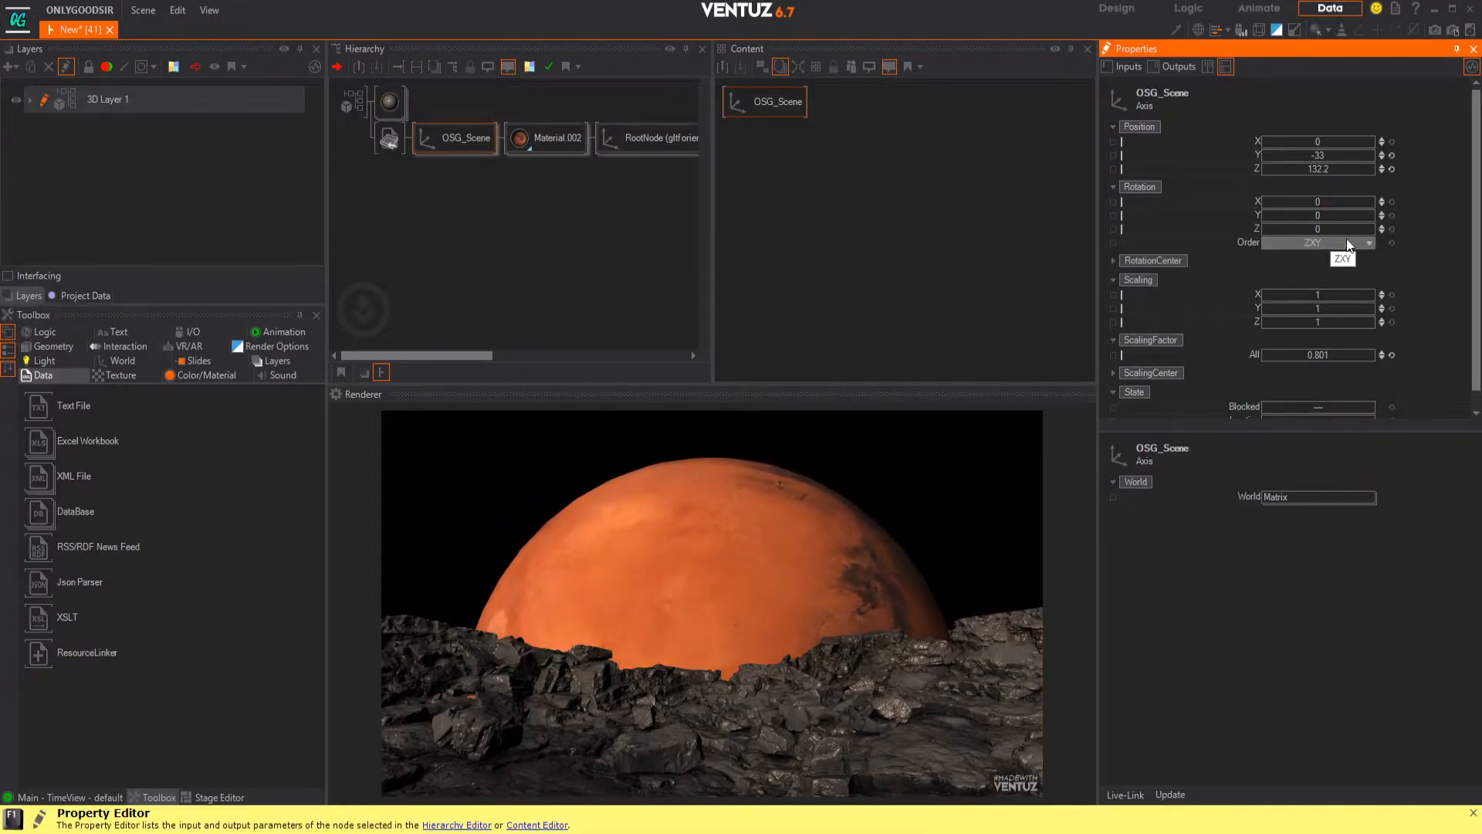
- Delete the planet's Geometry Import node and rename its OSG_Scene axis as MARS
left_click(390, 139)
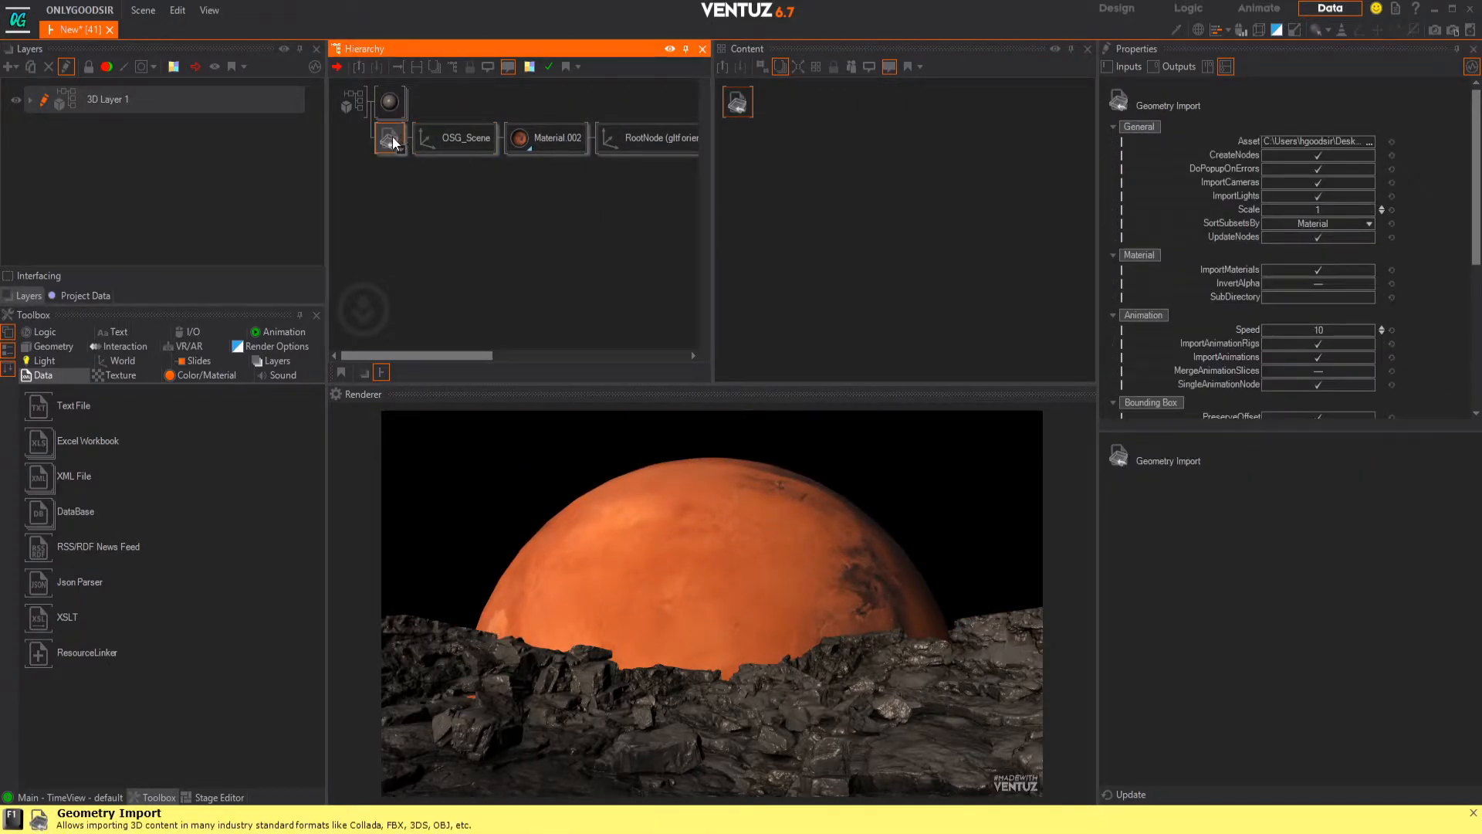
key("Delete")
double_click(389, 136)
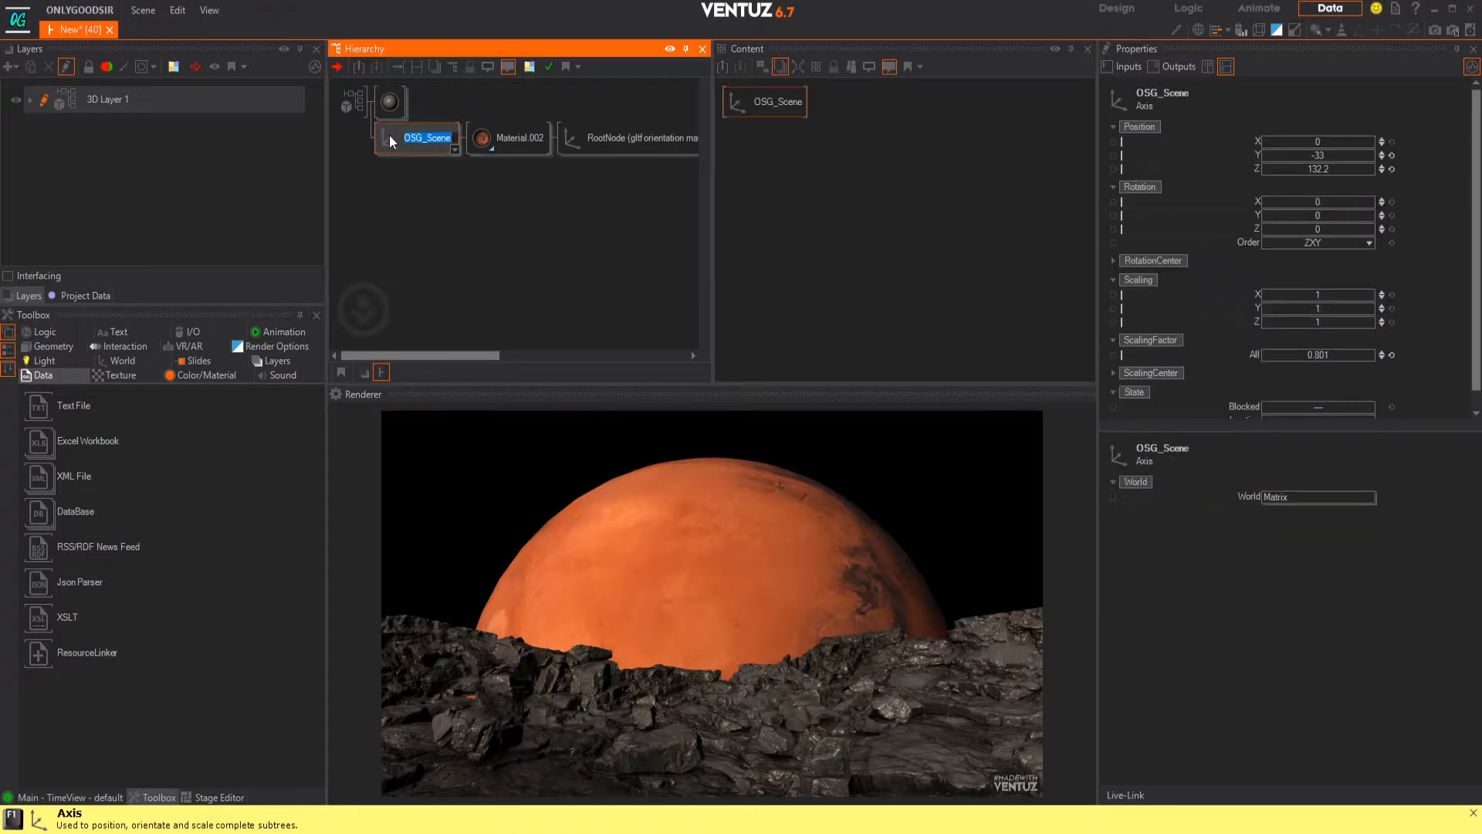
type("MARS")
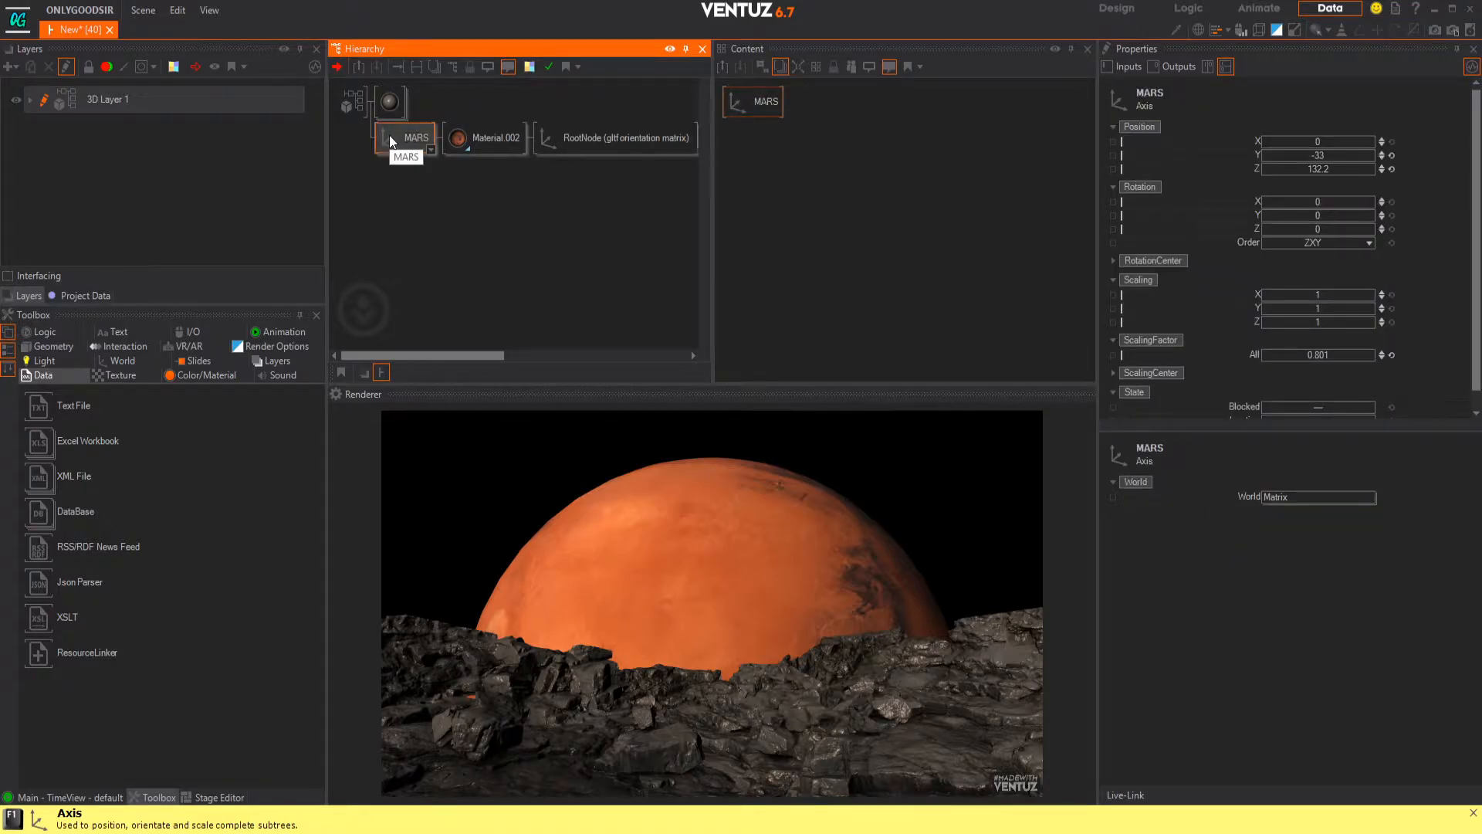
- Rotate the MARS axis to X -236, Y 15.5 and Z 45
left_click_drag(1325, 215, 1278, 206)
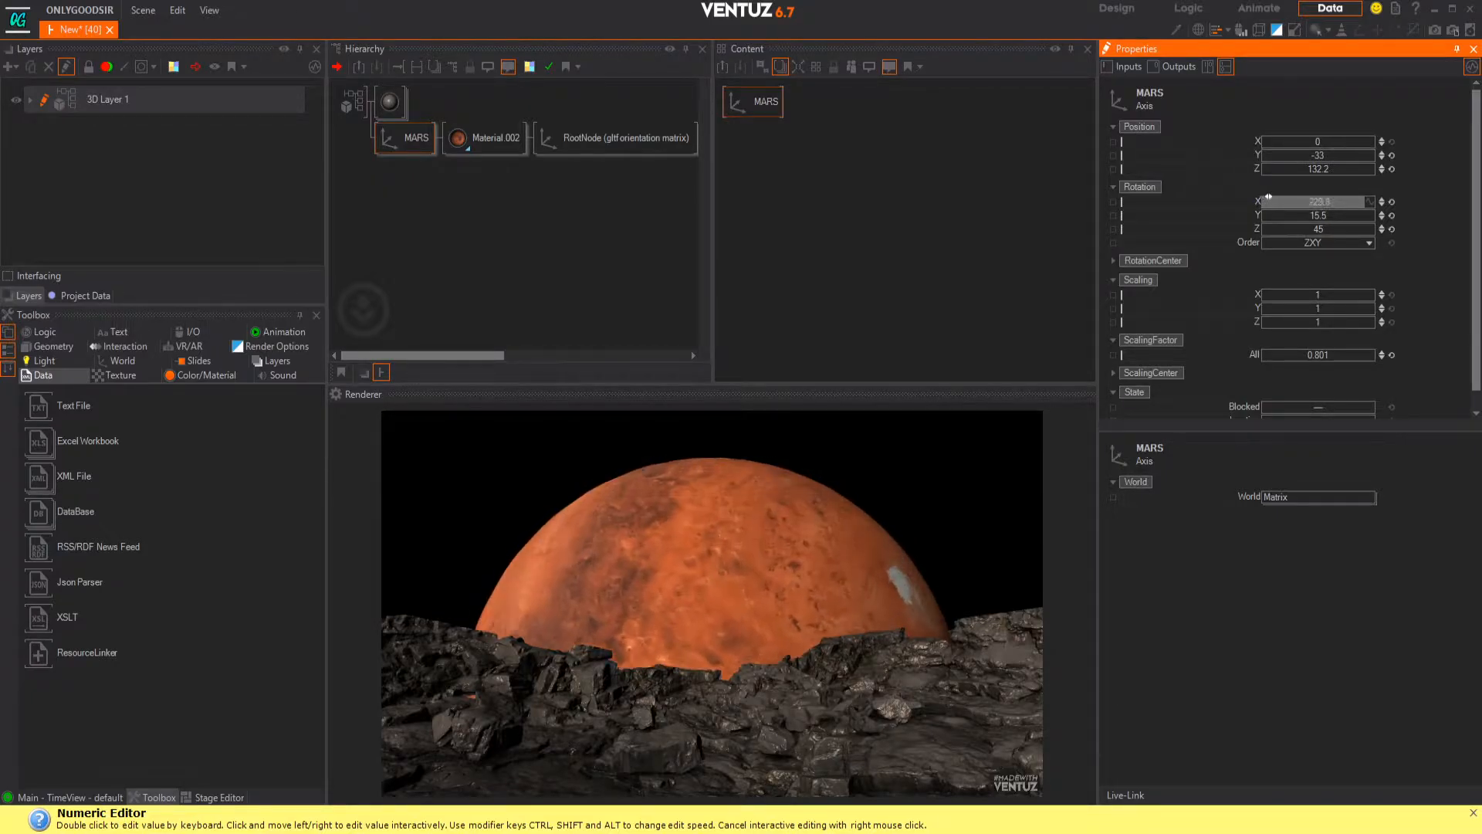
left_click(1371, 201)
left_click(1432, 188)
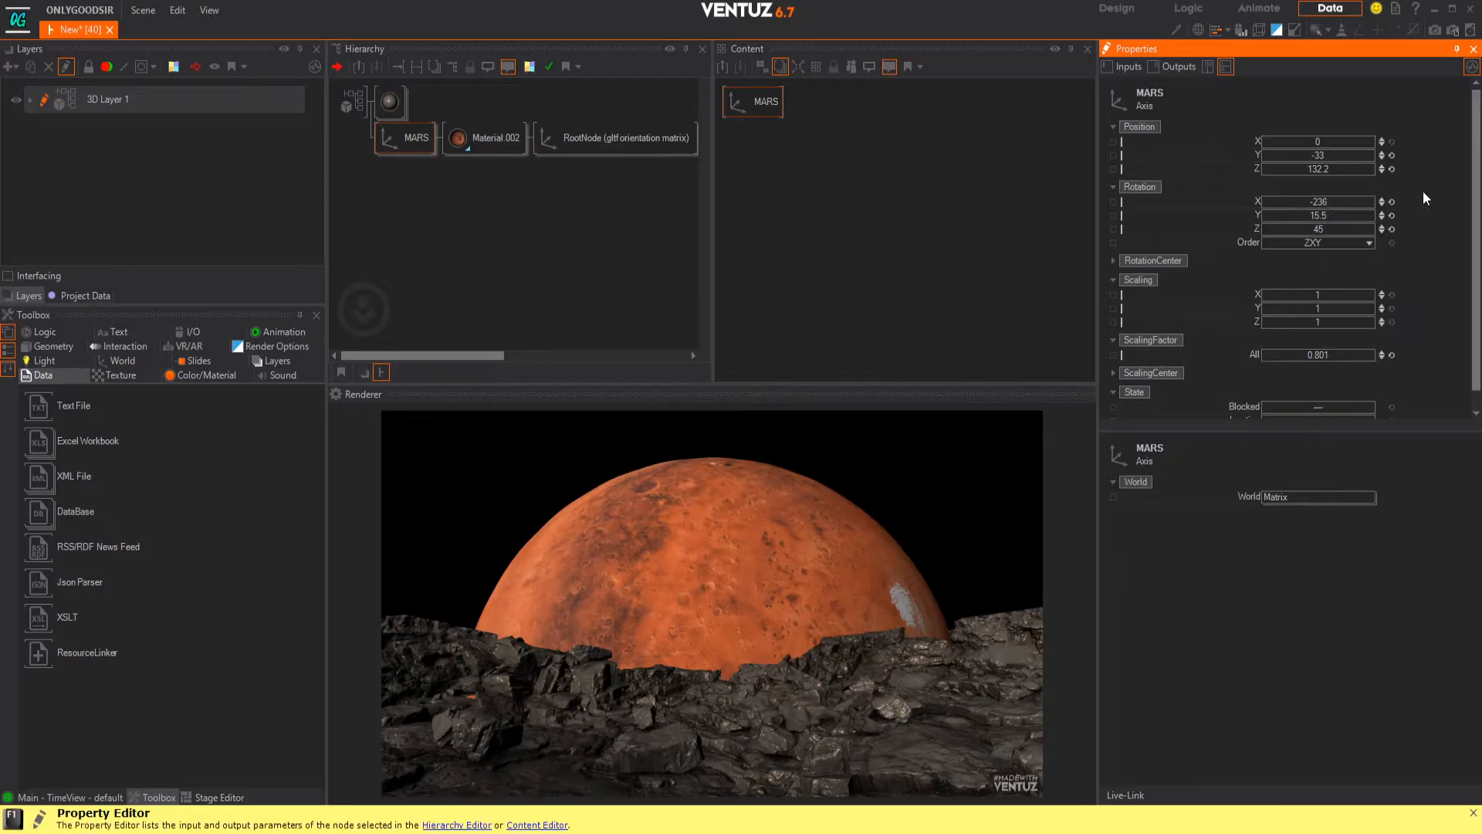
- Animate the MARS axis's X rotation with a Linear 360 (Rotate CCW) mover
left_click(1382, 199)
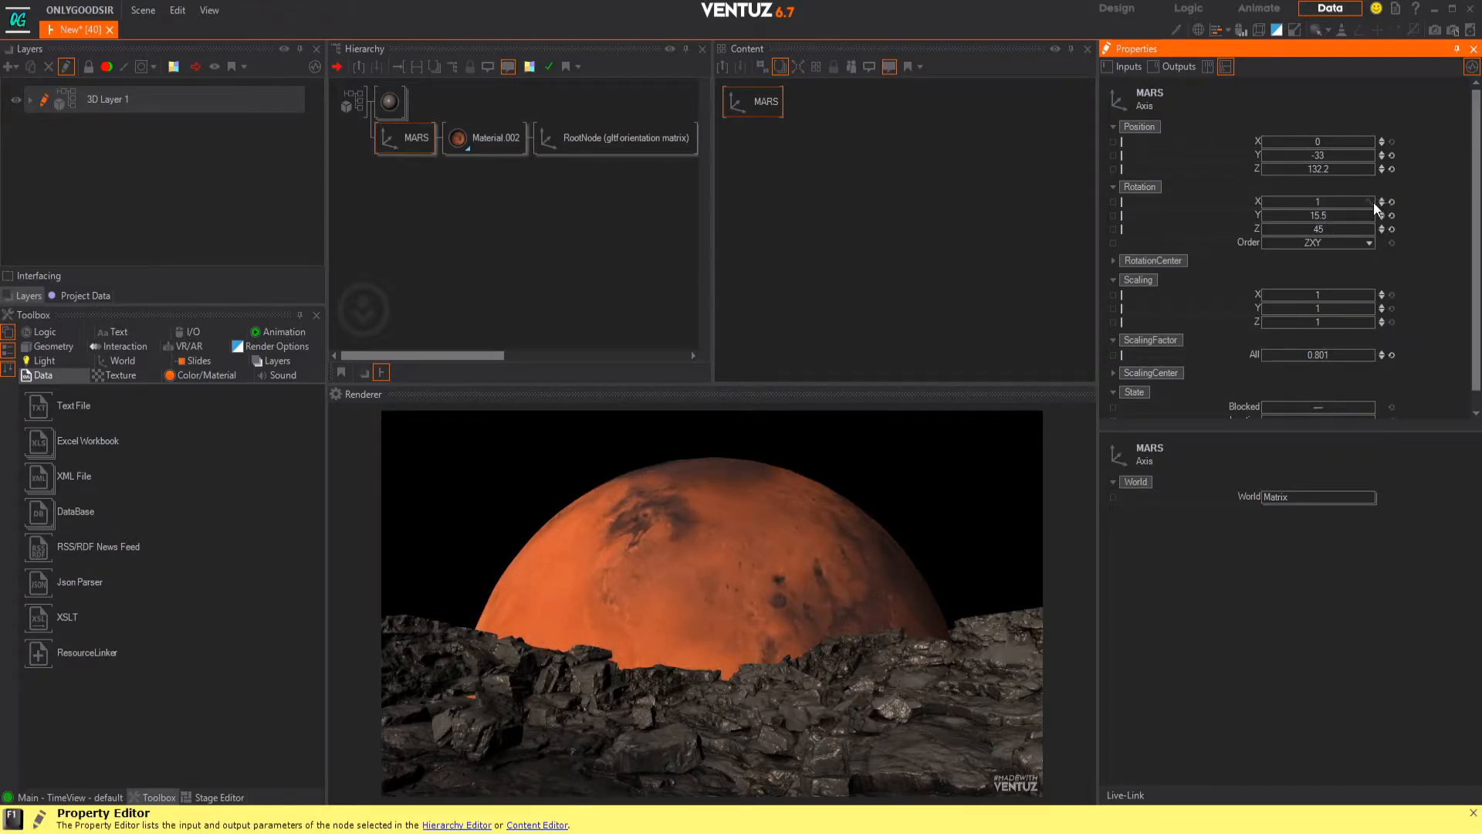
left_click(1371, 201)
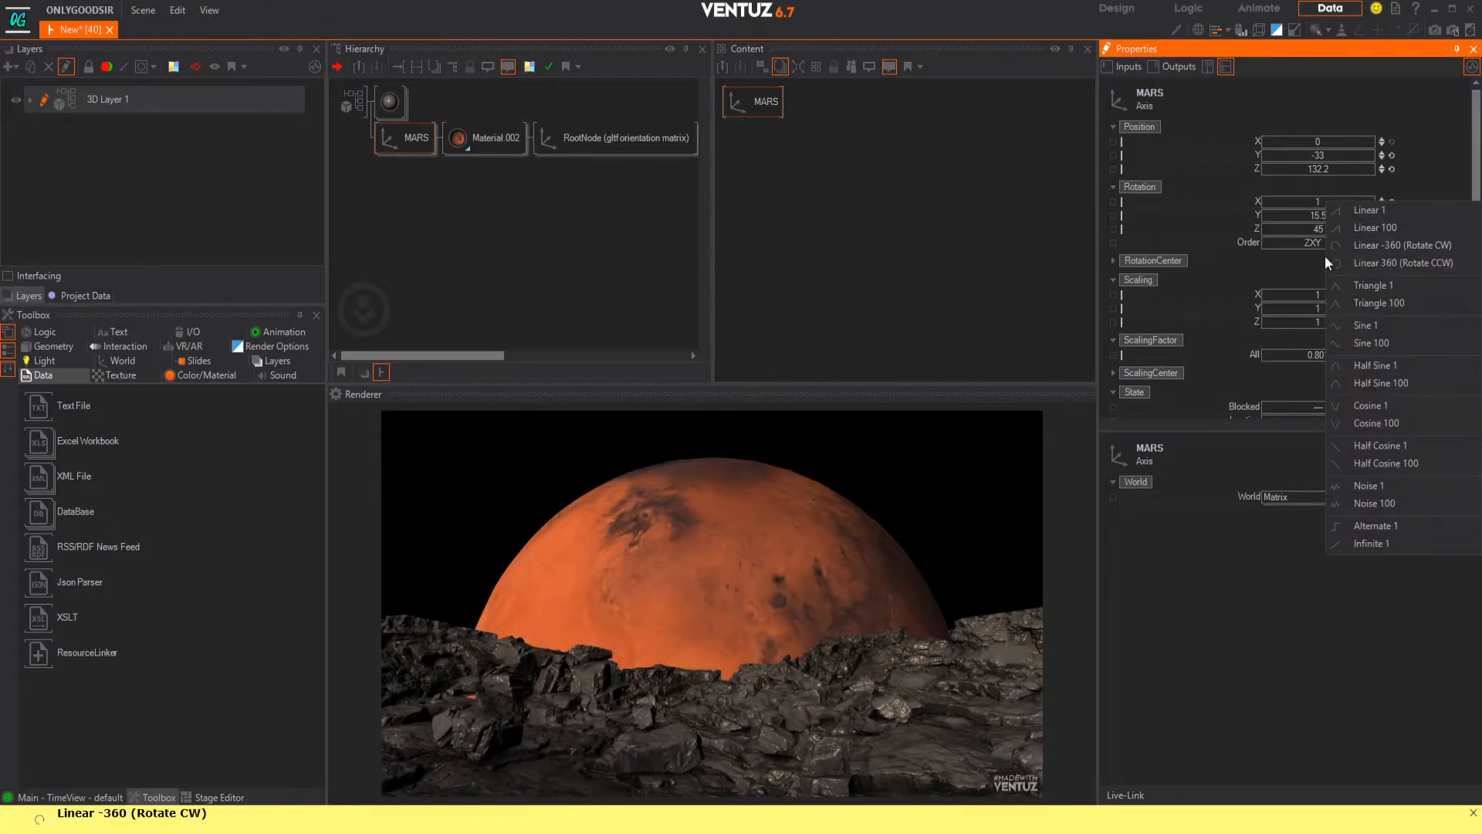
left_click(1412, 262)
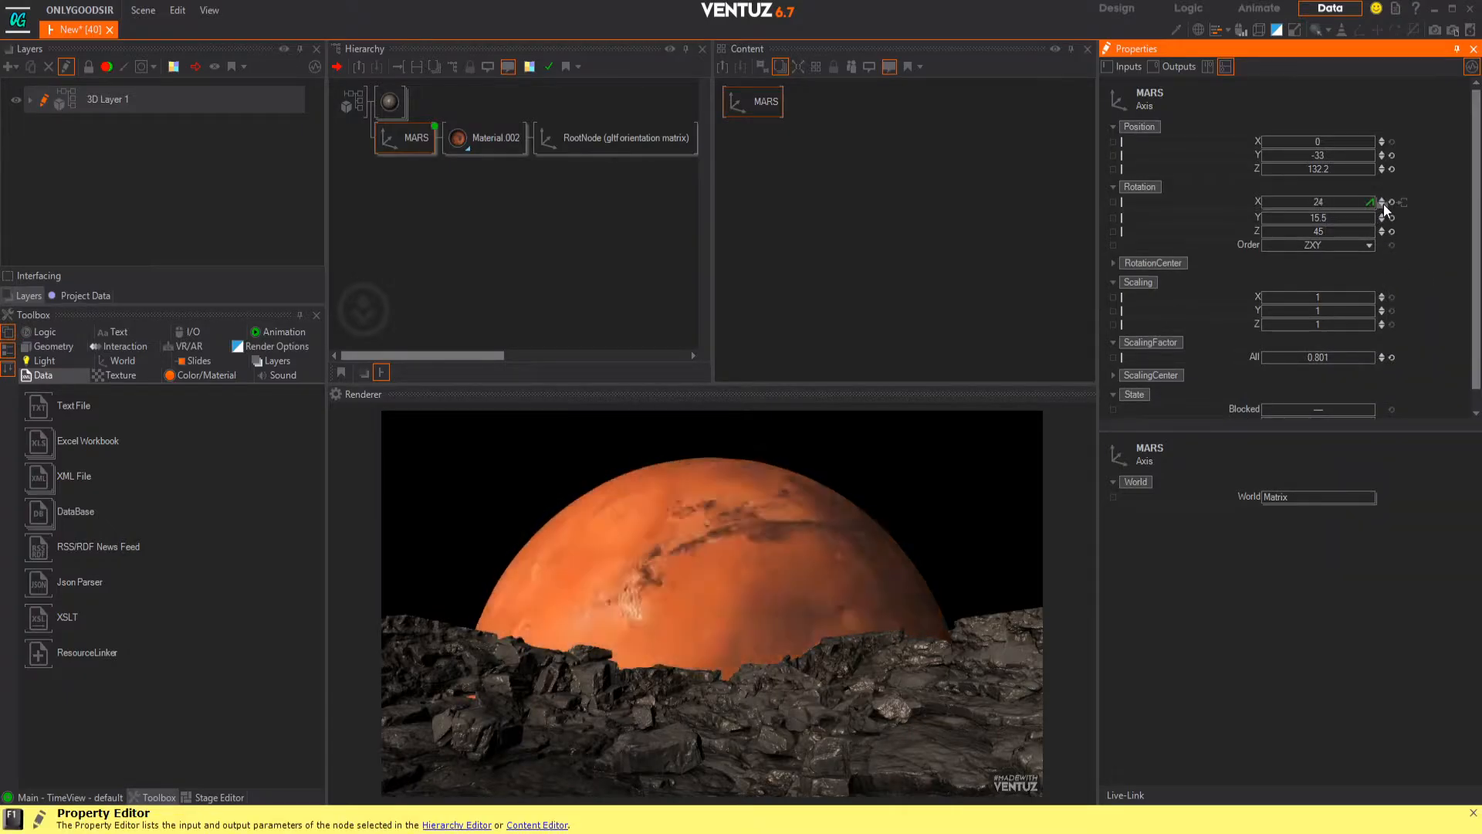
- Try the rotation presets on the RotationX mover, finish on Rotate CCW, and set its duration to 120 s
left_click(787, 162)
left_click(1119, 794)
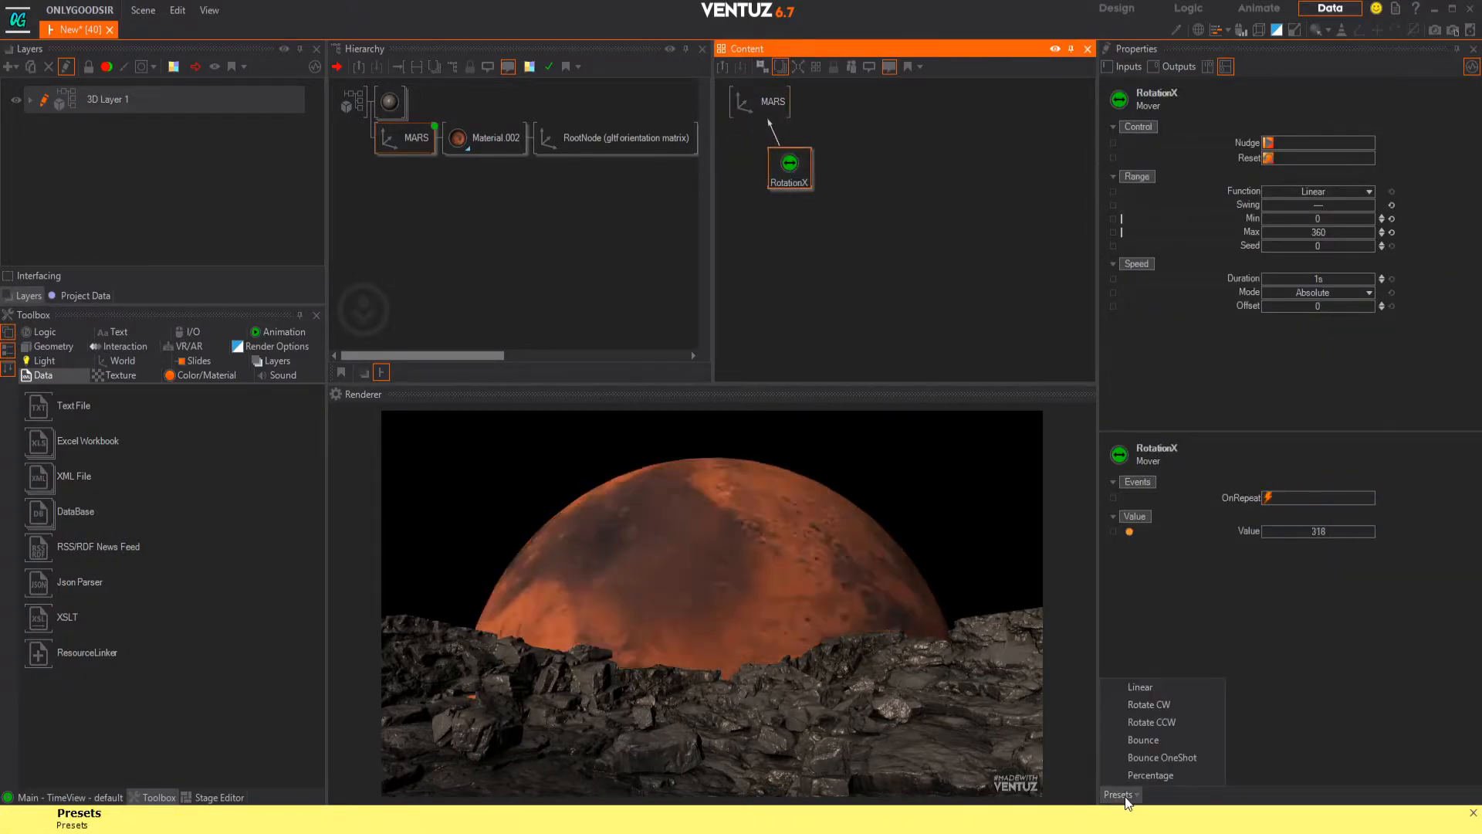
left_click(1181, 721)
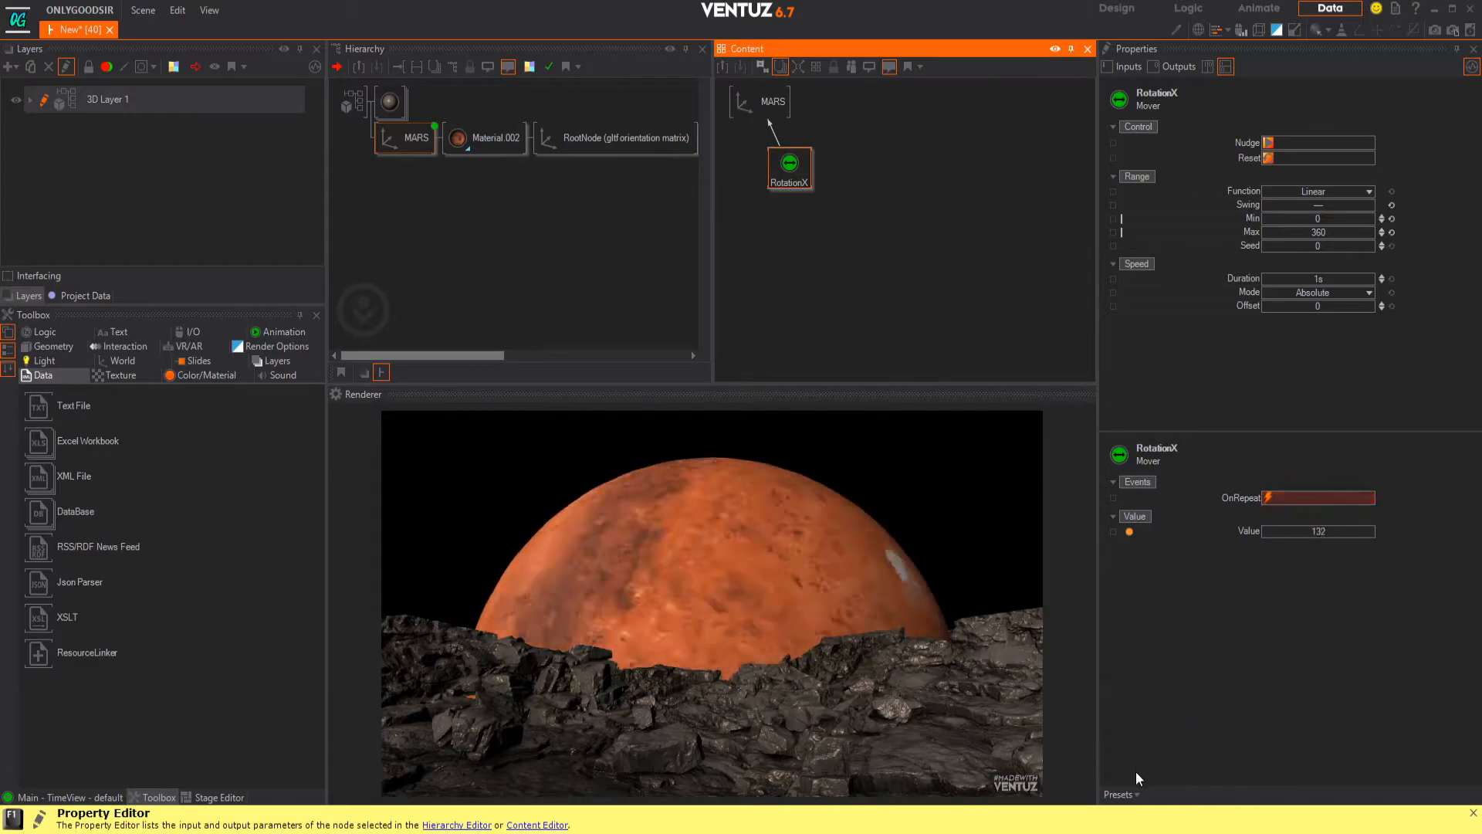
left_click(1119, 794)
left_click(1171, 705)
left_click(1119, 795)
left_click(1174, 732)
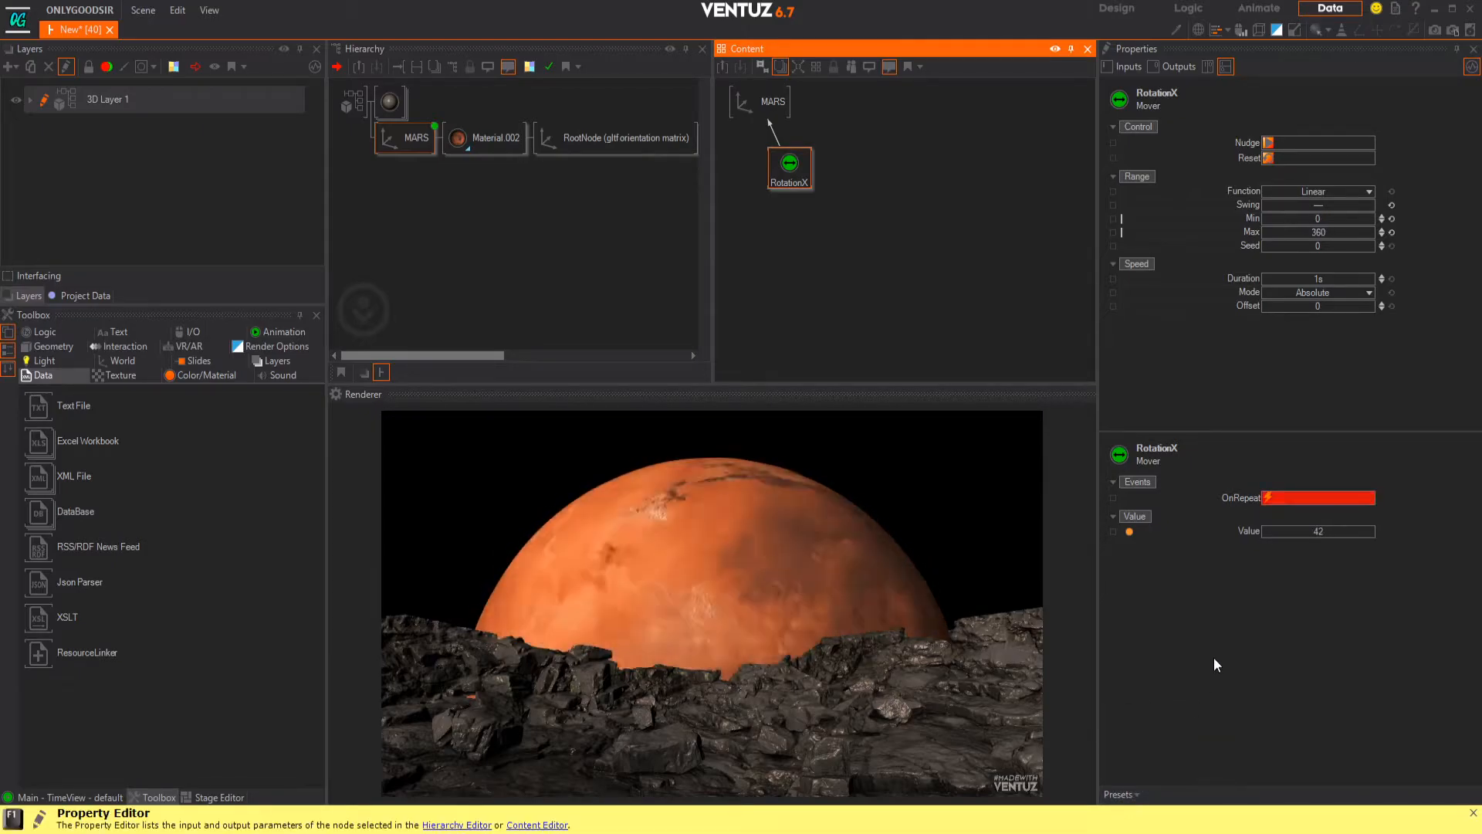
left_click(1328, 274)
type("20")
key("Return")
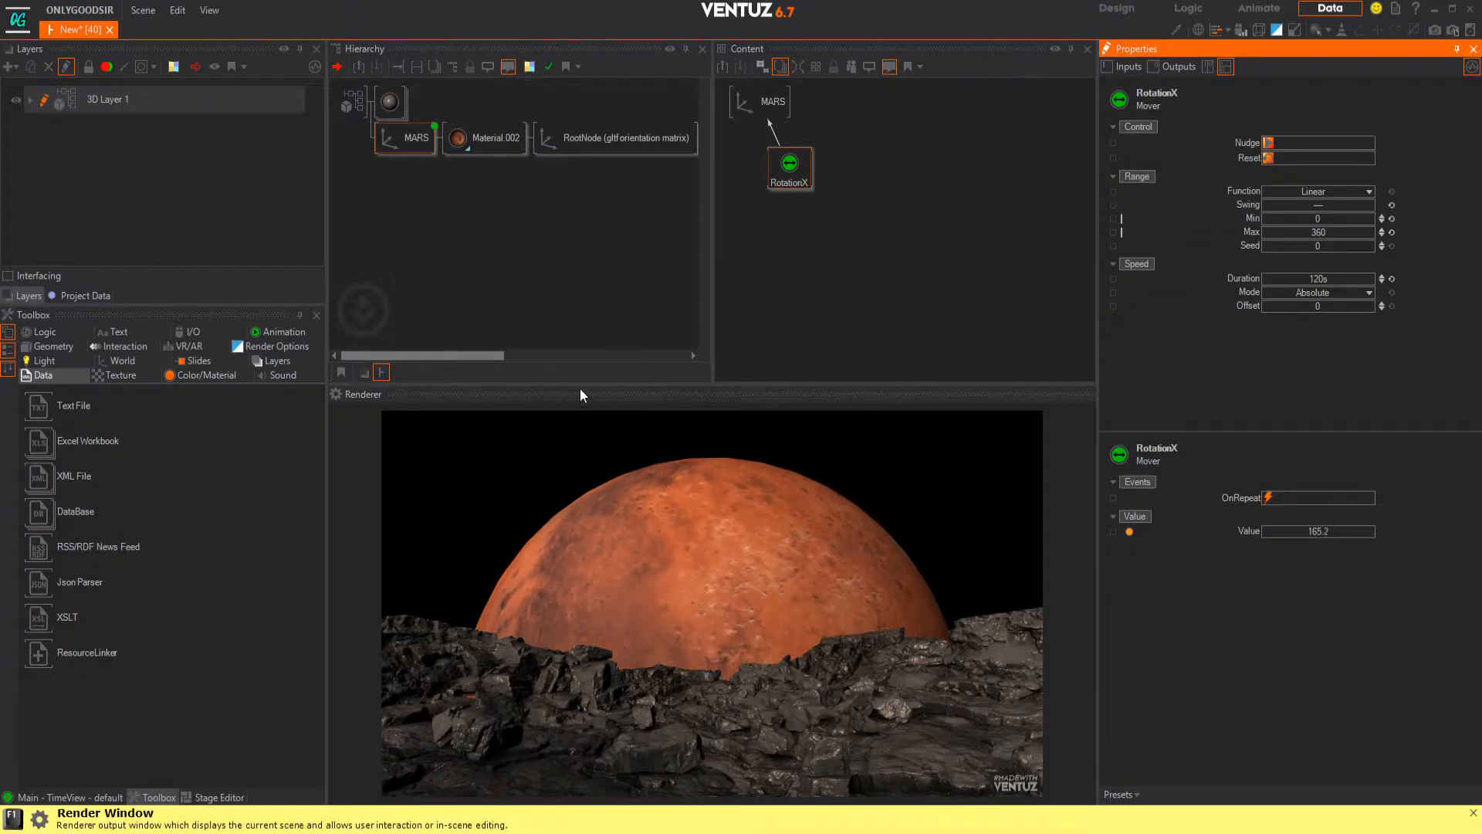
left_click(530, 229)
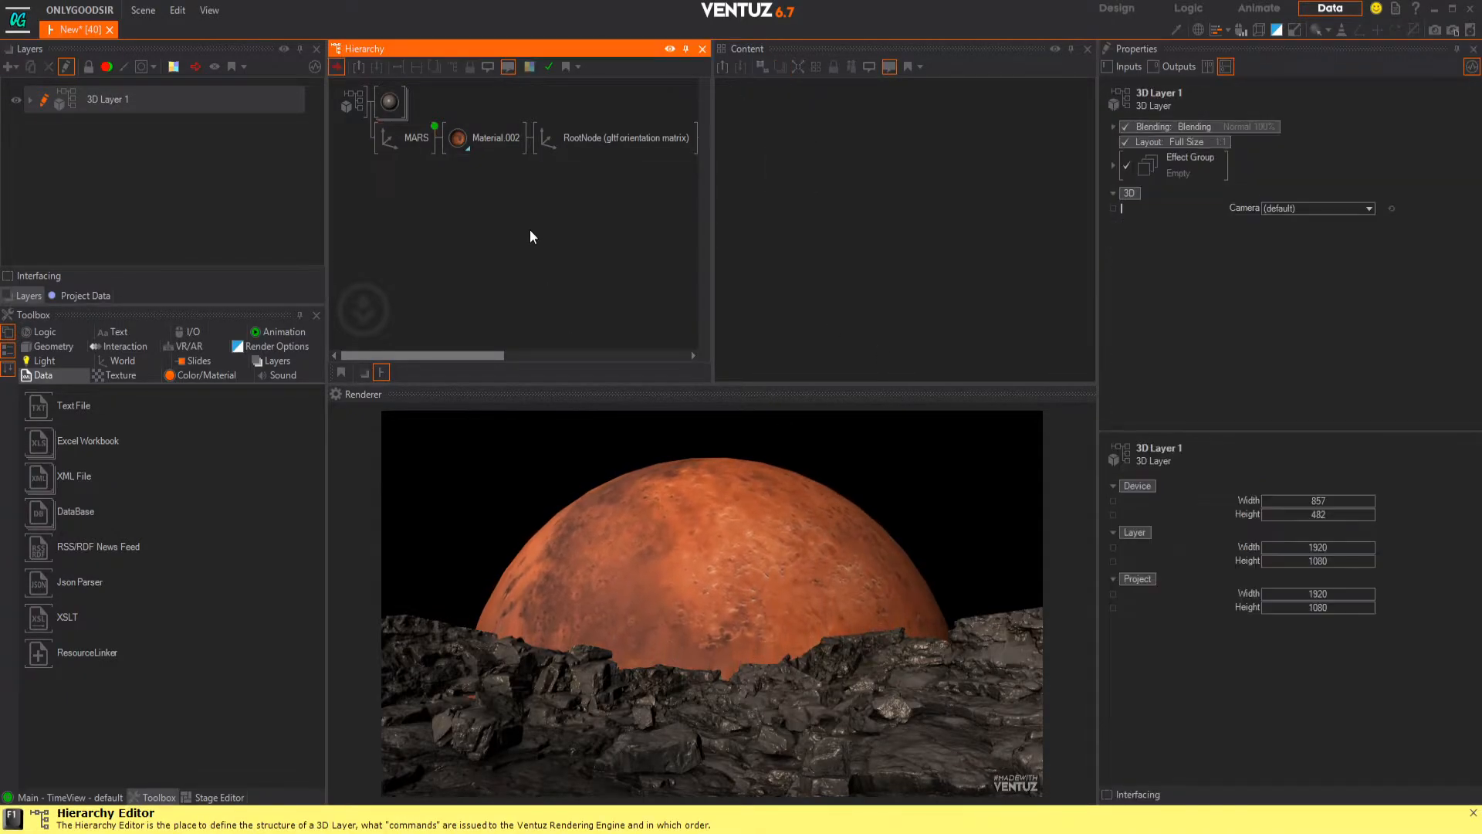
double_click(400, 225)
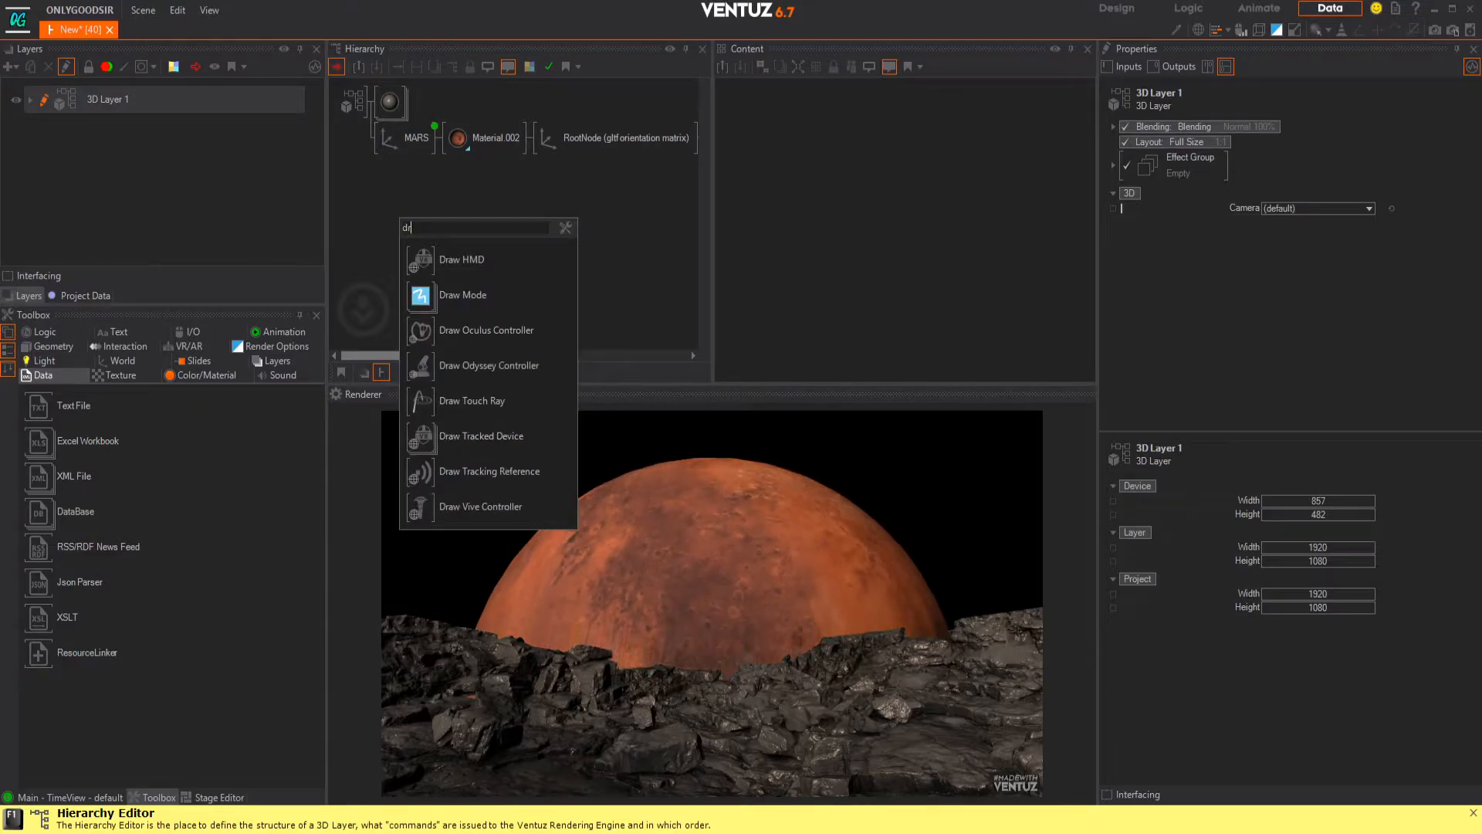
left_click(380, 275)
- Add a Directional Light at the start of the hierarchy, above the rocks and MARS, with pitch 8.2 and yaw 19
left_click(43, 360)
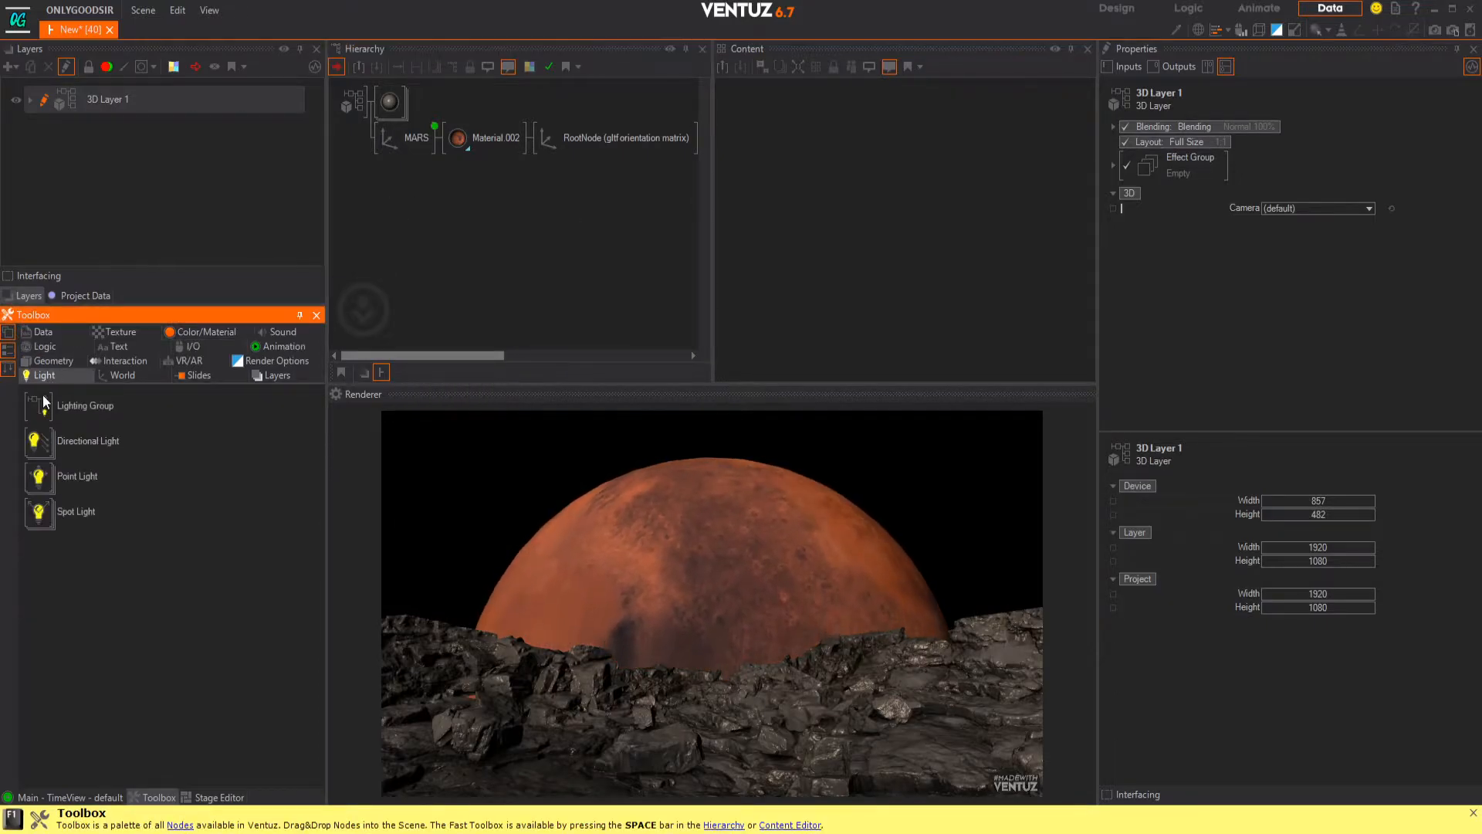
left_click_drag(372, 105, 373, 105)
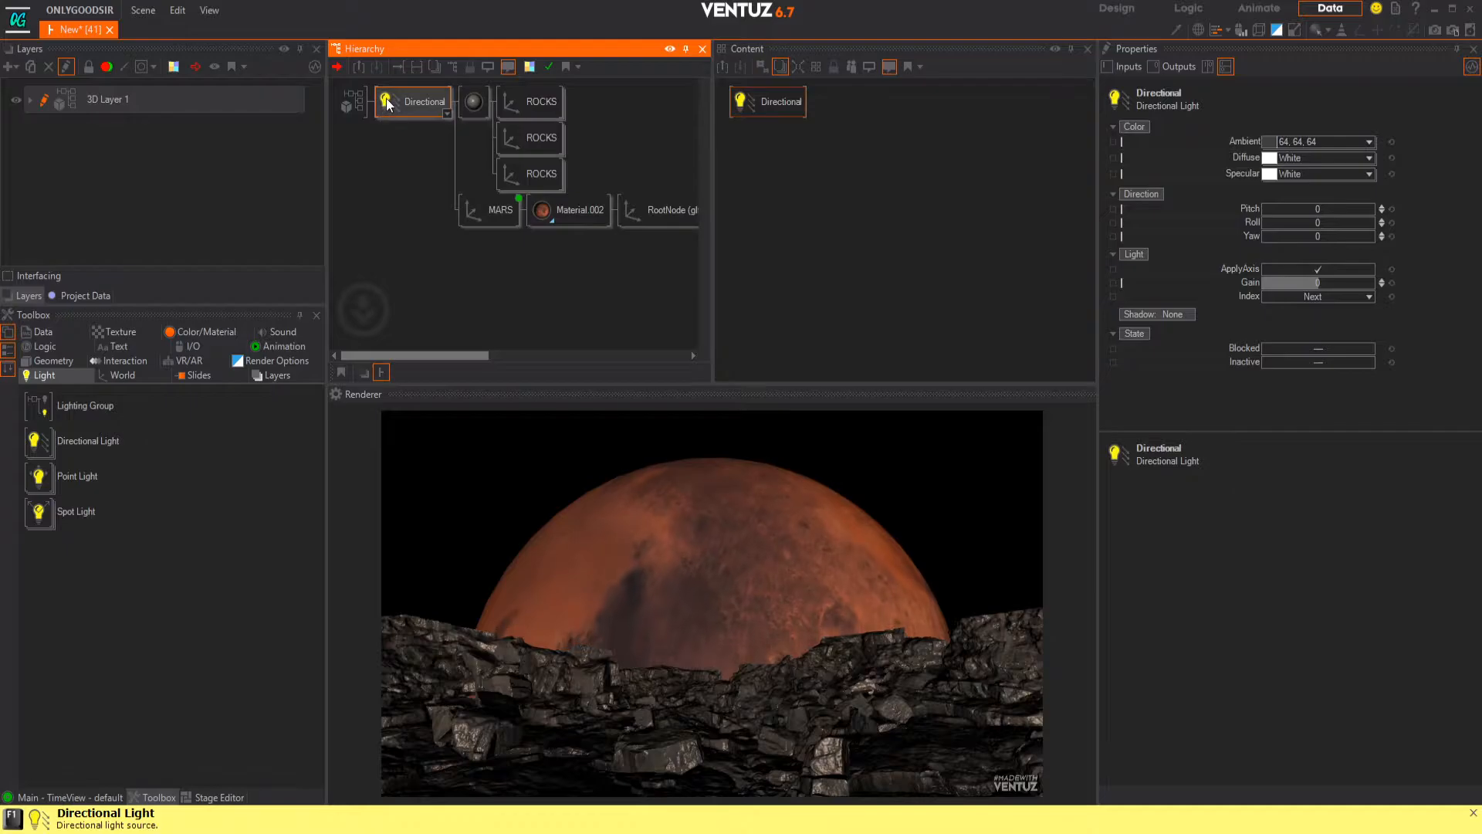
mouse_move(1323, 207)
left_mouse_down()
mouse_move(1363, 207)
mouse_move(1302, 211)
left_mouse_up()
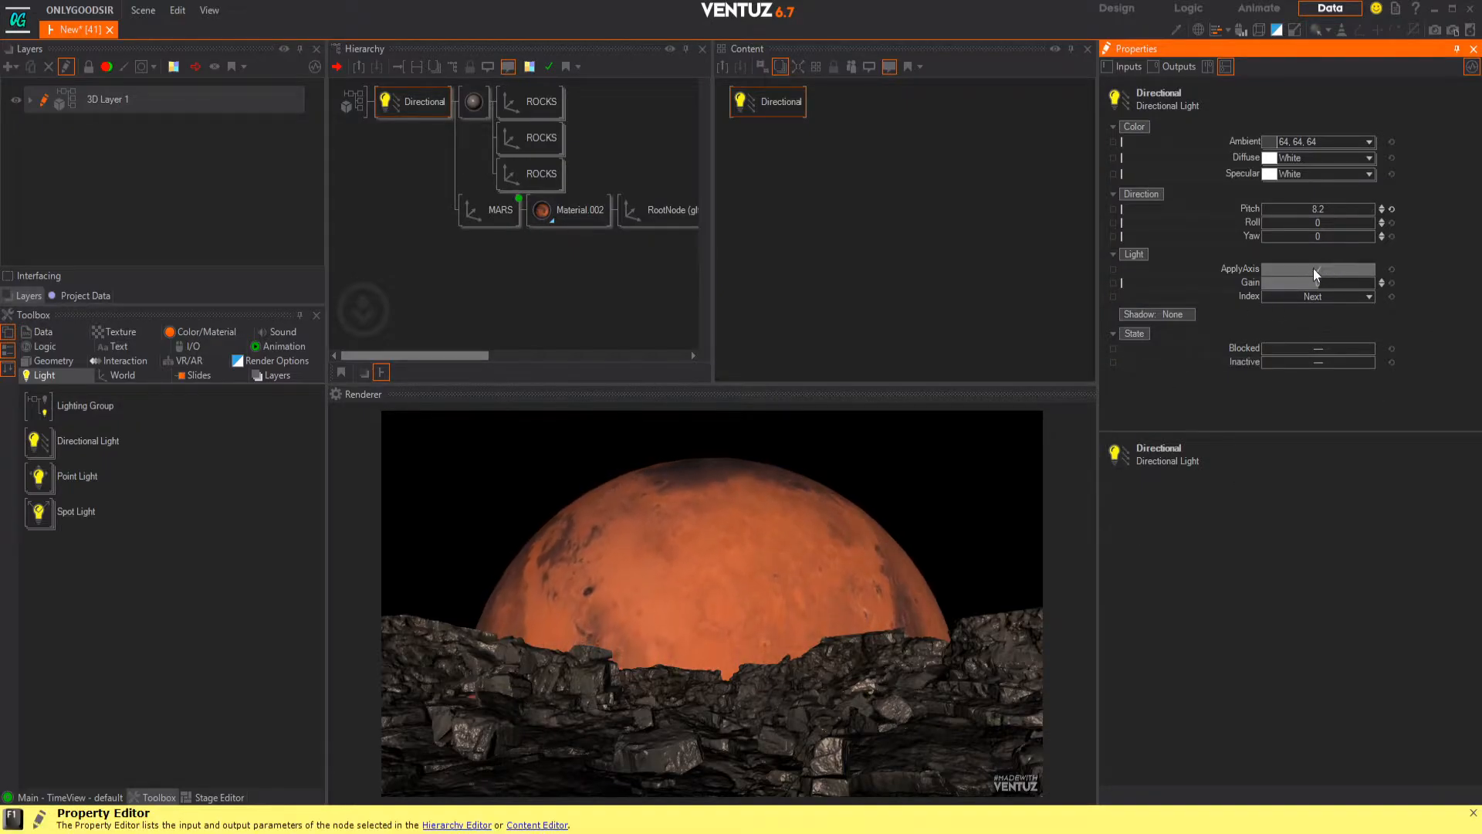
left_click_drag(1329, 237, 1344, 237)
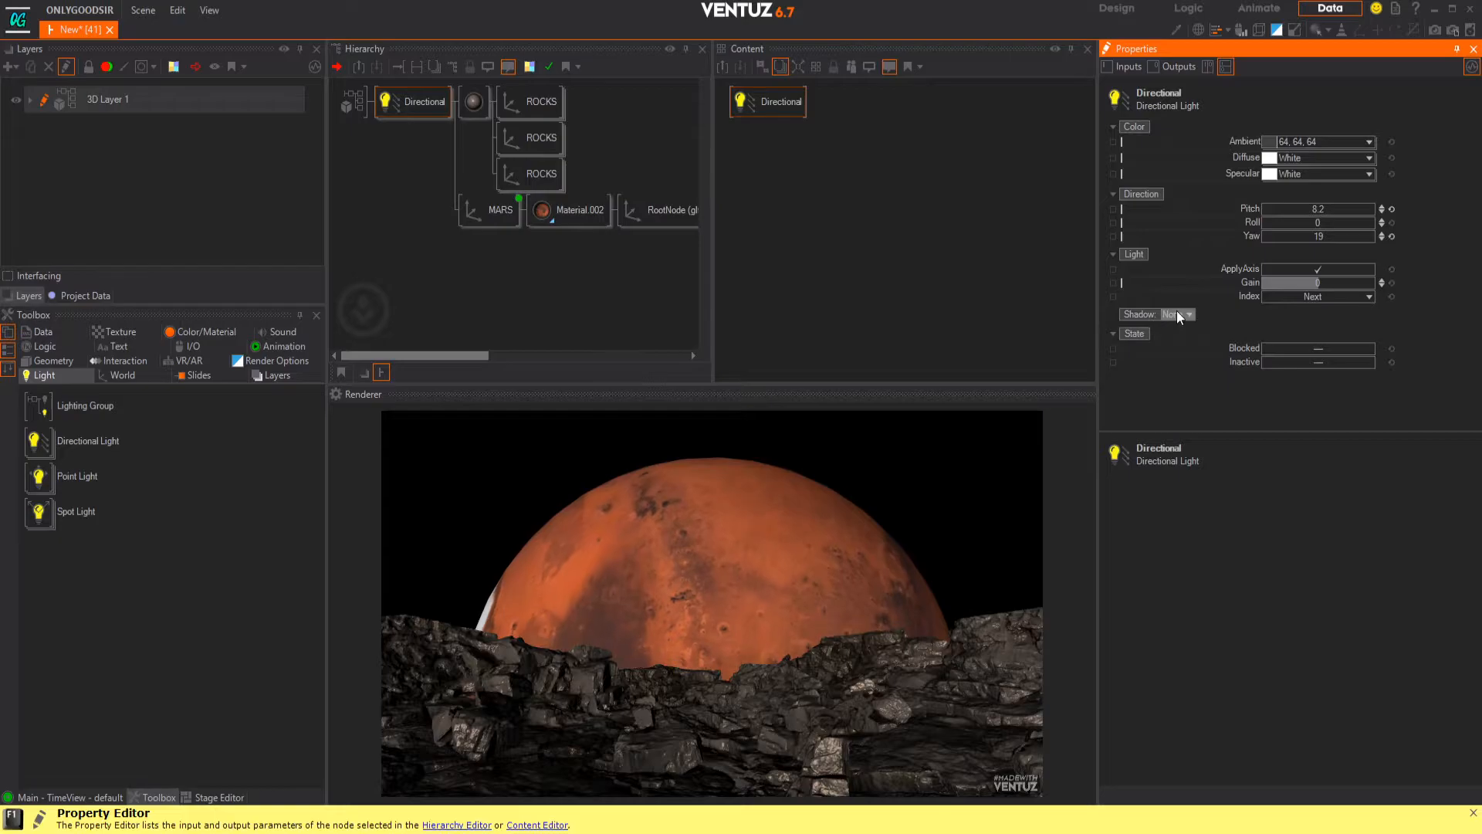
- Give the light a Shadow Map with amount 78%, resolution 4096, depth bias 0.1032 and slope bias 0.0337, and set its pitch to 17.2
left_click(1174, 315)
left_click(1158, 349)
scroll(1288, 346, "down", 2)
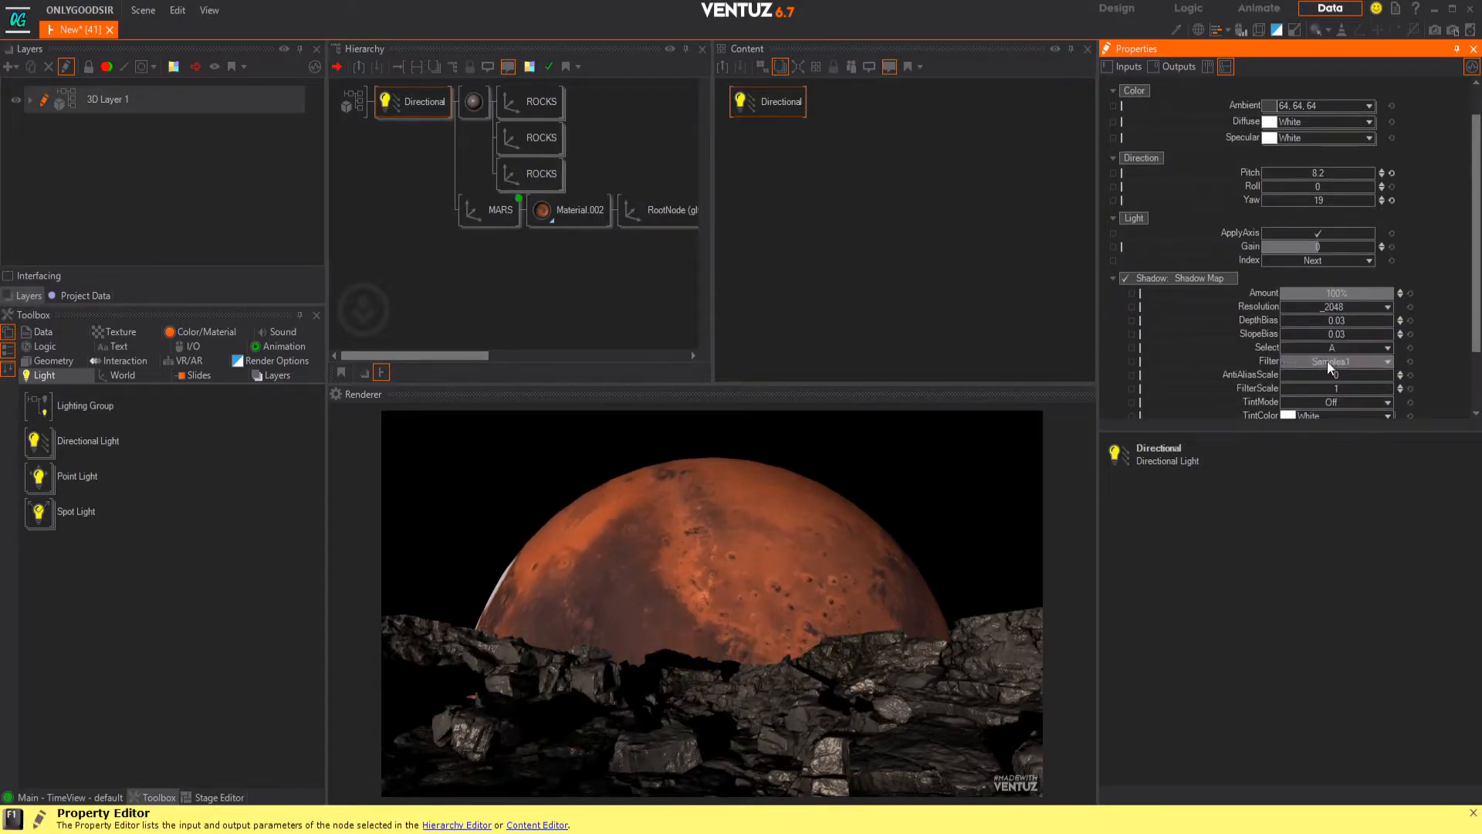
scroll(1391, 368, "down", 2)
mouse_move(1351, 285)
left_mouse_down()
mouse_move(1391, 283)
mouse_move(1394, 299)
mouse_move(1364, 300)
left_mouse_up()
left_click(1363, 270)
left_click(1348, 412)
scroll(1405, 288, "up", 3)
mouse_move(1354, 327)
left_mouse_down()
mouse_move(1311, 328)
mouse_move(1366, 325)
left_mouse_up()
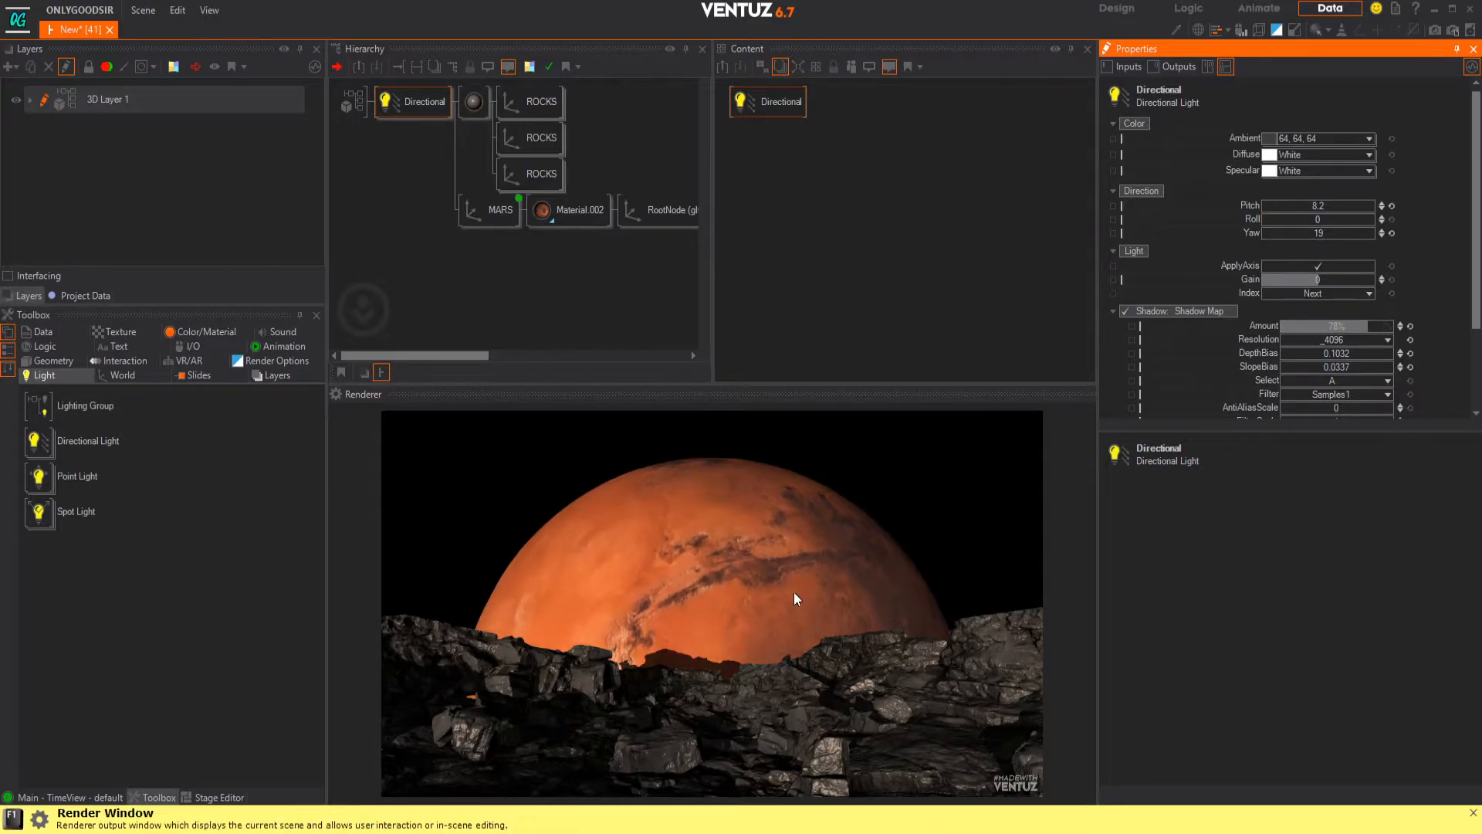
left_click_drag(1326, 207, 1329, 206)
middle_click_drag(509, 264, 503, 270)
- Save the scene under the new name LOOP7
left_click(143, 10)
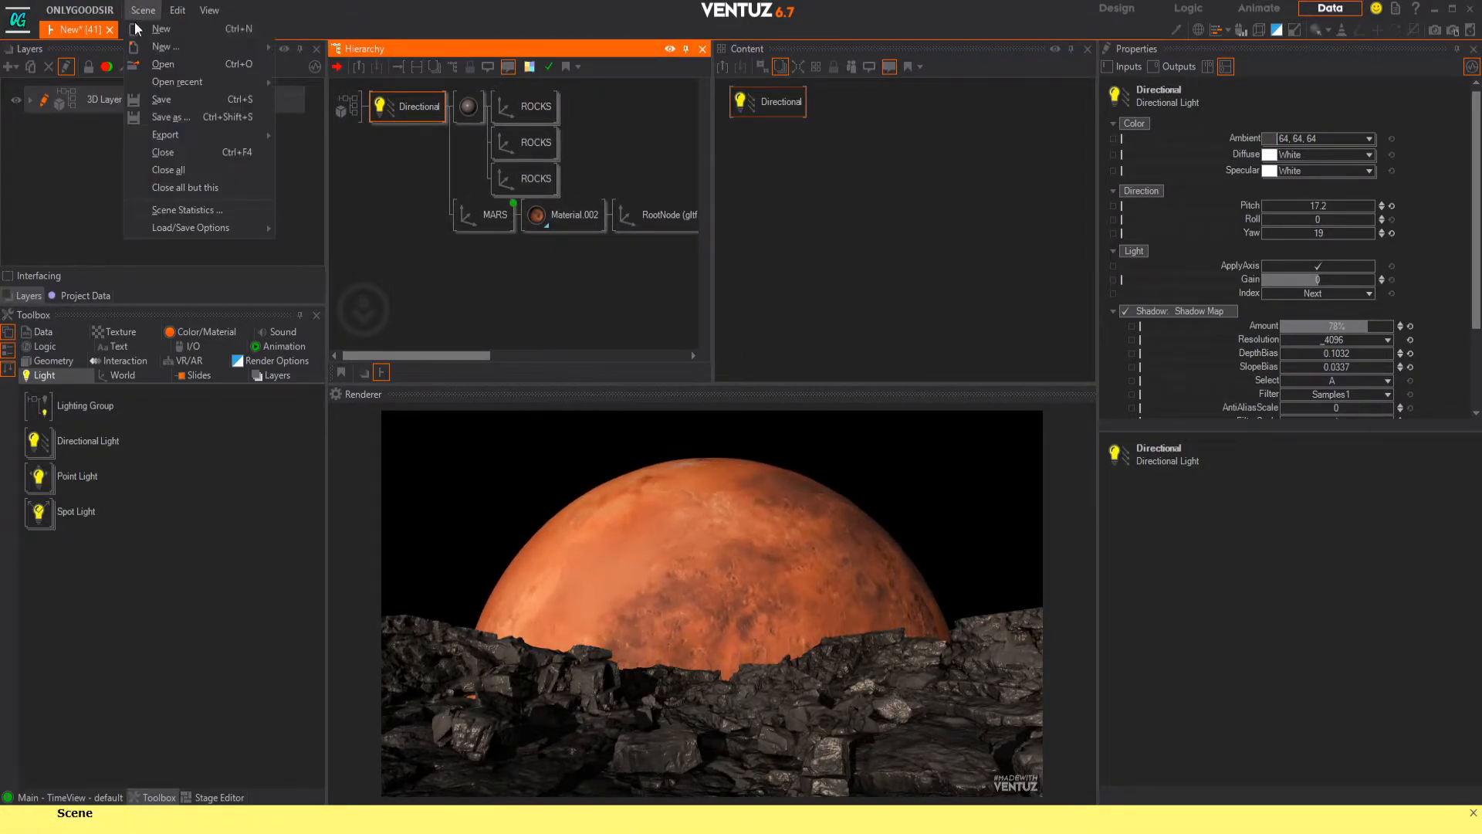
left_click(190, 122)
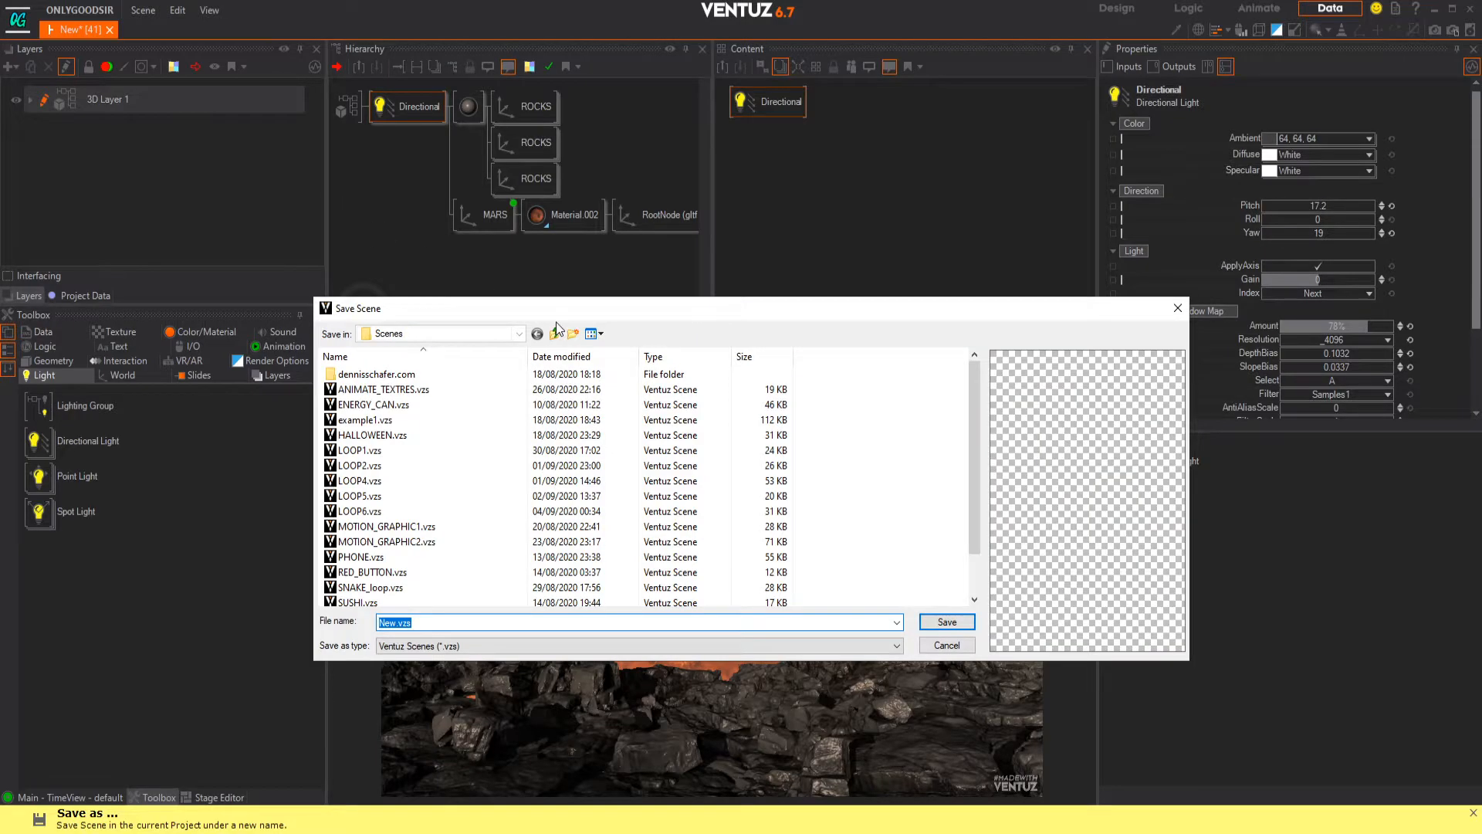
type("LOOP7")
key("Return")
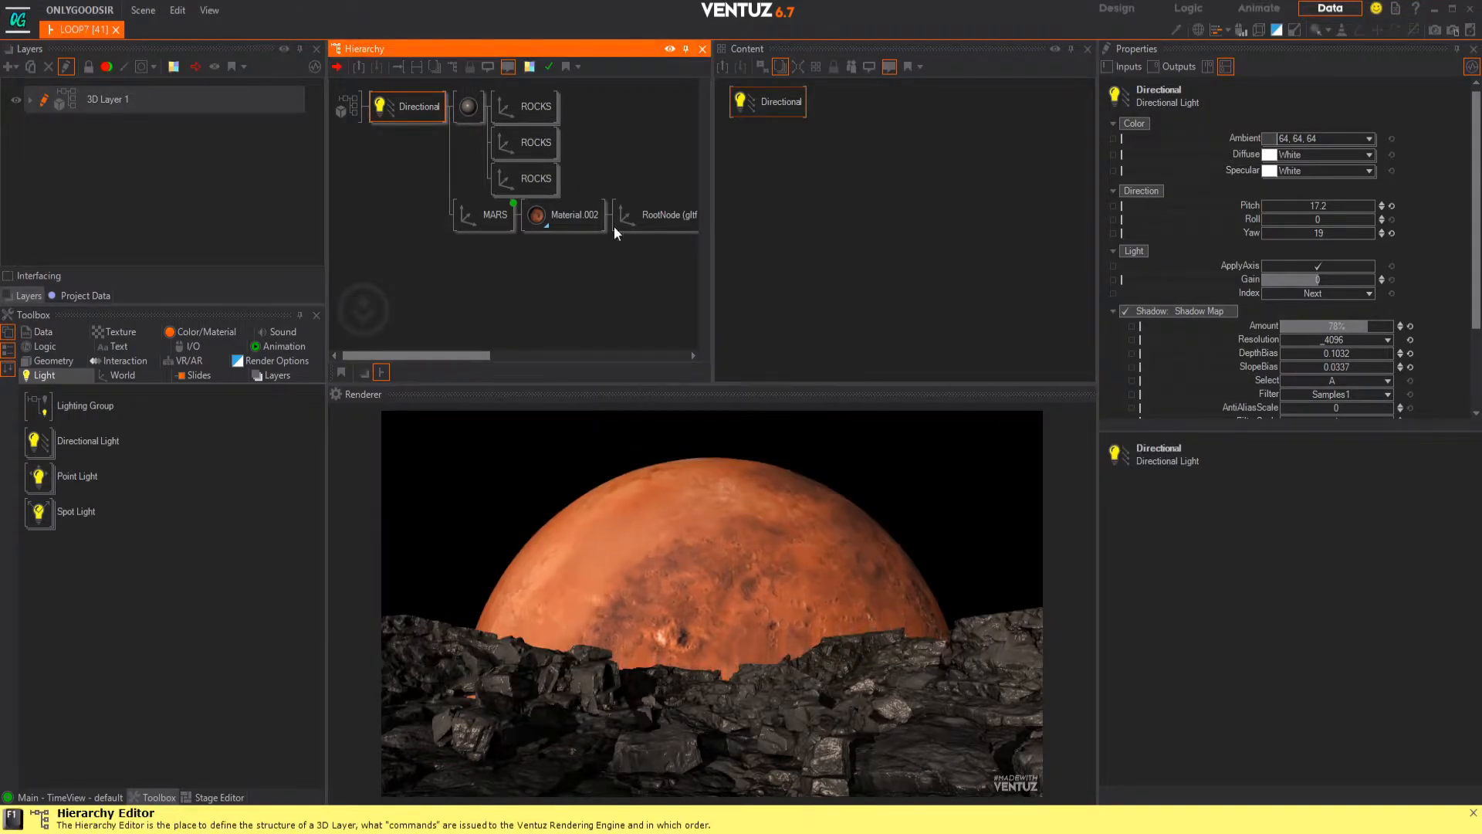
- Lower the MARS axis to position Y -49.6
left_click(441, 264)
middle_click(403, 116)
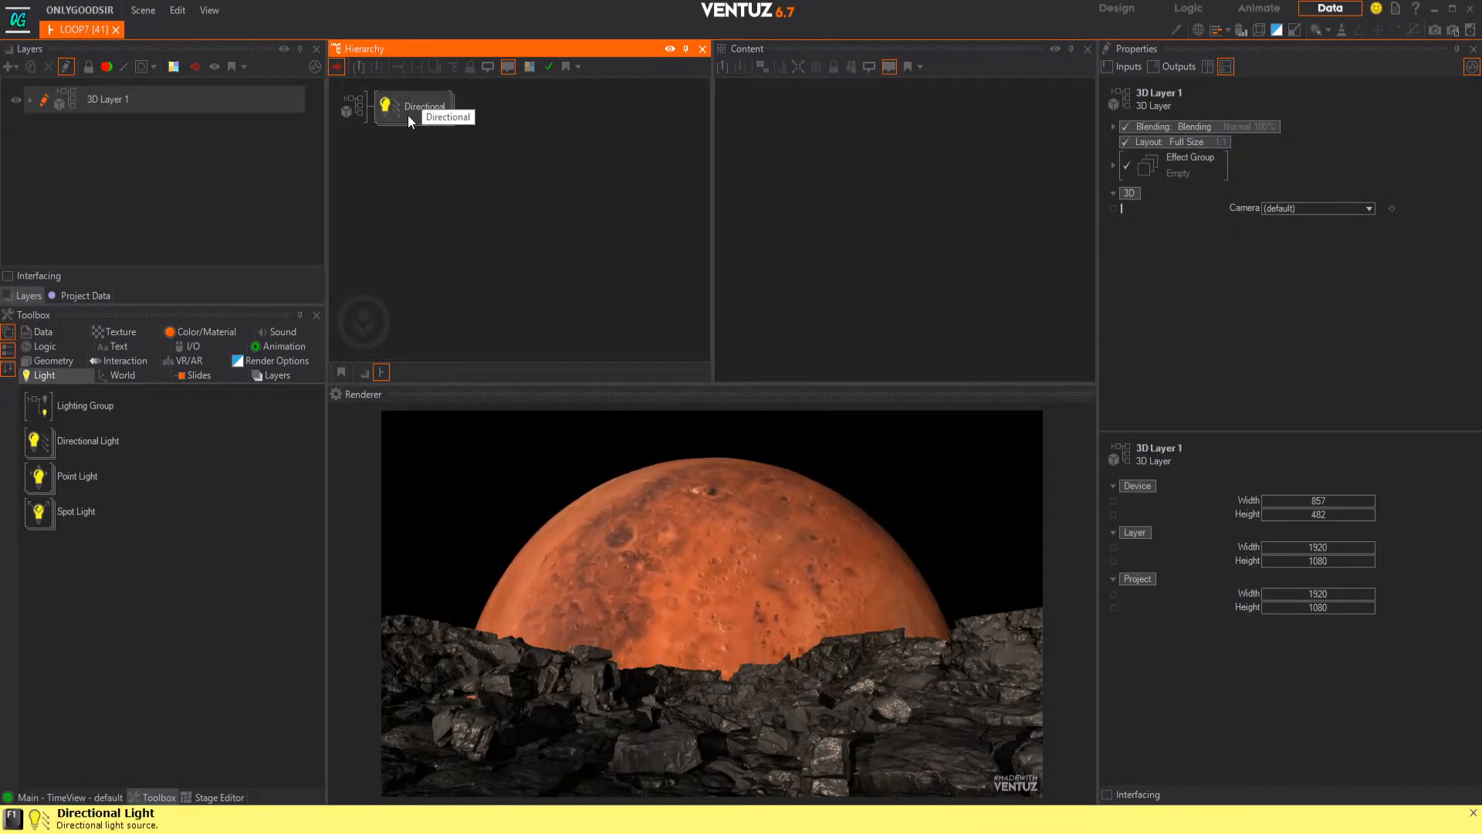
middle_click(399, 108)
left_click(479, 210)
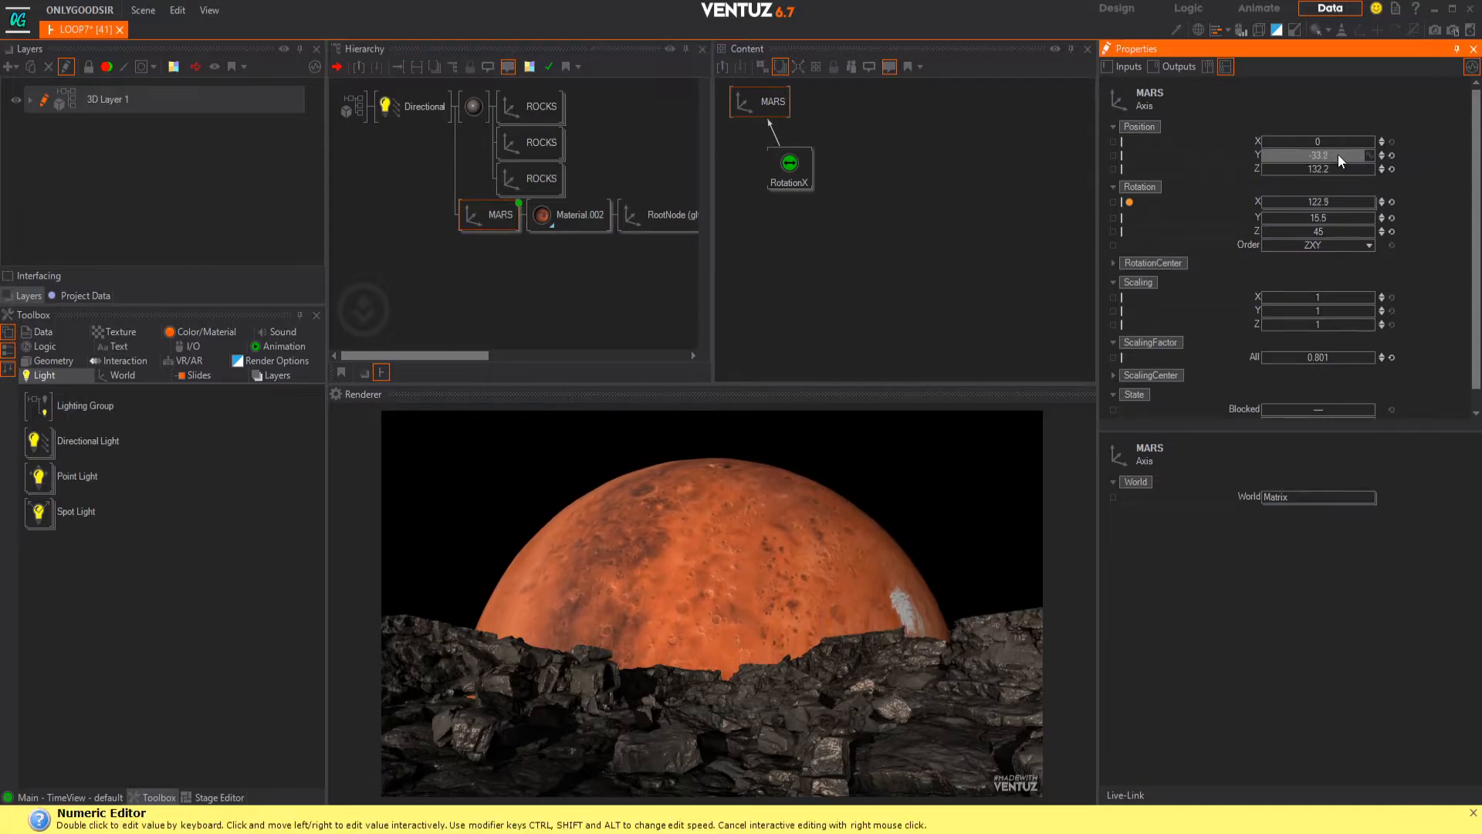
left_click_drag(1287, 152, 1254, 152)
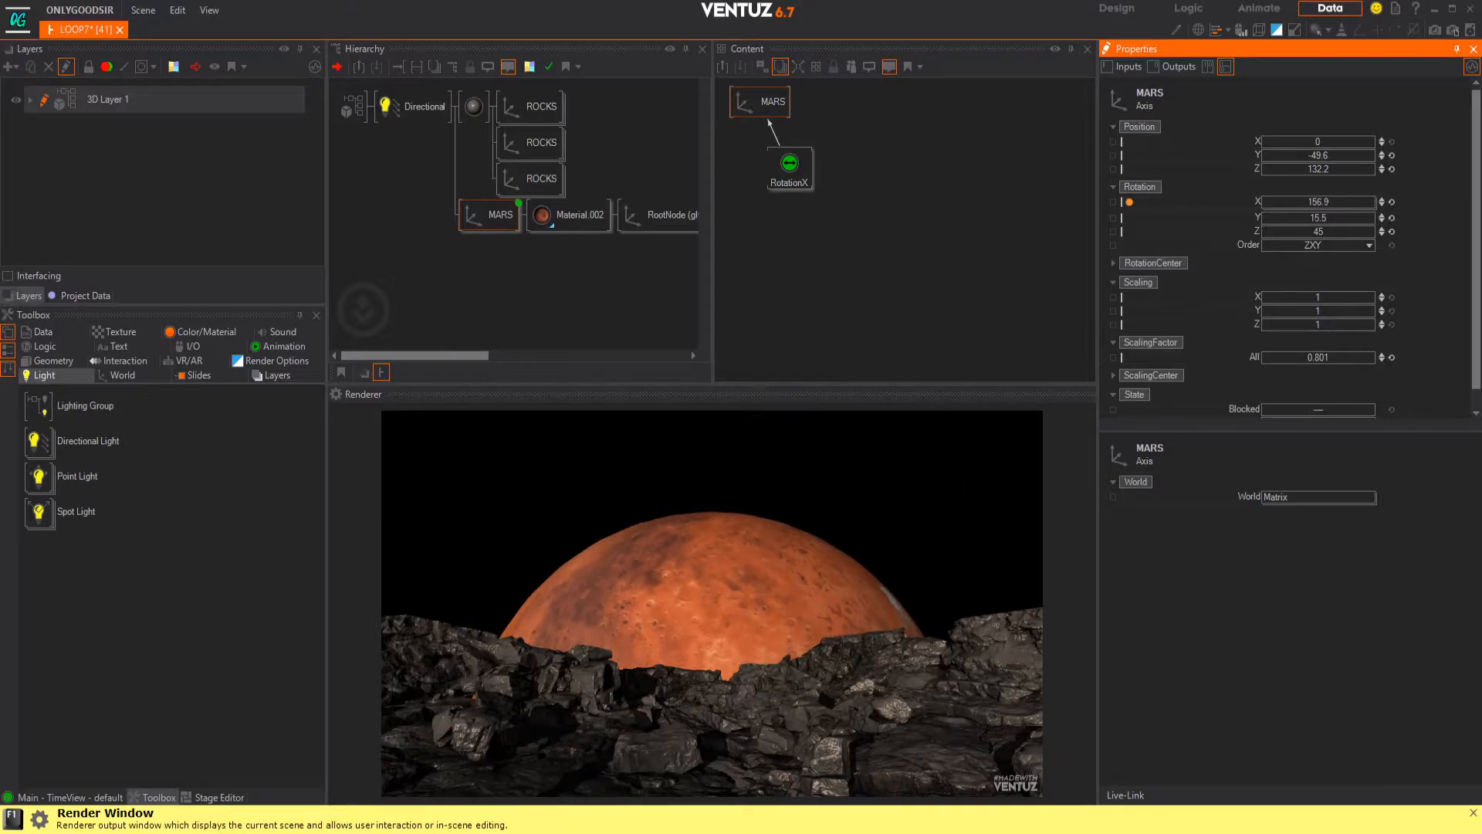
- Import scene.gltf from the assets lava folder into the hierarchy under the Directional light, below MARS
key("alt+Tab")
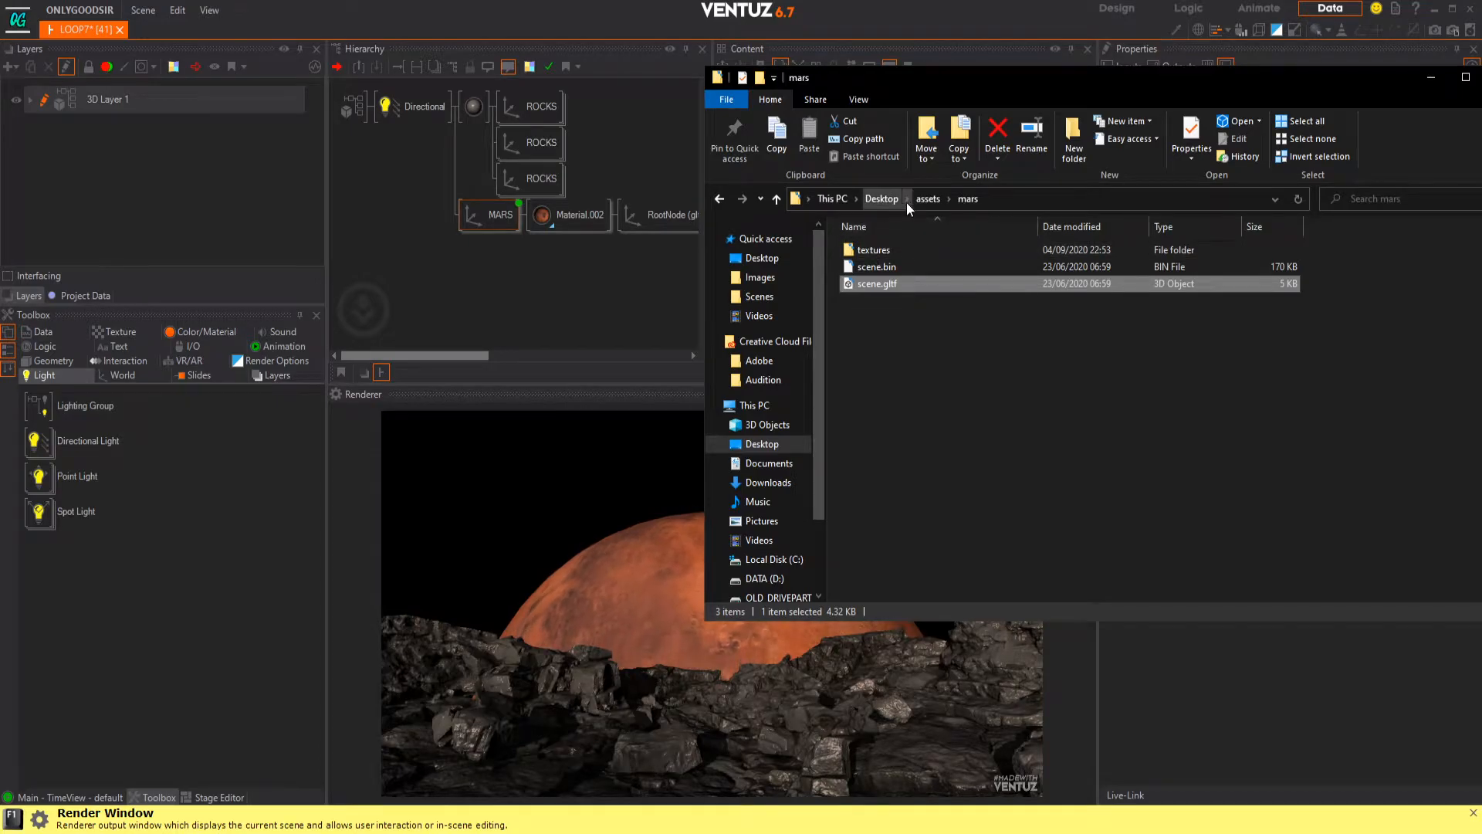
left_click(926, 199)
double_click(877, 245)
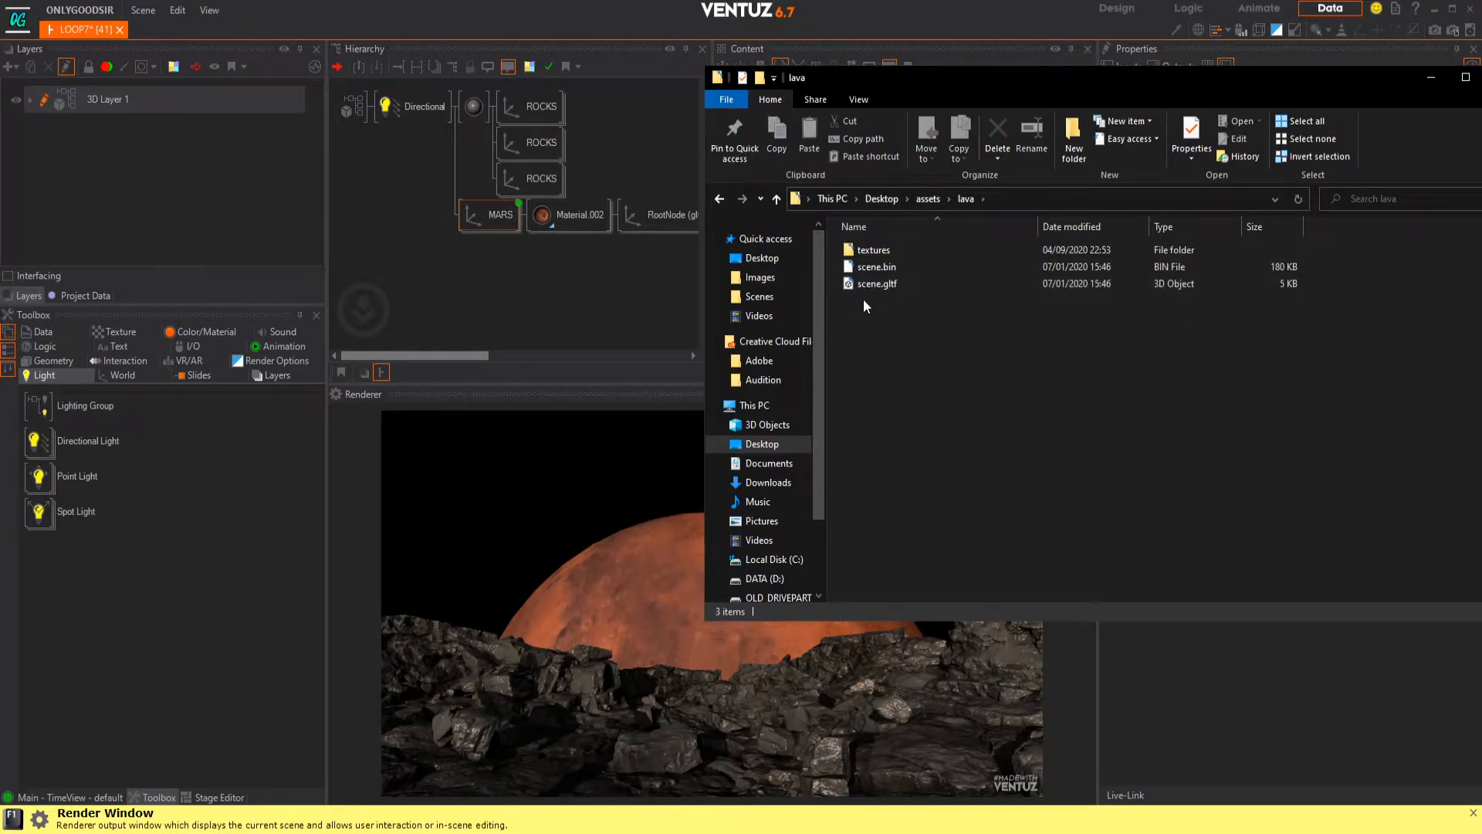
left_click_drag(890, 286, 480, 257)
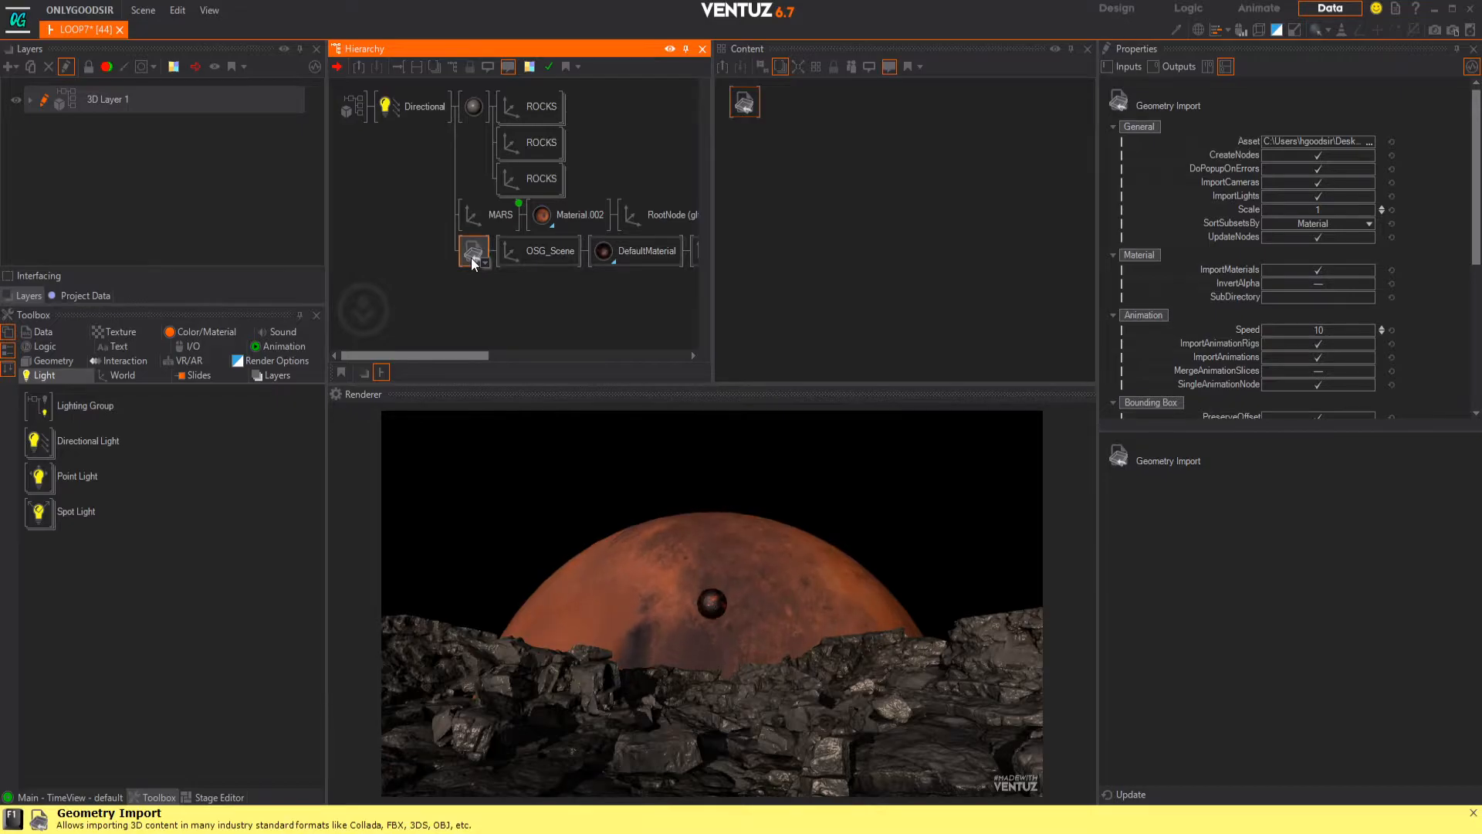
- Delete the Geometry Import node and set the OSG_Scene axis to scaling 16.2, position Y 21.9 and Z -7, and rotation X -45.2
key("Delete")
left_click(473, 254)
left_click_drag(1332, 354, 1424, 353)
left_click_drag(1322, 156, 1243, 164)
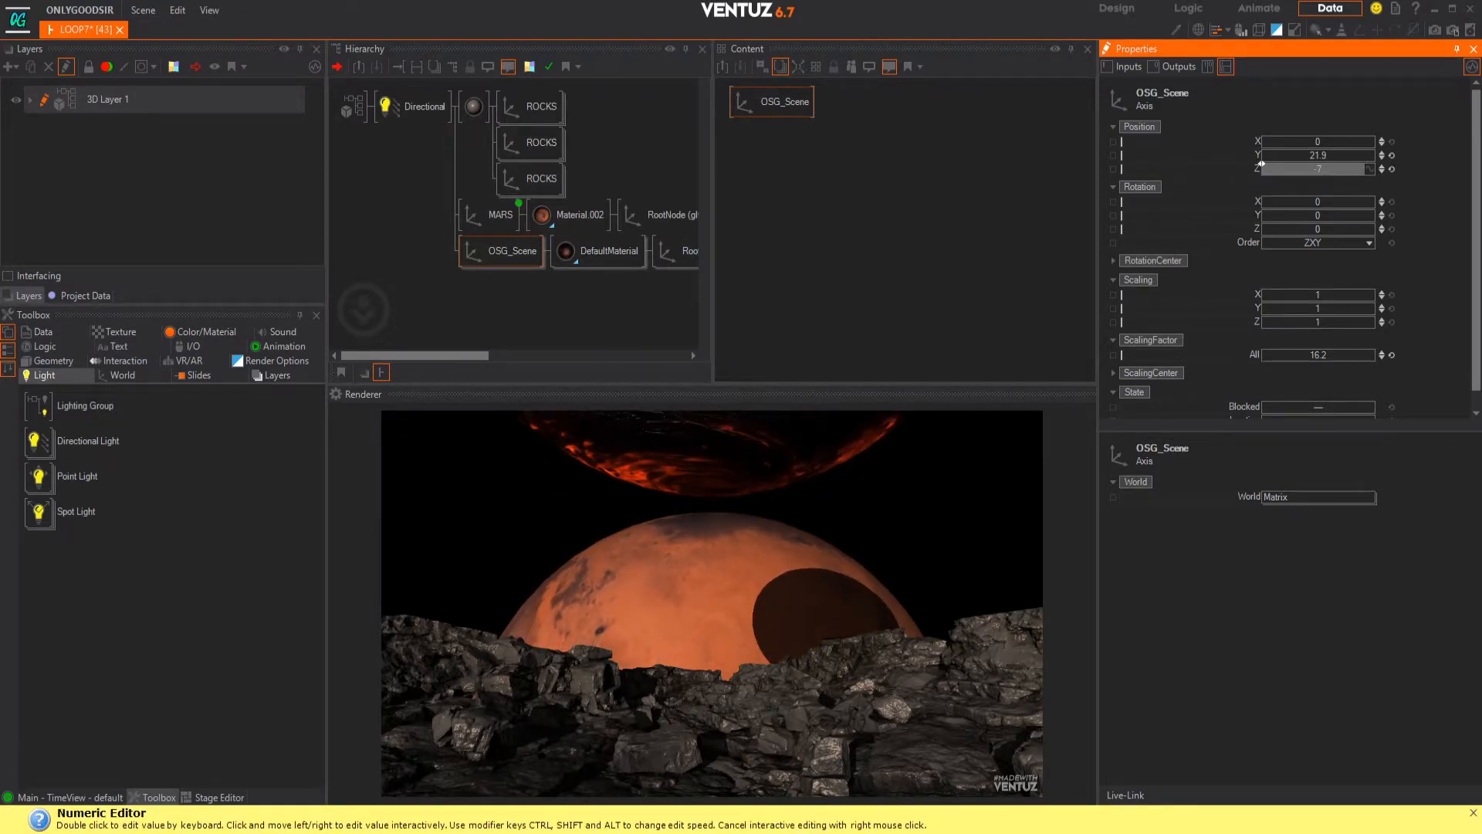
left_click_drag(1316, 202, 1268, 199)
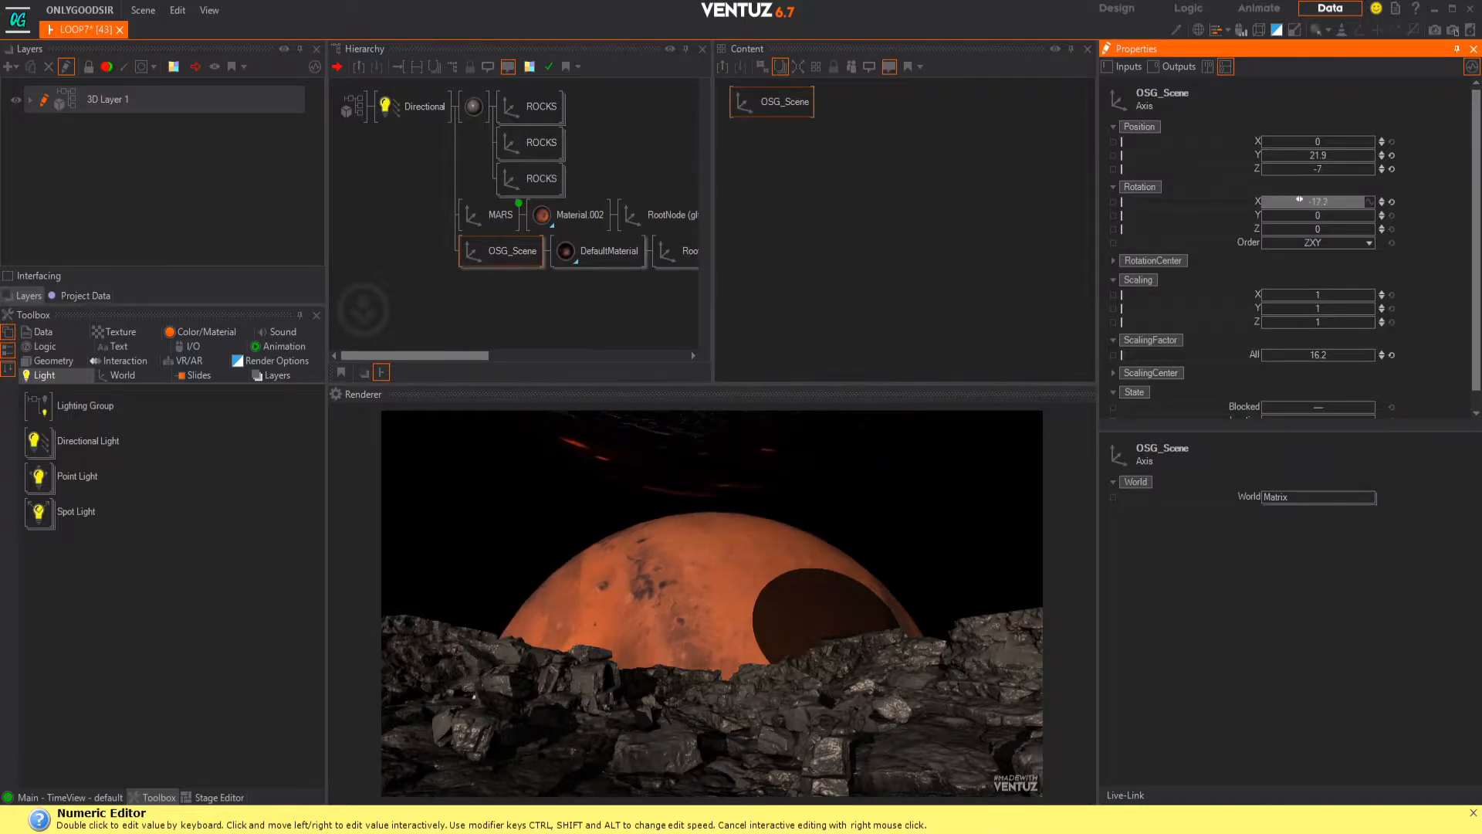
left_click_drag(1262, 196, 1259, 197)
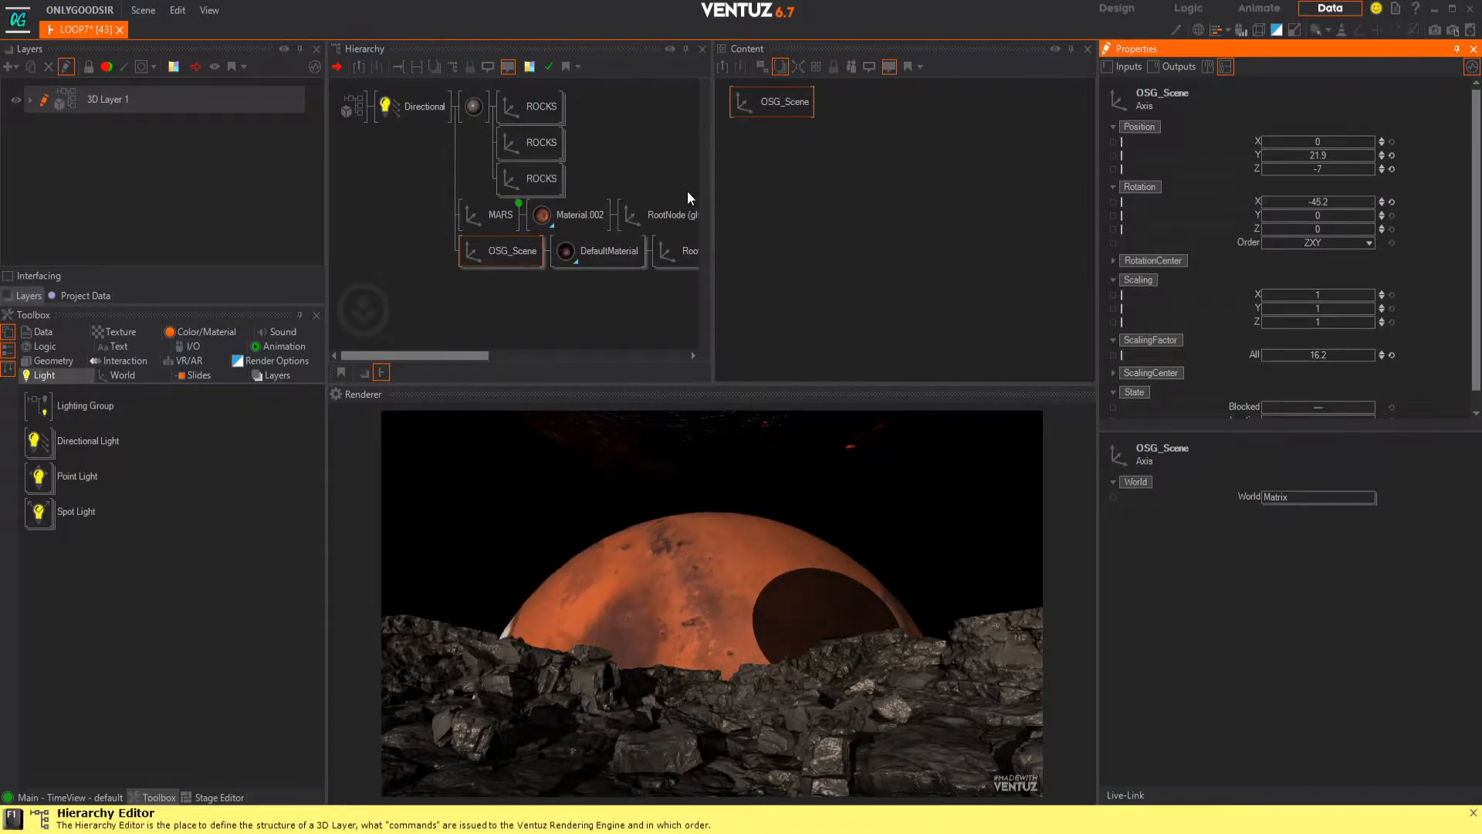
- Show OSG_Scene together with MARS and bind its X rotation to the RotationX mover
left_click(480, 257)
left_click(486, 219, "ctrl")
left_click(836, 162)
left_click_drag(765, 94, 874, 101)
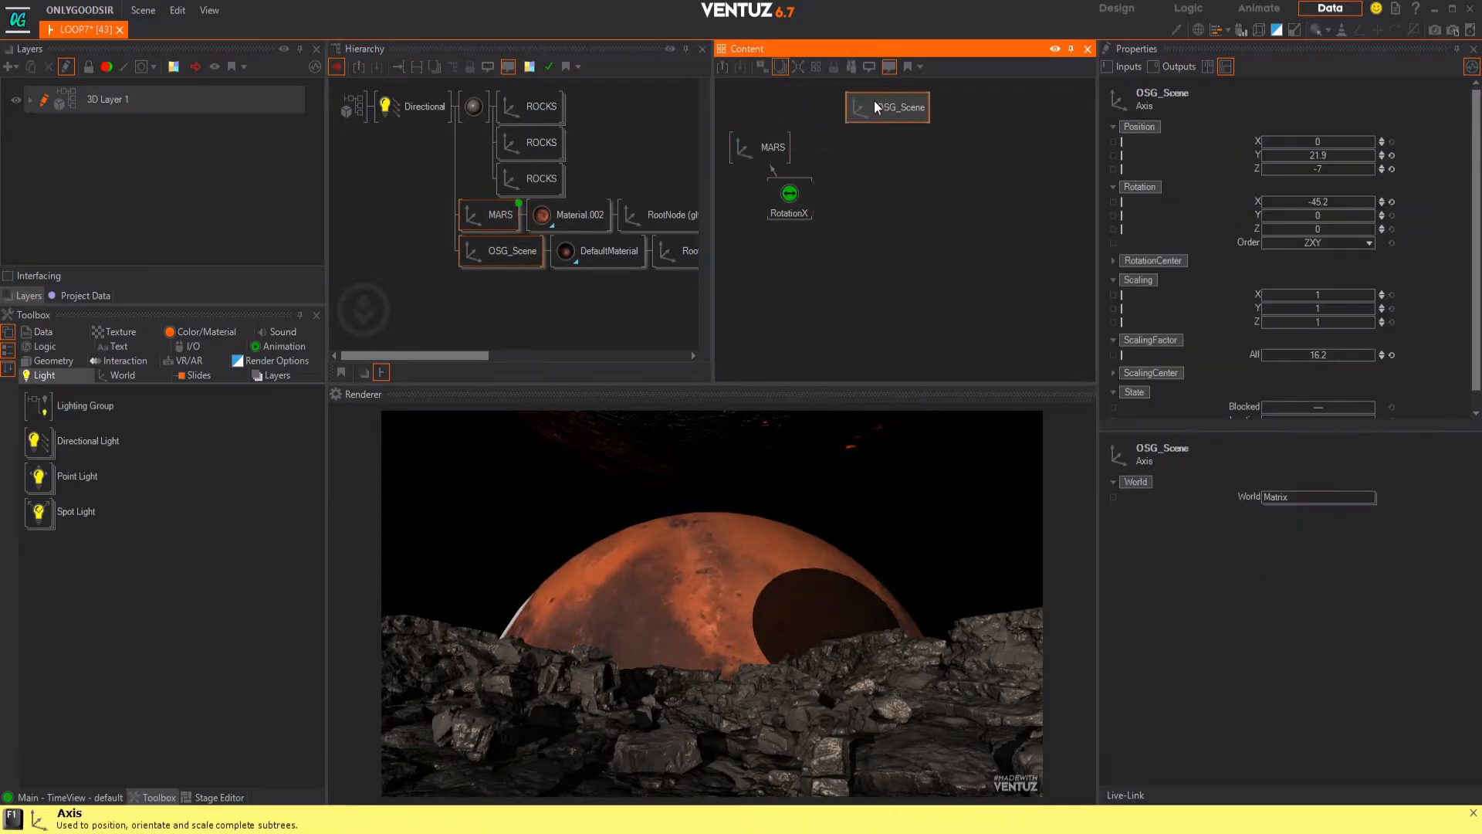
left_click_drag(1252, 201, 795, 205)
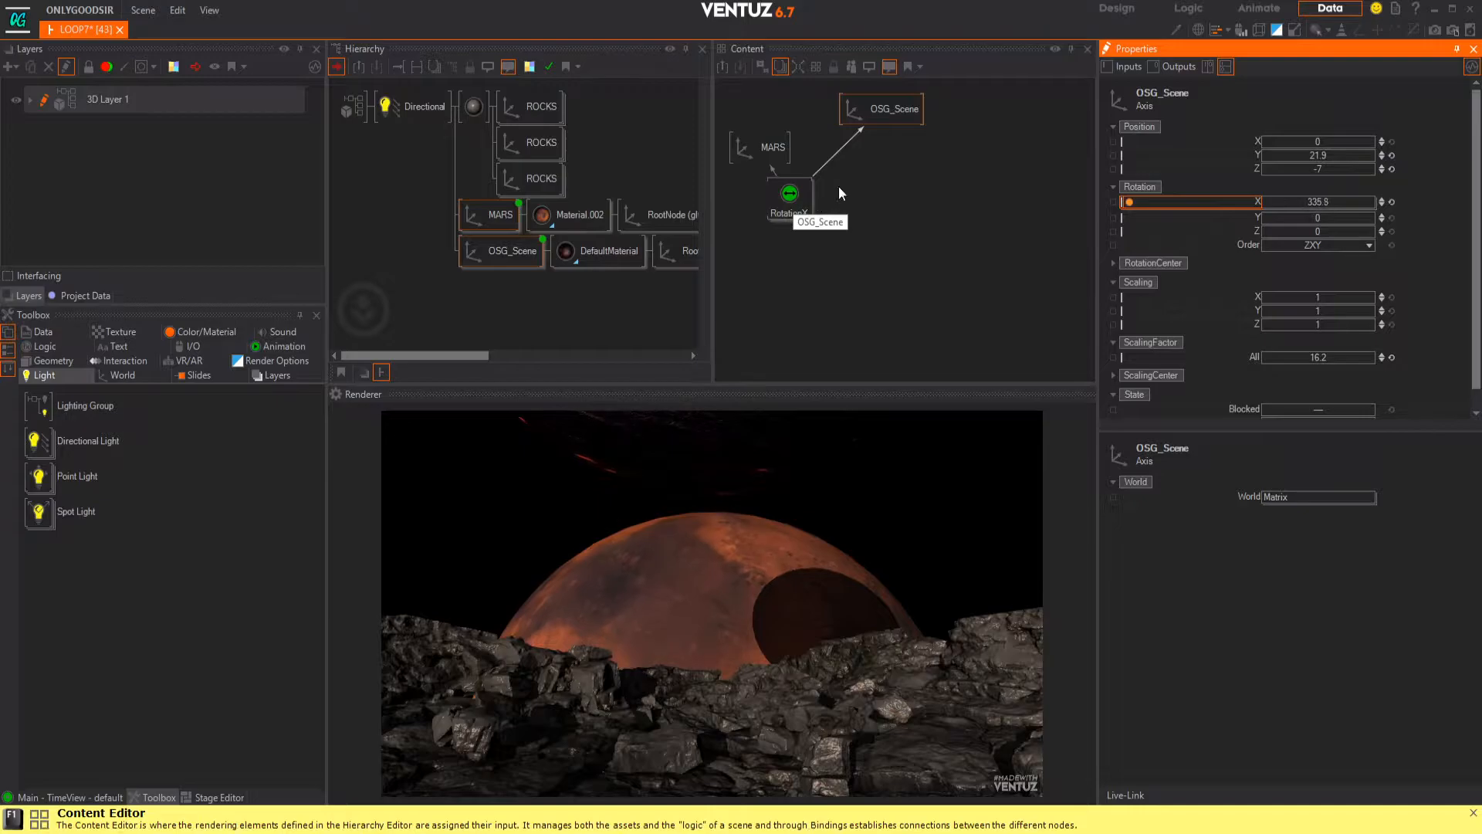
- Insert an Invert node between the RotationX mover and OSG_Scene so the lava planet rotates opposite to MARS
left_click_drag(879, 111, 907, 117)
double_click(871, 216)
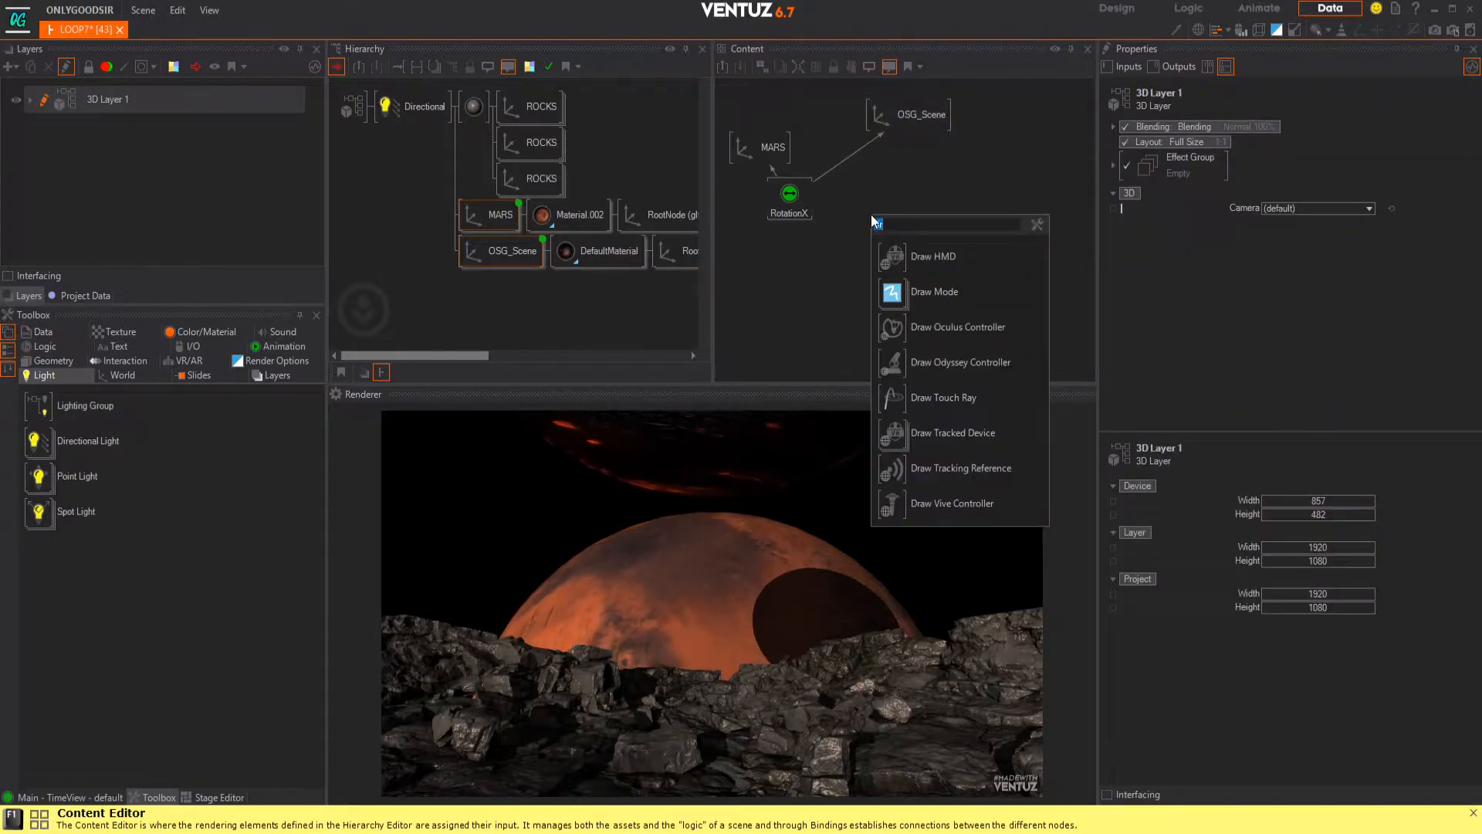
type("in")
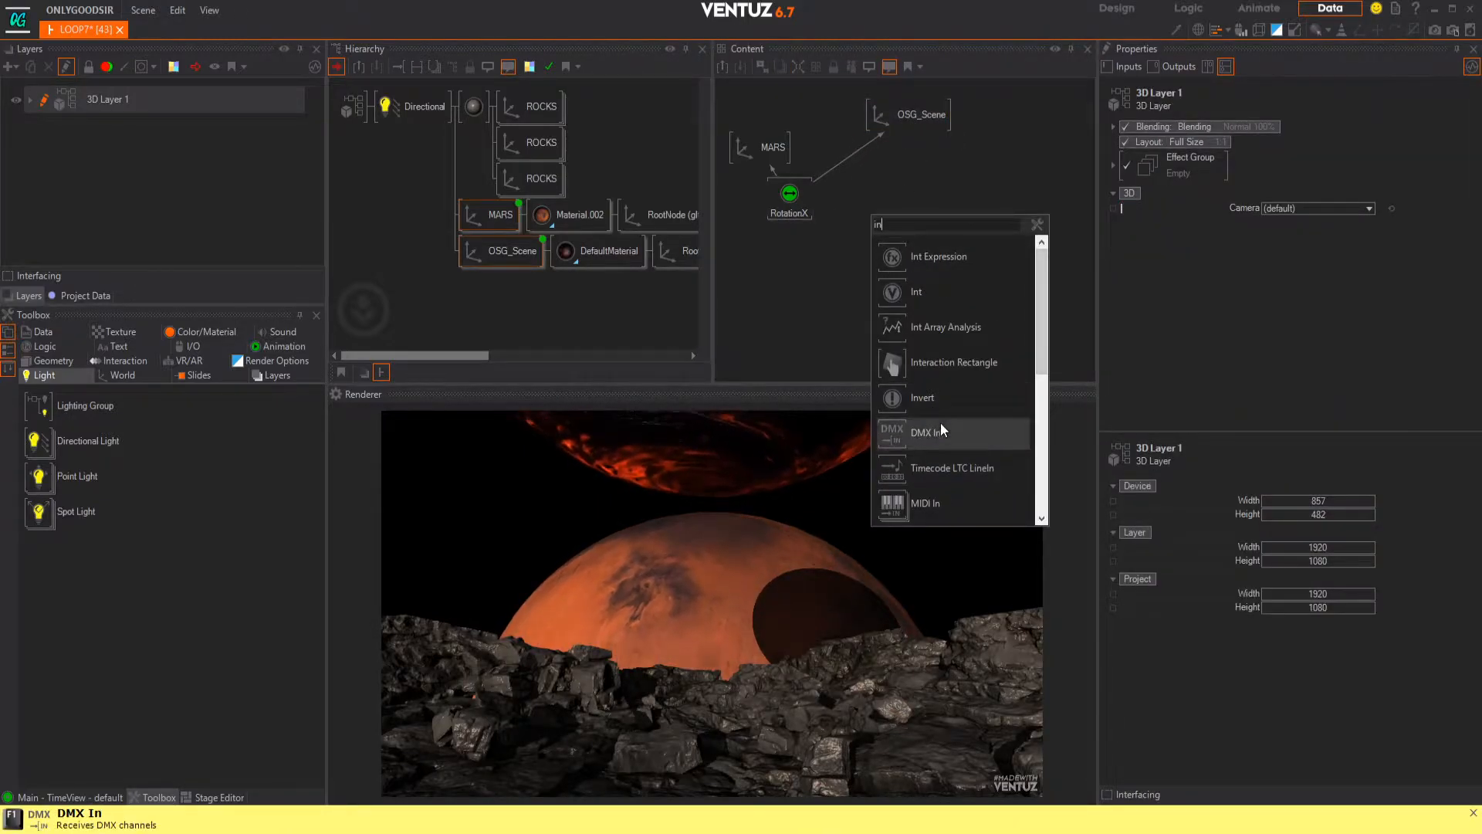
left_click_drag(893, 400, 876, 176)
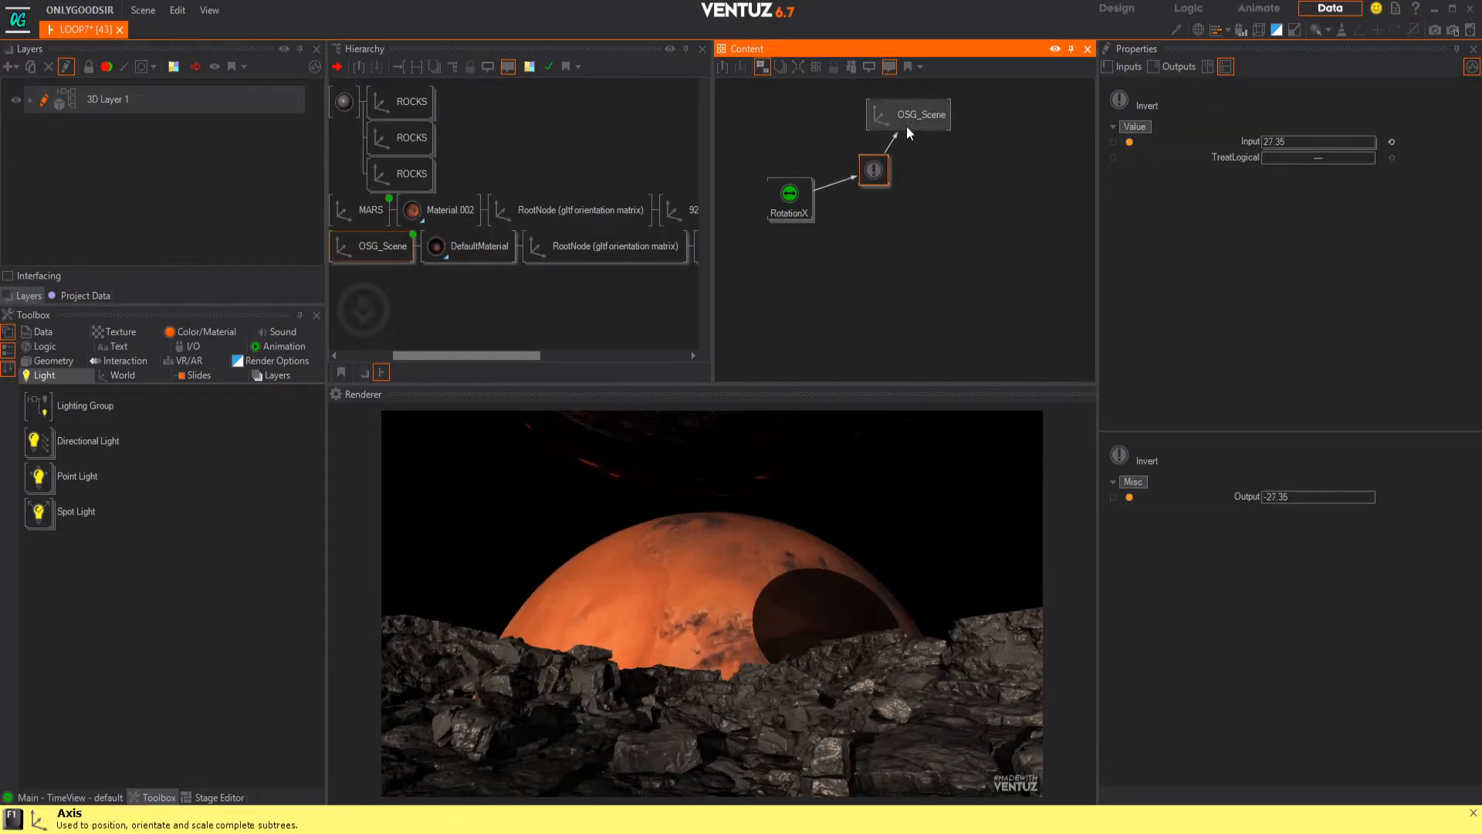
left_click(789, 195)
left_click_drag(789, 195, 801, 258)
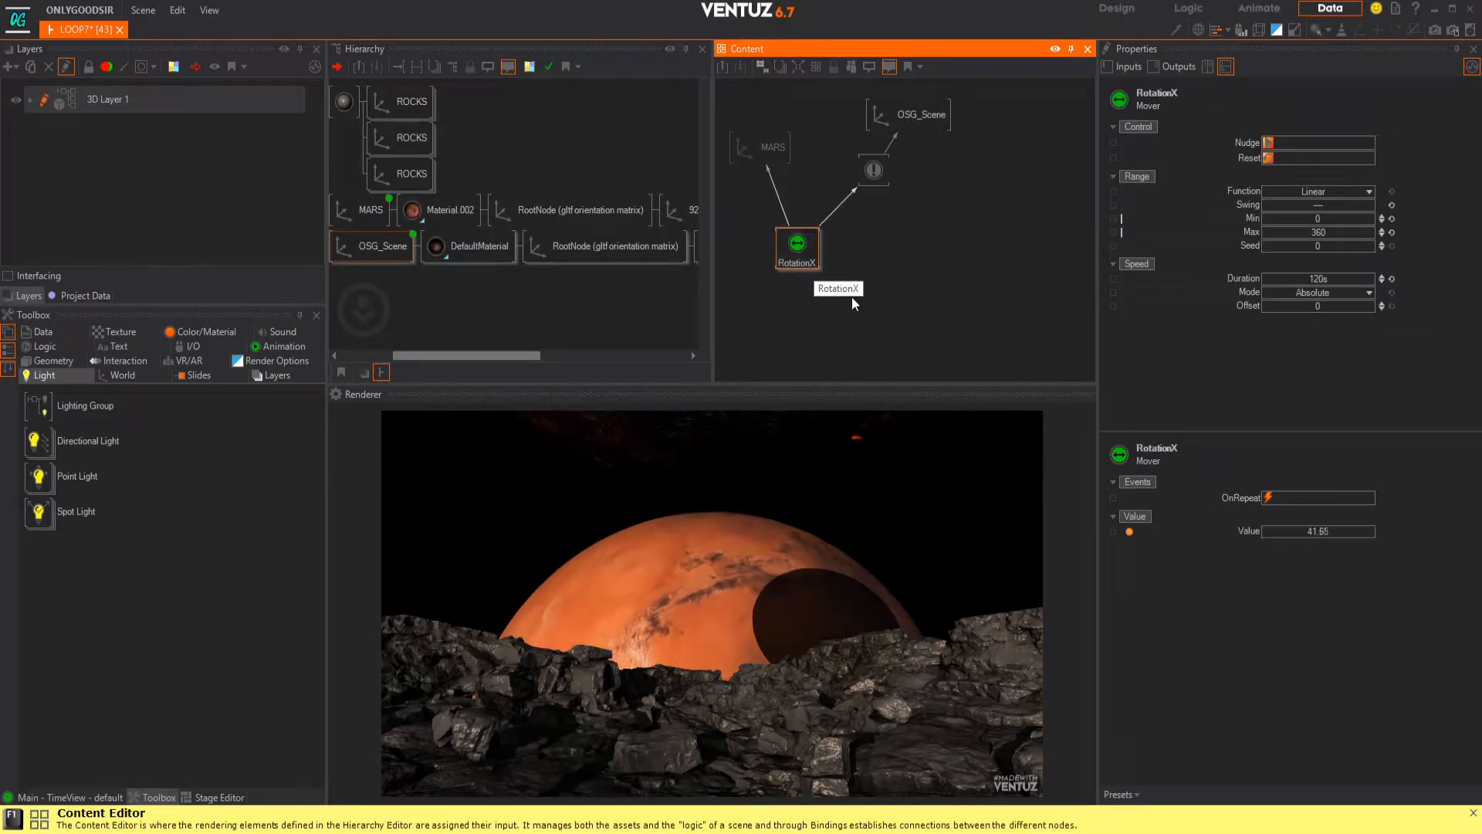
- In the lava planet's DefaultMaterial, try raising the emissive texture amount and set the Phong emissive color to 255, 255, 255 and roughness to 0.8878
left_click(463, 253)
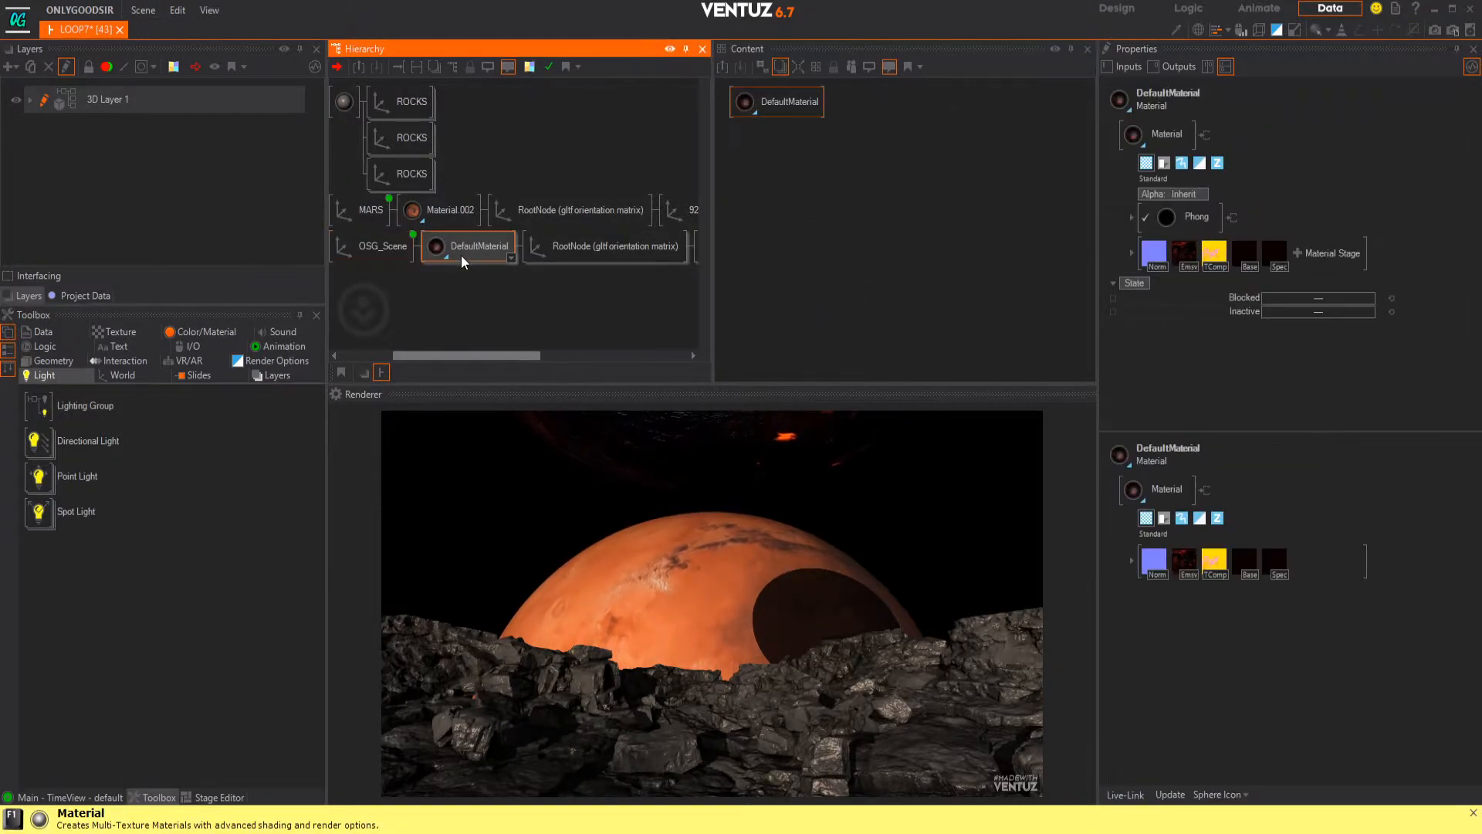
left_click(1189, 262)
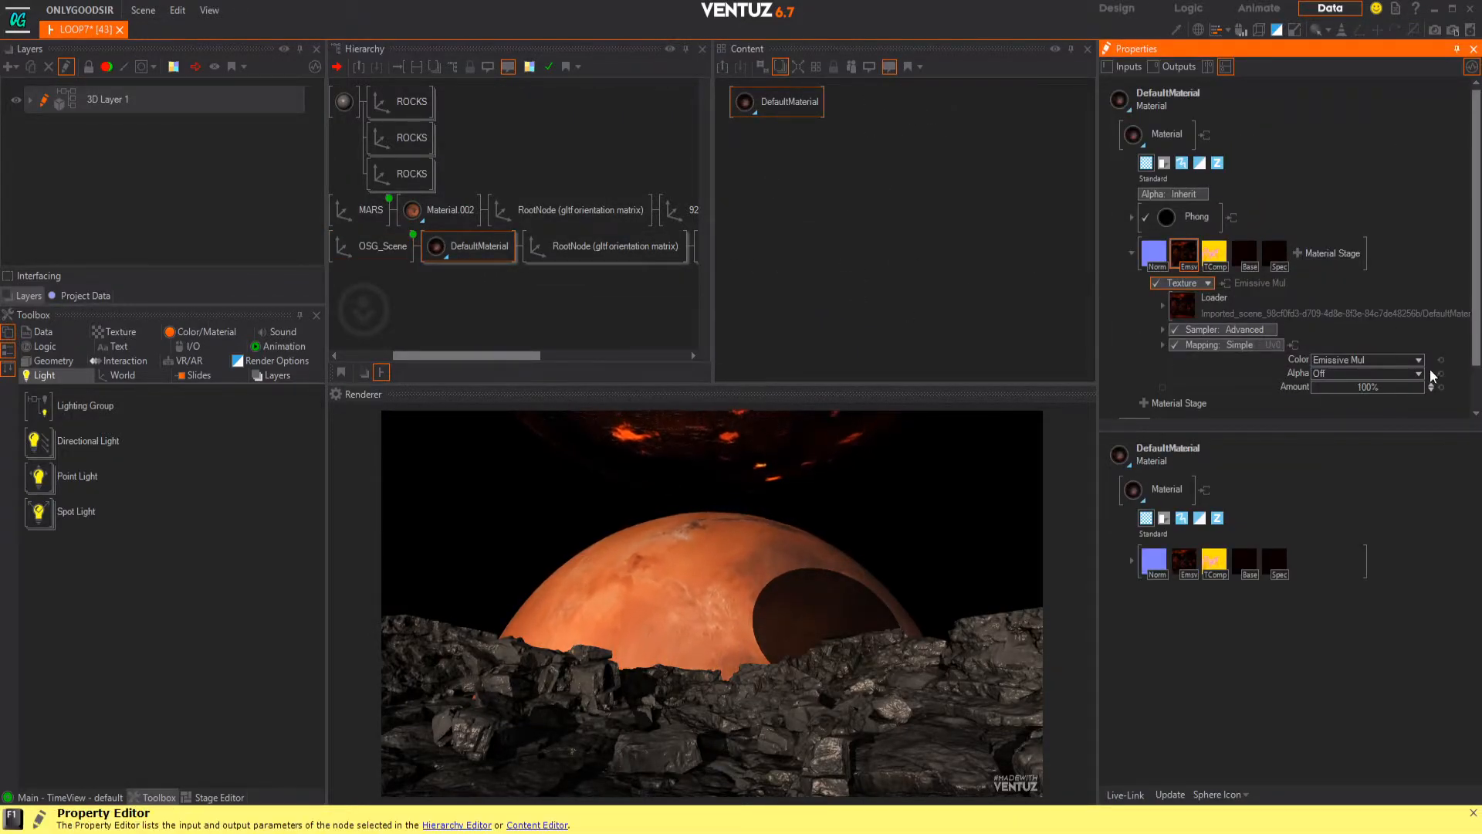
scroll(1430, 369, "down", 2)
left_click_drag(1311, 353, 1342, 351)
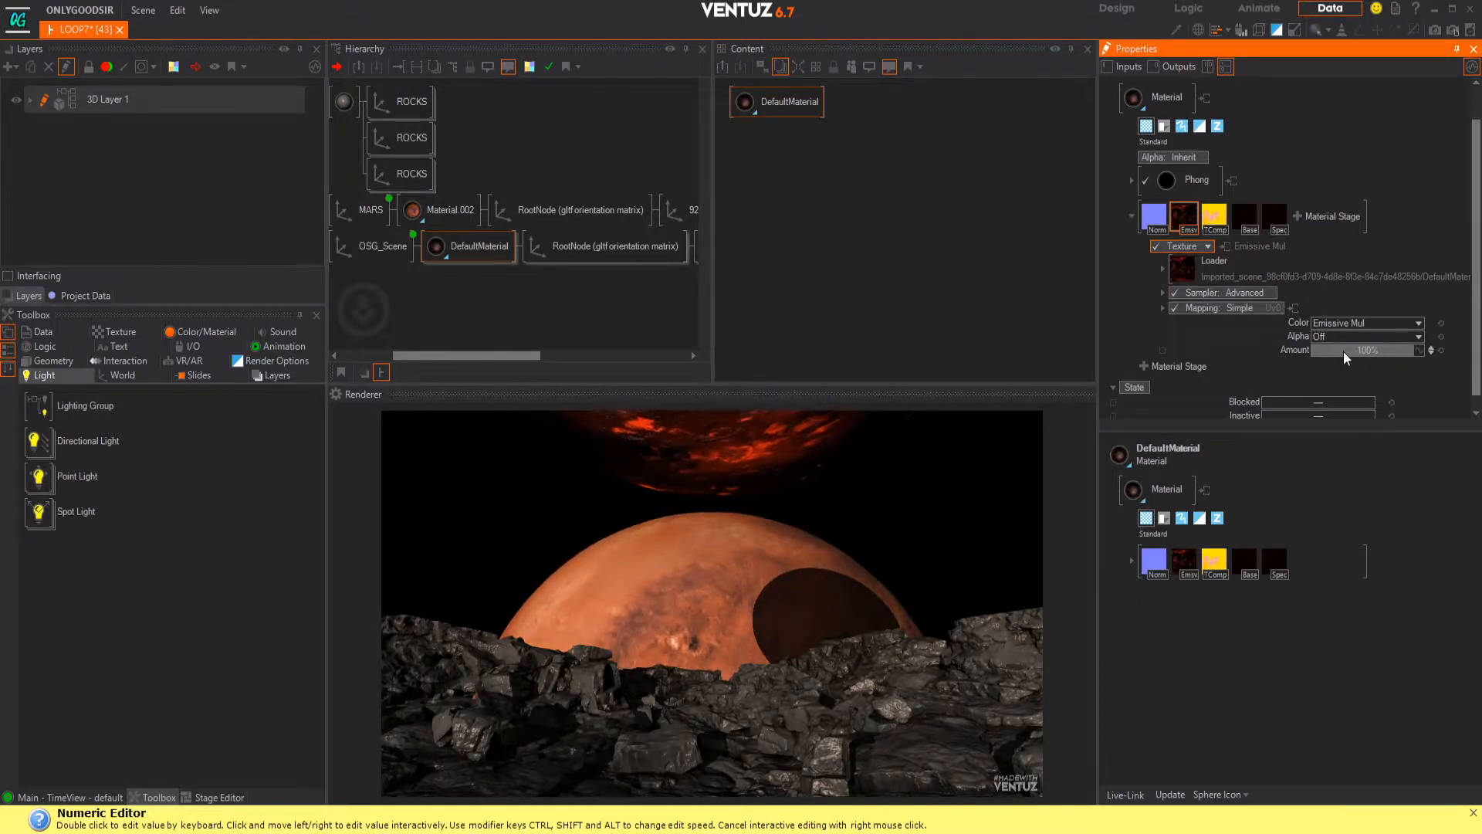
left_click(1132, 181)
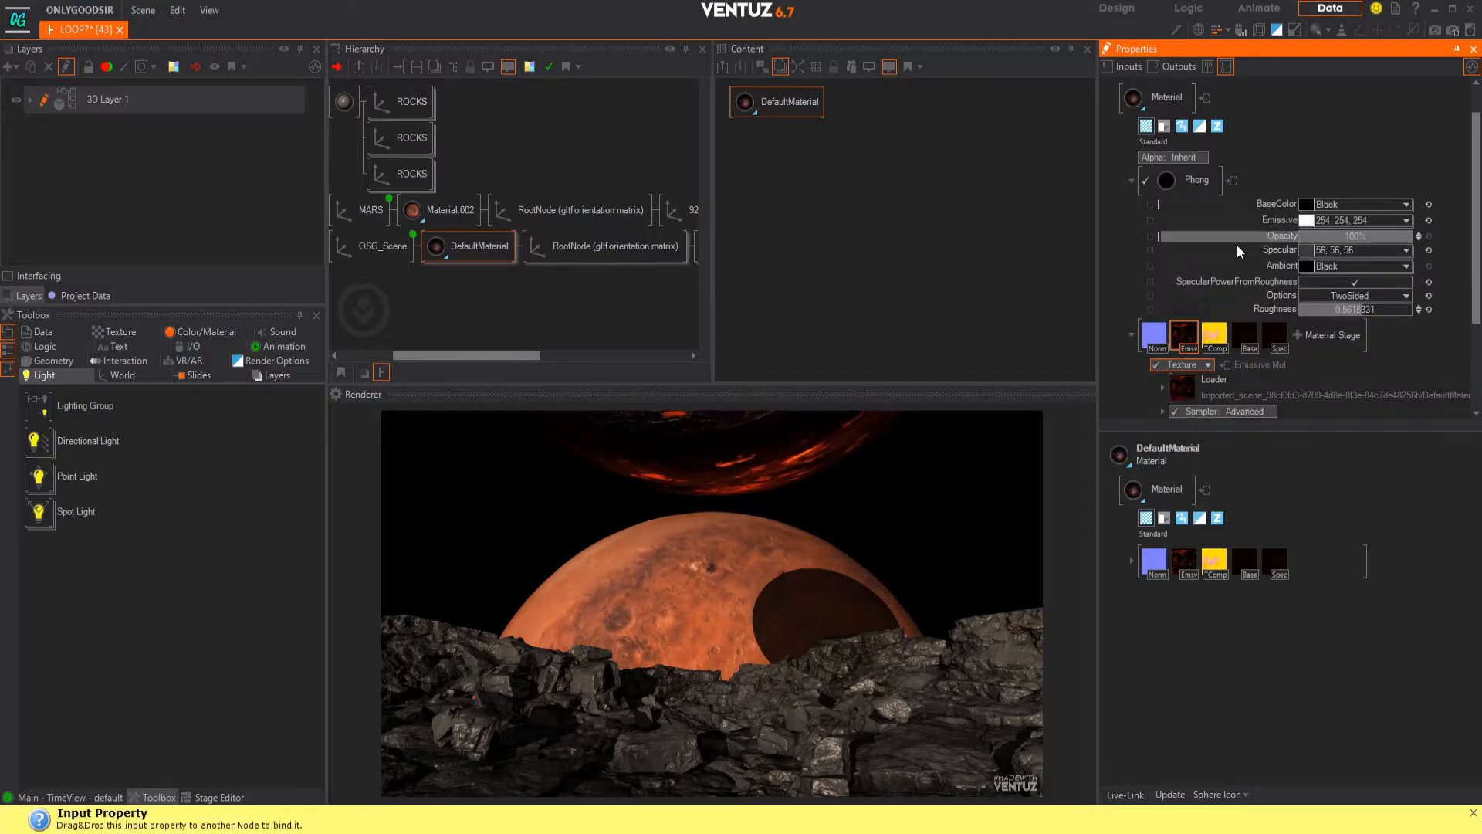
left_click(1405, 221)
mouse_move(1339, 242)
left_mouse_down()
mouse_move(1333, 312)
mouse_move(1327, 240)
mouse_move(1322, 284)
mouse_move(1313, 234)
left_mouse_up()
left_click(1395, 137)
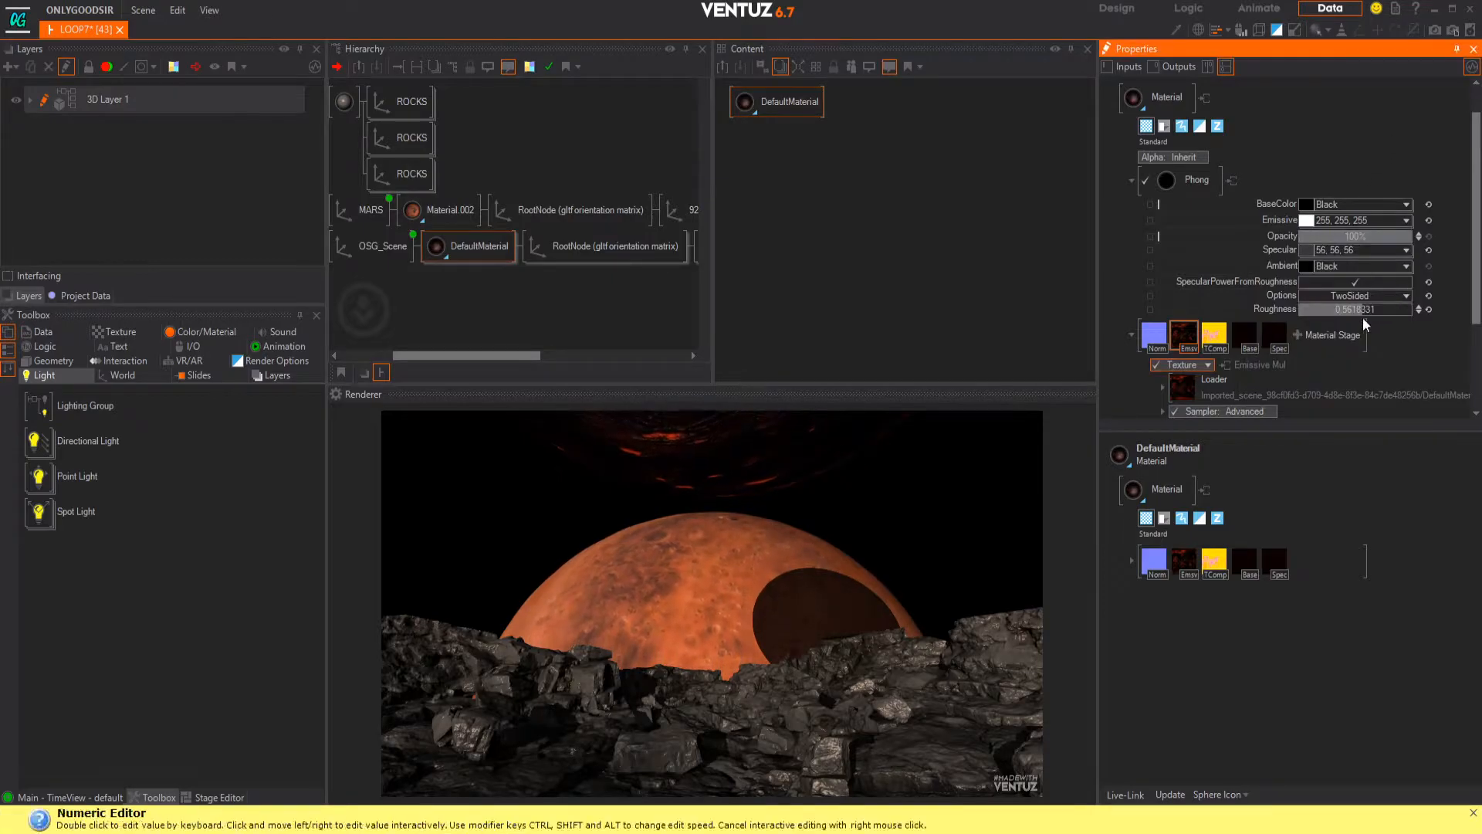
left_click_drag(1298, 311, 1345, 313)
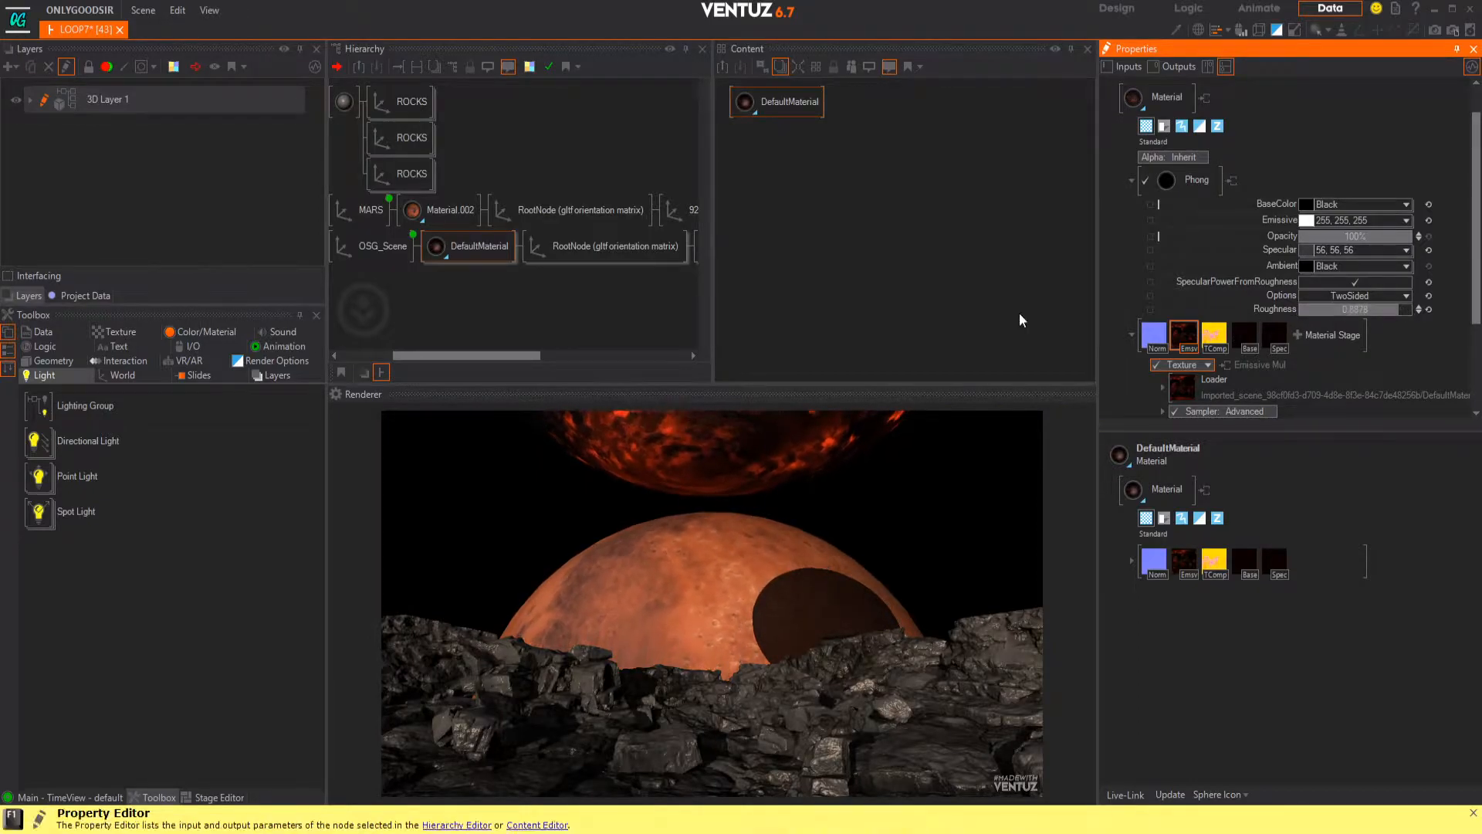
- Switch the 3D Layer root's engine to High Dynamic Range with exposure 0.64 and a Reinhard tone mapping whitepoint of 0.458
middle_click_drag(478, 166, 567, 169)
middle_click_drag(364, 130, 381, 138)
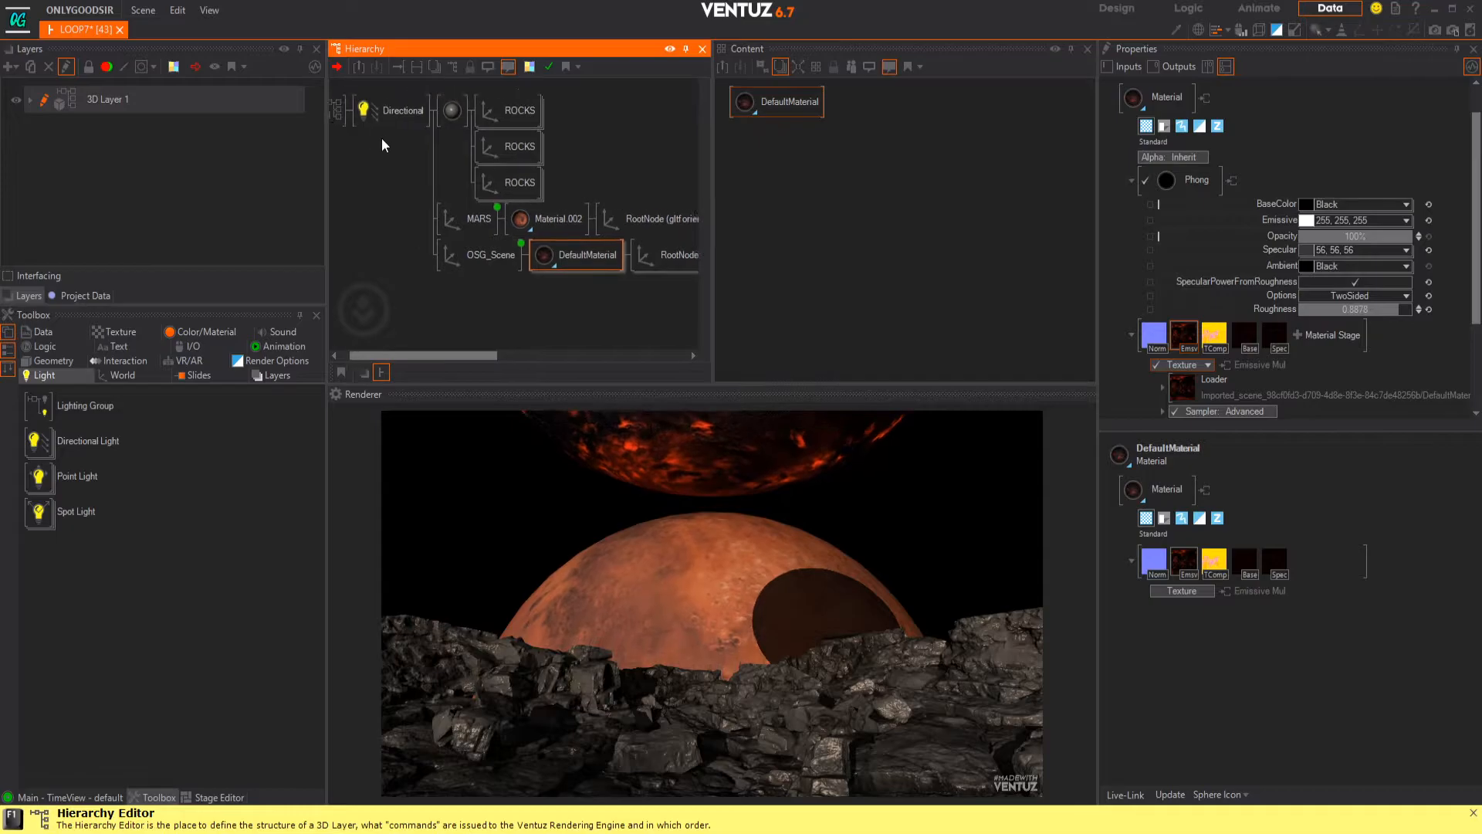
left_click(340, 113)
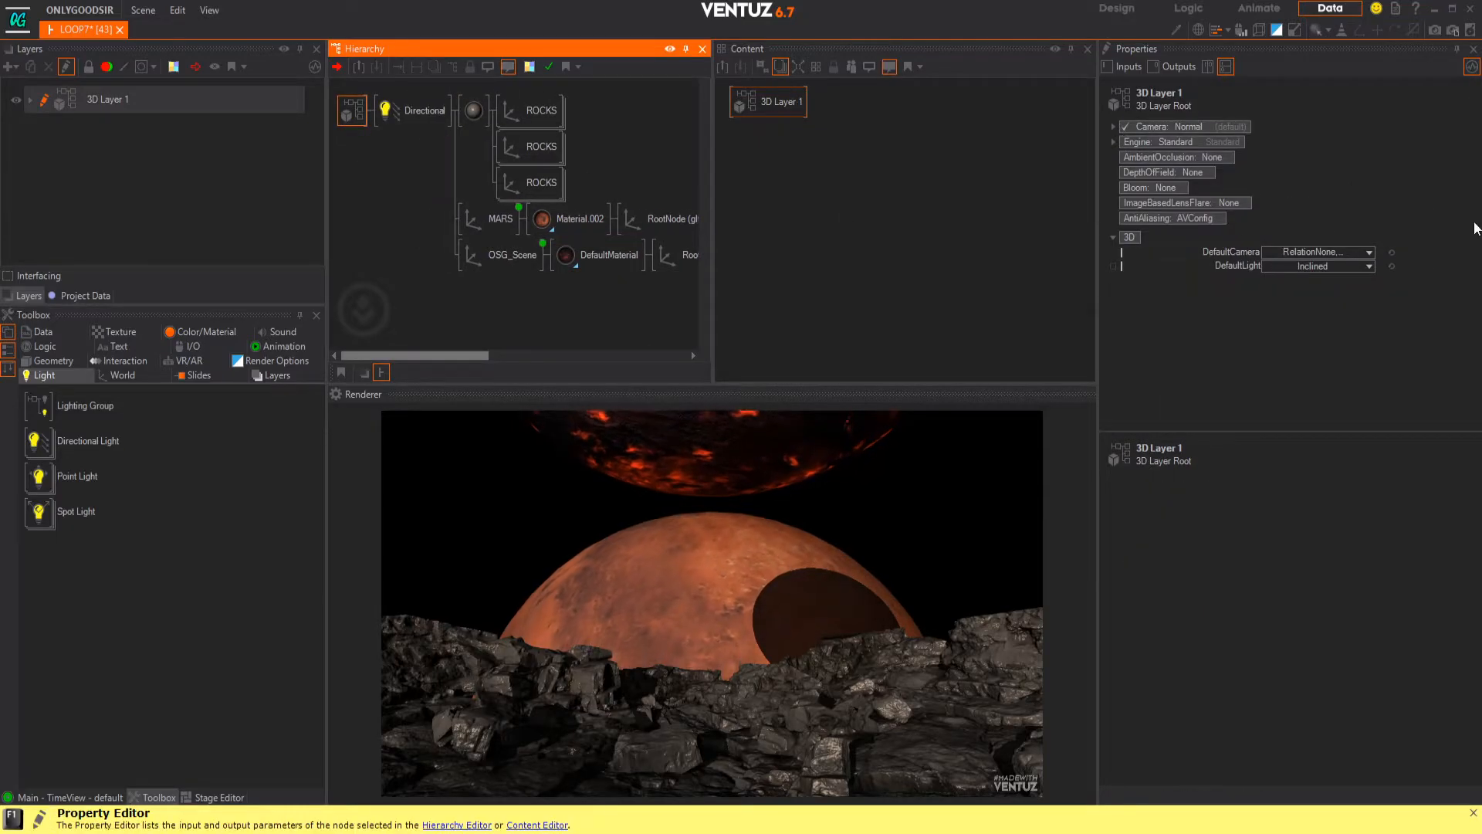
left_click(1192, 142)
left_click(1159, 177)
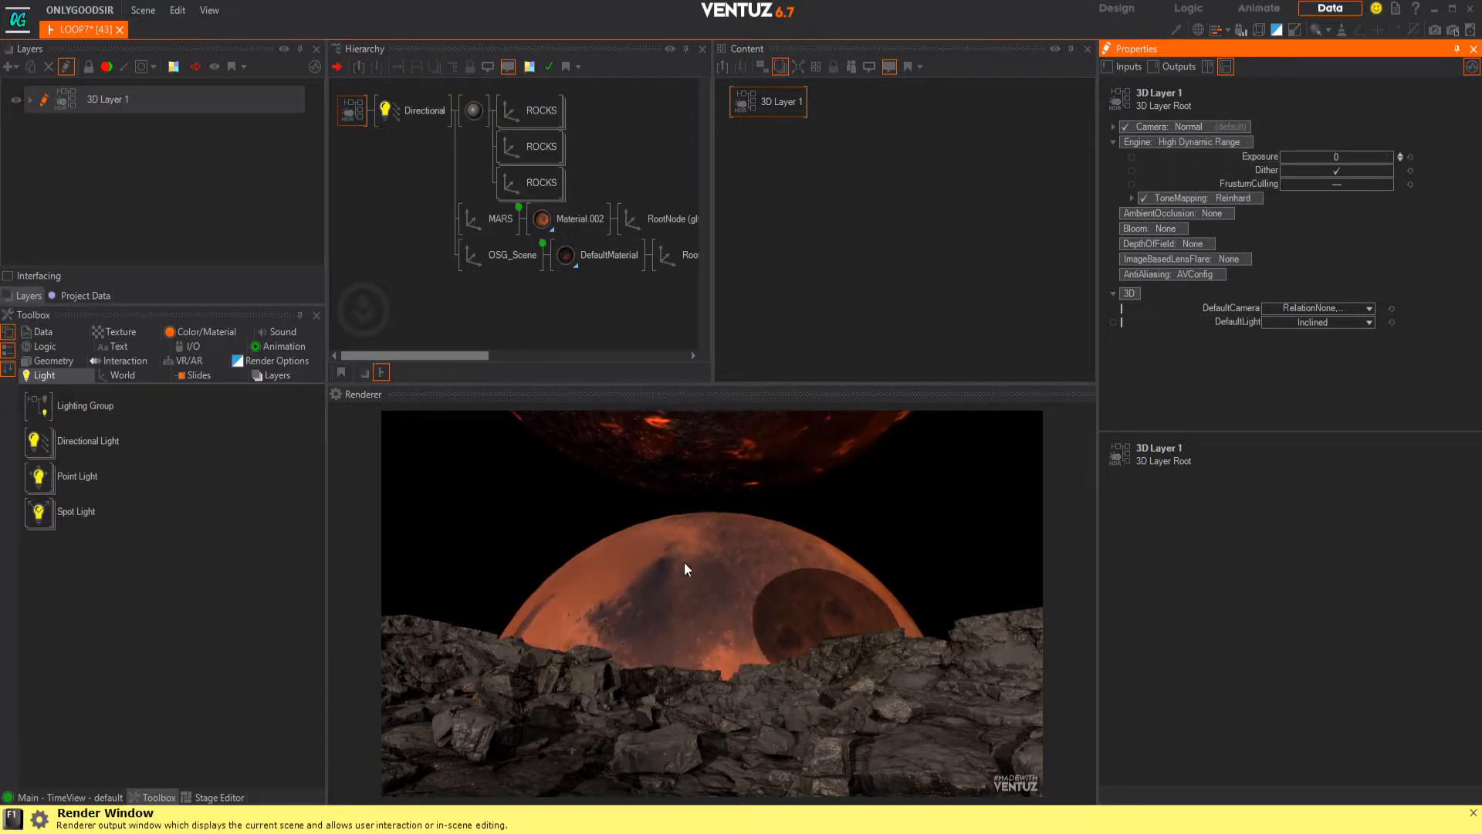
mouse_move(1331, 158)
left_mouse_down()
mouse_move(1352, 156)
mouse_move(1337, 162)
left_mouse_up()
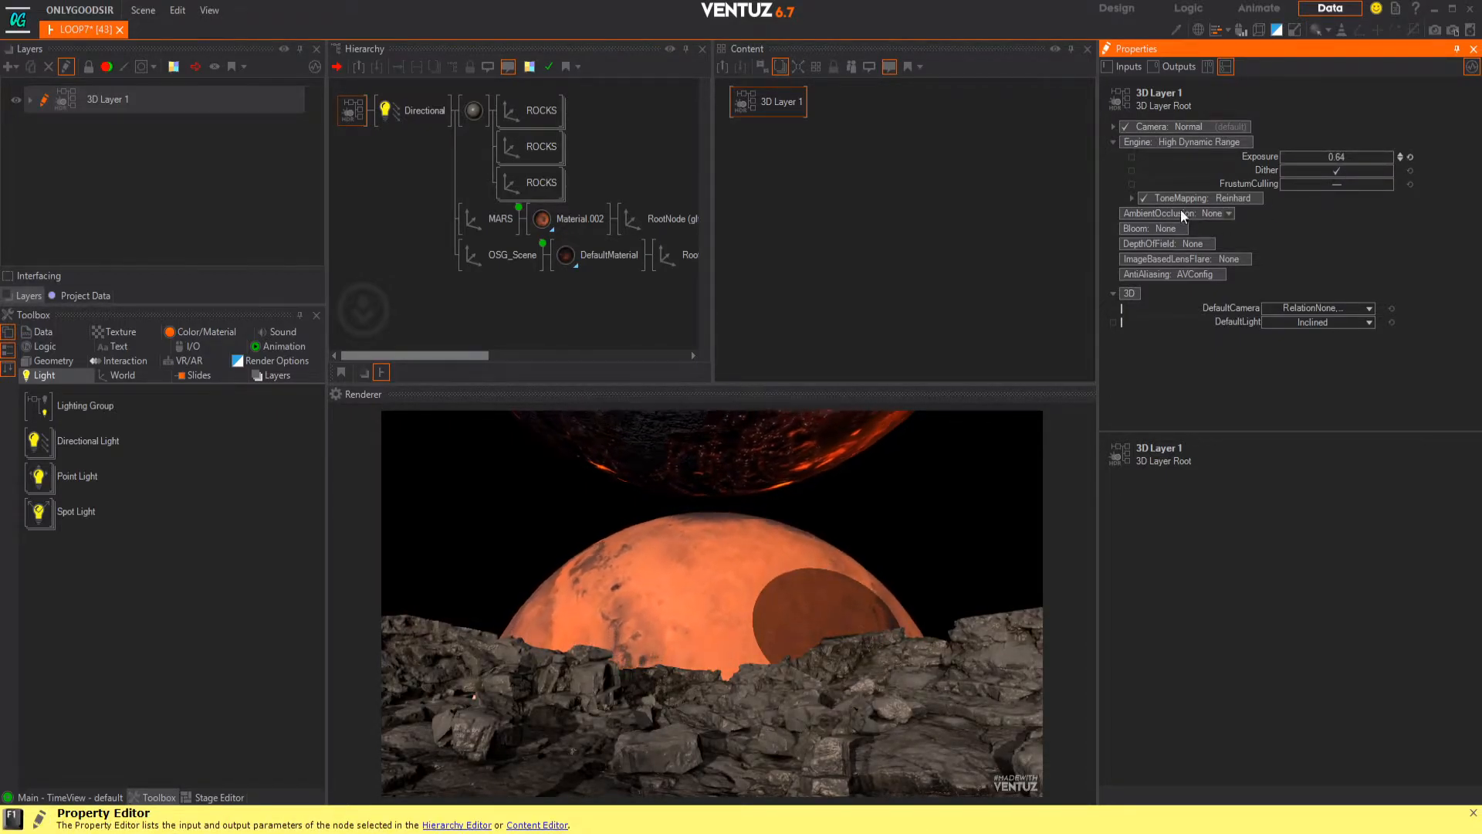
left_click(1132, 199)
left_click_drag(1389, 212, 1299, 218)
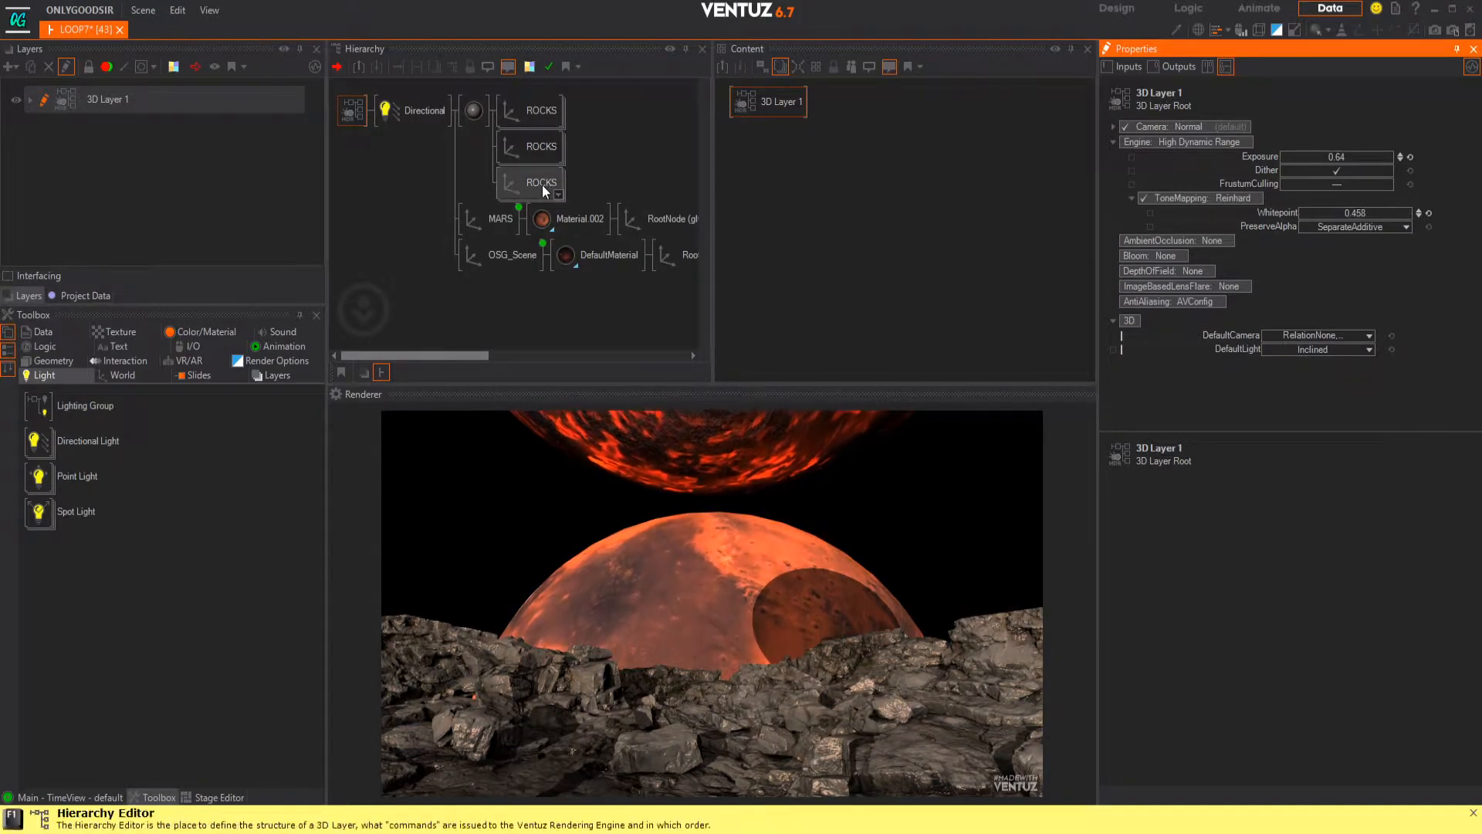
- Set the Directional light's gain to -1.7 and its pitch to 30.2
left_click(425, 112)
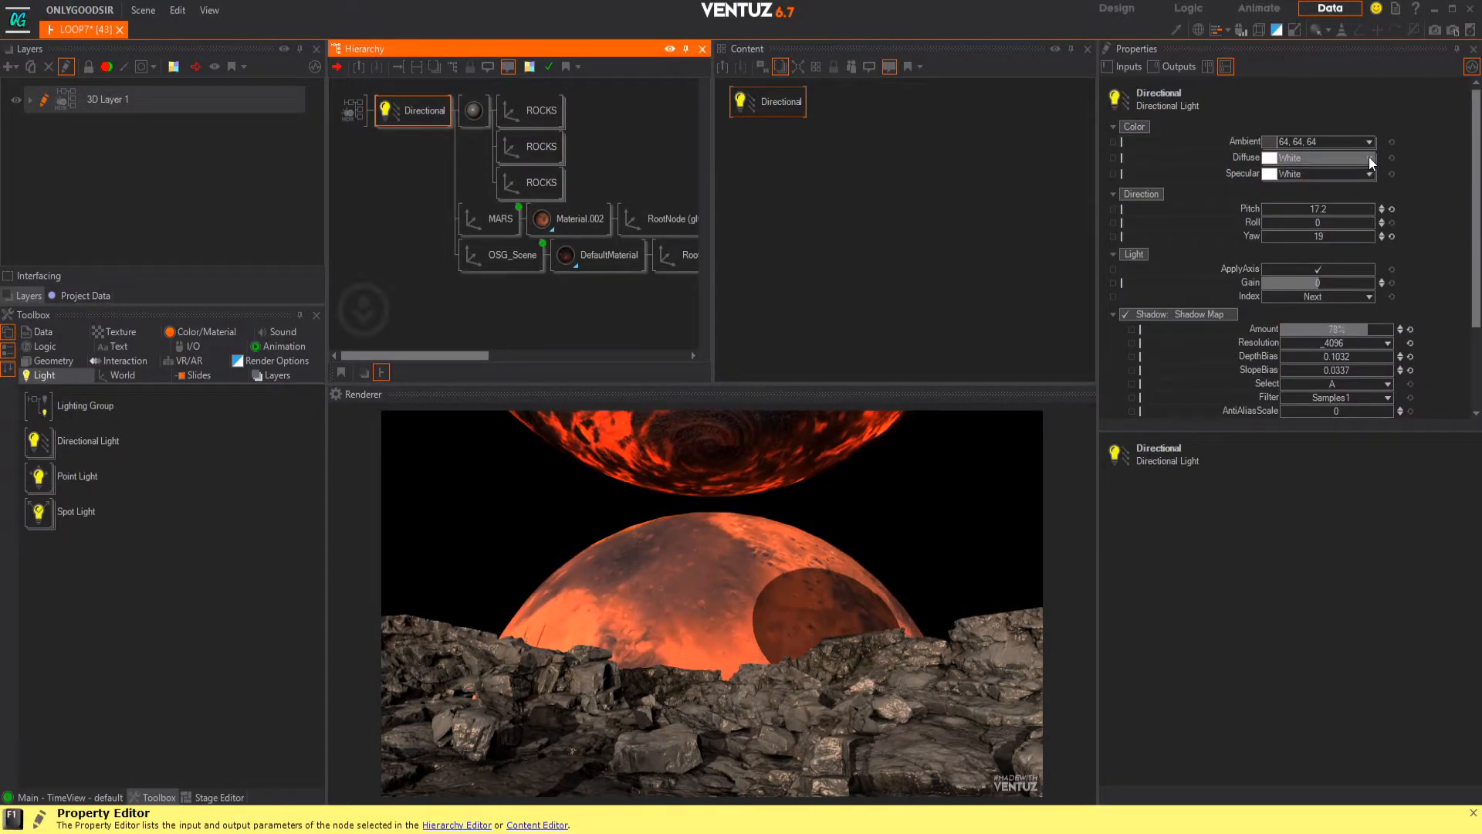
mouse_move(1328, 282)
left_mouse_down()
mouse_move(1344, 287)
mouse_move(1330, 287)
left_mouse_up()
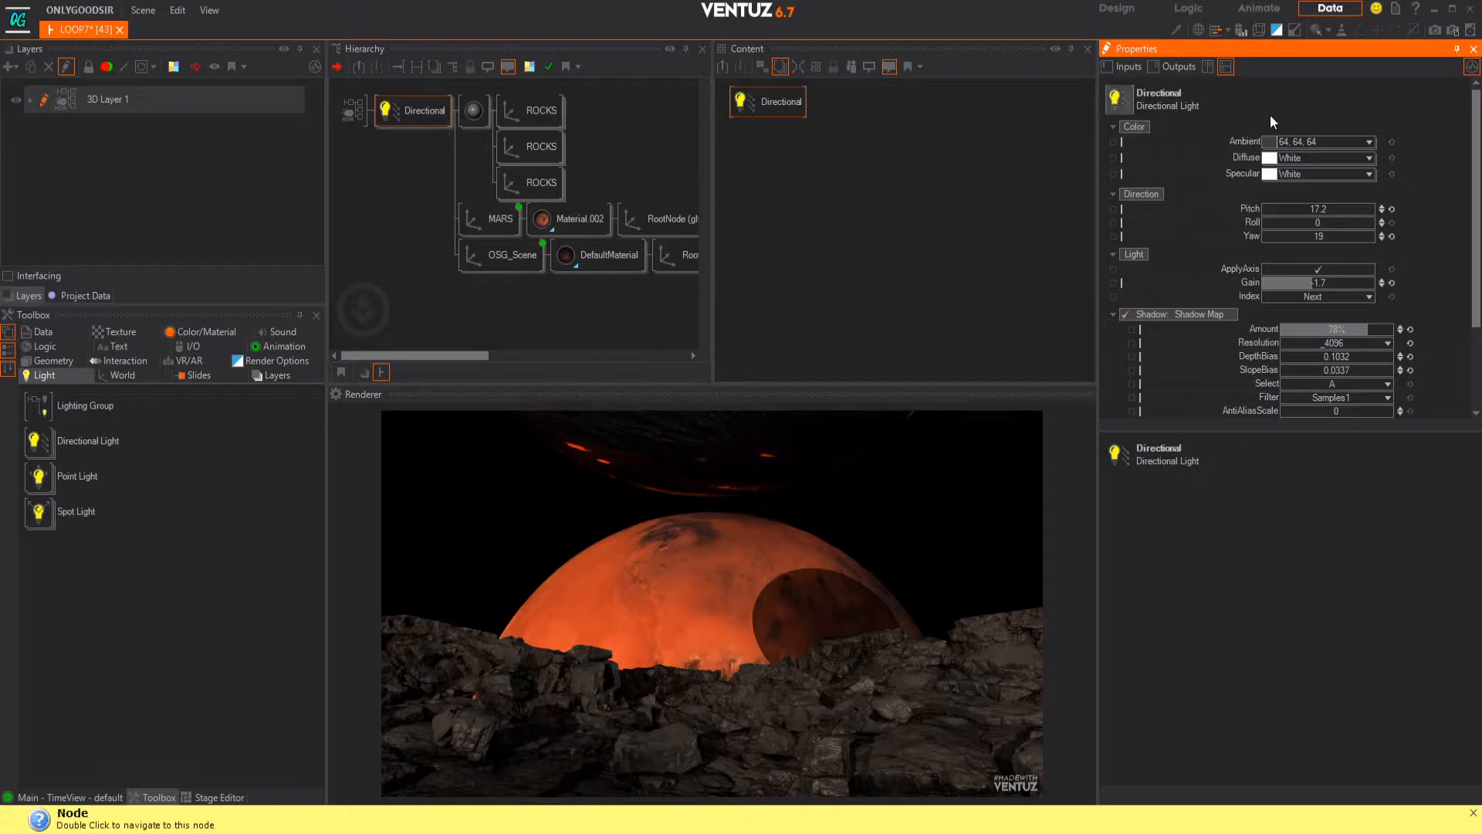
left_click_drag(1327, 207, 1330, 208)
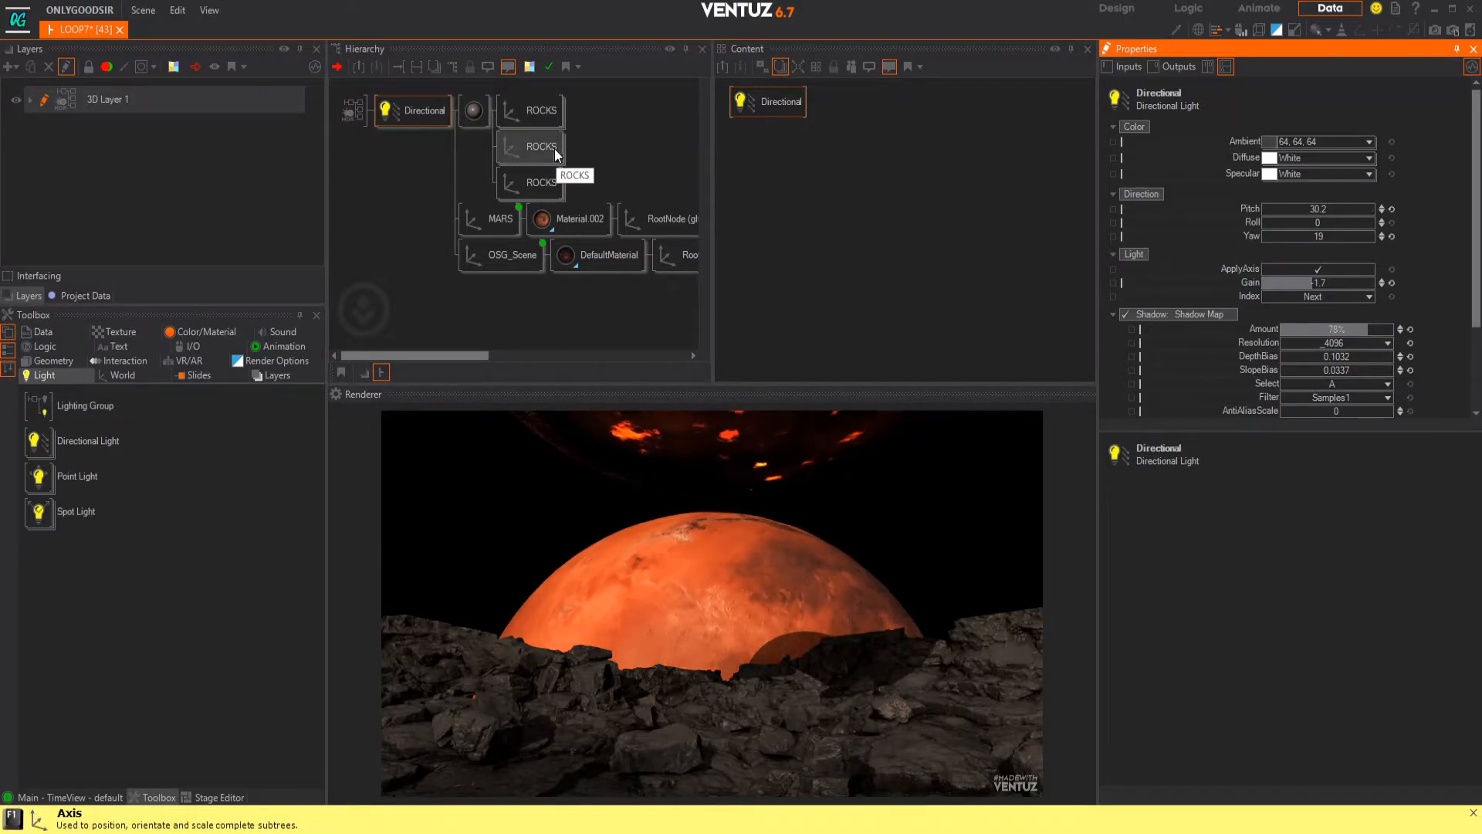
- Add a Gradient 2D layer and place it before 3D Layer 1 as the scene background
left_click(15, 68)
mouse_move(156, 141)
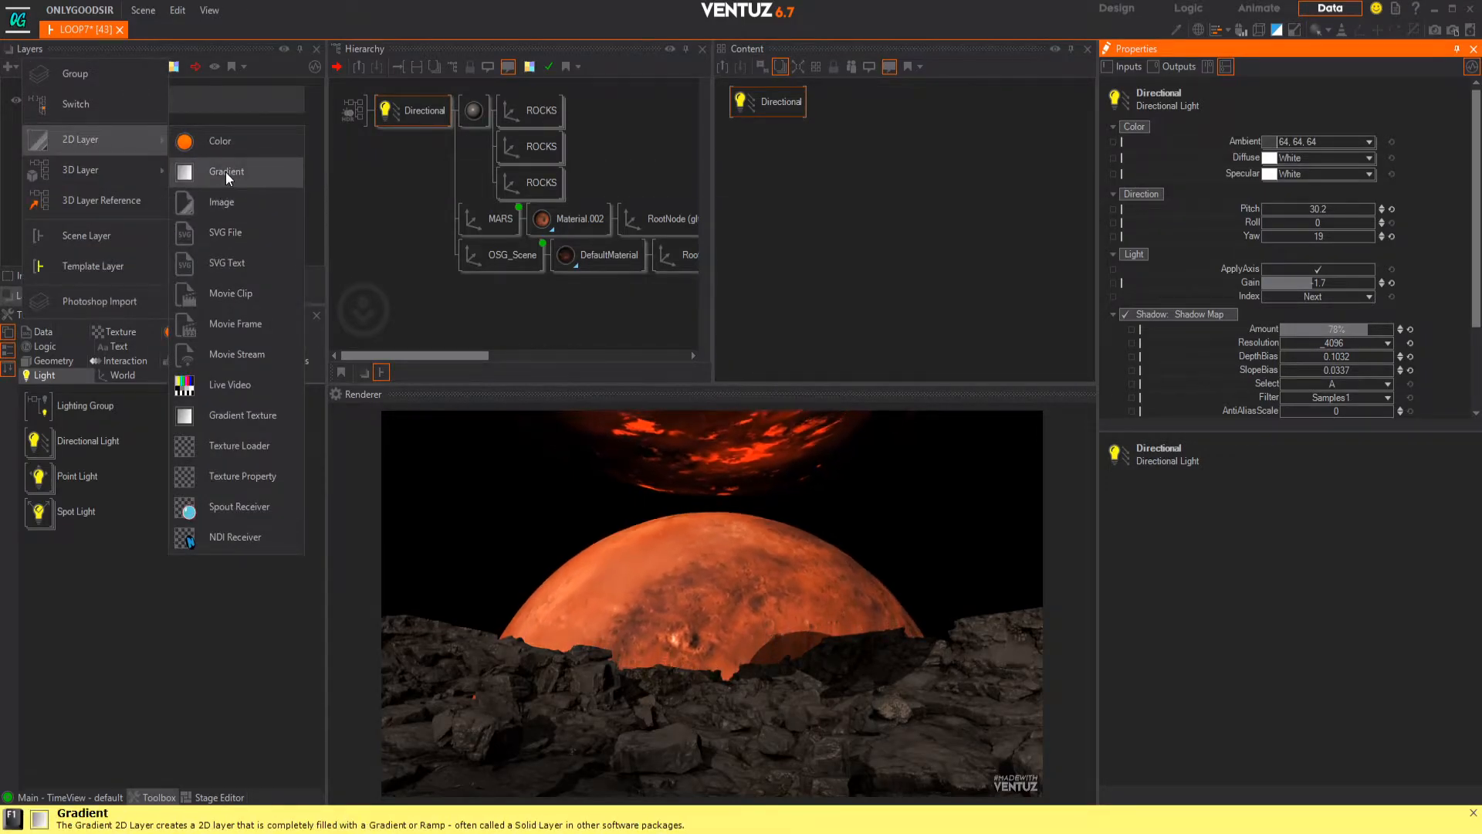
left_click(225, 172)
left_click_drag(139, 120, 144, 95)
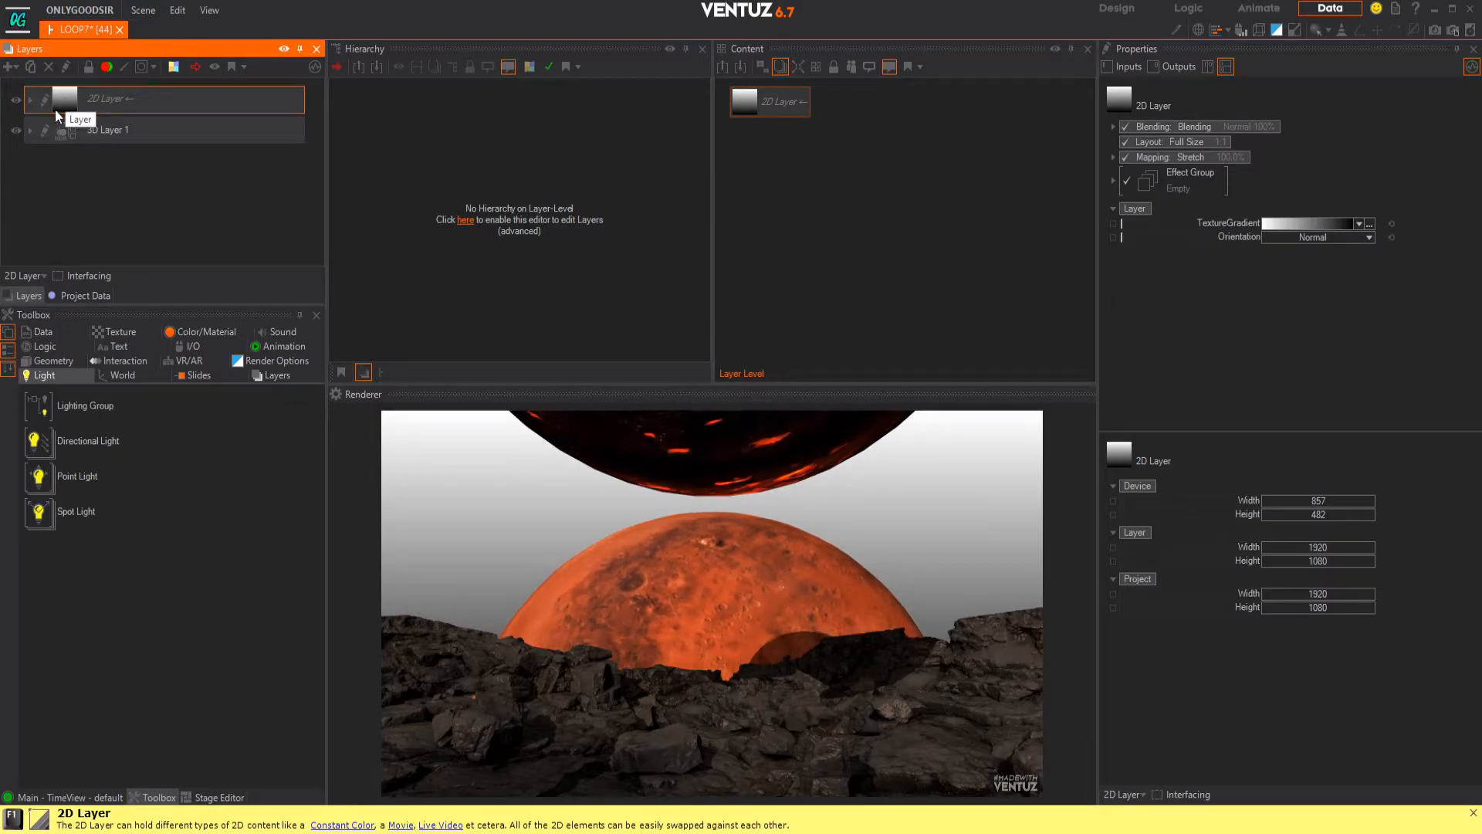
- Open the 2D layer's texture gradient for editing and change its black end color to blue
left_click(45, 101)
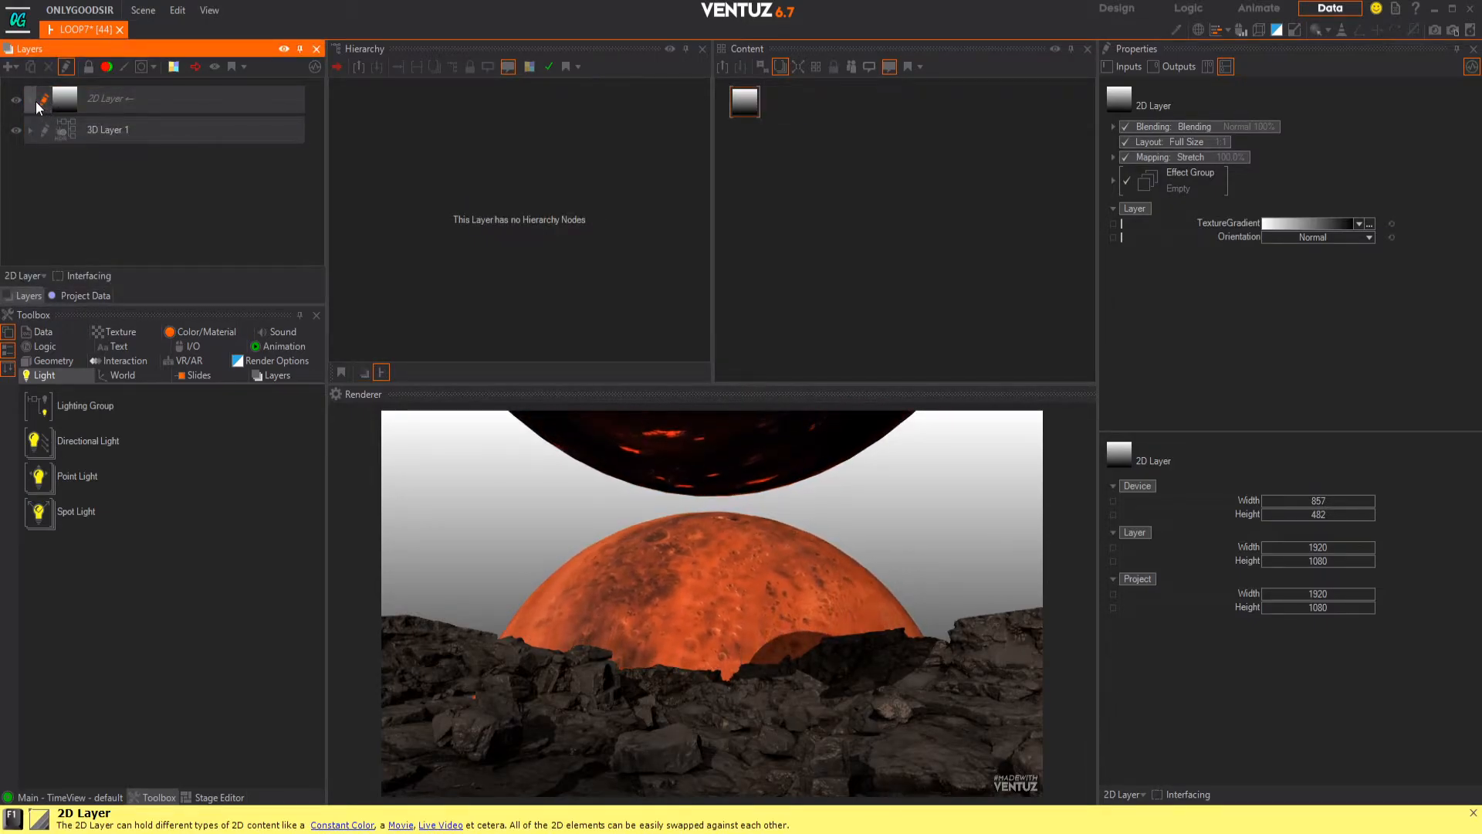
left_click(29, 100)
scroll(124, 201, "down", 1)
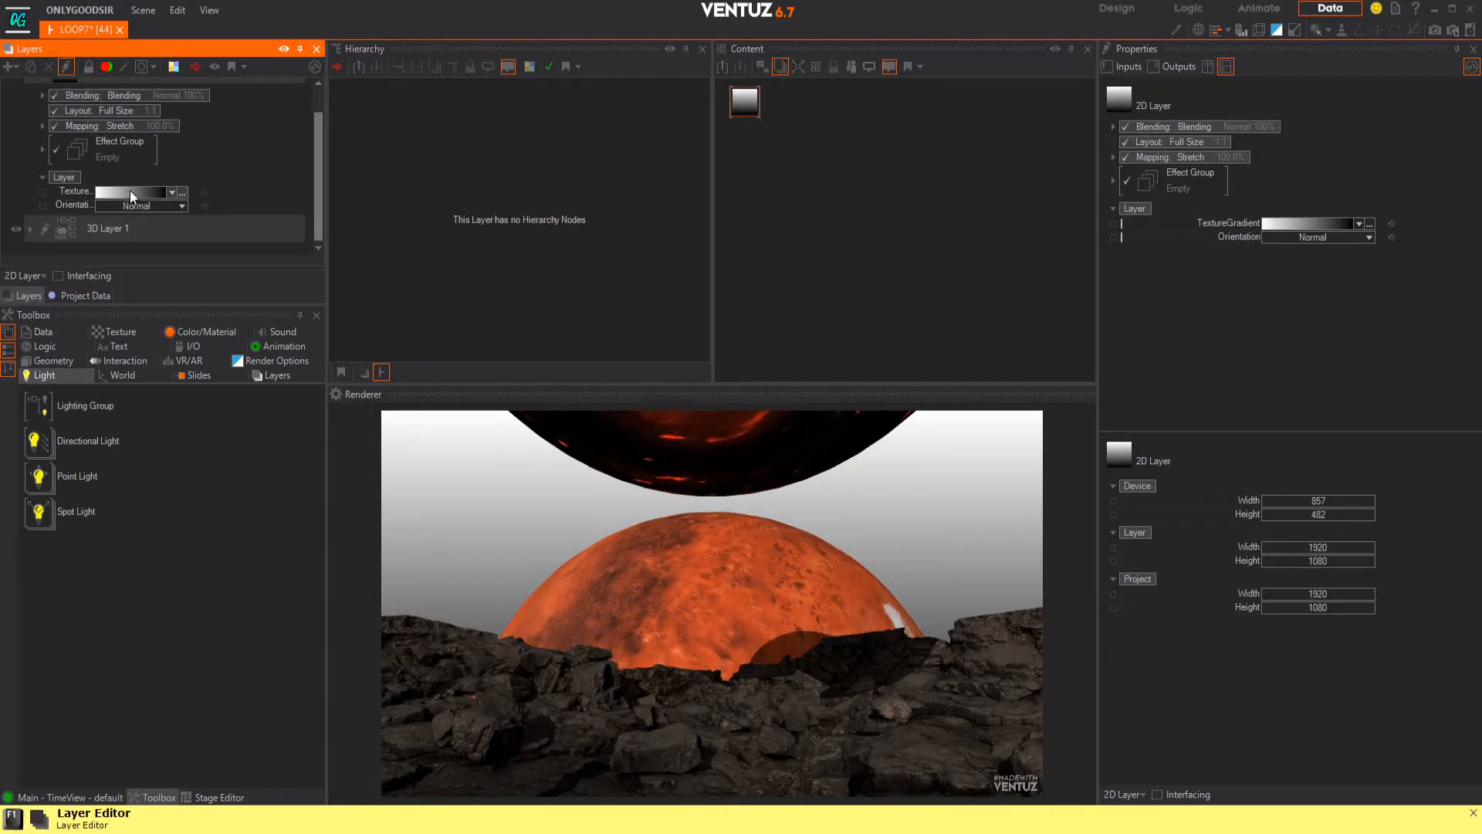
left_click(181, 192)
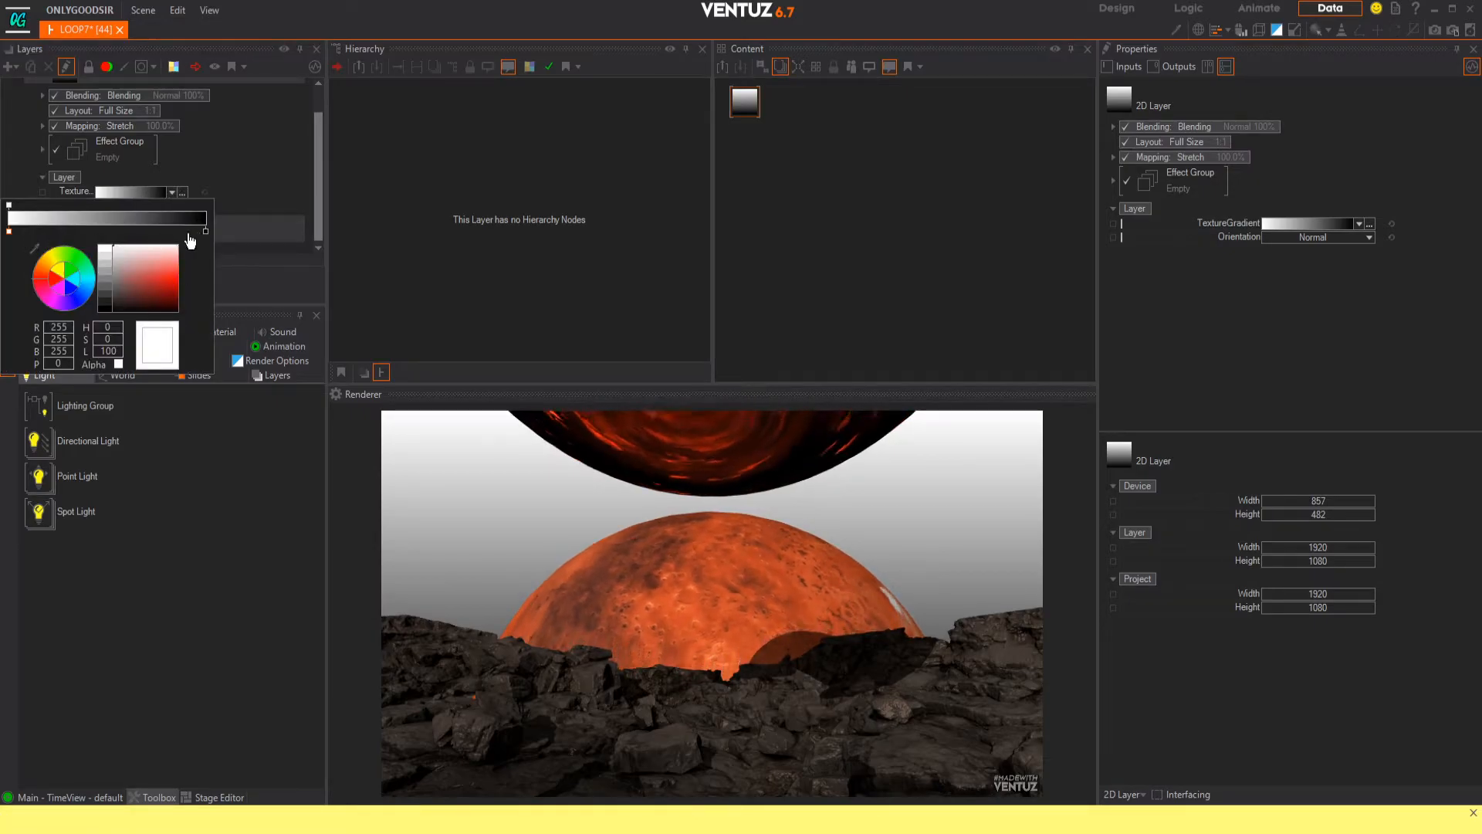
left_click(205, 231)
left_click(91, 295)
mouse_move(164, 292)
left_mouse_down()
mouse_move(207, 301)
mouse_move(185, 284)
mouse_move(187, 300)
left_mouse_up()
- Set the gradient's start color to dark blue, RGB 0, 32, 56
left_click(9, 231)
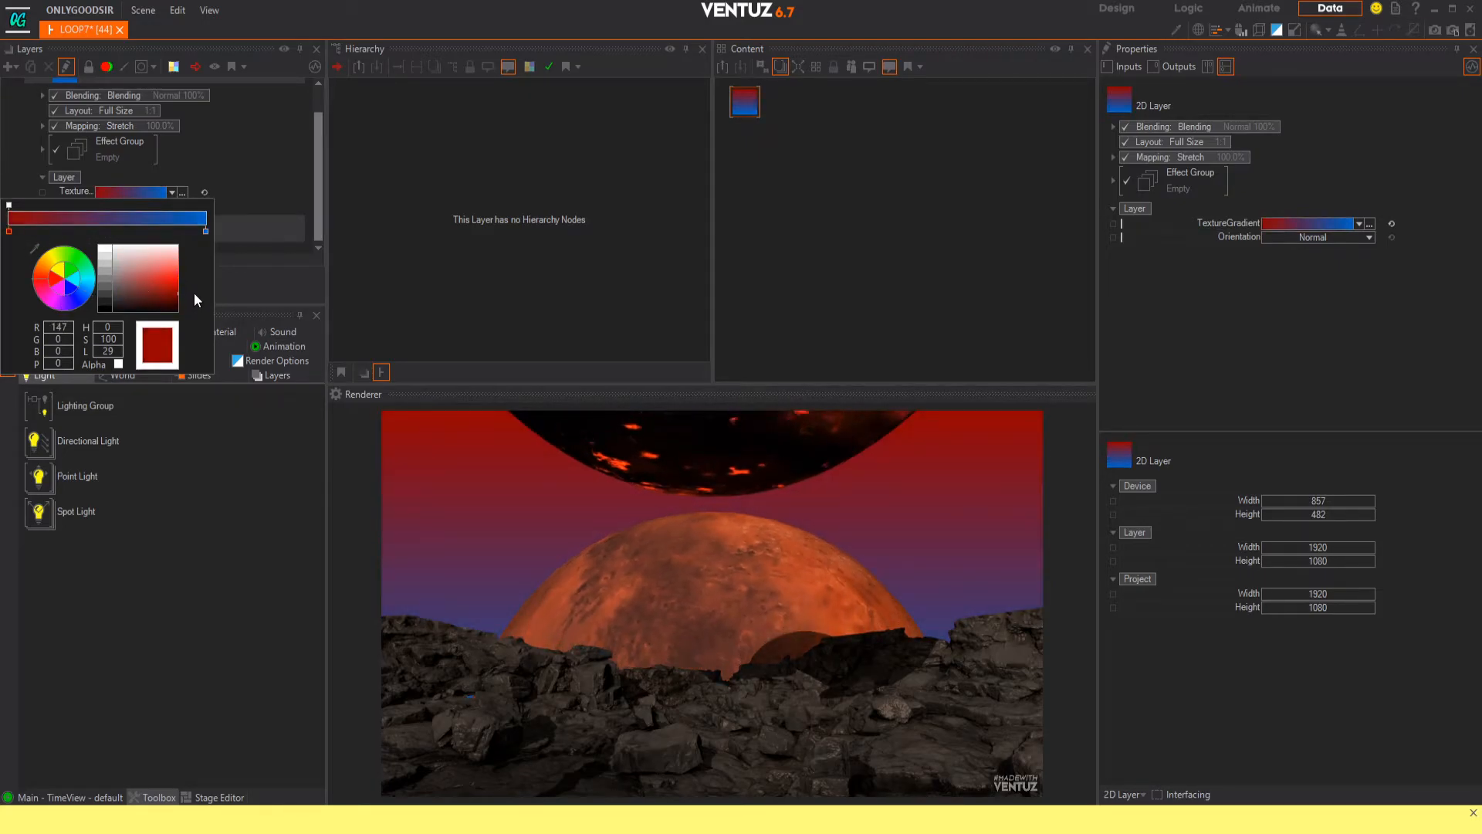
left_click(71, 298)
left_click_drag(147, 291, 164, 312)
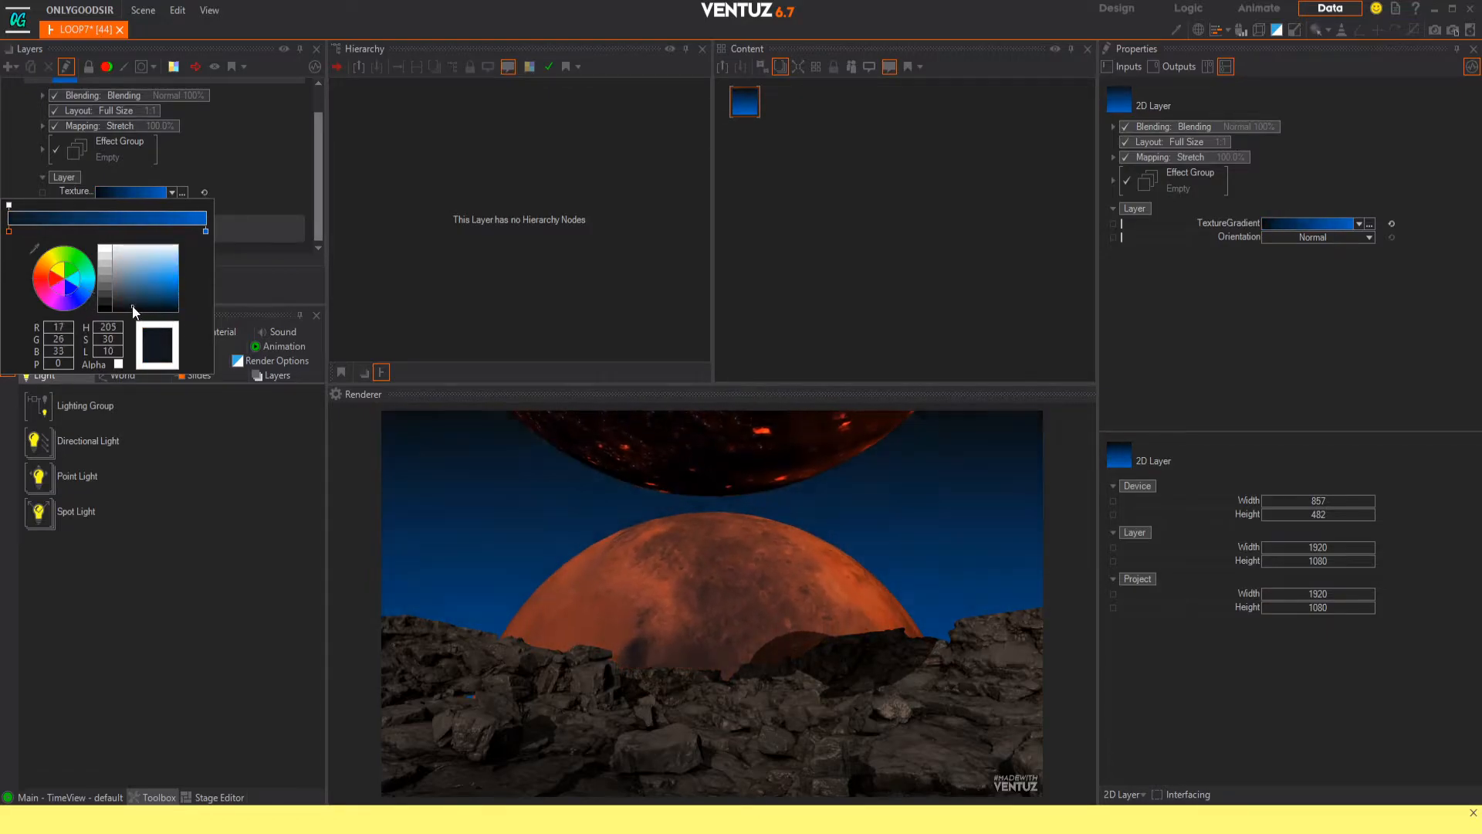
left_click(176, 312)
left_click(178, 306)
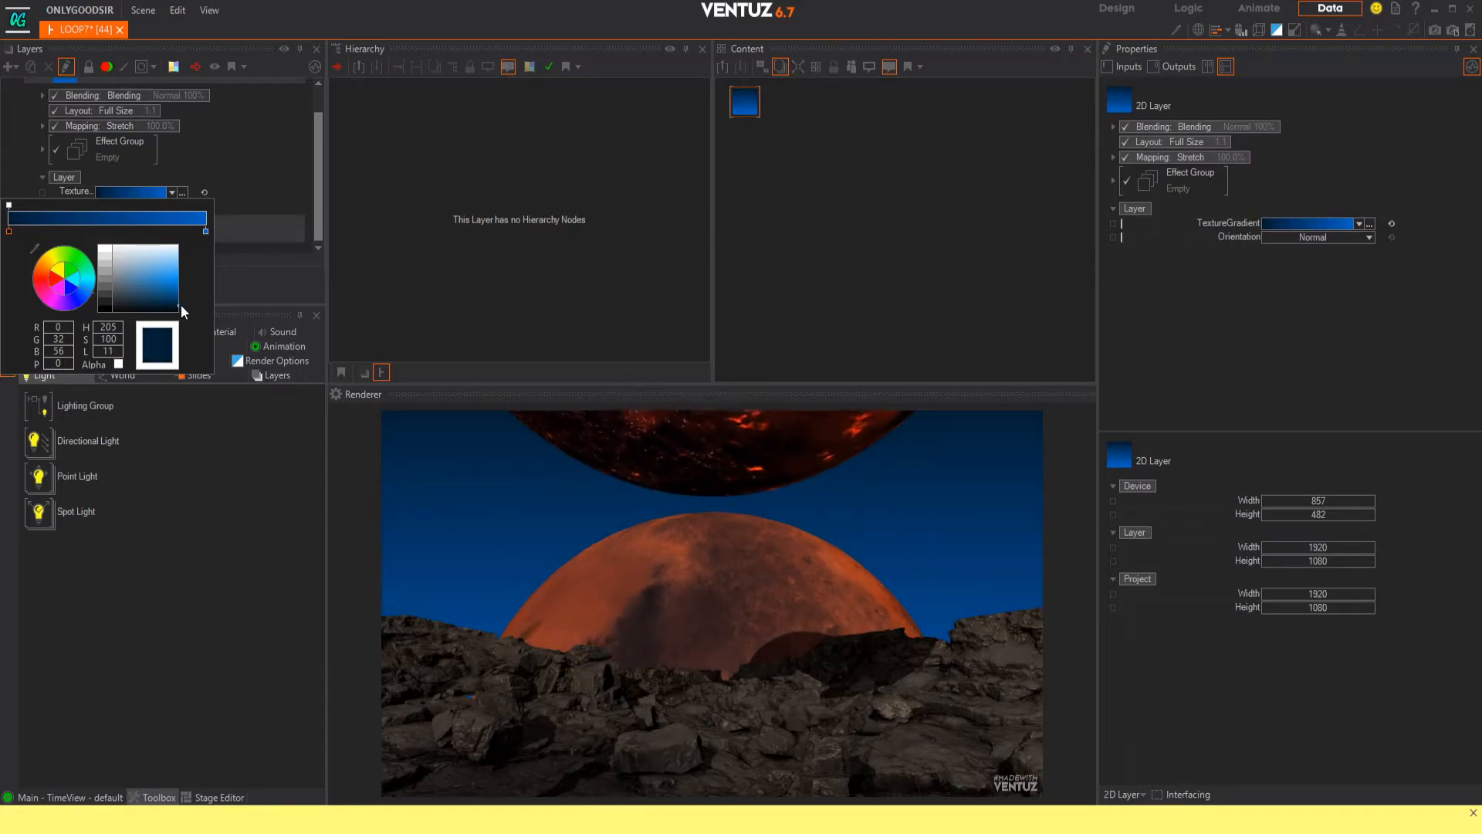
- Darken the gradient's end color to a near-black blue and set its start color to RGB 1, 5, 8
left_click(207, 231)
left_click_drag(147, 298, 185, 309)
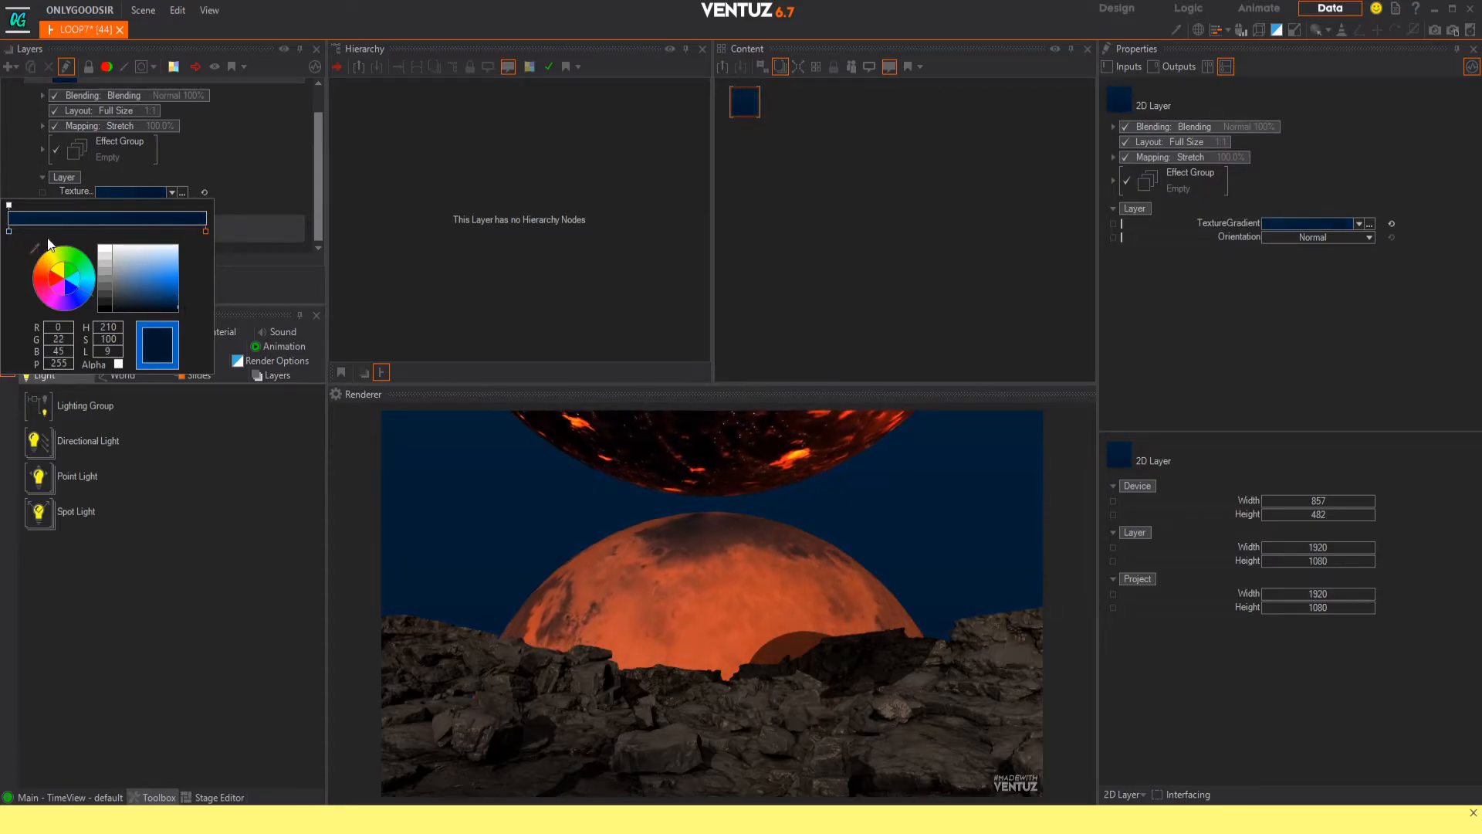
left_click_drag(86, 299, 84, 304)
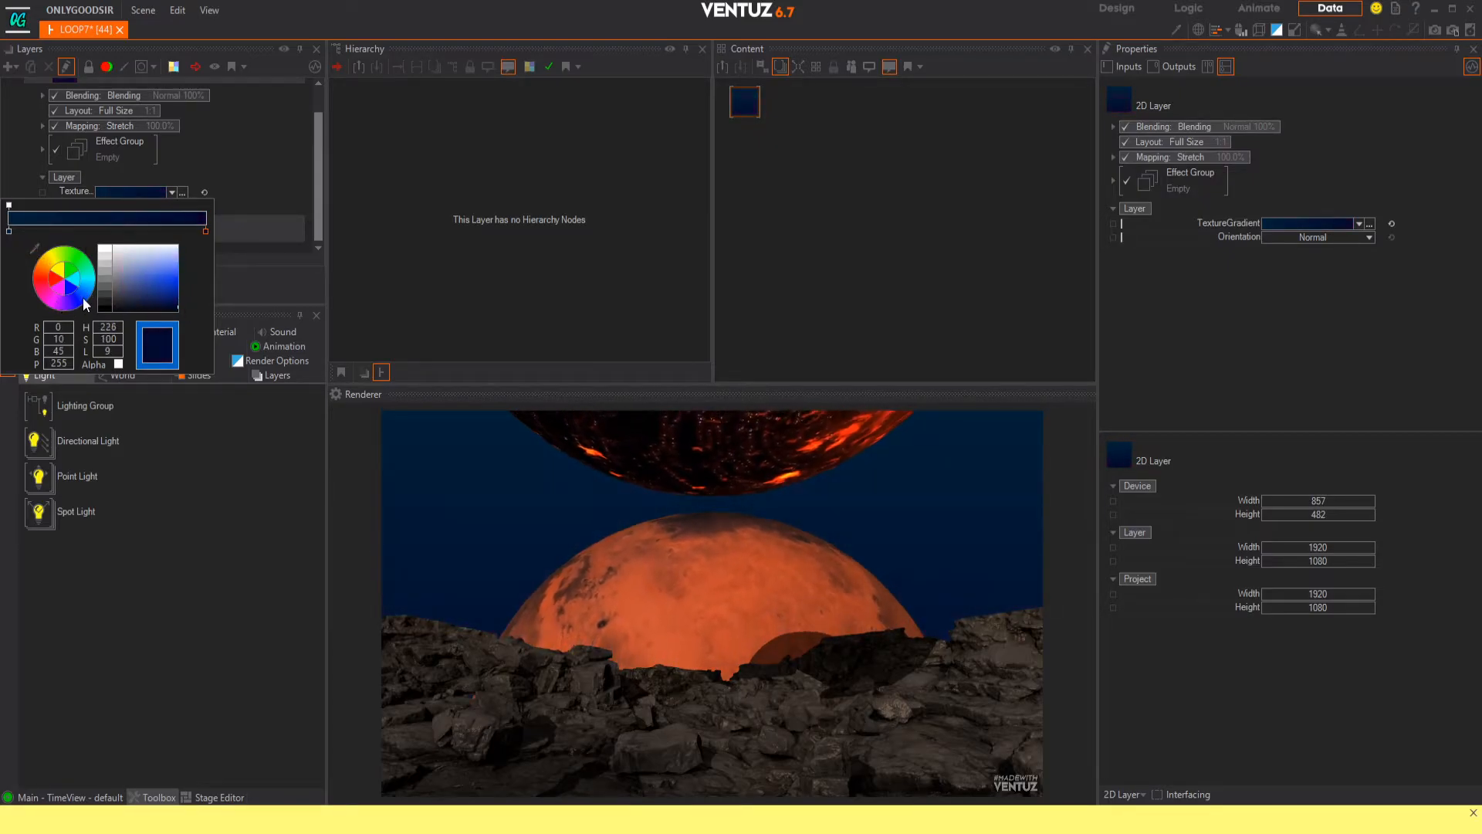
mouse_move(174, 301)
left_mouse_down()
mouse_move(168, 316)
mouse_move(162, 285)
mouse_move(182, 309)
left_mouse_up()
left_click(9, 231)
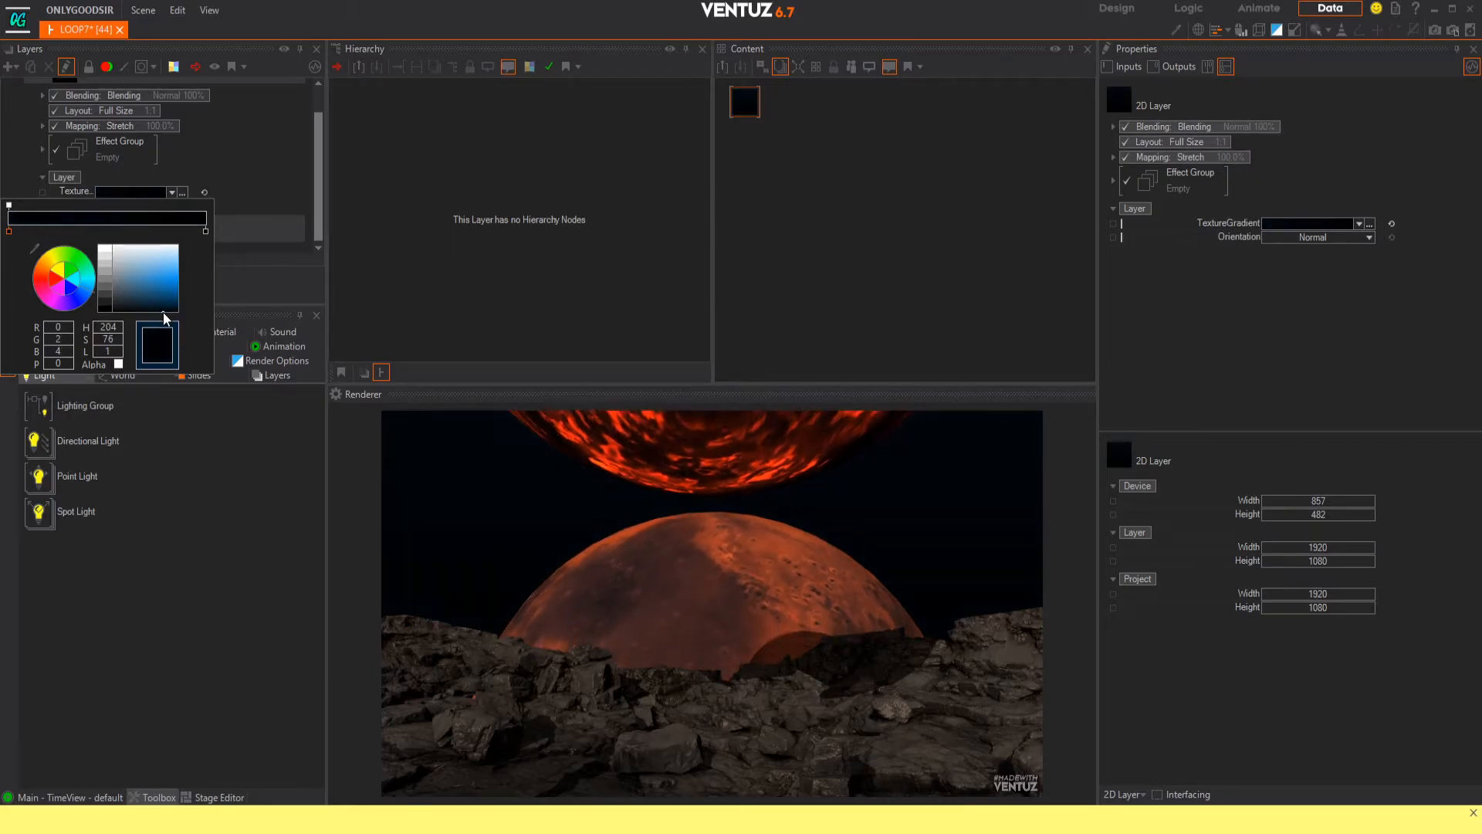
left_click_drag(164, 316, 155, 315)
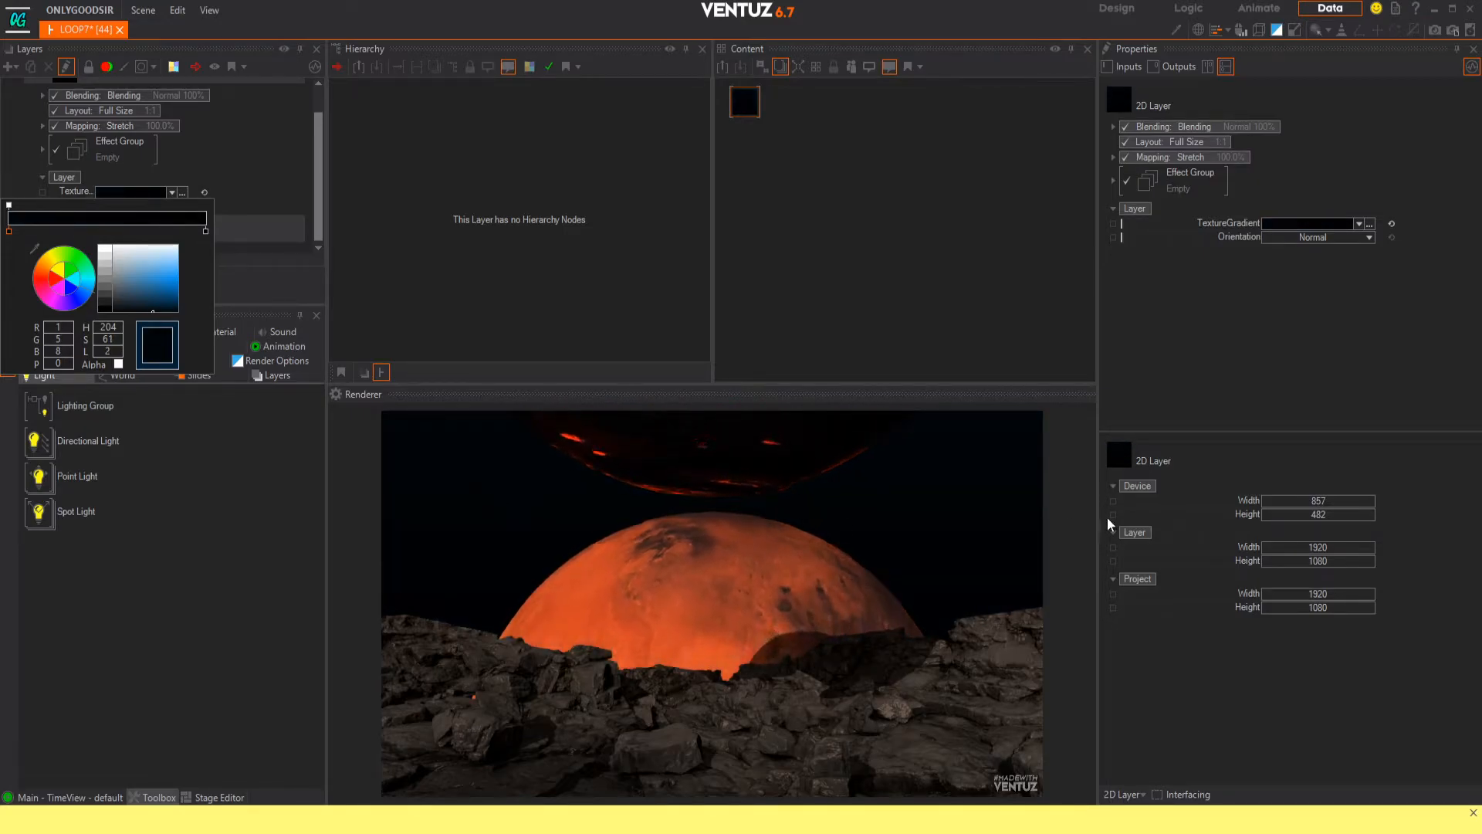
- Enable Bloom in the engine settings of 3D Layer 1's root node
left_click(268, 187)
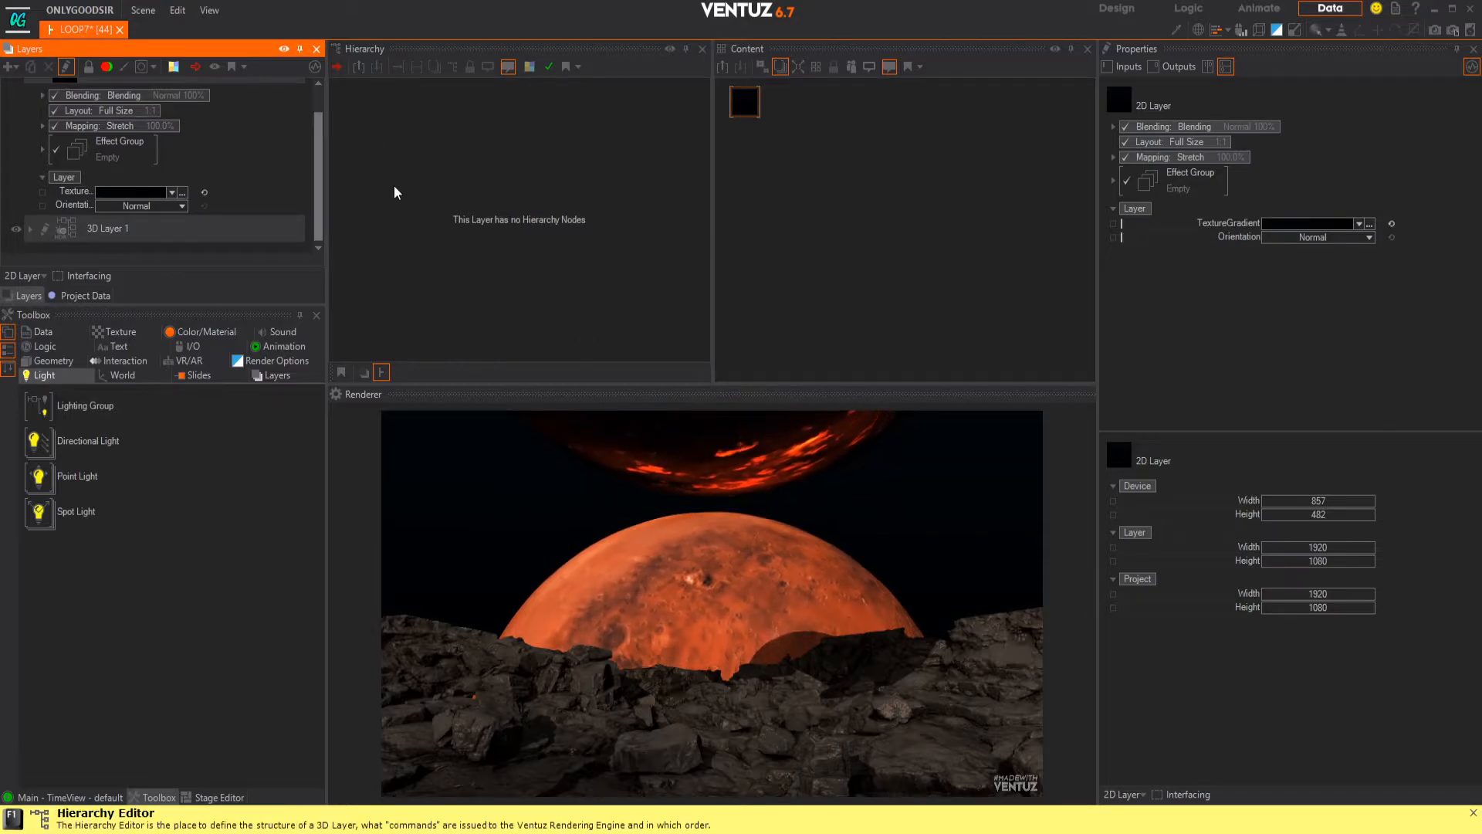
scroll(124, 213, "up", 1)
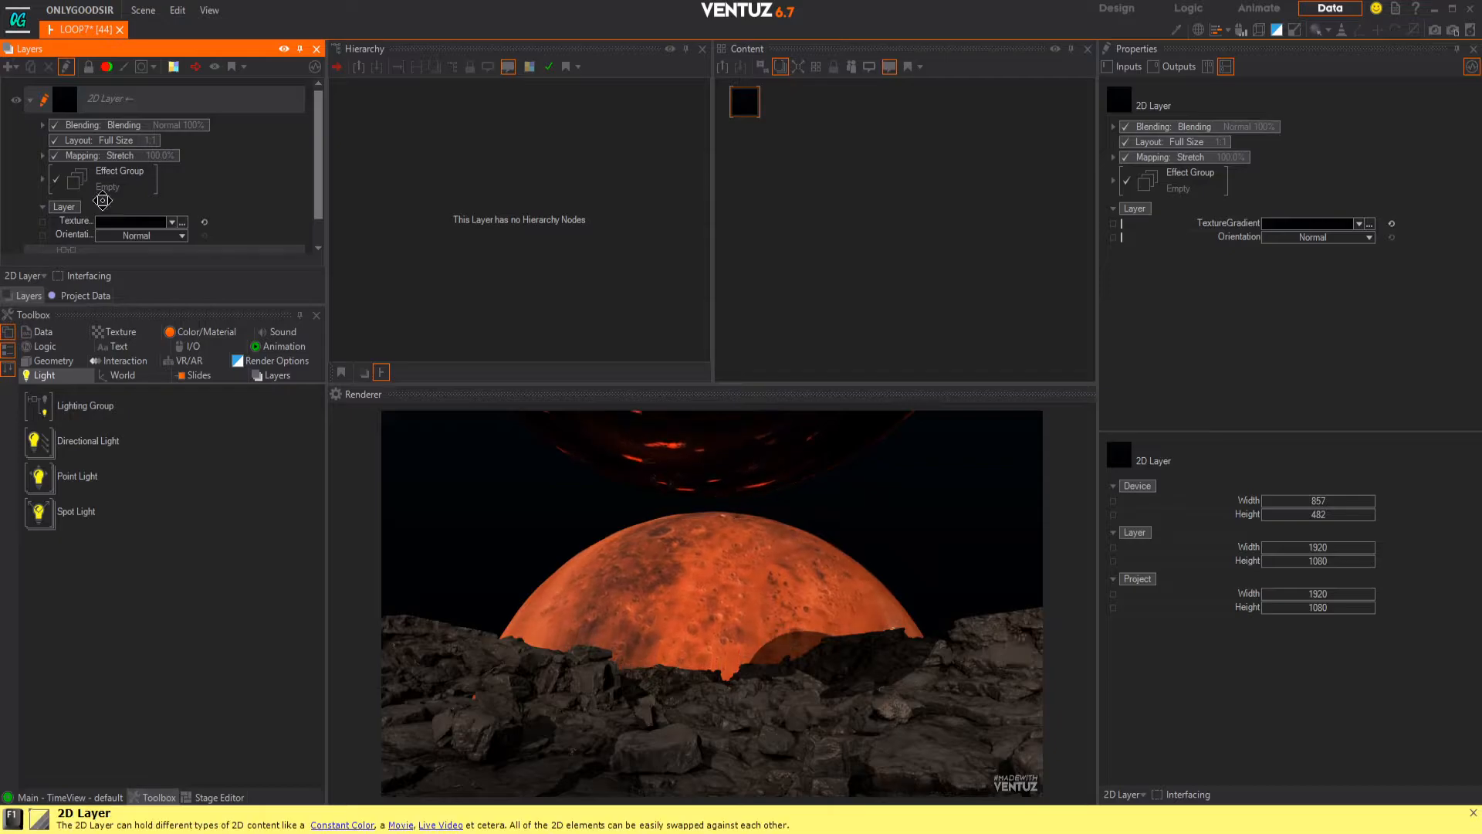
scroll(49, 255, "down", 1)
left_click(46, 229)
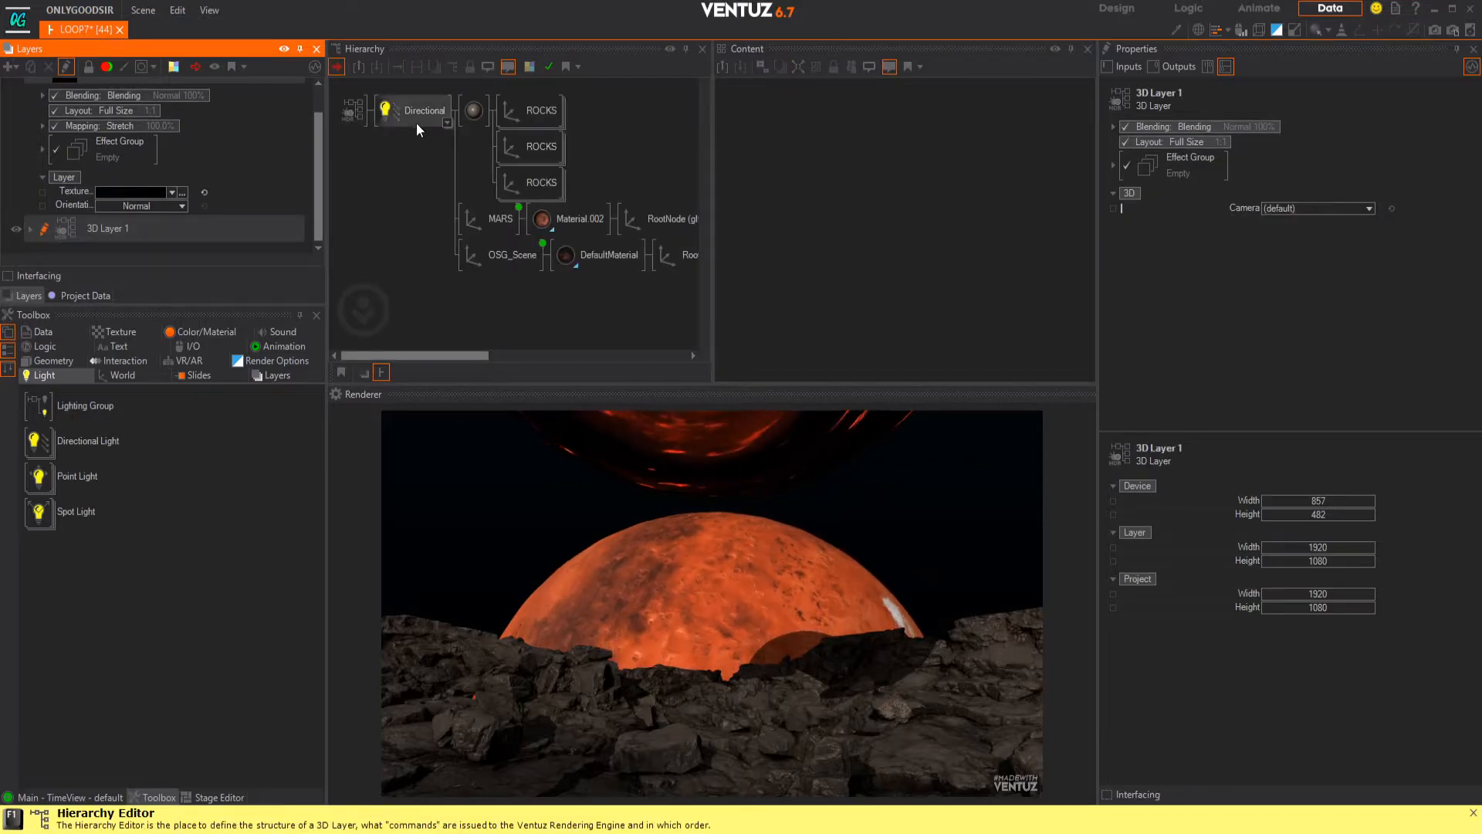
left_click(353, 110)
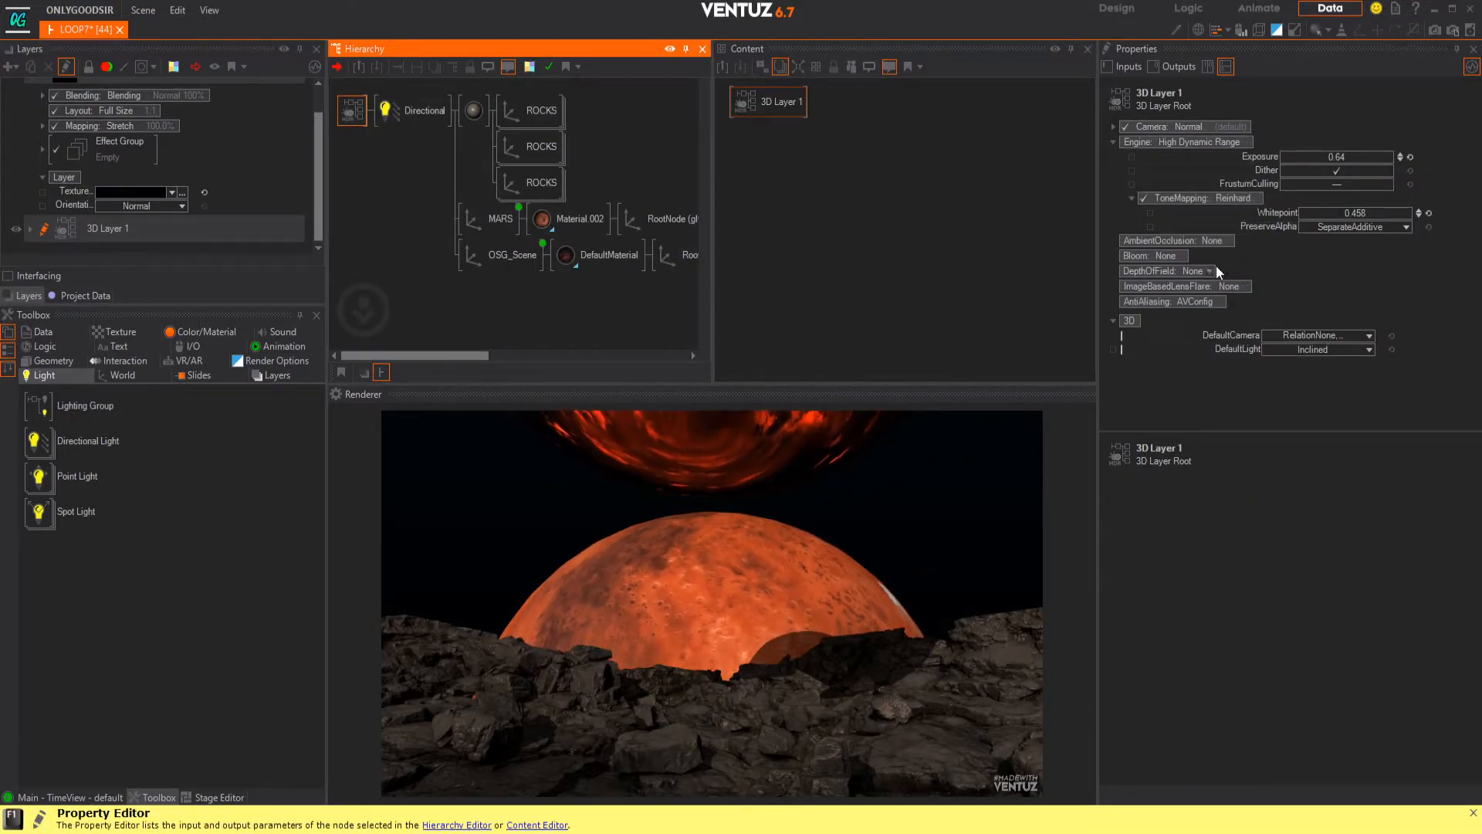
left_click(1169, 258)
left_click(1174, 277)
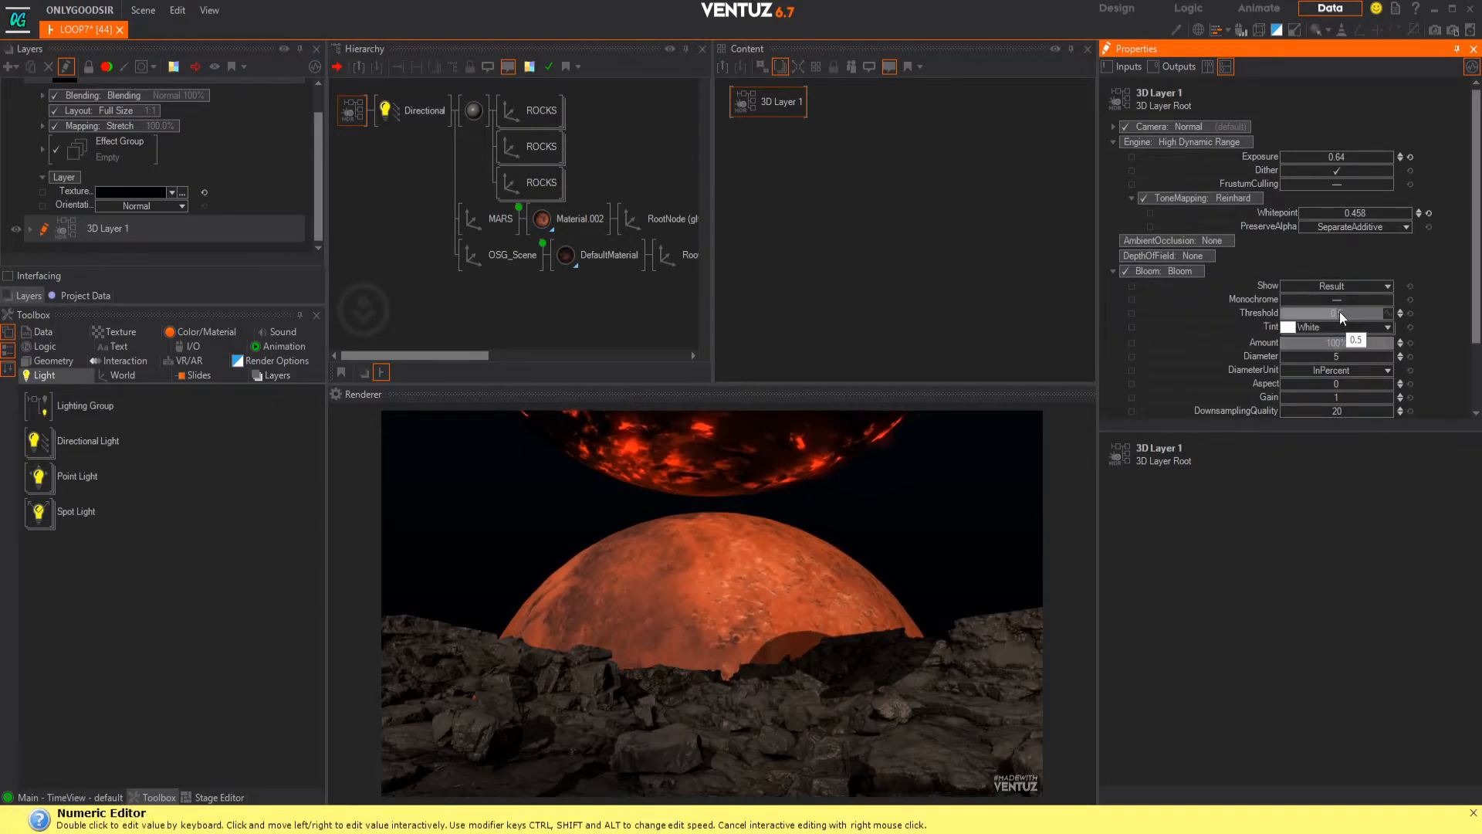
- Try the Bloom with threshold 0.017, diameter 6.4 and gain 6.04, and switch it off
left_click(1410, 313)
mouse_move(1331, 356)
left_mouse_down()
mouse_move(1356, 357)
mouse_move(1341, 358)
left_mouse_up()
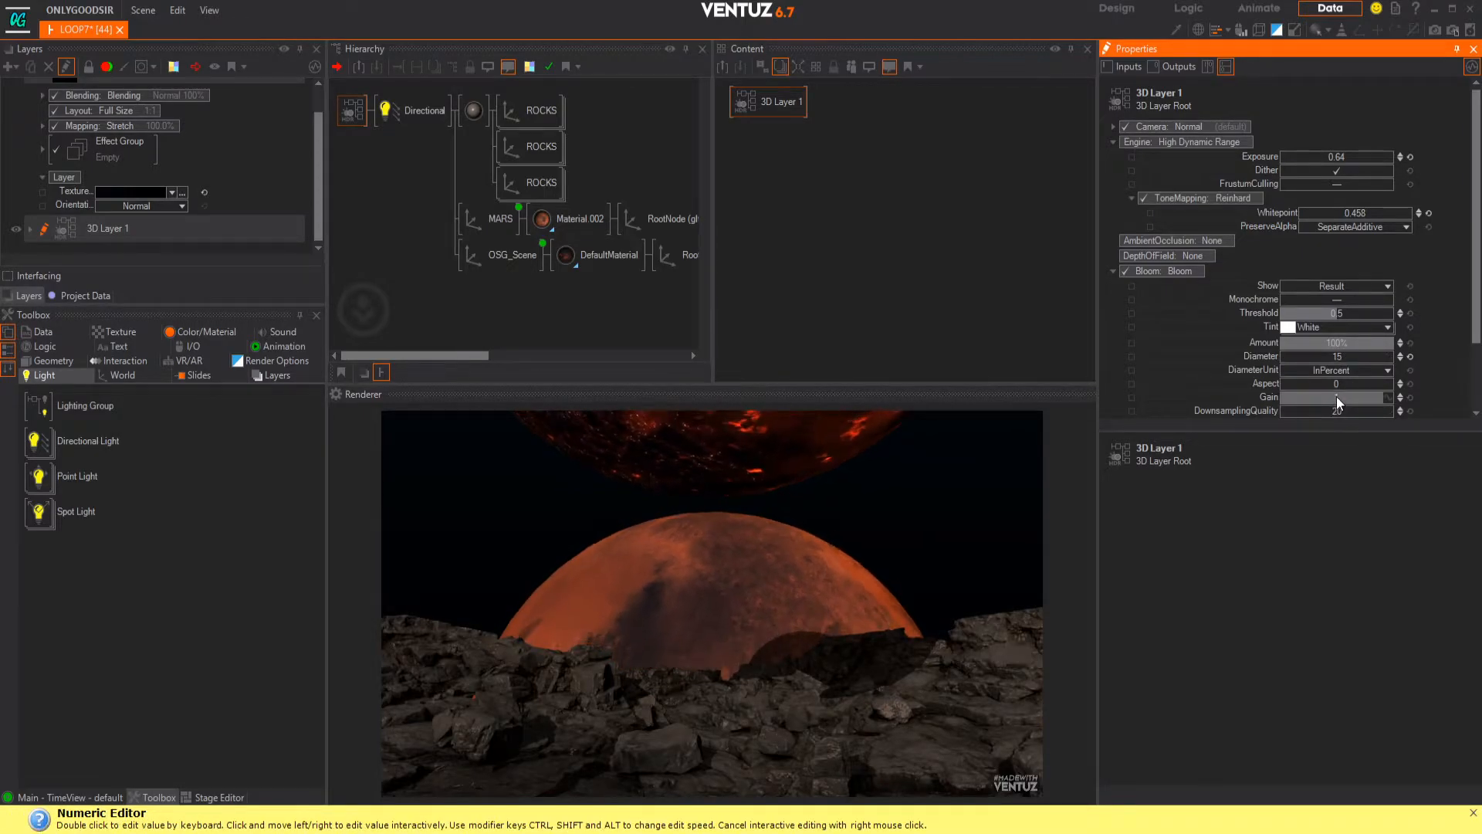
left_click_drag(1392, 396, 1396, 396)
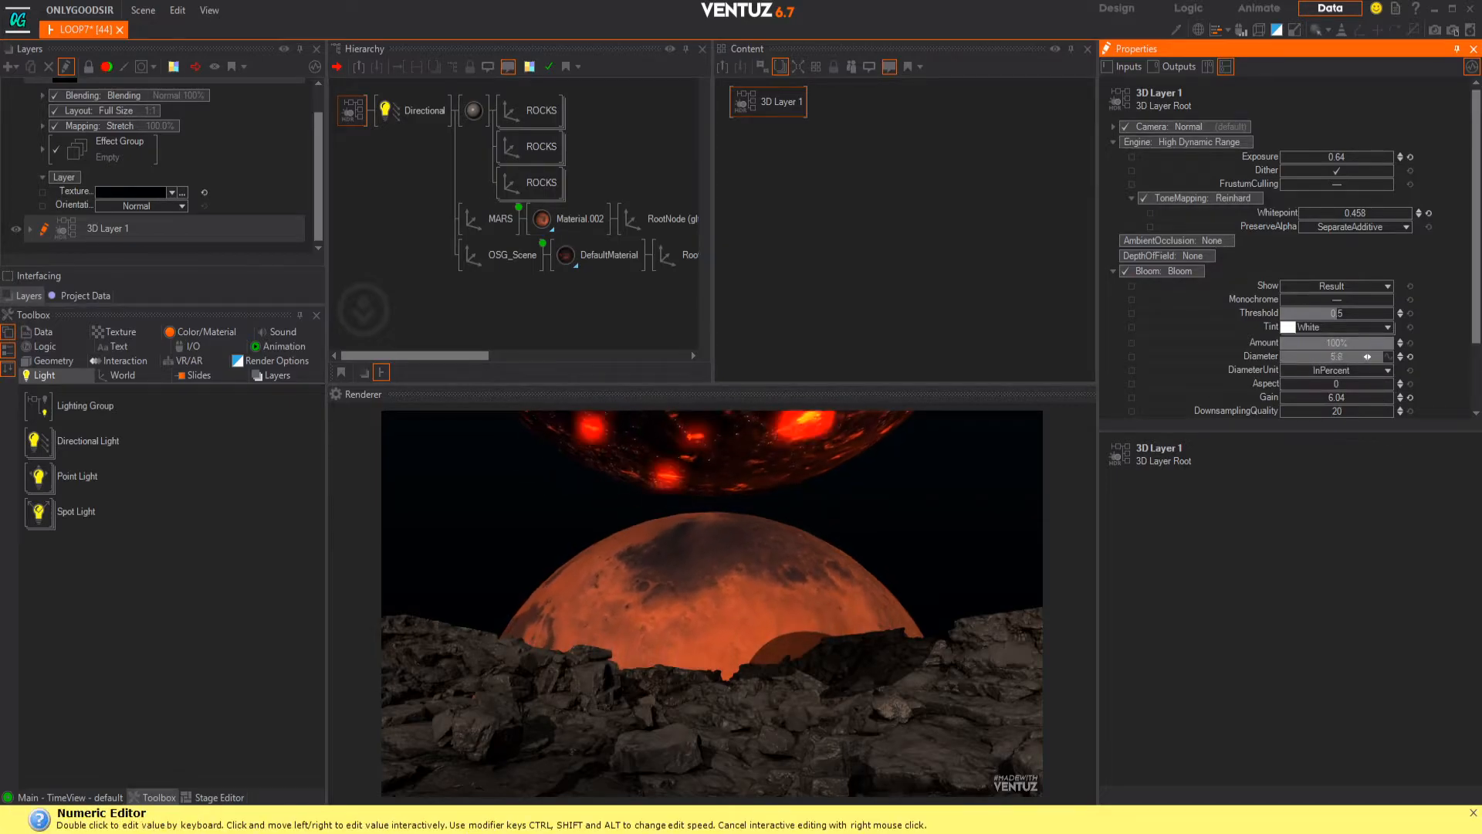
left_click_drag(1368, 358, 1409, 359)
left_click_drag(1346, 315, 1342, 357)
left_click(1411, 316)
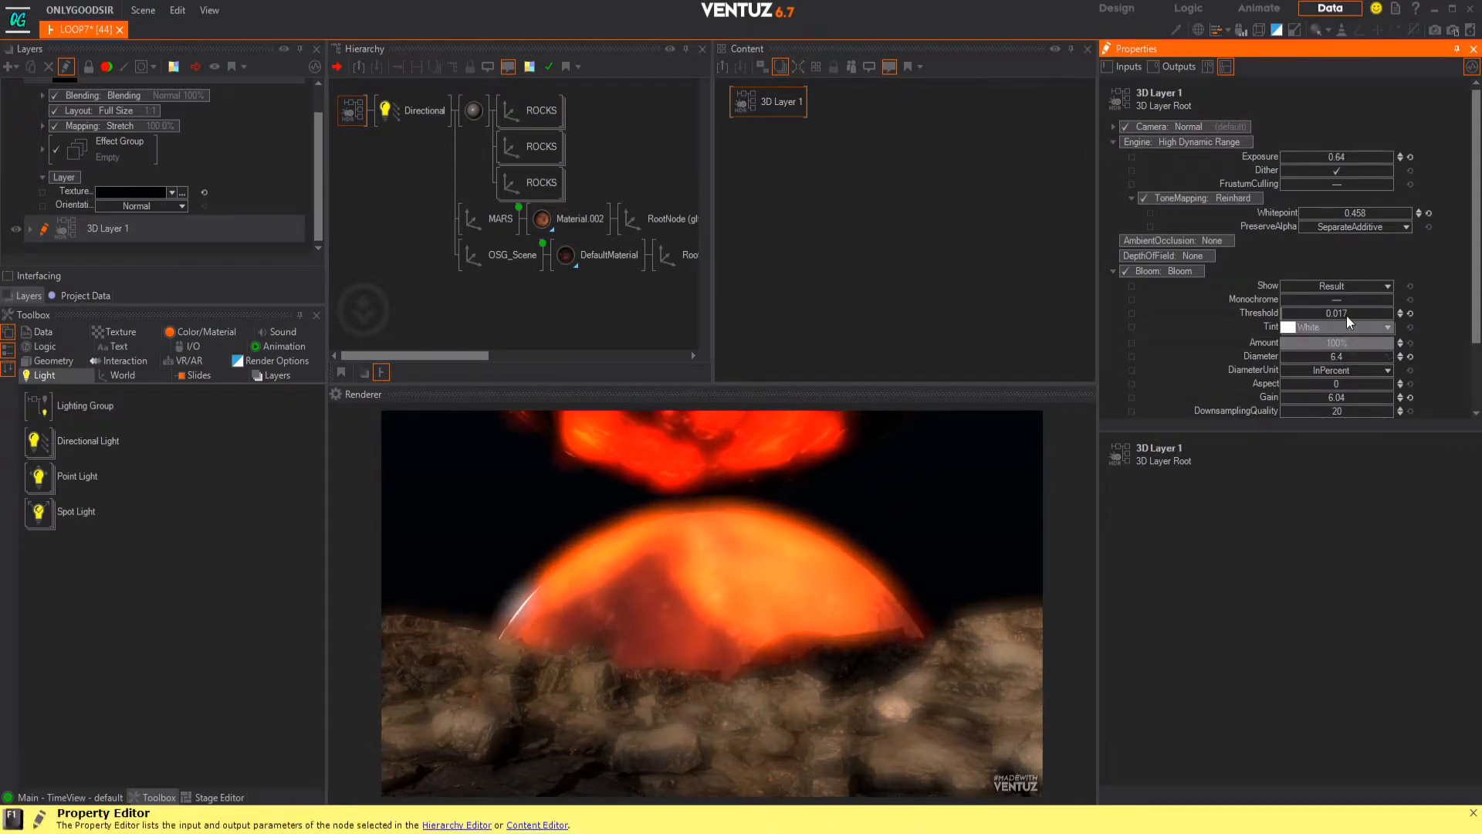
left_click(1125, 271)
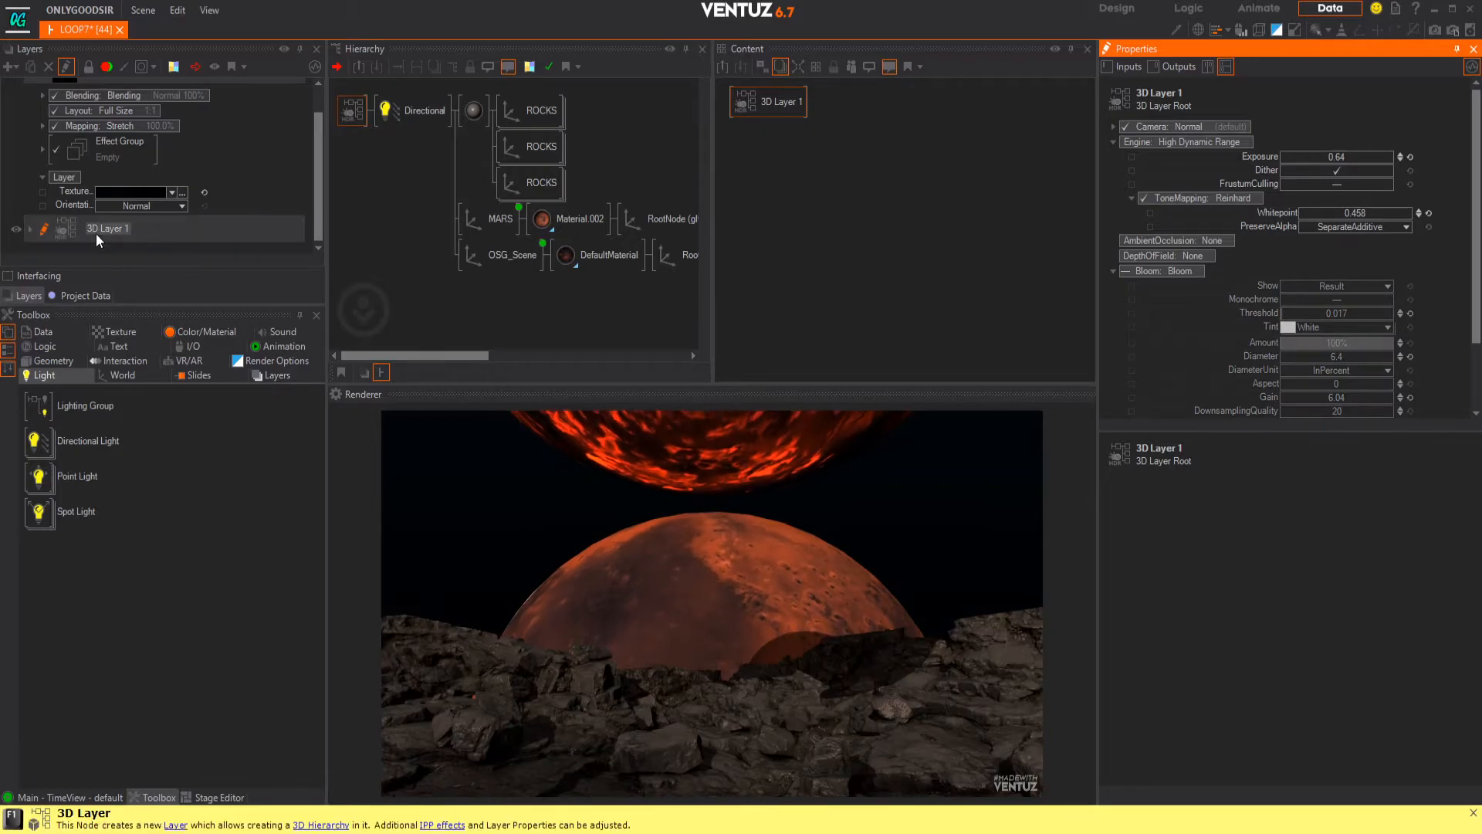
- Add a Glare effect to 3D Layer 1's effect group
left_click(36, 227)
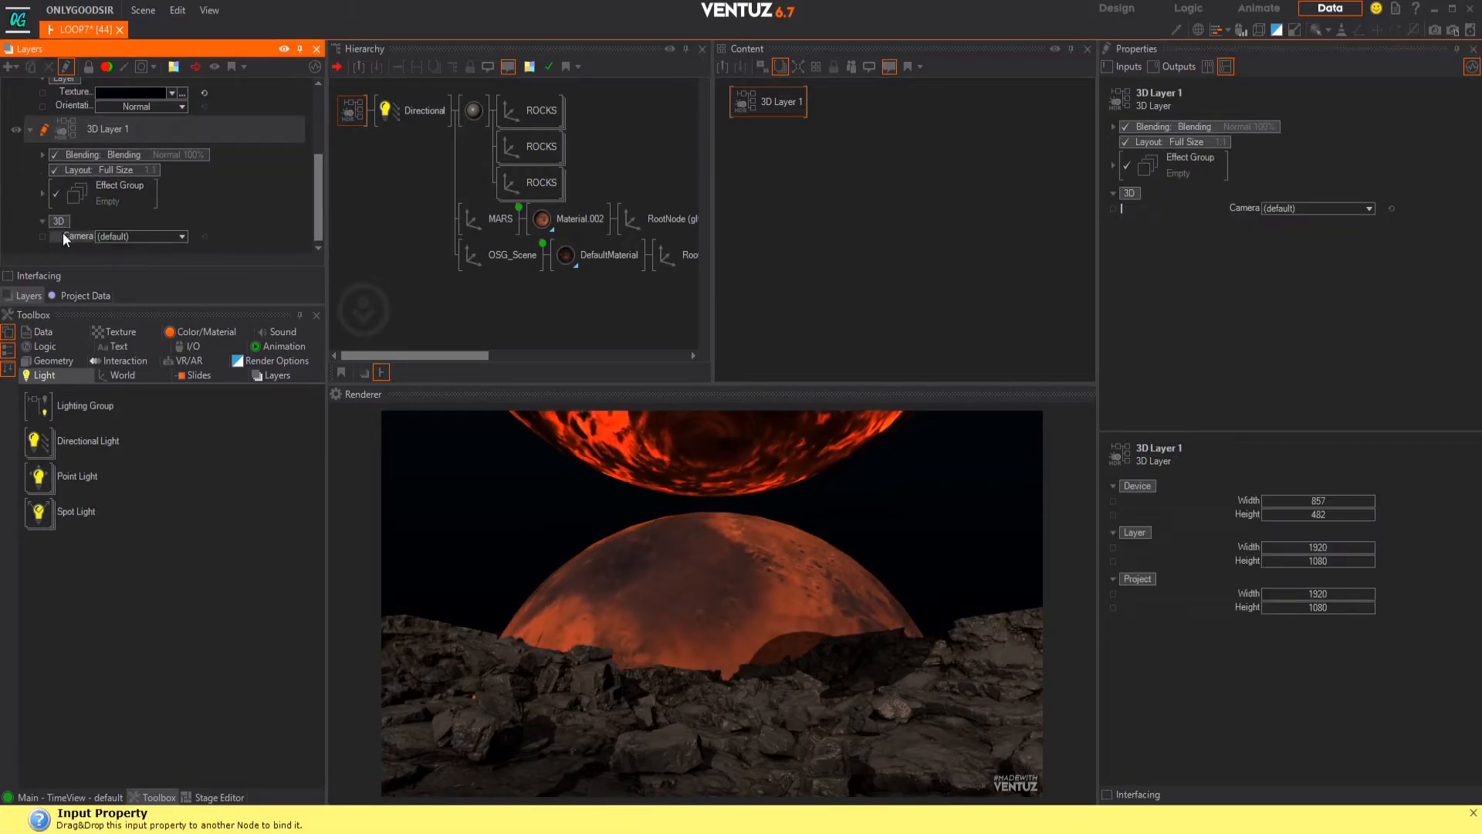
left_click(54, 208)
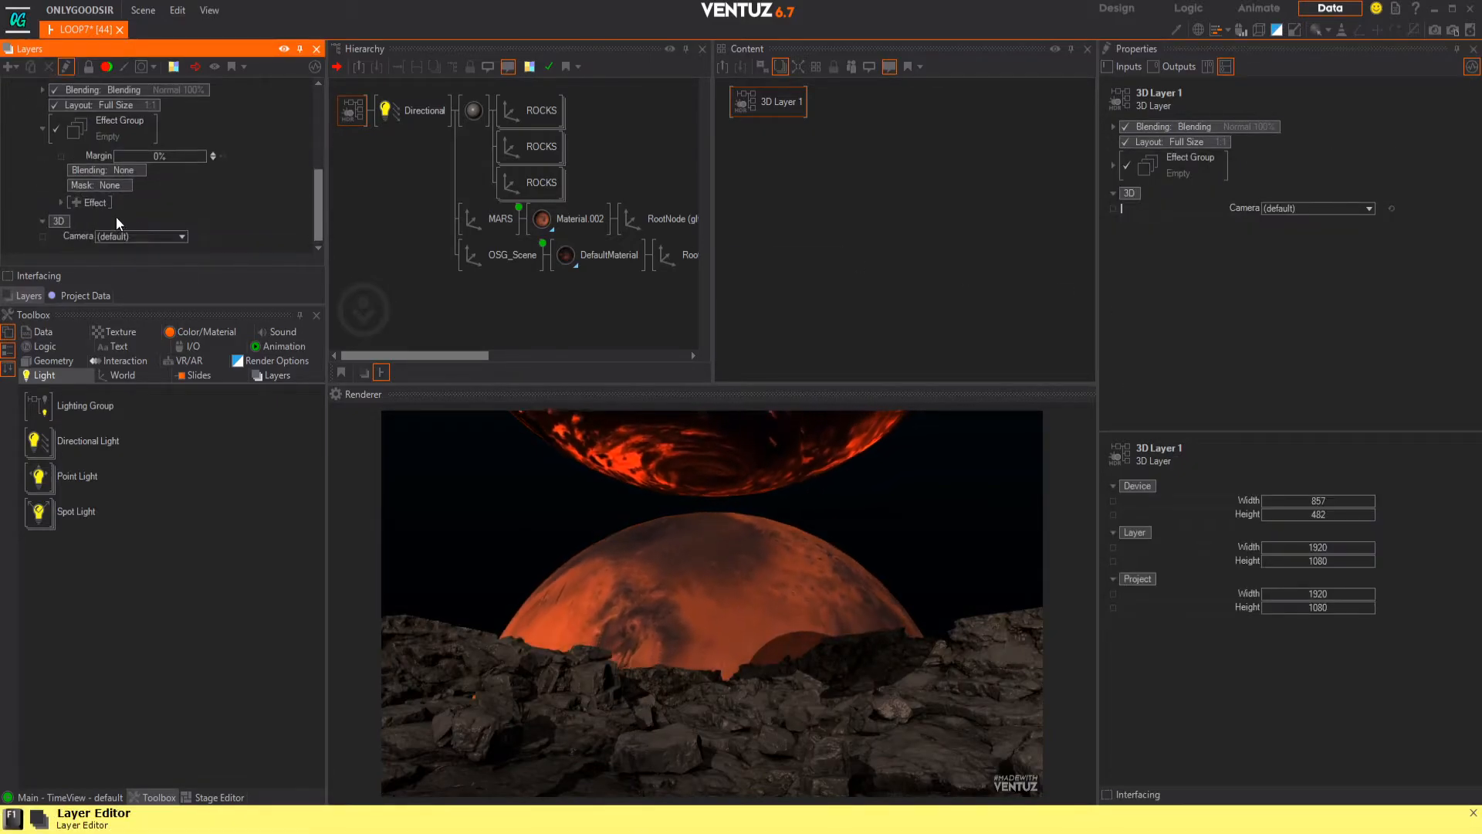
left_click(80, 197)
left_click(142, 278)
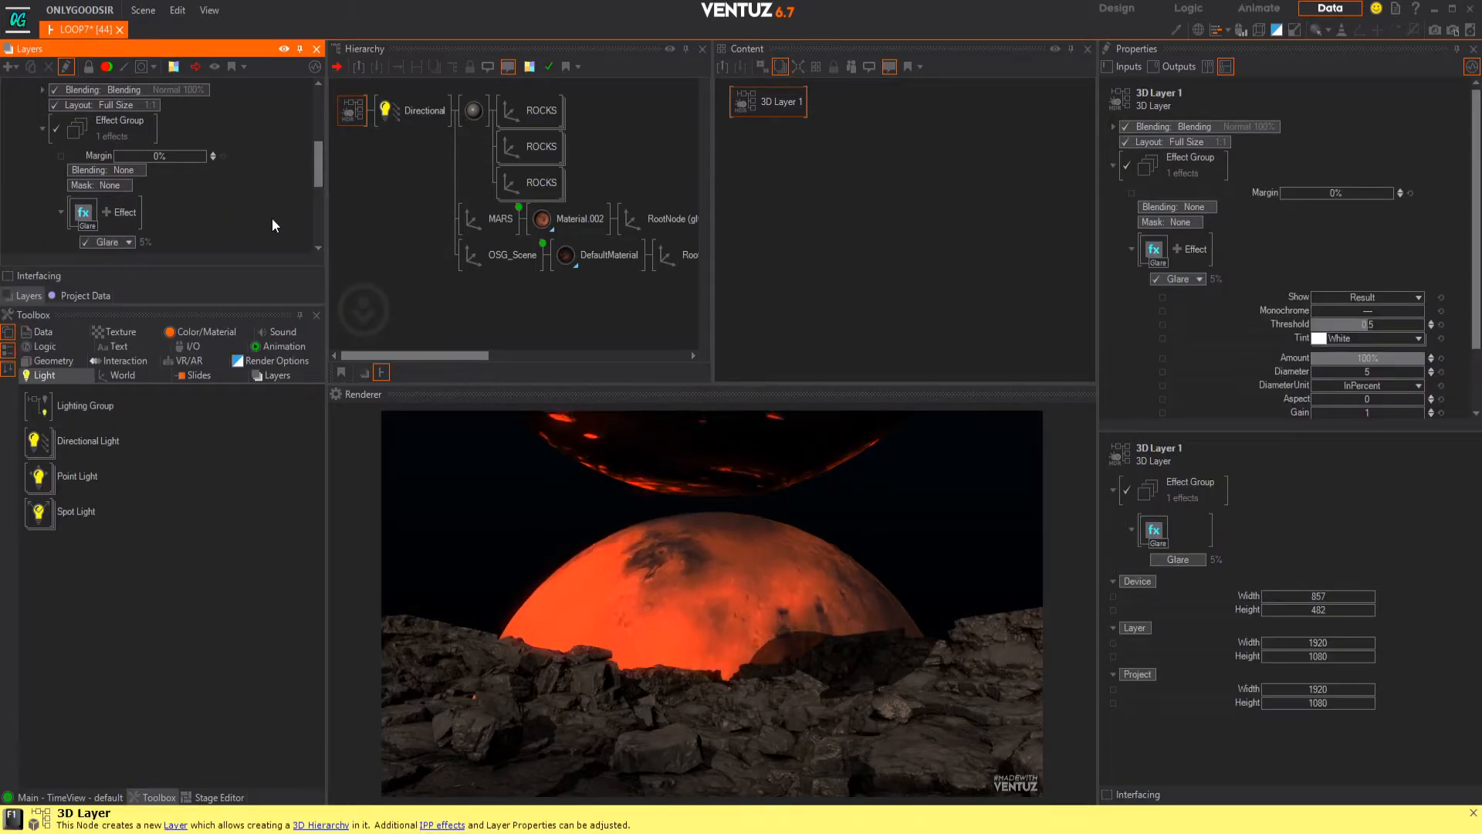
- Set the Glare effect's diameter to 12.3 percent, threshold to 0.73 and gain to 2.33
scroll(207, 229, "down", 5)
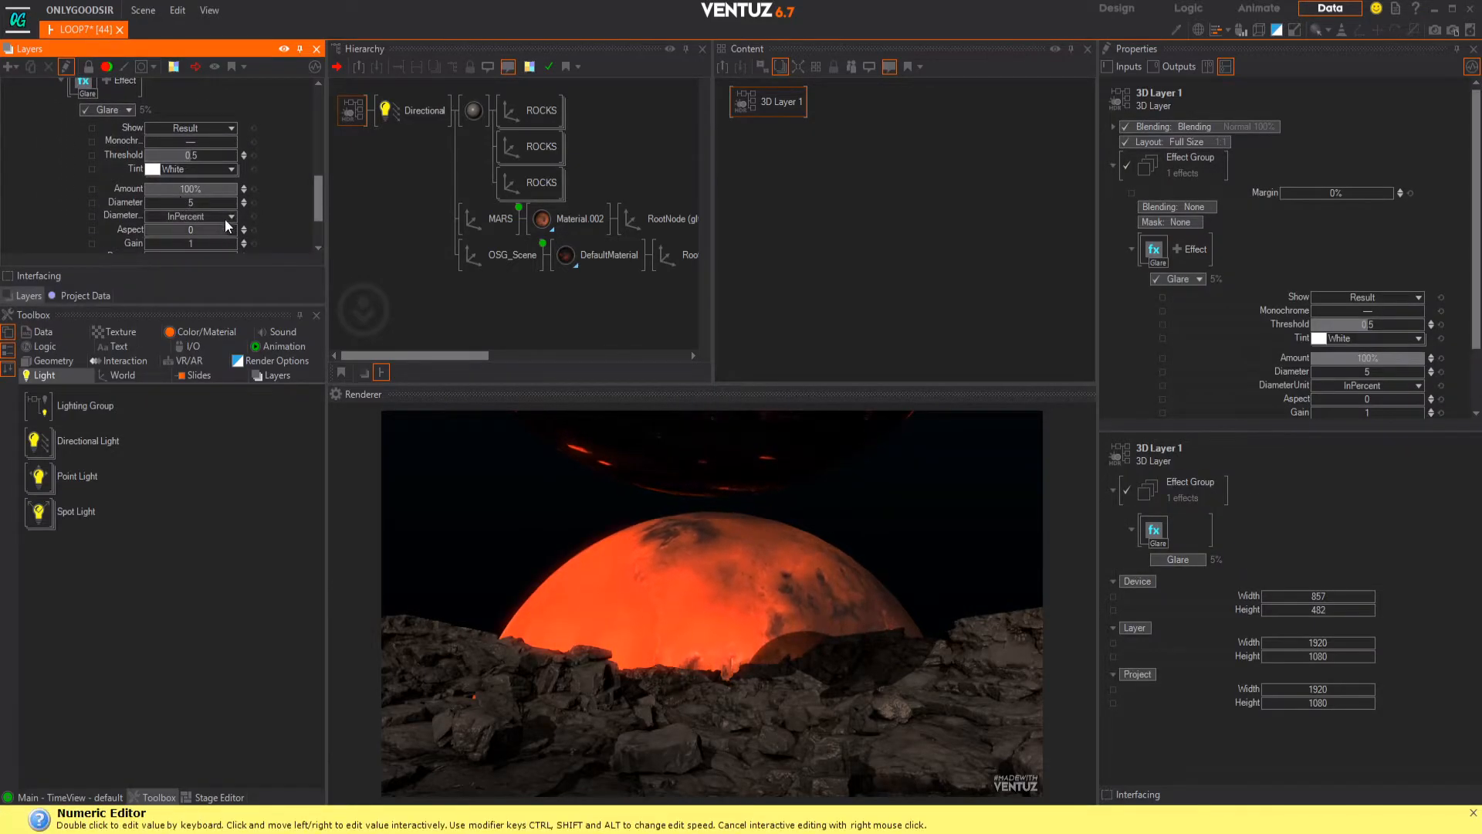
left_click_drag(235, 203, 152, 207)
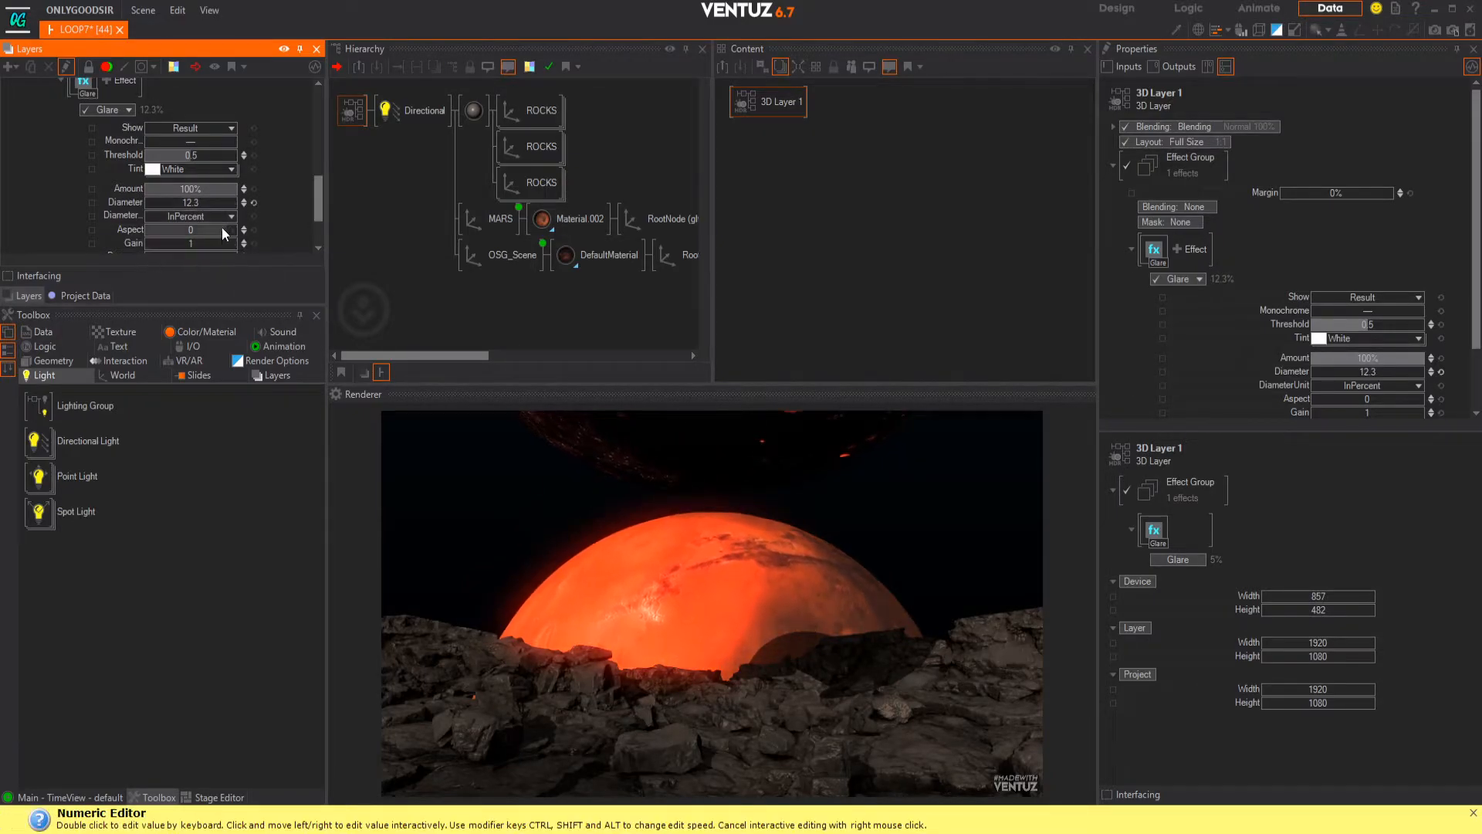
scroll(216, 210, "down", 2)
mouse_move(196, 131)
left_mouse_down()
mouse_move(180, 129)
mouse_move(204, 129)
left_mouse_up()
mouse_move(191, 216)
left_mouse_down()
mouse_move(216, 216)
mouse_move(170, 216)
left_mouse_up()
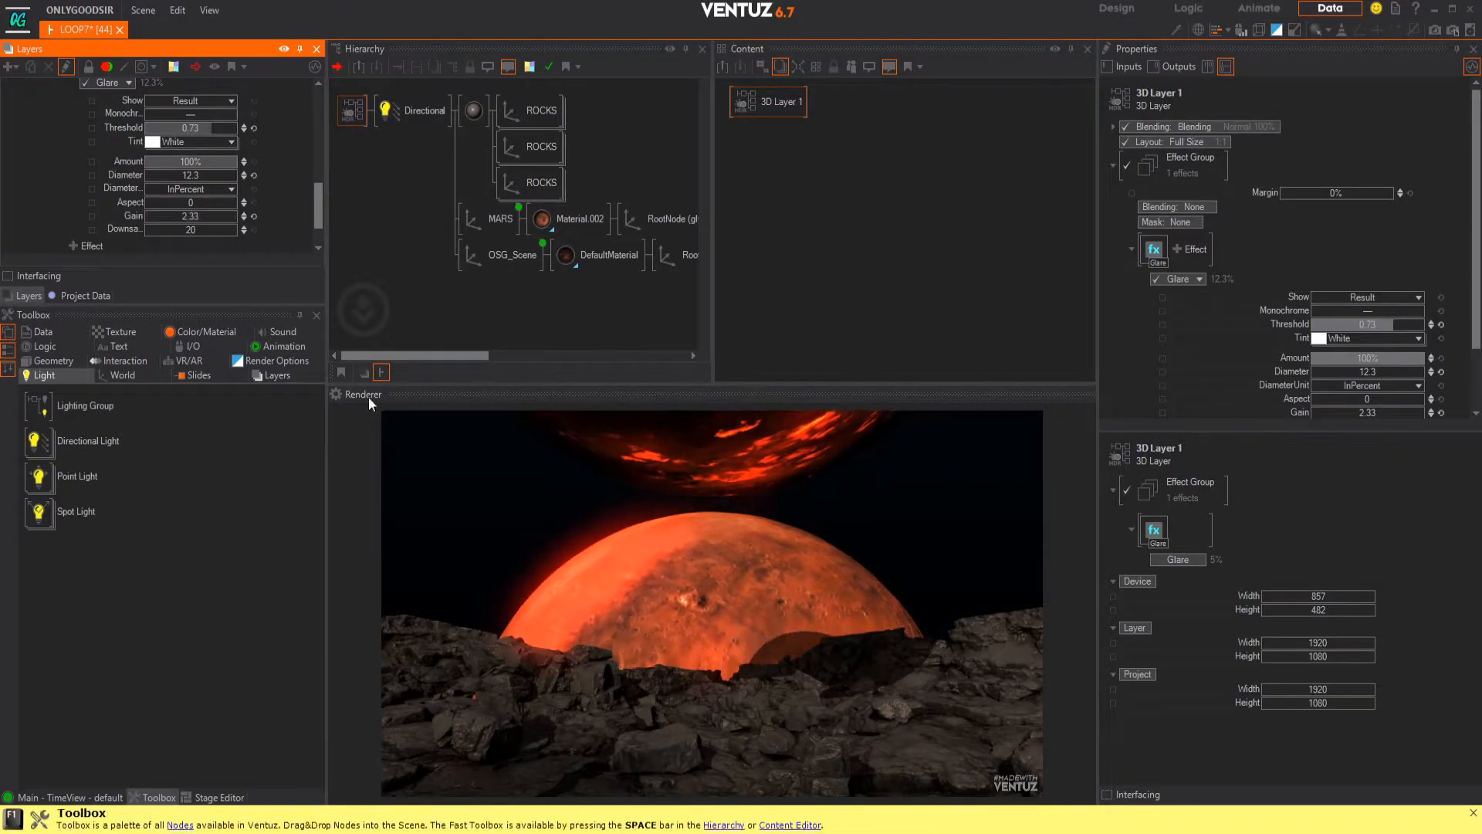
scroll(253, 96, "up", 6)
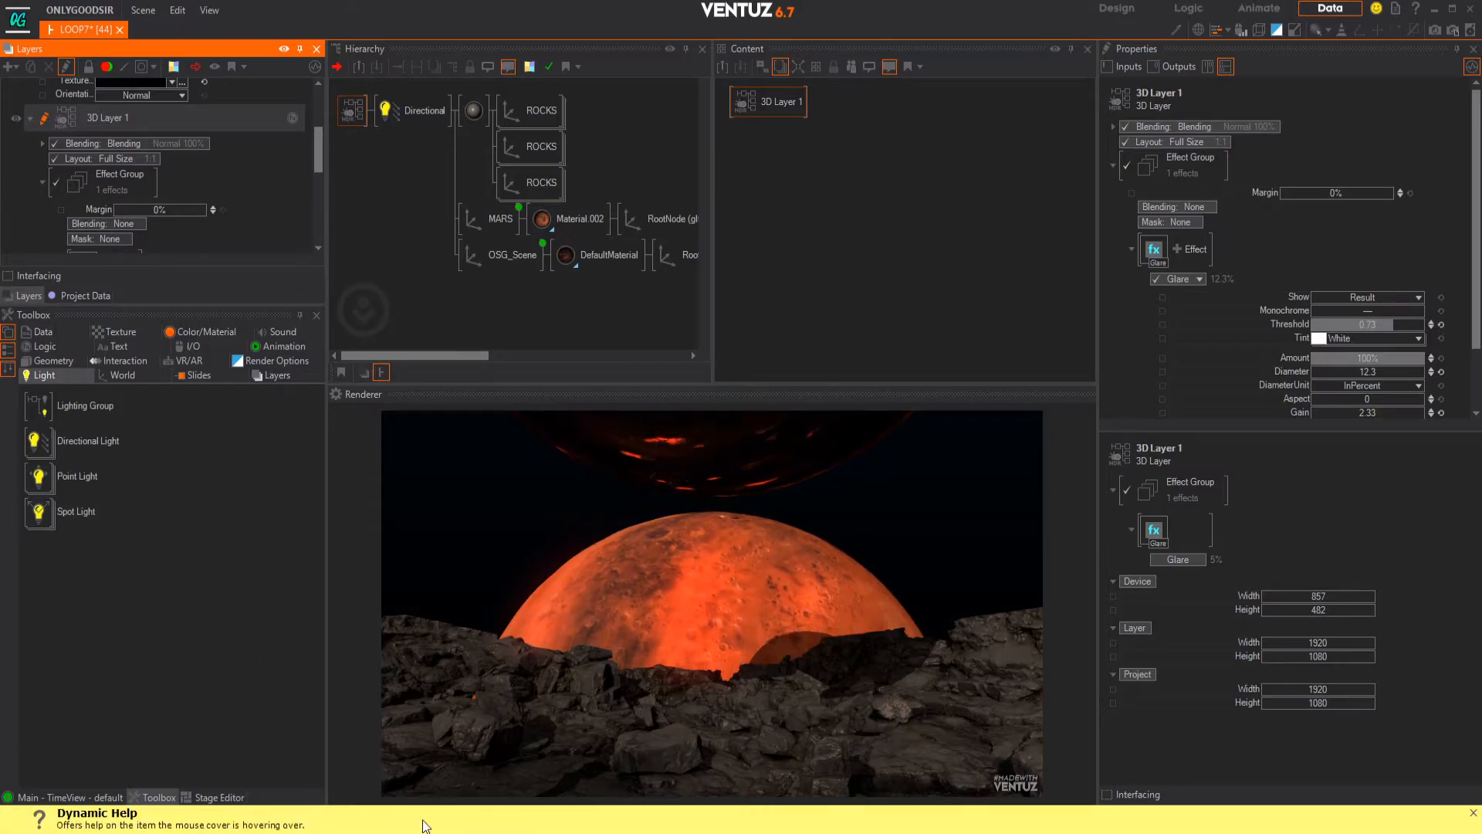
- Import scene.gltf from the assets\spaceman folder into the hierarchy under the directional light
key("alt+Tab")
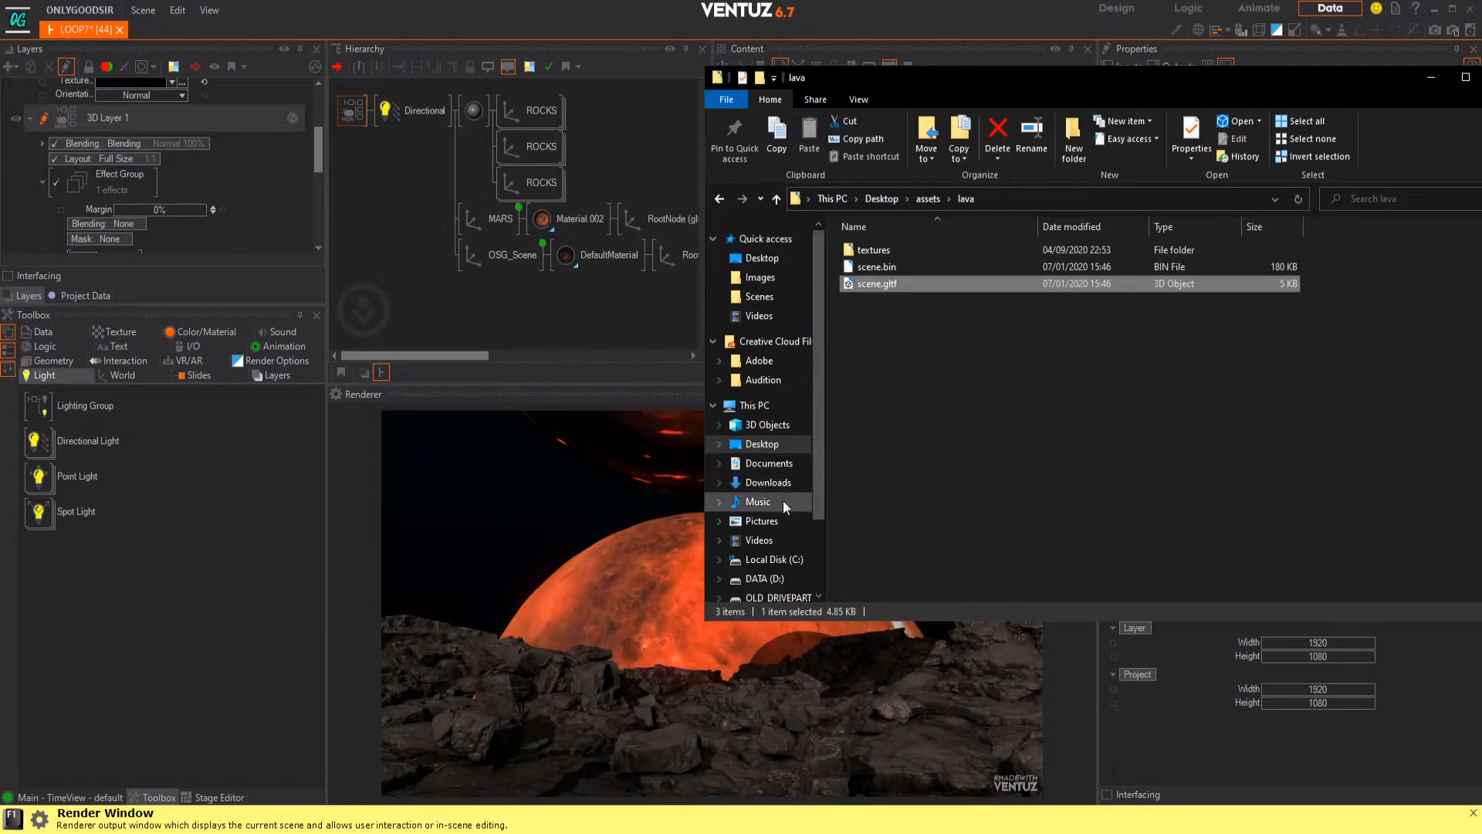
left_click(926, 200)
double_click(876, 301)
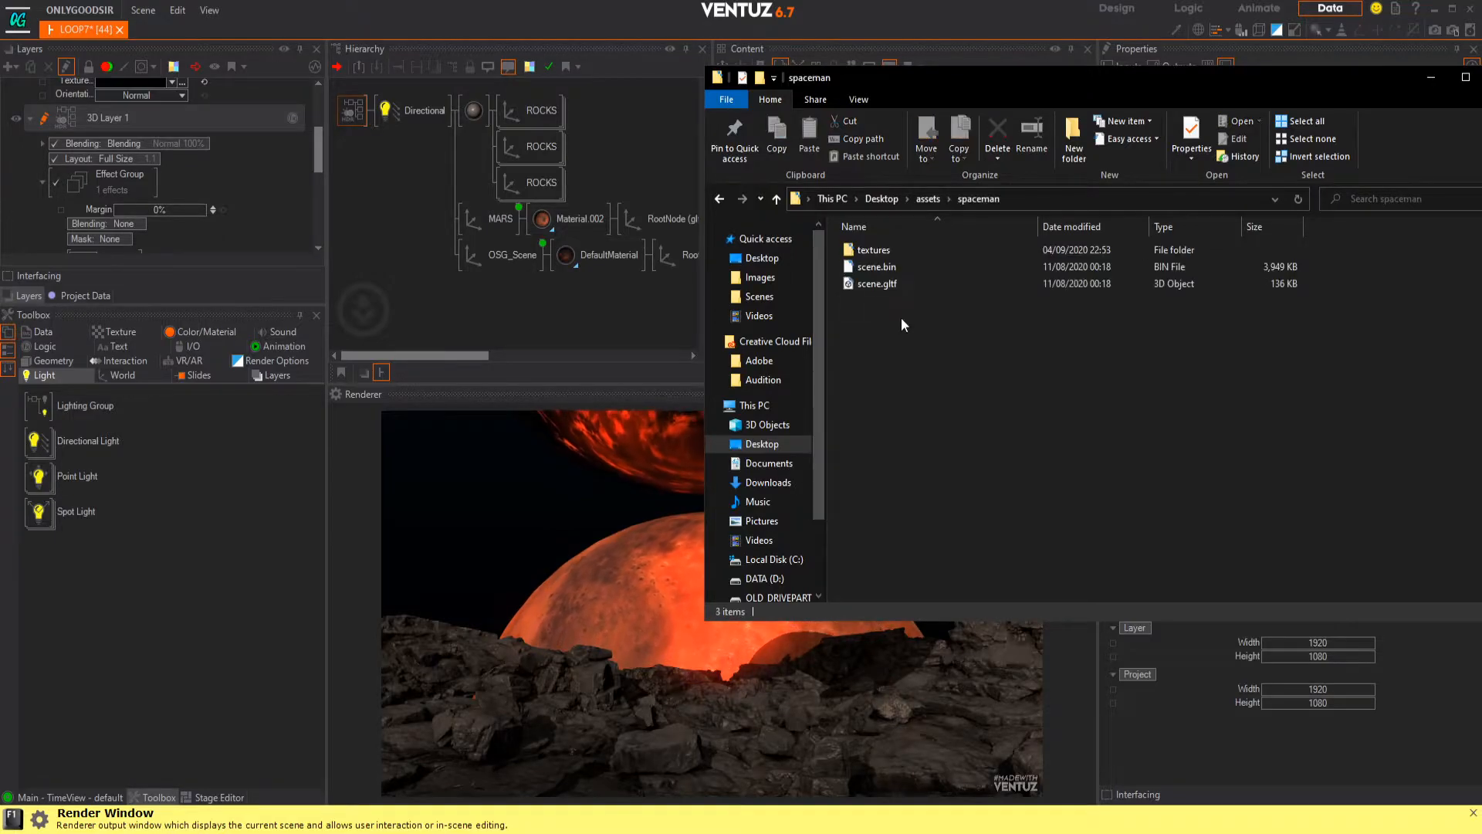
left_click_drag(894, 285, 478, 270)
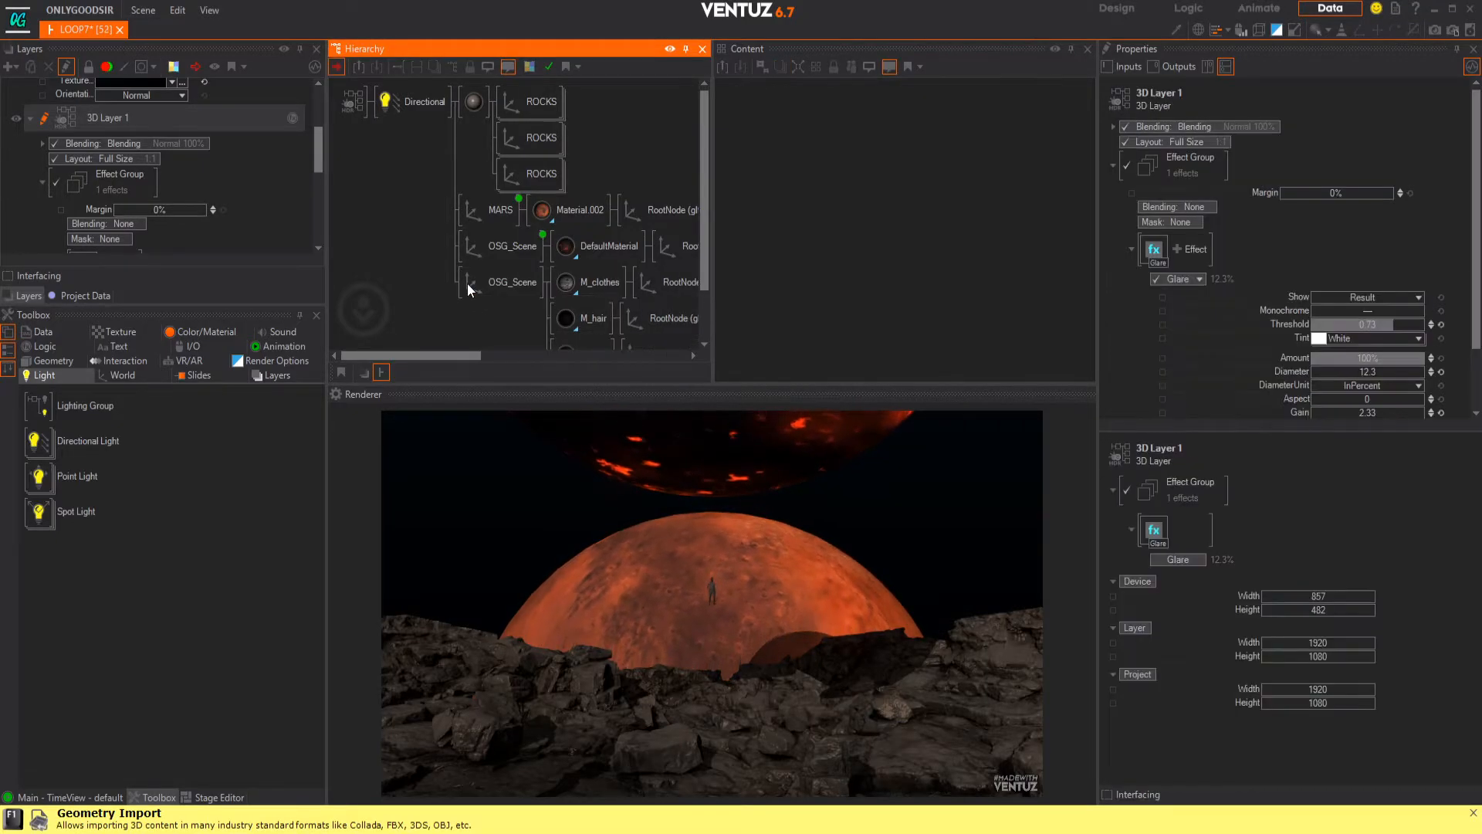
- Scale the imported spaceman to 8.2, position it at 3.1, -9.5, -5 and rotate it to -163 in Y
left_click(494, 279)
left_click_drag(1323, 356, 1313, 337)
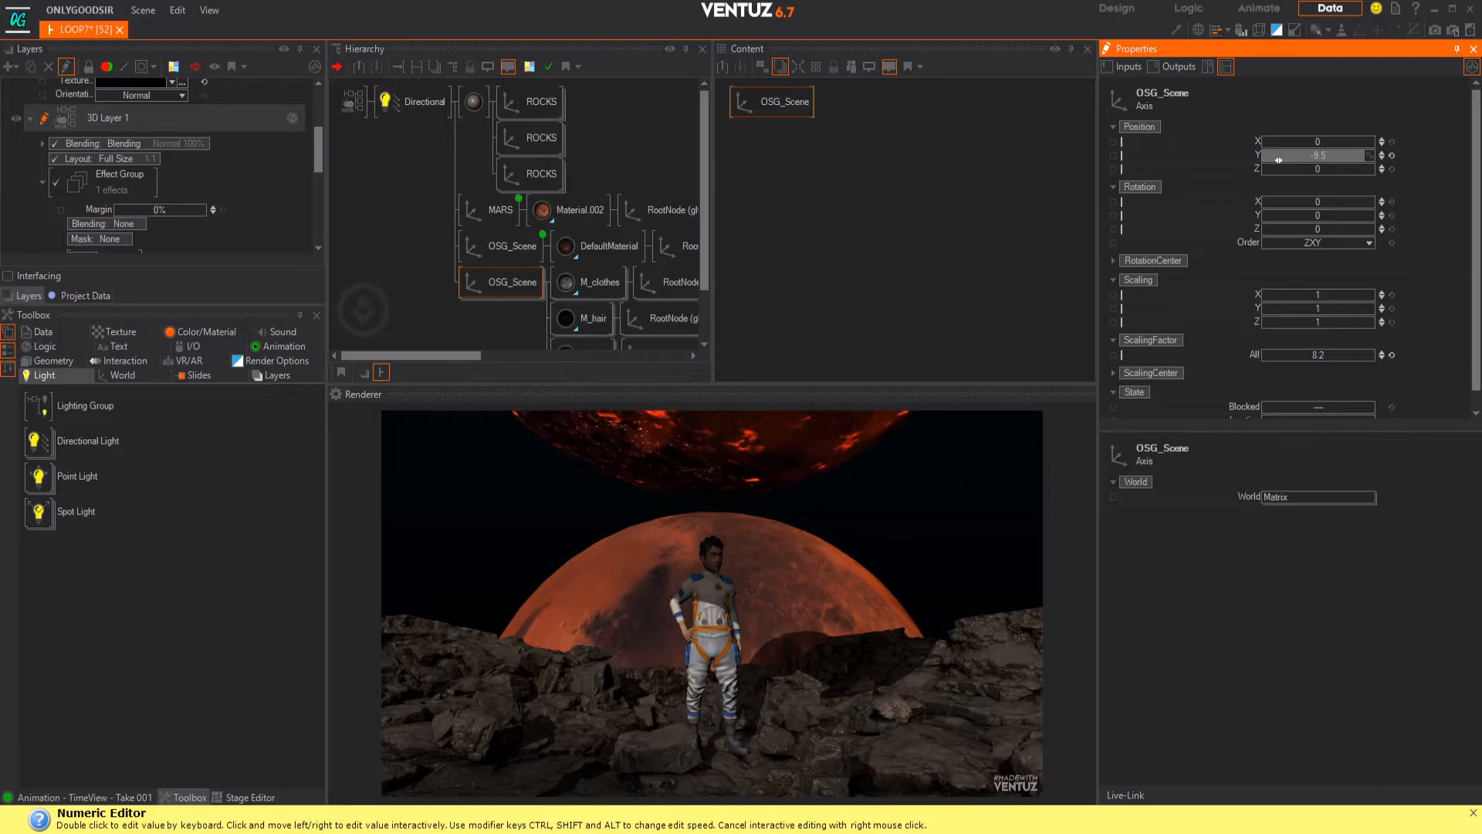
left_click_drag(1318, 169, 1270, 210)
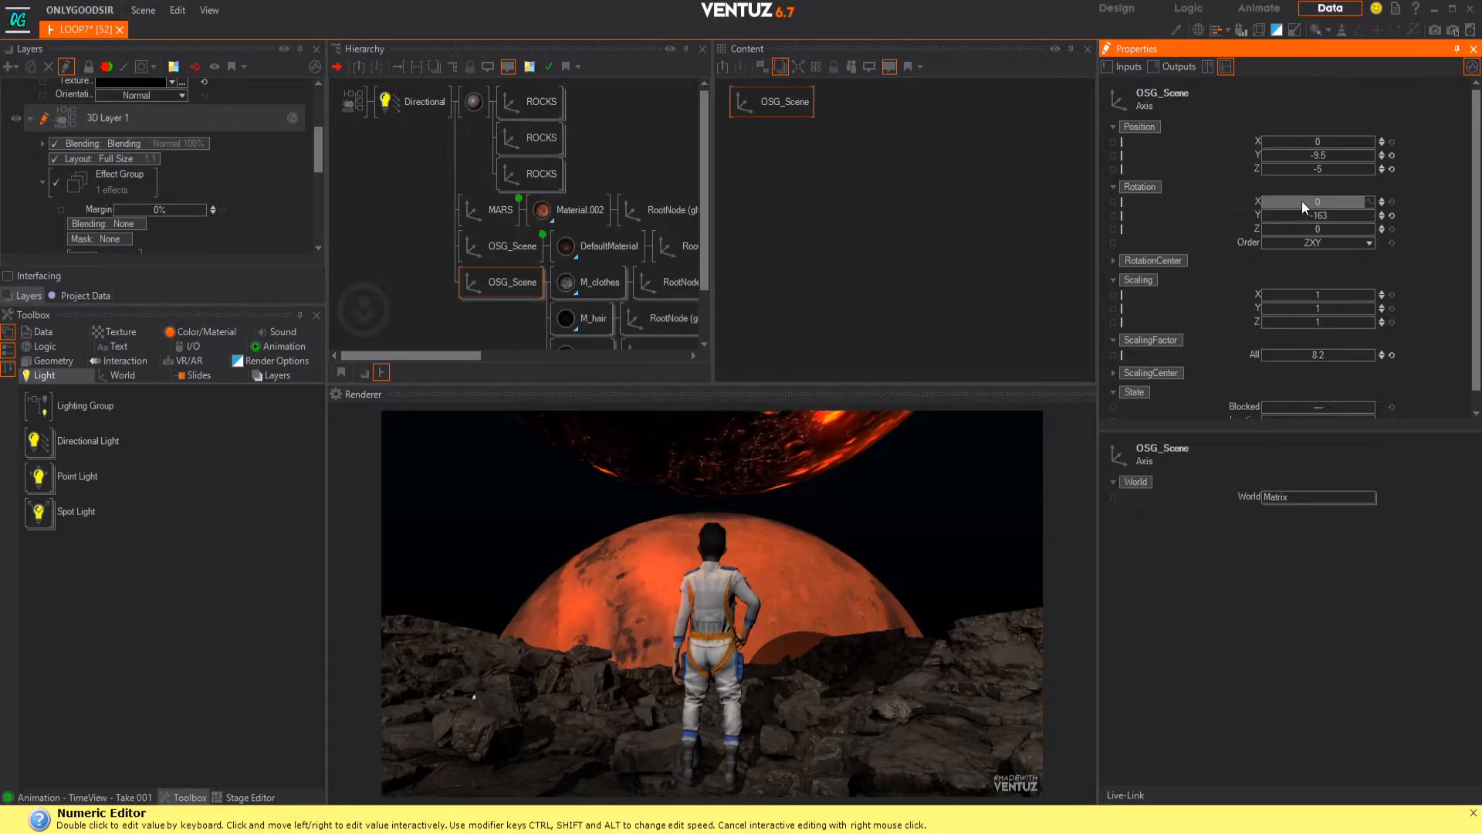
left_click_drag(1332, 142, 1342, 145)
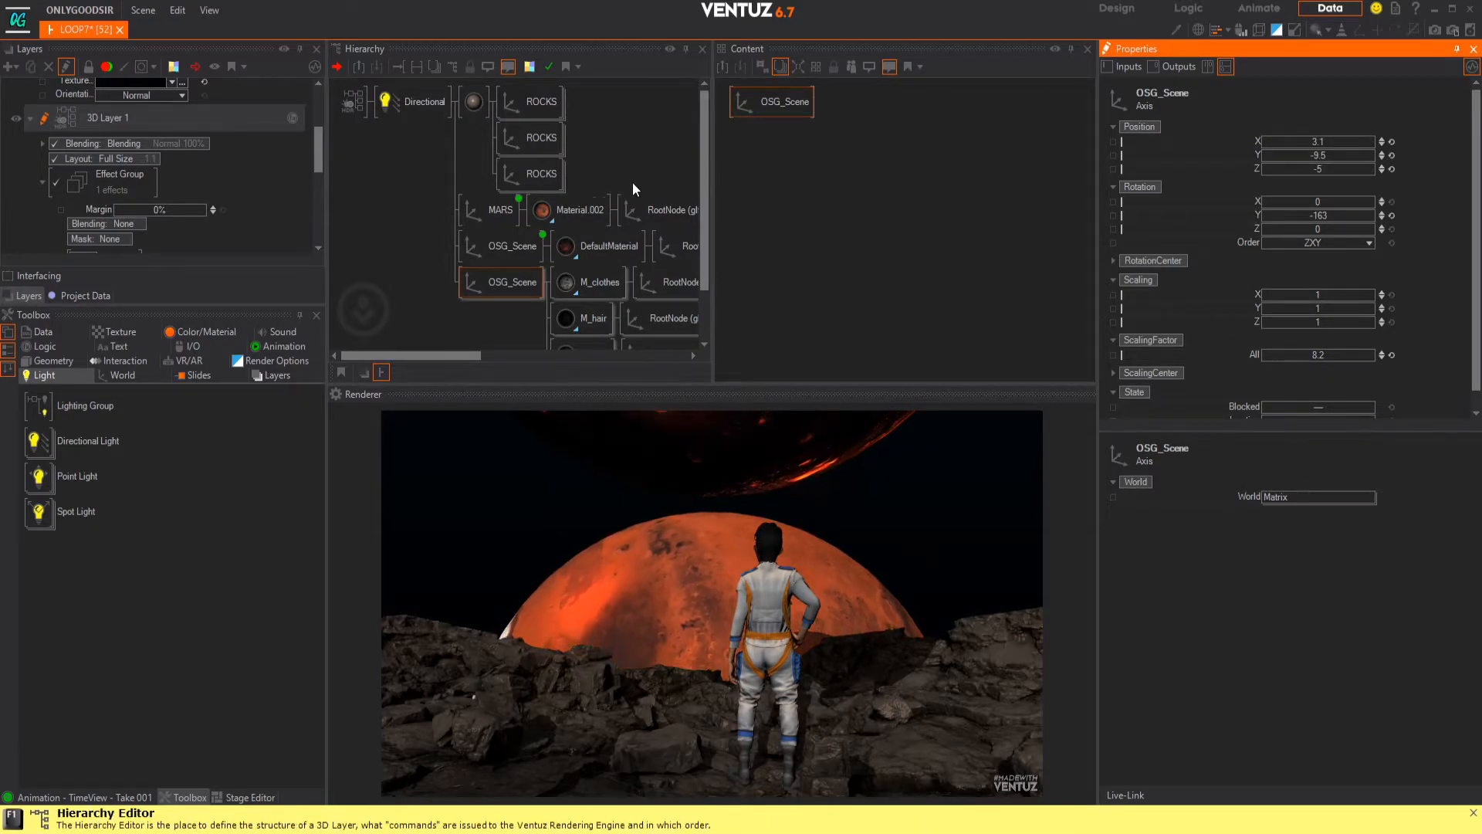
- Insert an Axis between the 3D layer root and the directional light and set its Z scaling to 2.12
left_click(389, 193)
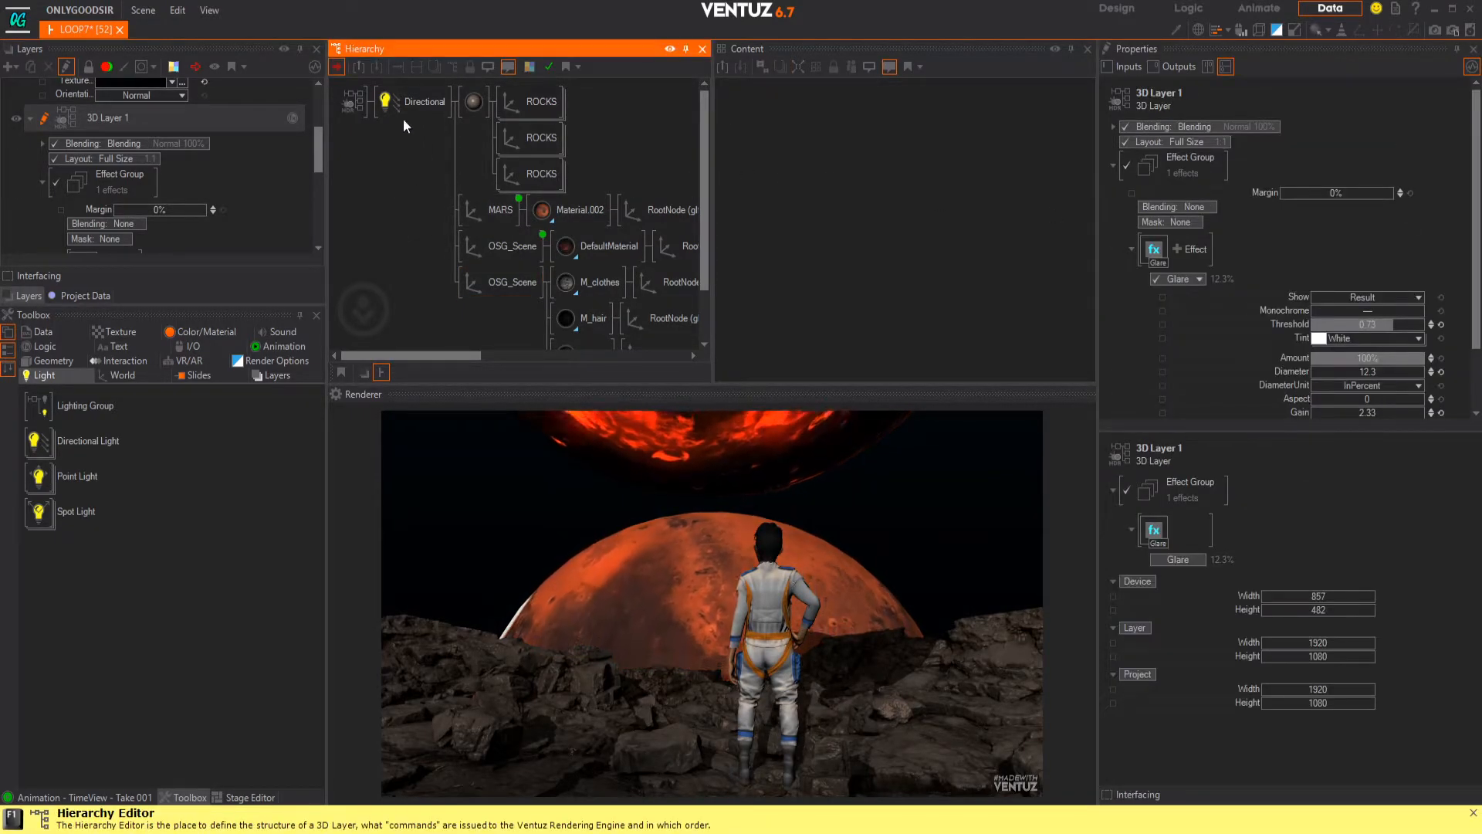
right_click(415, 155)
left_click(447, 187)
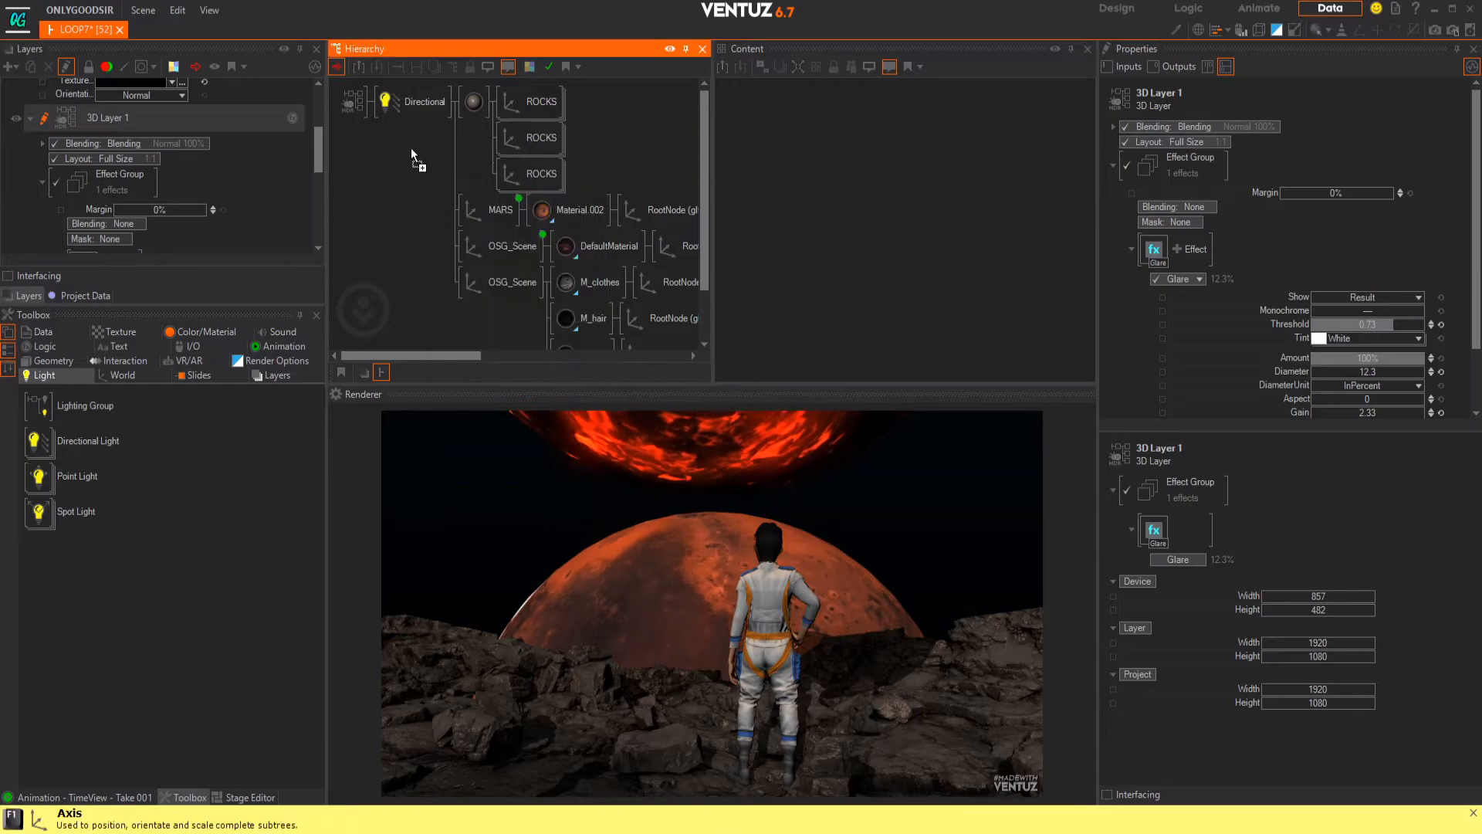
left_click(379, 108)
left_click_drag(1322, 323, 1356, 330)
scroll(463, 254, "down", 2)
scroll(511, 263, "up", 2)
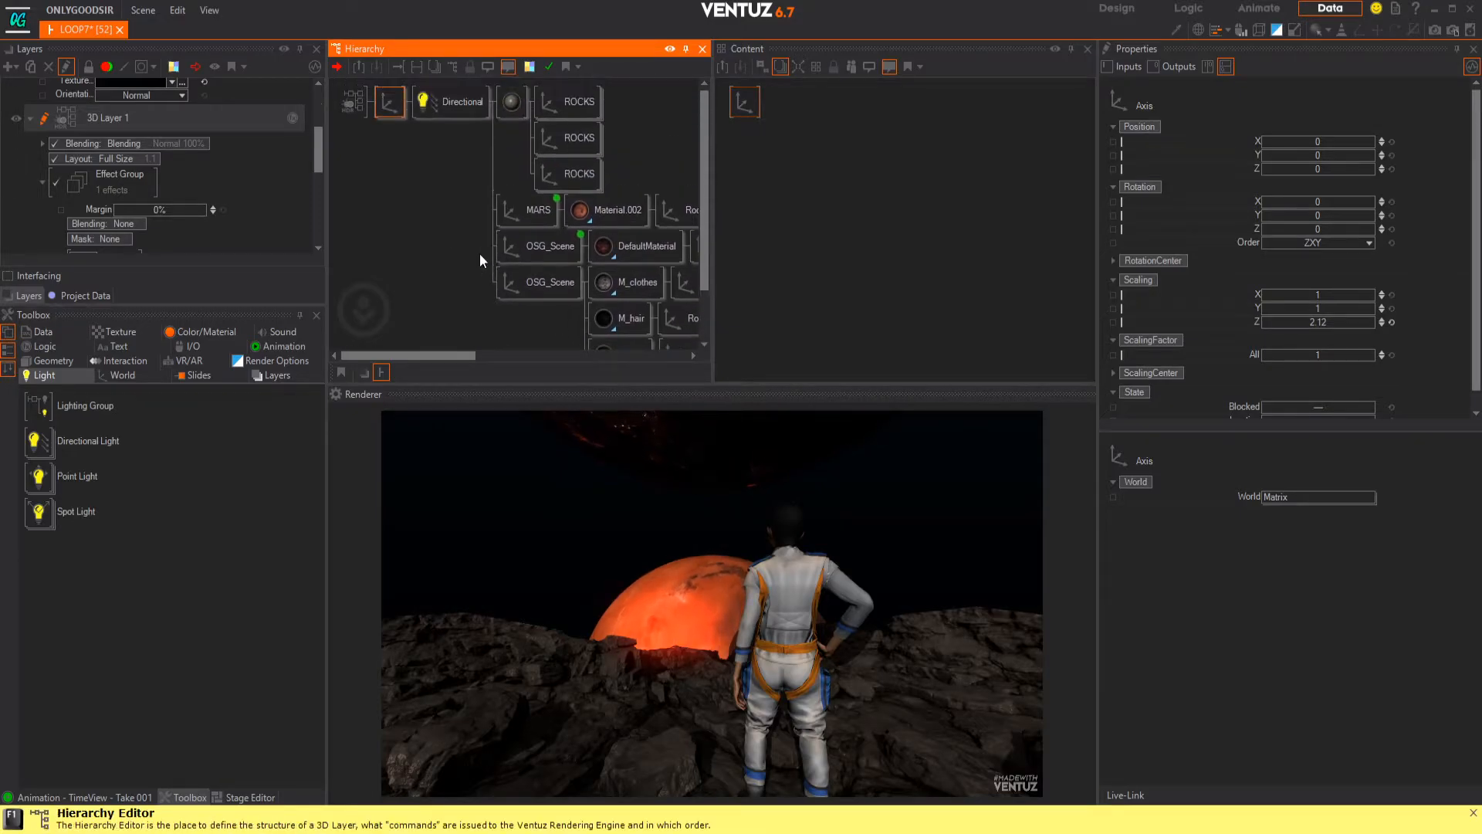
- Rename the lava planet's axis to LAVA and the spaceman's axis to SPACEMAN
left_click(535, 251)
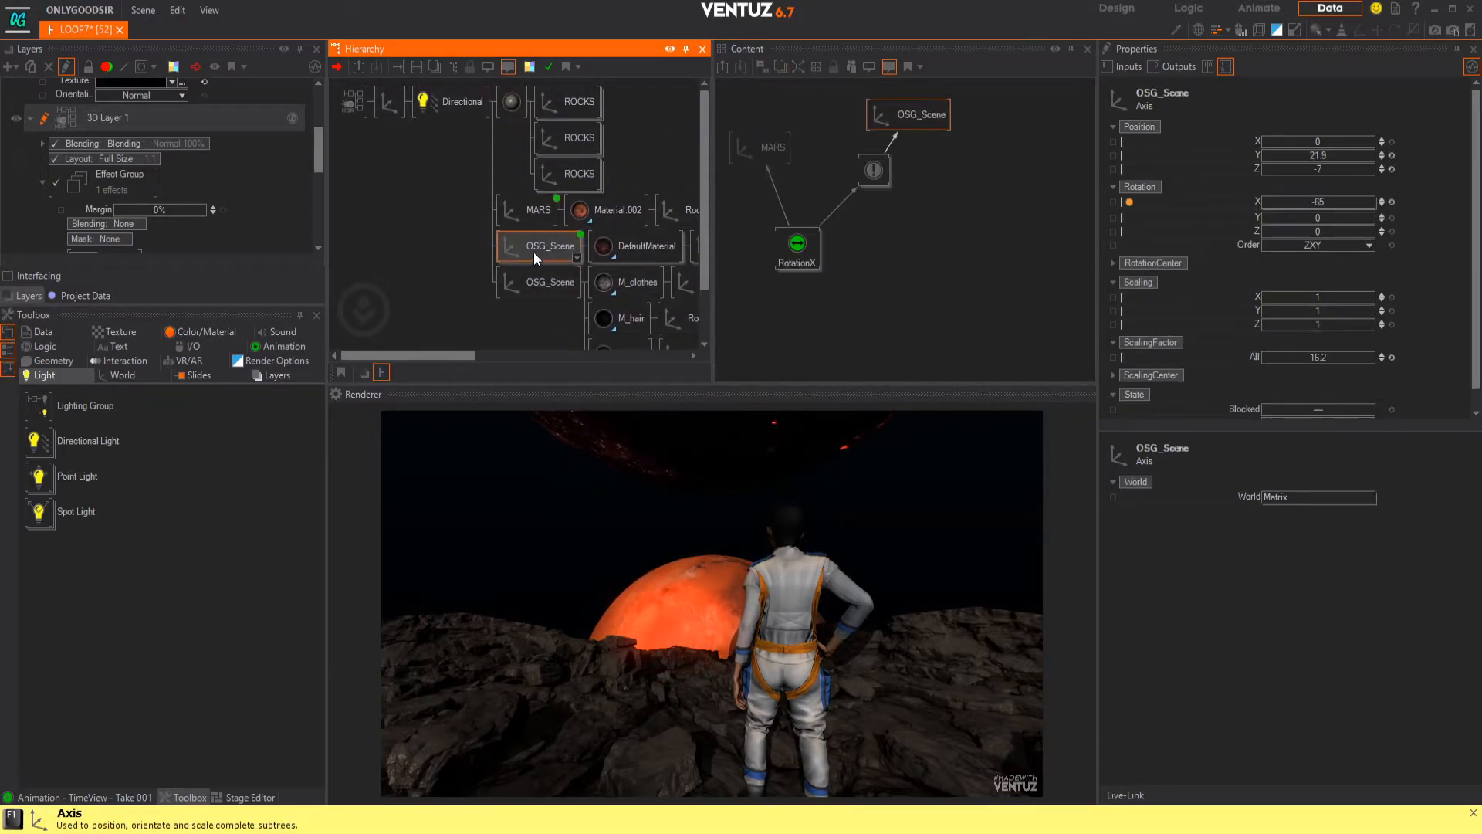
left_click(535, 251)
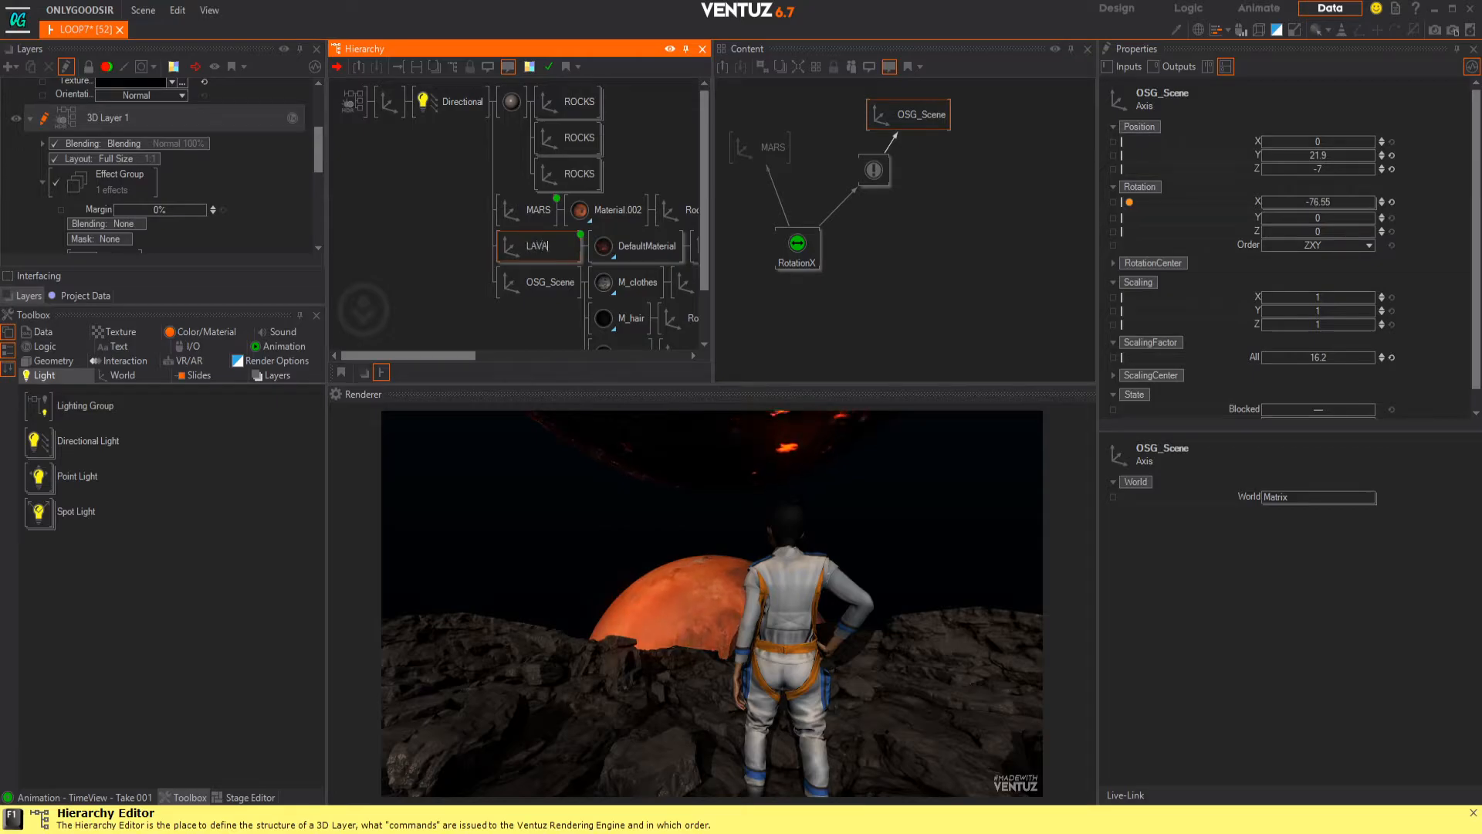
type("LAVA")
key("Return")
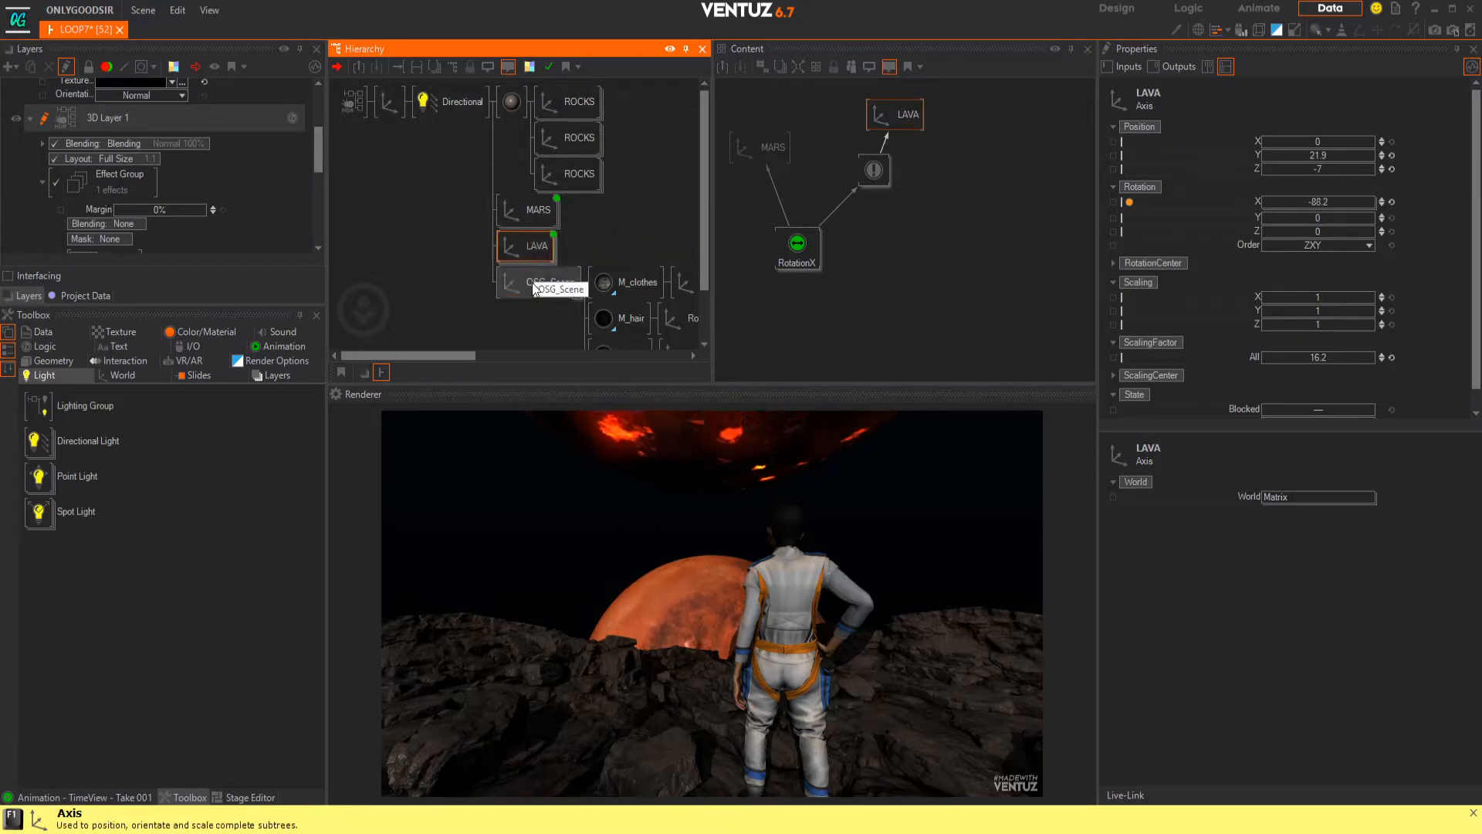
left_click(535, 284)
left_click(534, 285)
type("SPACEMAN")
key("Return")
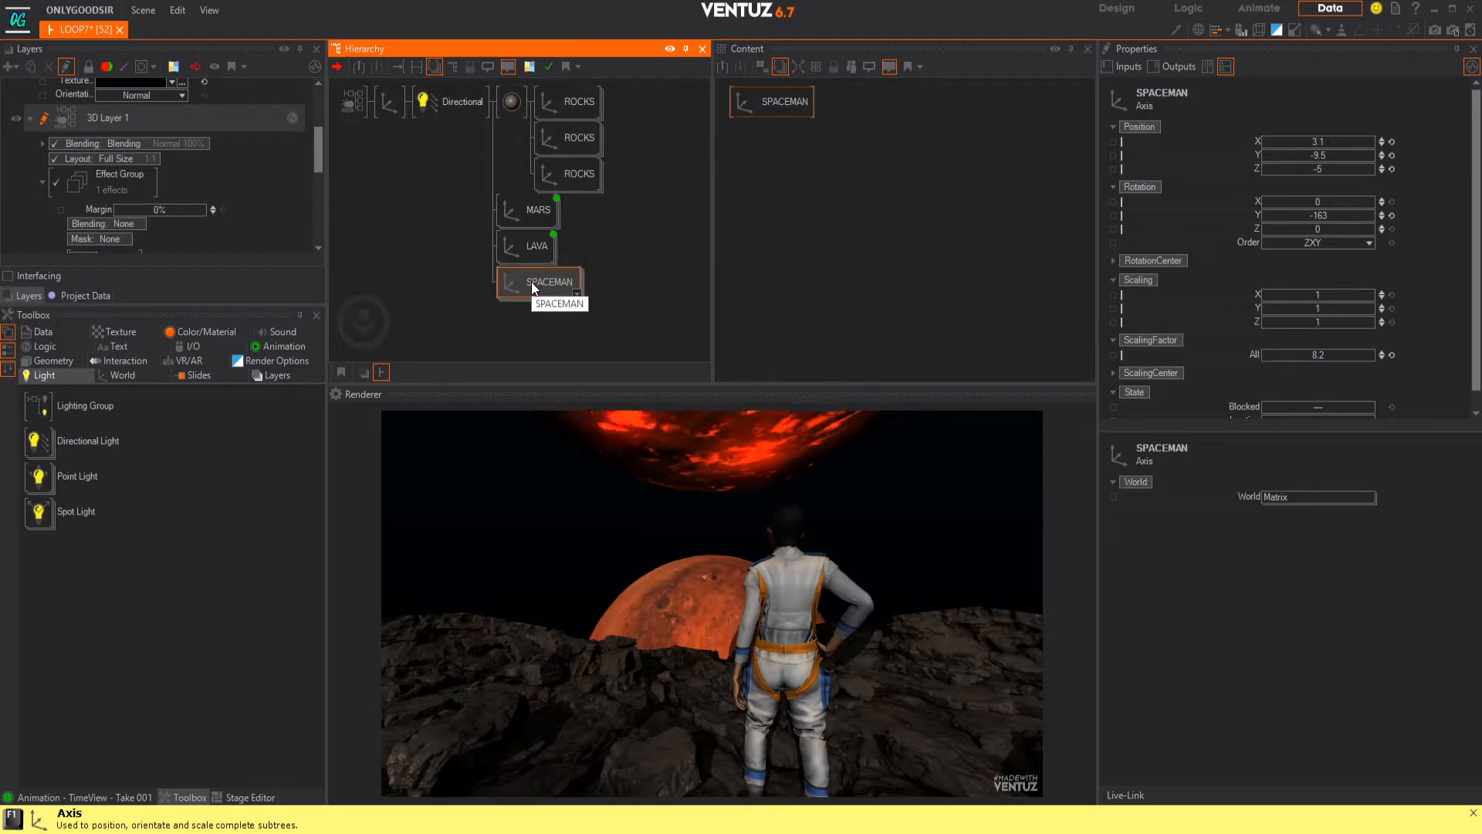
- Make the spaceman's four imported materials inactive: clothes, hair, body and eyes
double_click(534, 284)
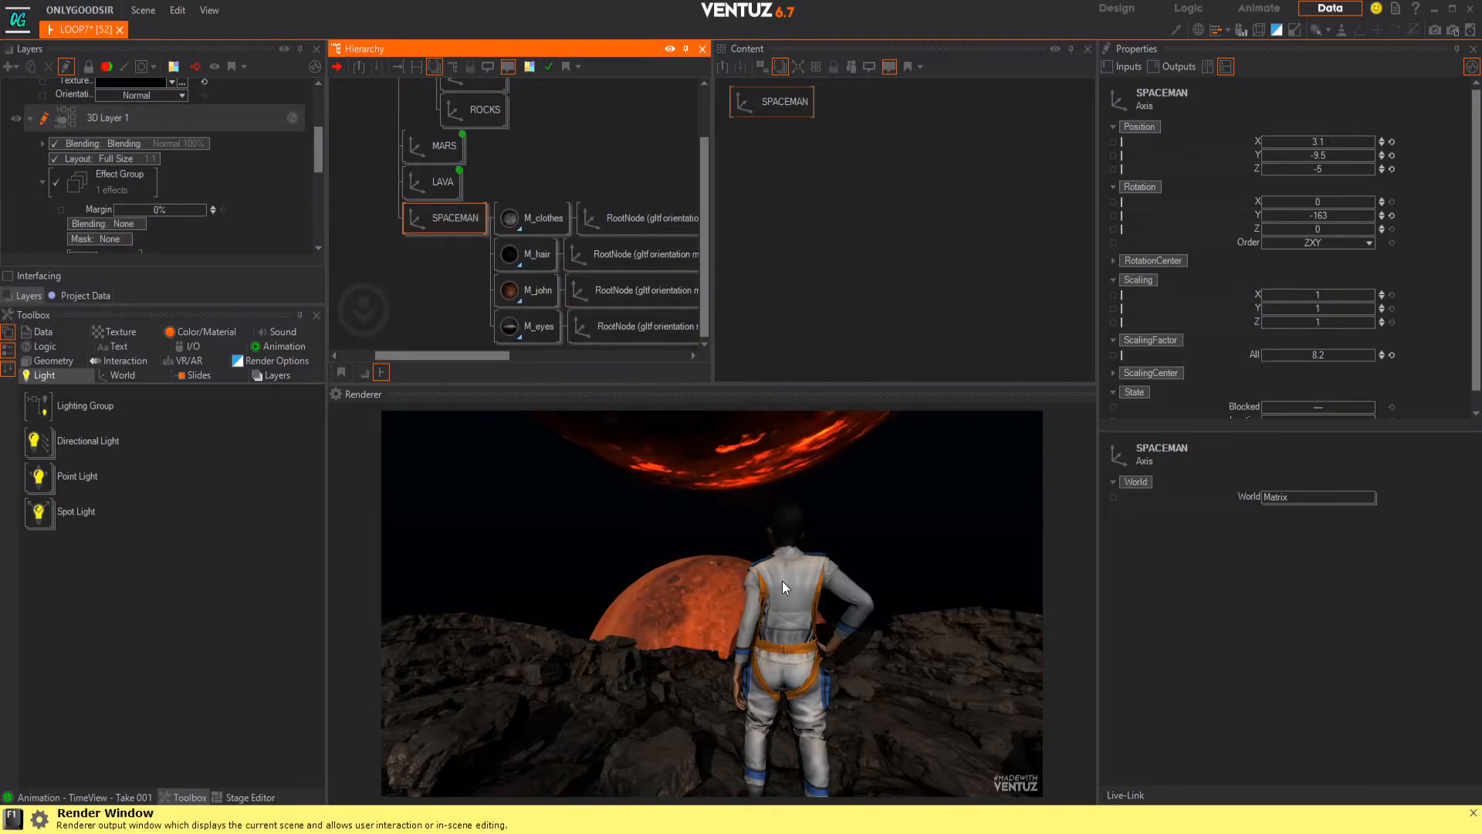
left_click(535, 221)
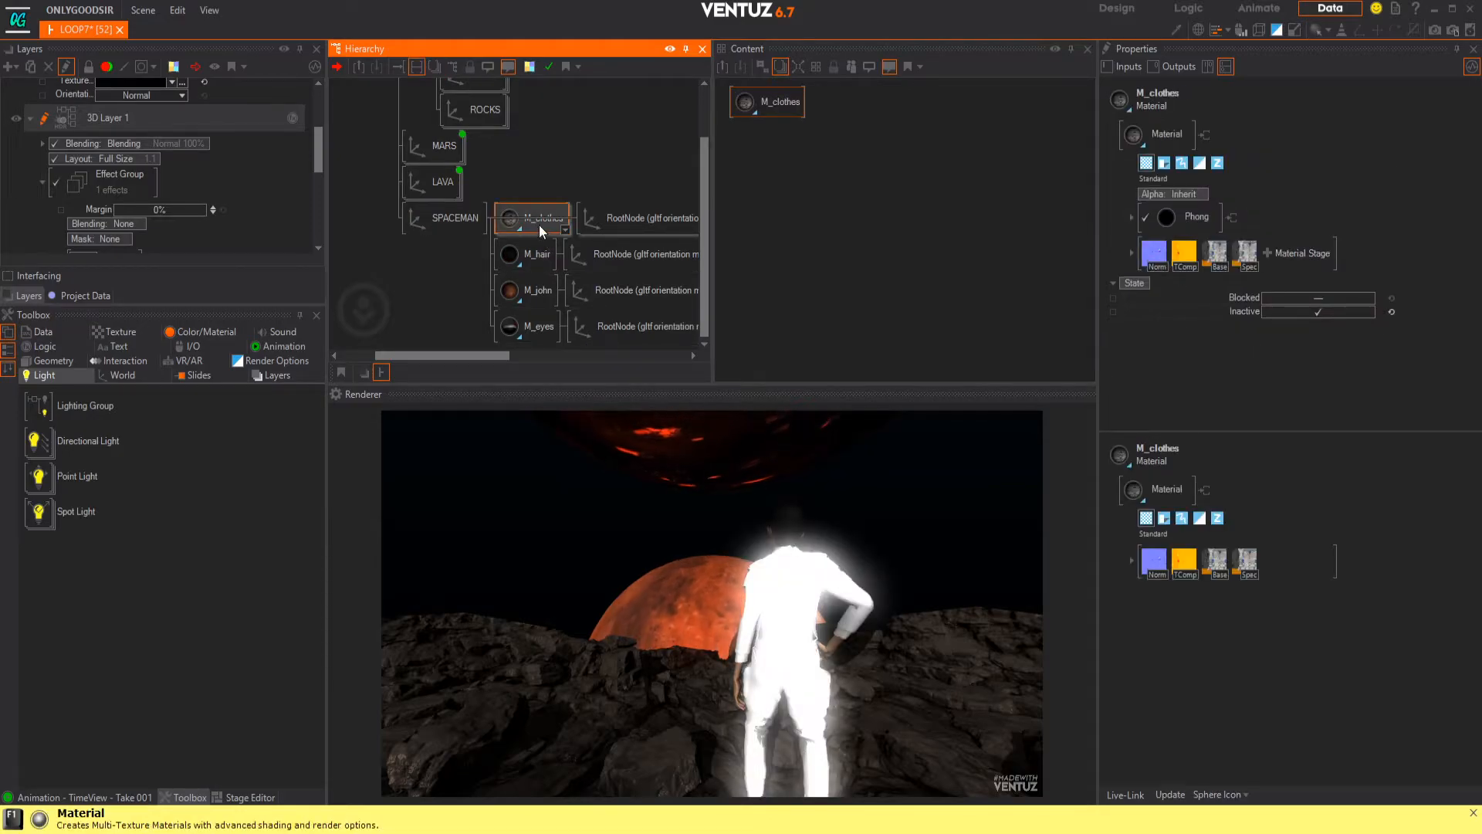
key("i")
left_click(538, 256)
key("i")
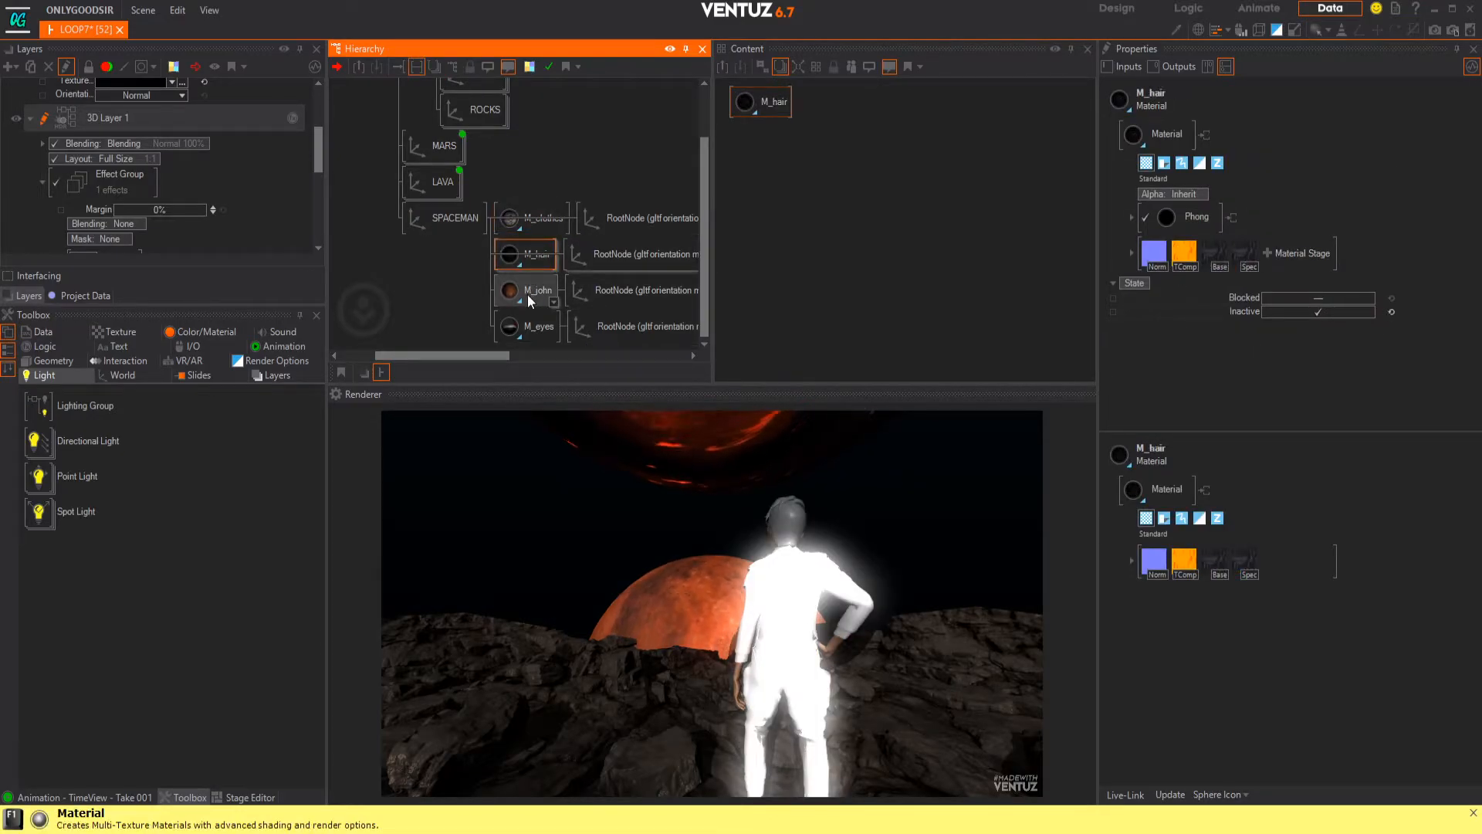
left_click(527, 294)
key("i")
left_click(528, 328)
key("i")
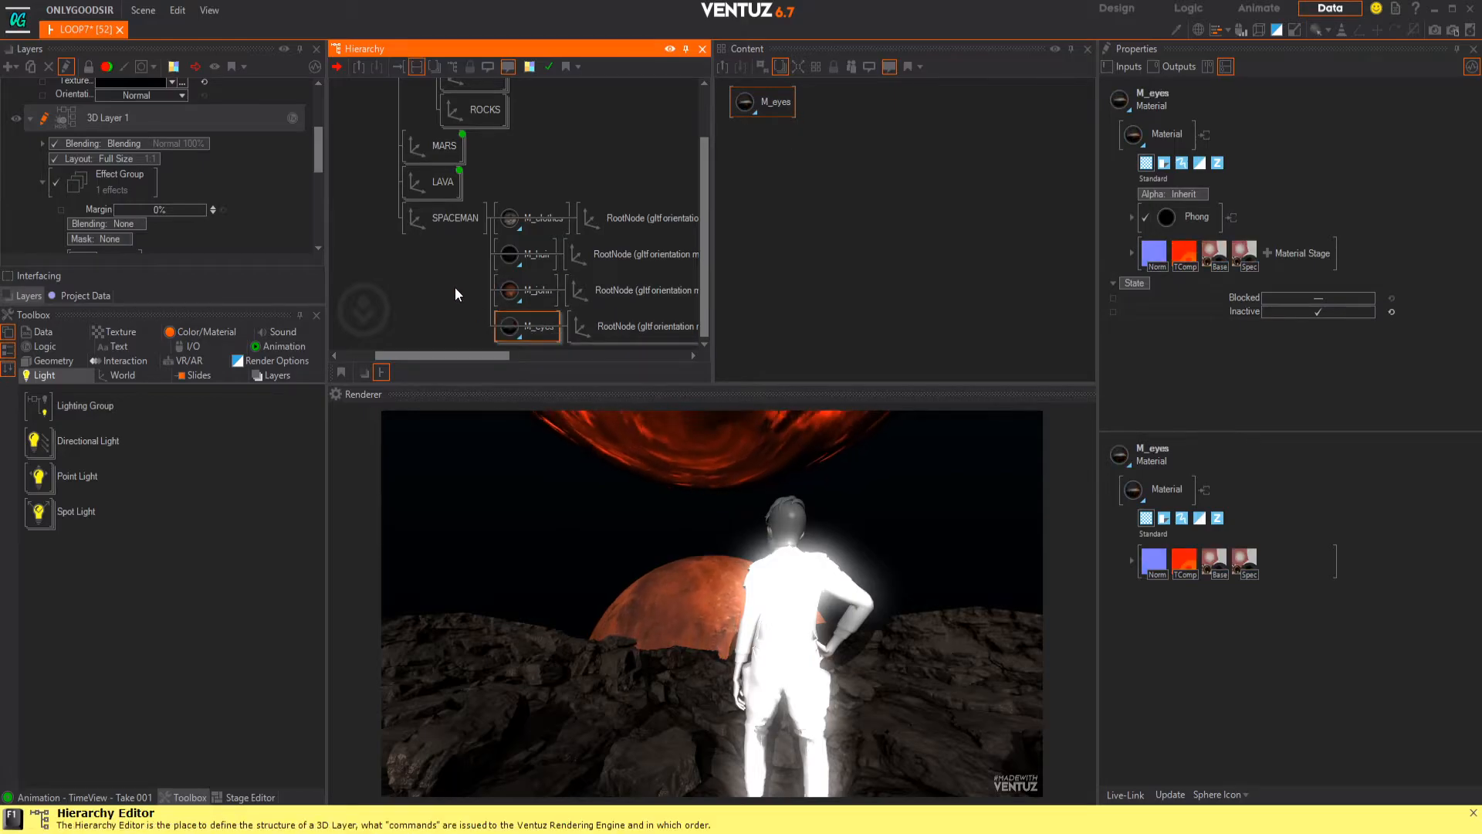
- Add a Material node directly after SPACEMAN and attach all four inactive material branches behind it
left_click(456, 287)
double_click(455, 287)
type("ma")
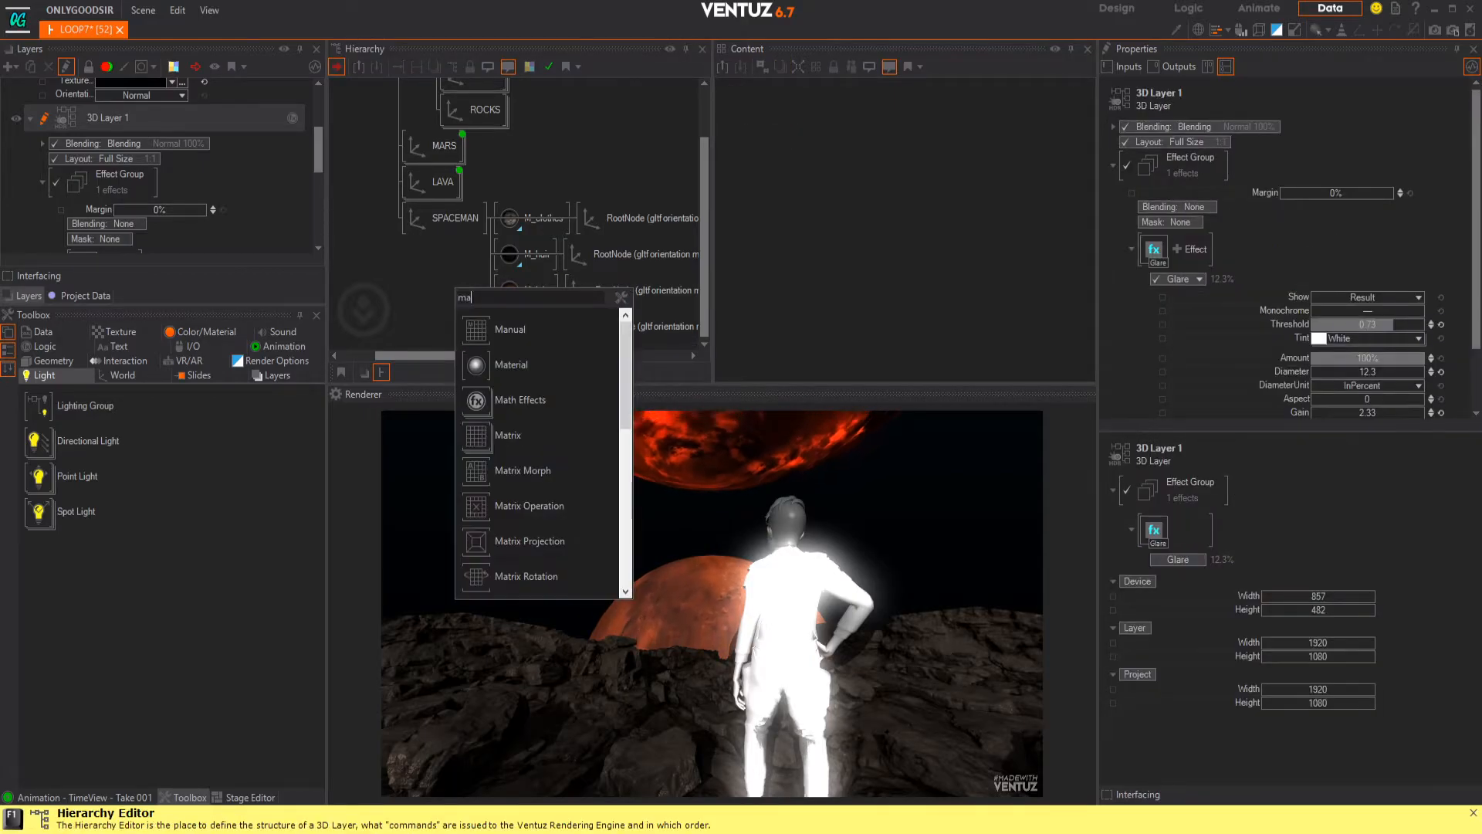
left_click(509, 364)
left_click(505, 223)
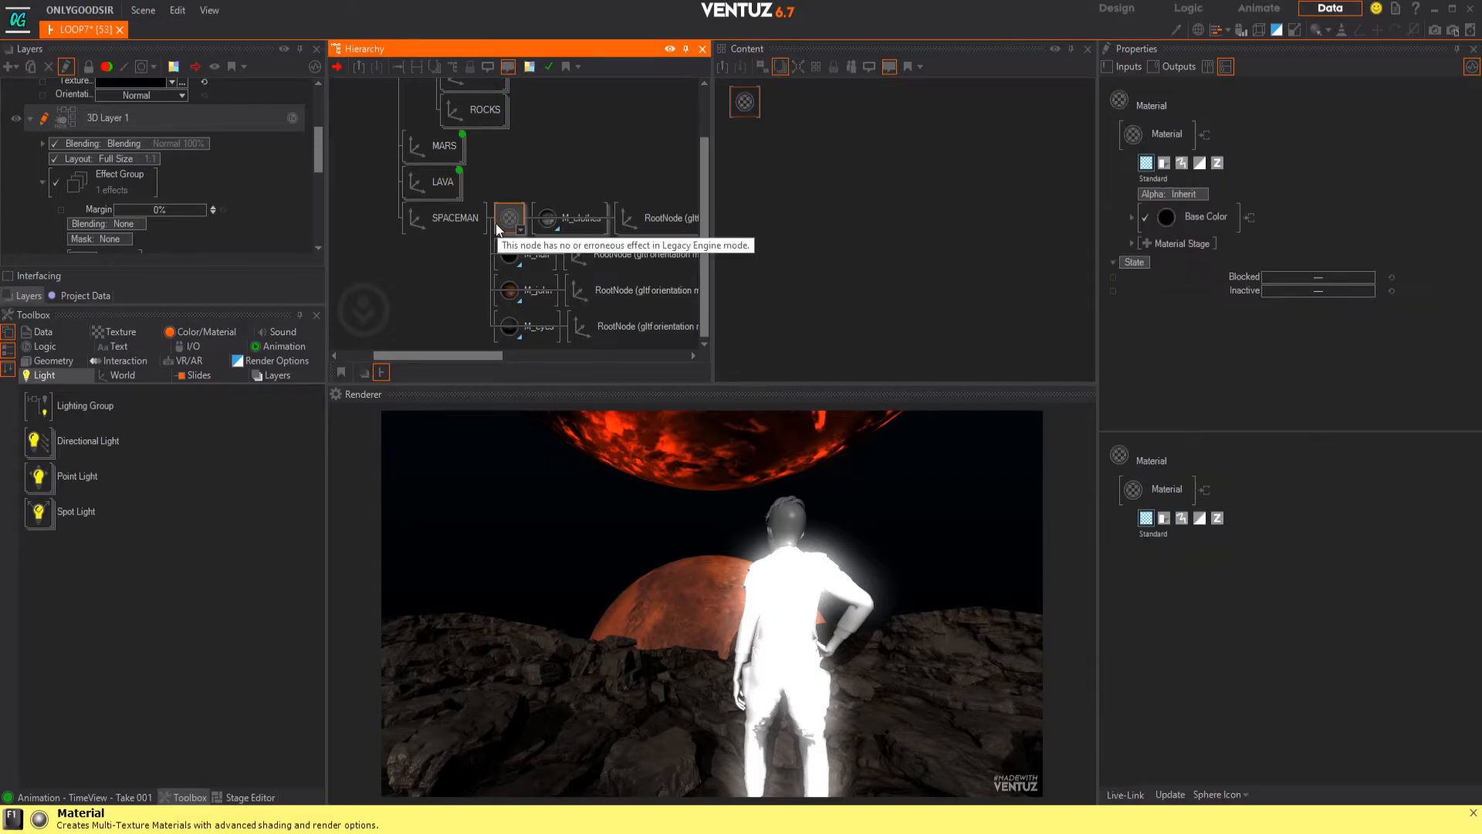
left_click(511, 254)
left_click(512, 297, "ctrl")
left_click(513, 327, "ctrl")
left_click_drag(521, 261, 549, 229)
left_click(513, 219)
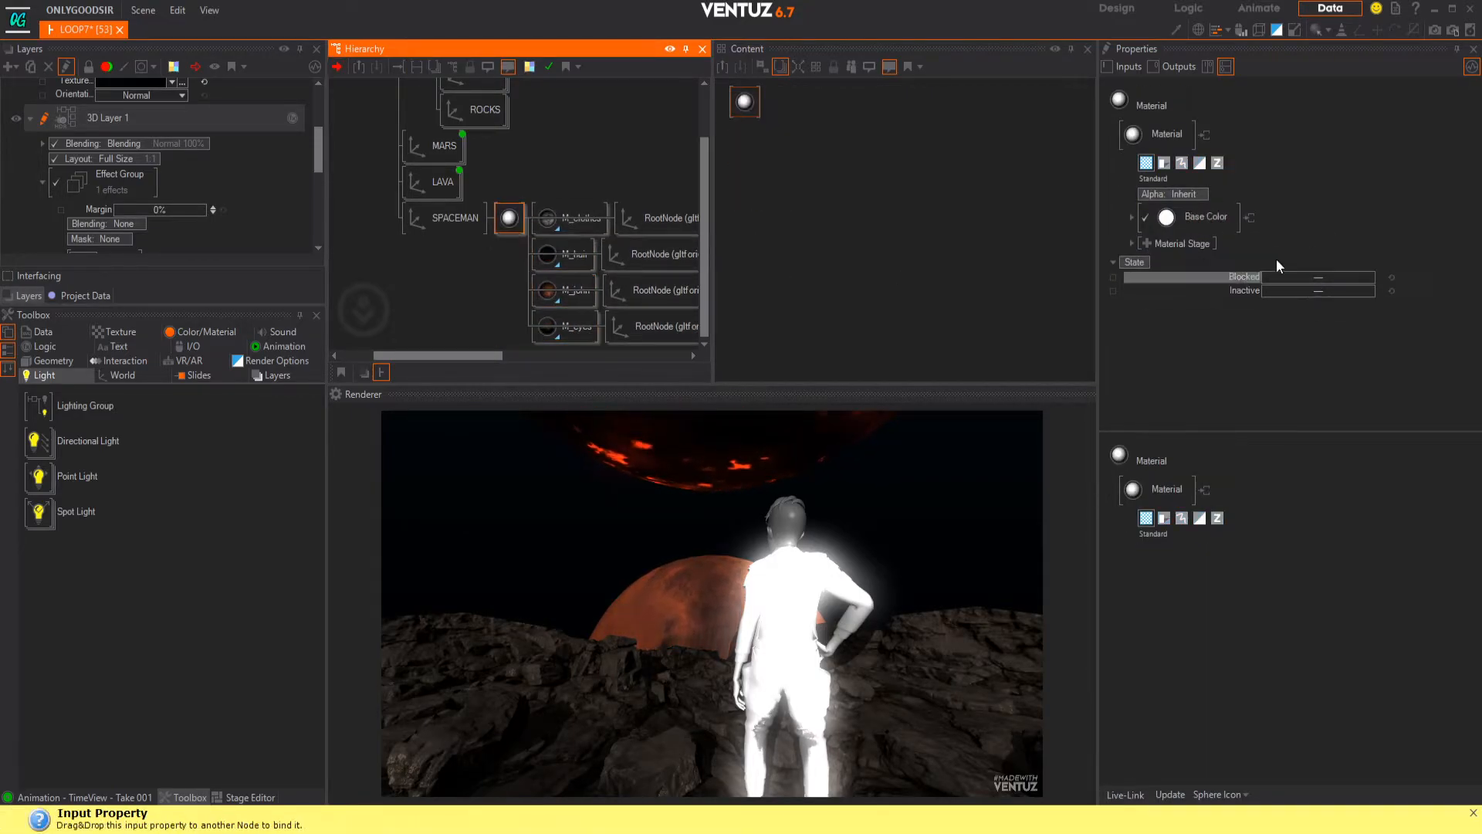
- Set the new spaceman material's base color to black, RGB 0, 0, 0
left_click(1132, 217)
left_click(1392, 240)
left_click_drag(1364, 275, 1271, 327)
left_click(1197, 219)
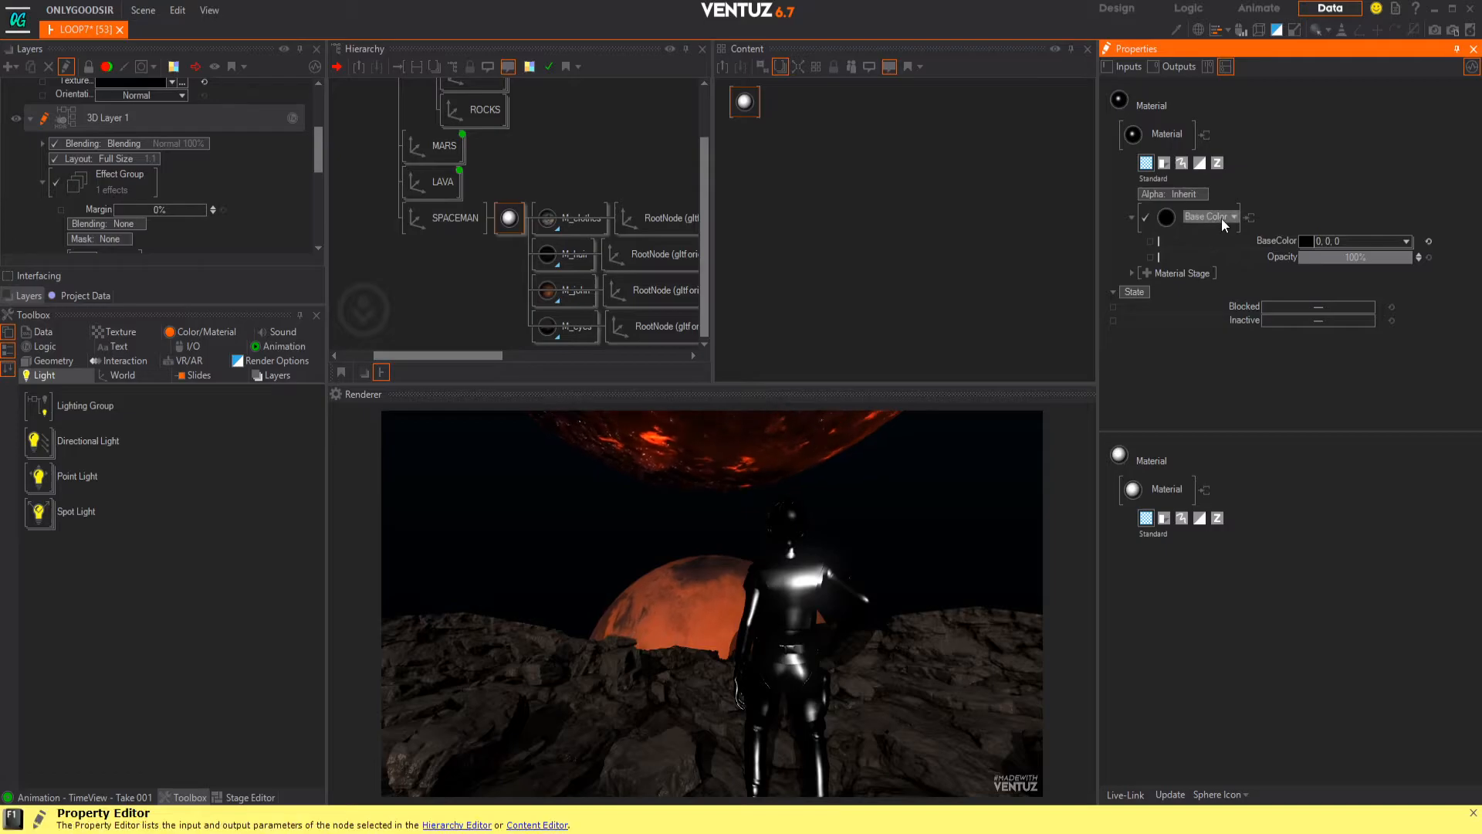
- Change the spaceman material's shading from Base Color to No Light and open its base color for editing
left_click(1223, 217)
left_click(1194, 272)
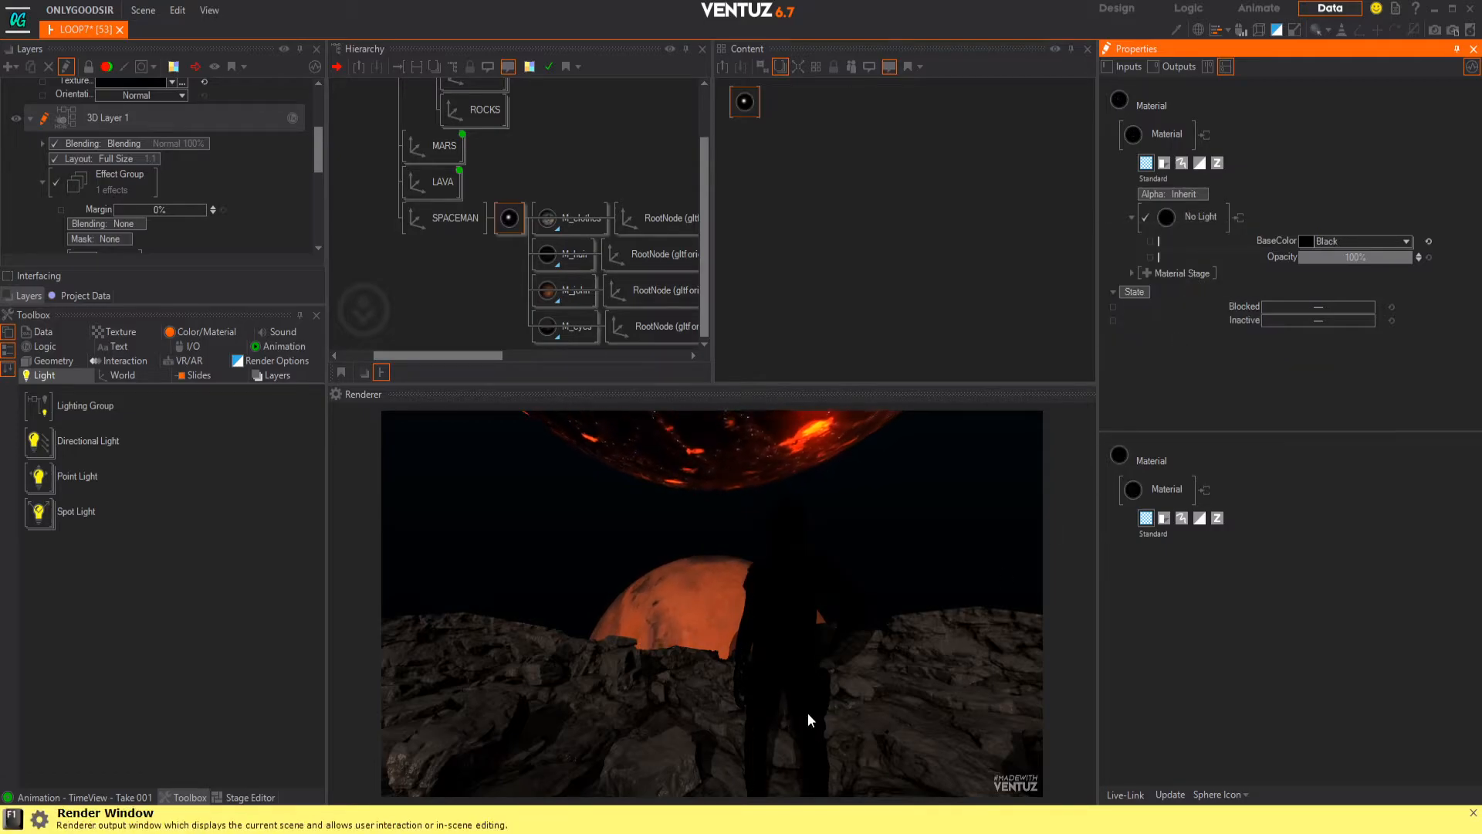
left_click(1347, 242)
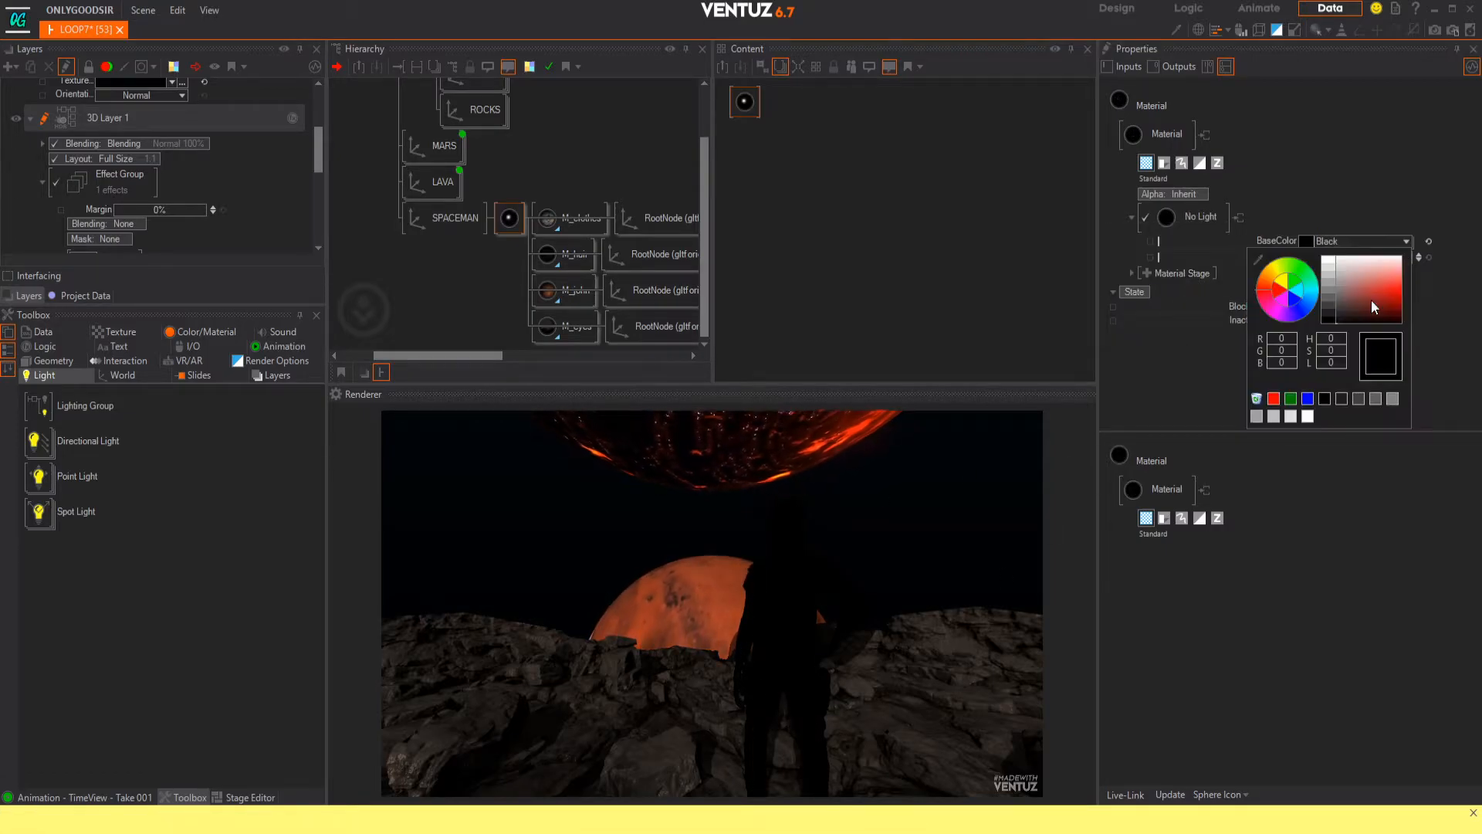
- Set the base color of the SPACEMAN material to white, 255, 255, 255
left_click_drag(1336, 329, 1323, 326)
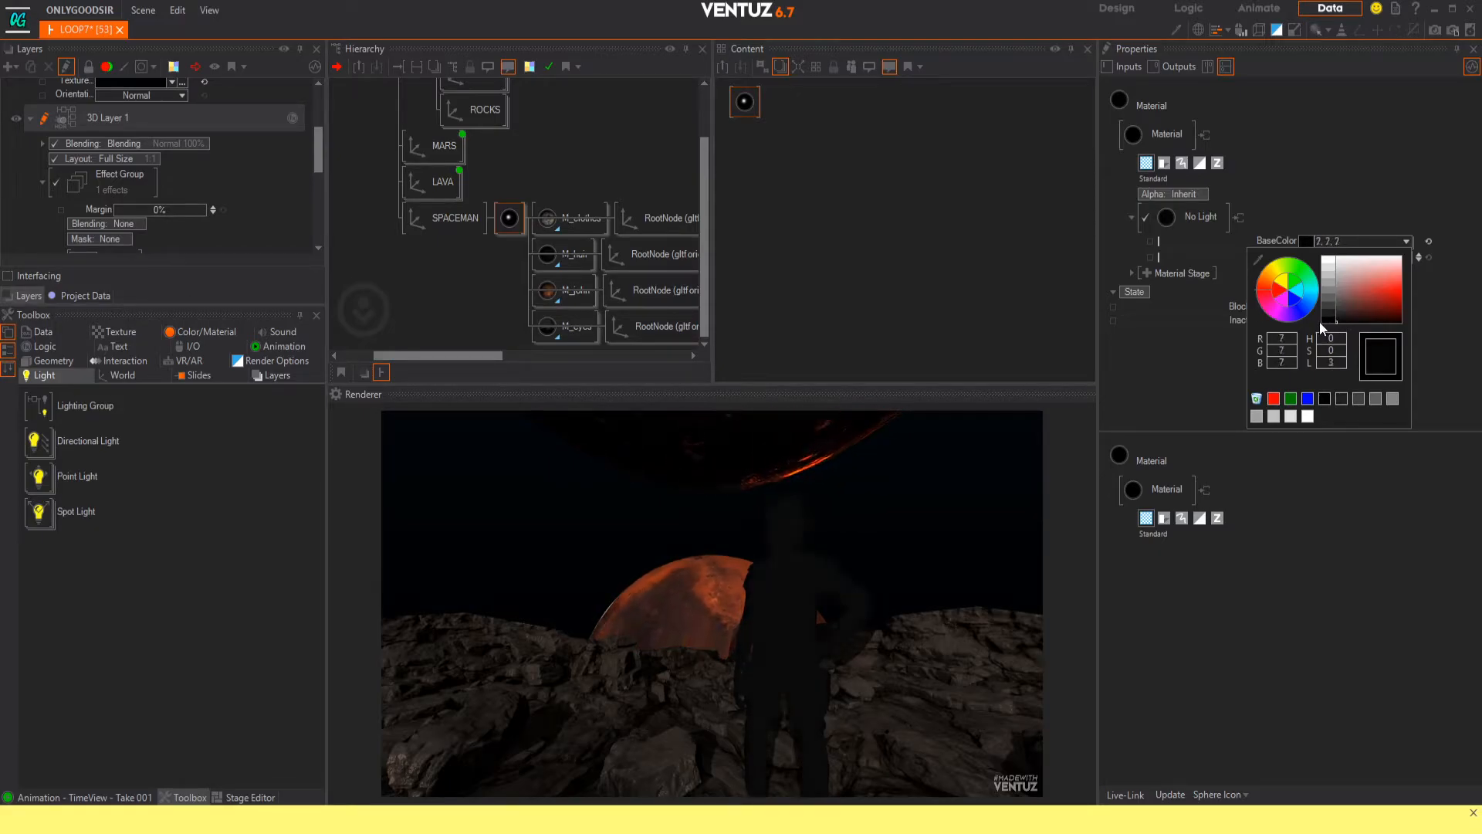
left_click(1218, 237)
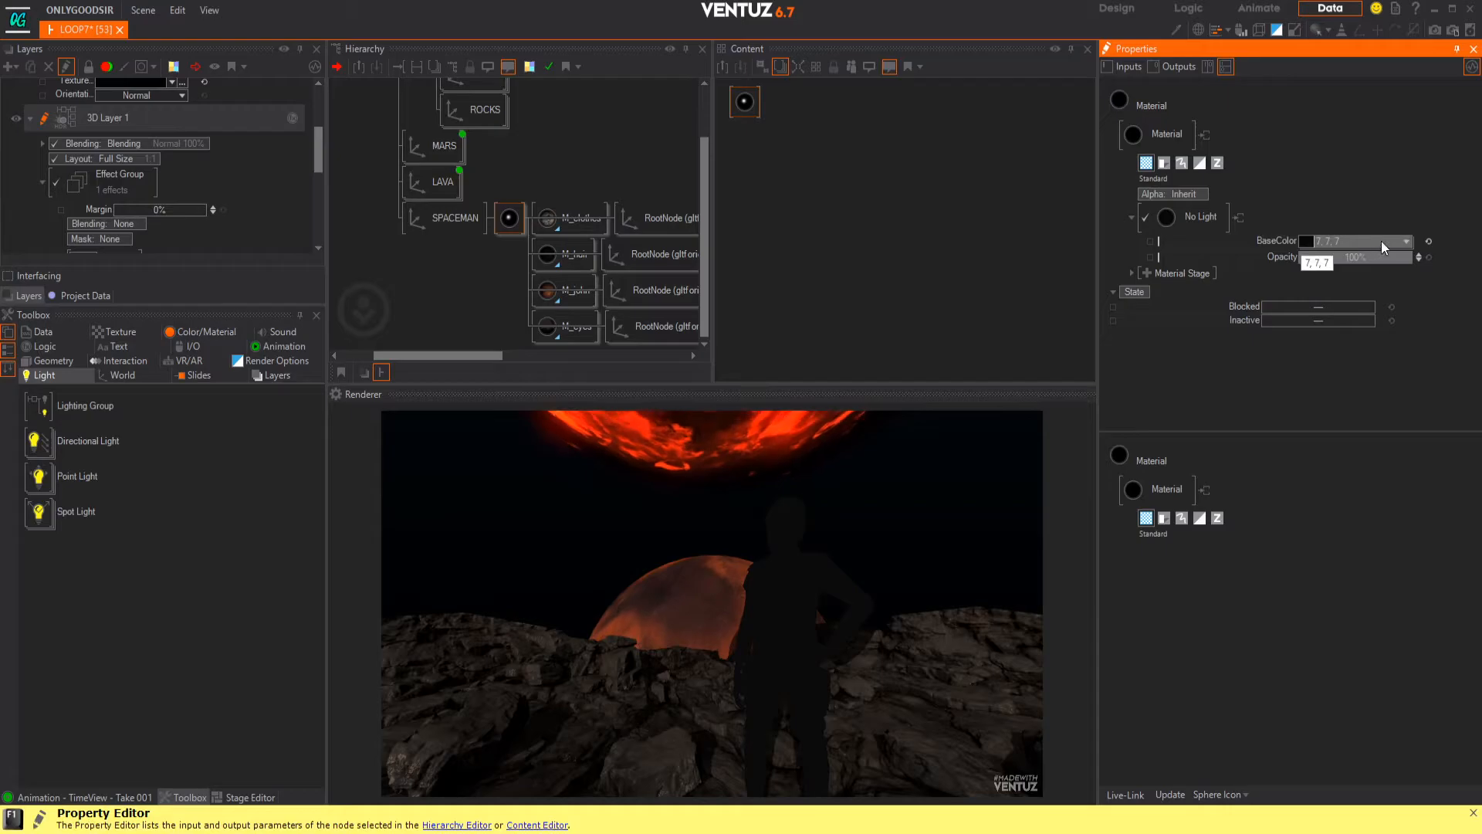
left_click(1409, 241)
left_click_drag(1334, 288, 1319, 253)
left_click(1303, 248)
left_click(1406, 241)
left_click(1250, 229)
- Add a Base texture stage to the SPACEMAN material and switch its source from the image loader to 1D Gradient
left_click(1146, 273)
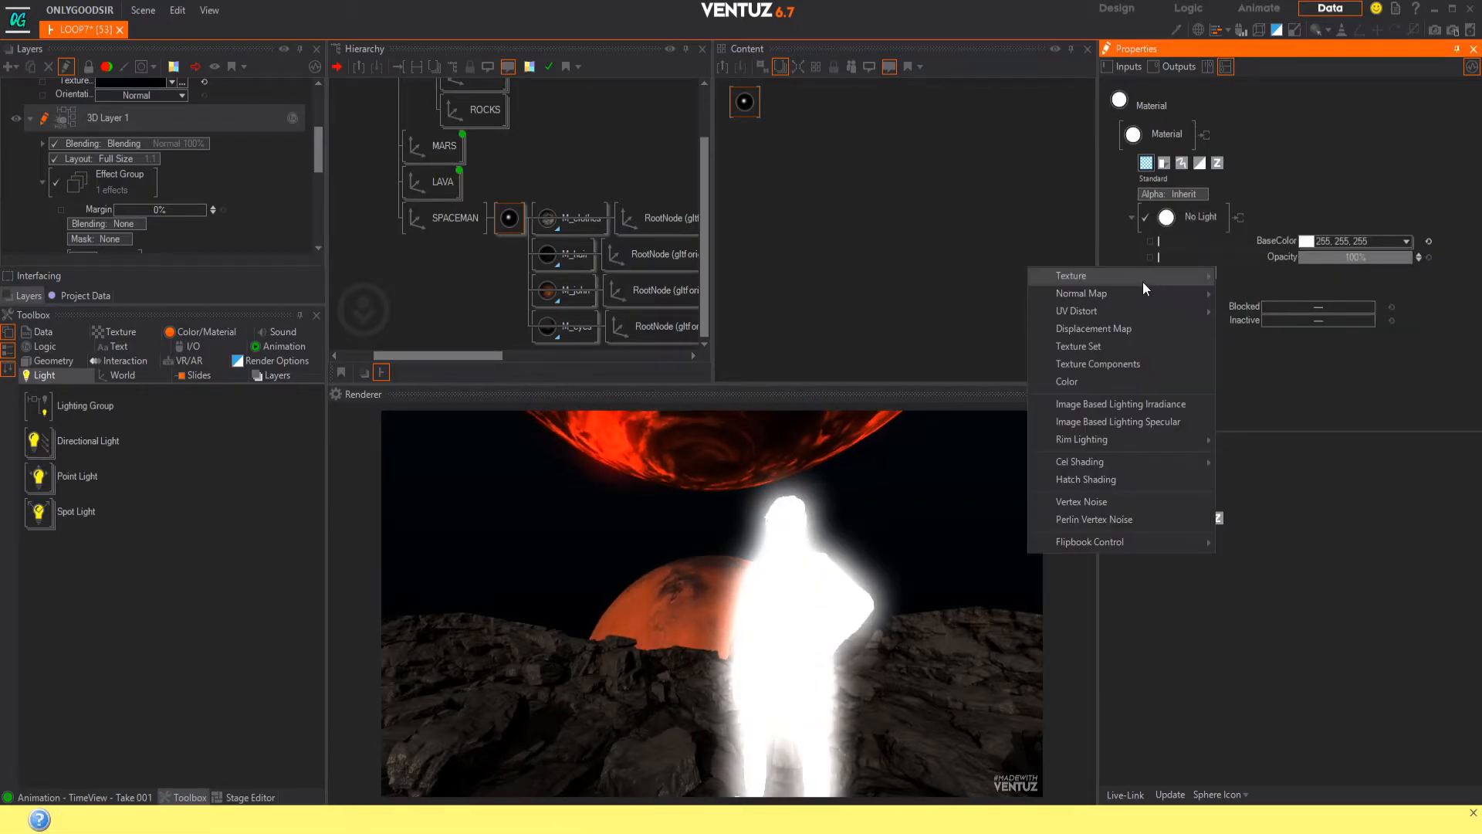
mouse_move(1142, 276)
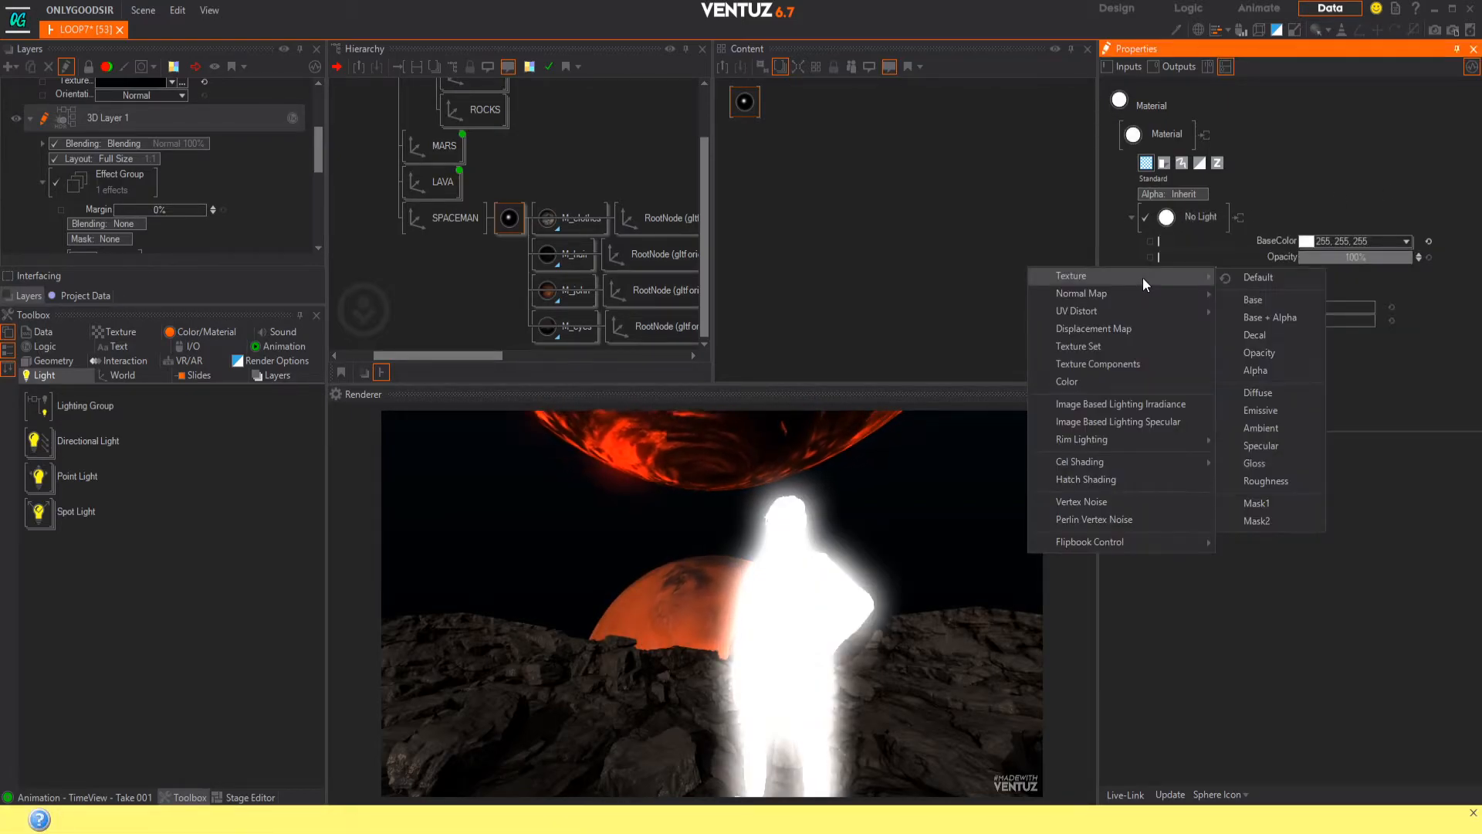
left_click(1250, 300)
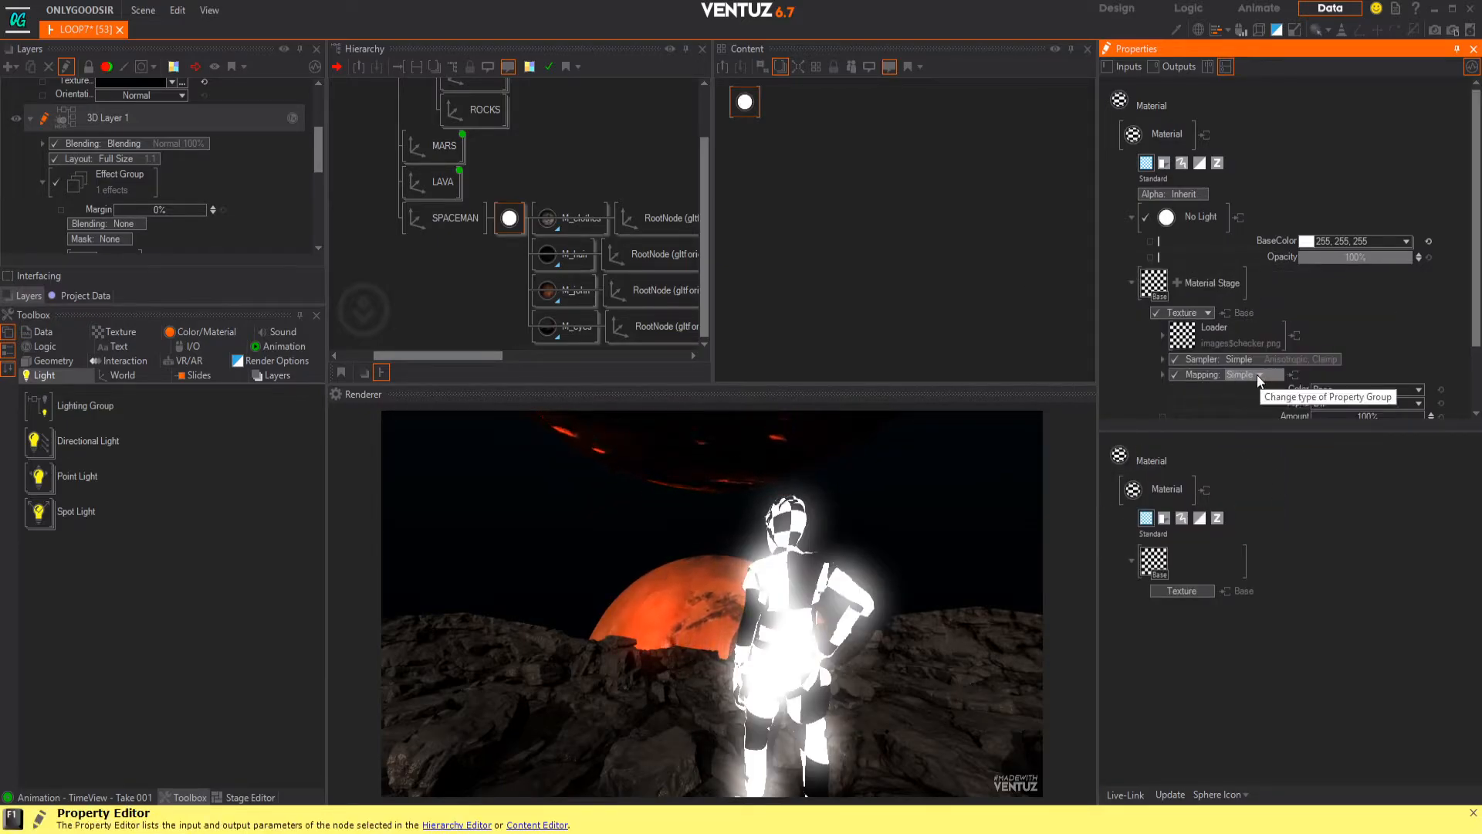
left_click(1230, 328)
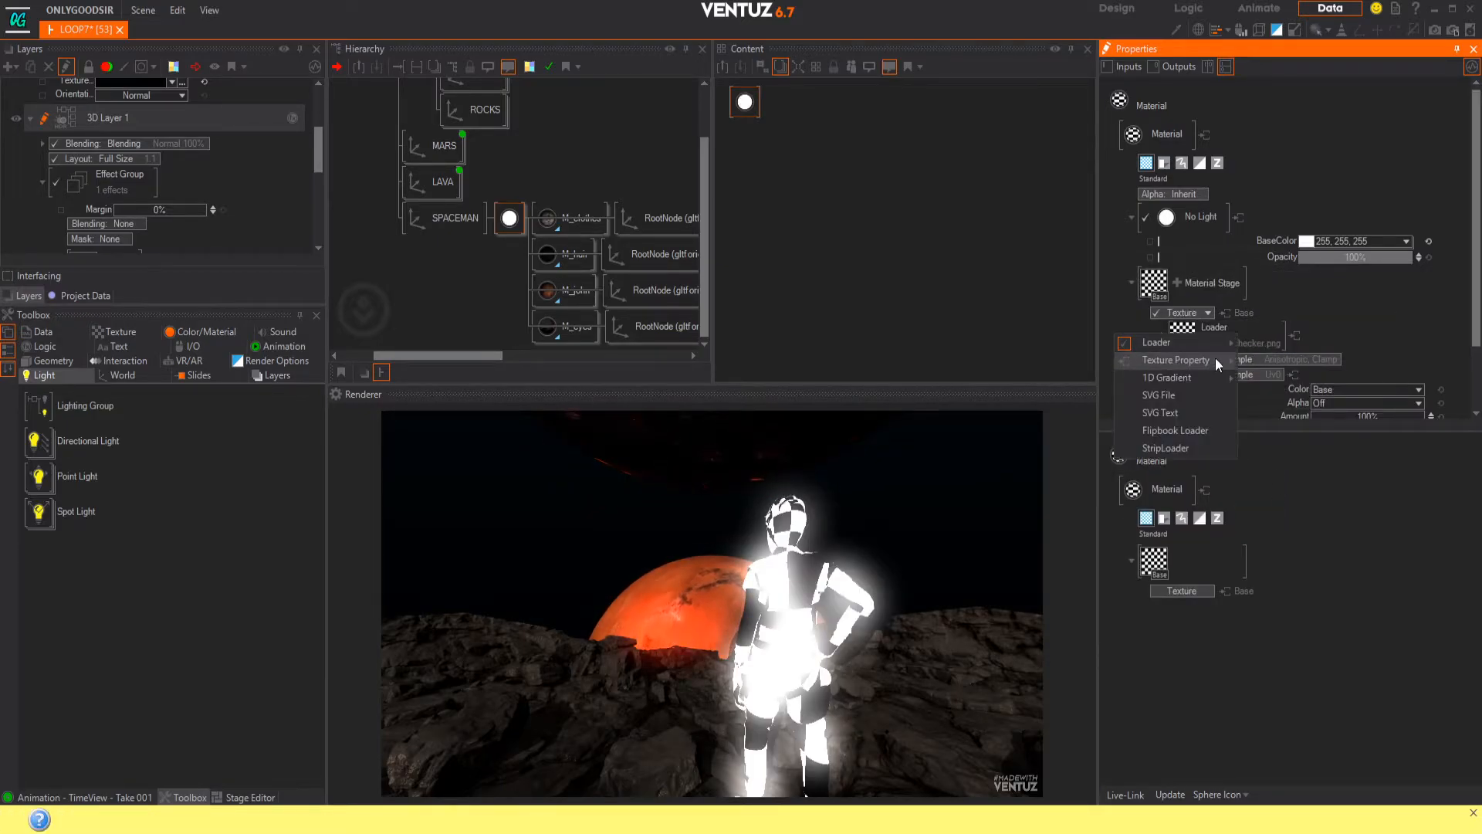
mouse_move(1189, 377)
left_click(1300, 377)
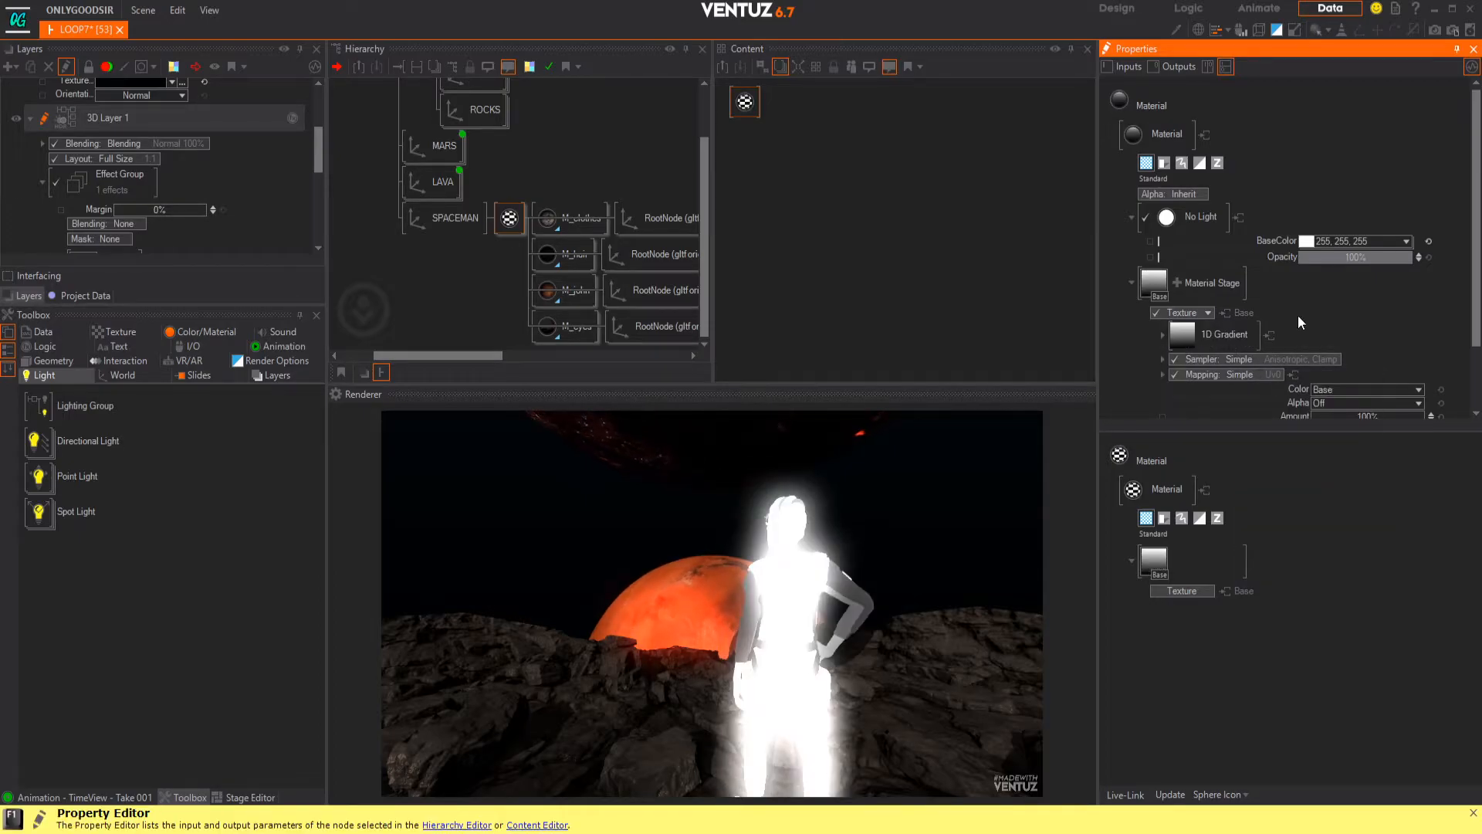
- Change the gradient texture's mapping to Triplanar in model space
scroll(1299, 244, "down", 2)
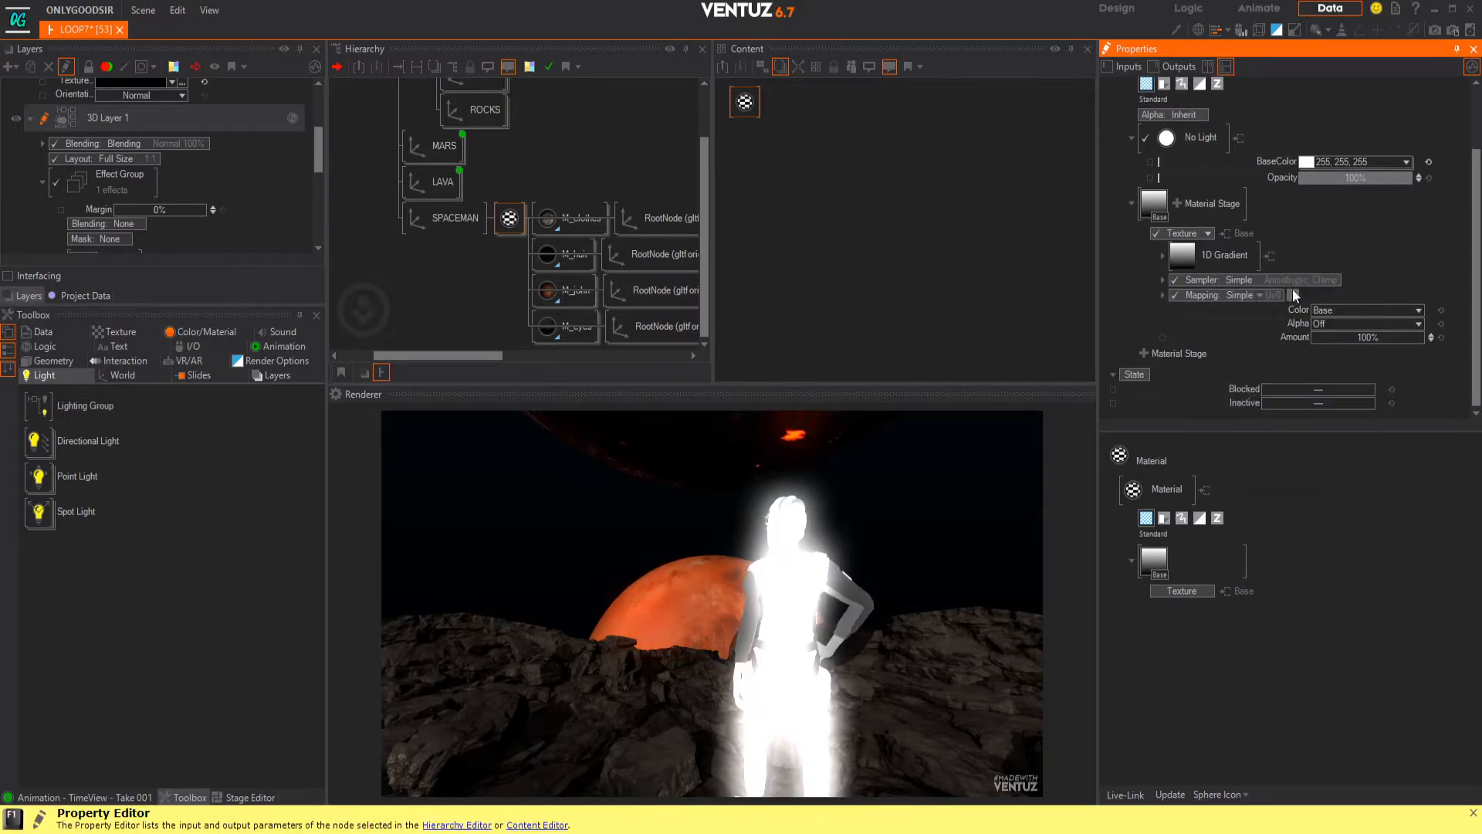
left_click(1260, 297)
mouse_move(1206, 363)
left_click(1313, 382)
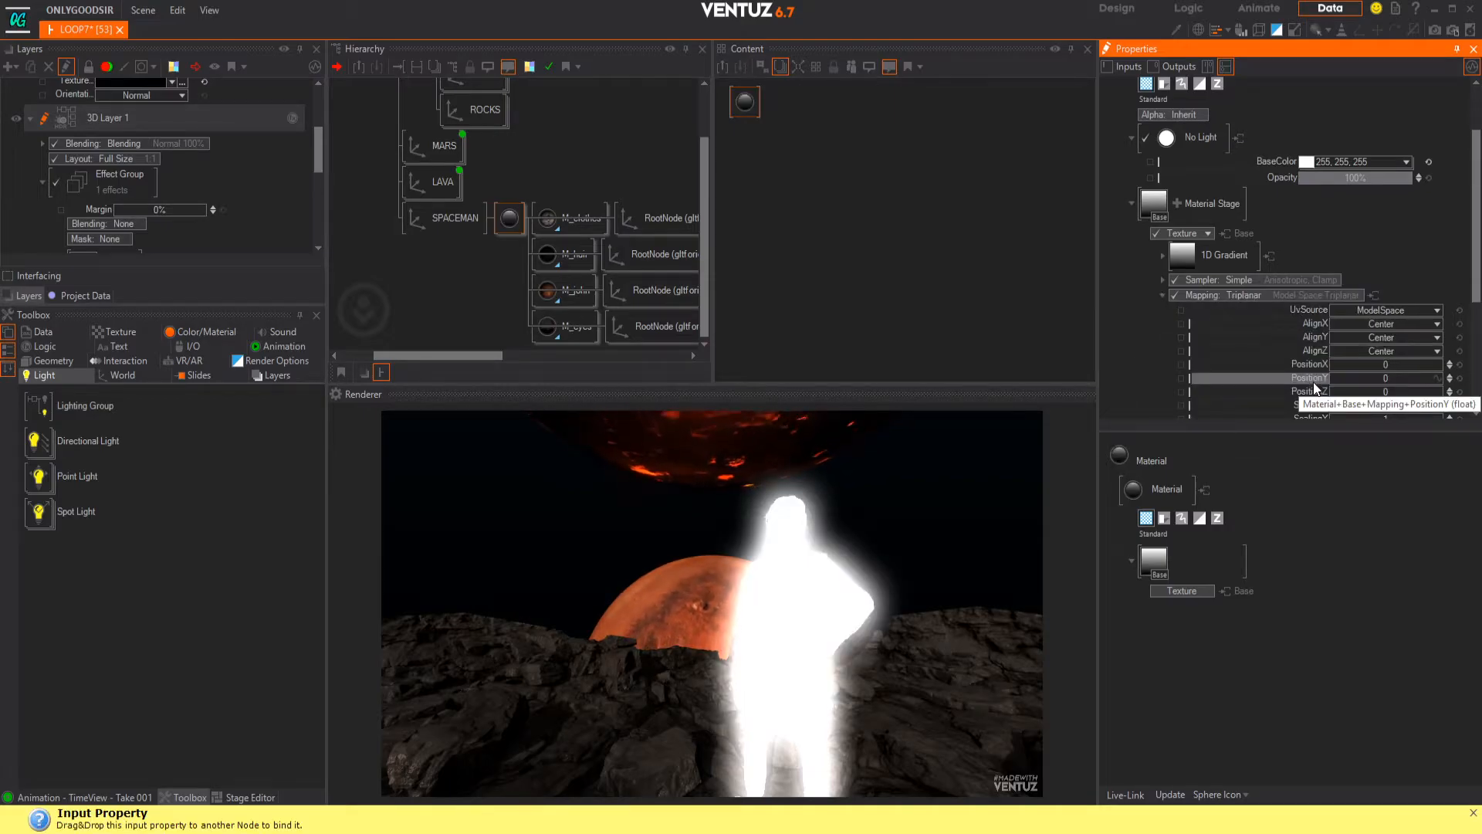
- Darken the 1D gradient's white stop to near black and set the triplanar mapping's ScalingFactorAll to about -0.154
left_click(1175, 262)
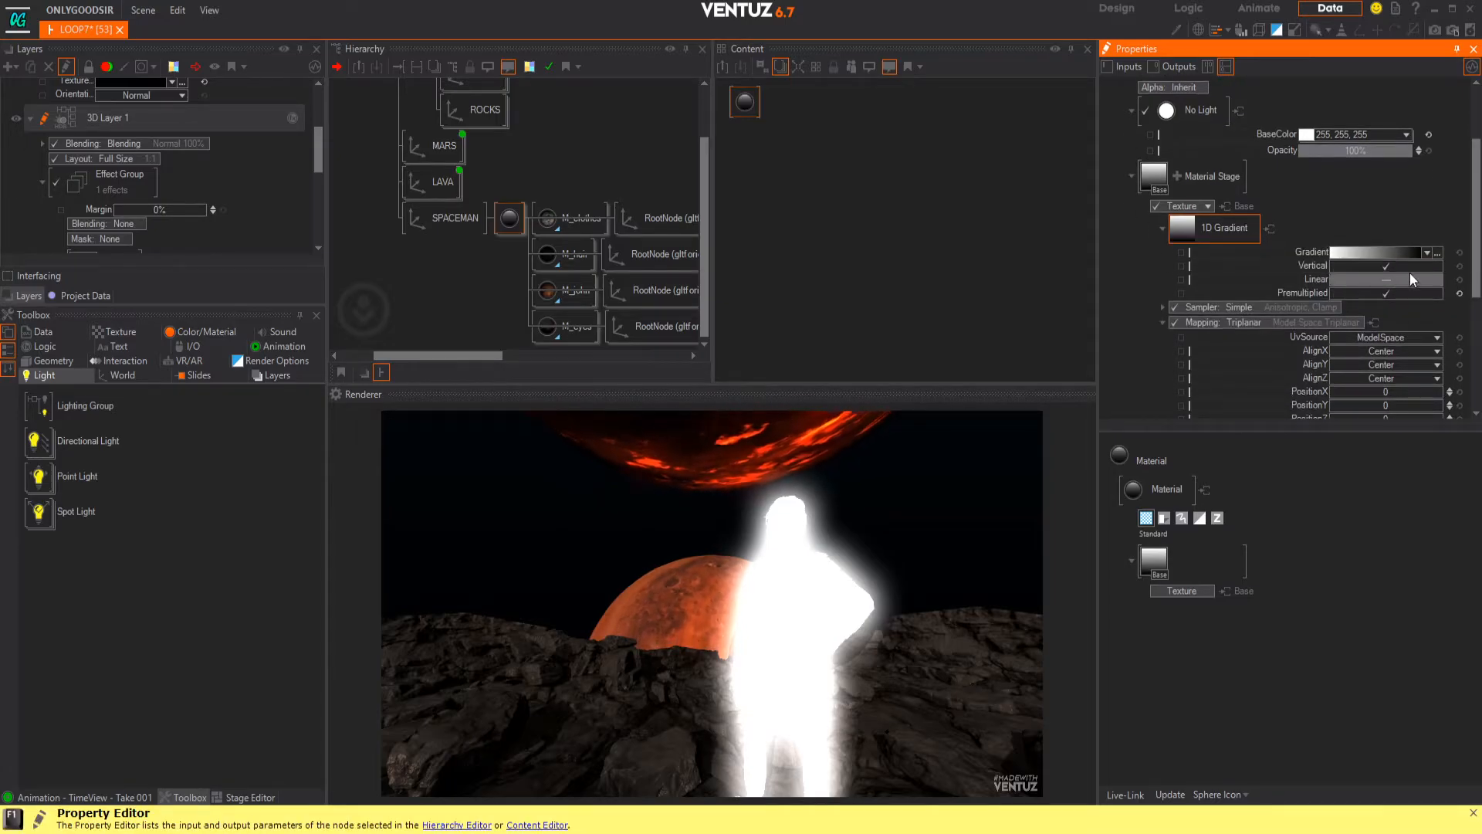
left_click(1430, 252)
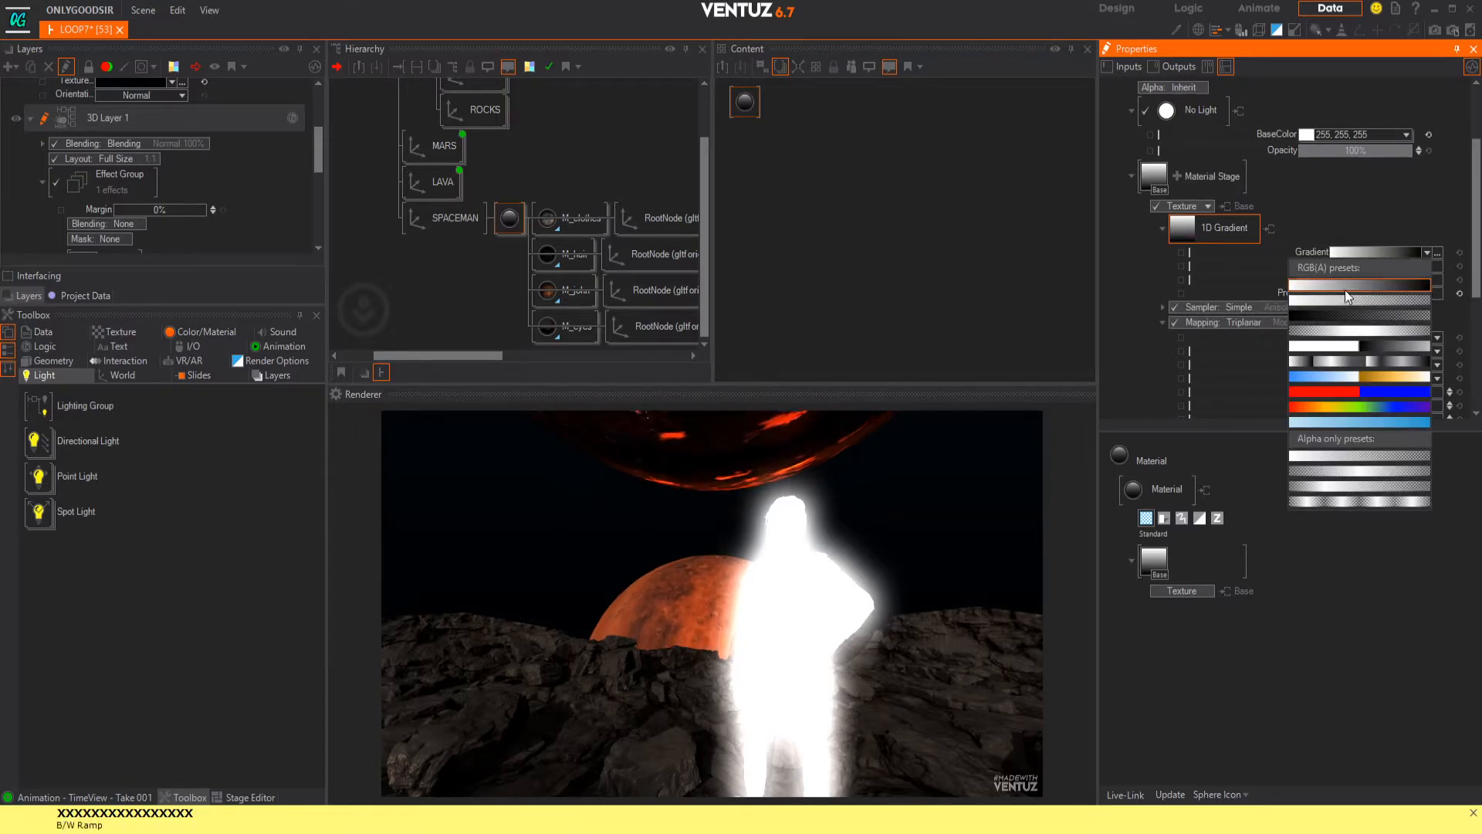
left_click(1437, 252)
left_click(1437, 253)
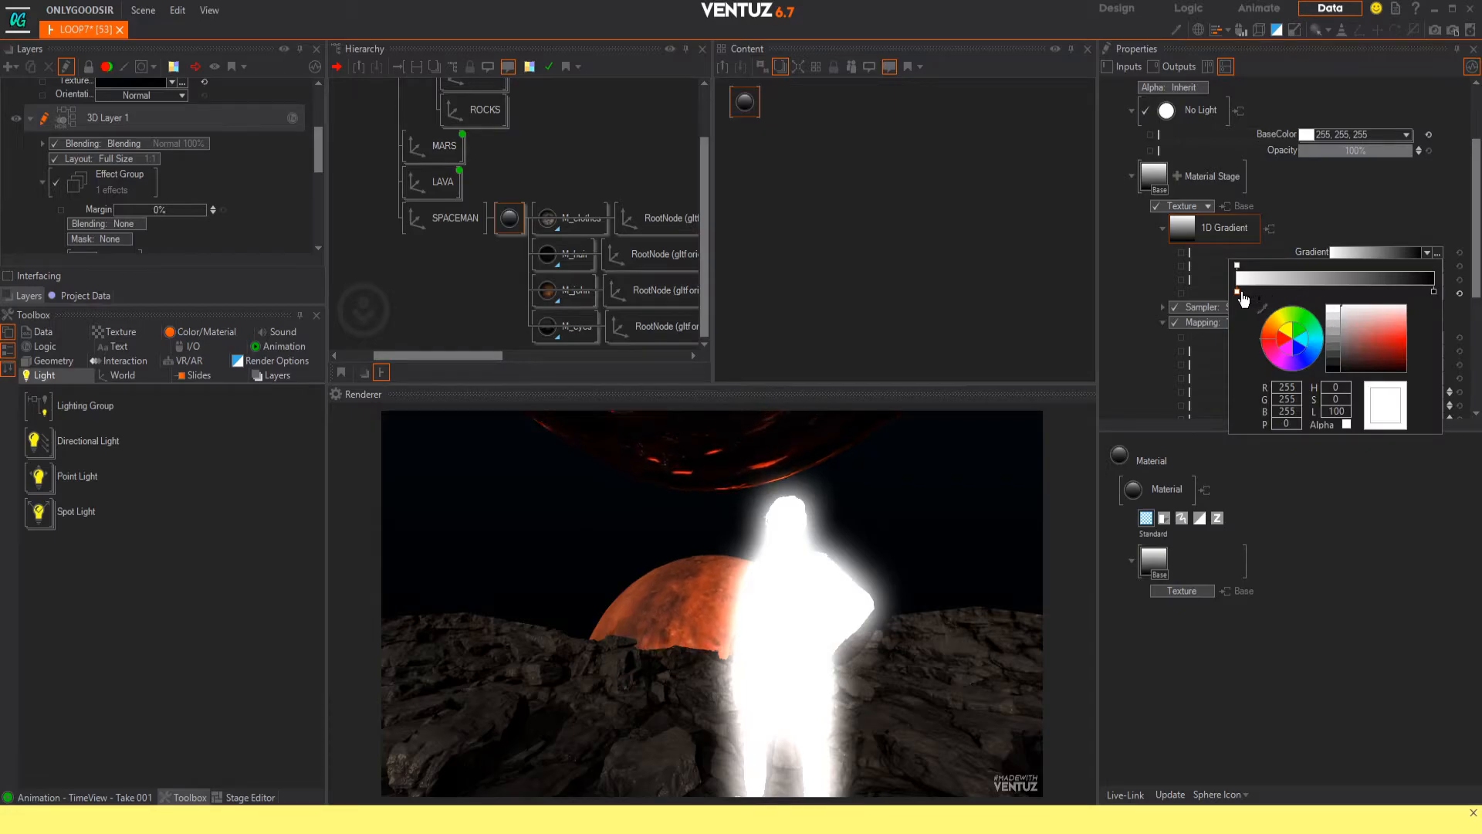
left_click_drag(1307, 335, 1312, 371)
left_click(1374, 230)
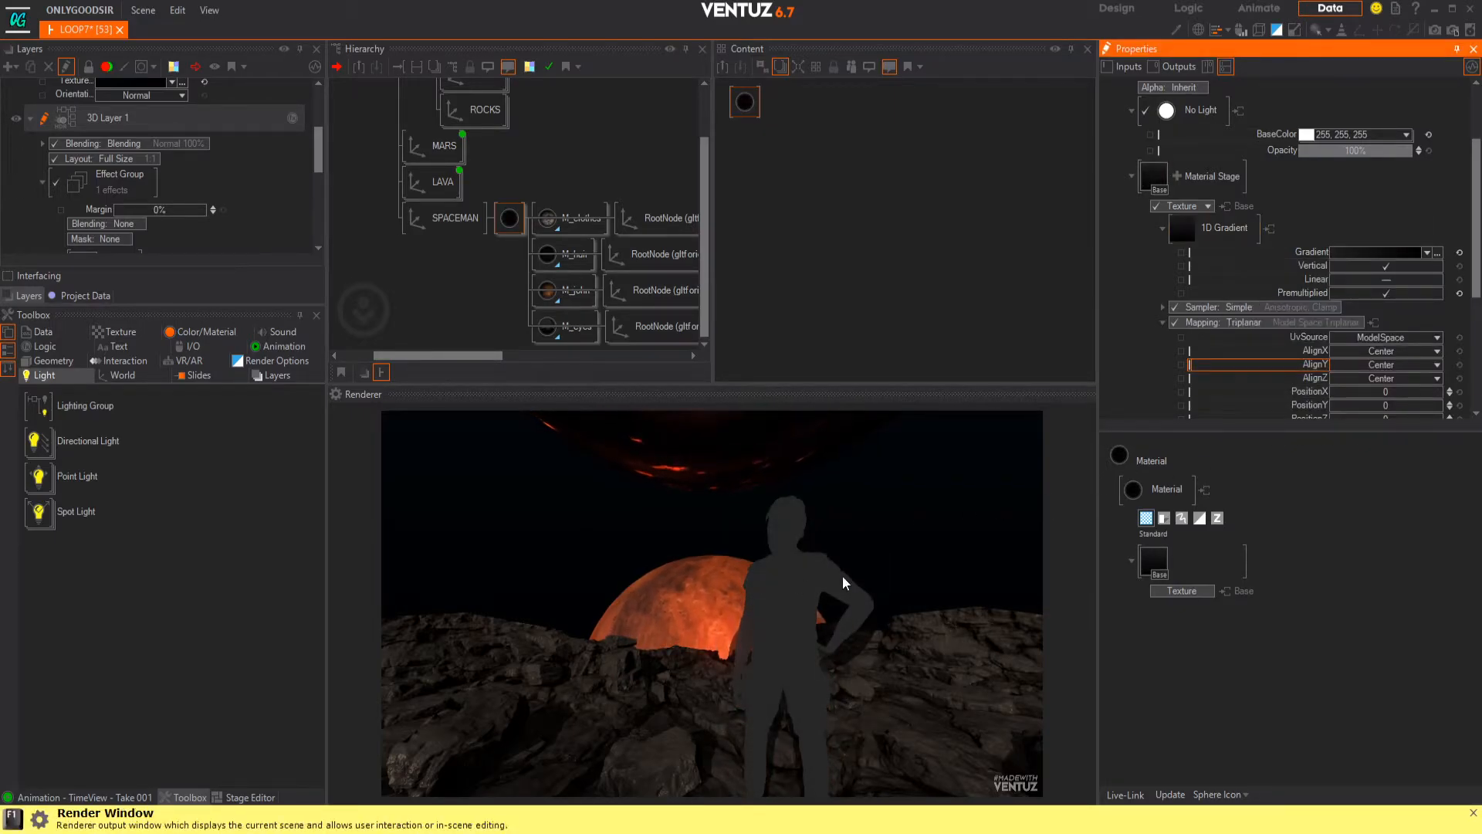
scroll(1397, 374, "down", 4)
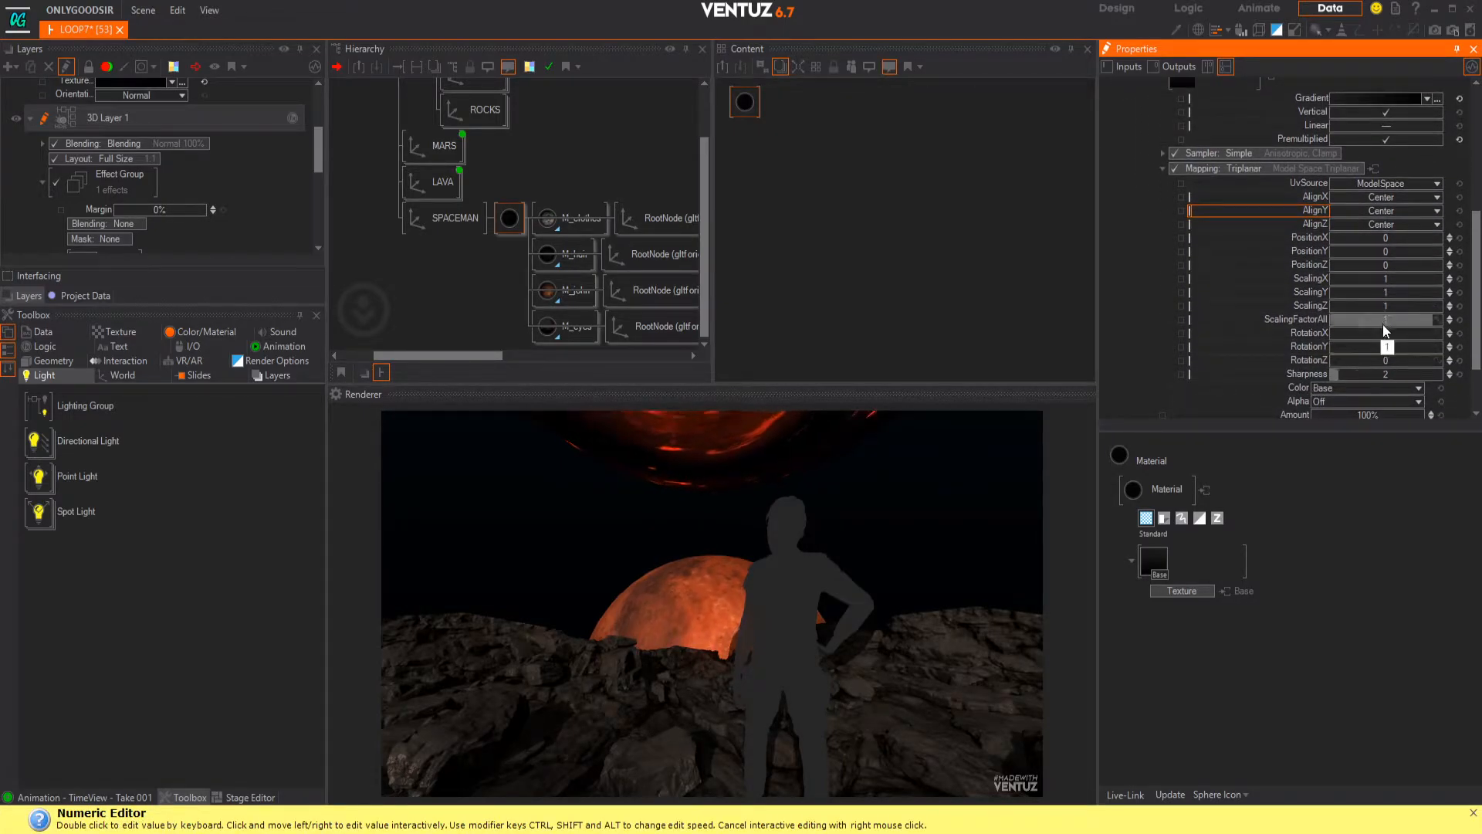
left_click_drag(1387, 319, 1345, 324)
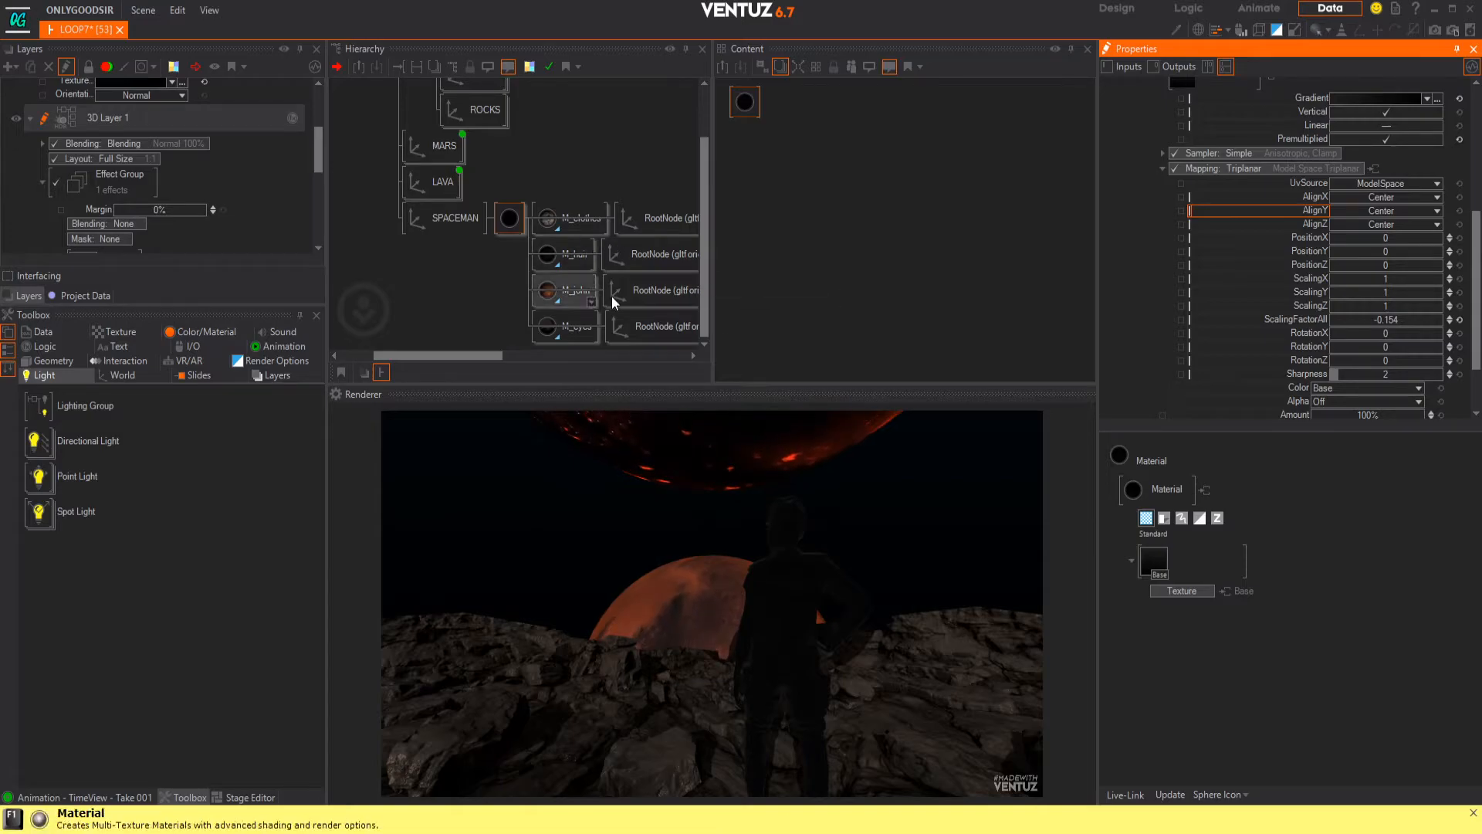
- Set the directional light's yaw to -10.5 and increase its pitch to over 120
middle_click_drag(474, 193, 492, 259)
left_click(455, 108)
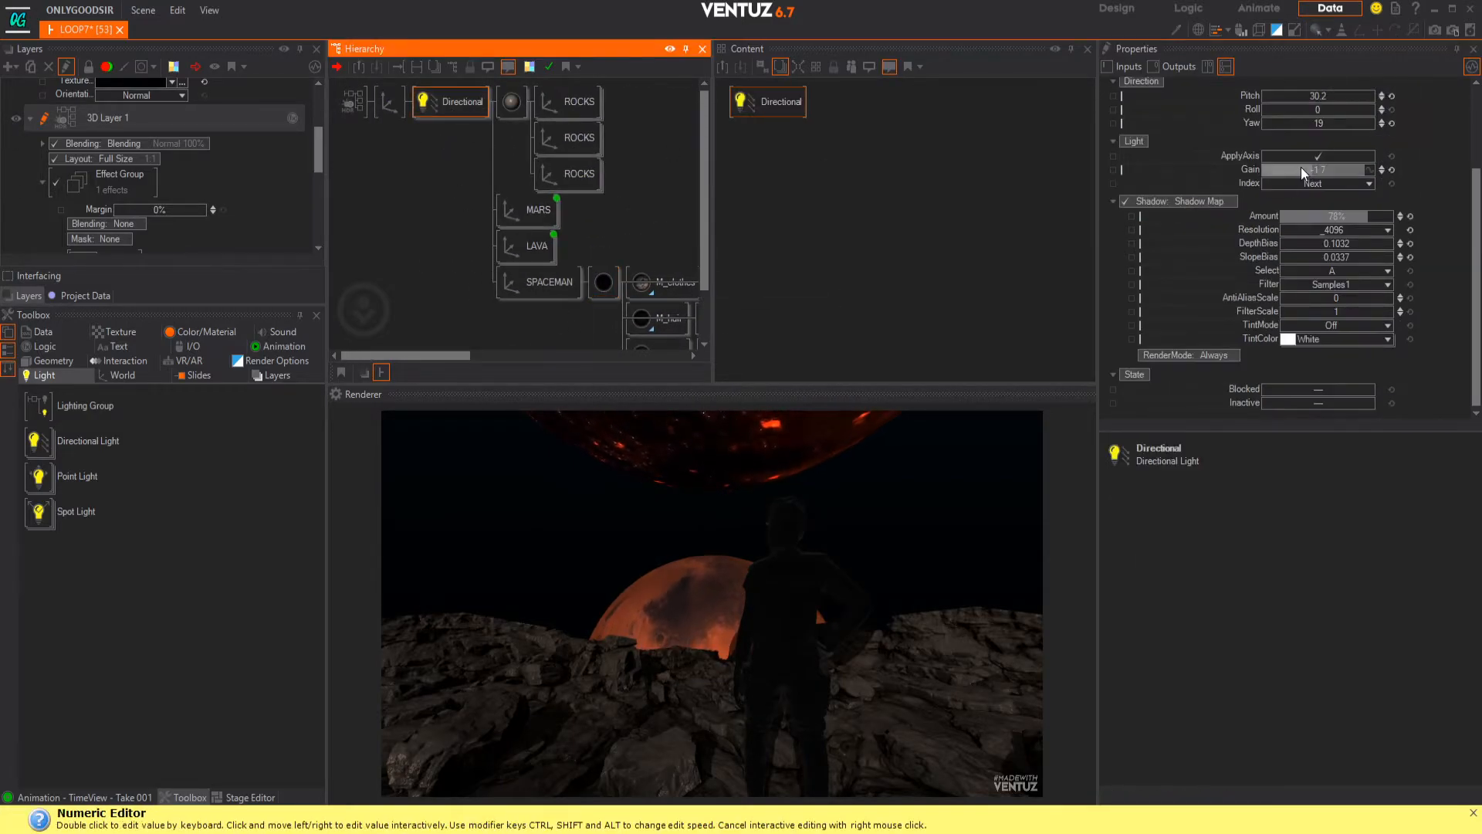
left_click_drag(1298, 122, 1364, 99)
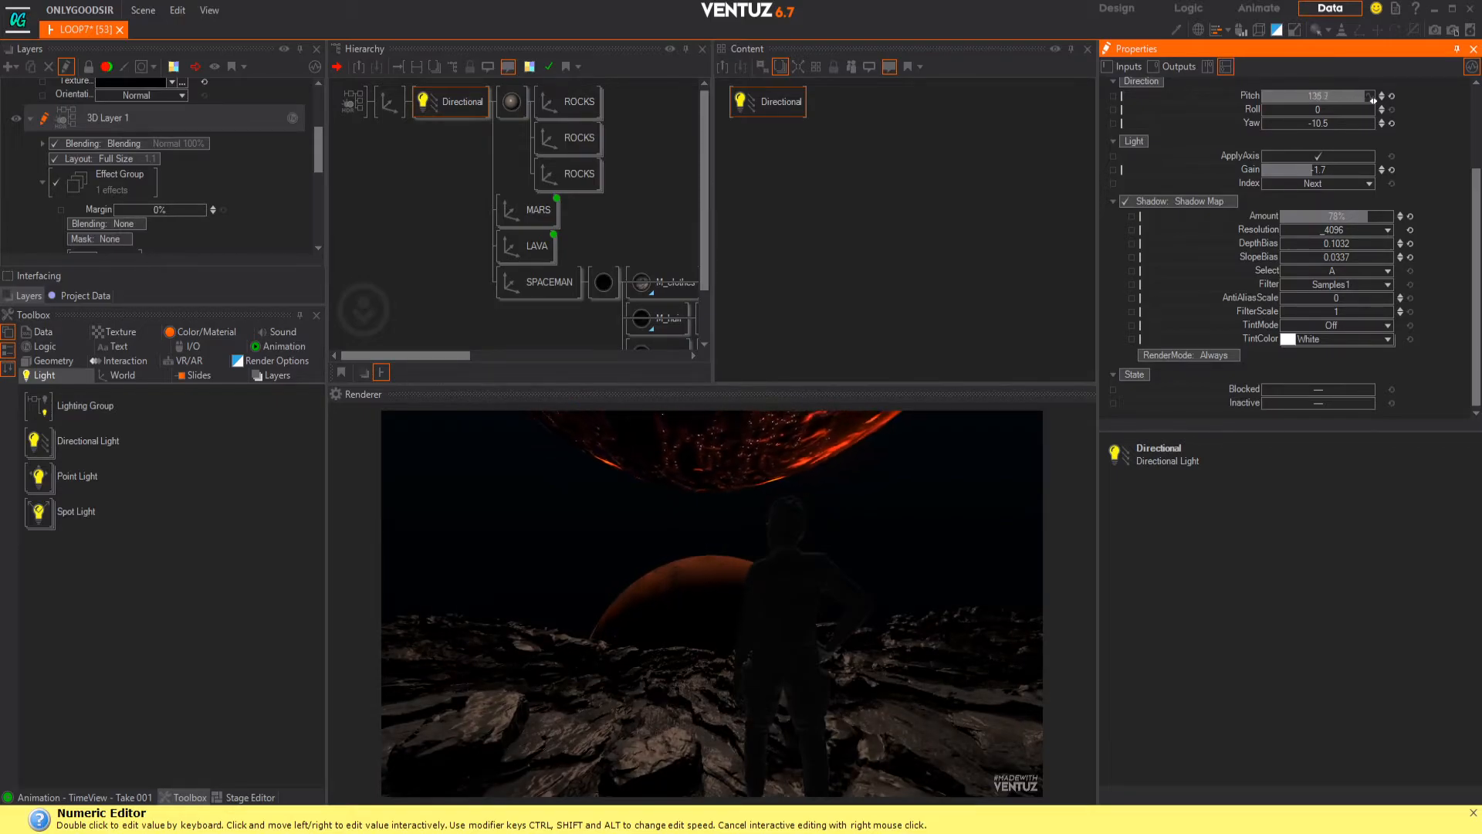
left_click_drag(1350, 101, 1298, 100)
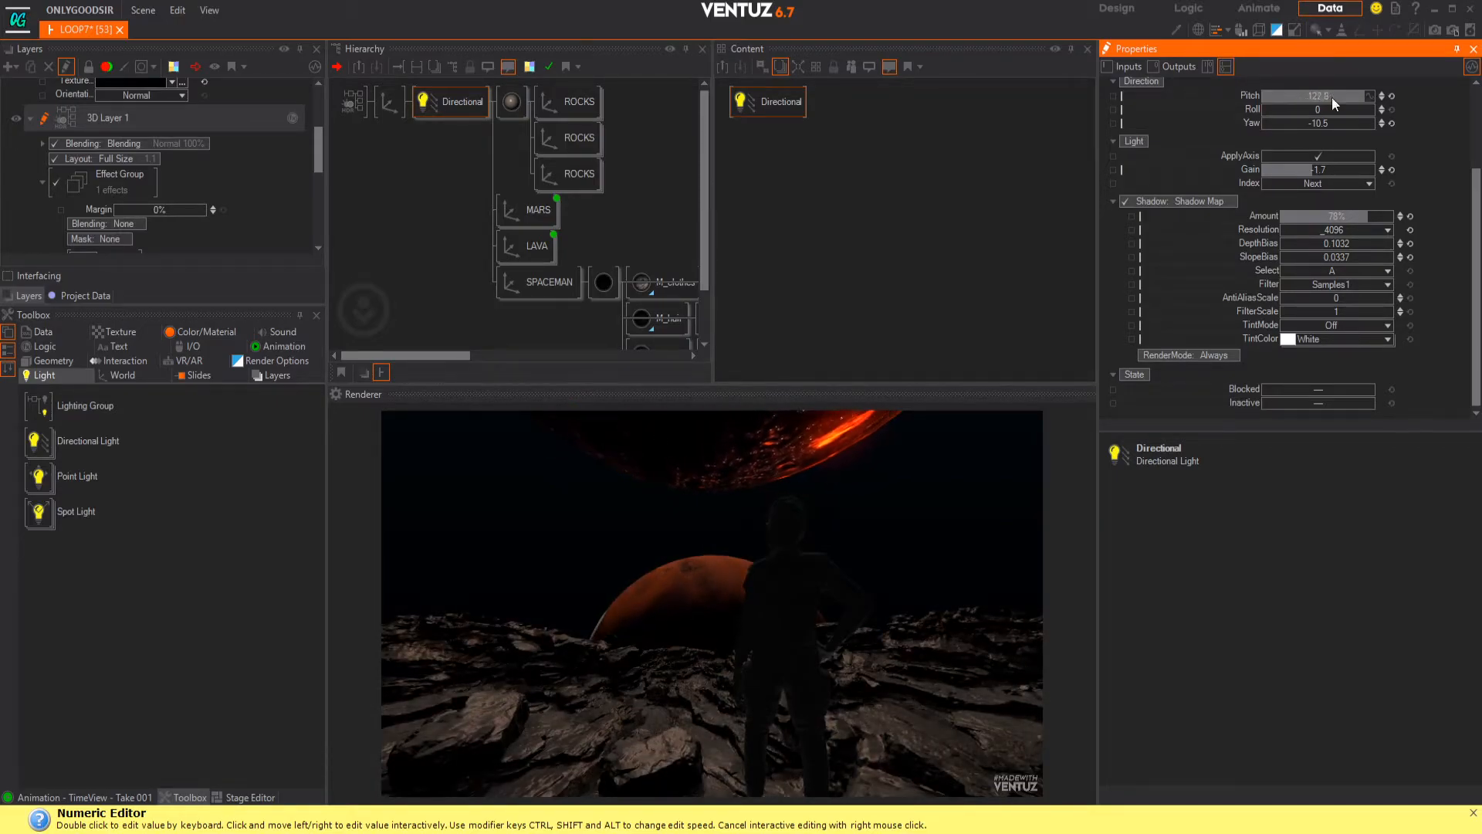
- Add a second Glare effect to the effect group of 3D Layer 1
left_click(125, 175)
scroll(123, 201, "down", 5)
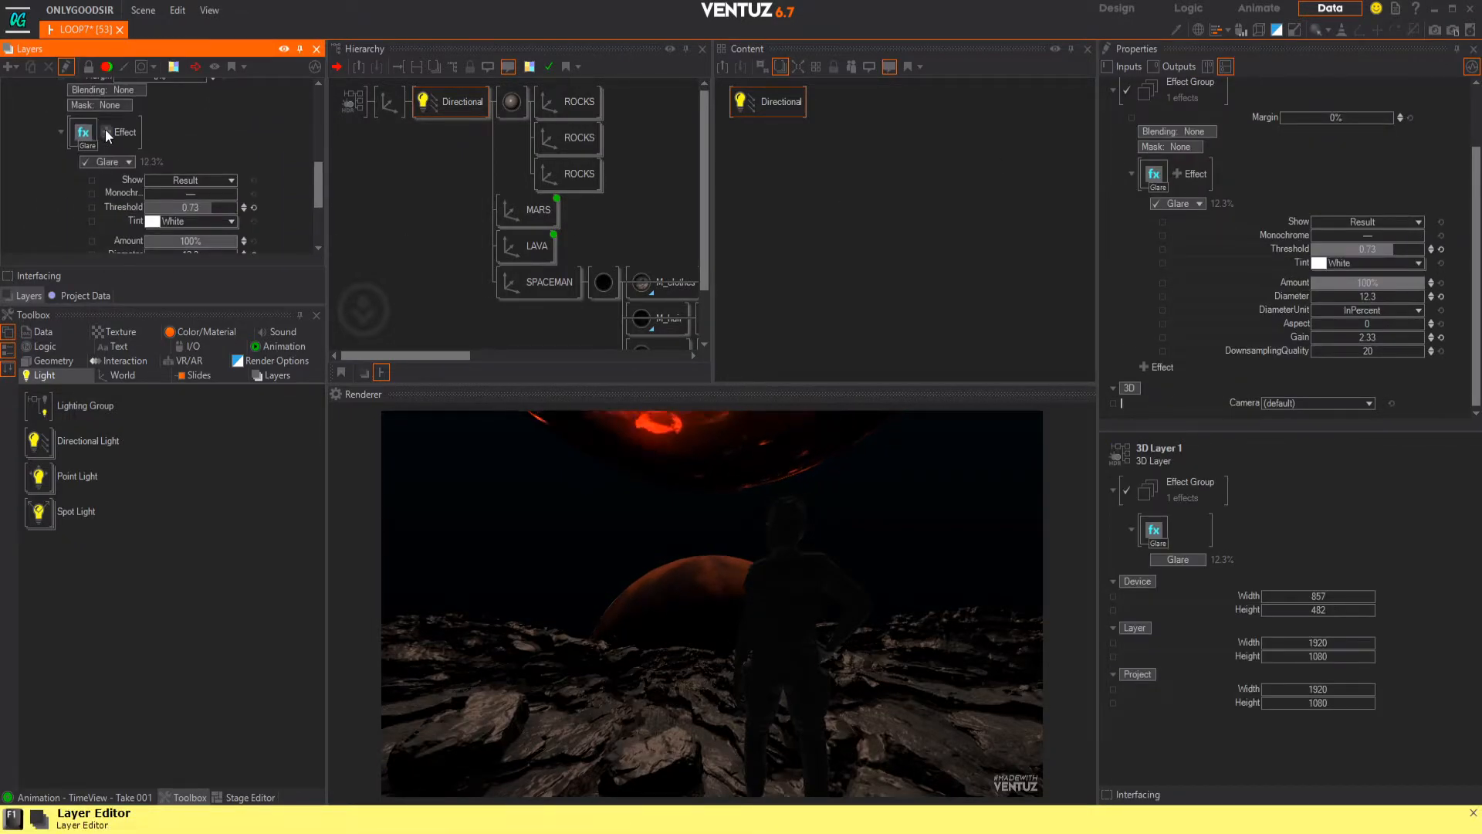
left_click(105, 135)
left_click(131, 206)
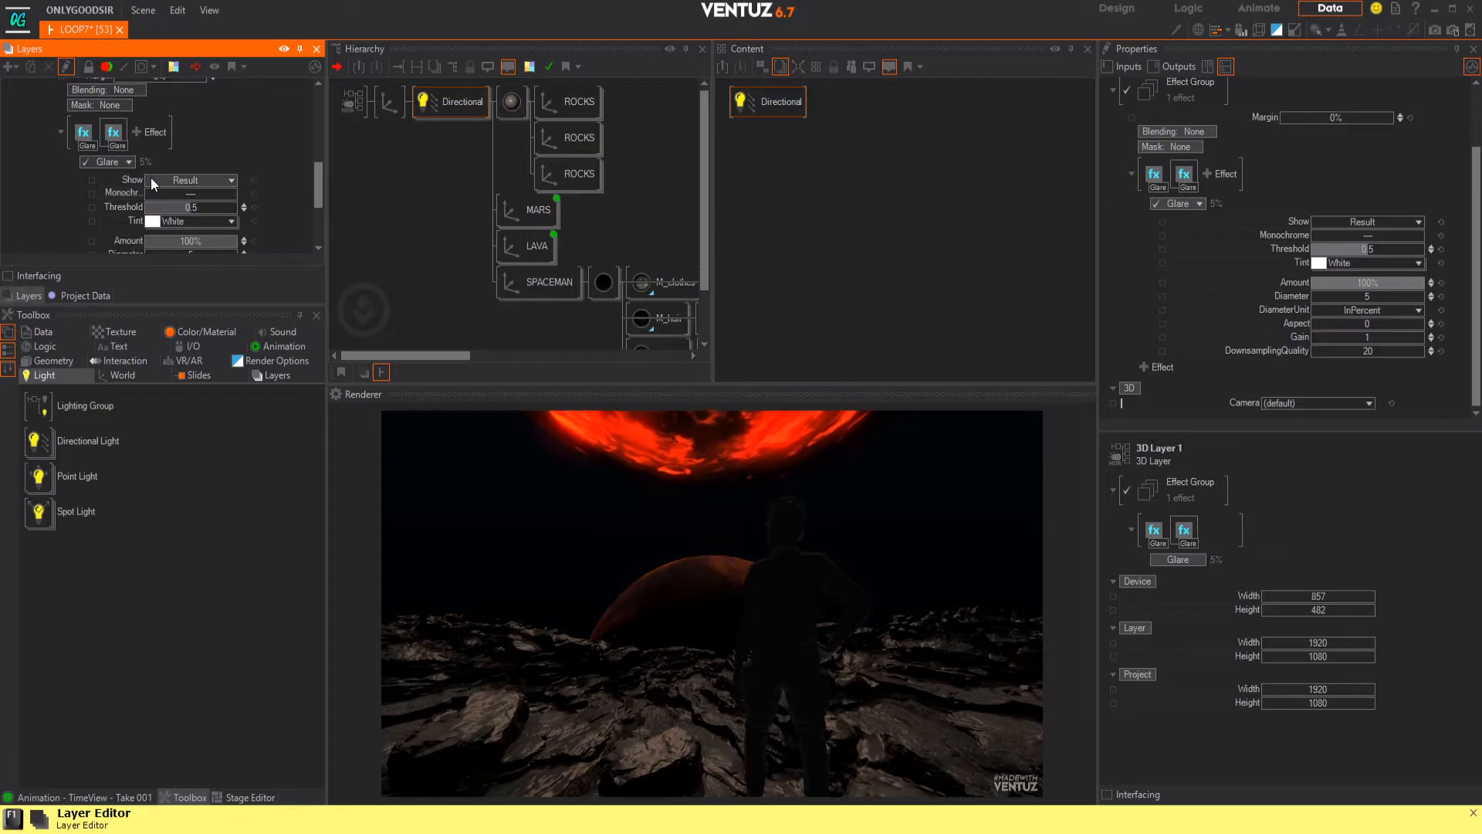
- Set the second Glare effect's threshold to 0.18, aspect to 0.27 and gain to 3.72
scroll(198, 211, "down", 3)
left_click_drag(235, 141, 155, 142)
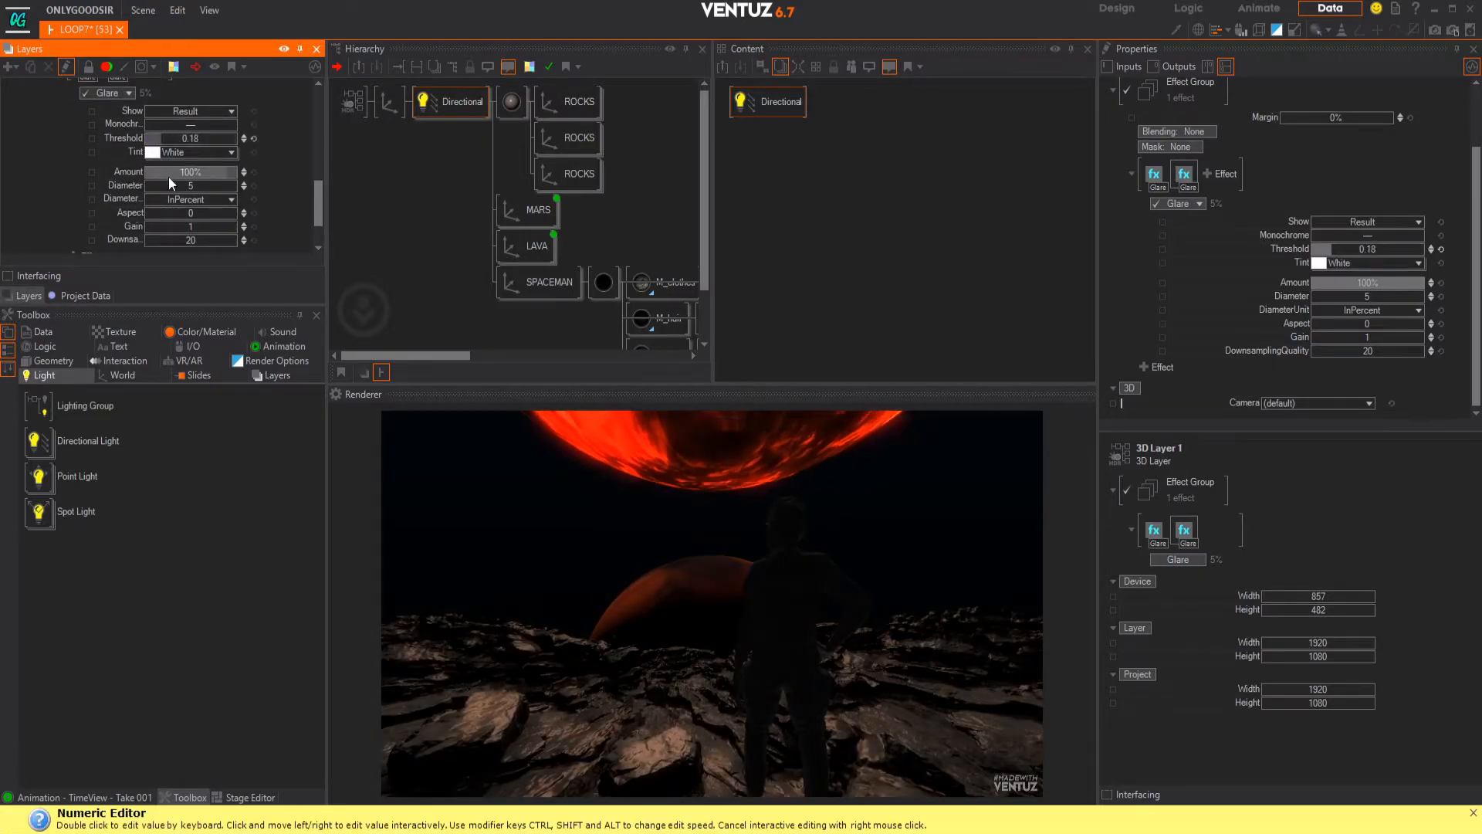
left_click_drag(229, 226, 205, 231)
scroll(139, 160, "up", 2)
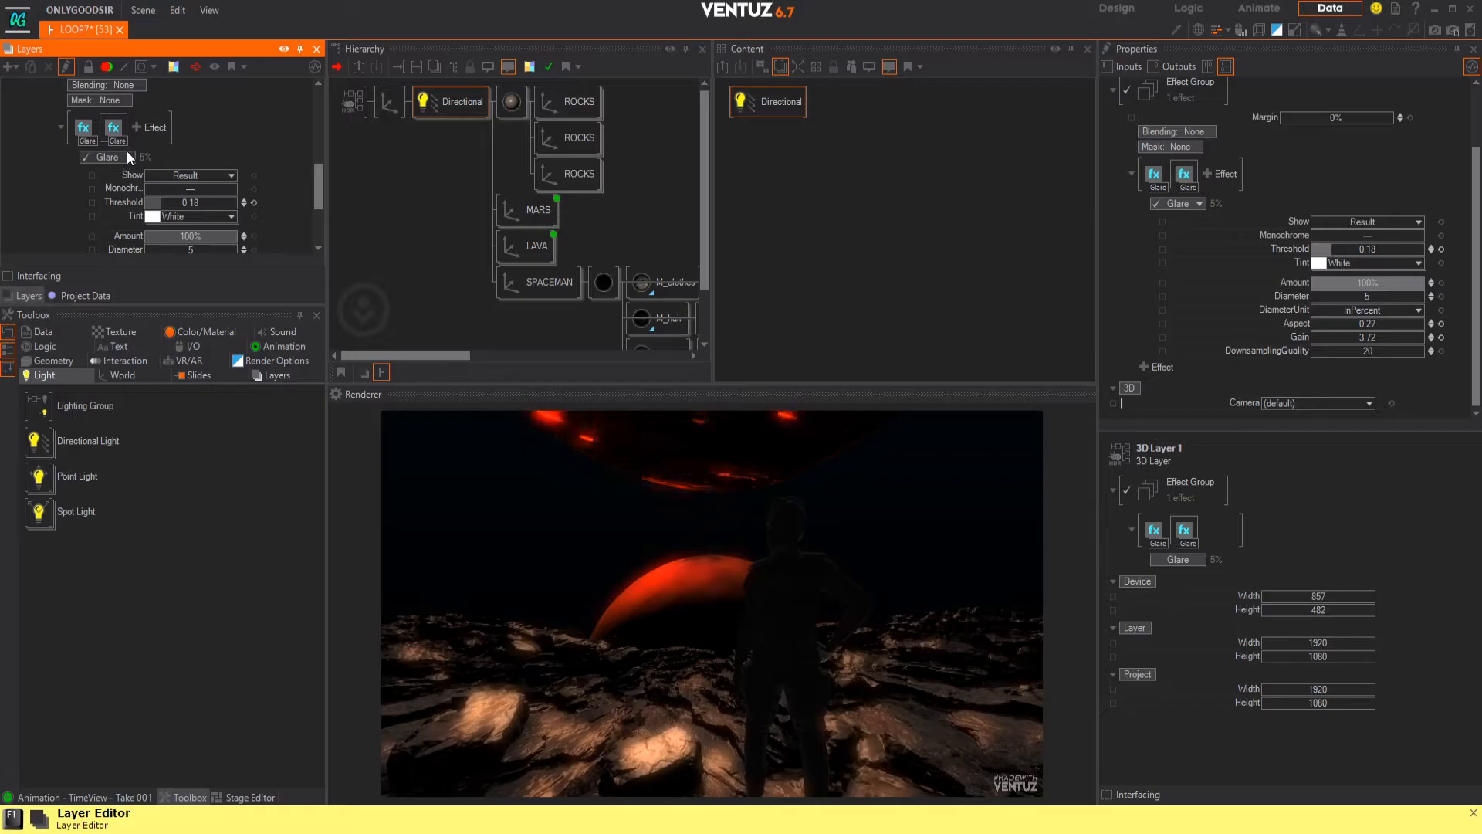
- Change the second layer effect from Glare to Distortion and set its Radial1 to about -0.966
left_click(128, 157)
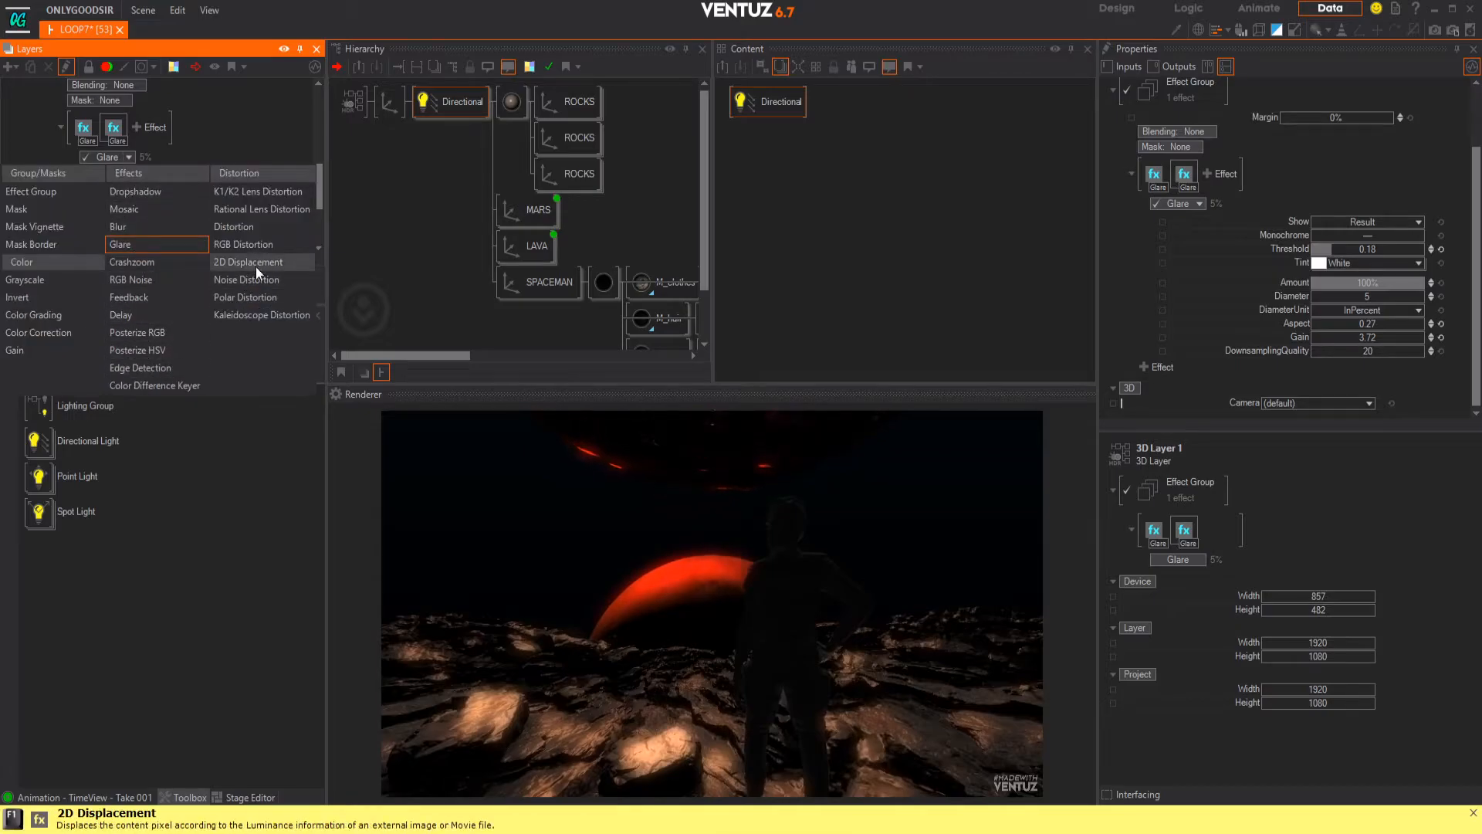
left_click(247, 229)
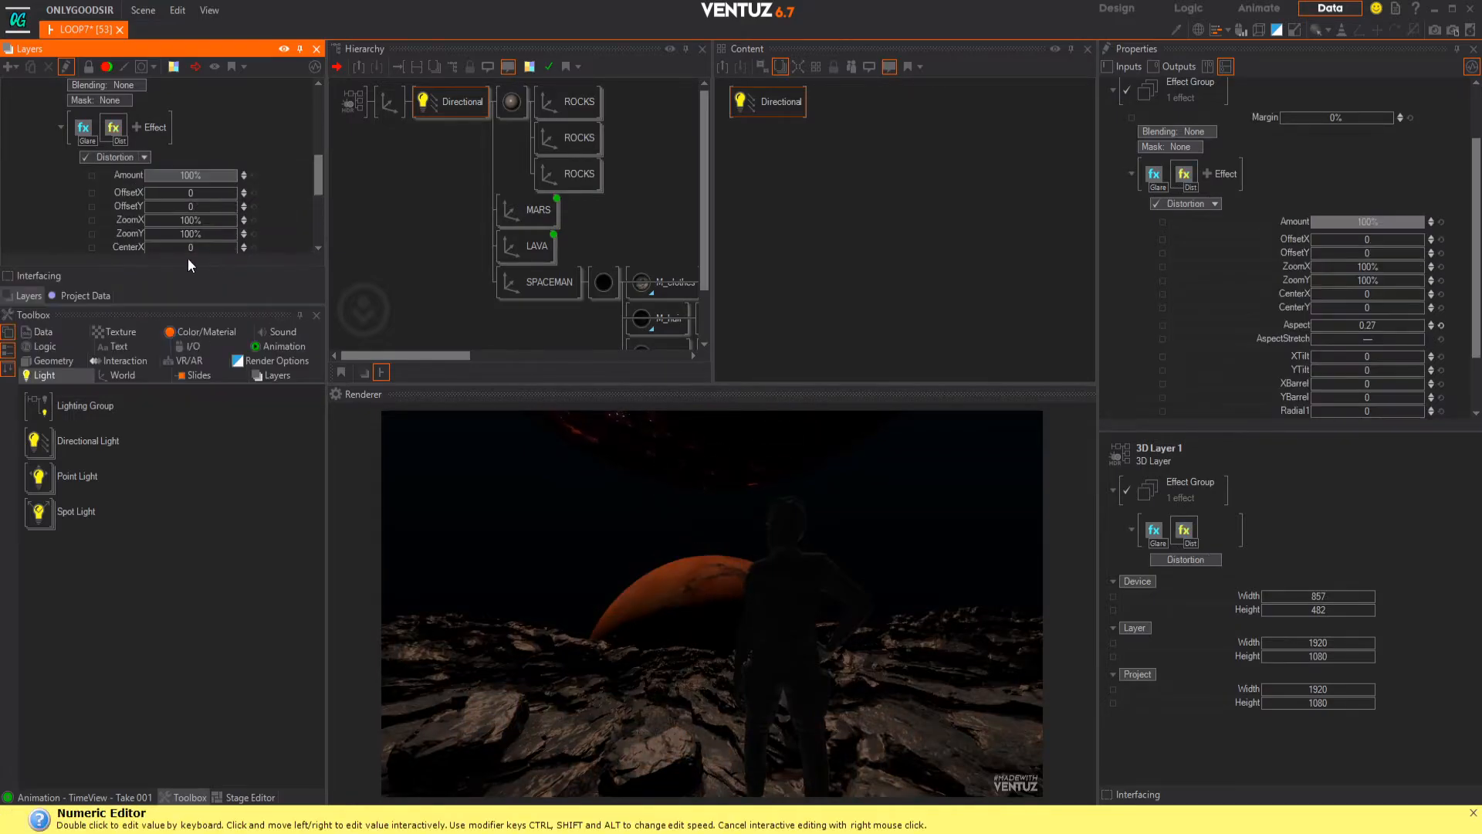
scroll(169, 139, "down", 5)
mouse_move(187, 187)
left_mouse_down()
mouse_move(144, 184)
mouse_move(177, 183)
left_mouse_up()
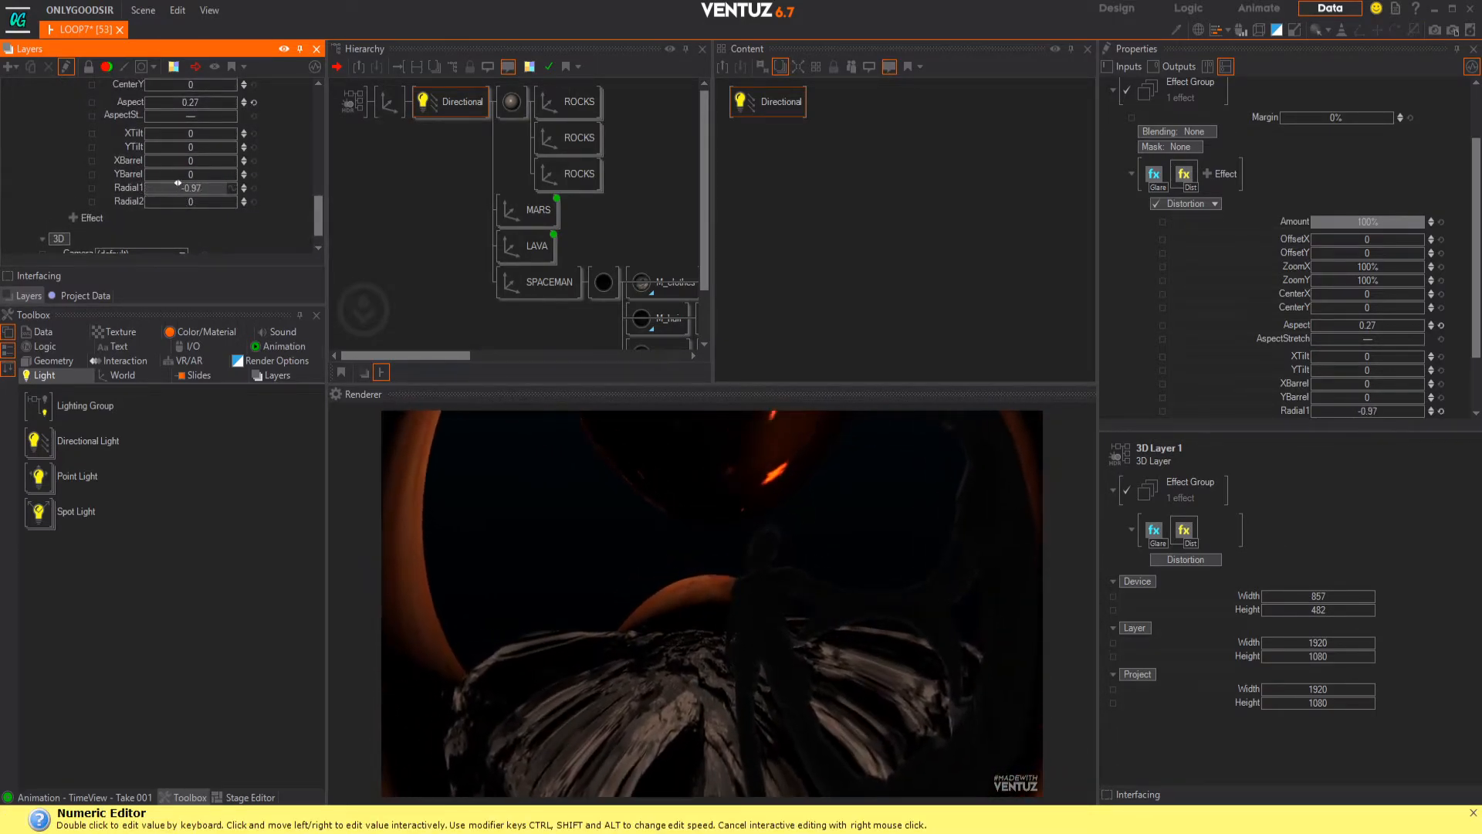
scroll(209, 173, "up", 3)
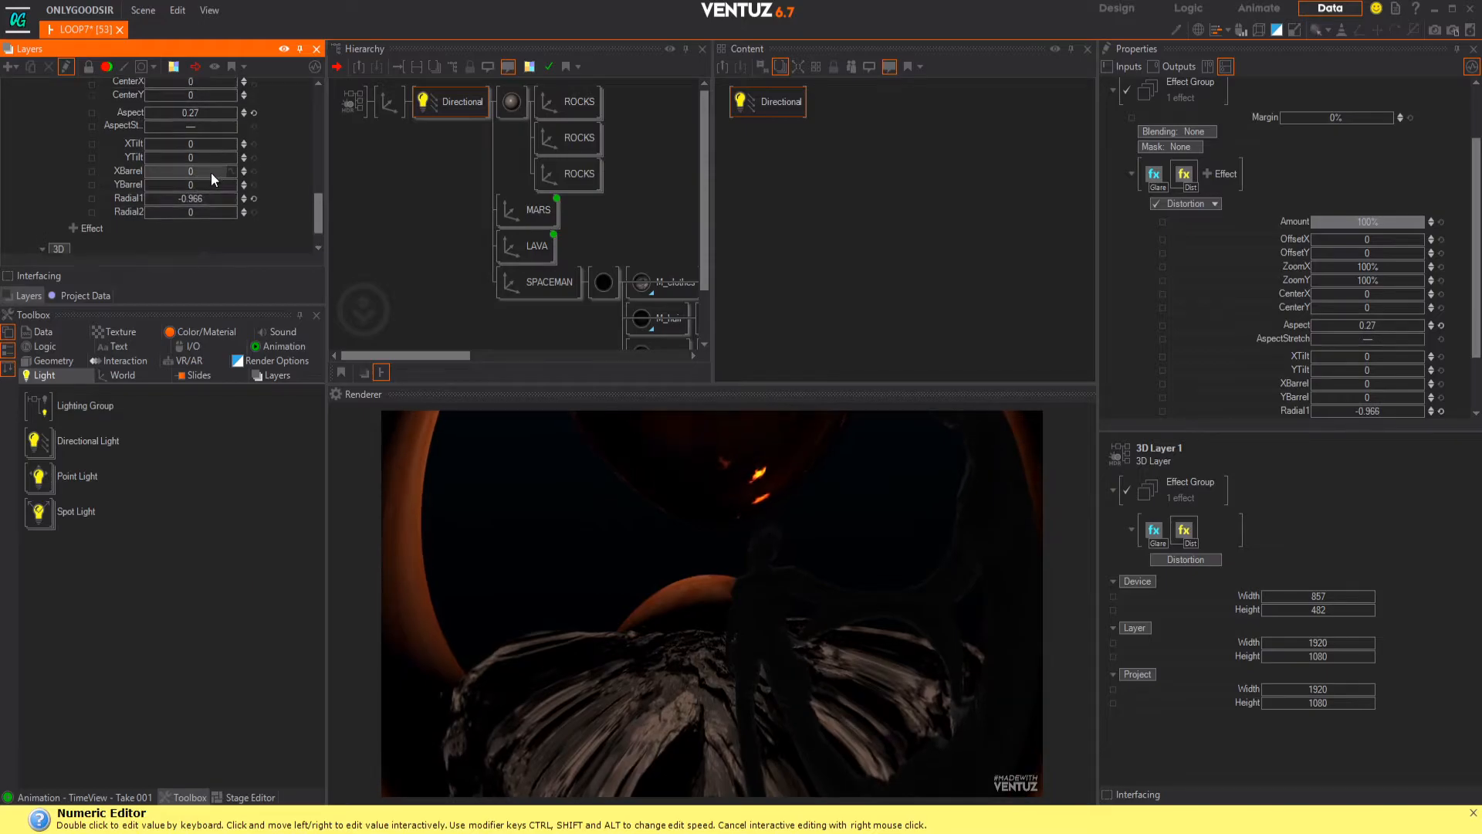
- Try a different Z scaling on the axis above the directional light and reset it
left_click(389, 101)
left_click_drag(1348, 303, 1334, 307)
left_click(1392, 304)
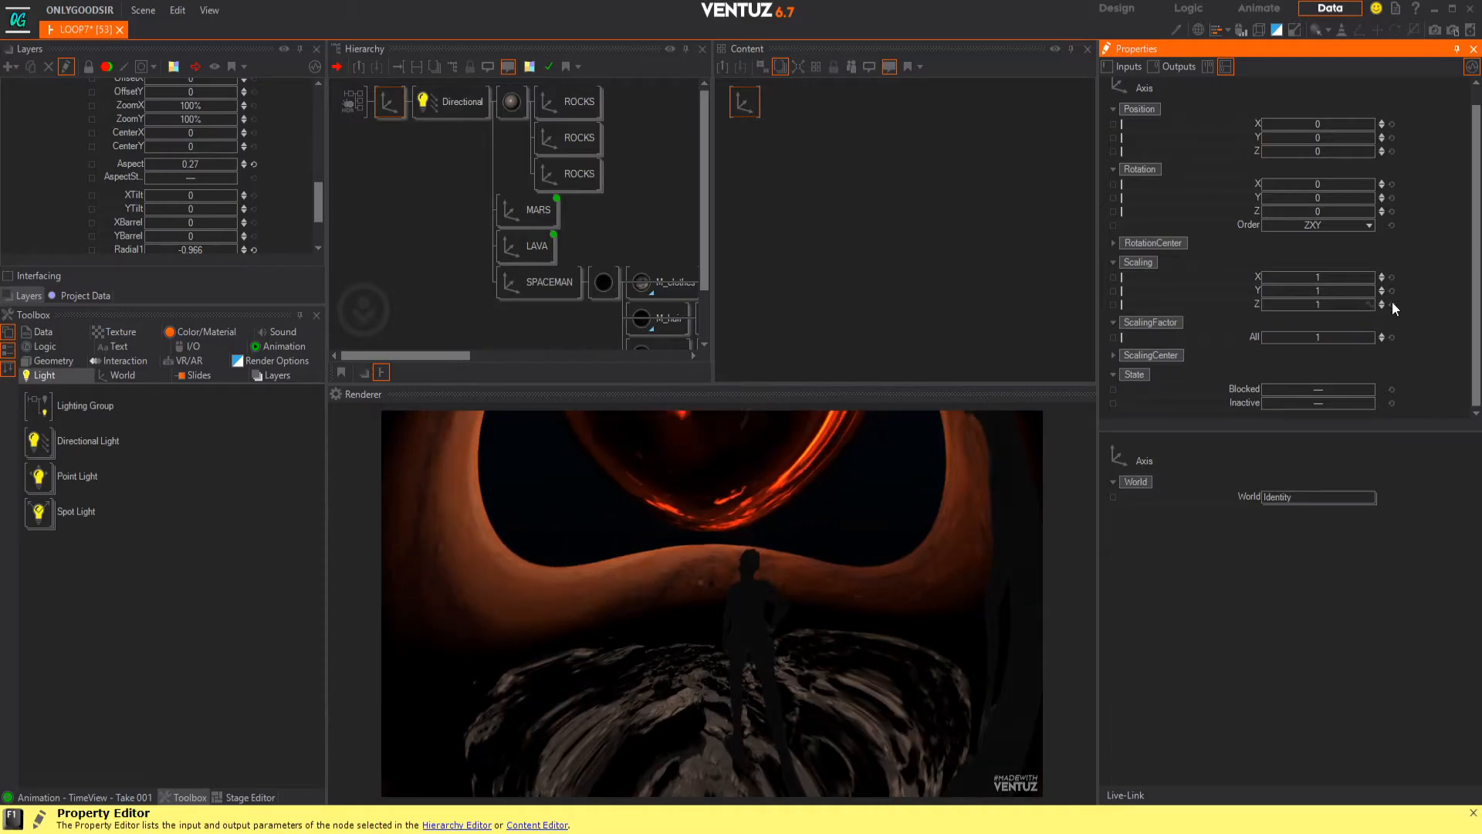
- Reset the Distortion effect's Radial1 and set it to about -0.471
left_click(187, 176)
scroll(196, 210, "down", 2)
left_click(252, 197)
mouse_move(196, 198)
left_mouse_down()
mouse_move(166, 199)
mouse_move(221, 189)
left_mouse_up()
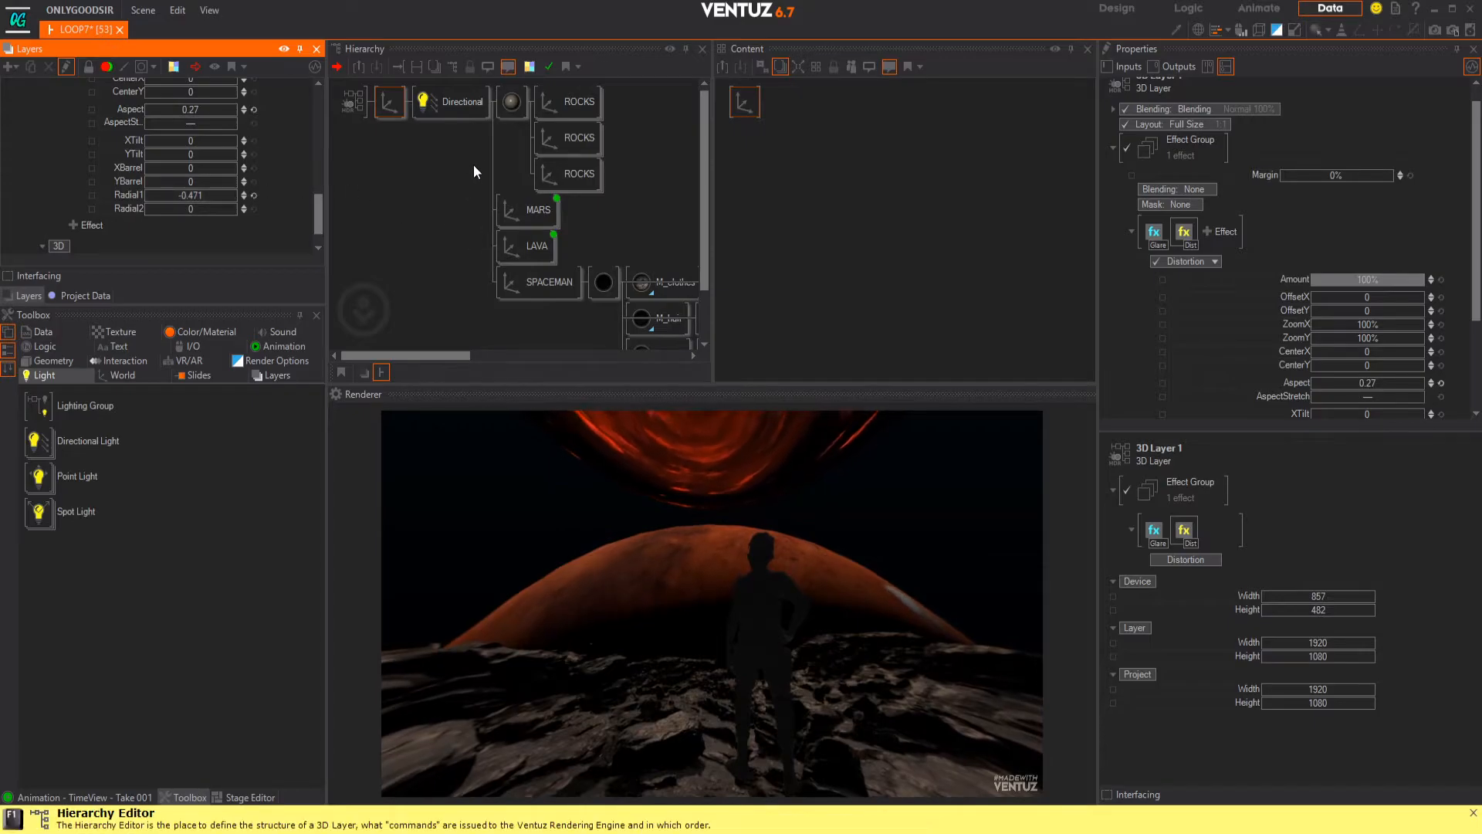
- Set the Z scaling of the axis above the directional light to 1.96, keeping Y scaling at its default of 1
left_click(390, 110)
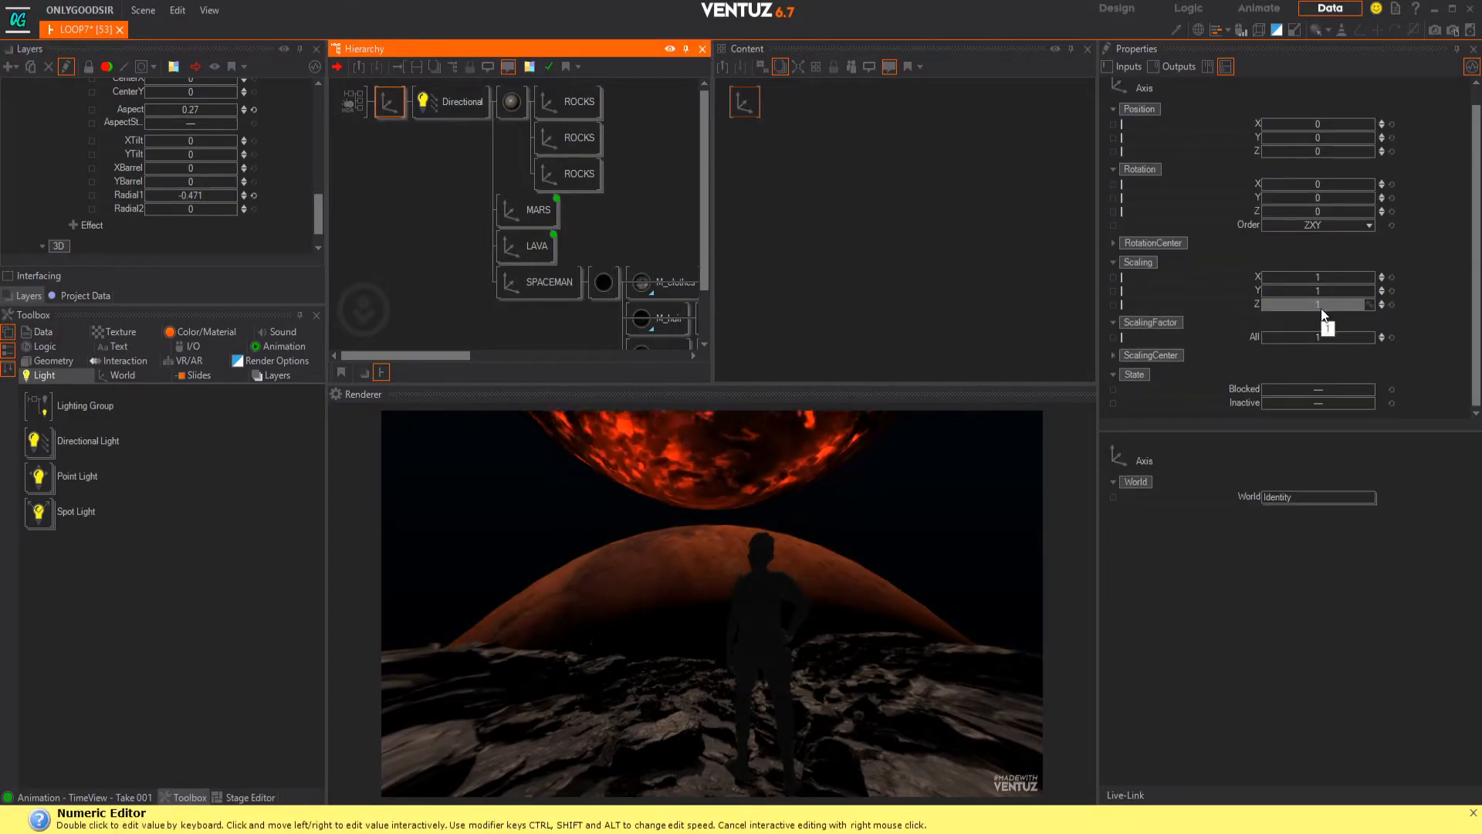
mouse_move(1323, 307)
left_mouse_down()
mouse_move(1347, 302)
mouse_move(1262, 308)
mouse_move(1309, 286)
left_mouse_up()
left_click(1391, 290)
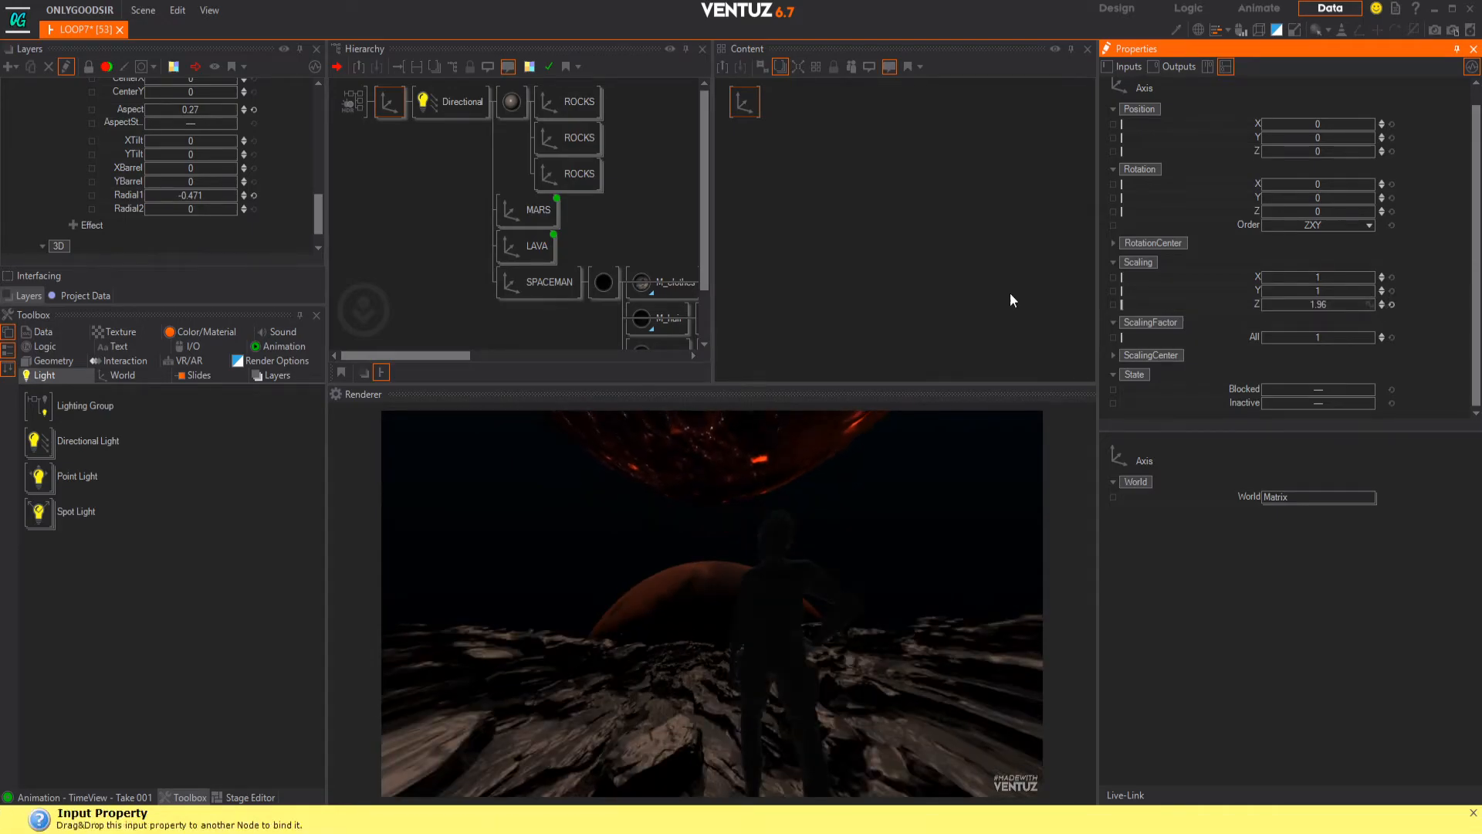
- Scale the LAVA axis to 1.09 in X, 1 in Y and 0.72 in Z, and position it at Y 34.08, Z 8.9
left_click(523, 243)
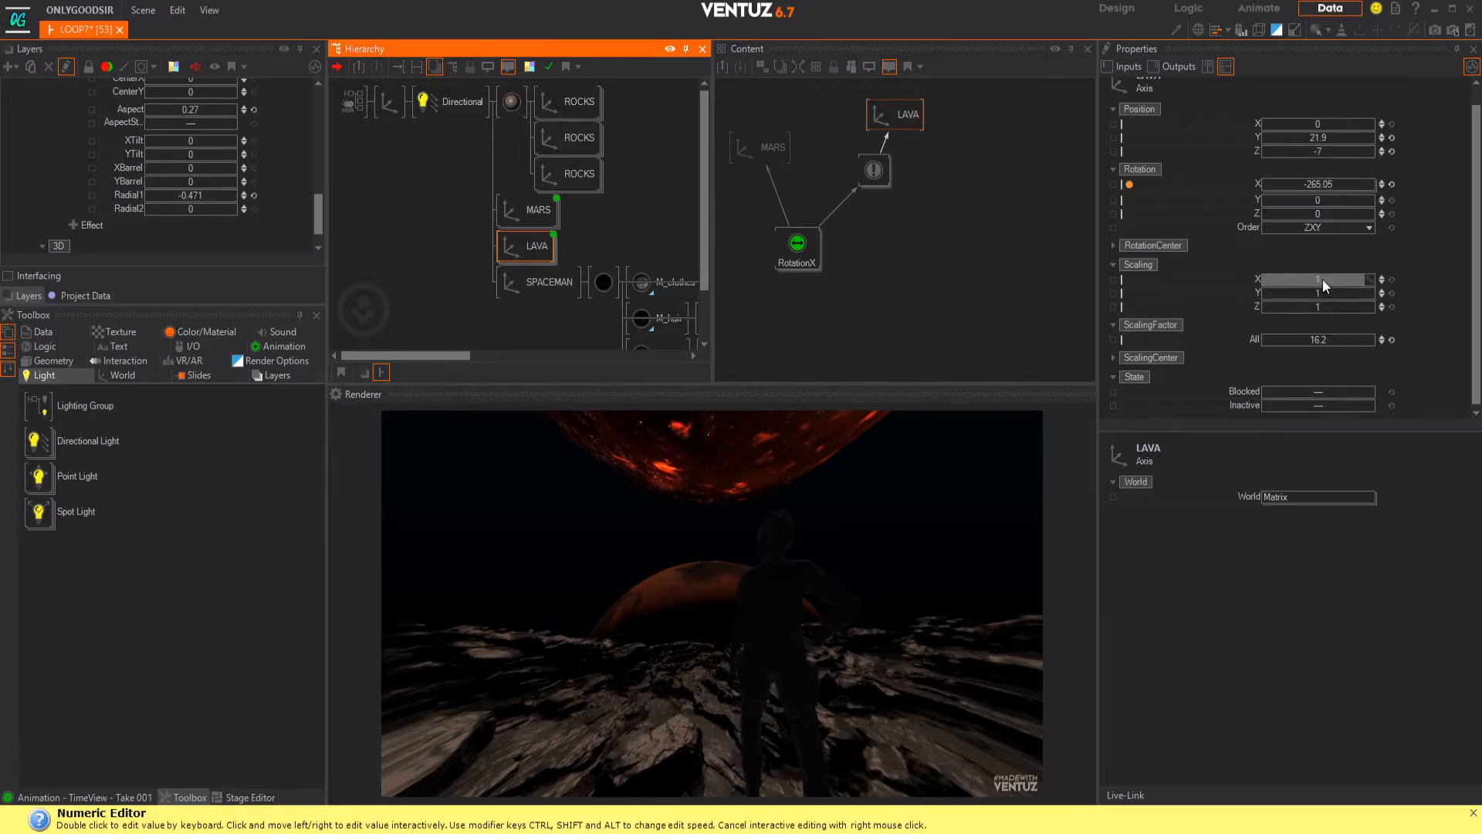
left_click_drag(1322, 281, 1336, 284)
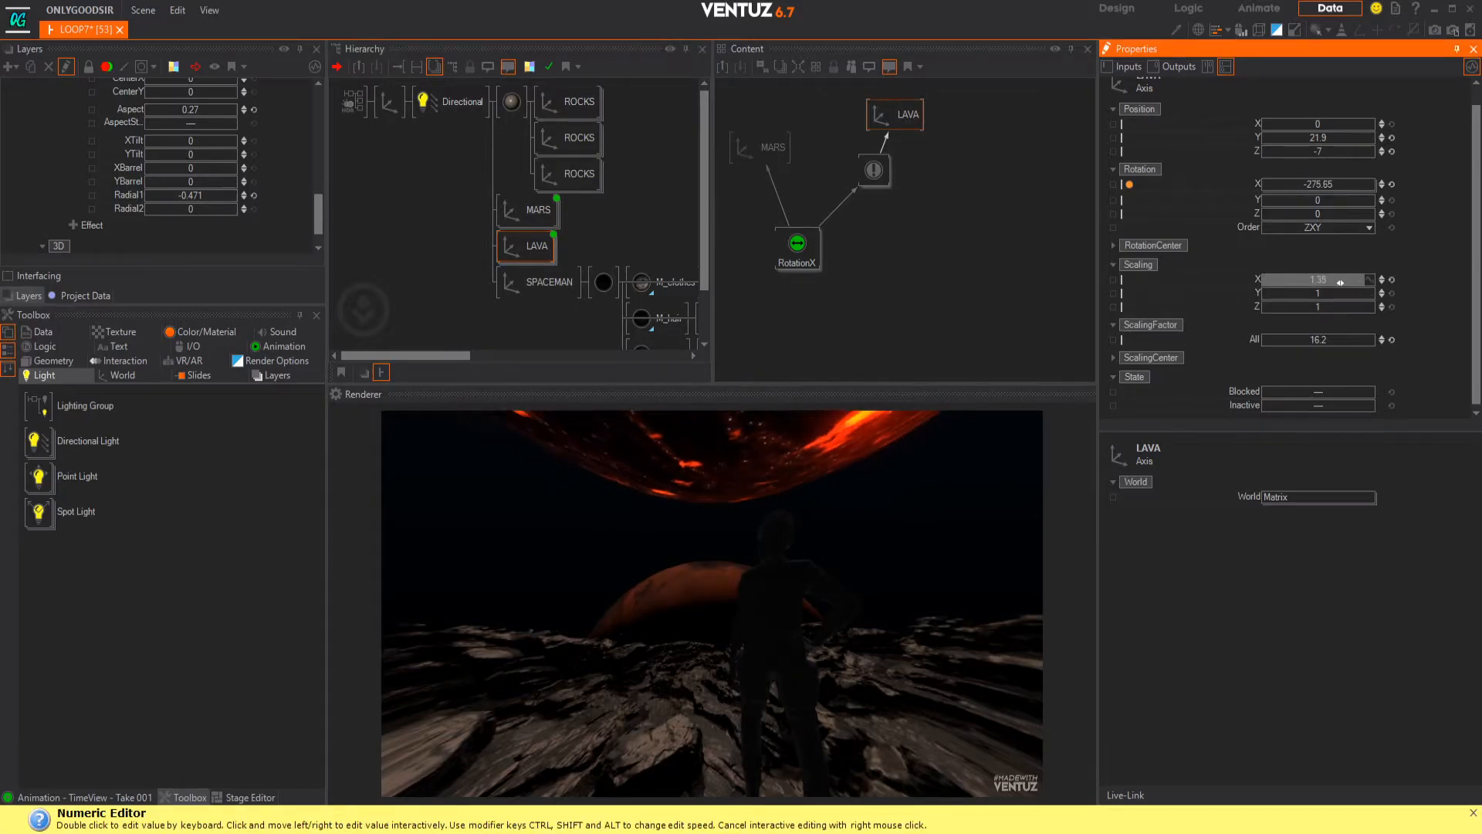
left_click_drag(1316, 279, 1327, 301)
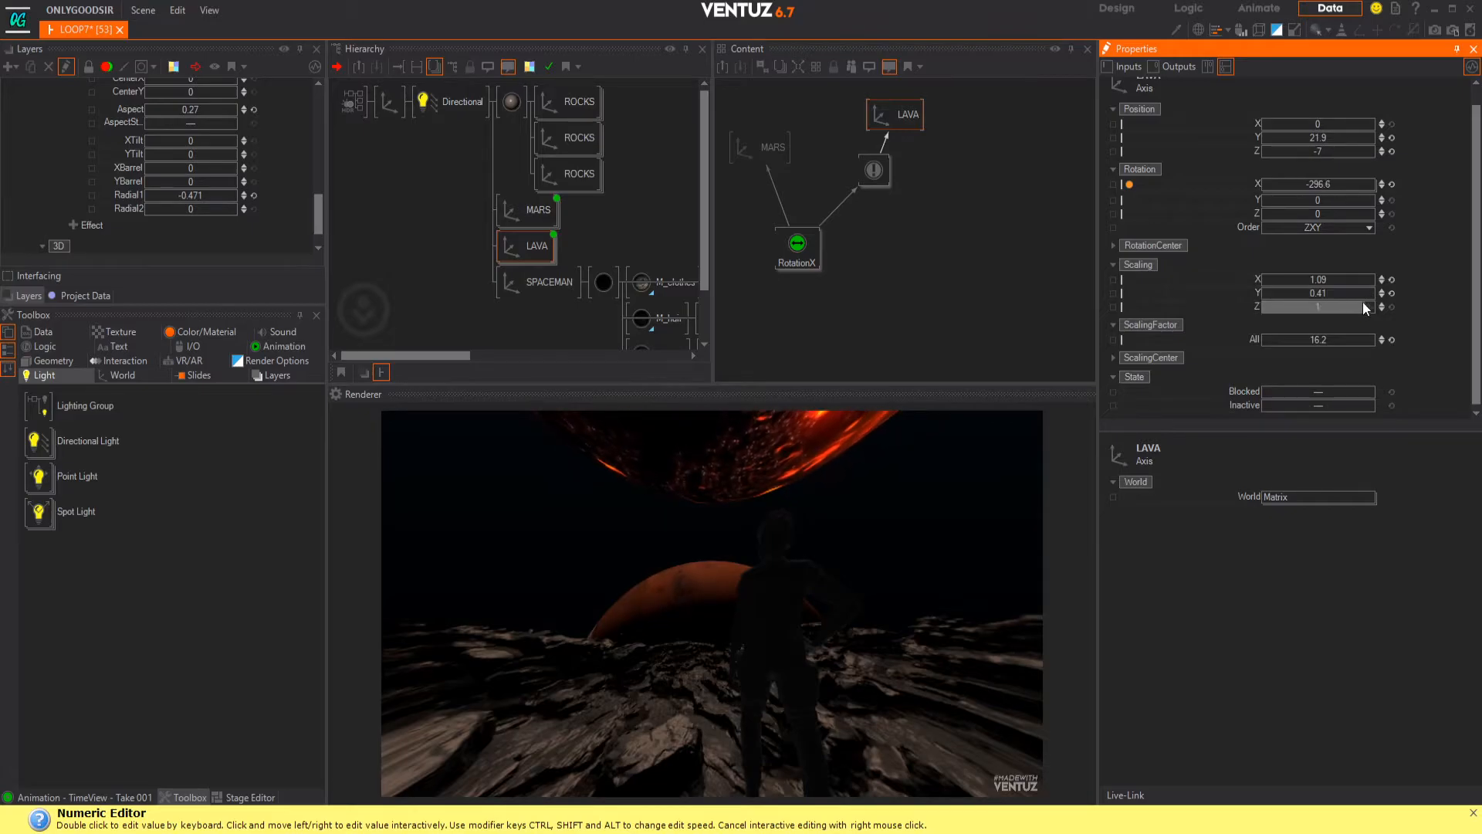
left_click(1392, 293)
left_click_drag(1341, 304, 1319, 306)
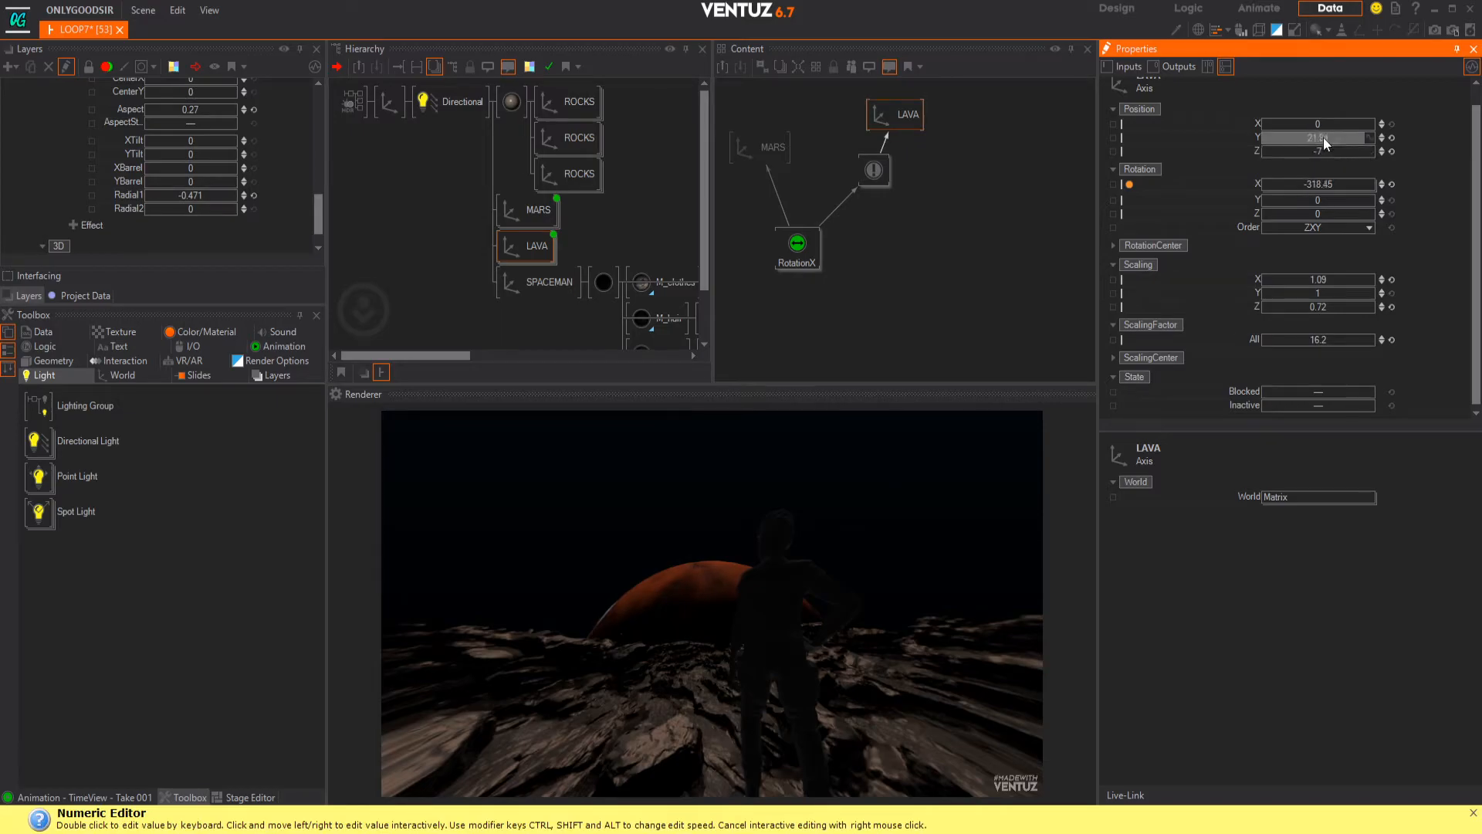
left_click_drag(1274, 139, 1364, 147)
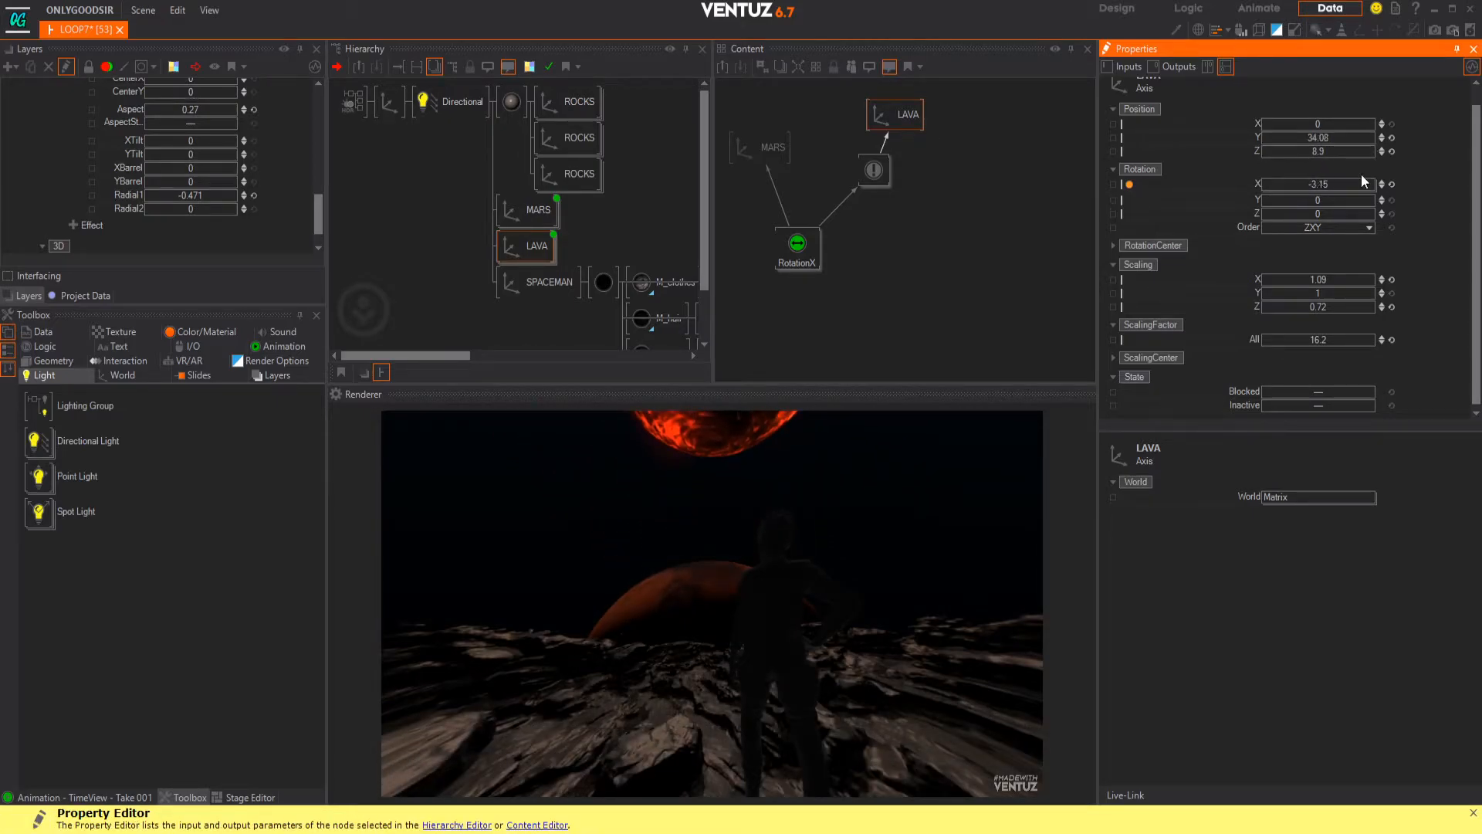
- Set the LAVA axis's X scaling to 1.99 and the MARS axis's overall scaling factor to 1.011
left_click_drag(1321, 279, 1355, 277)
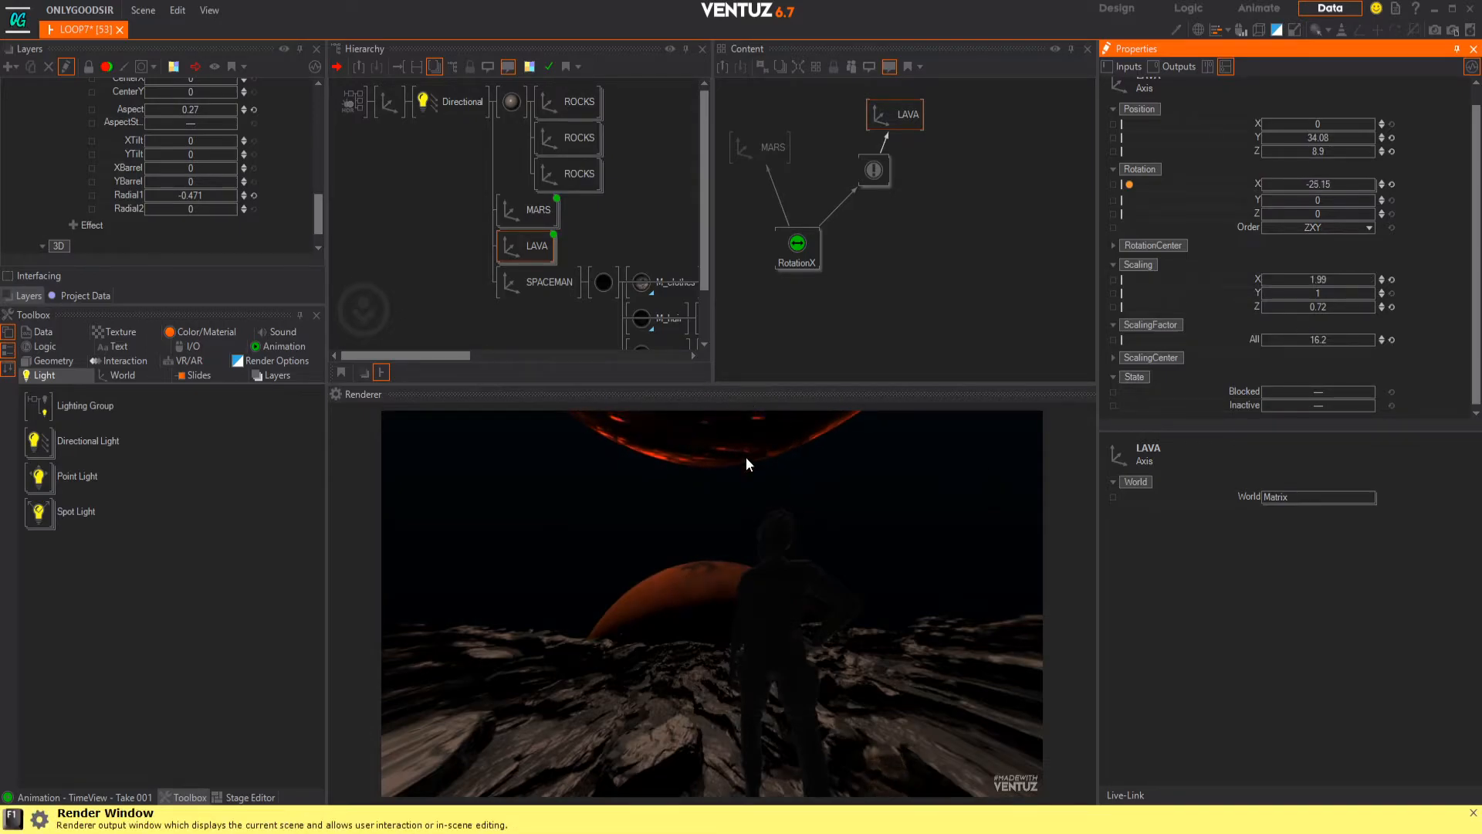
left_click(527, 210)
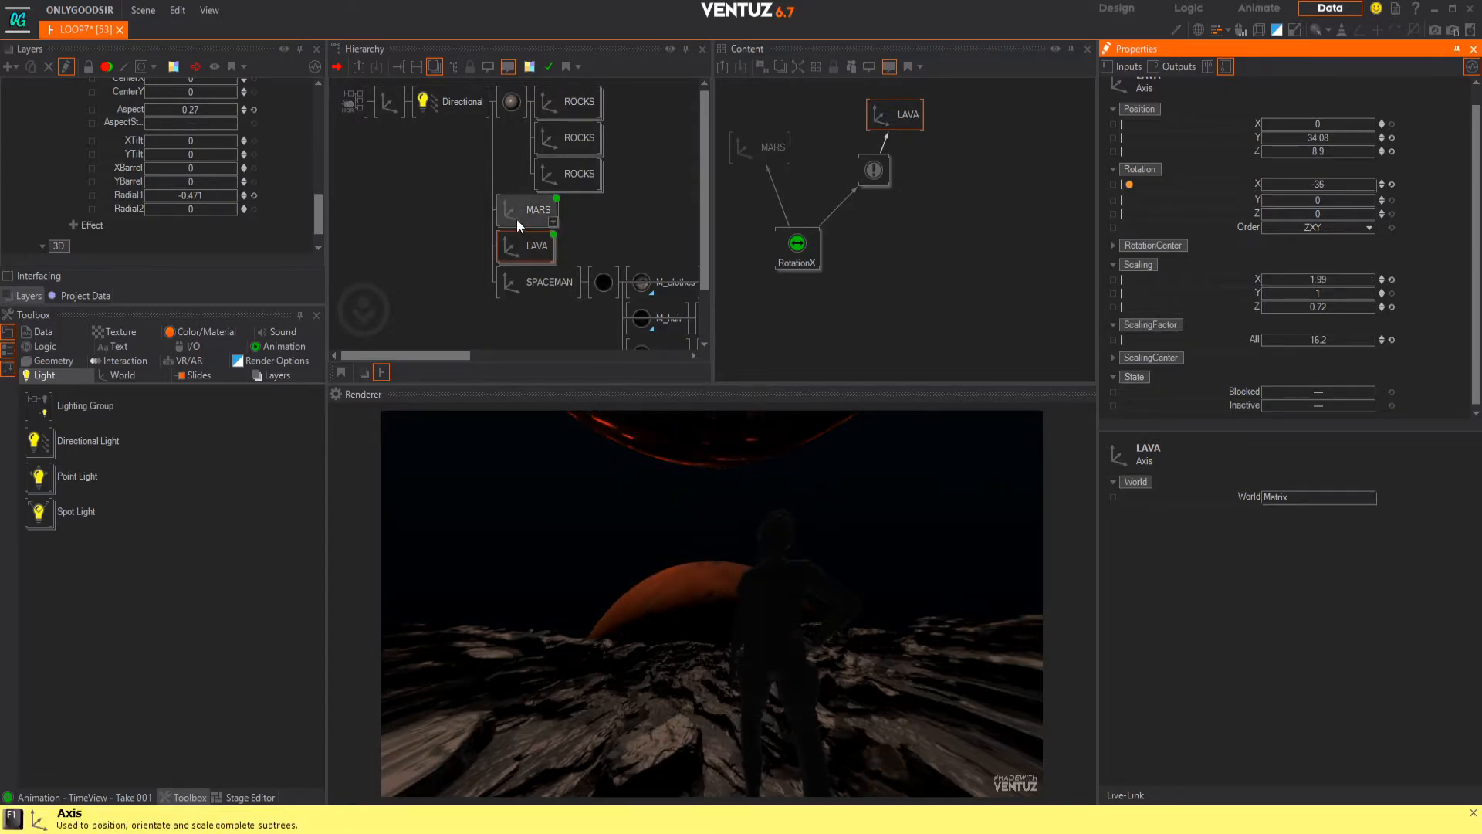
left_click_drag(1322, 340, 1328, 339)
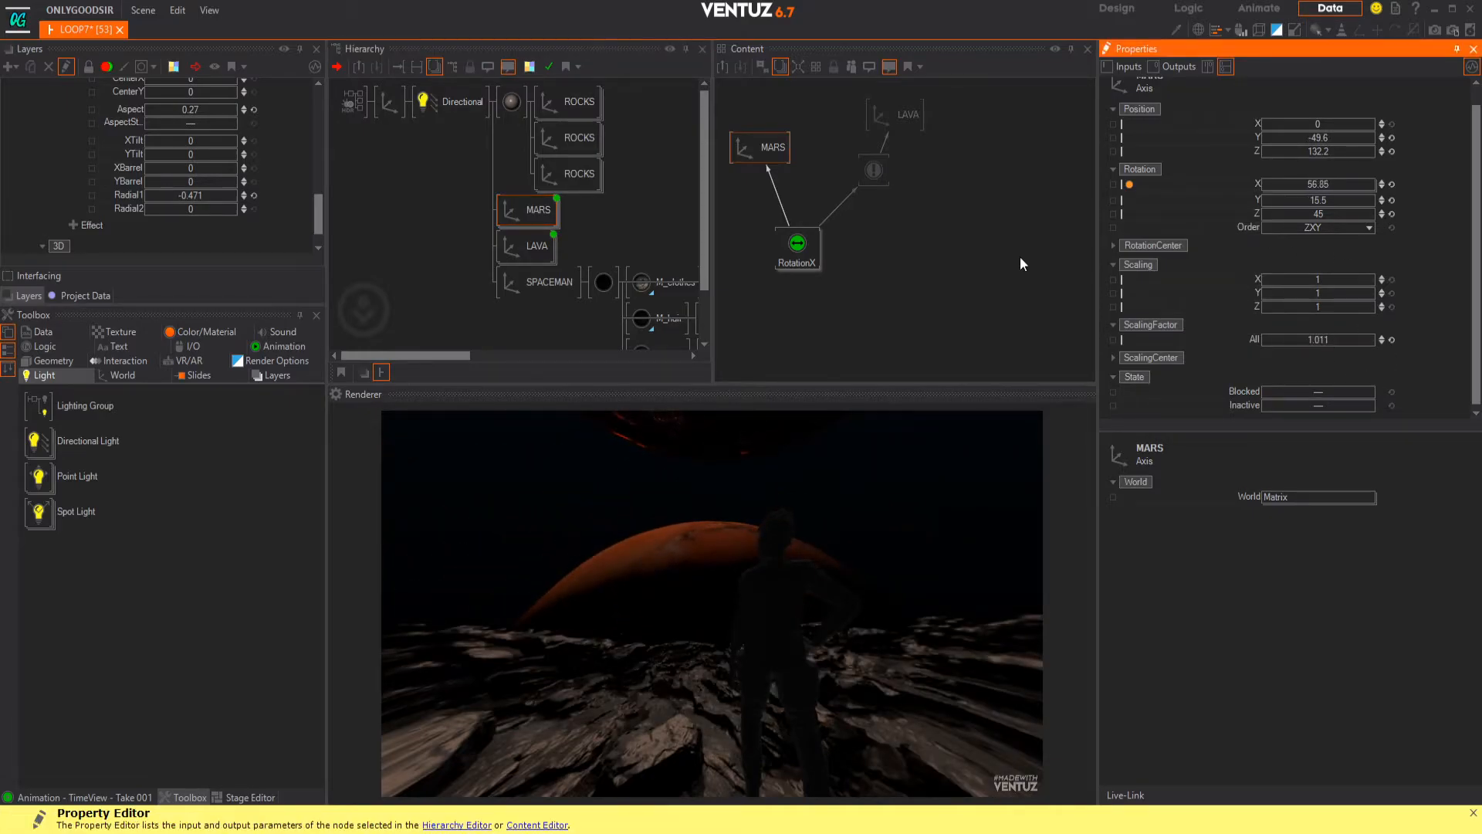
- Add a Point Light directly before the MARS axis in the scene hierarchy
left_click(431, 169)
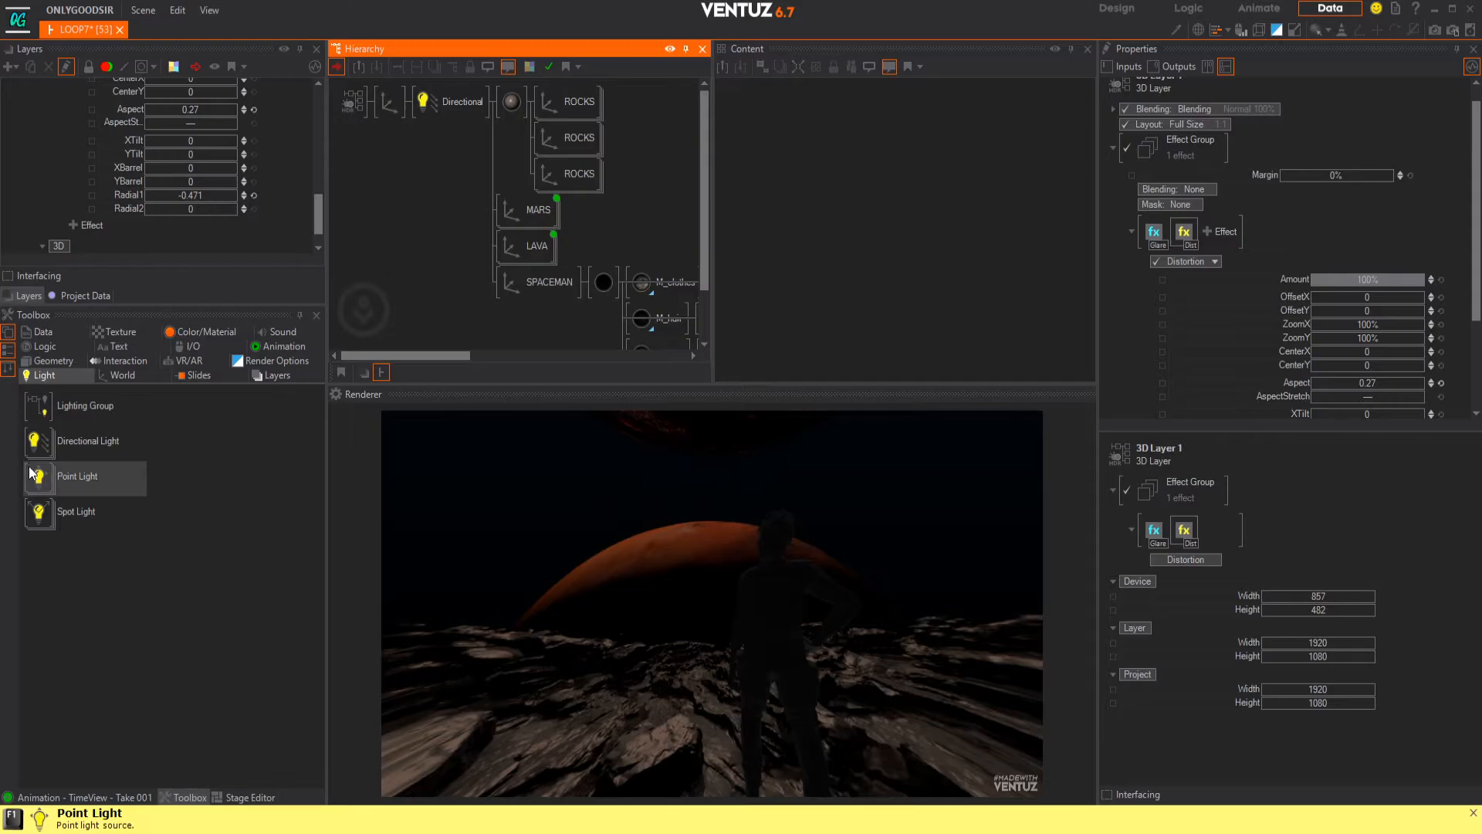
left_click_drag(77, 477, 272, 390)
left_click_drag(502, 217, 503, 219)
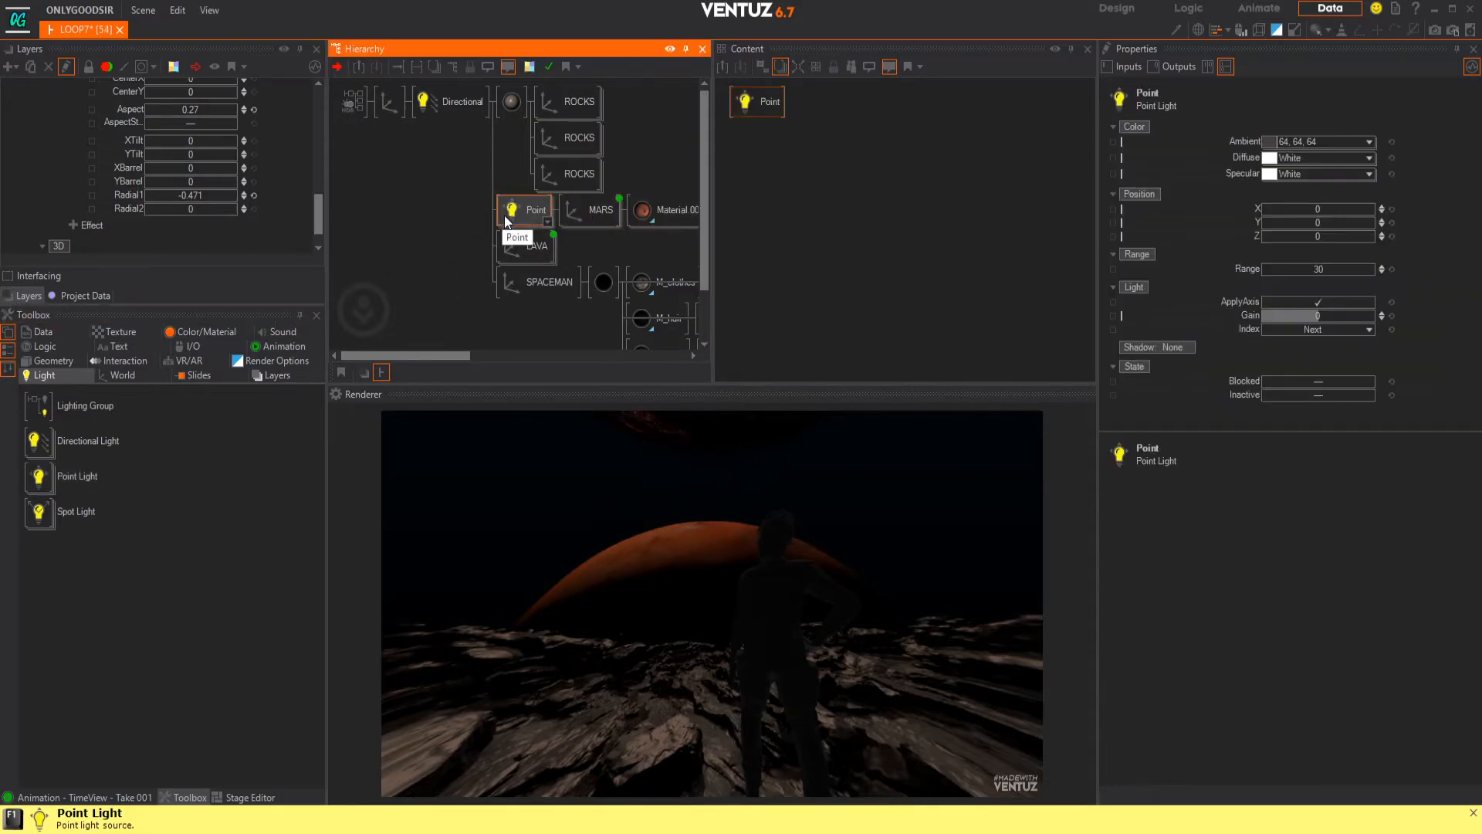
- Try moving the point light with wireframe display switched on, and reset its position and the display
left_click_drag(1332, 236, 1403, 249)
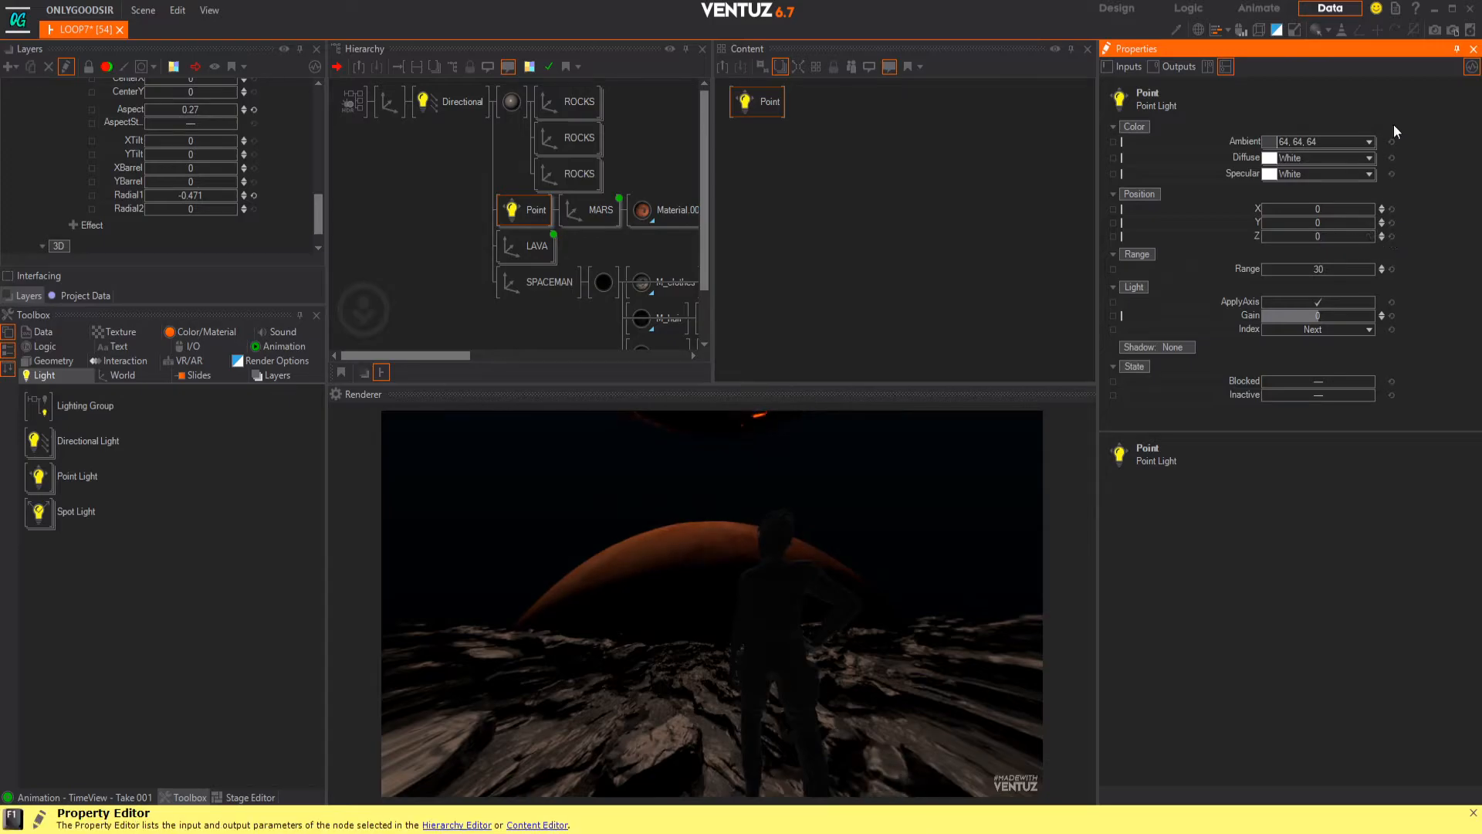
left_click(1199, 30)
left_click(1257, 31)
left_click_drag(1323, 235, 1413, 236)
left_click(1389, 236)
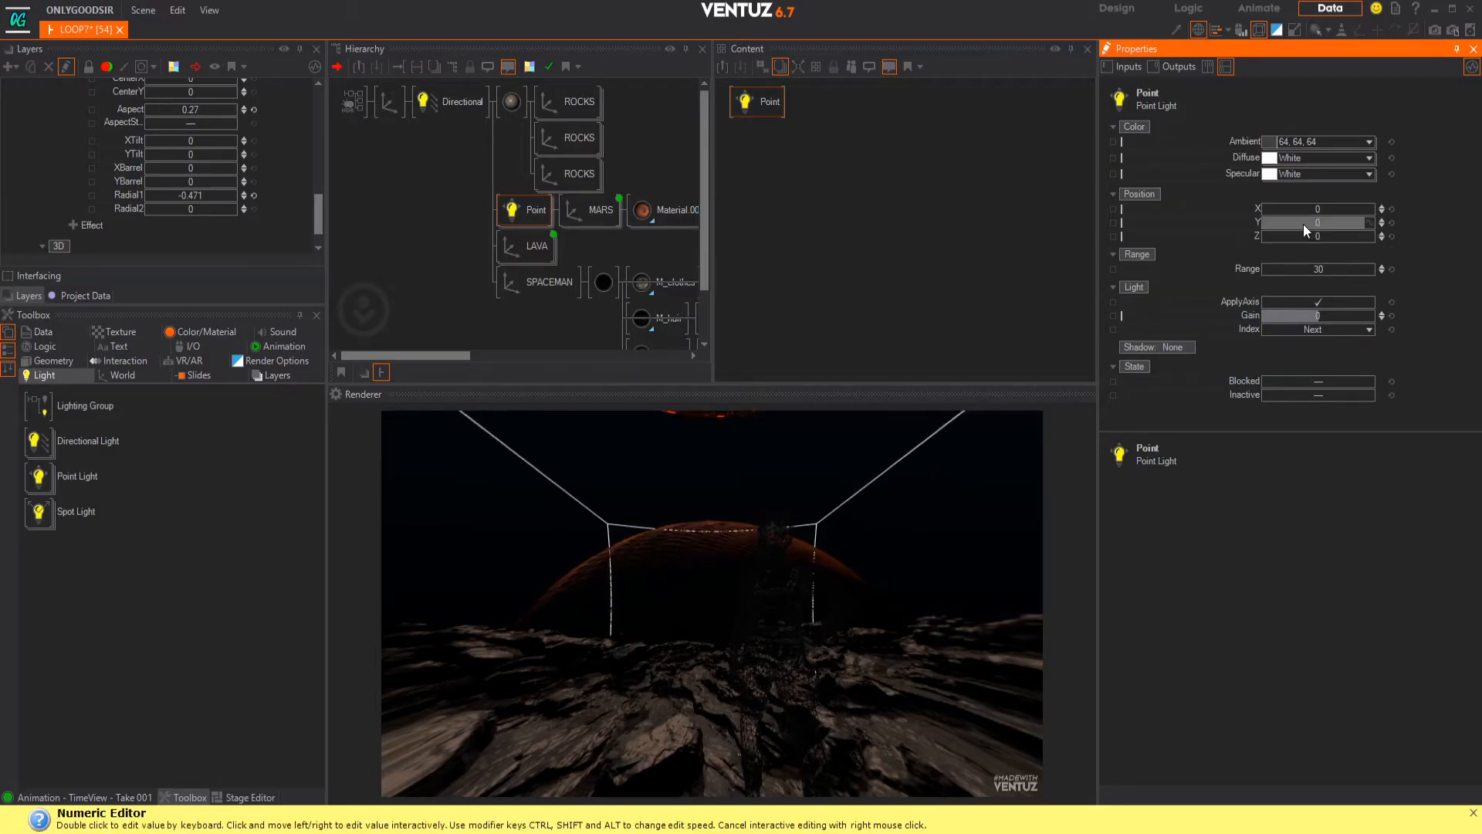
left_click_drag(1308, 222, 1373, 235)
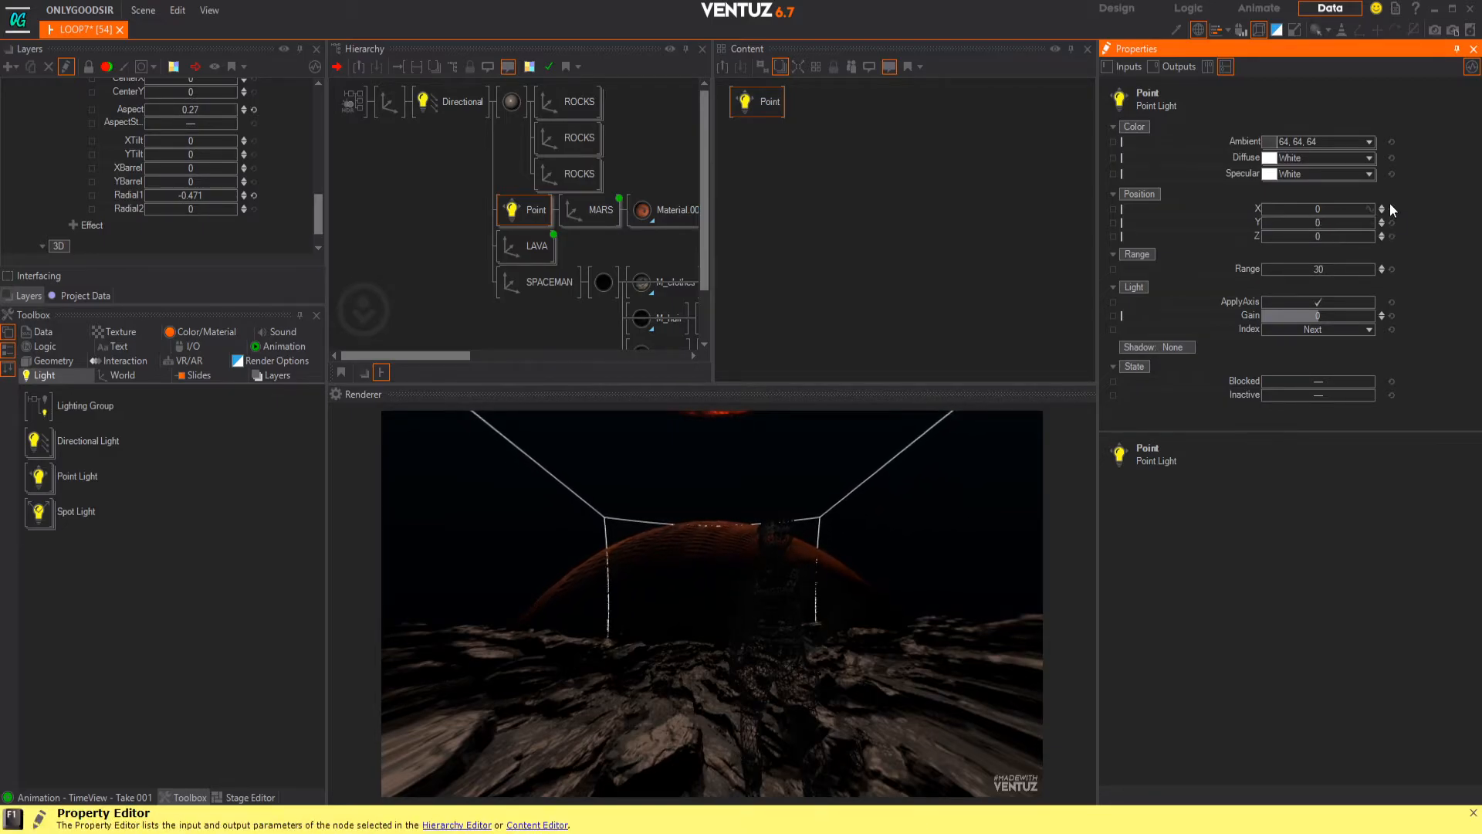
left_click(1198, 29)
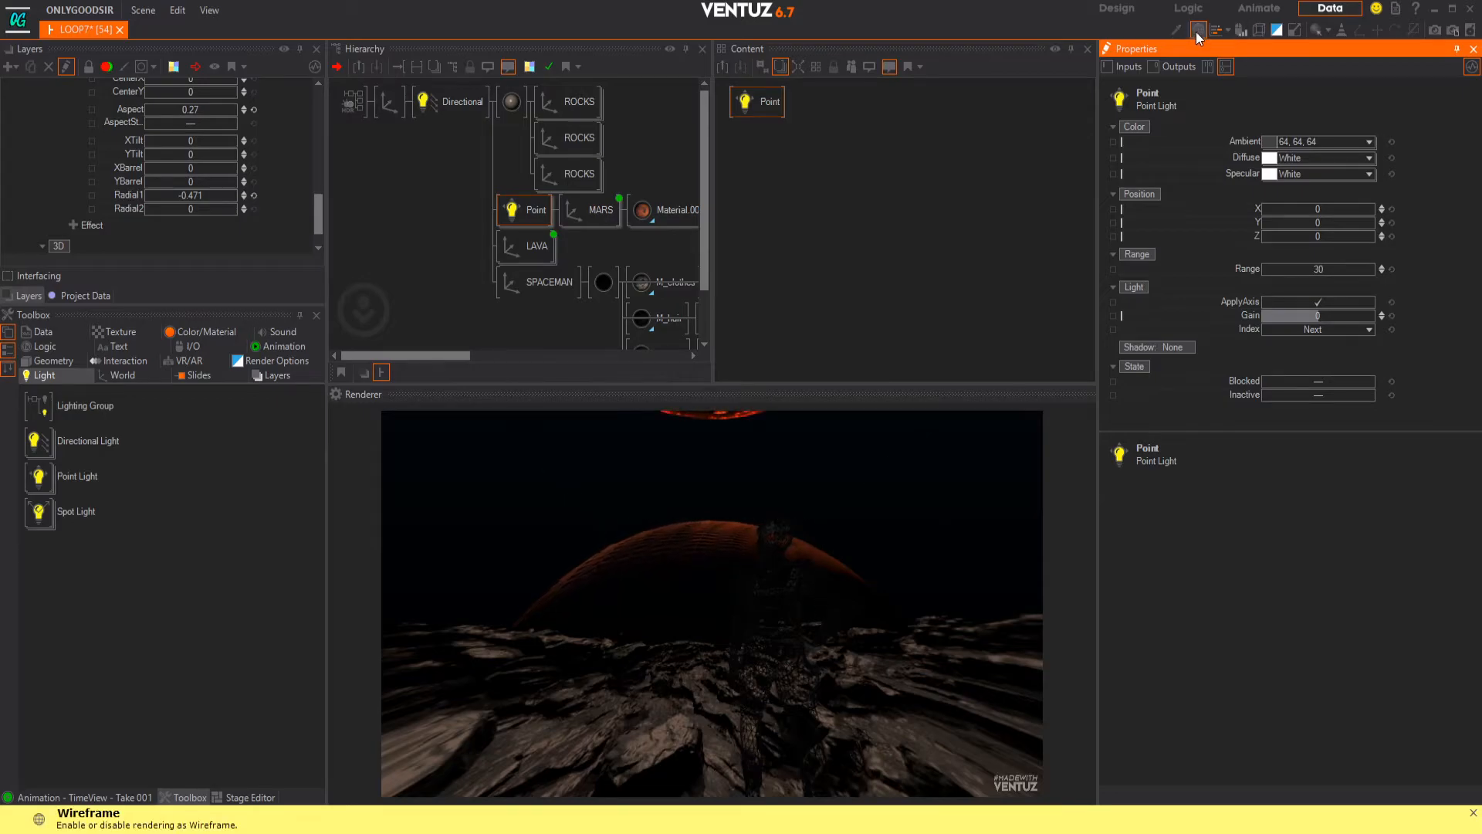
- Position the point light at X 3.5, Y -6.1, Z 27, and set its range to 1546 and its gain to 7.44
left_click(531, 209)
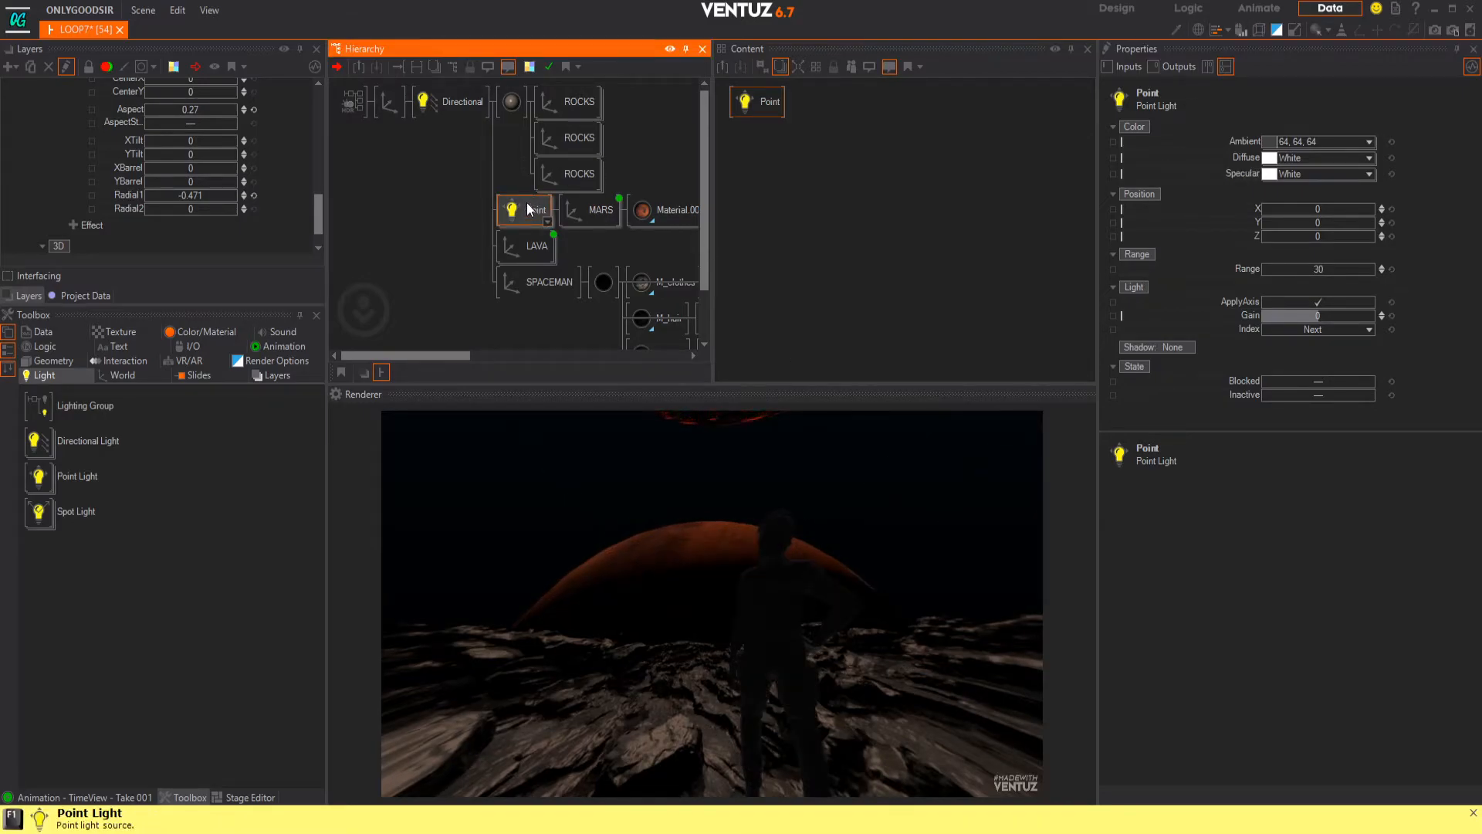
left_click_drag(1317, 317, 1261, 320)
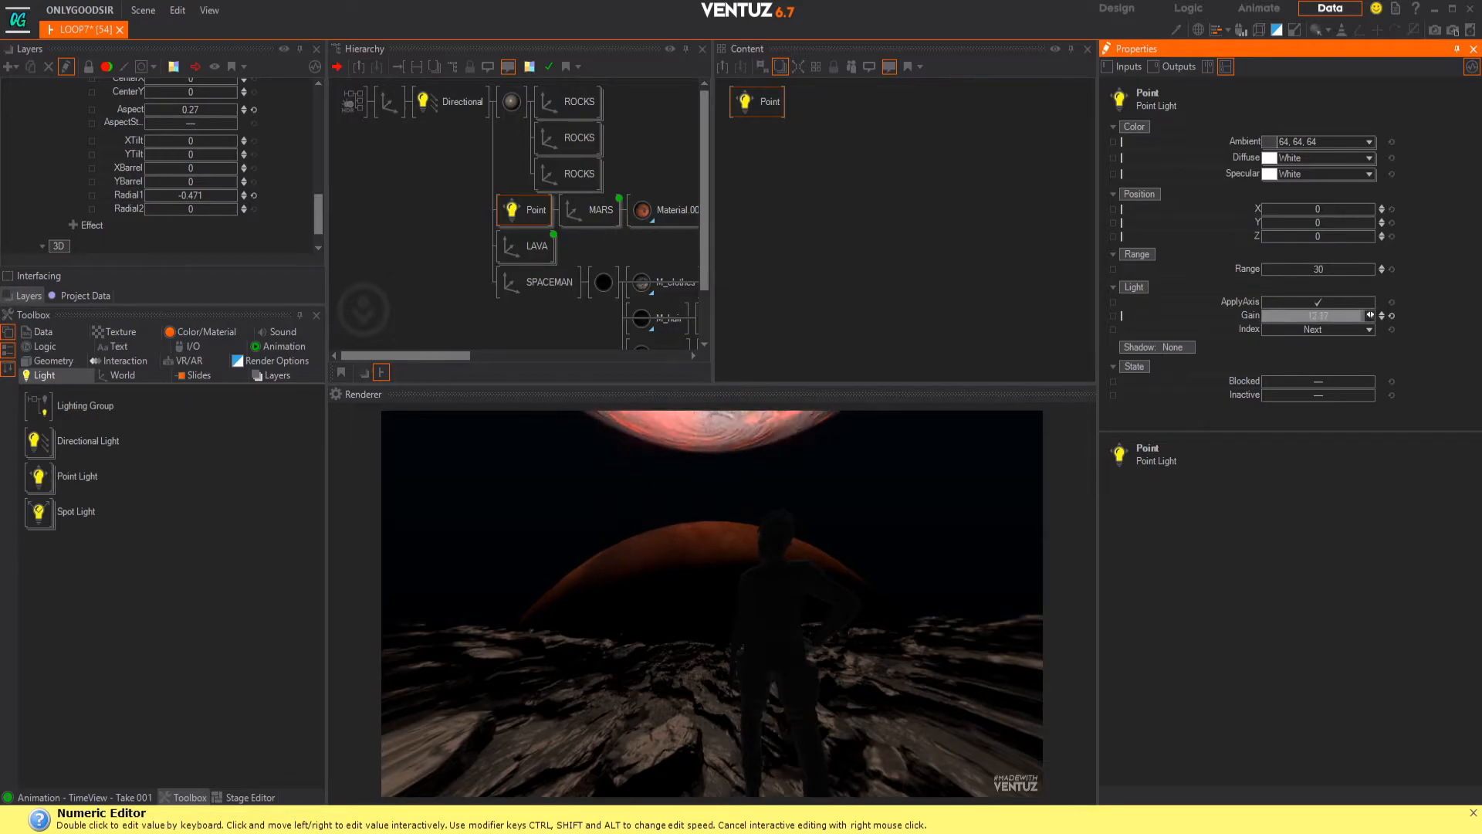
left_click_drag(1370, 315, 1377, 315)
left_click_drag(1314, 224, 1335, 223)
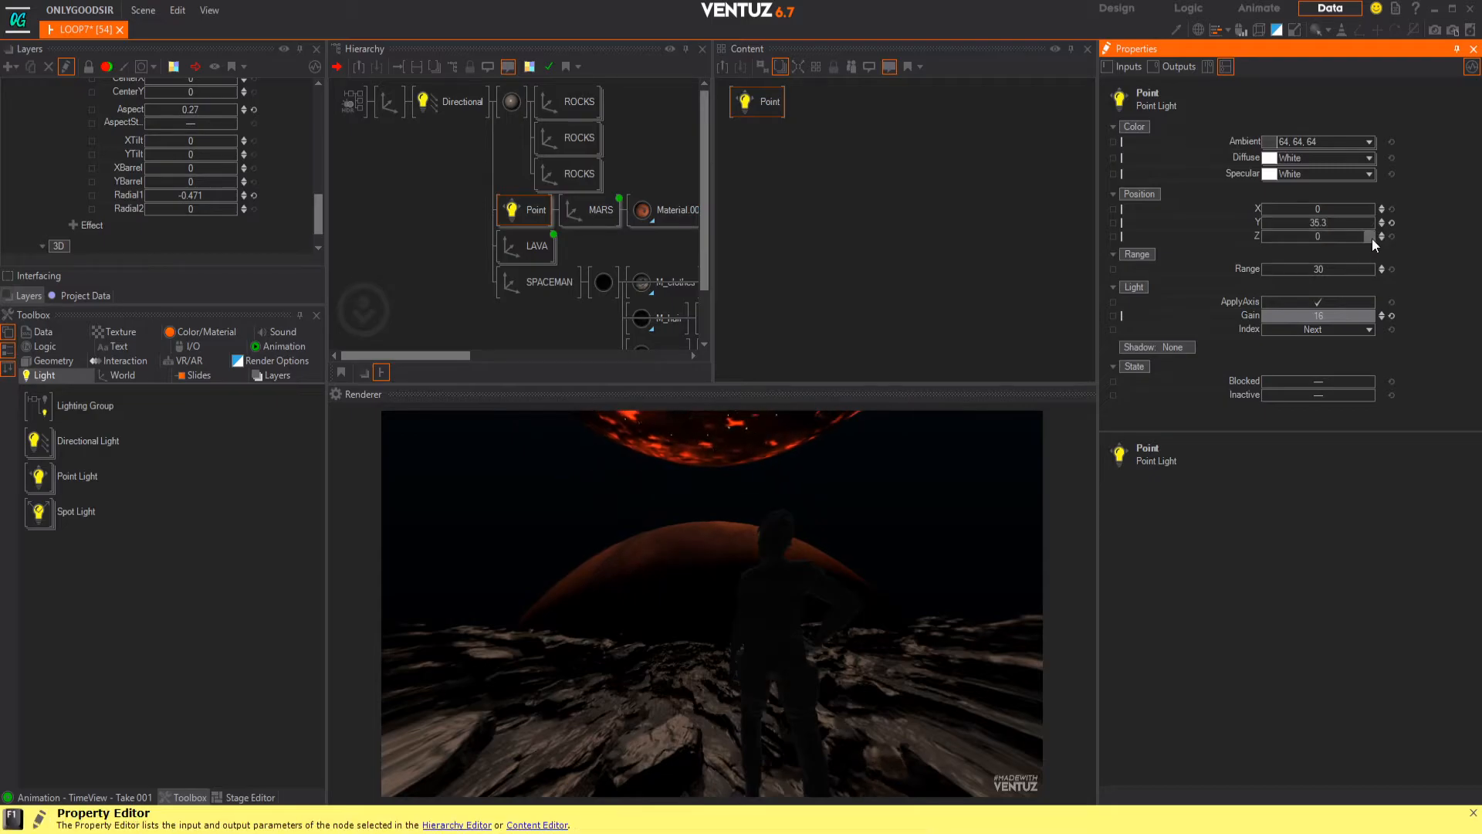
left_click(1392, 222)
left_click_drag(1315, 209, 1318, 247)
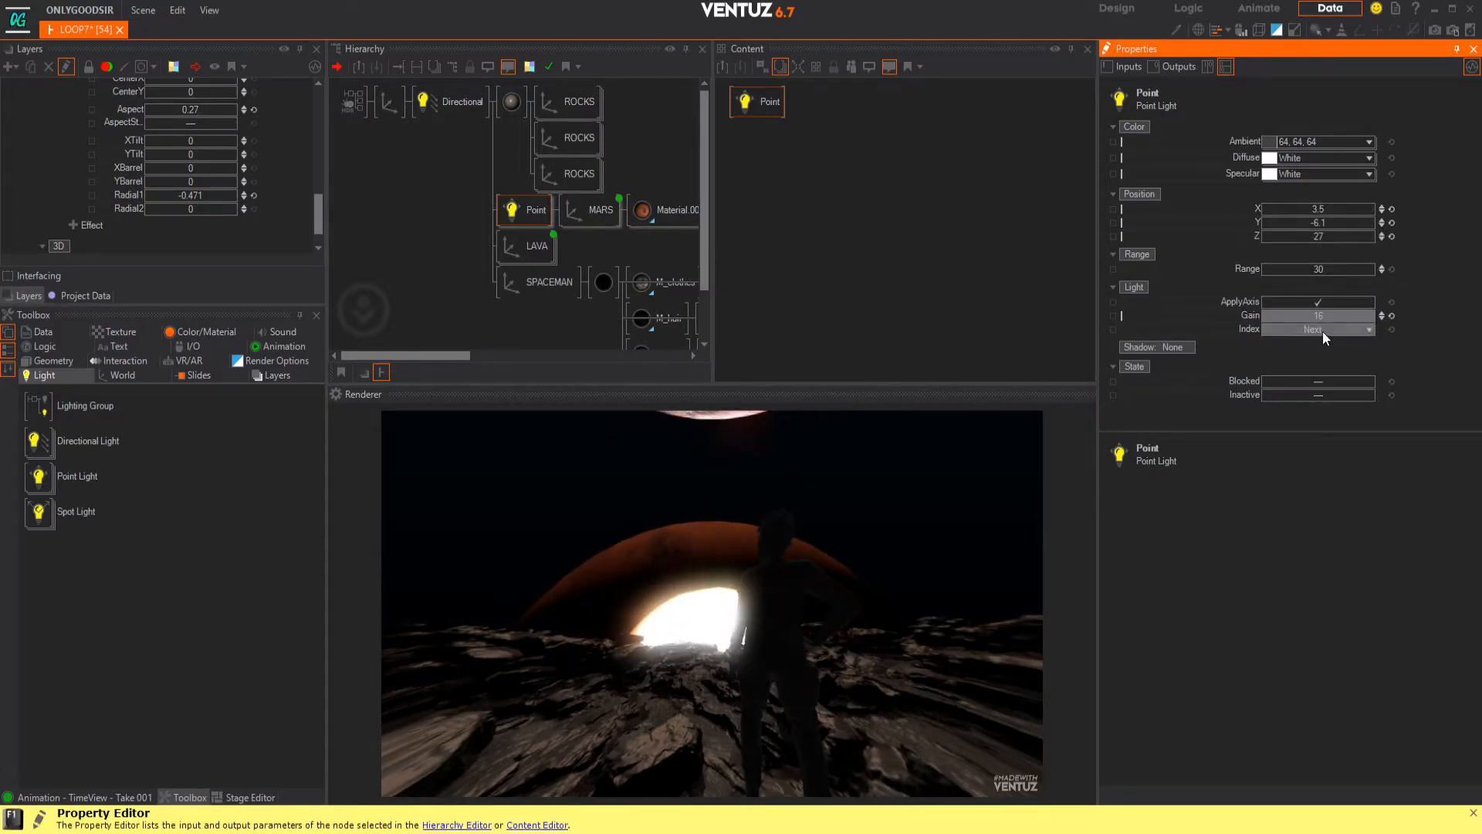
left_click(1392, 315)
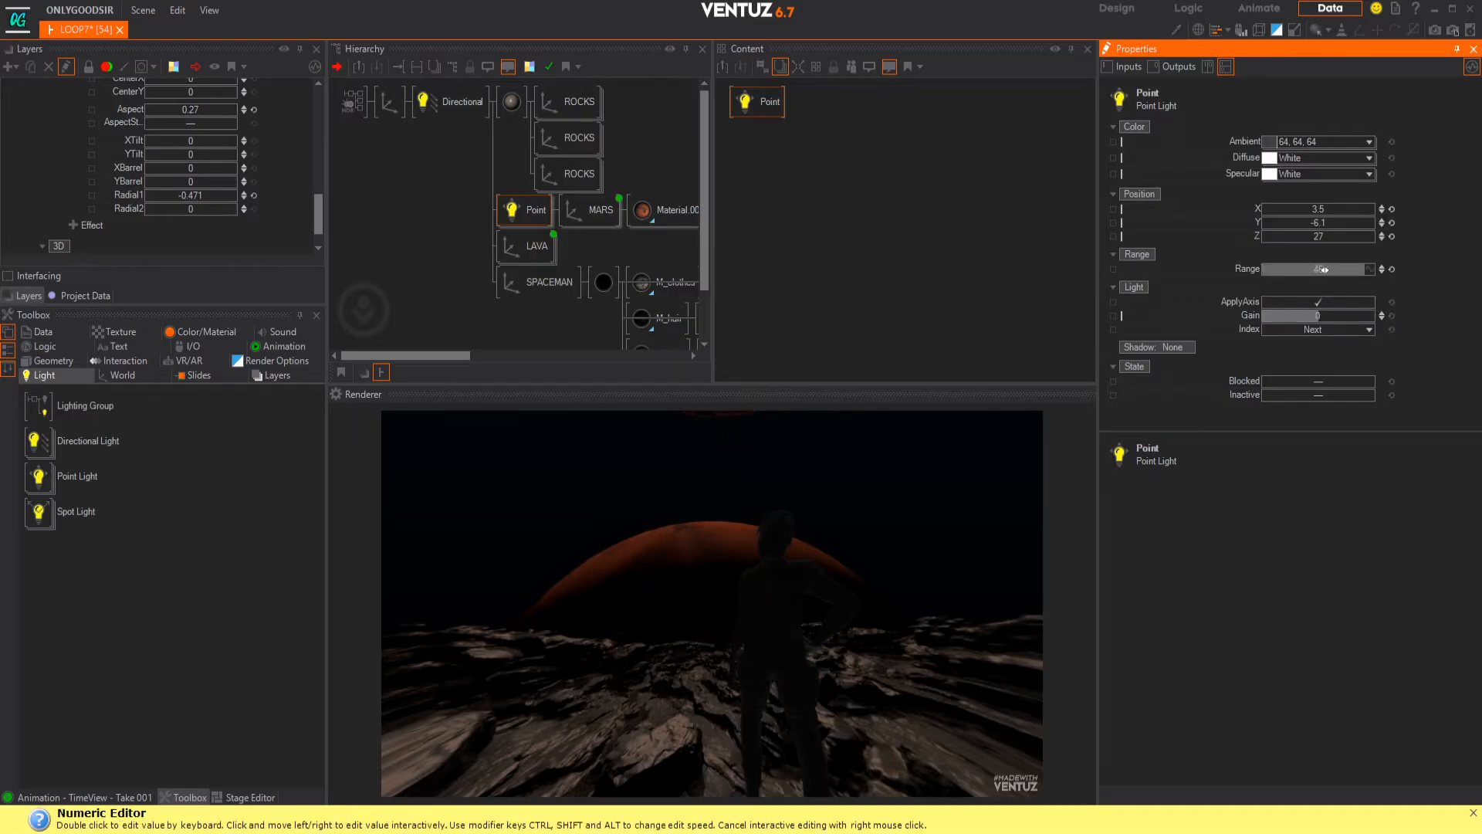
left_click_drag(1373, 265, 1401, 313)
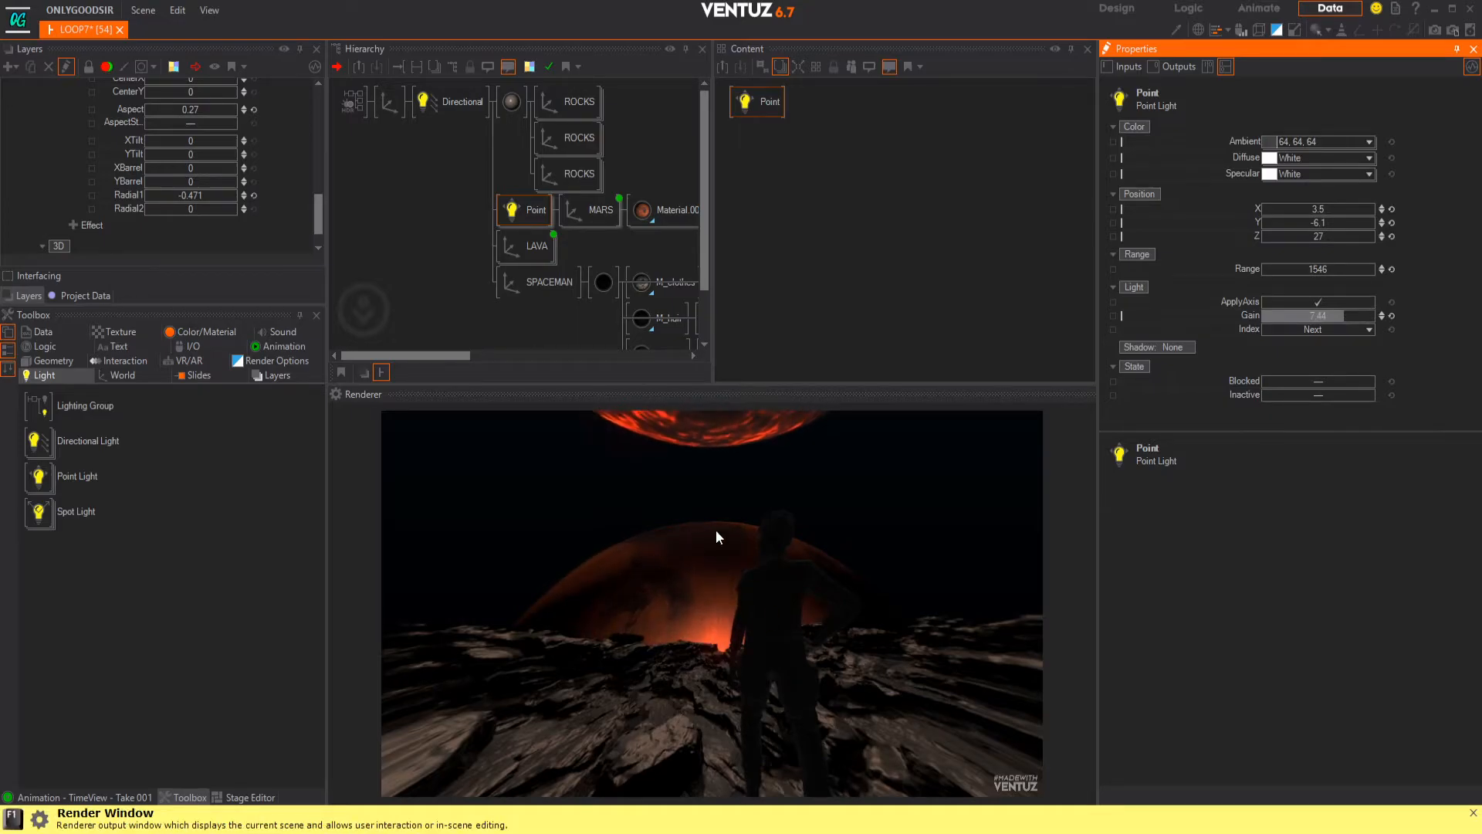
- Try red for the point light's diffuse colour and settle on a blue of RGB 0, 125, 234
left_click(1365, 159)
left_click_drag(1361, 189, 1346, 209)
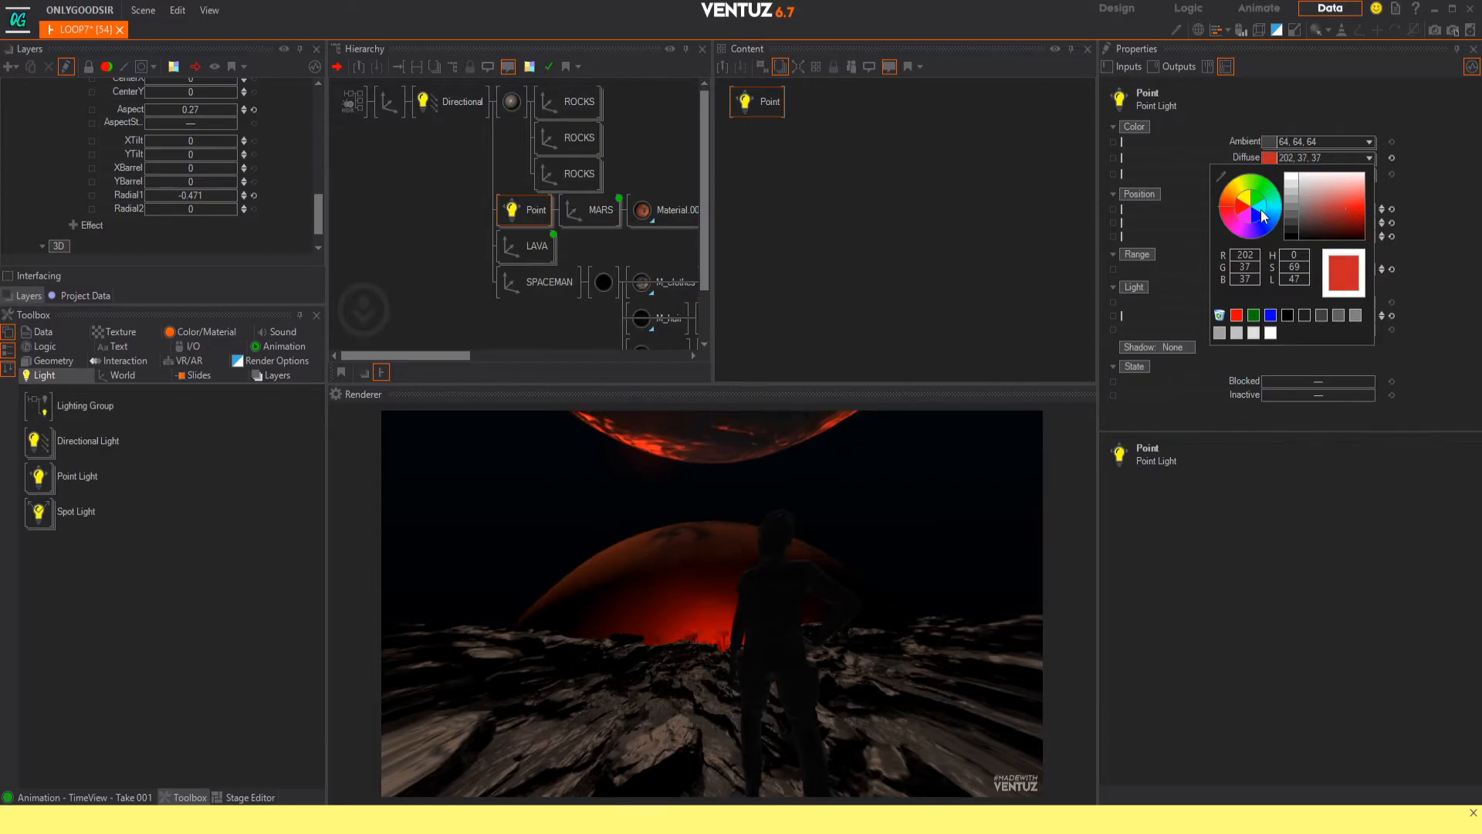
left_click_drag(1234, 214, 1234, 202)
left_click_drag(1345, 220, 1380, 216)
left_click_drag(1238, 200, 1276, 233)
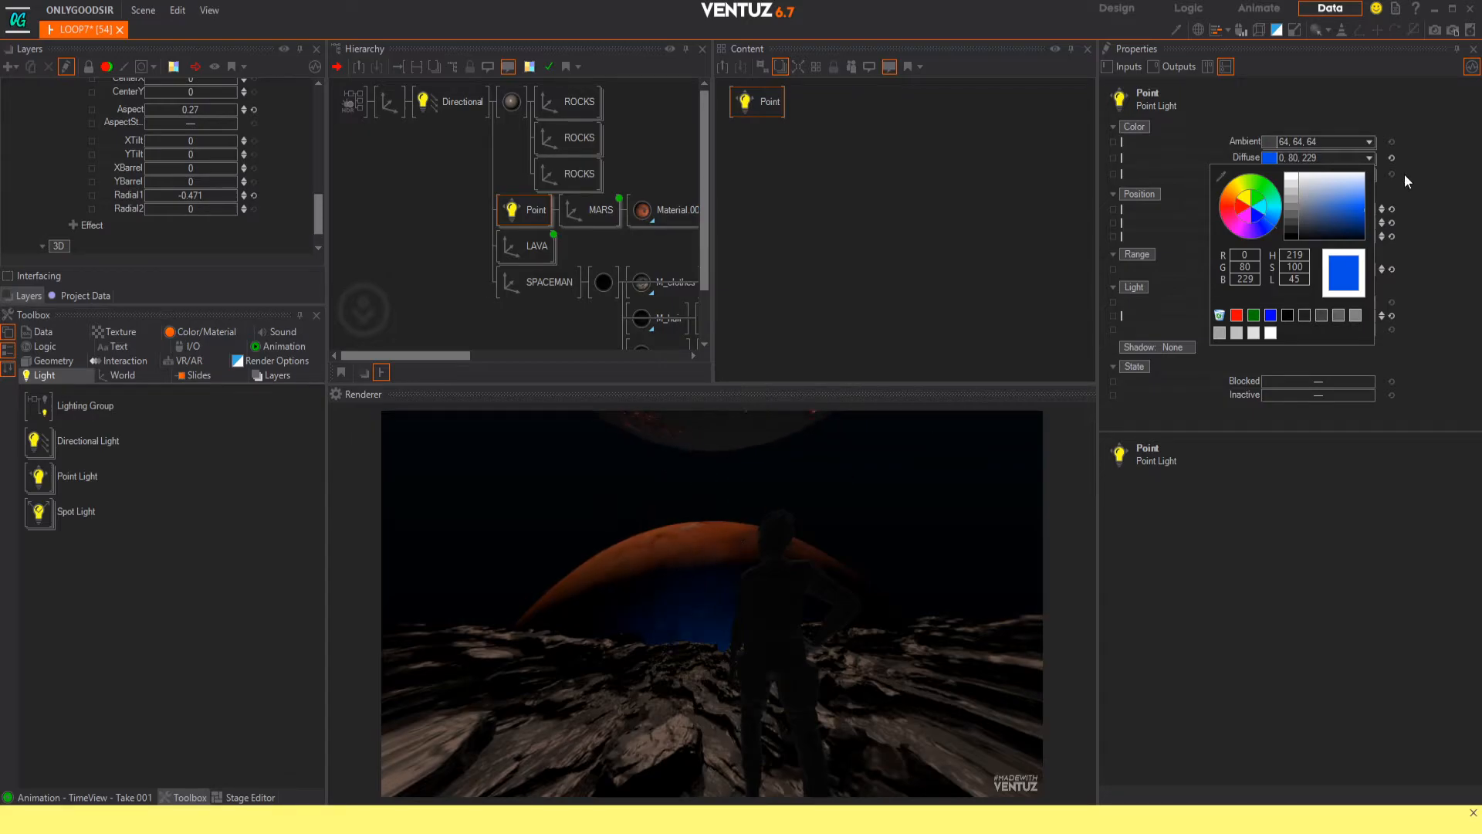
left_click_drag(1316, 238, 1379, 215)
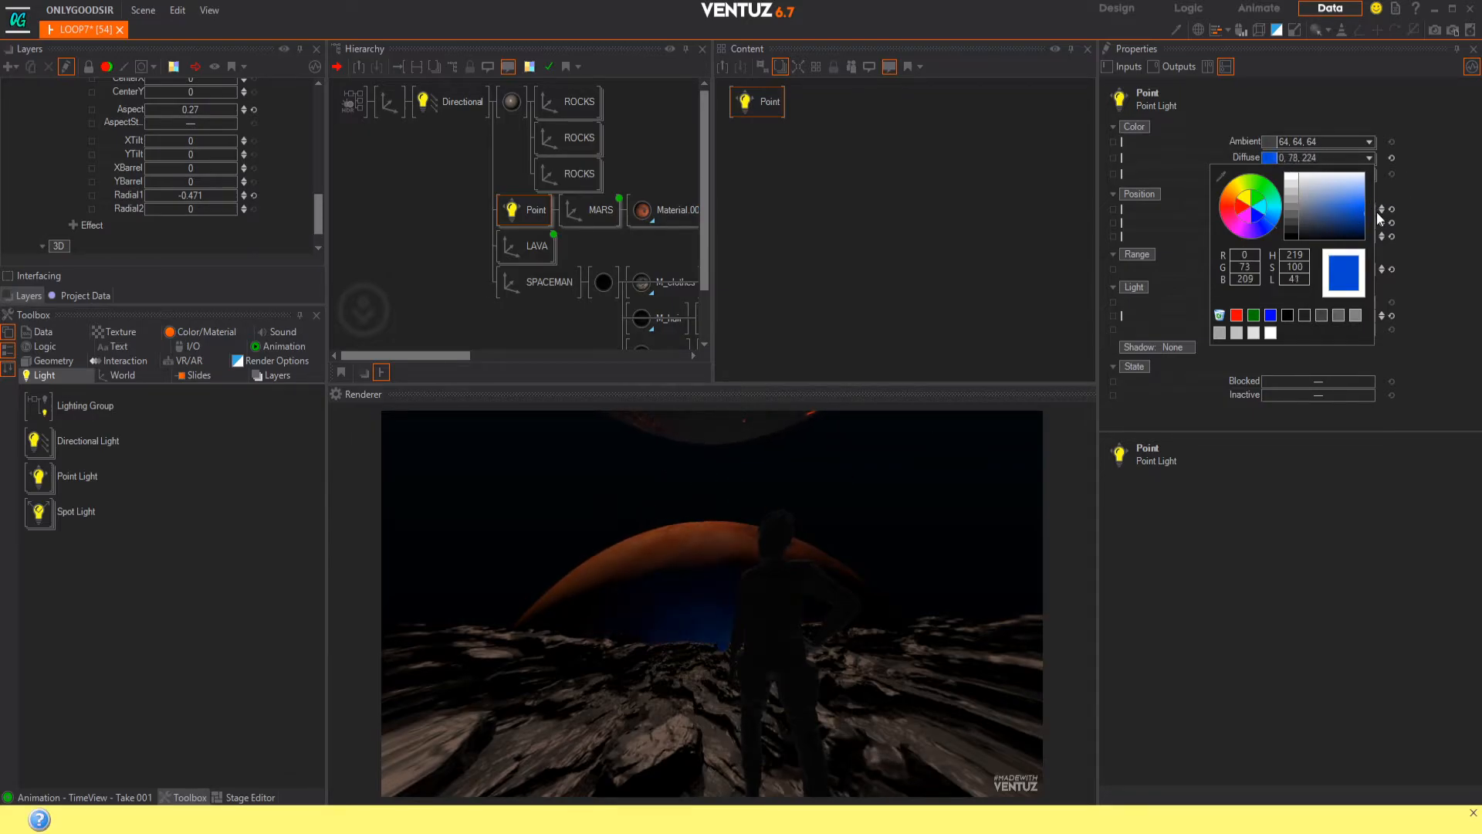
left_click_drag(1274, 232, 1276, 223)
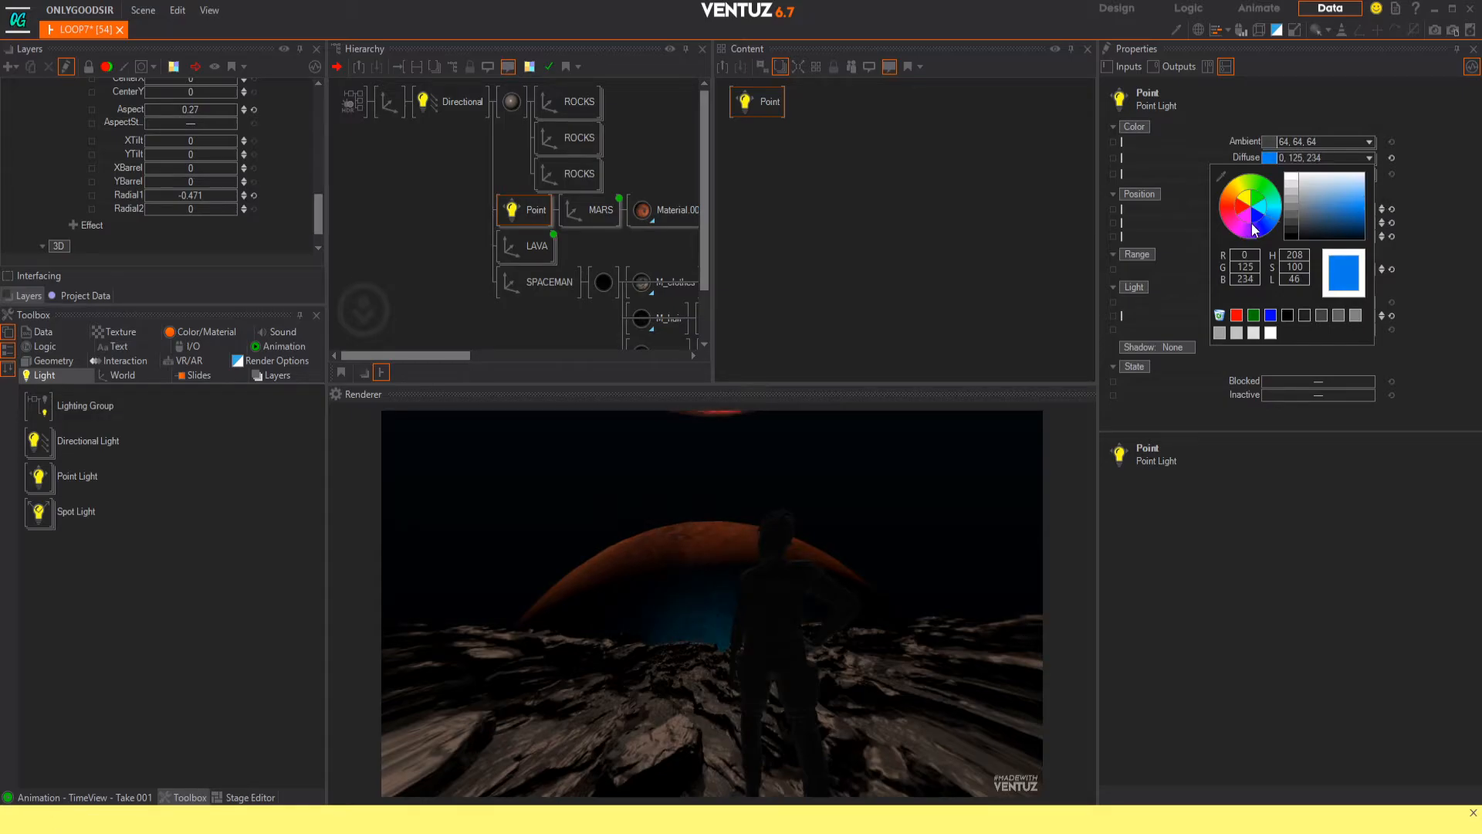
left_click(1440, 211)
- Raise the point light's gain to about 10.85, adjust its range and fine-tune the gain
left_click_drag(1323, 317, 1287, 324)
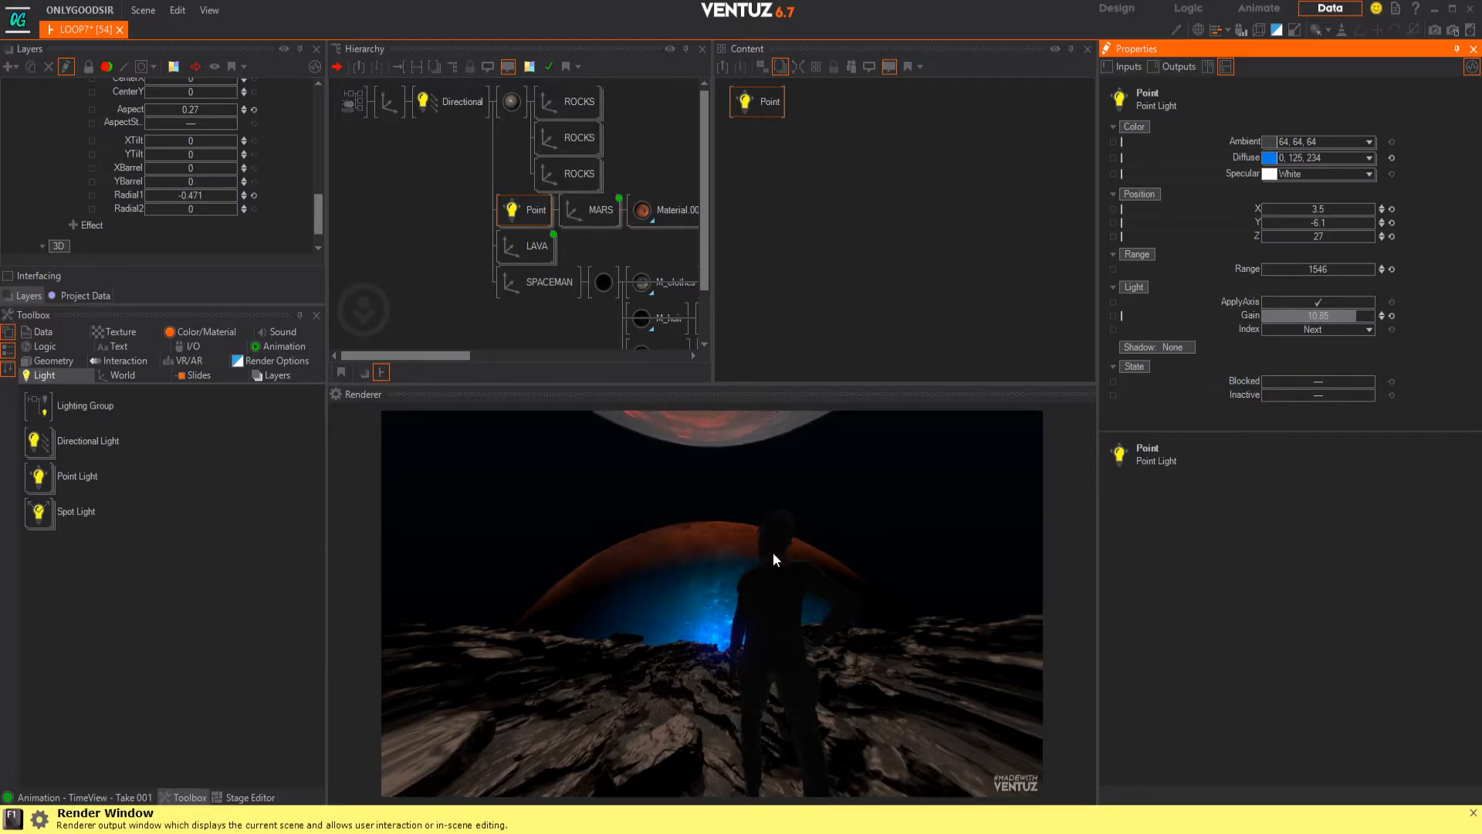
left_click_drag(1317, 270, 1368, 273)
left_click_drag(1343, 316, 1334, 320)
- Set the point light's specular colour to black, RGB 0, 0, 0
left_click(1372, 174)
left_click(1308, 247)
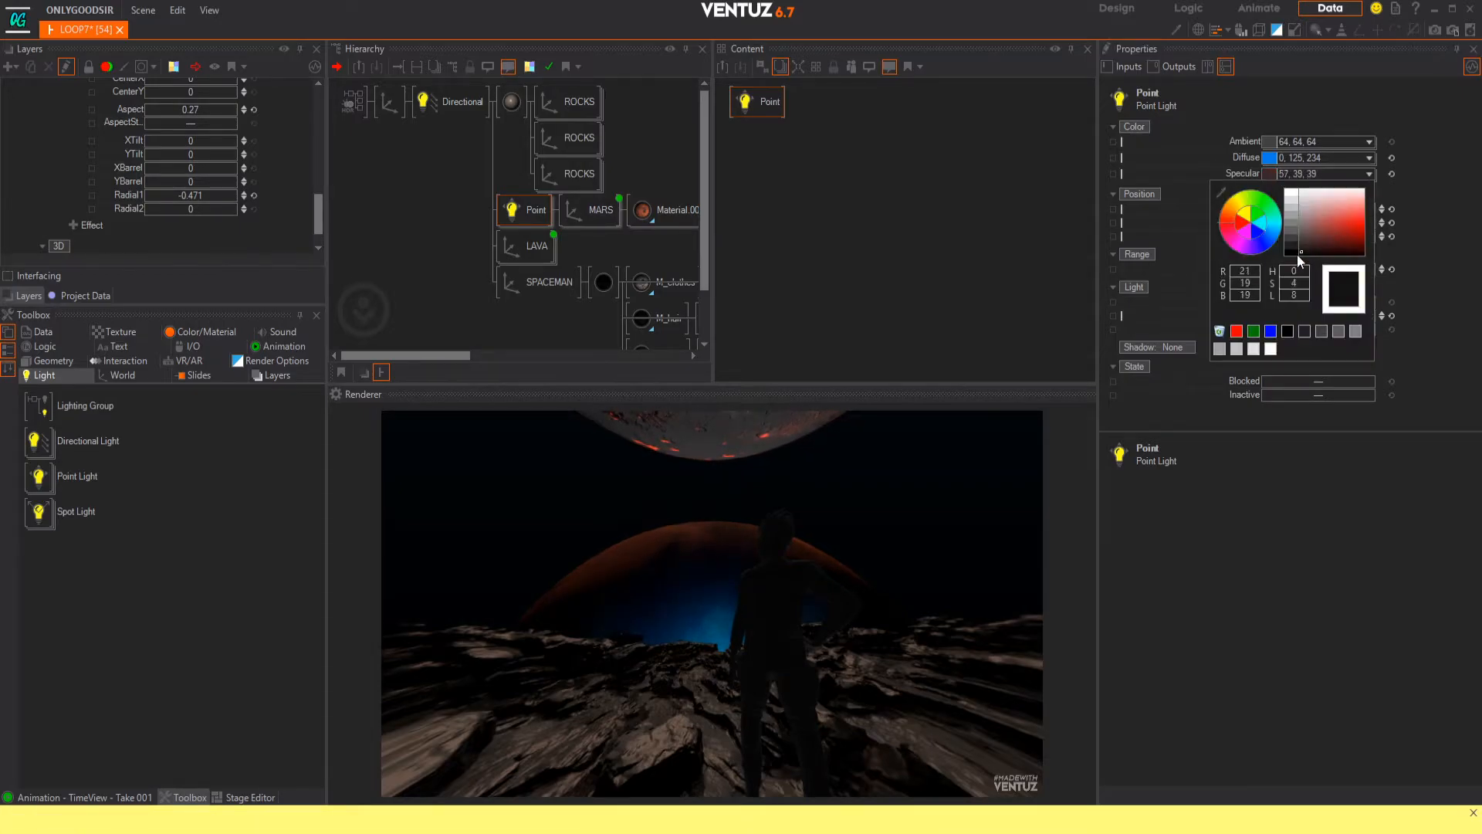
left_click_drag(1250, 239, 1202, 265)
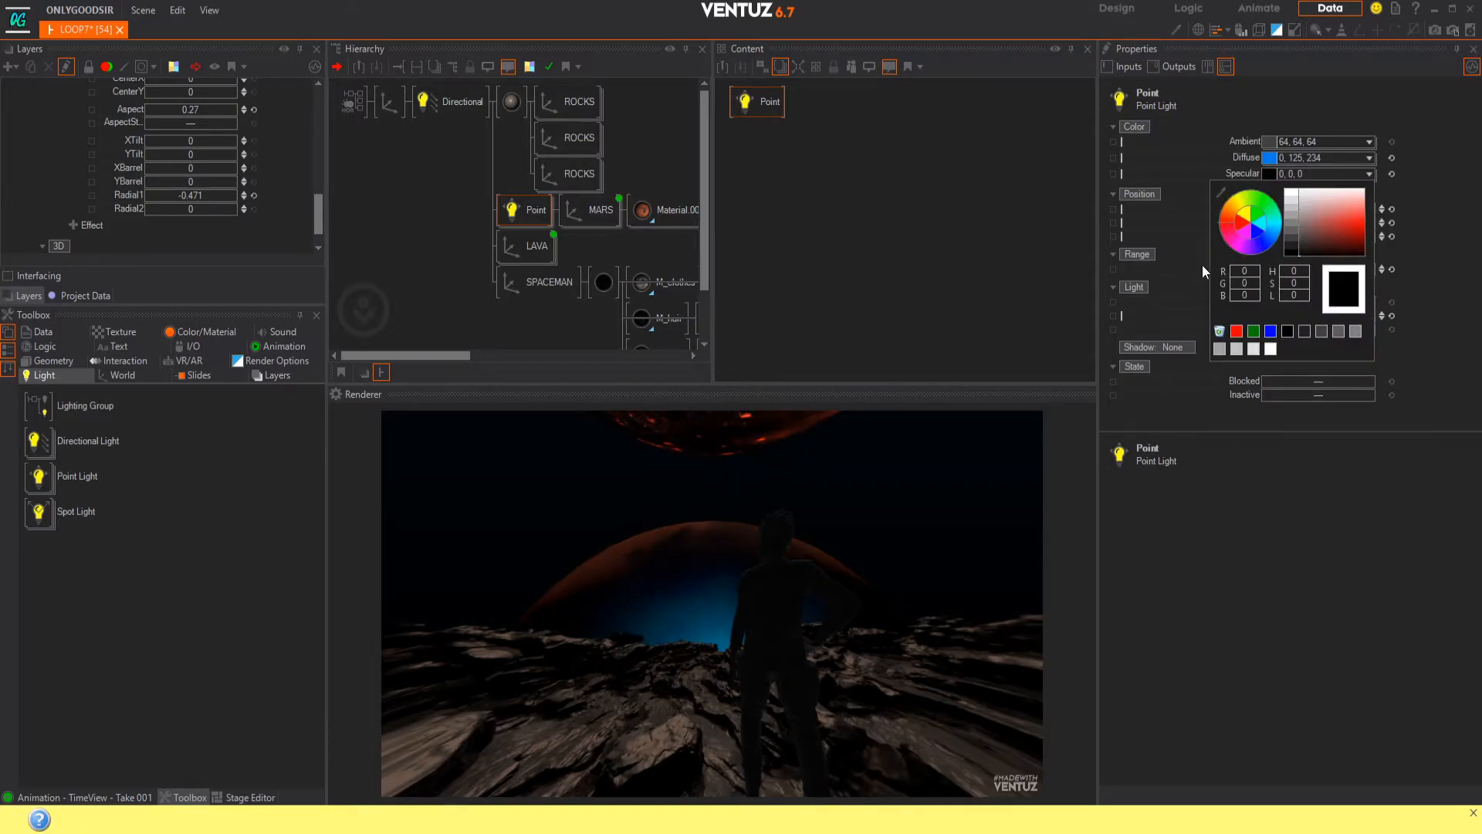
- Lower the LAVA axis to a Y position of 30
left_click(469, 215)
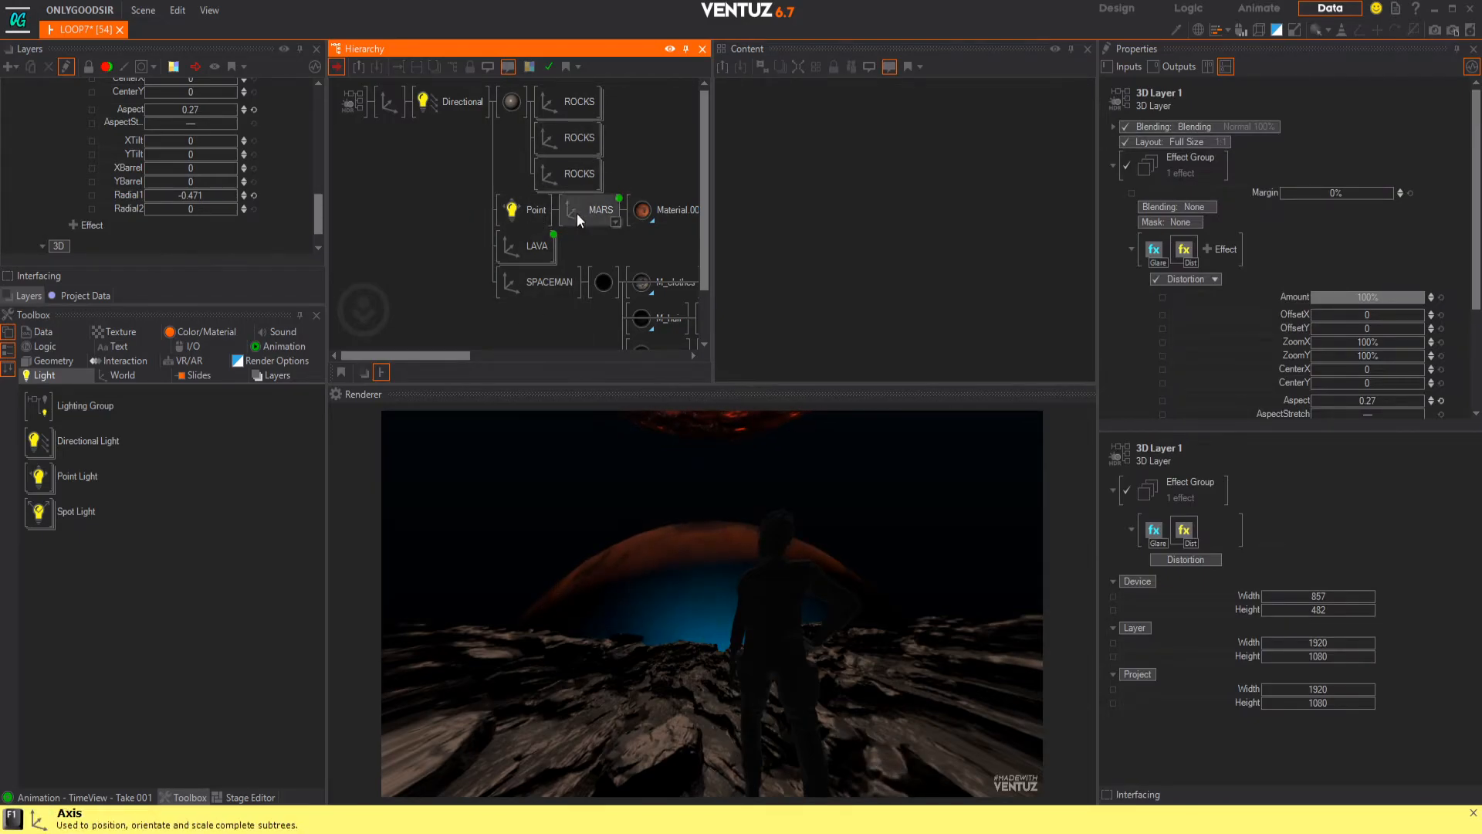
left_click(536, 247)
left_click(1317, 154)
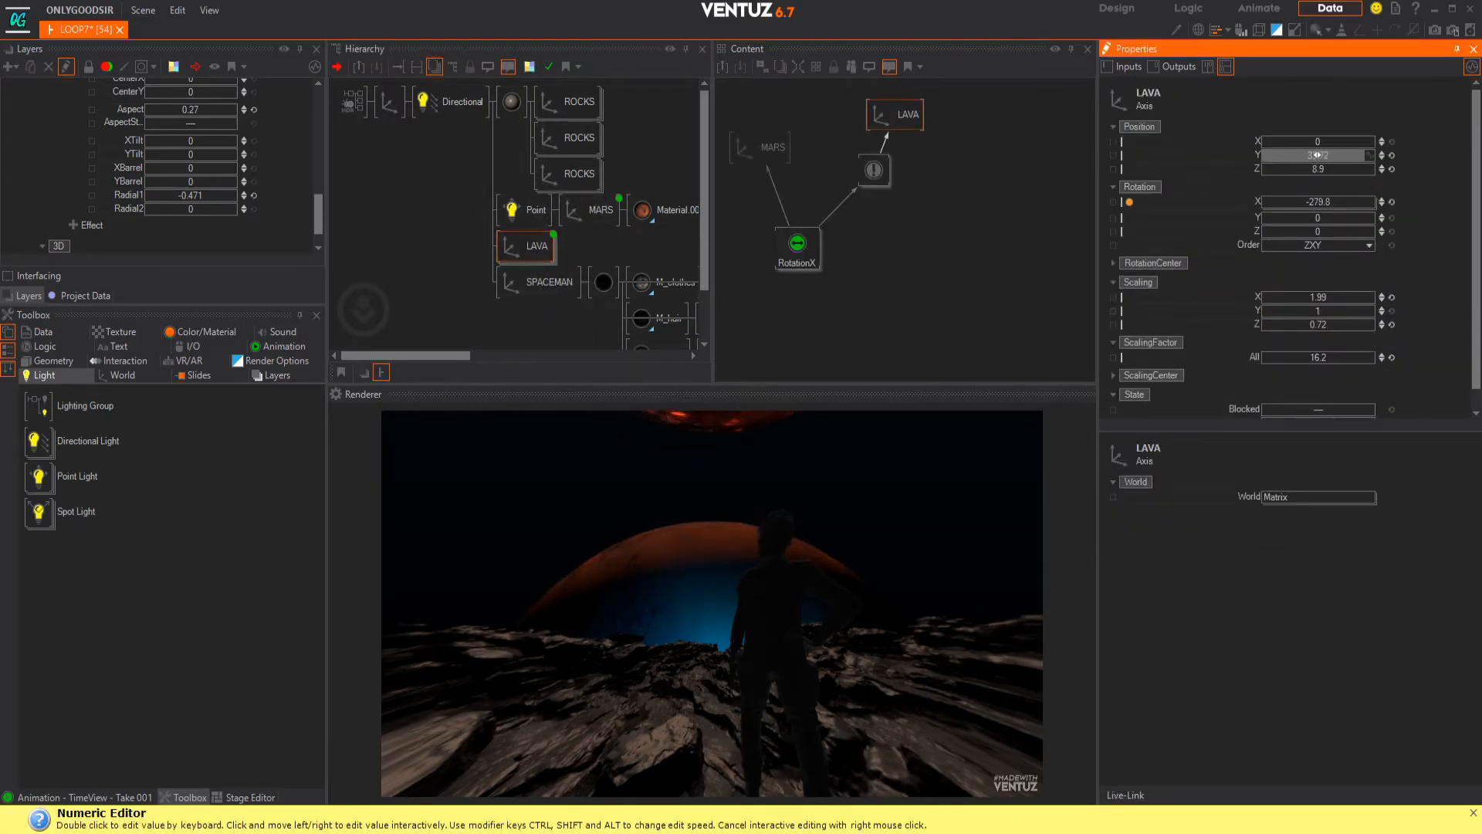
left_click_drag(1260, 154, 1259, 154)
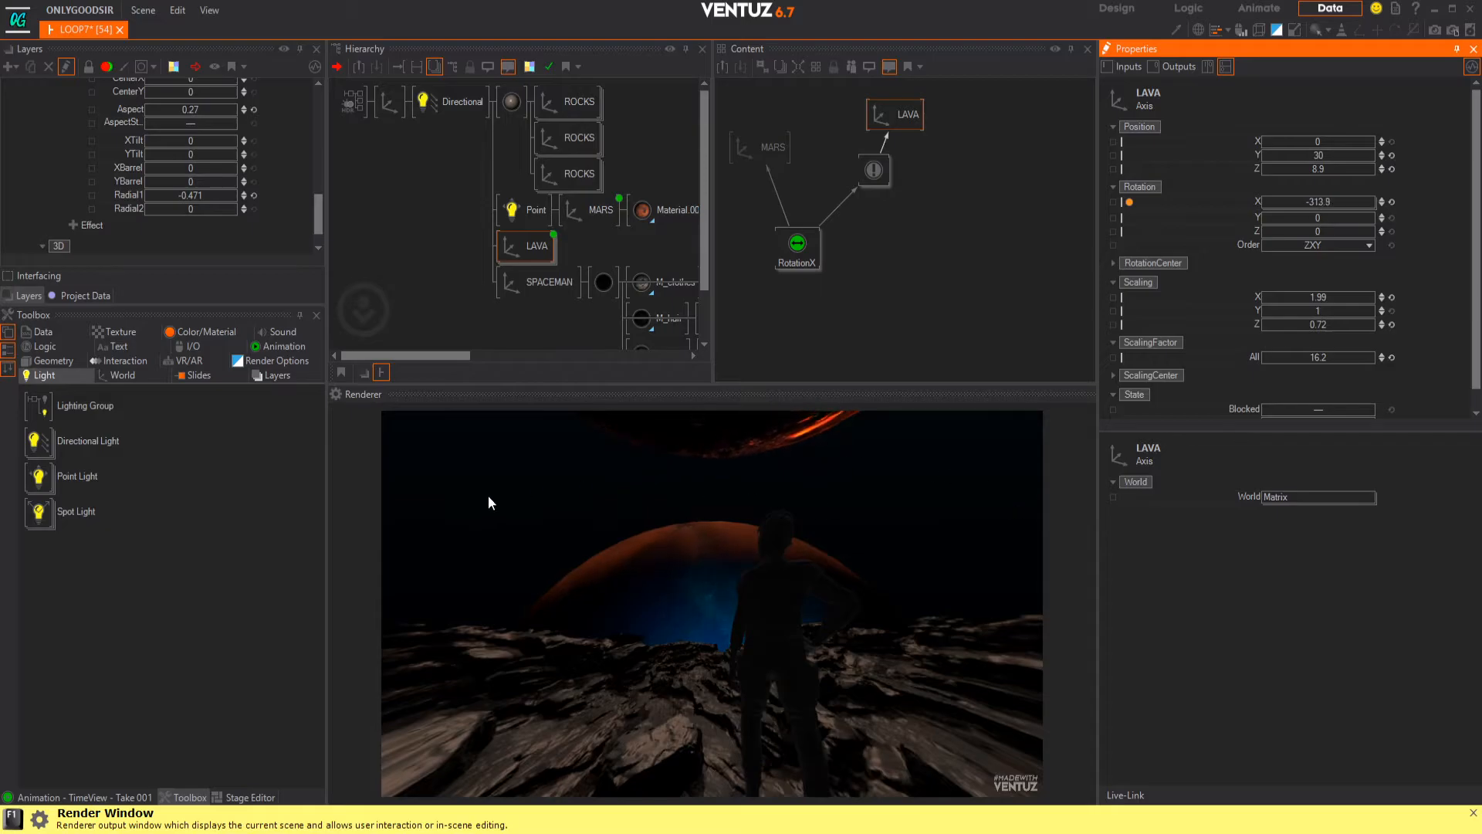
- Add an Axis under the directional light, above the rocks branch, and attach a Sphere to it
left_click(409, 187)
middle_click(437, 105)
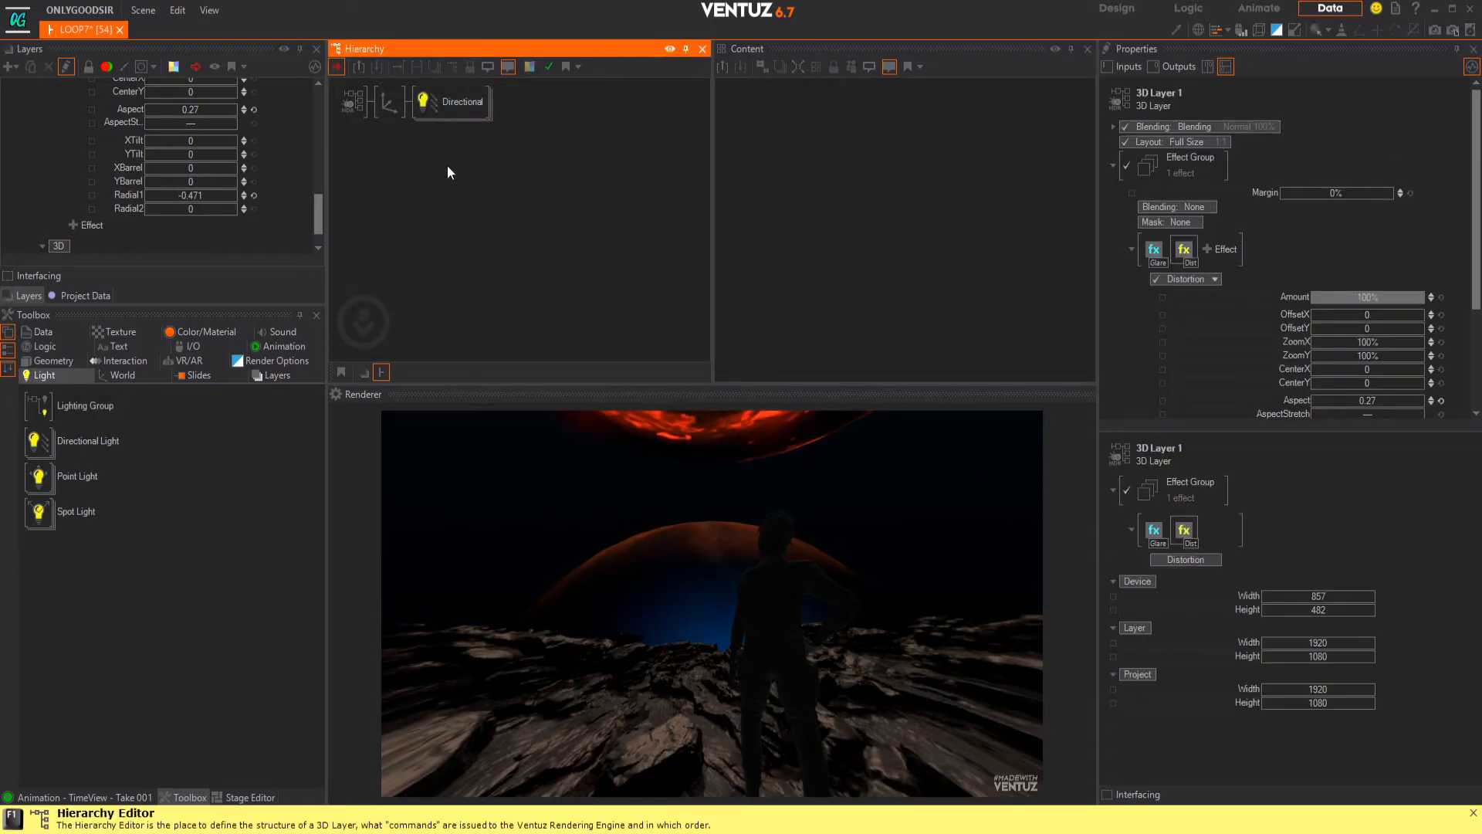
double_click(461, 197)
left_click(480, 246)
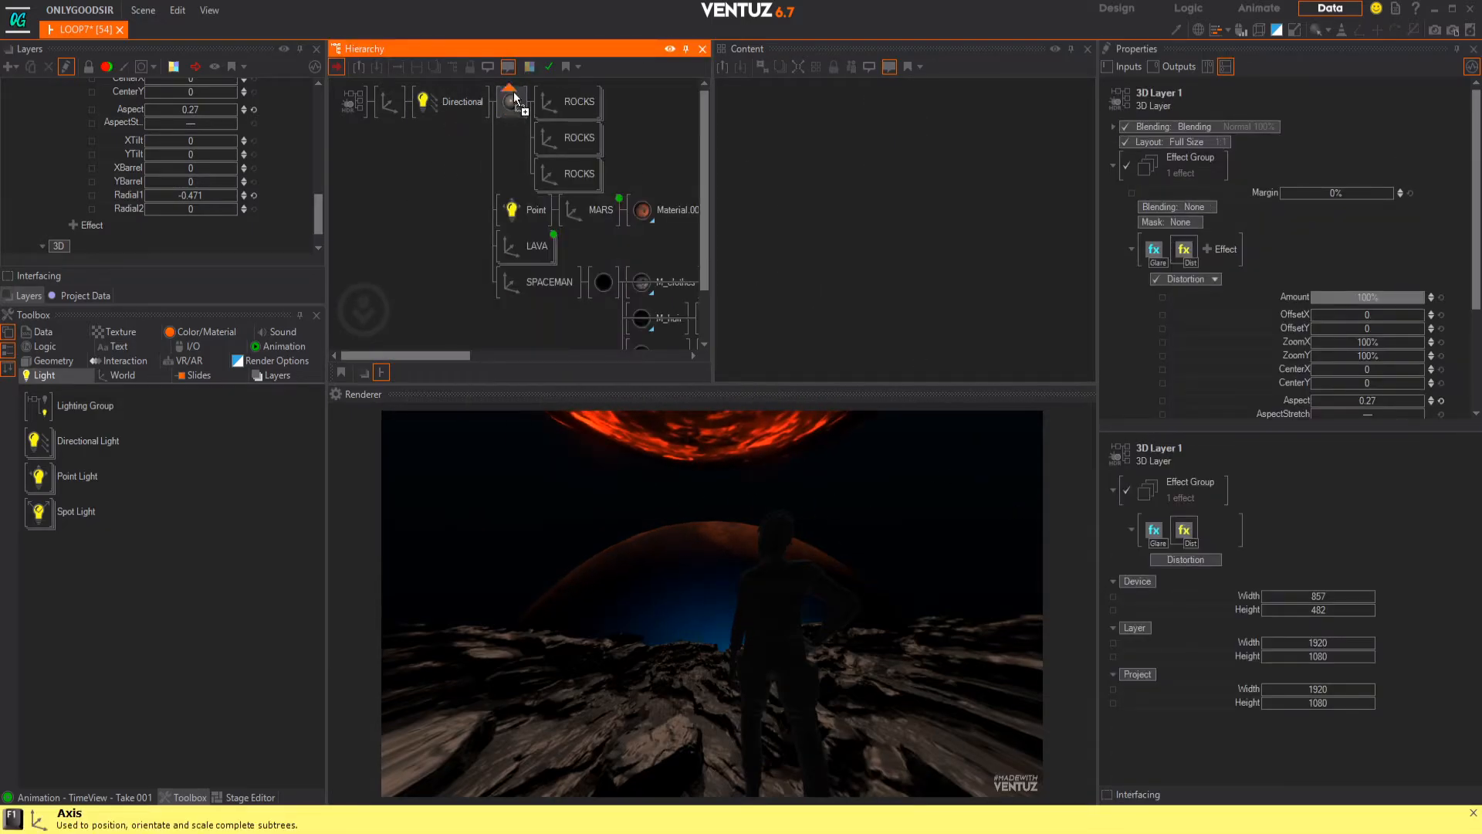
left_click(508, 105)
type("sphe")
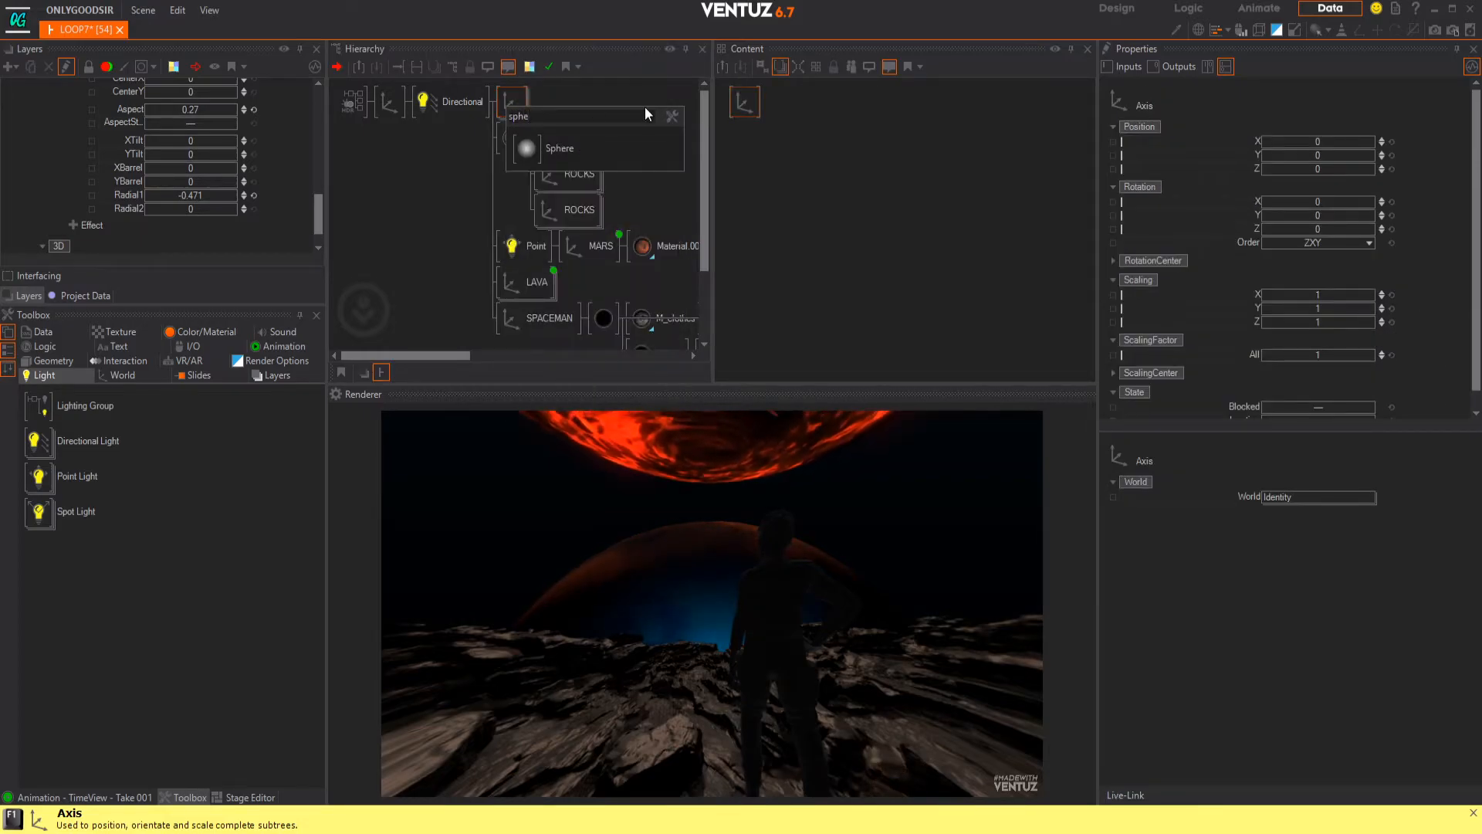
left_click(540, 154)
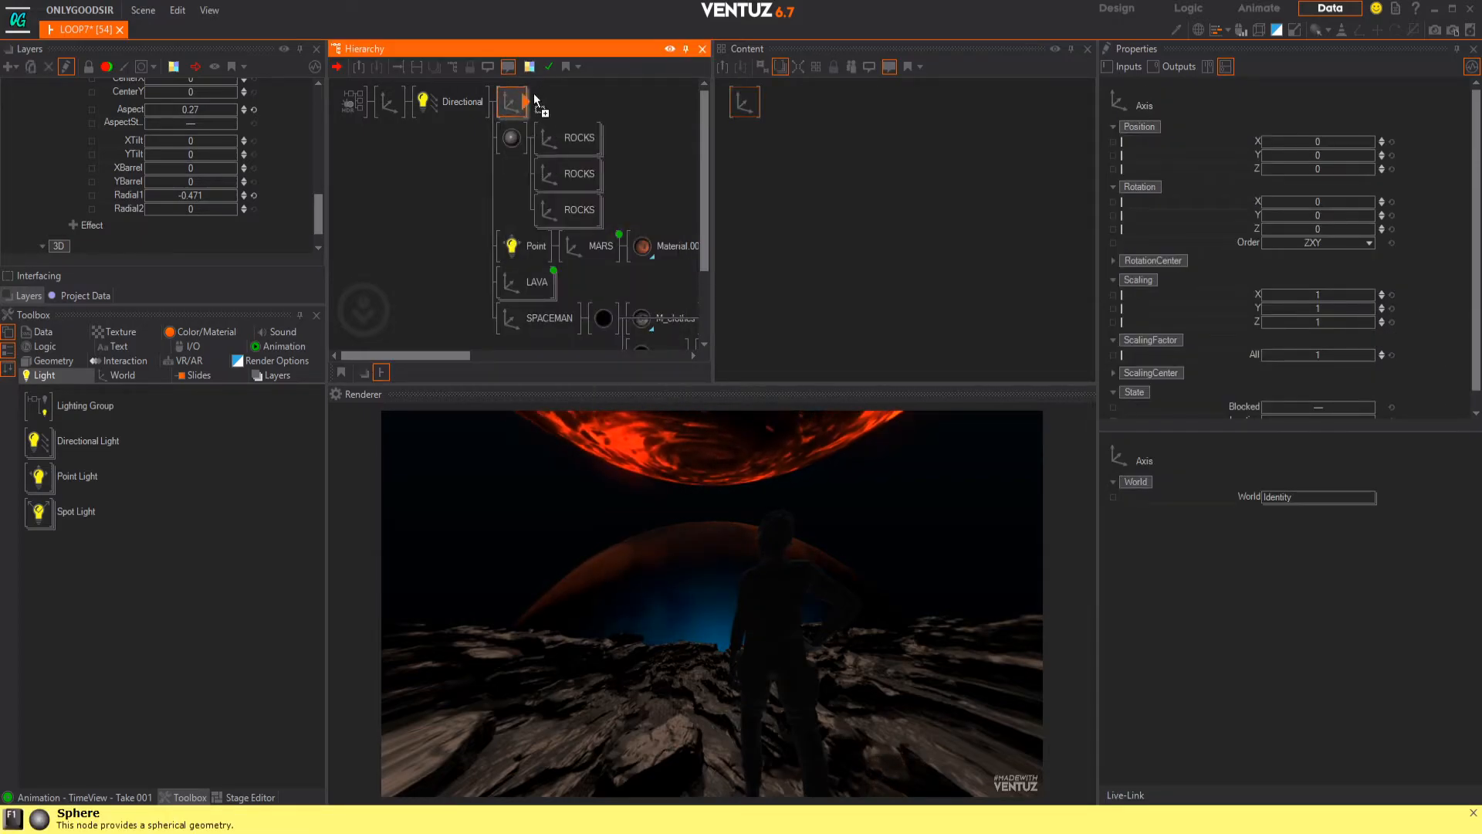
- Increase the new axis's overall scaling factor and insert a Material between the axis and the sphere
left_click(512, 100)
left_click_drag(1313, 354, 1374, 355)
double_click(556, 105)
type("c")
left_click(575, 147)
left_click(545, 103)
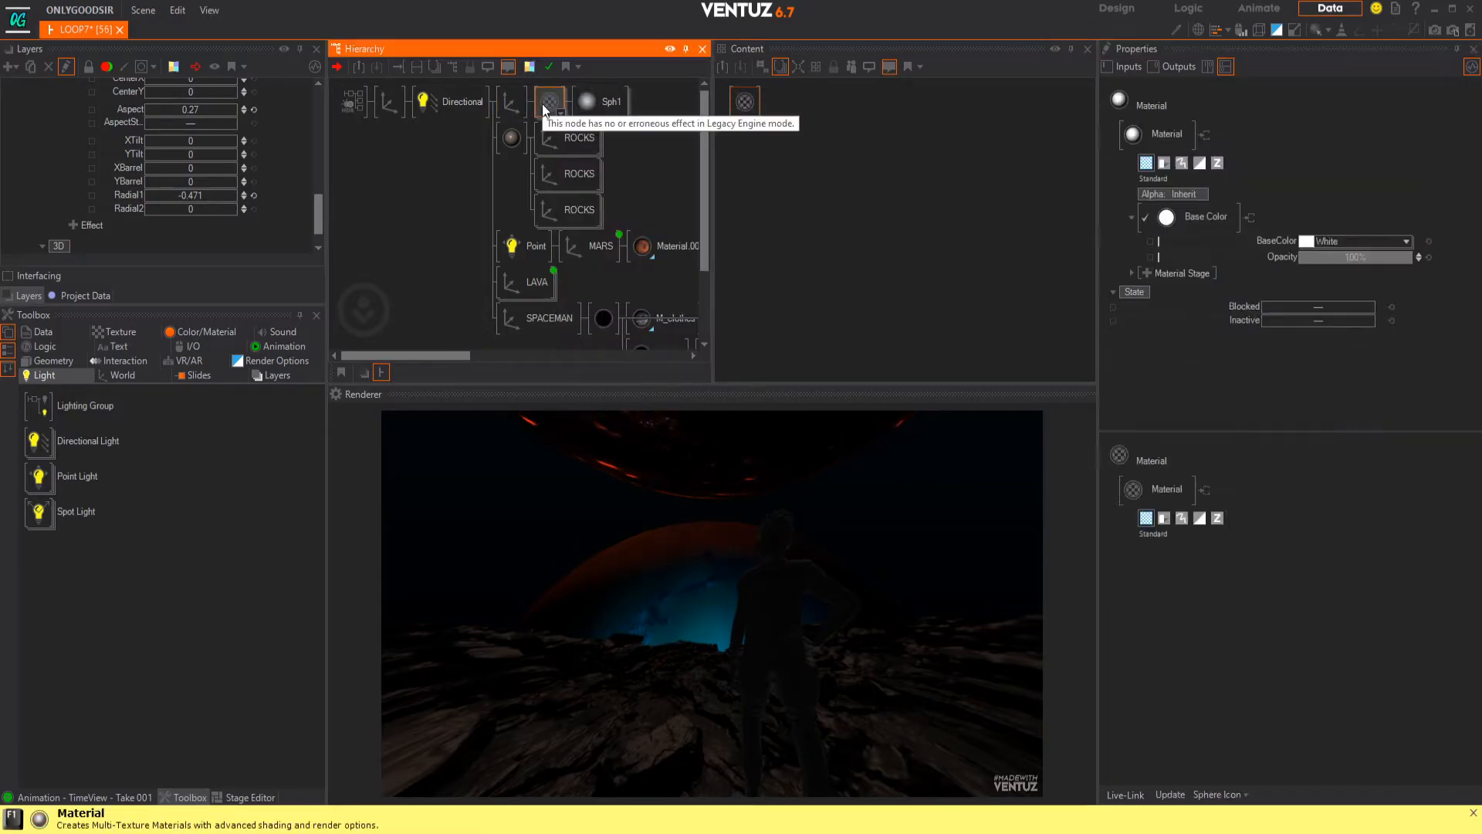
- Enable Shadow Options on the sphere's material and turn off Cast, Receive and SimpleCasterShader
left_click(1164, 165)
left_click(1245, 194)
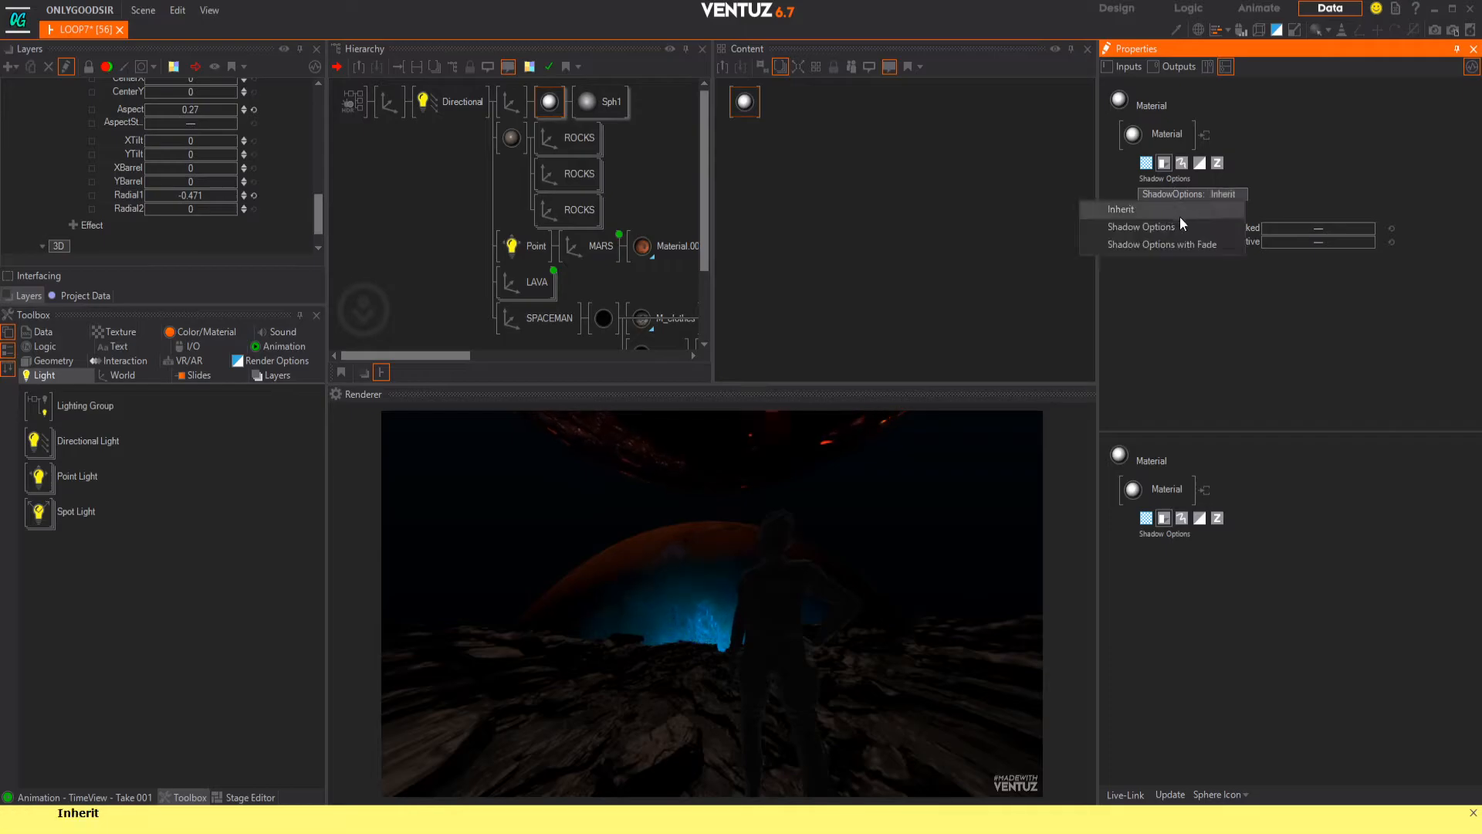
left_click(1151, 226)
left_click(1347, 209)
left_click(1351, 222)
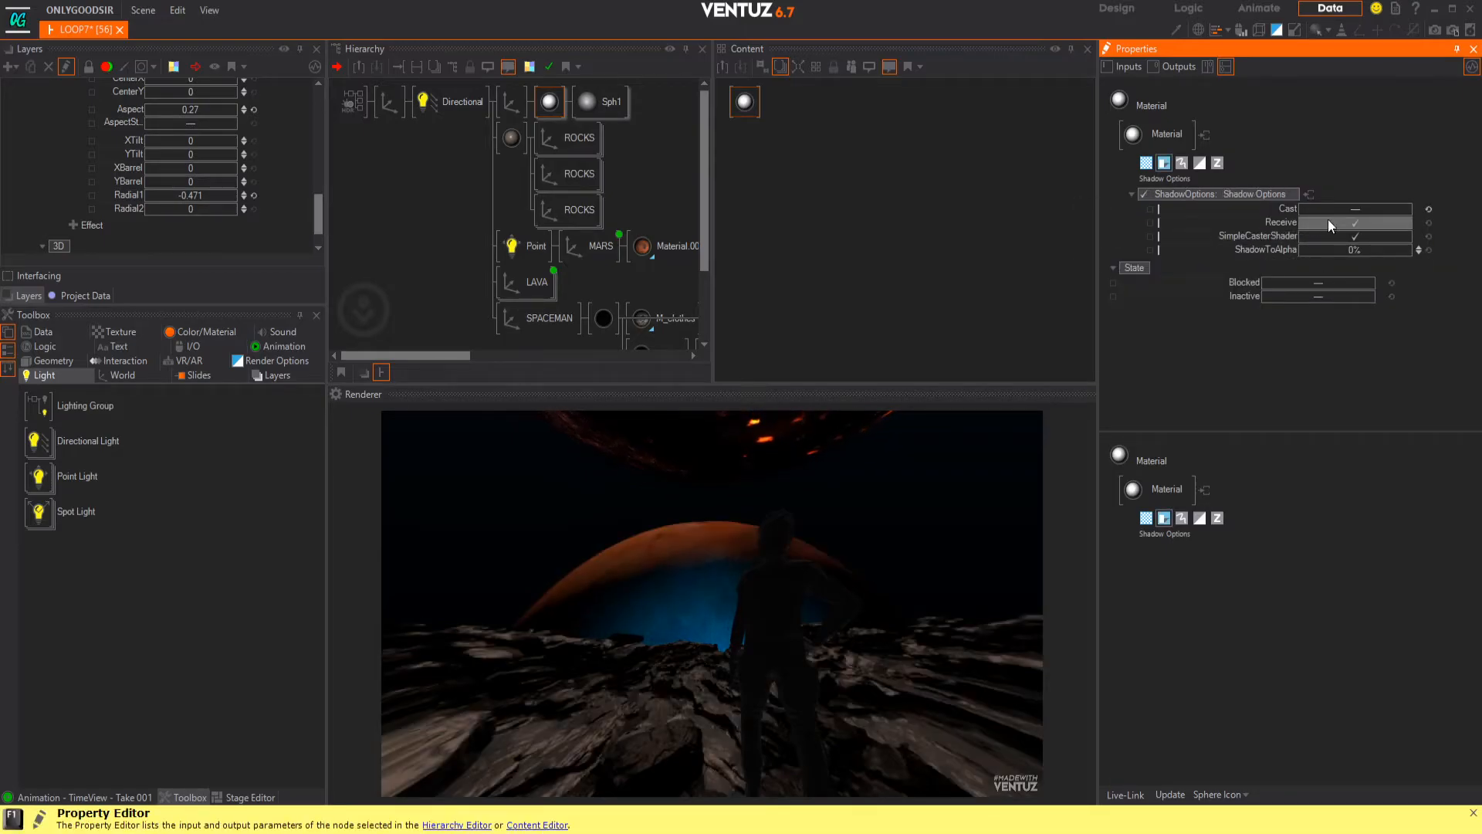
left_click(1374, 235)
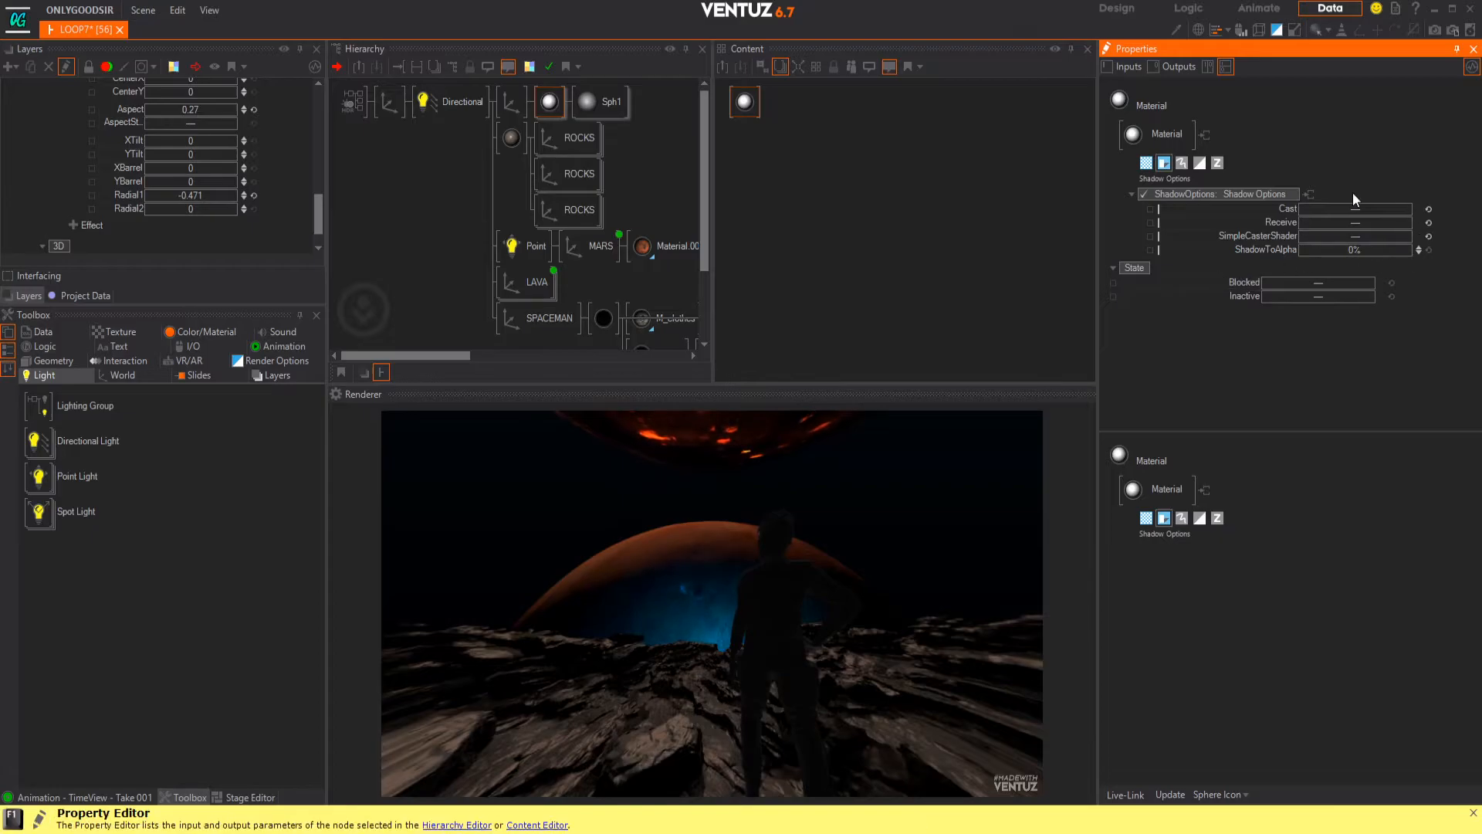
- Set the sphere material's drawing mode to Solid with Culling set to None
left_click(1181, 163)
left_click(1206, 195)
left_click(1162, 229)
left_click(1387, 212)
left_click(1346, 257)
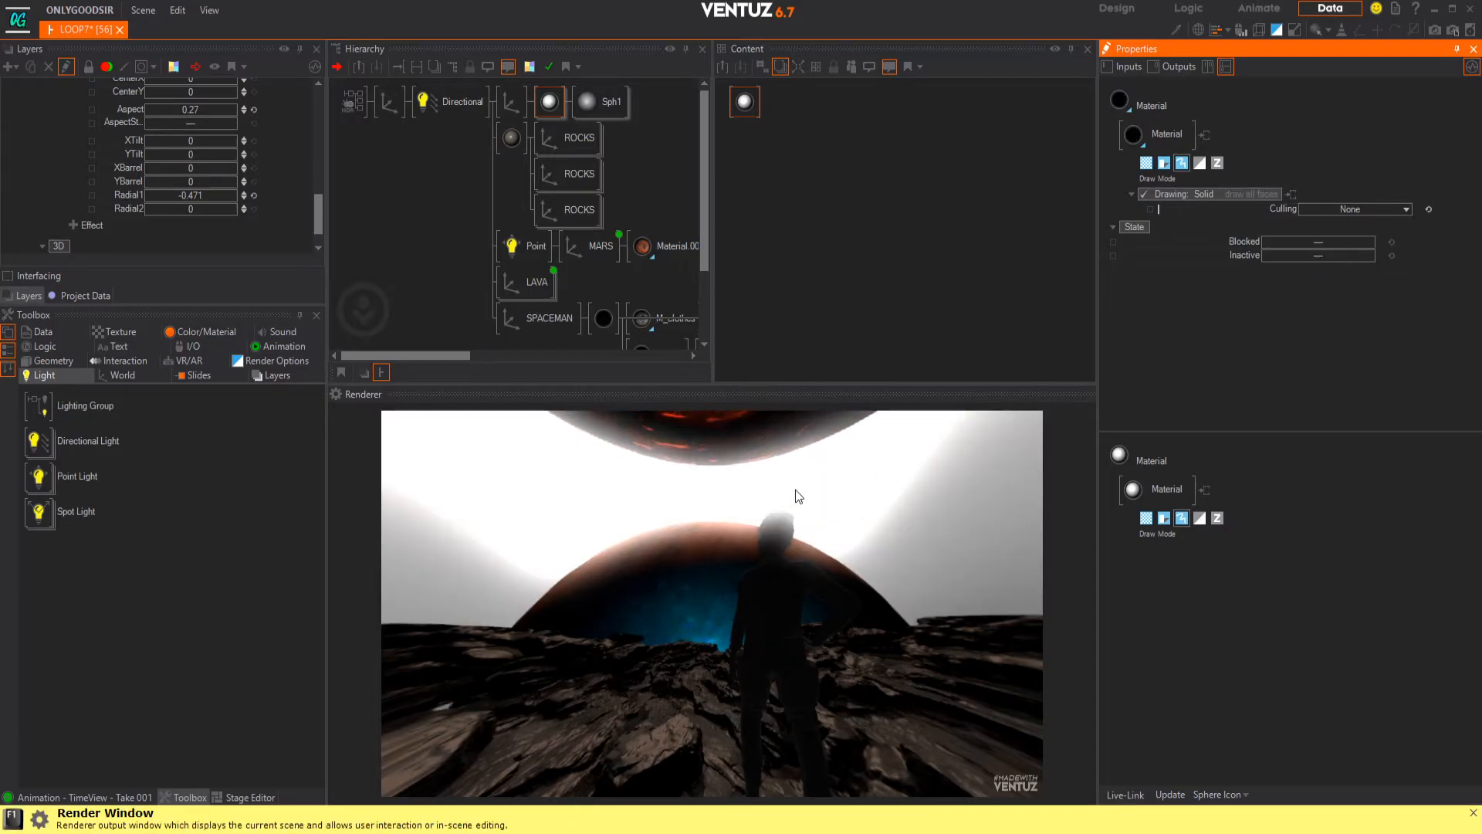
left_click(561, 98)
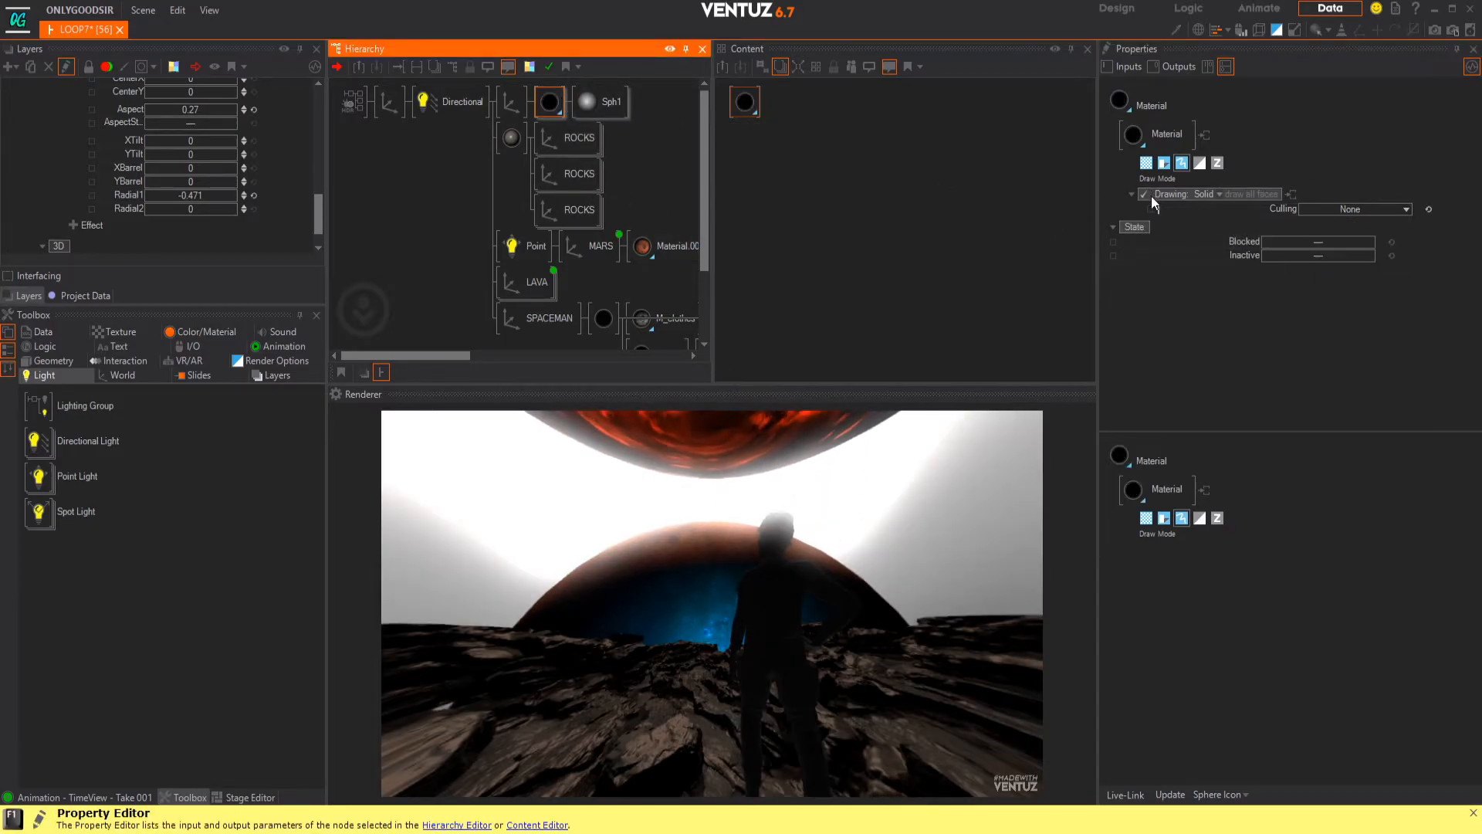
- Set the shading in the sphere material's Standard section to No Light
left_click(1152, 170)
left_click(1147, 163)
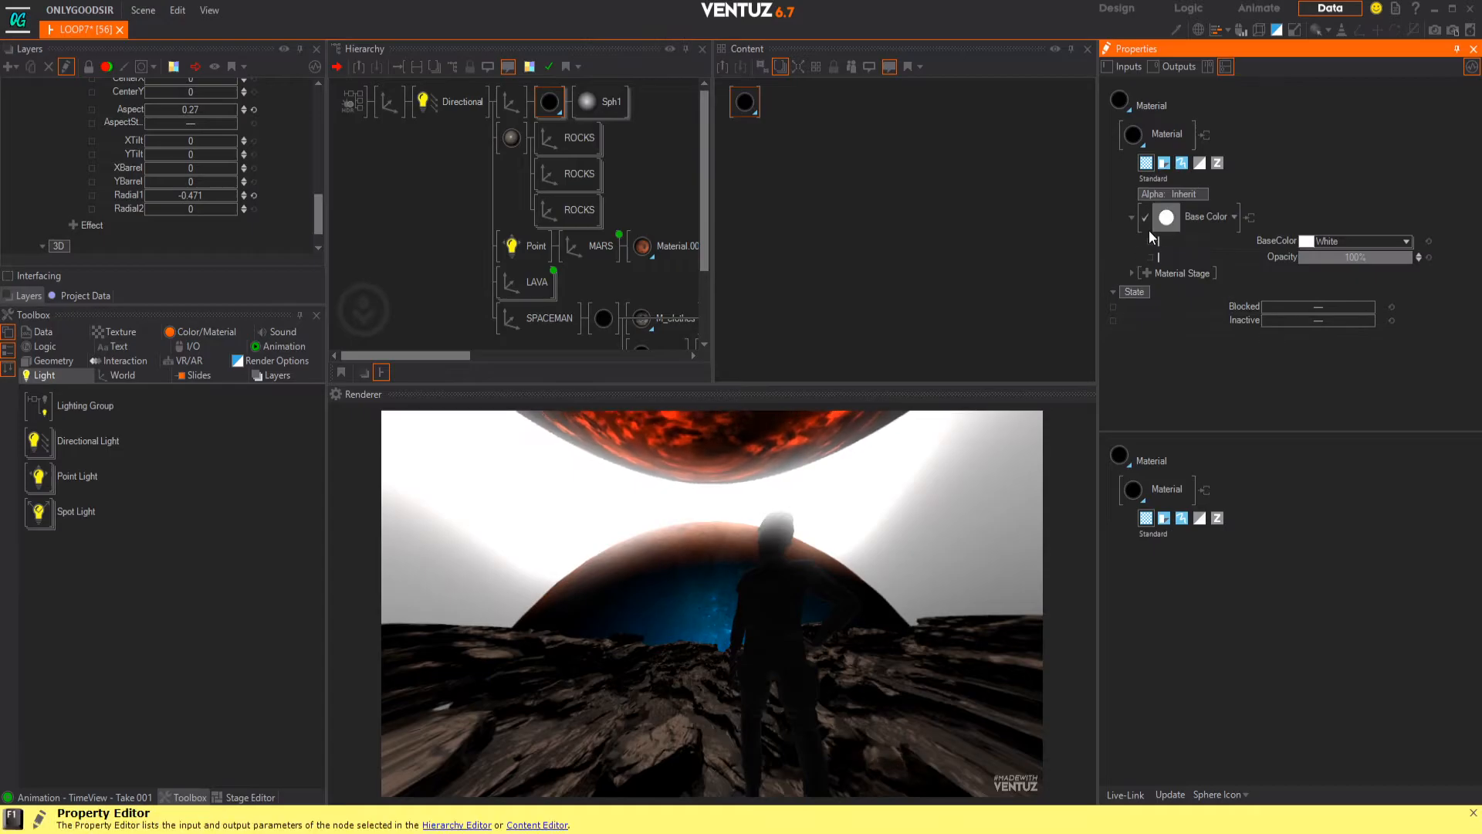
left_click(1201, 218)
left_click(1171, 267)
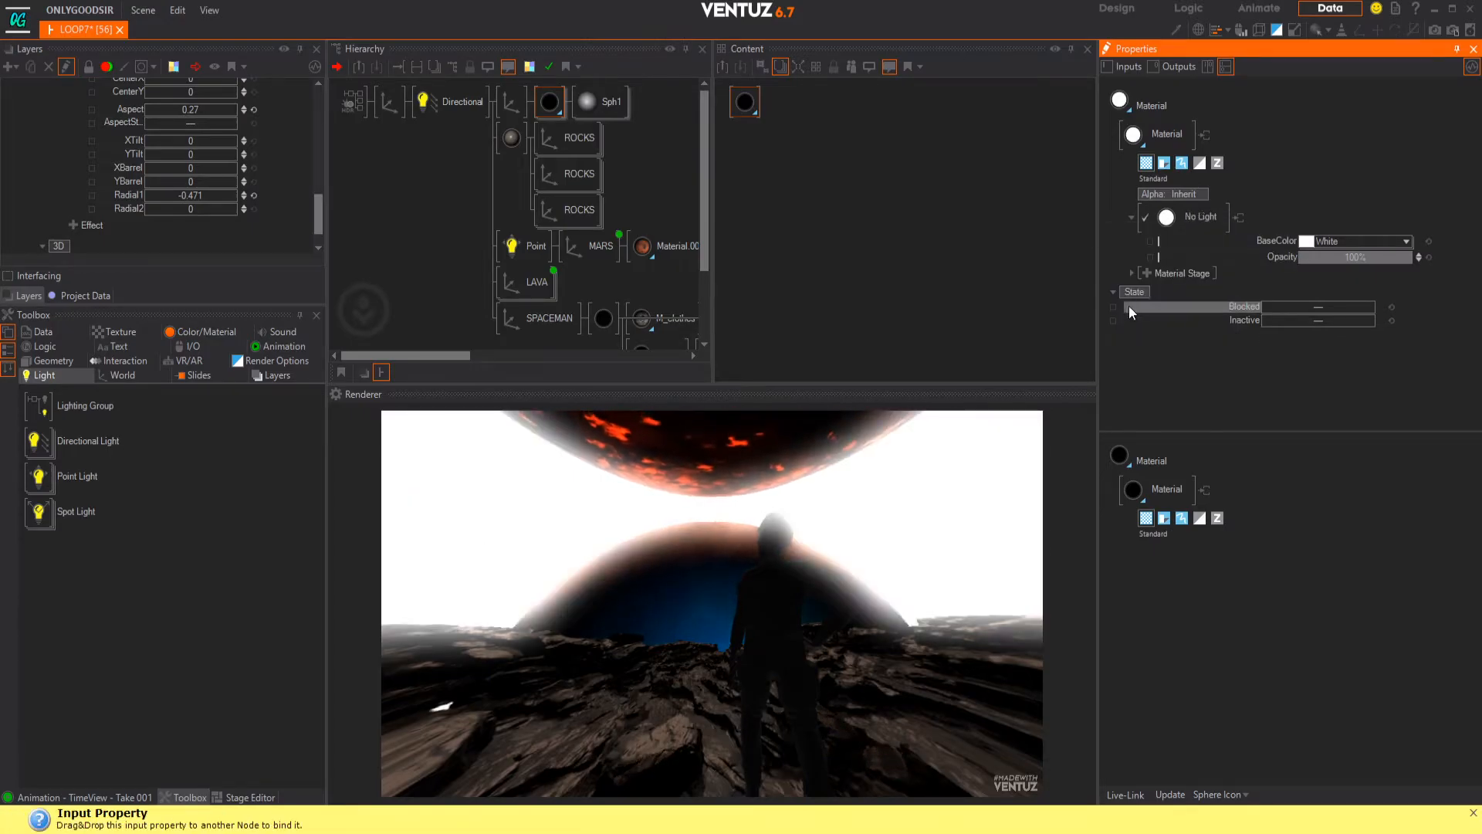
left_click(1149, 272)
mouse_move(1150, 278)
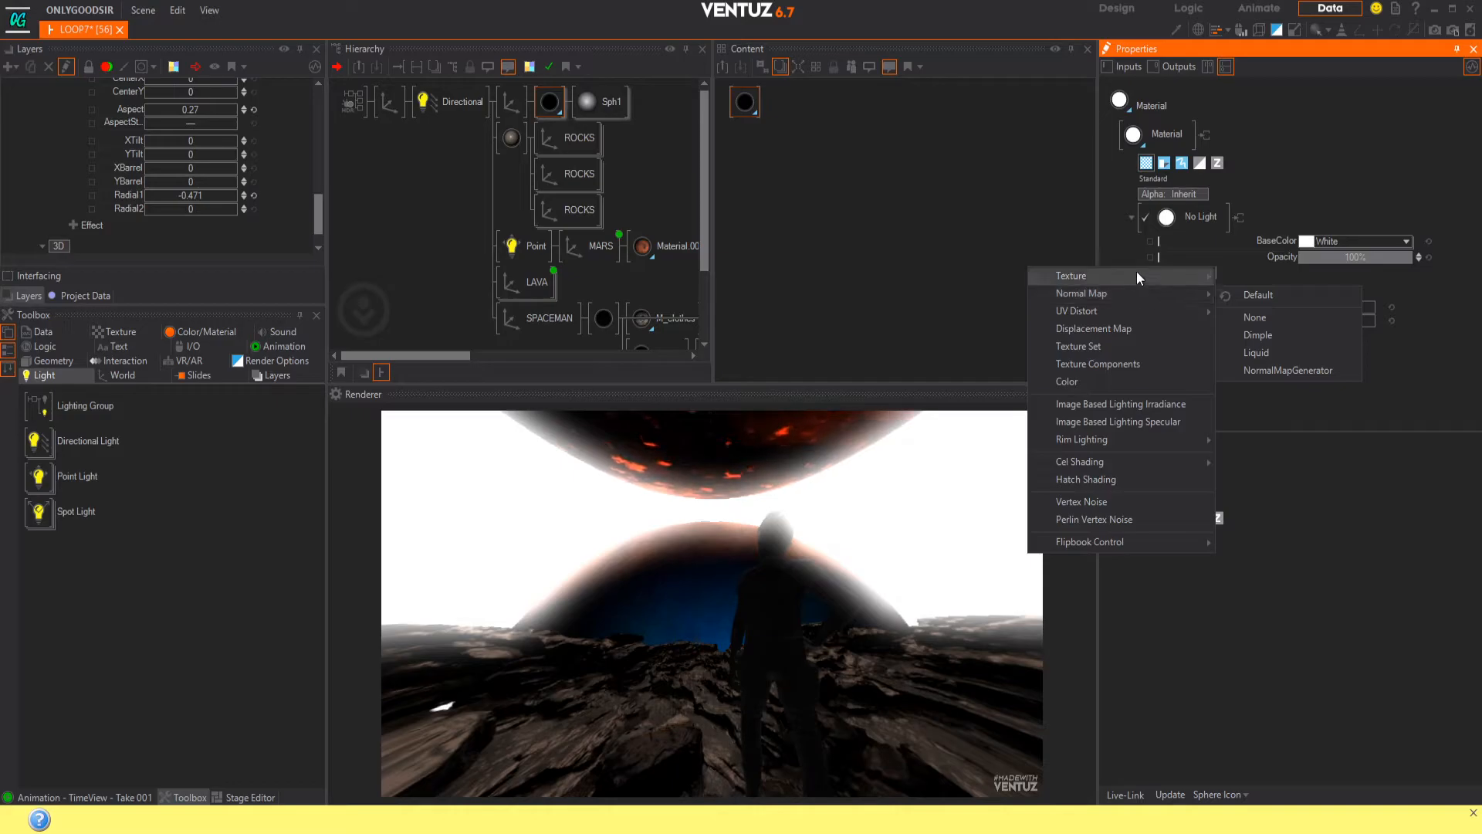
left_click(1366, 129)
- Try red, dark blue and orange base colours on the sphere material and reset the base colour to its default
left_click(1405, 243)
left_click_drag(1394, 297, 1431, 286)
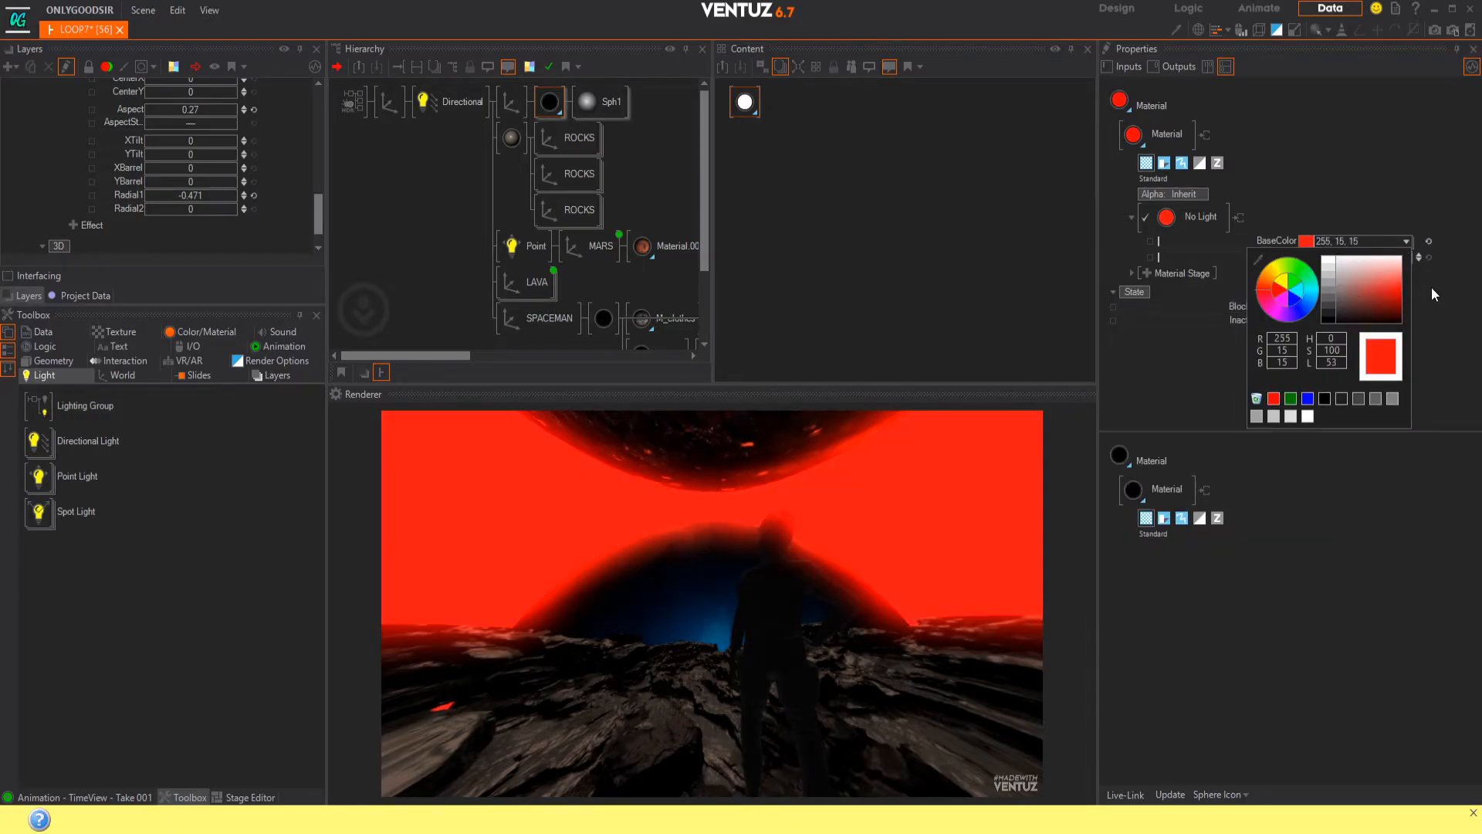
left_click_drag(1303, 318, 1399, 309)
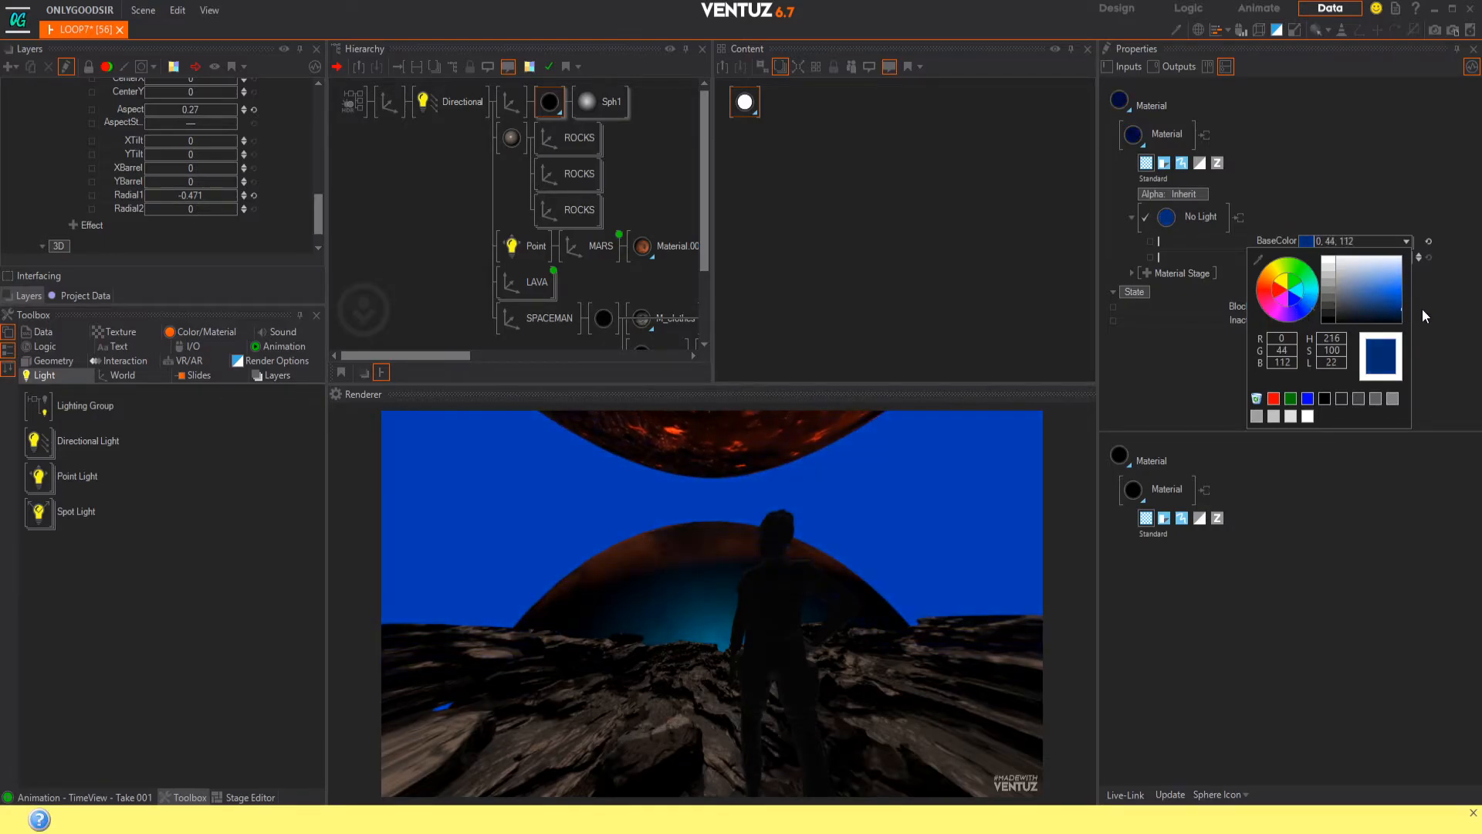
left_click_drag(1304, 310, 1268, 289)
left_click(1436, 228)
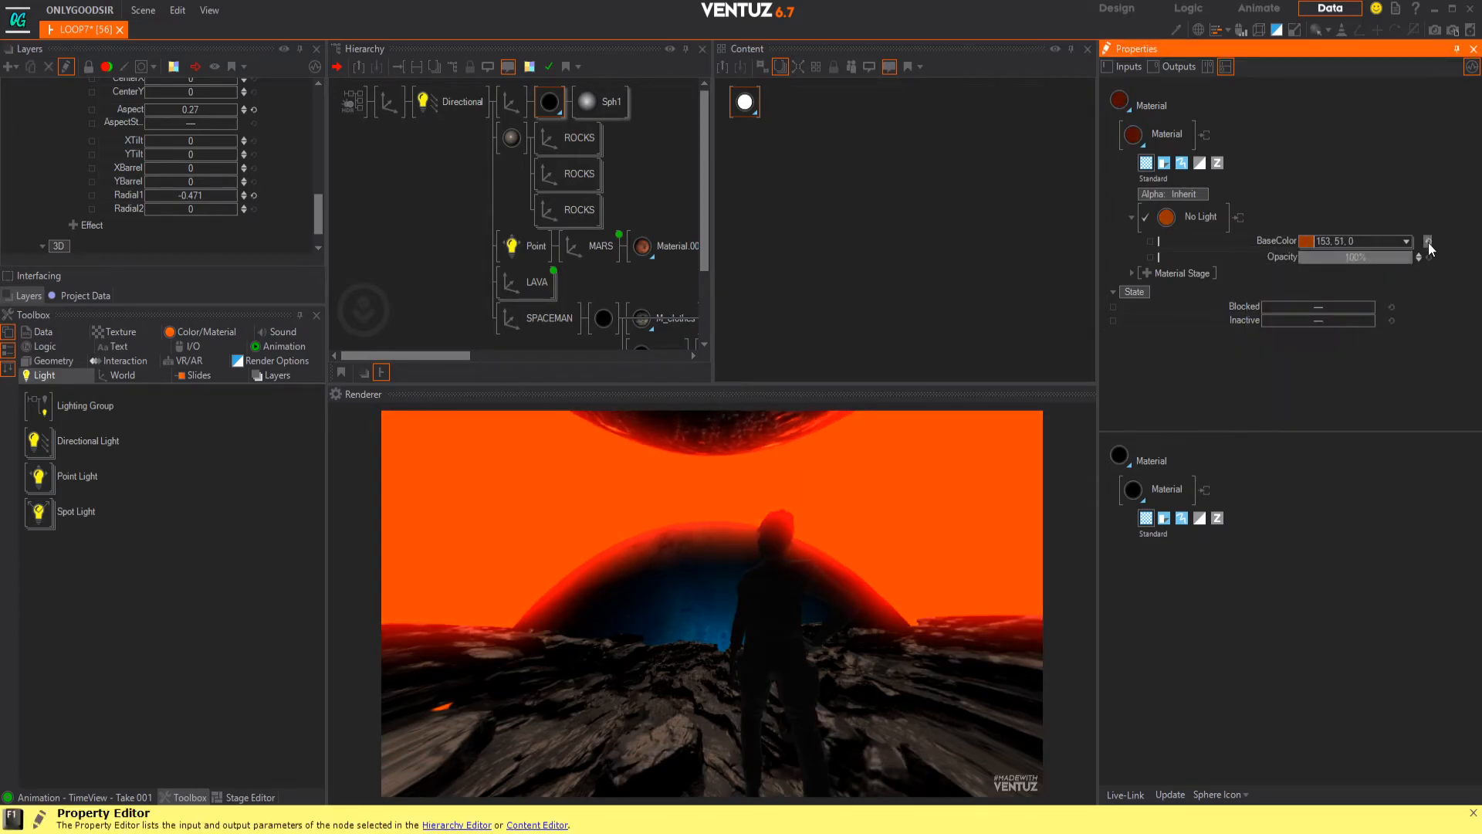
left_click(1429, 241)
- Try a Base texture stage on the sphere material and undo it
left_click(1145, 275)
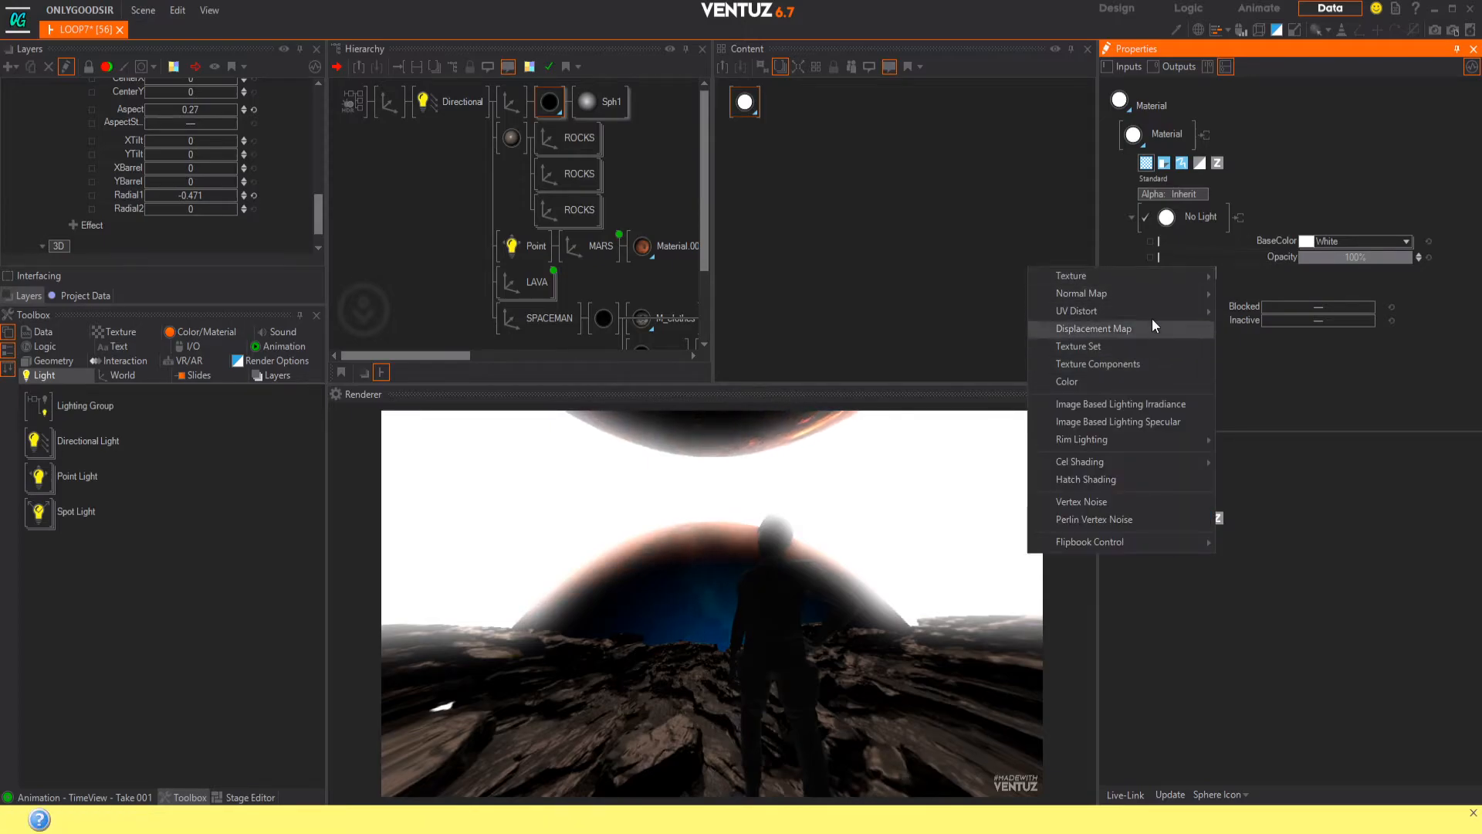
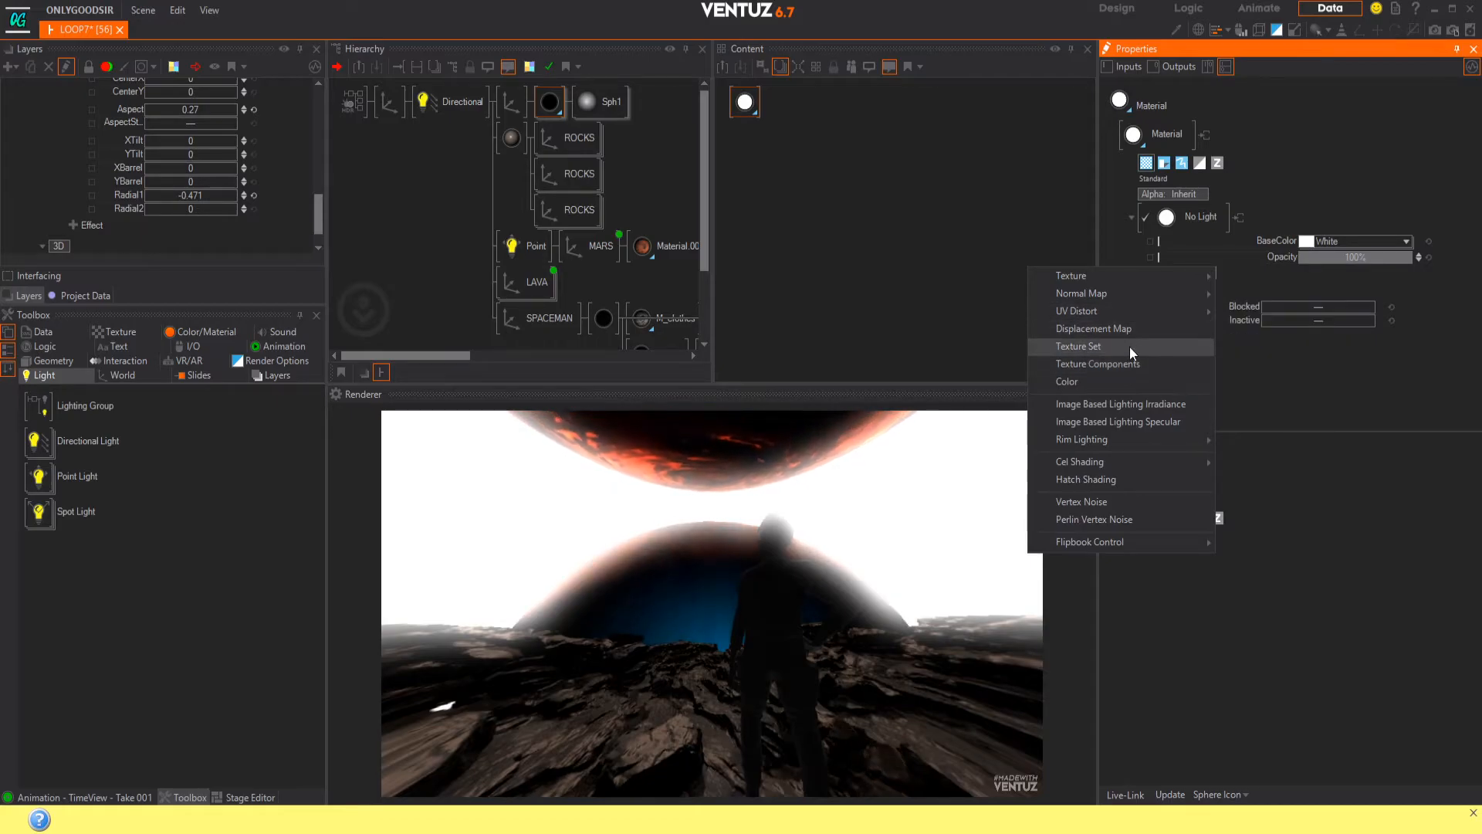
mouse_move(1142, 276)
left_click(1252, 301)
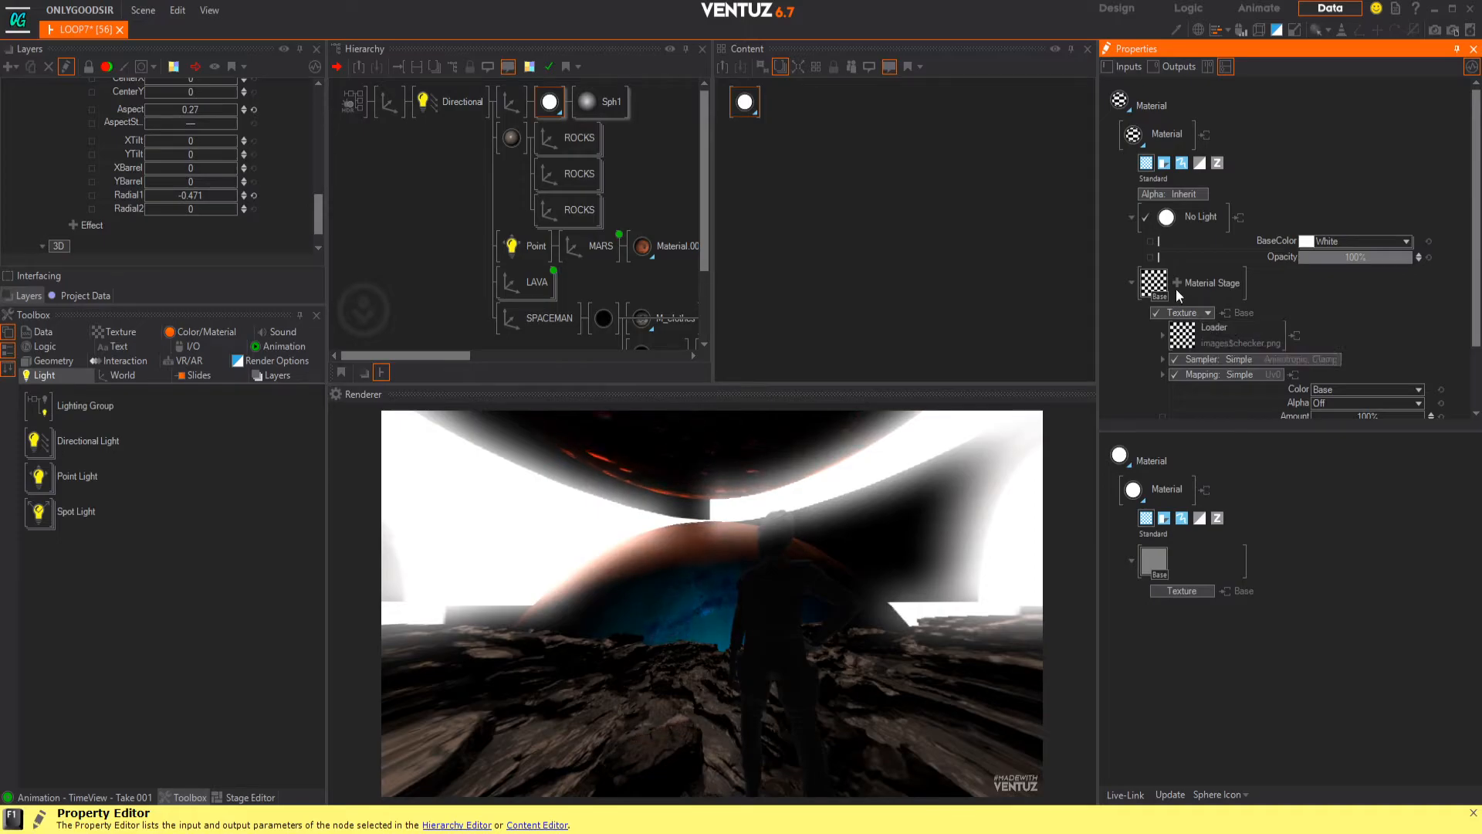
key("ctrl+z")
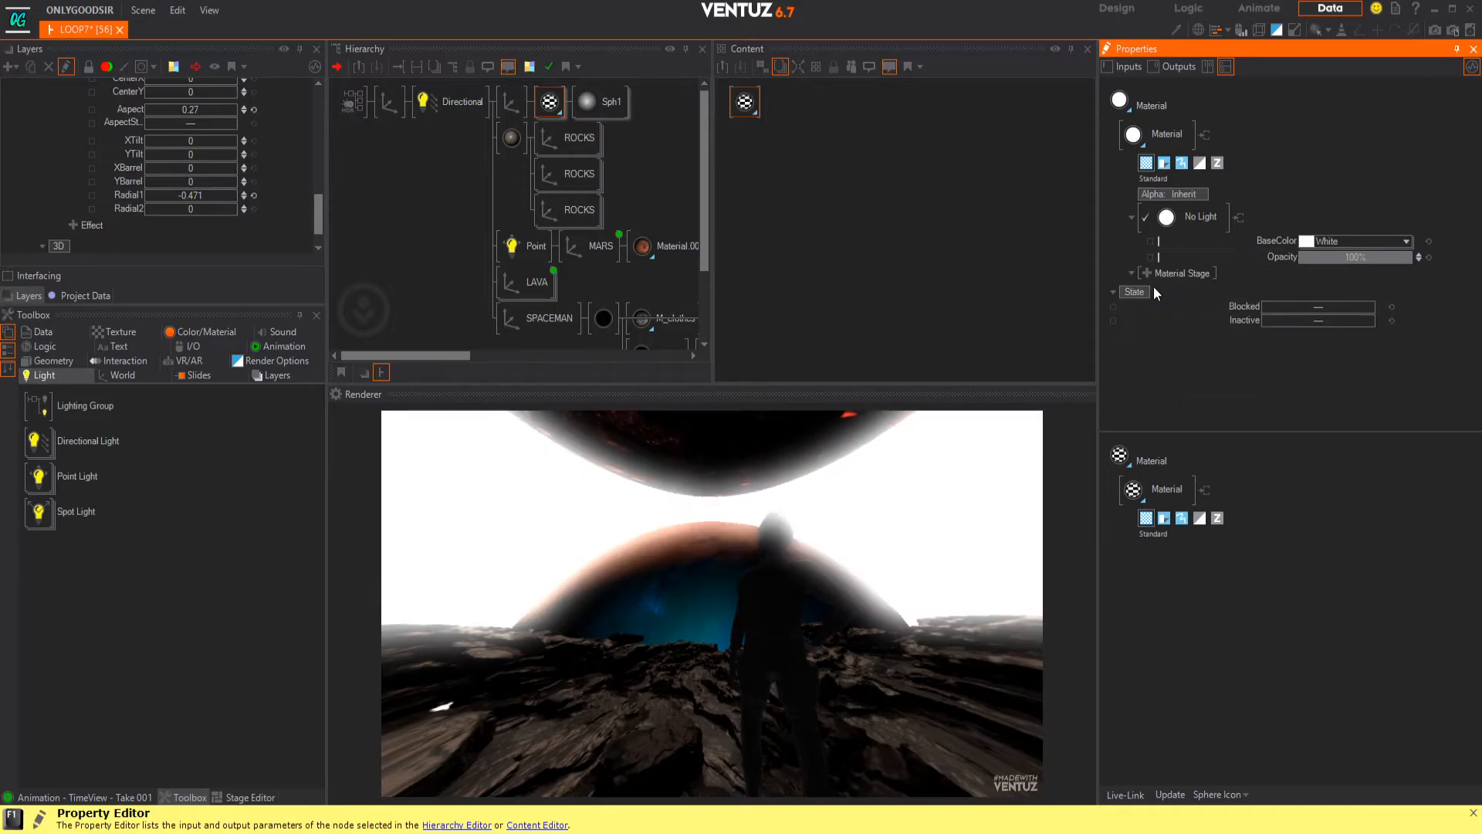
- Add a Base + Alpha texture stage to the sphere material and load the alphaglow_sharp.png preset into it
left_click(1151, 276)
mouse_move(1146, 273)
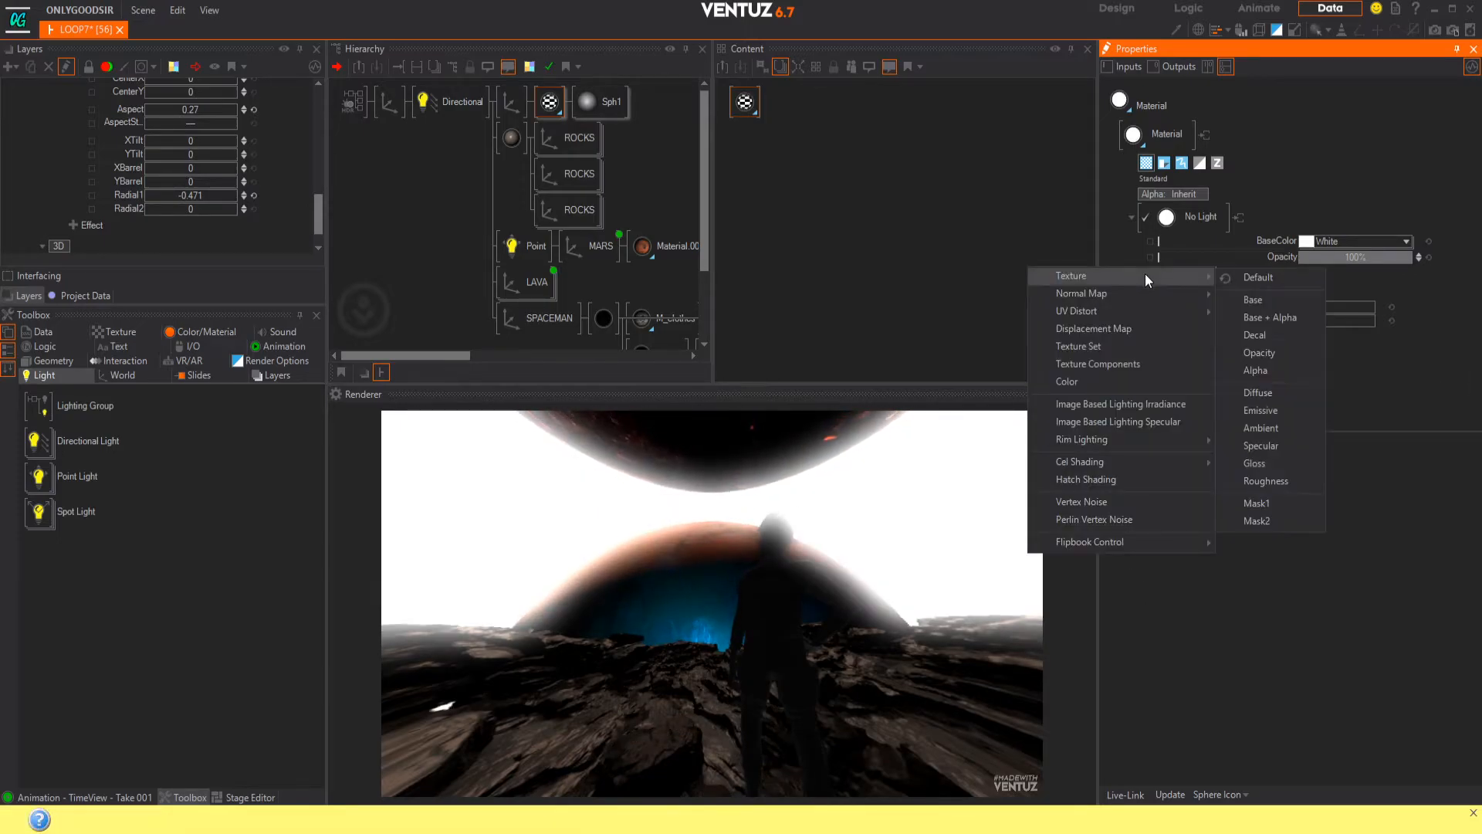
left_click(1265, 319)
left_click(1235, 326)
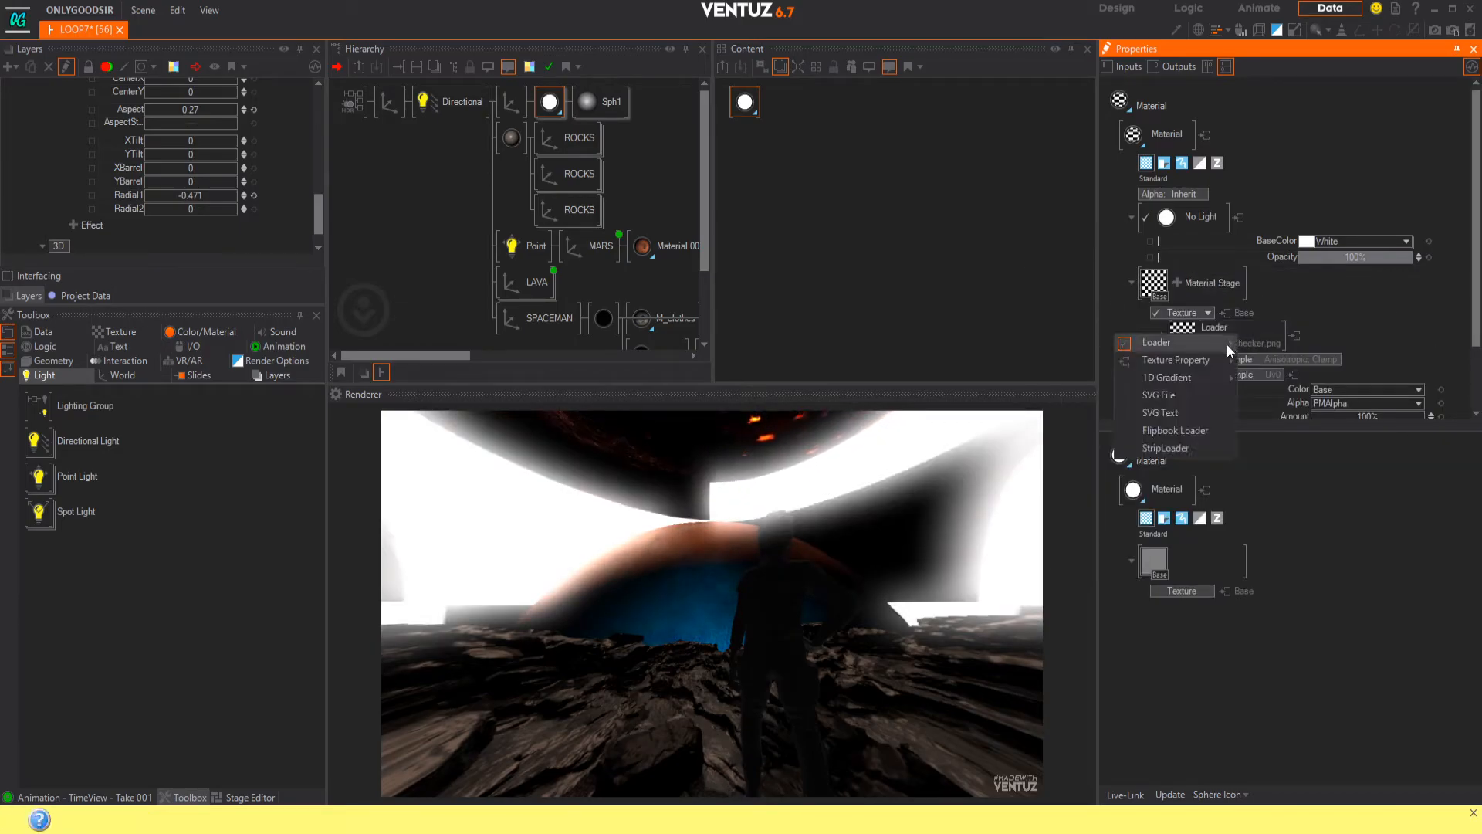
mouse_move(1204, 343)
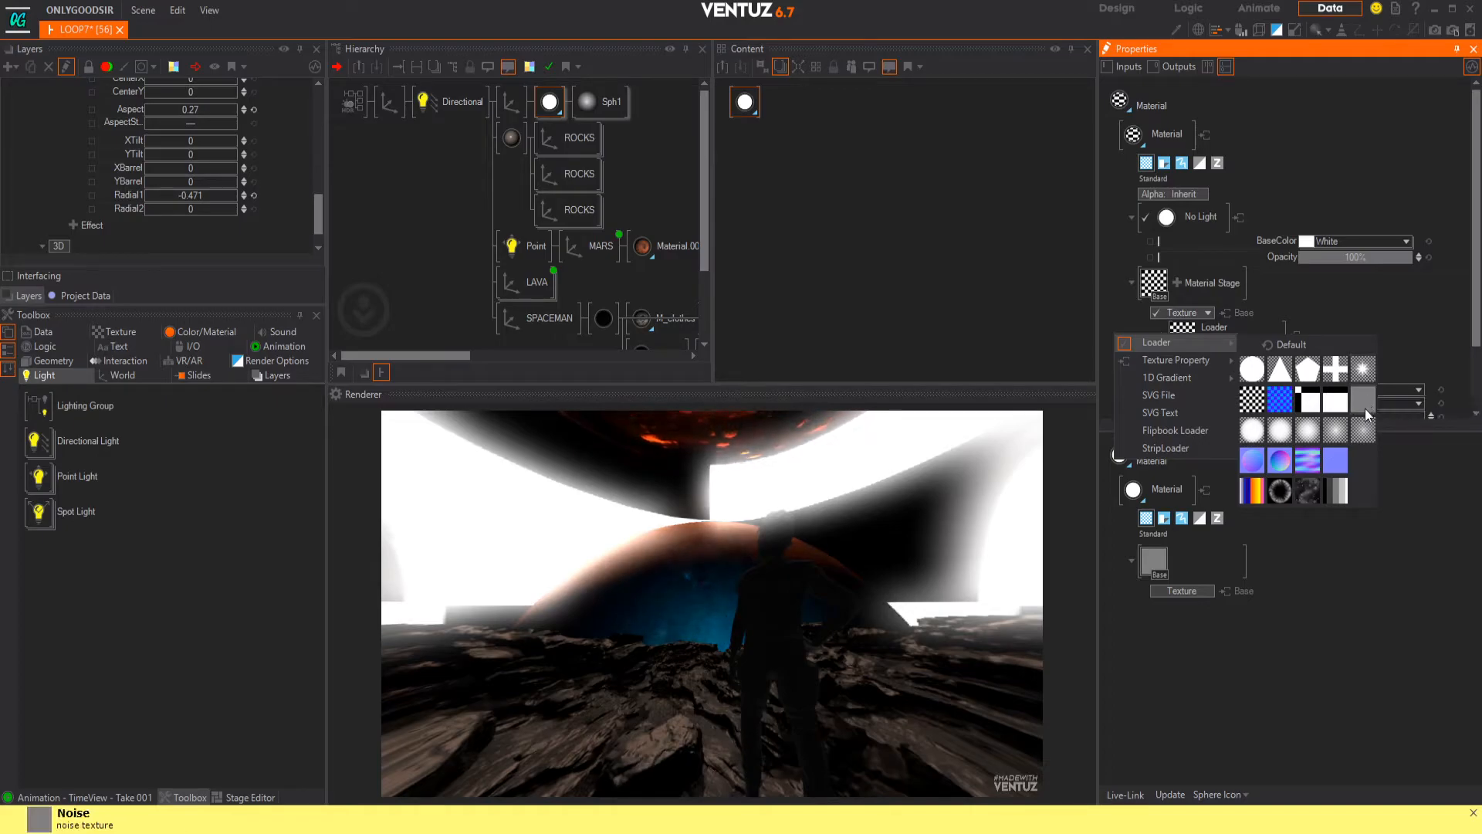
left_click(1363, 430)
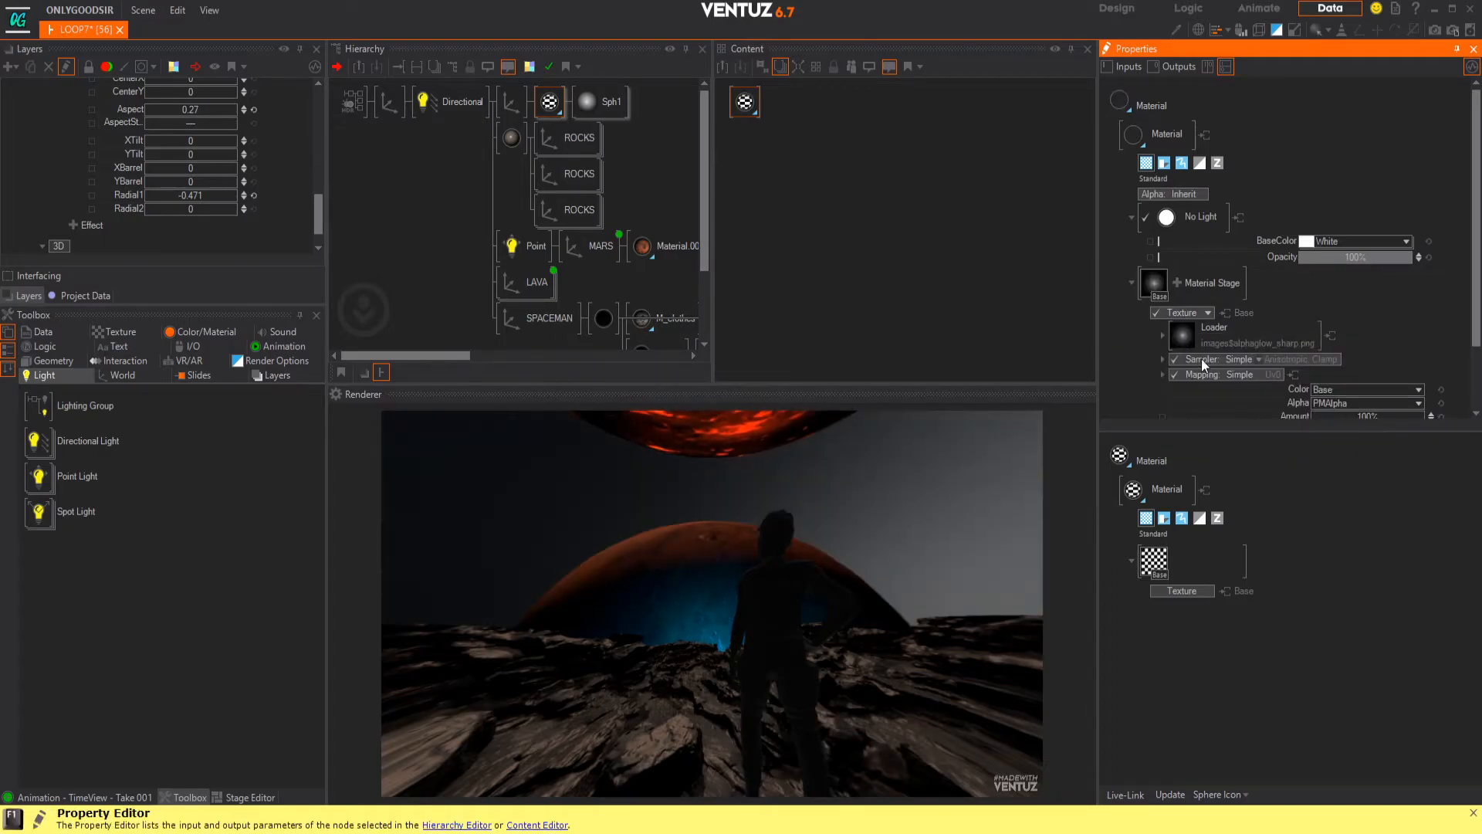
- Switch the texture's mapping to 2D Mapping with UV0 and its sampler to Anisotropic, Wrap
scroll(1359, 322, "down", 1)
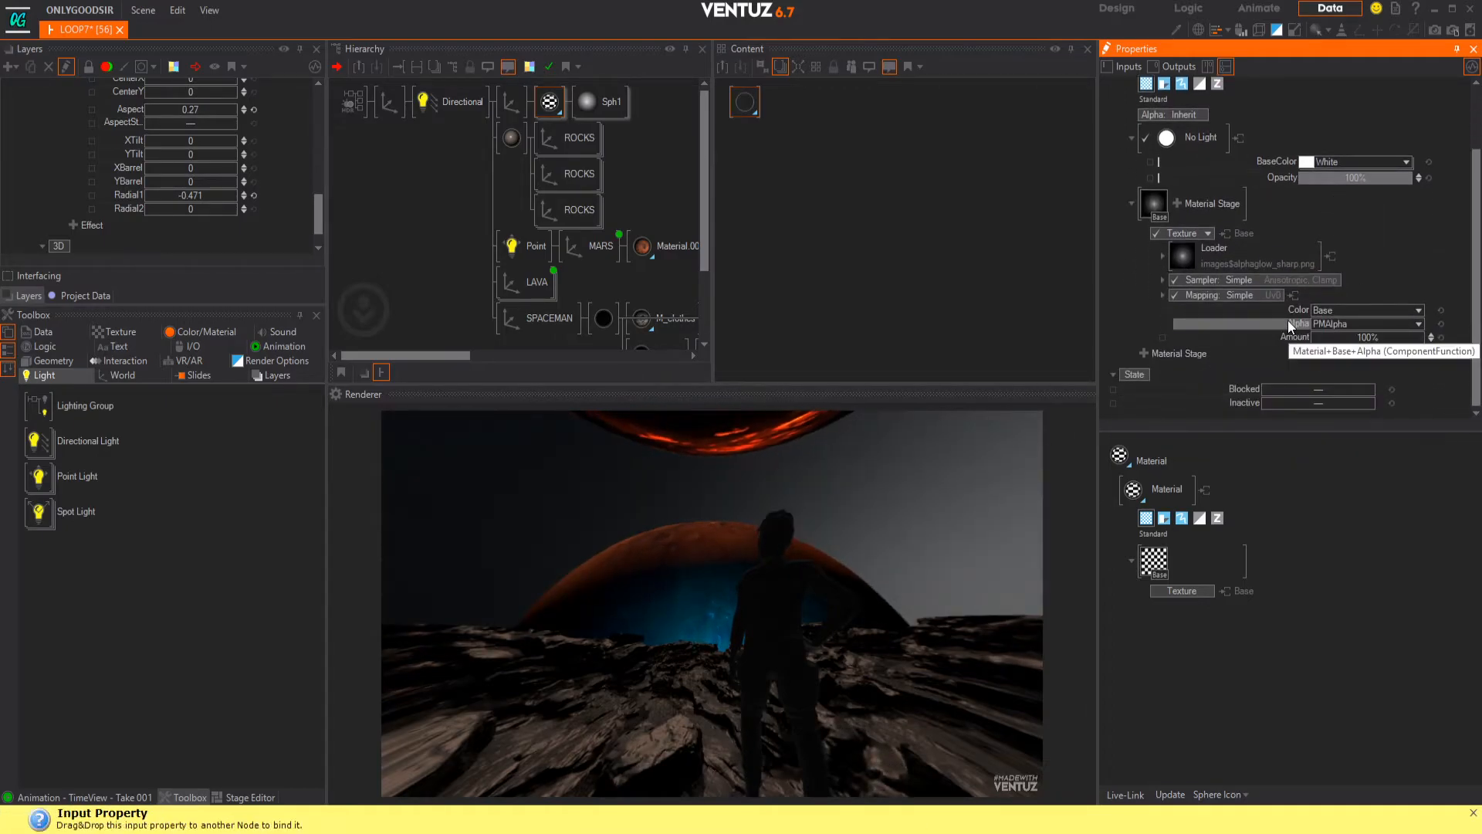
left_click(1247, 295)
mouse_move(1210, 331)
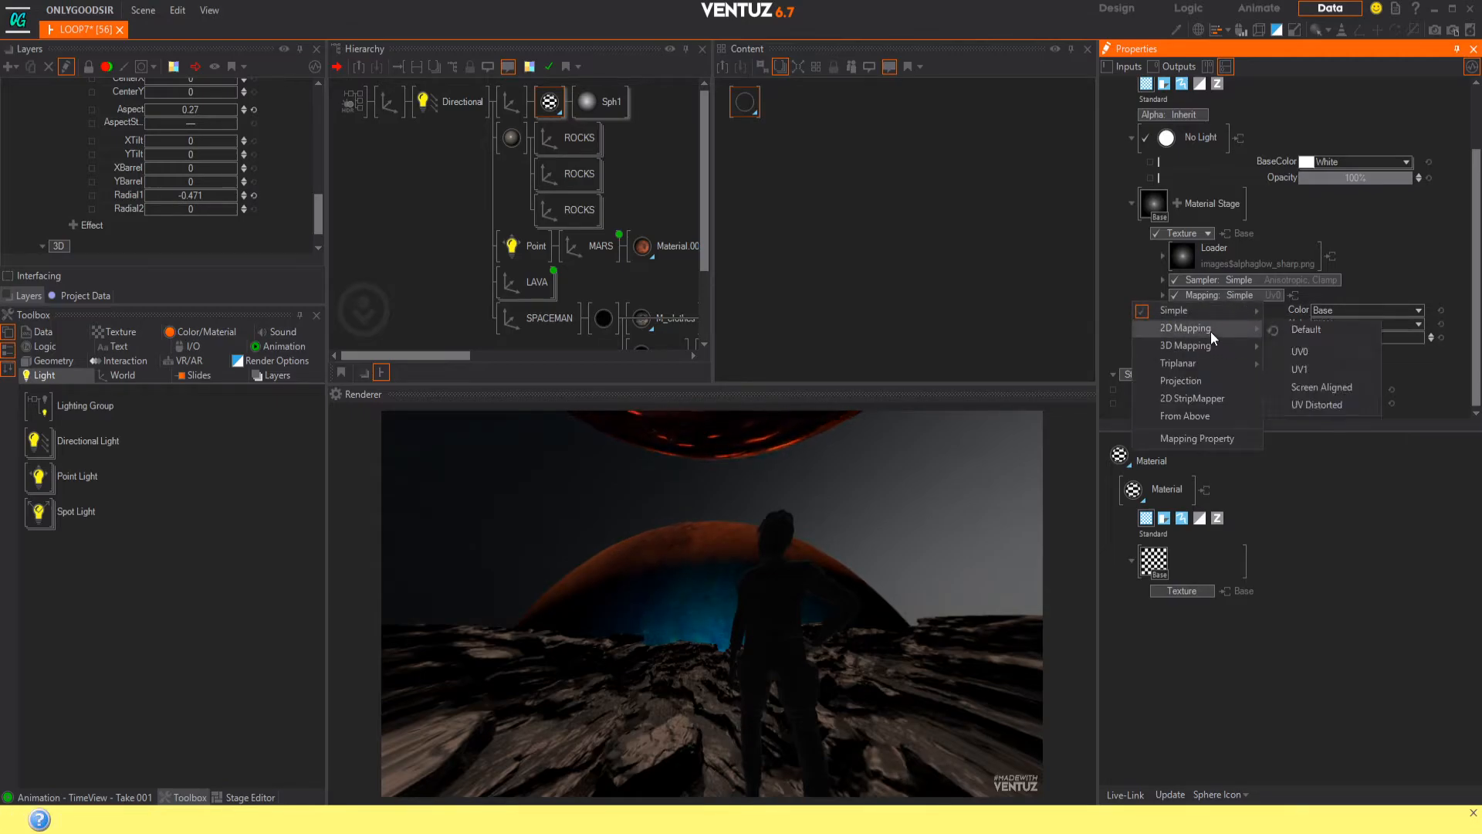
left_click(1305, 354)
left_click(1312, 281)
mouse_move(1240, 298)
left_click(1312, 337)
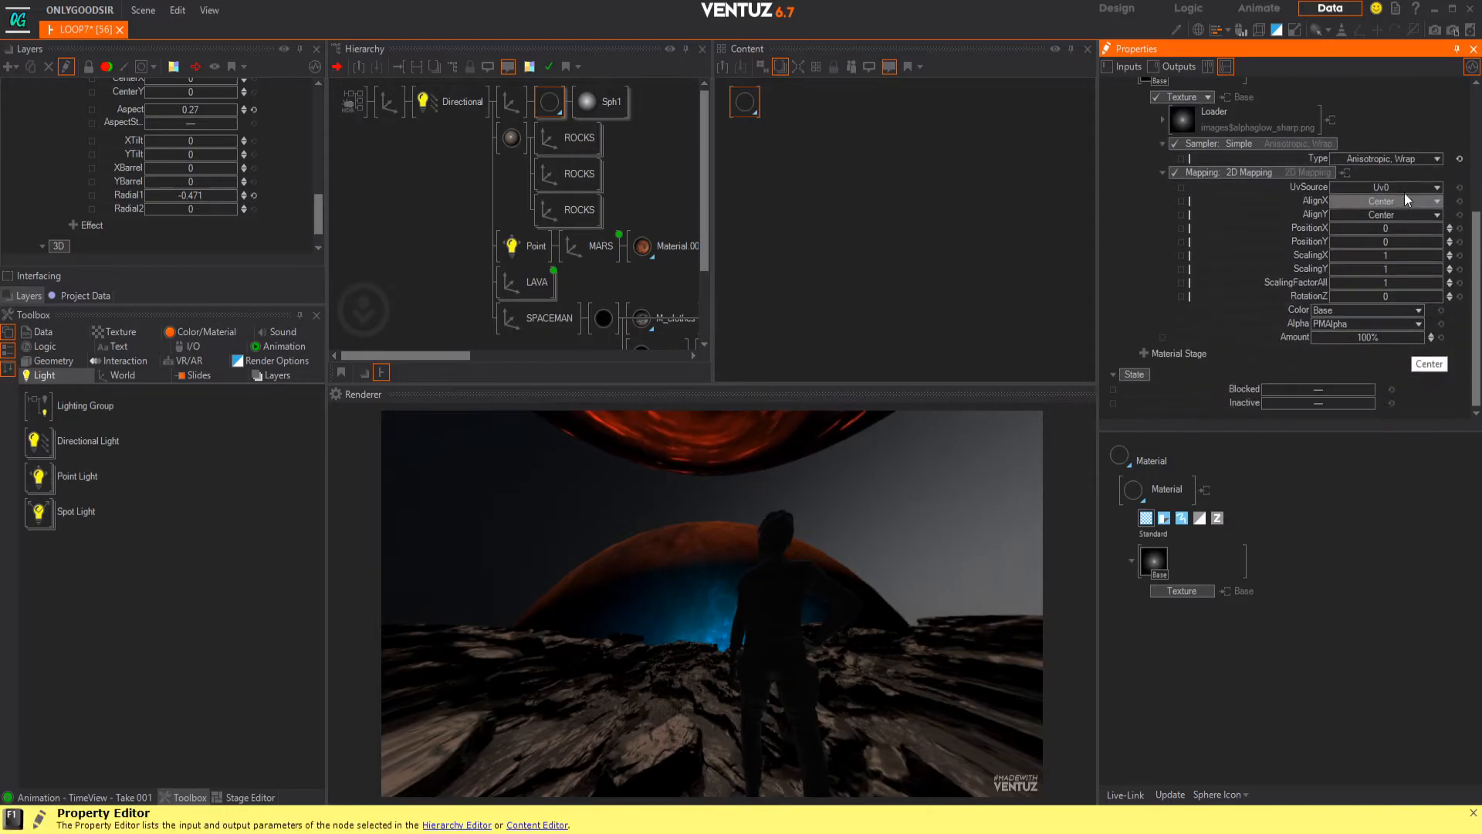
- Tile the texture with ScalingX 0.144 and ScalingFactorAll -0.0149, and swap its image for the SpikeStar.png preset
left_click_drag(1391, 284, 1433, 278)
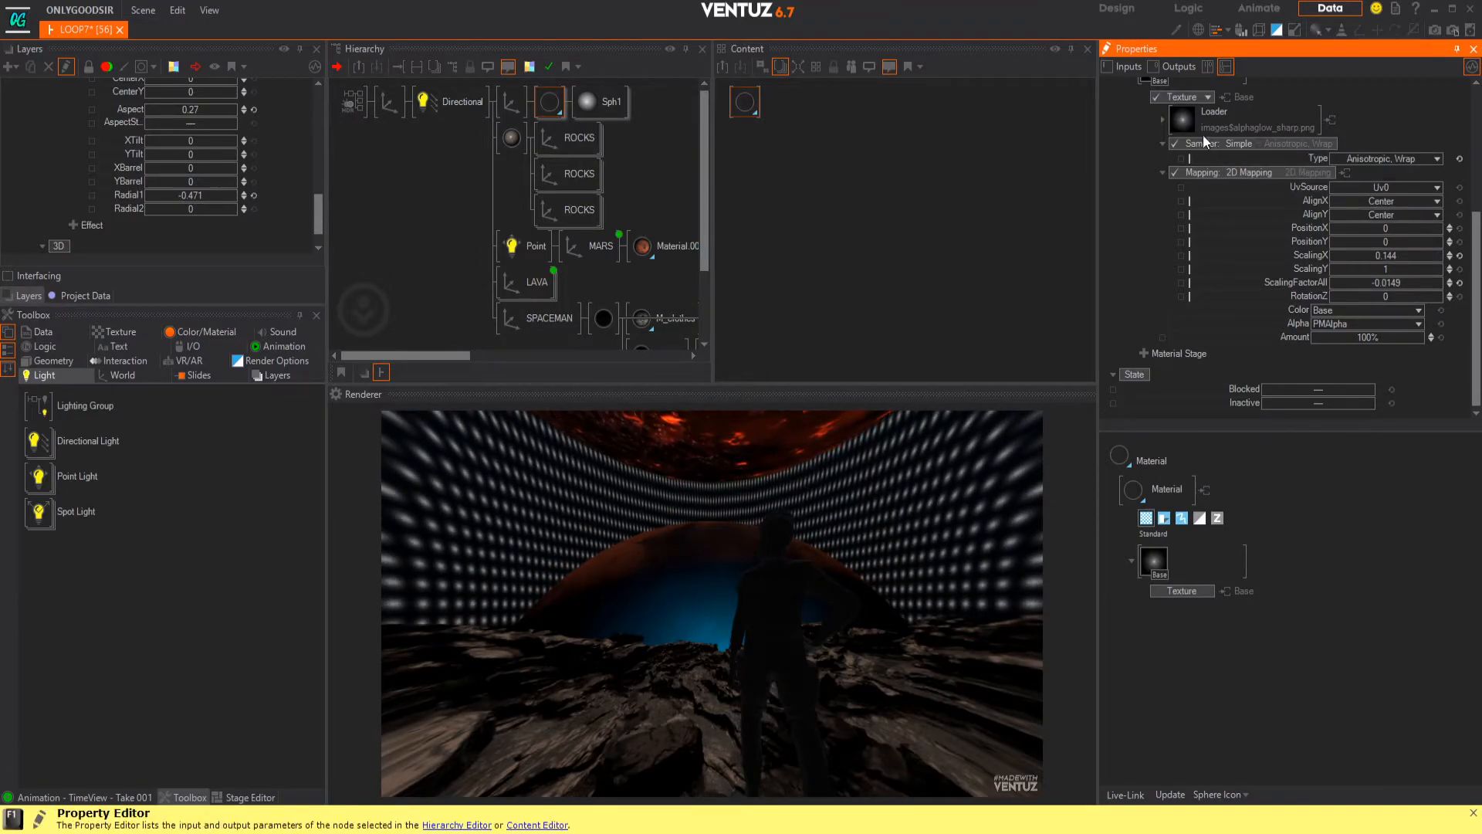
left_click(1228, 111)
mouse_move(1225, 130)
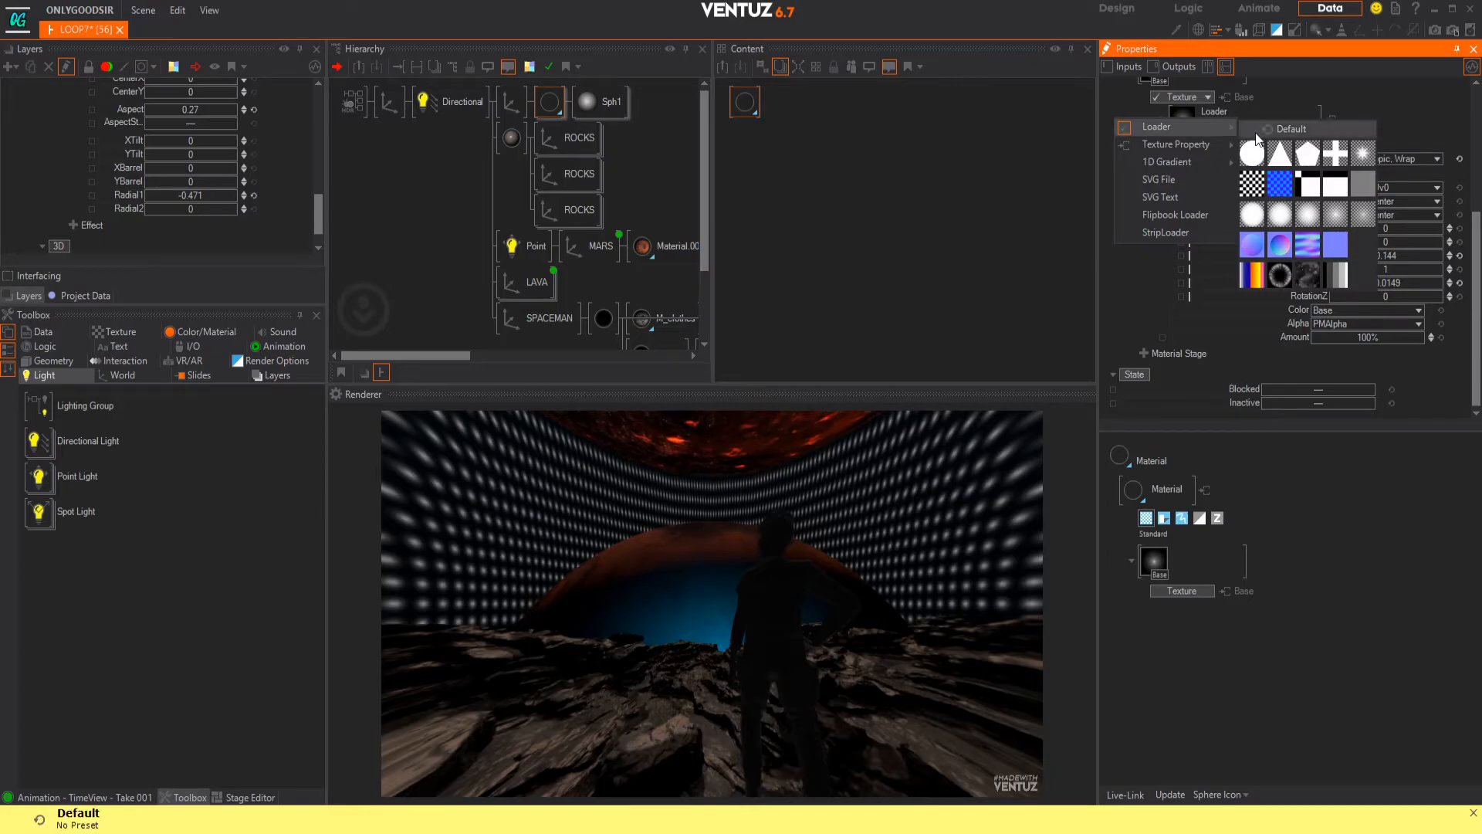
left_click(1371, 160)
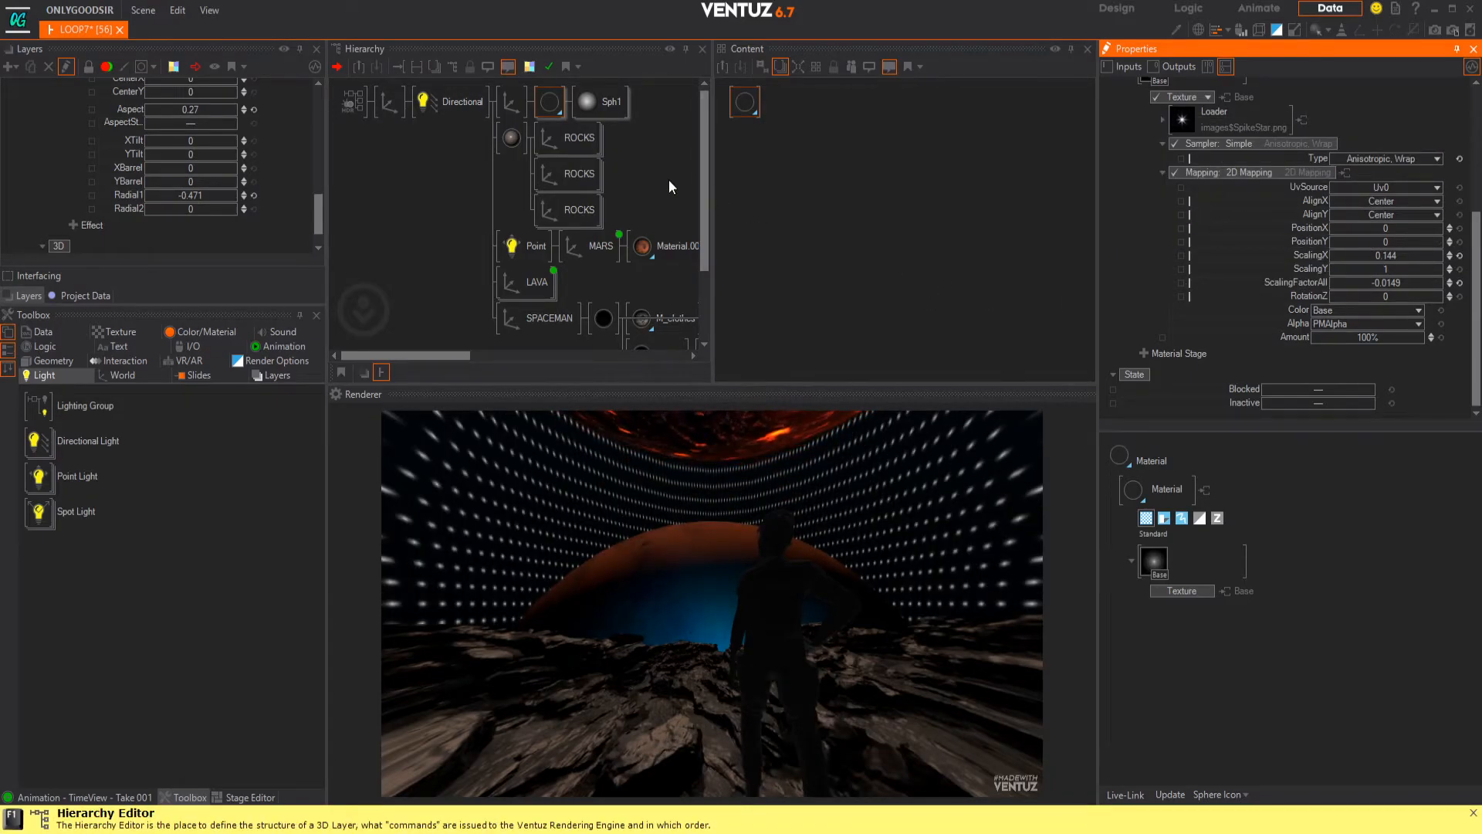
- Stretch the background sphere's axis to an X scaling of about 4.28
left_click(517, 102)
left_click_drag(1337, 278, 1373, 274)
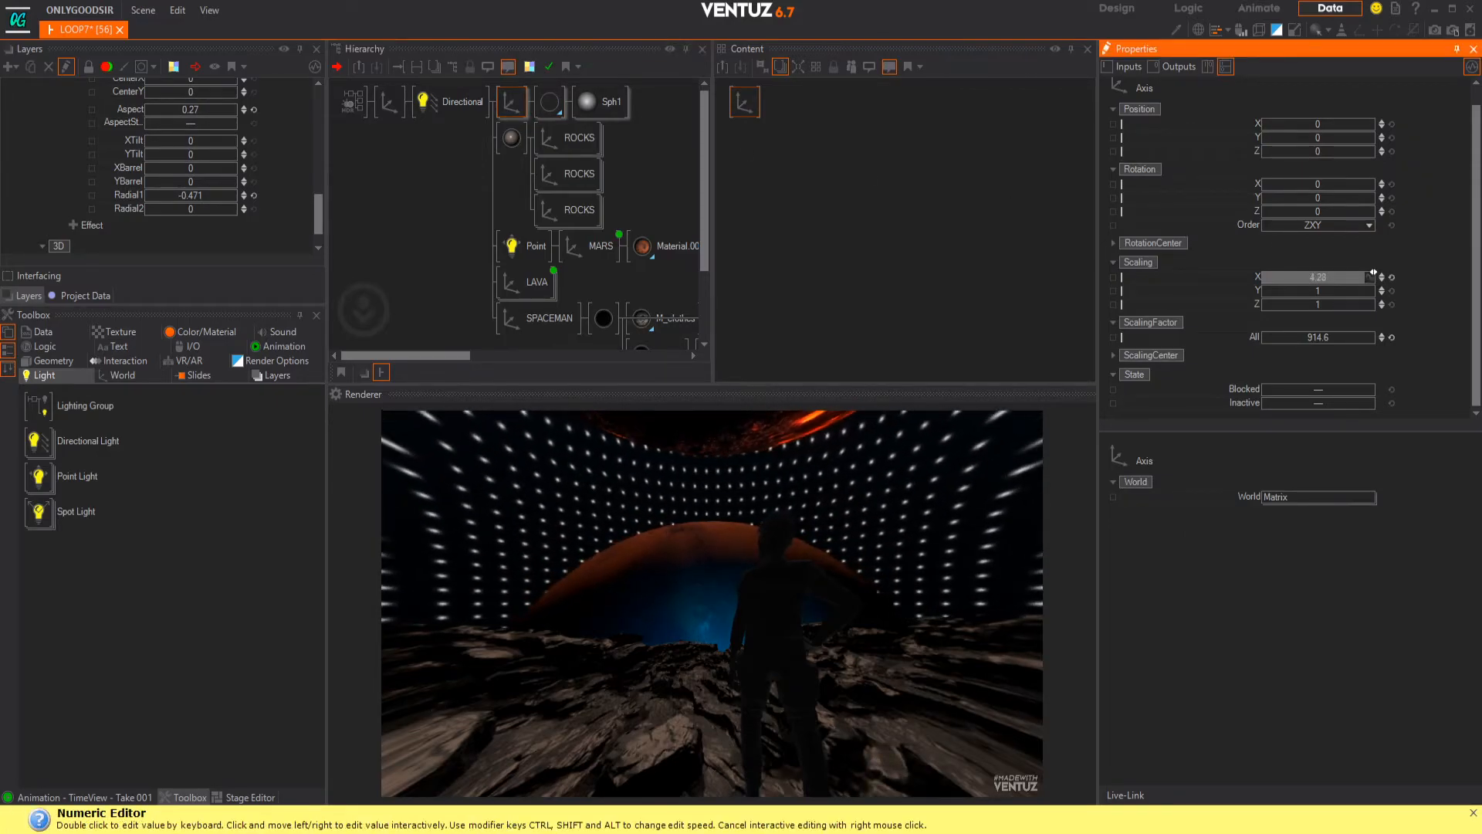
- Replace the sphere material's texture image with the lensdirt.png preset
left_click(550, 102)
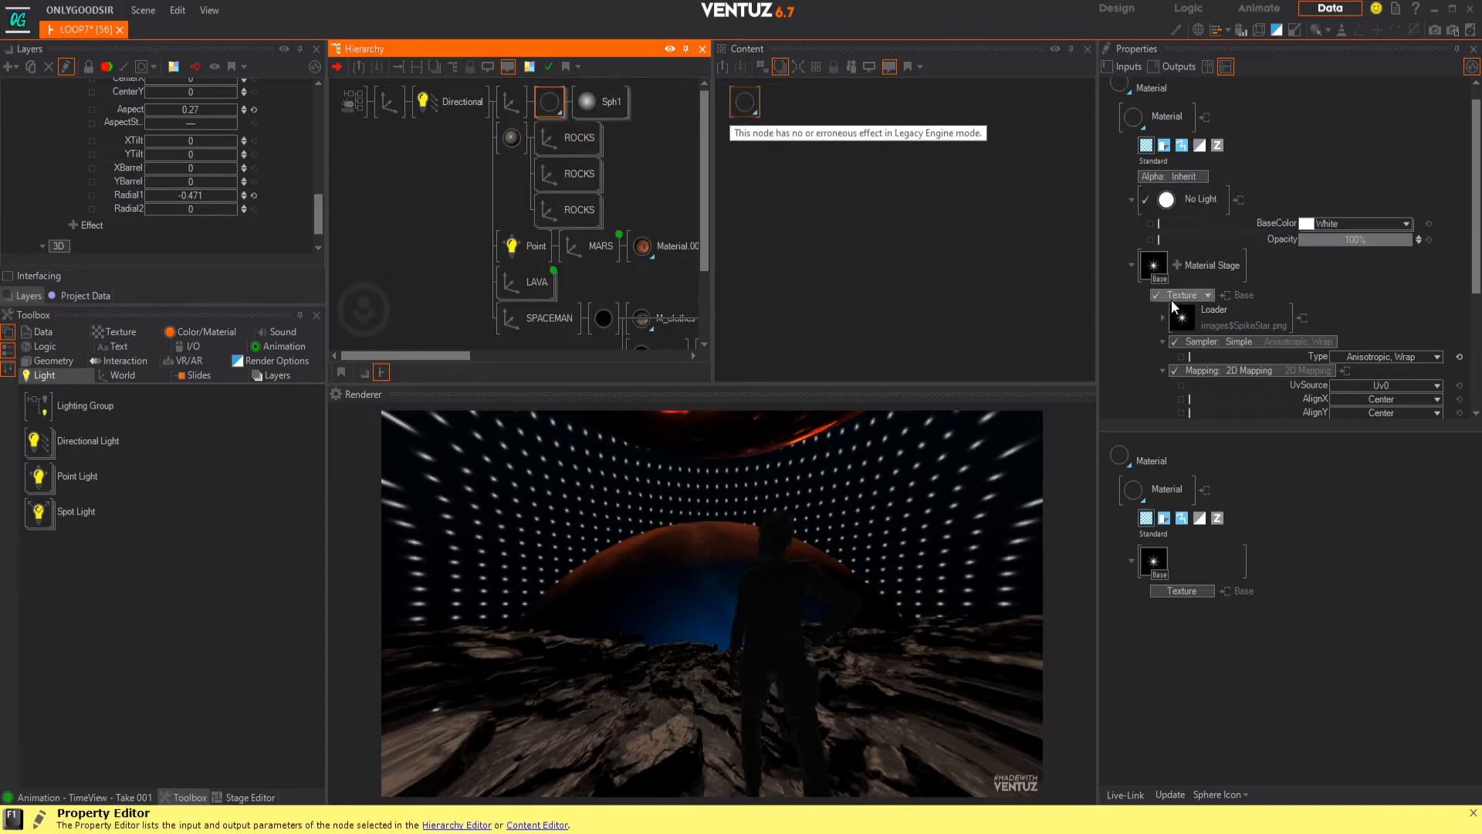
left_click(1234, 310)
mouse_move(1226, 320)
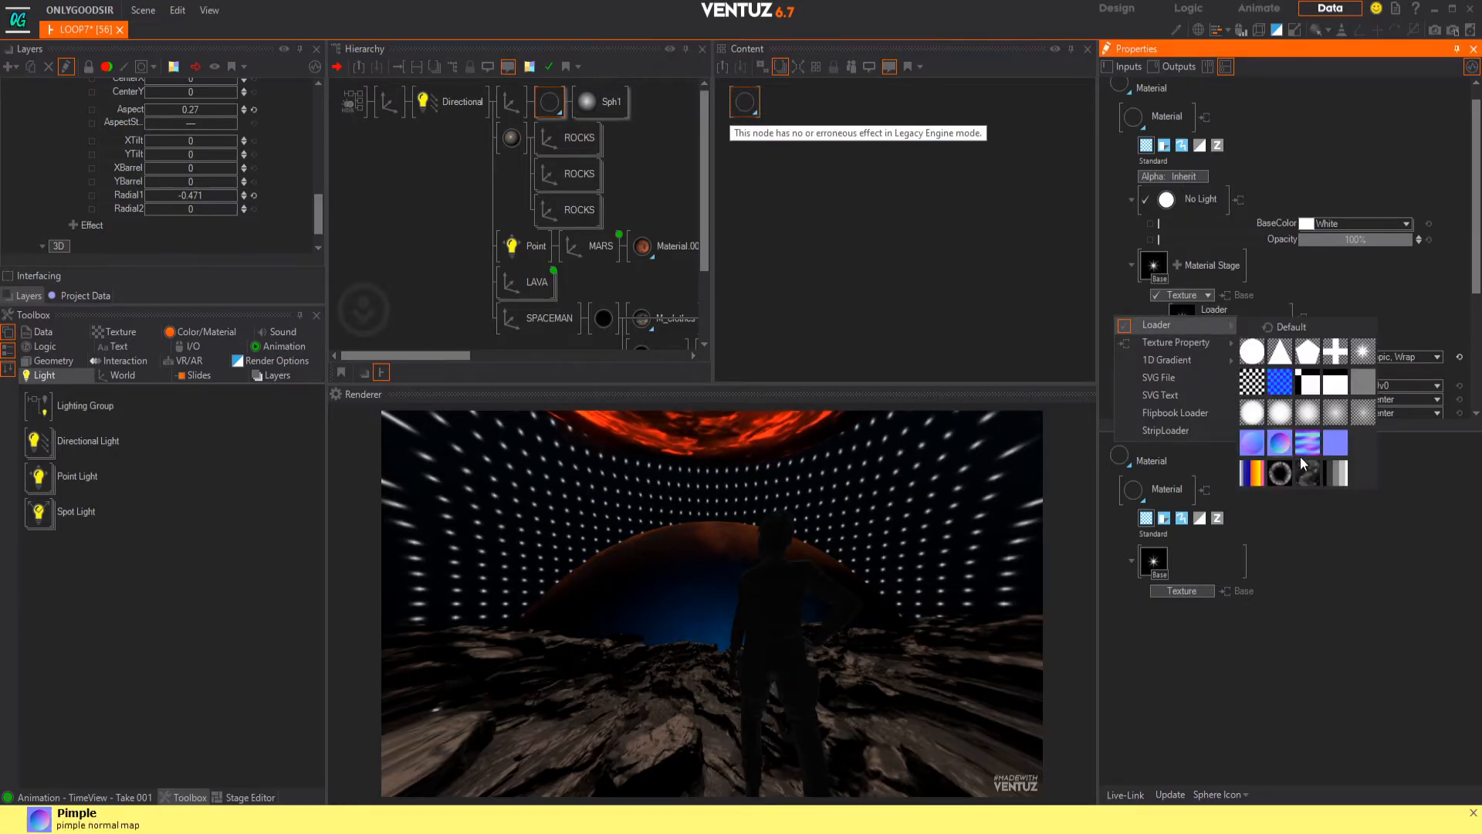
left_click(1309, 475)
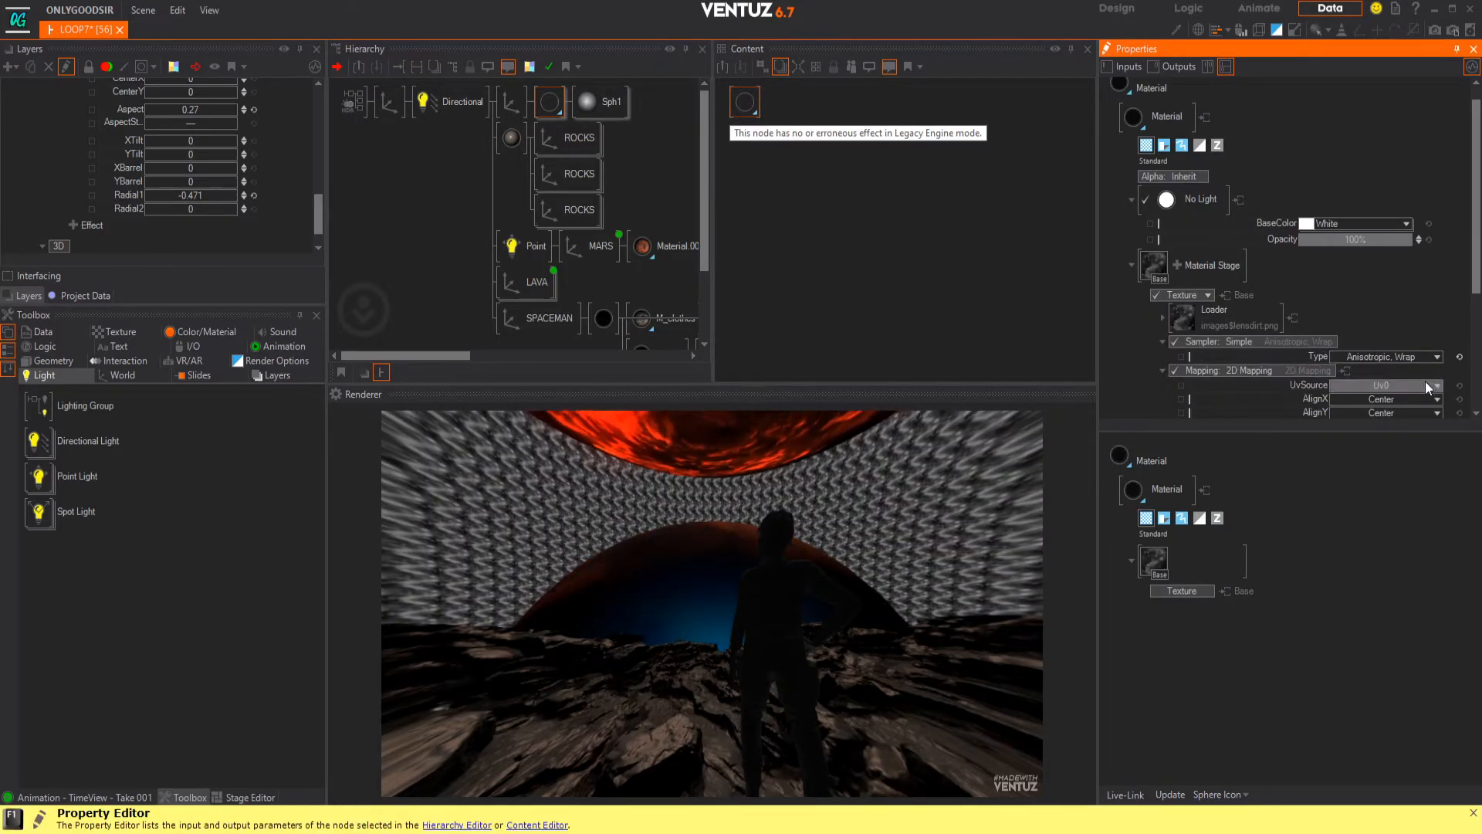
- Reset the texture's scaling values, and set ScalingX to 0.137 and ScalingFactorAll to 0.613
scroll(1402, 324, "down", 3)
left_click(1460, 340)
left_click(1460, 312)
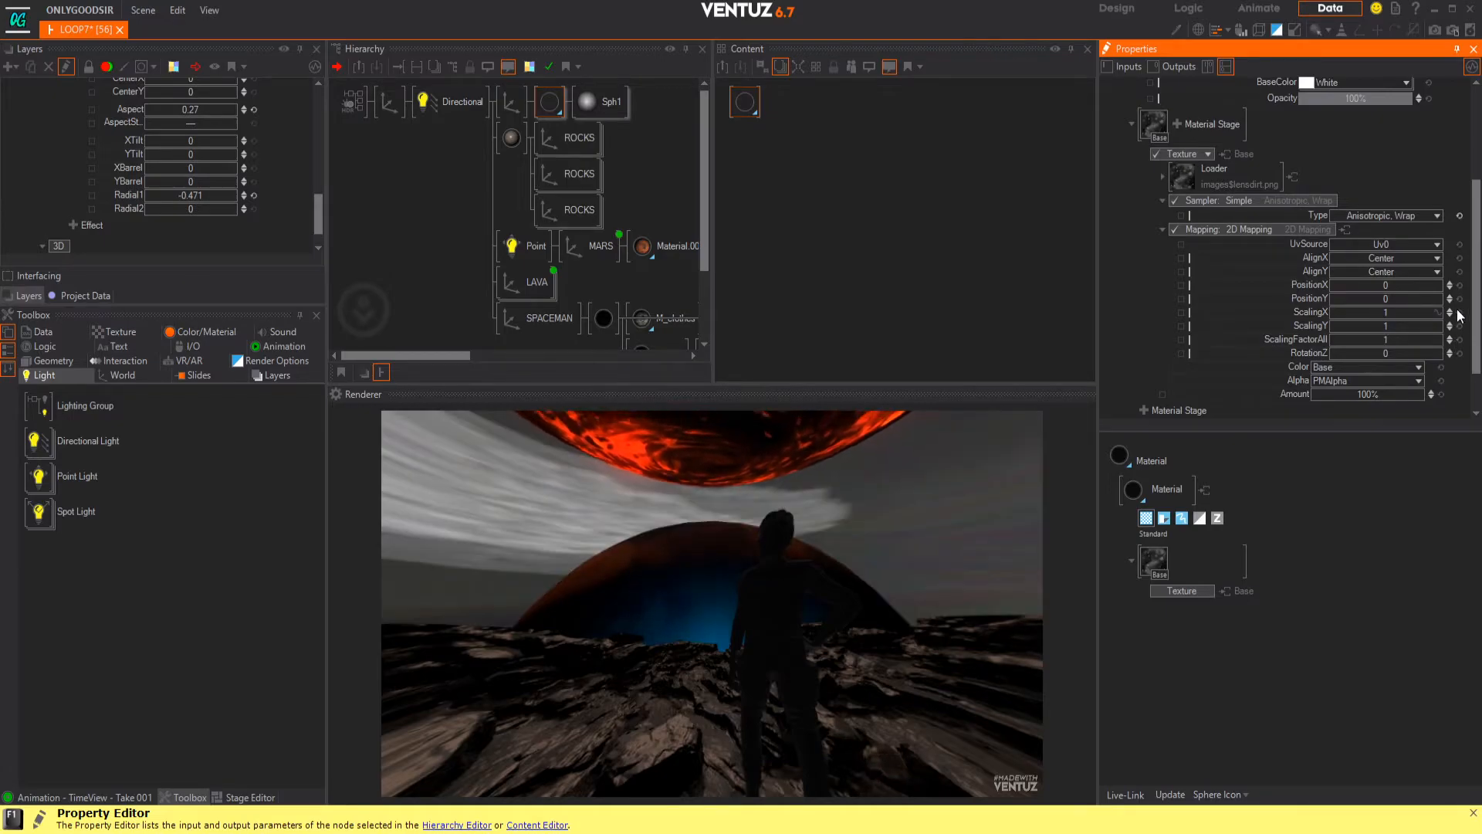
left_click_drag(1404, 340, 1329, 316)
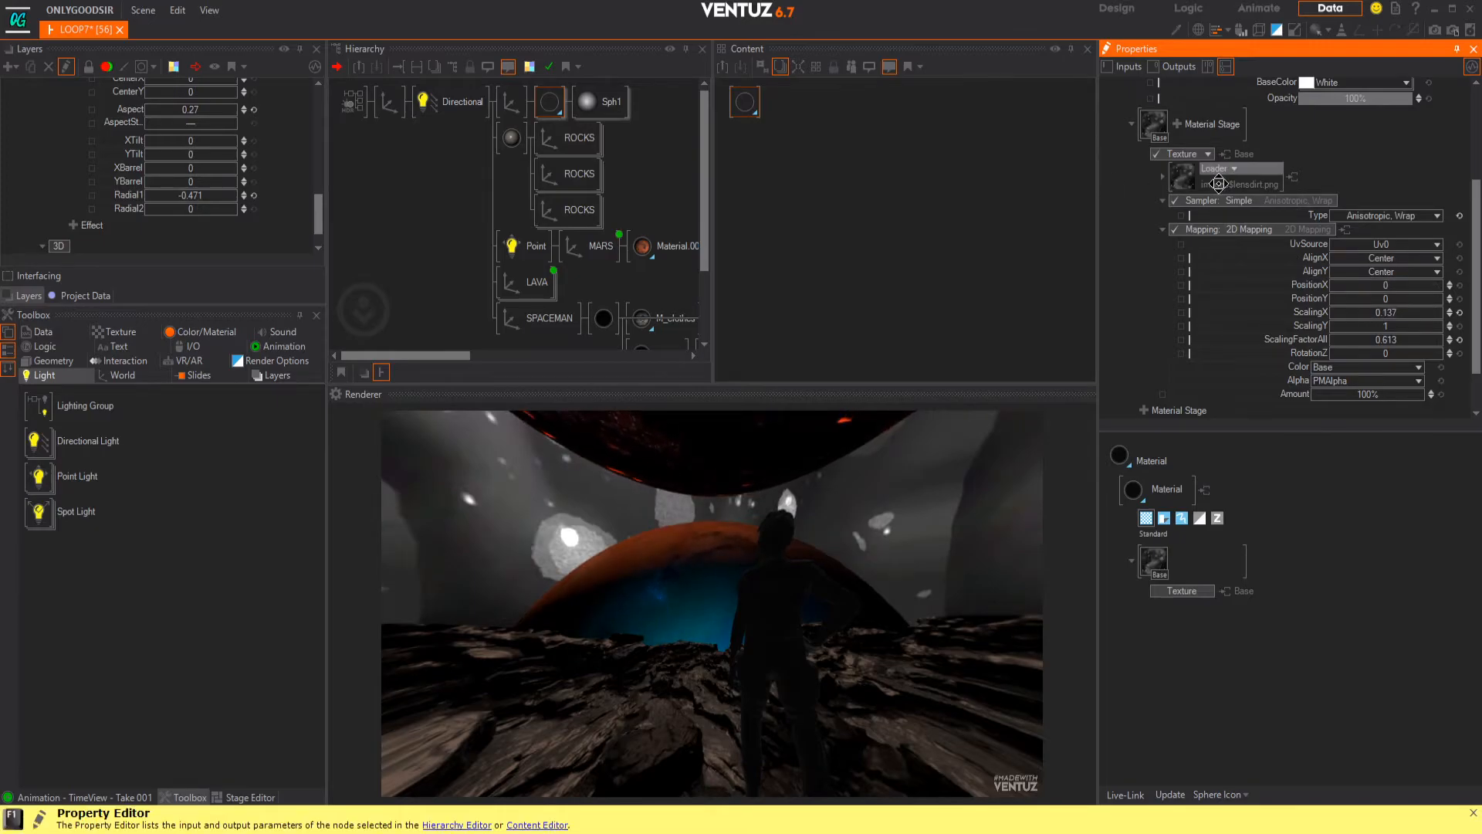
- Try a dark grey 43, 43, 43 base colour on the sphere material and brighten it to 226, 226, 226
scroll(1359, 164, "up", 2)
left_click(1402, 161)
left_click_drag(1364, 202, 1291, 232)
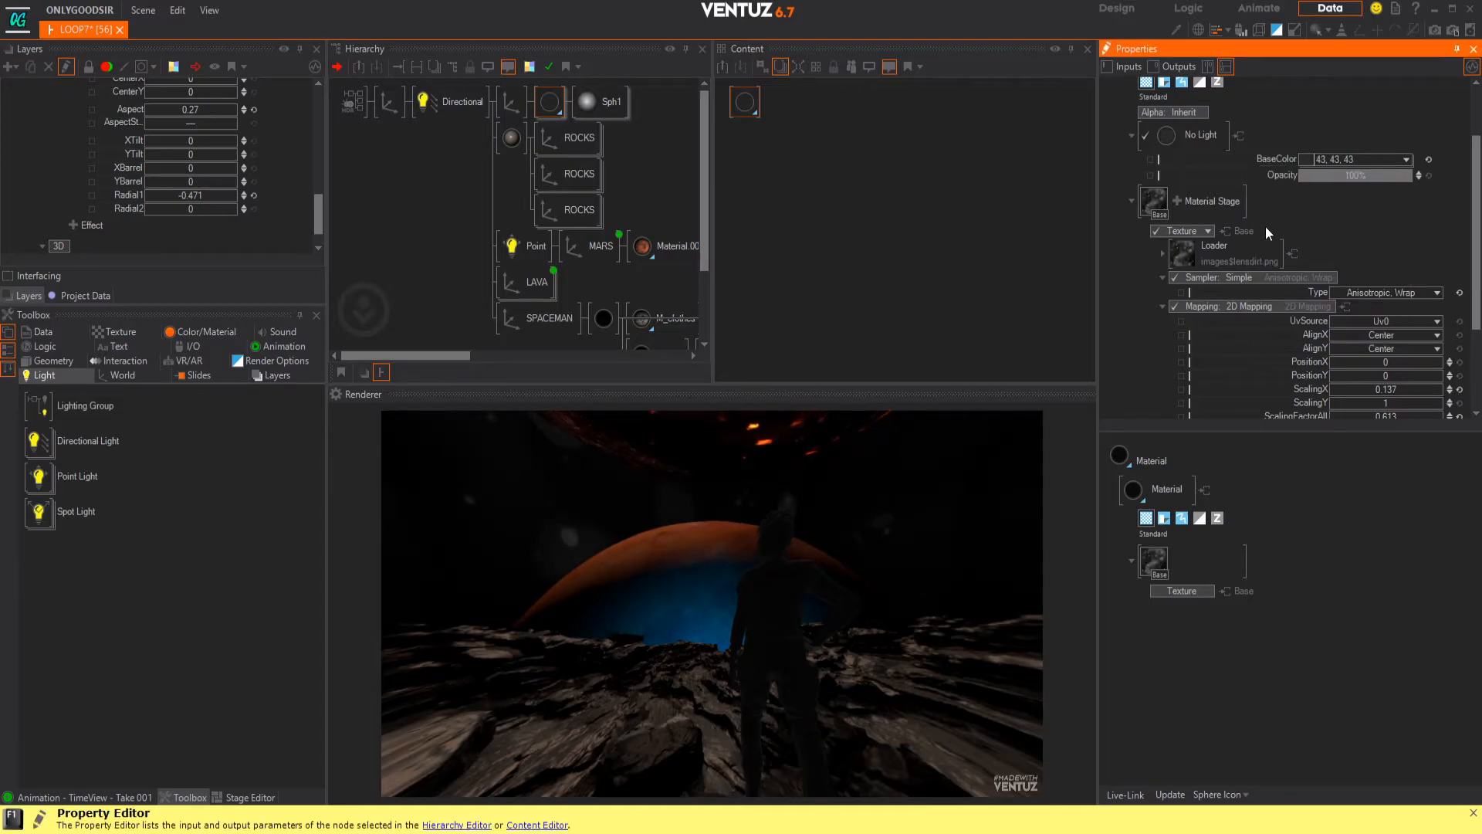
left_click(1406, 159)
left_click(1355, 233)
left_click_drag(1355, 234, 1244, 183)
left_click(551, 102)
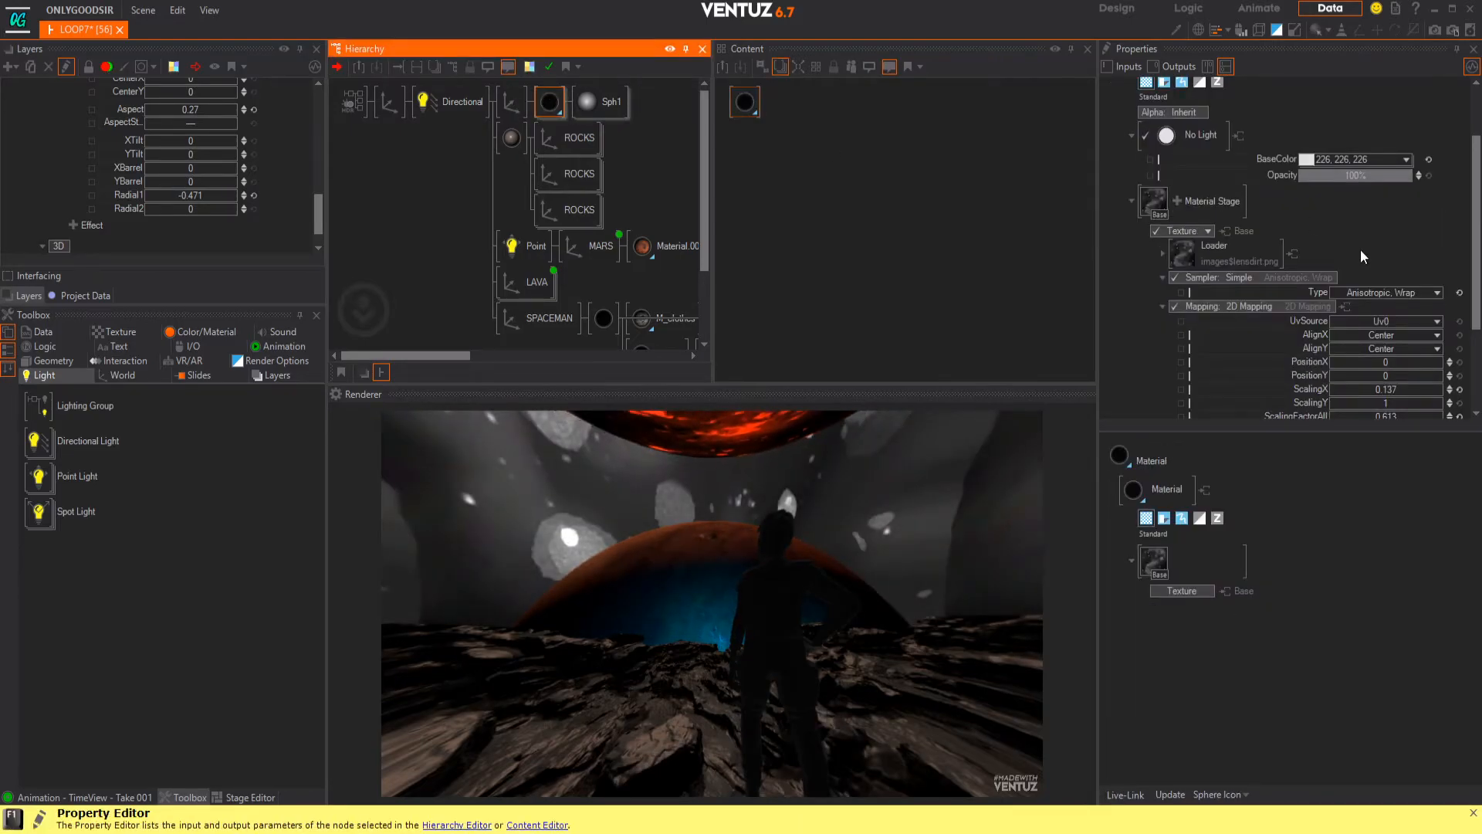
- Load the alphaglow_halfsharp.png preset as the sphere material's texture image
left_click(1257, 279)
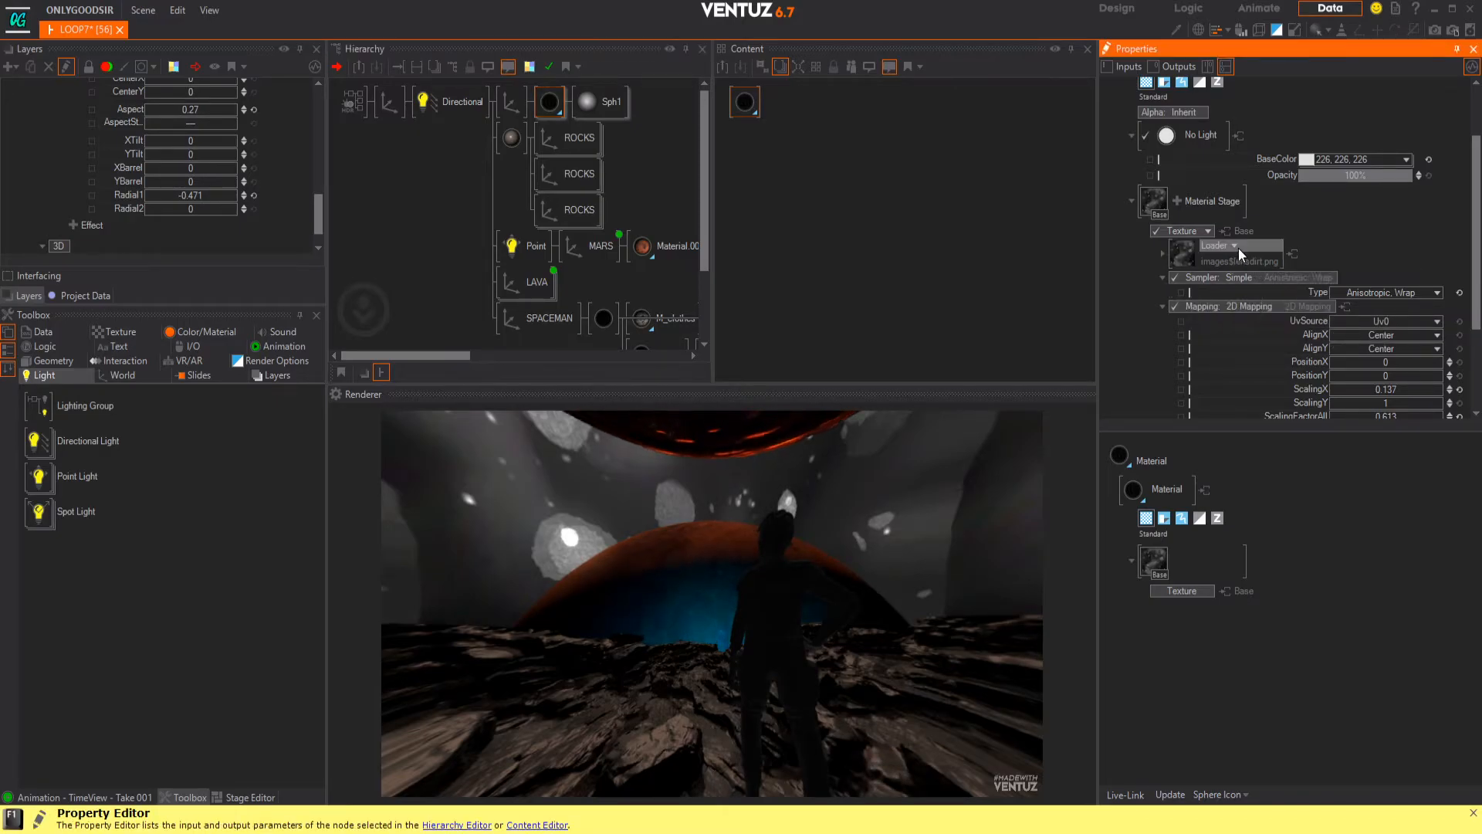
left_click(1239, 248)
mouse_move(1211, 268)
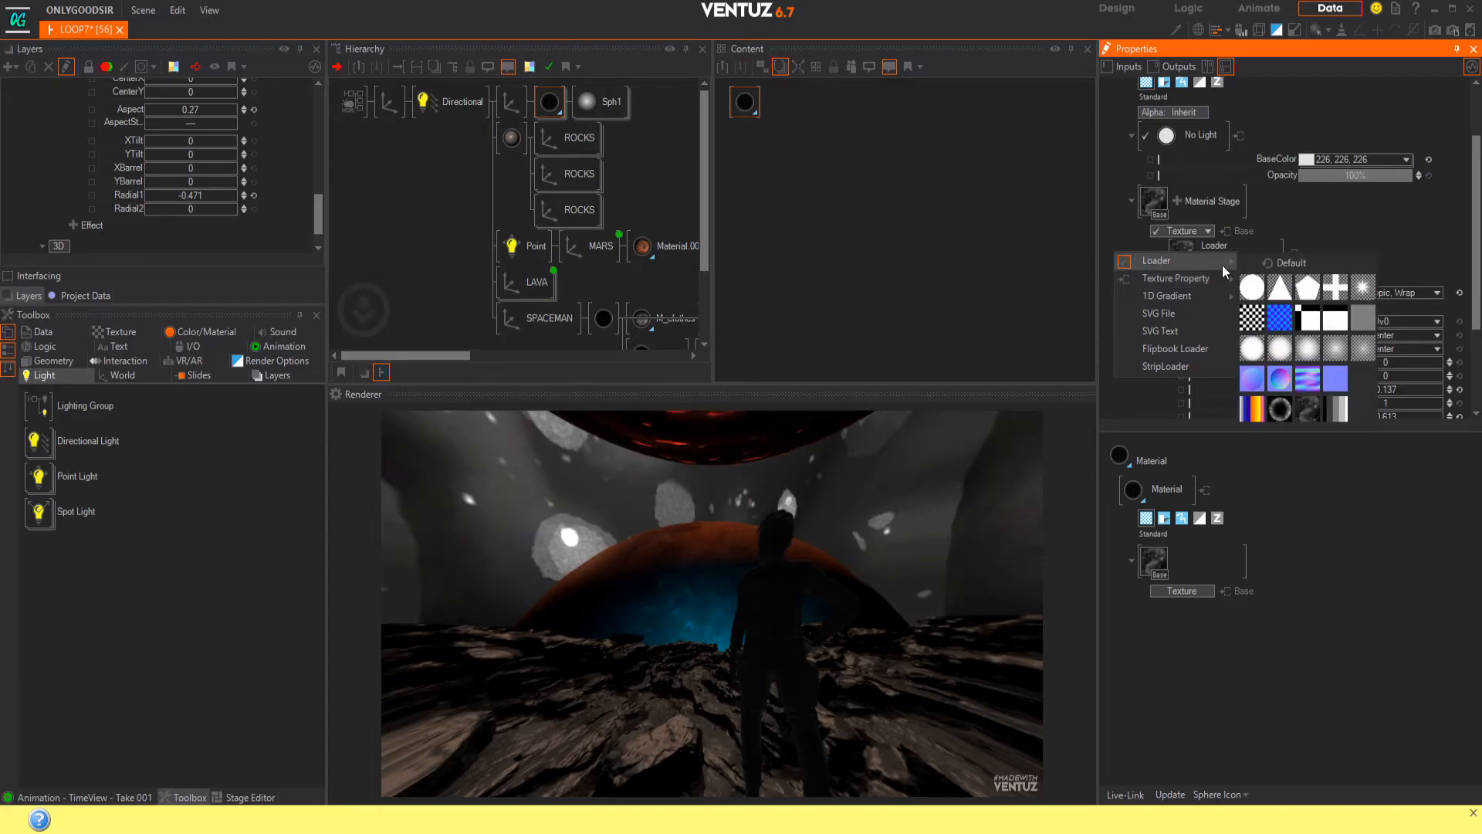
left_click(1363, 345)
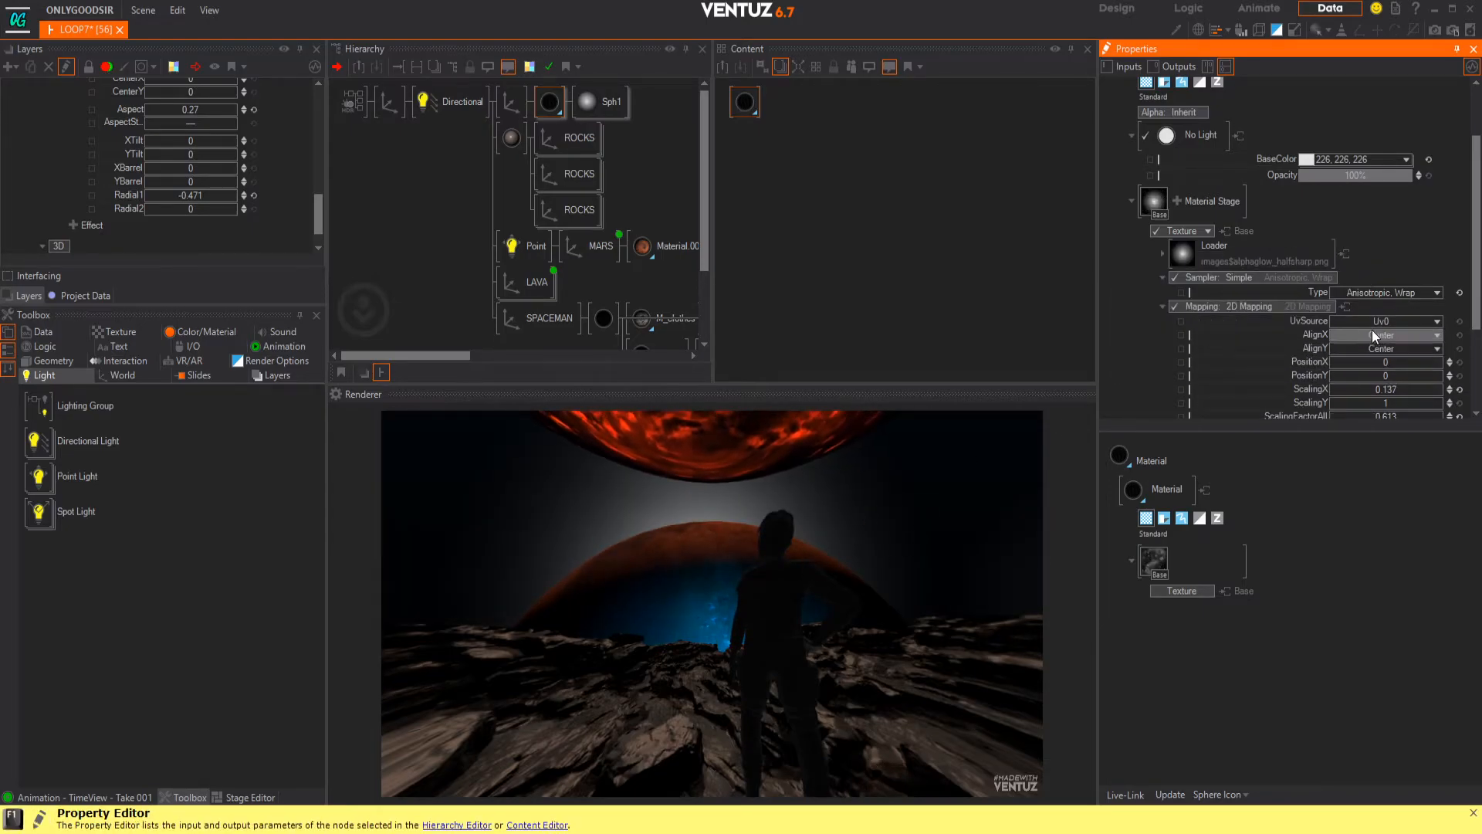
- Set the glow texture's ScalingFactorAll to 0.617, PositionX to 0.088 and PositionY to -0.028, and the sphere's base colour to 204, 0, 0
scroll(1390, 363, "down", 1)
left_click_drag(1396, 391, 1397, 389)
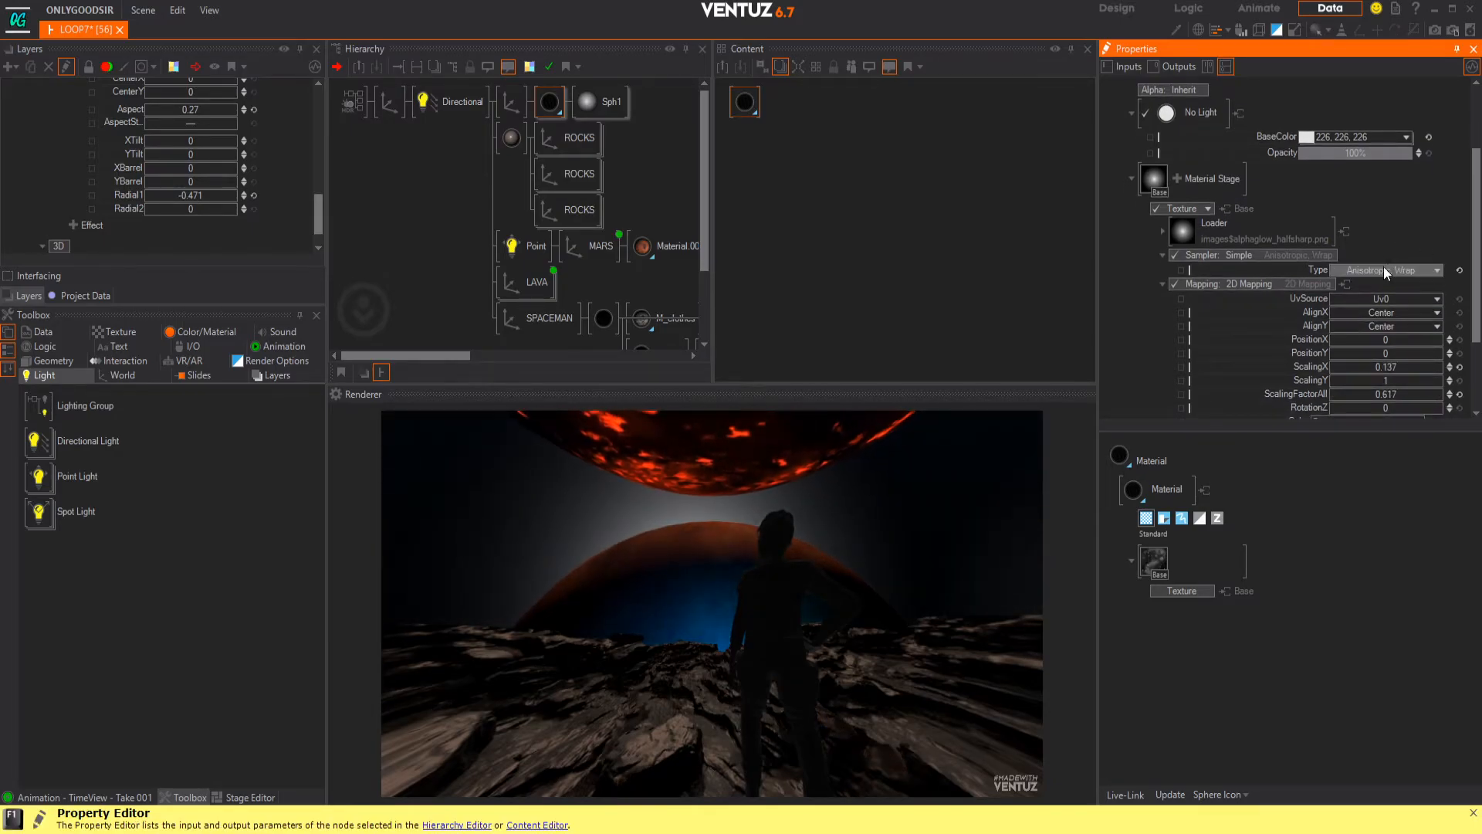
left_click_drag(1384, 339, 1379, 354)
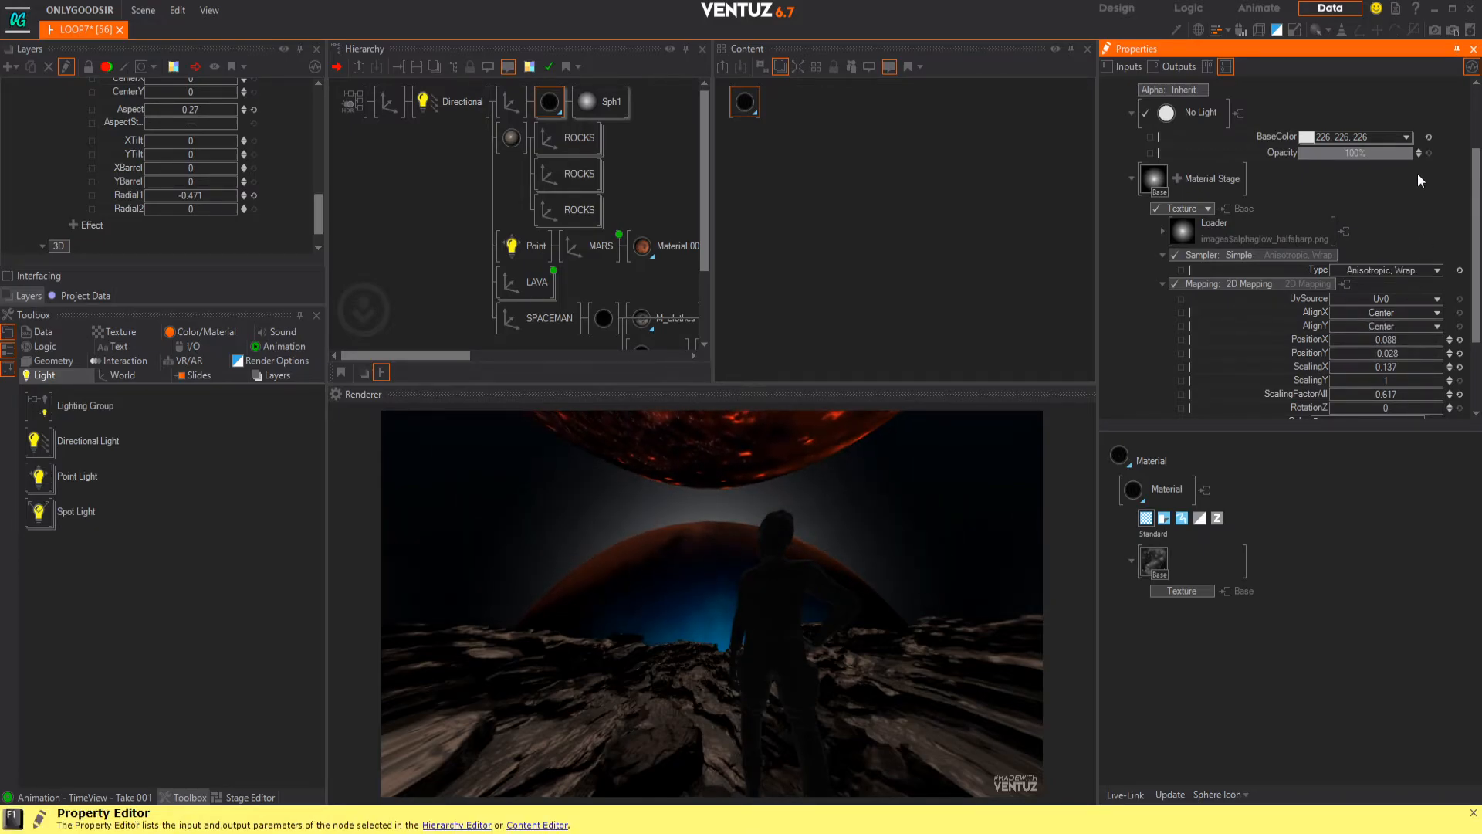
left_click(1405, 138)
left_click_drag(1367, 180, 1415, 181)
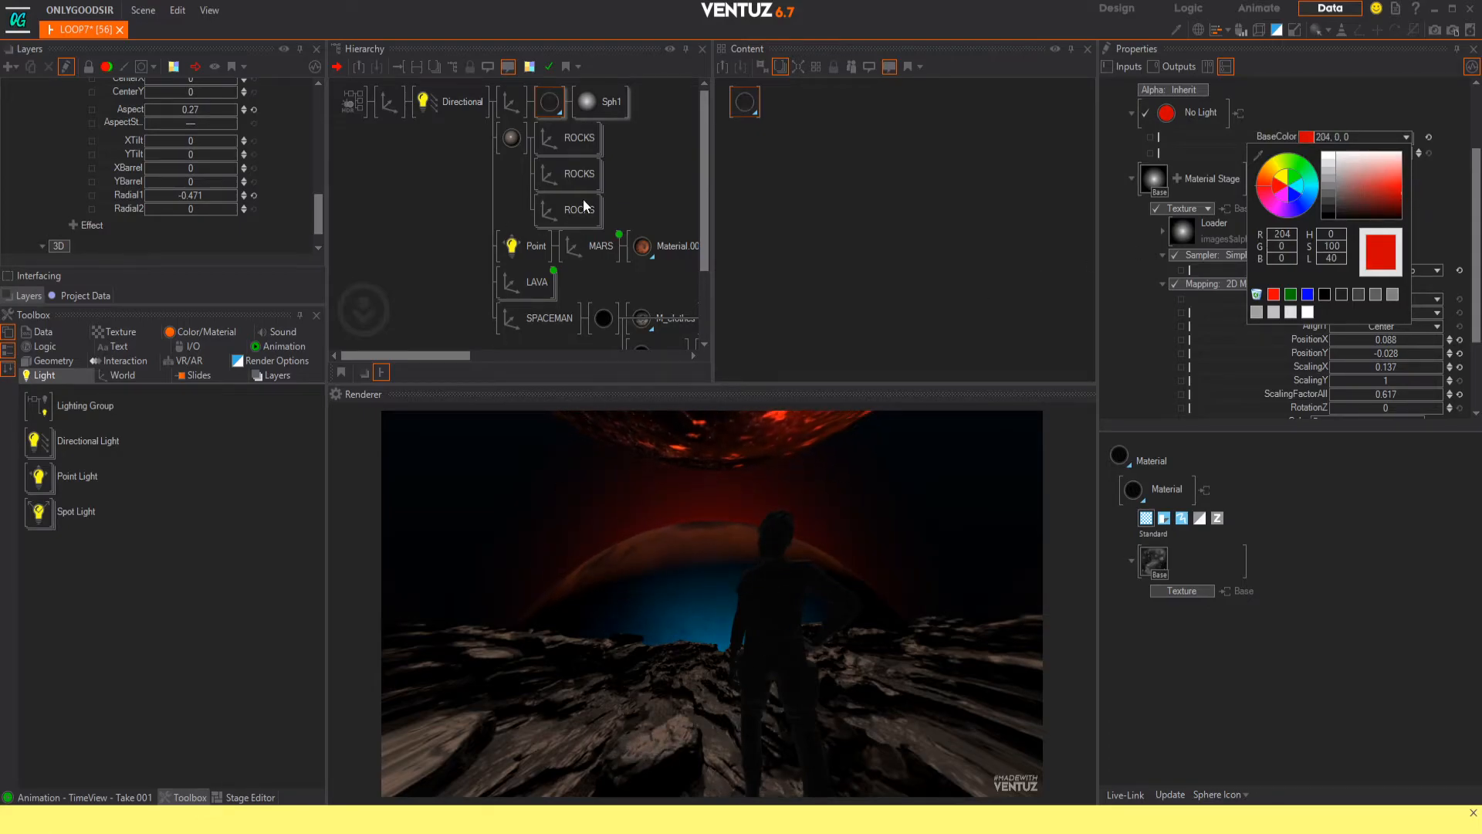
- Add a Blue Rim Lighting stage to the material under the SPACEMAN axis
left_click(541, 311)
middle_click_drag(601, 313, 574, 276)
left_click(580, 284)
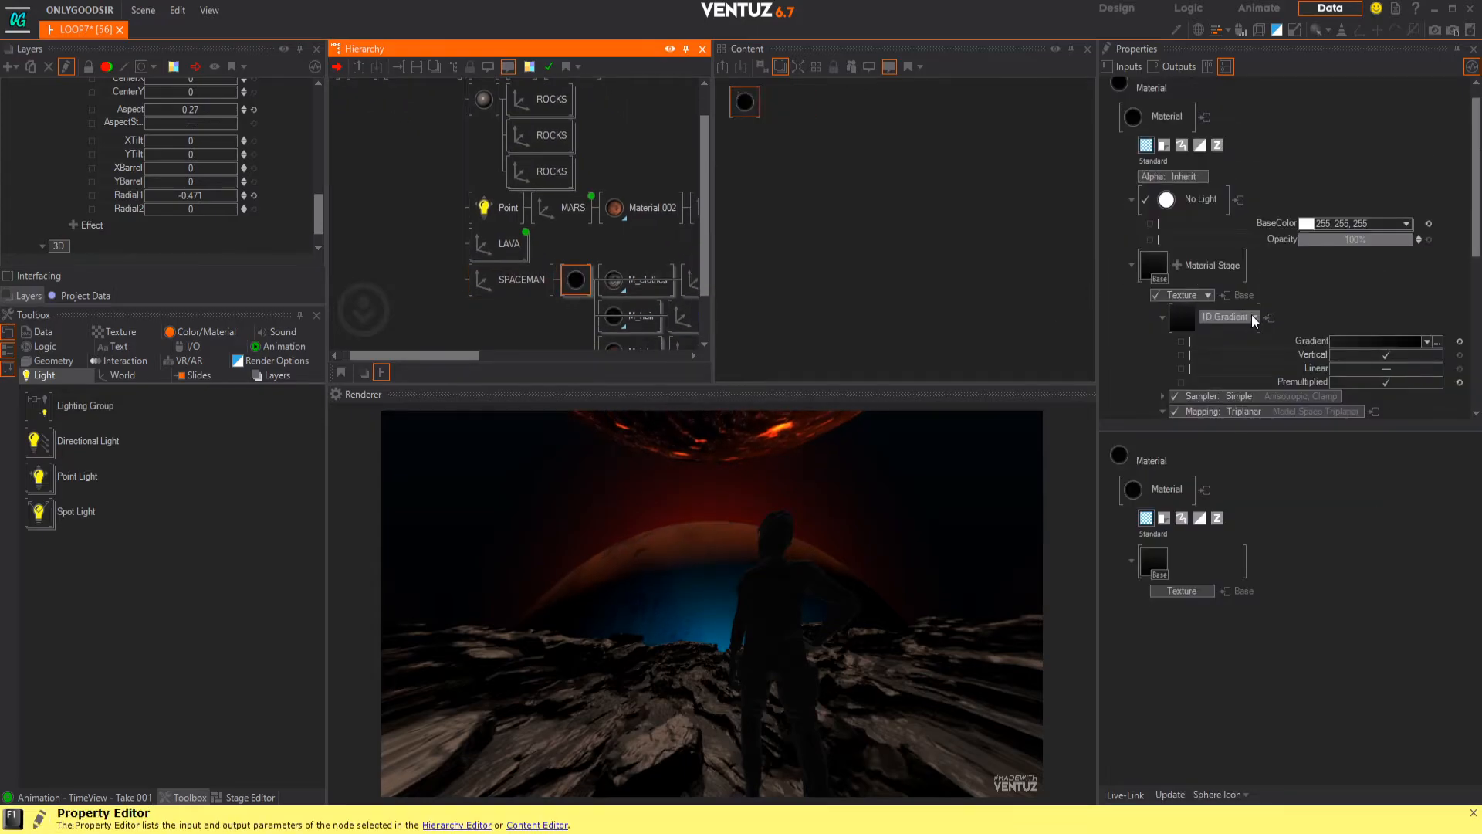
left_click(1161, 316)
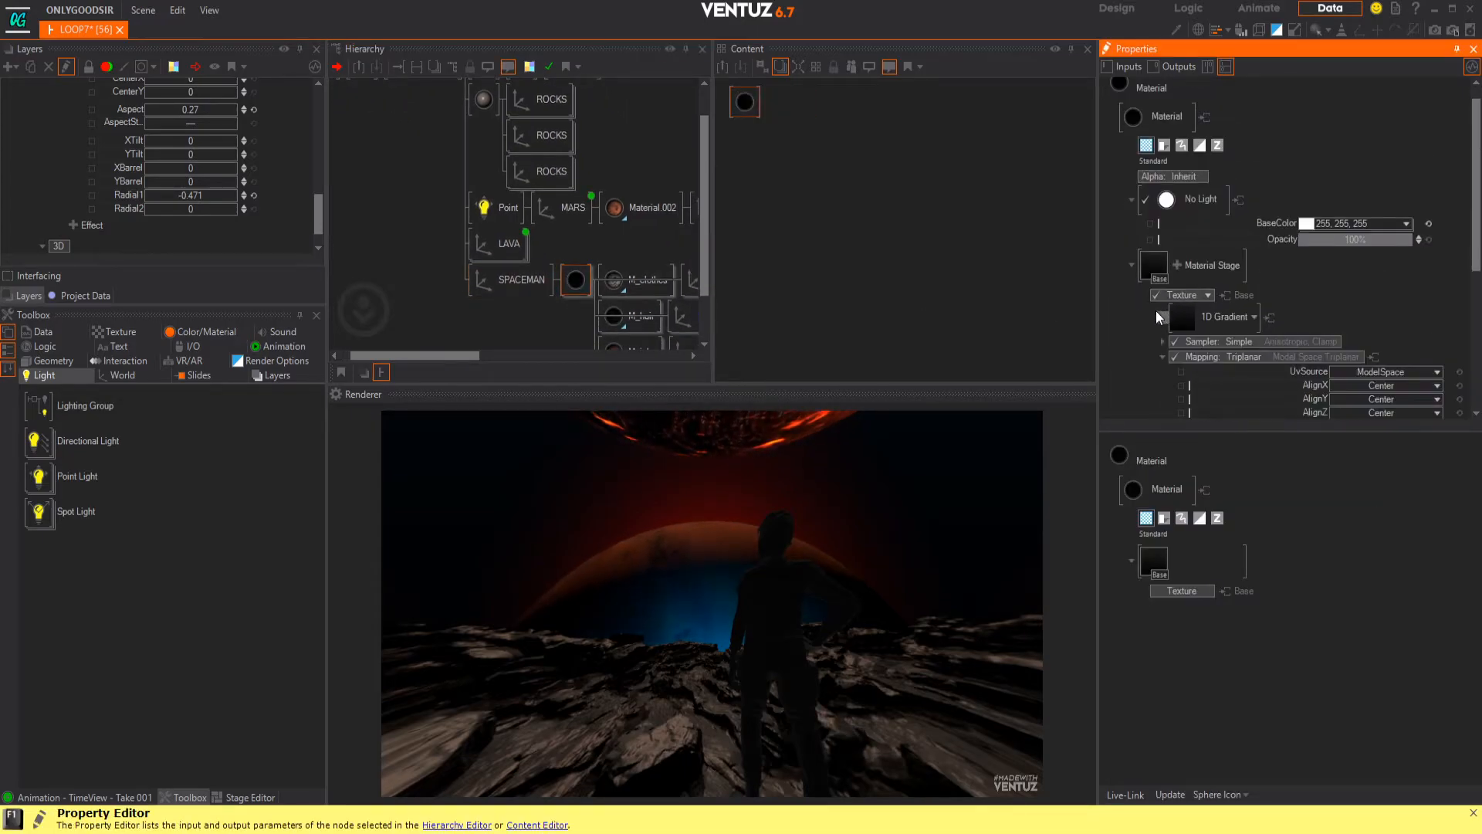
left_click(1181, 263)
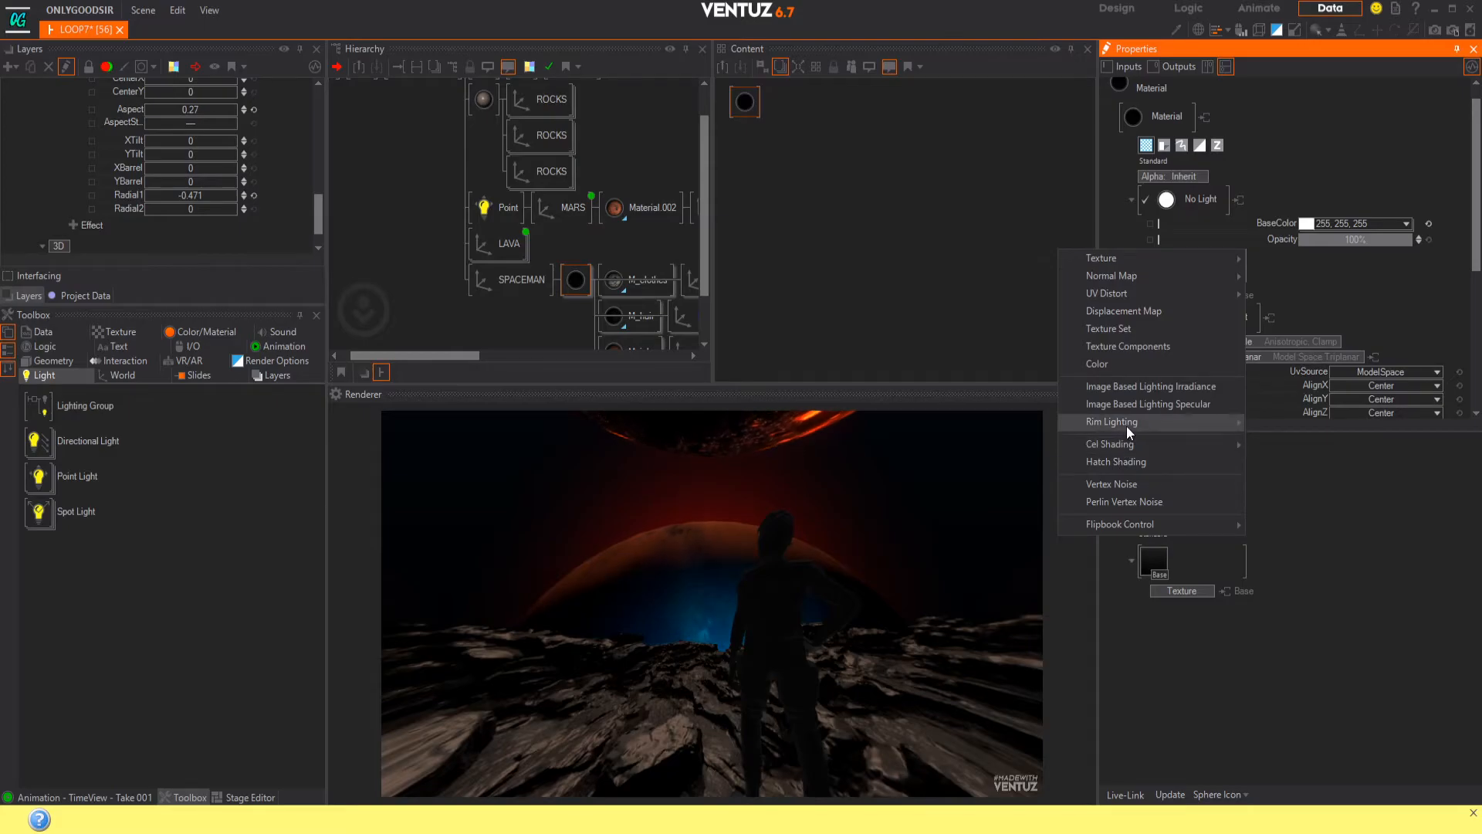
mouse_move(1180, 423)
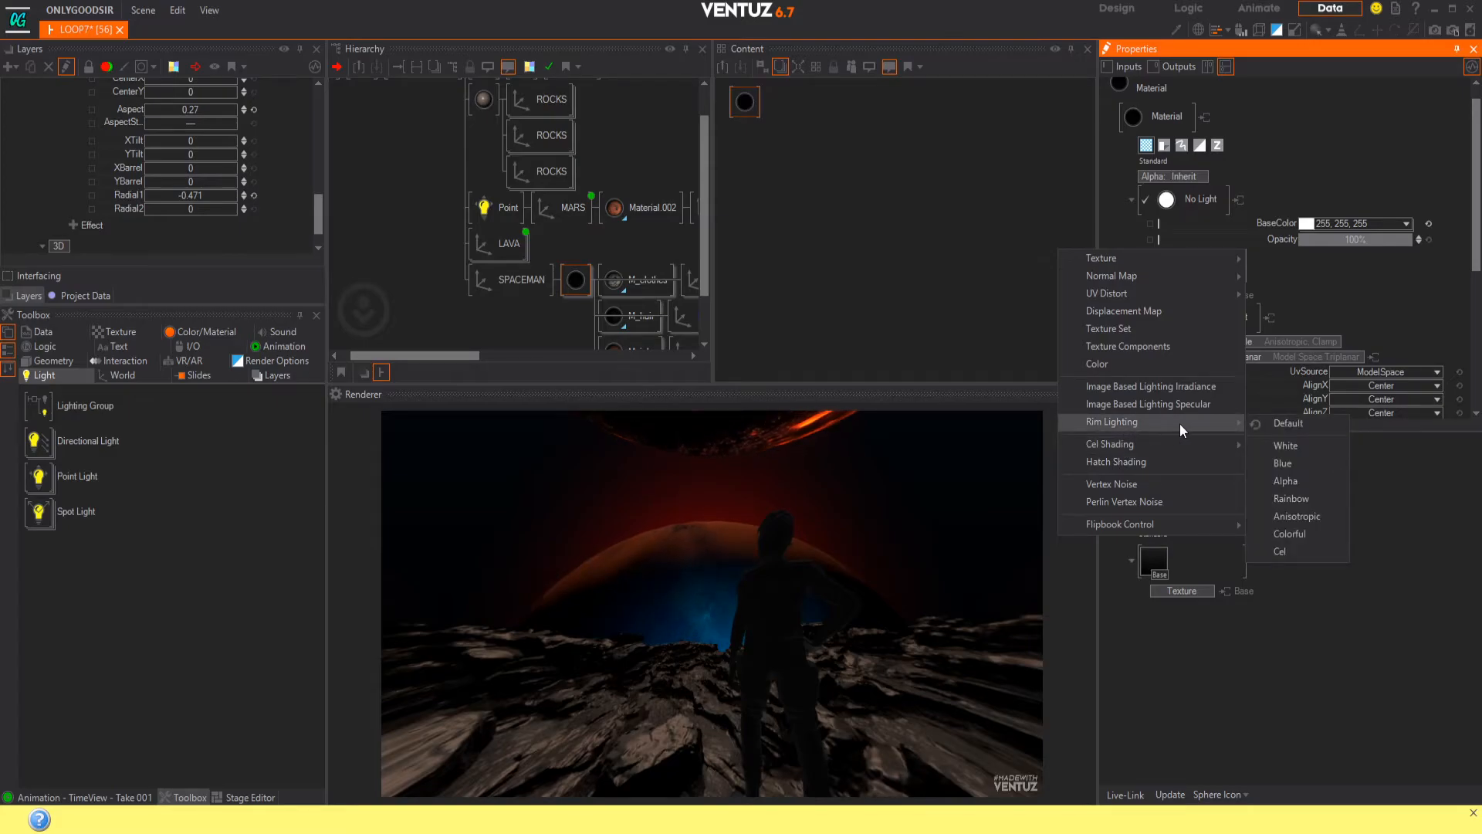
left_click(1294, 461)
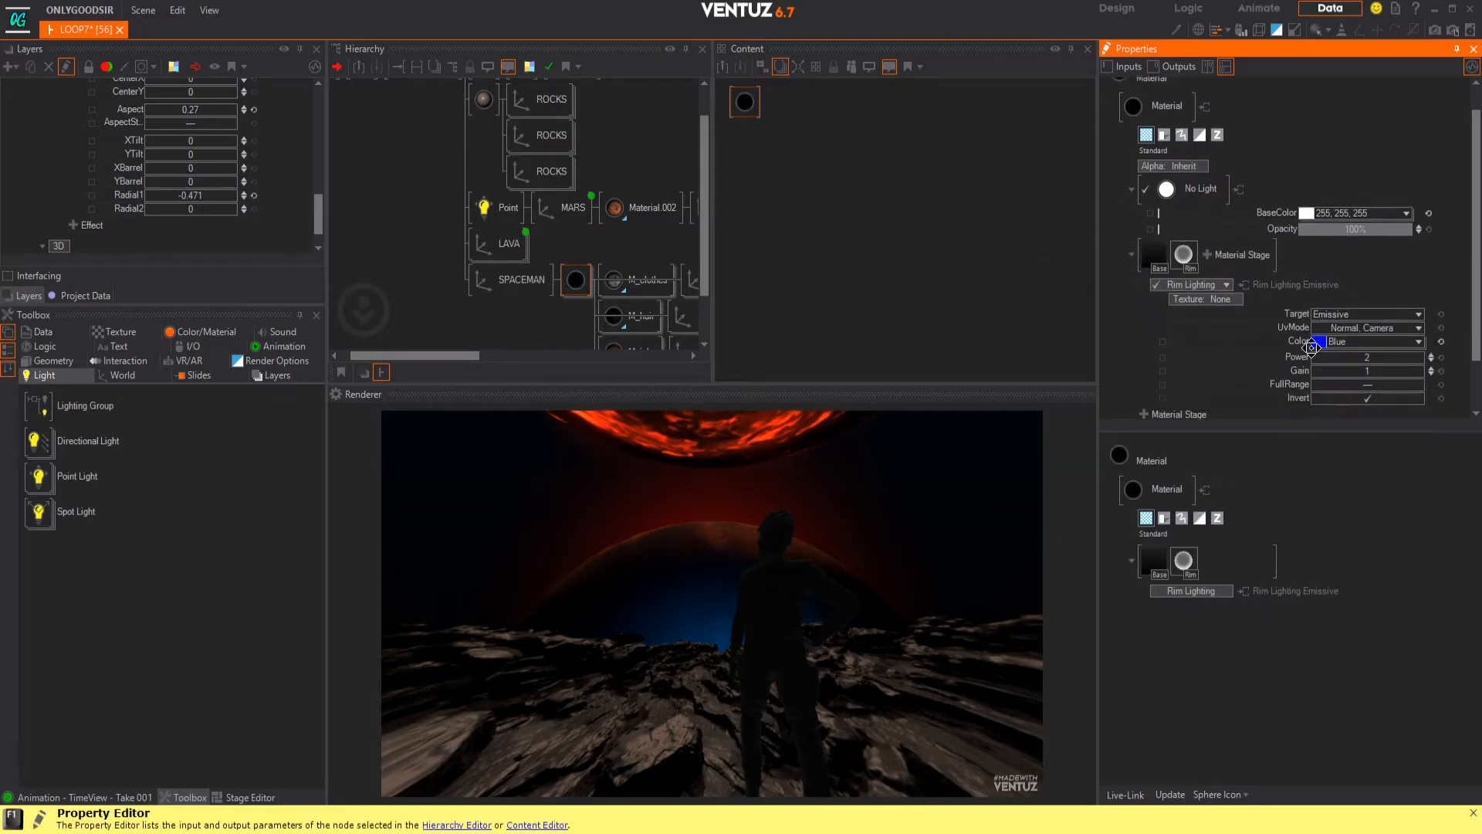
- Set the spaceman's rim lighting Target to Base, Power to 2 and Gain to 13.6, and enable FullRange
scroll(1308, 322, "down", 1)
mouse_move(1367, 334)
left_mouse_down()
mouse_move(1407, 333)
mouse_move(1326, 333)
mouse_move(1365, 333)
mouse_move(1313, 320)
mouse_move(1372, 321)
left_mouse_up()
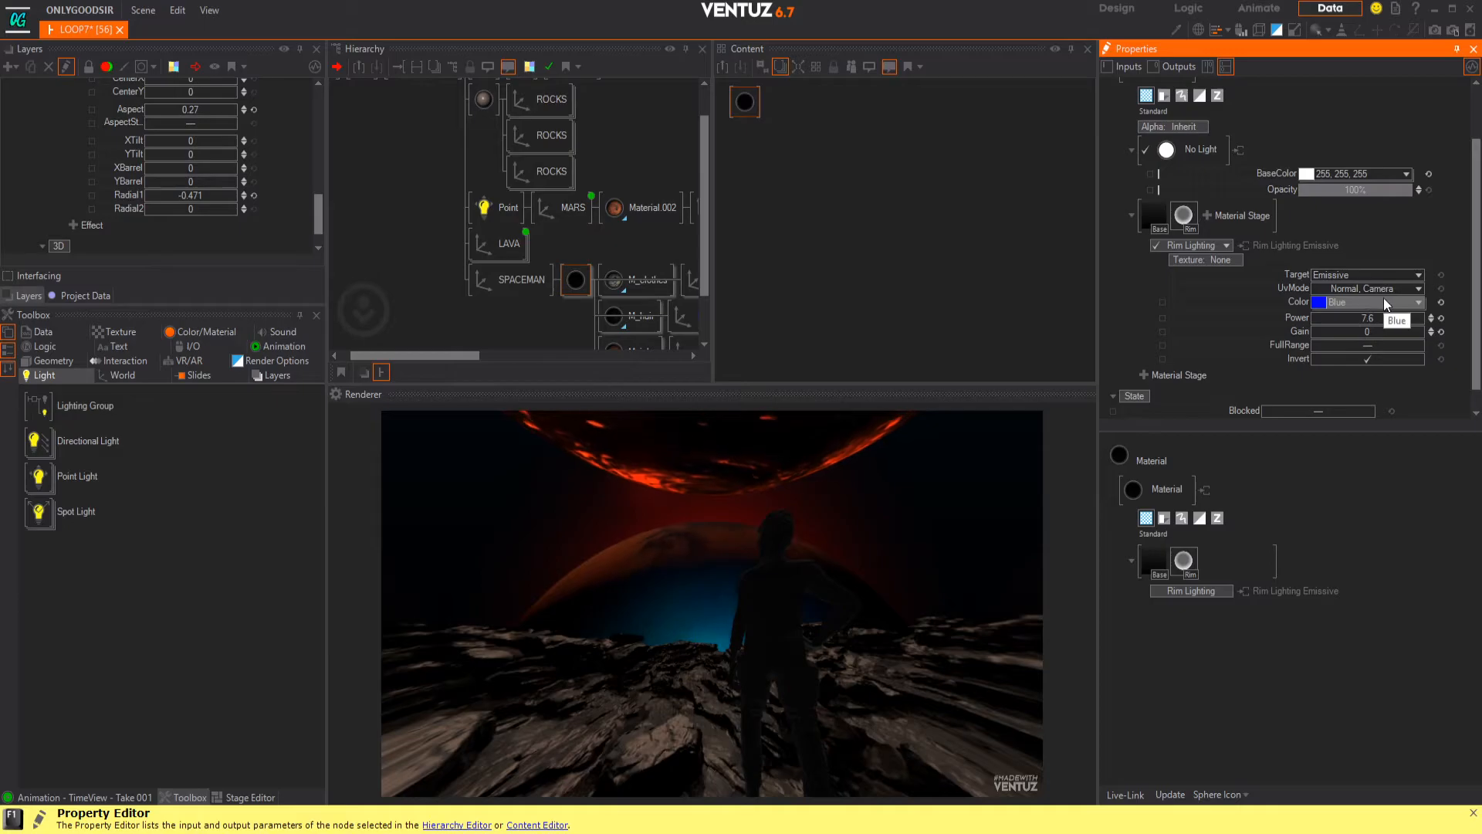
left_click(1392, 275)
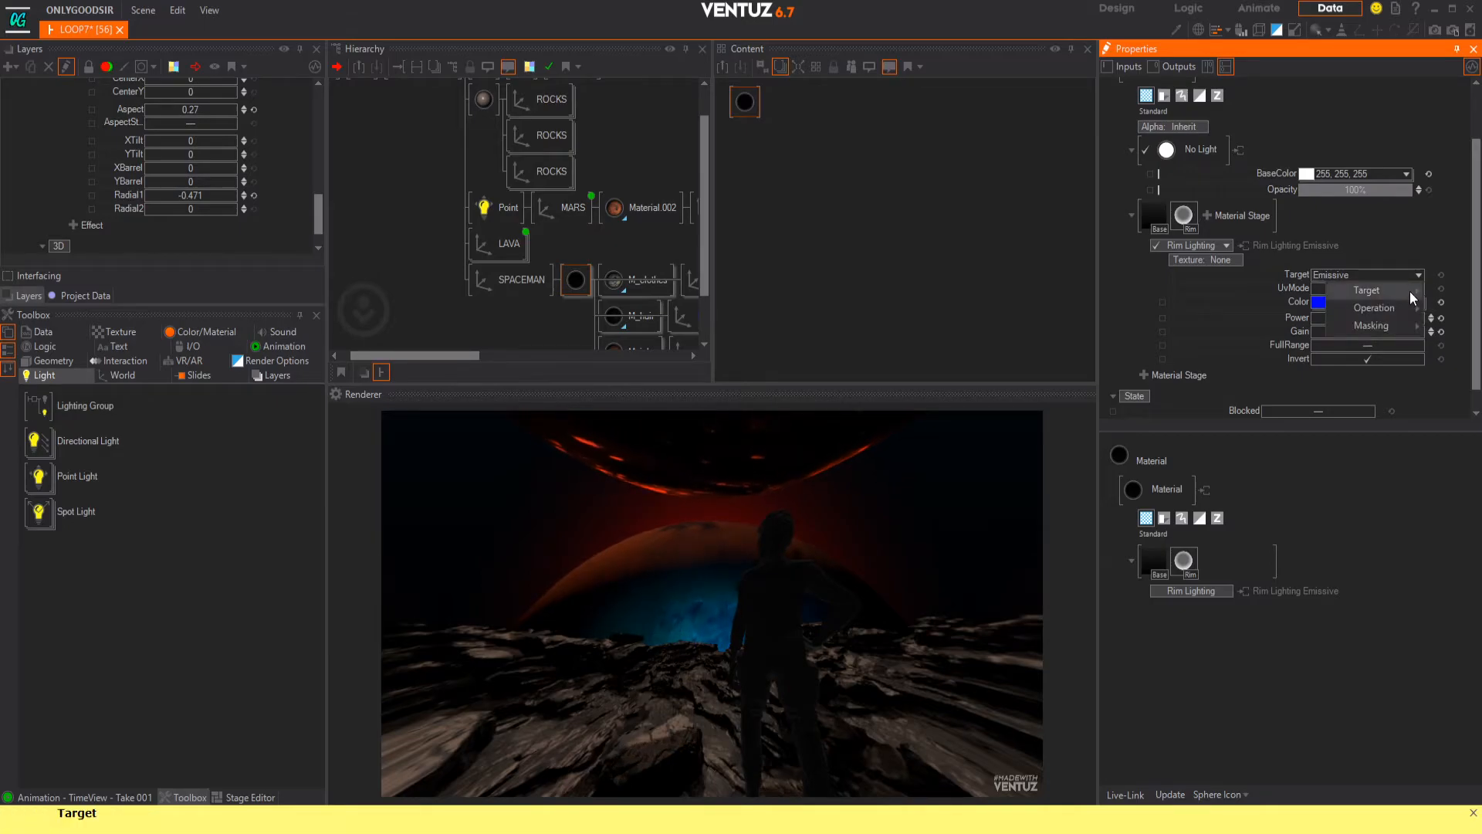
mouse_move(1406, 290)
left_click(1257, 308)
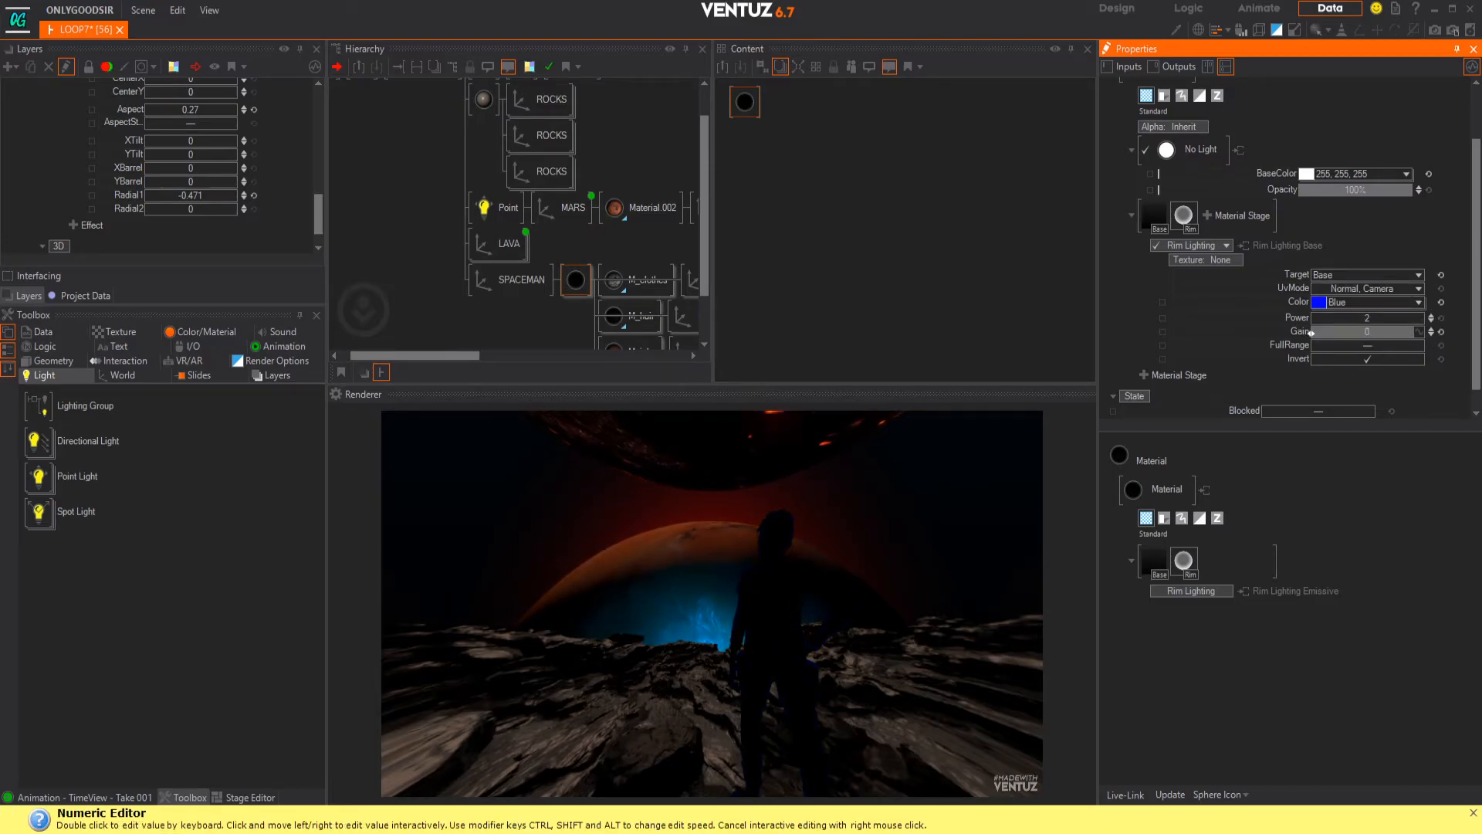
left_click_drag(1412, 327, 1416, 328)
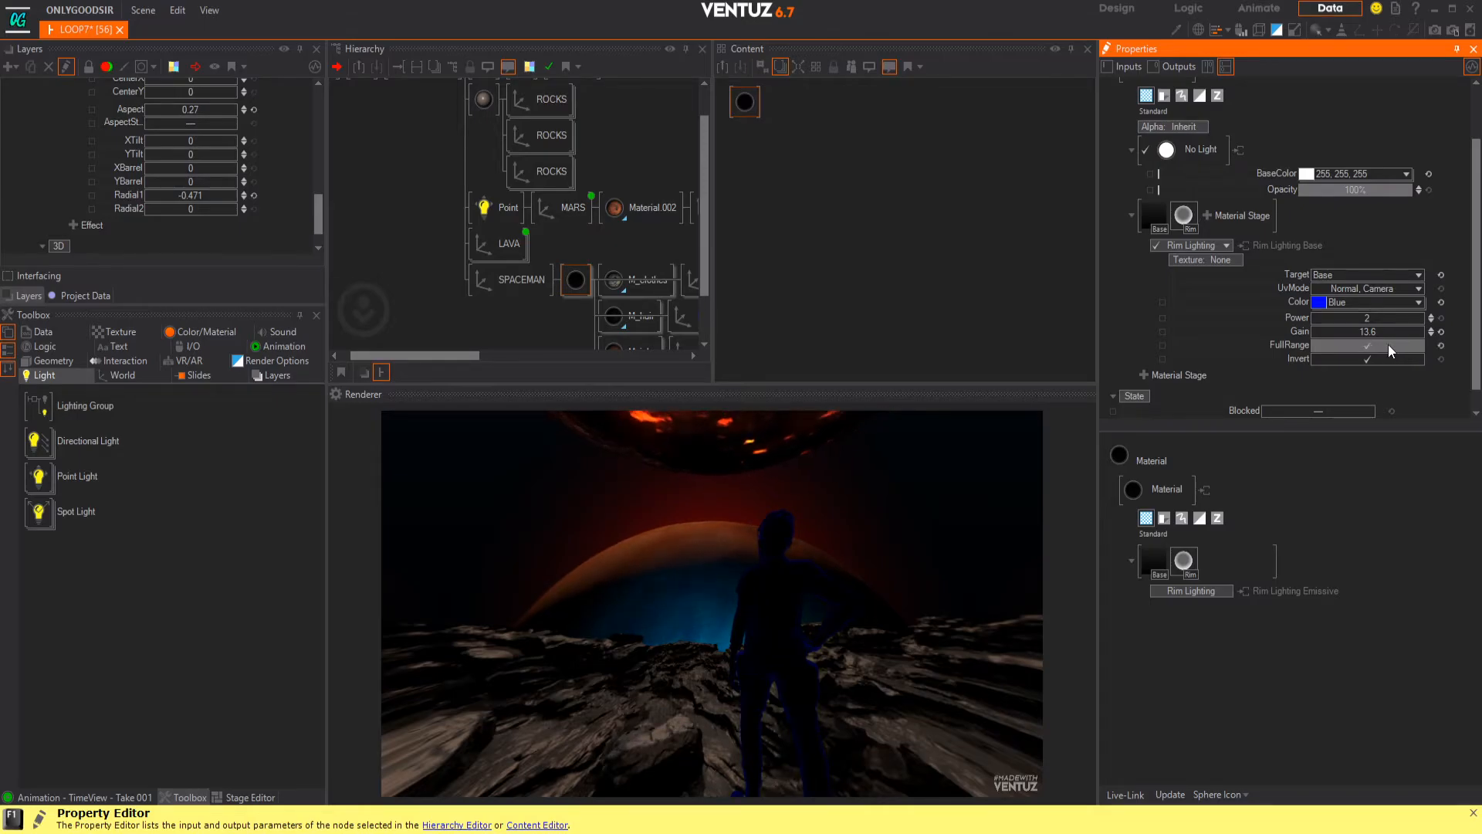
- Change the spaceman's rim lighting colour to a pale orange of 254, 195, 158
left_click(1418, 302)
left_click(1368, 340)
left_click_drag(1368, 340, 1276, 357)
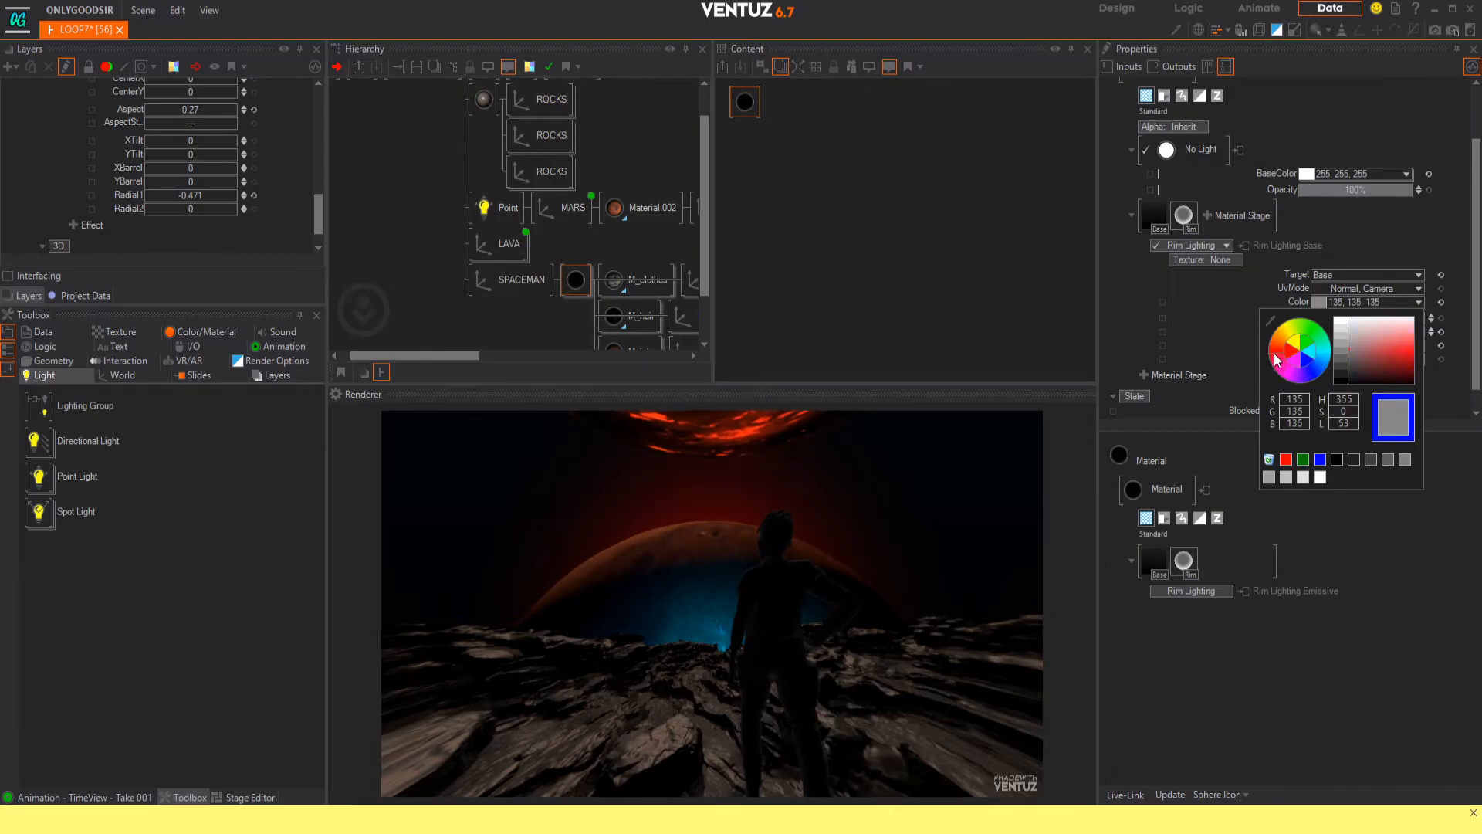
left_click_drag(1402, 352, 1419, 338)
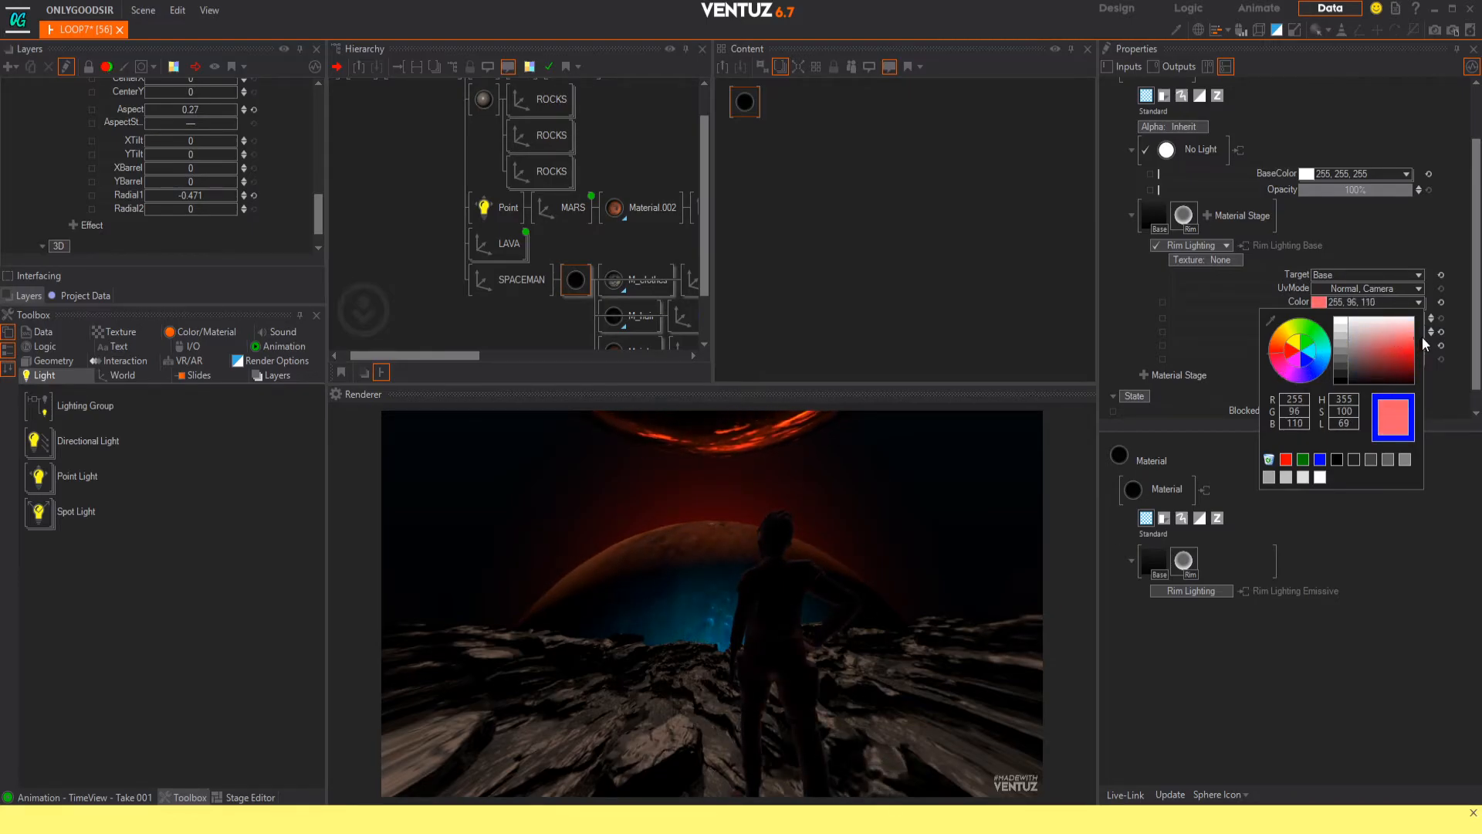
mouse_move(1281, 352)
left_mouse_down()
mouse_move(1310, 380)
mouse_move(1332, 349)
mouse_move(1327, 373)
mouse_move(1275, 395)
mouse_move(1253, 359)
mouse_move(1293, 365)
mouse_move(1282, 342)
left_mouse_up()
left_click_drag(1382, 342, 1419, 329)
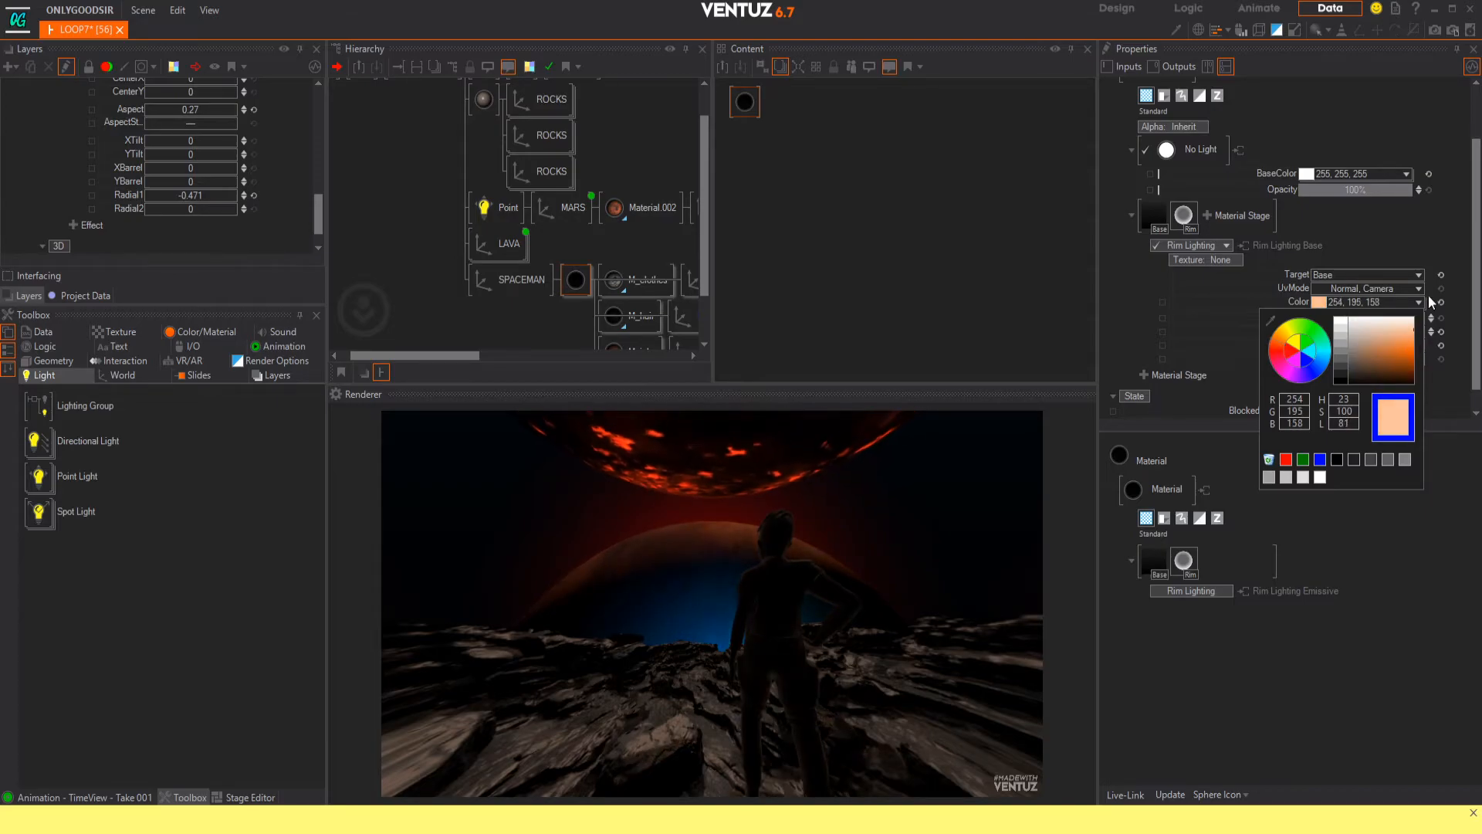
left_click(1353, 284)
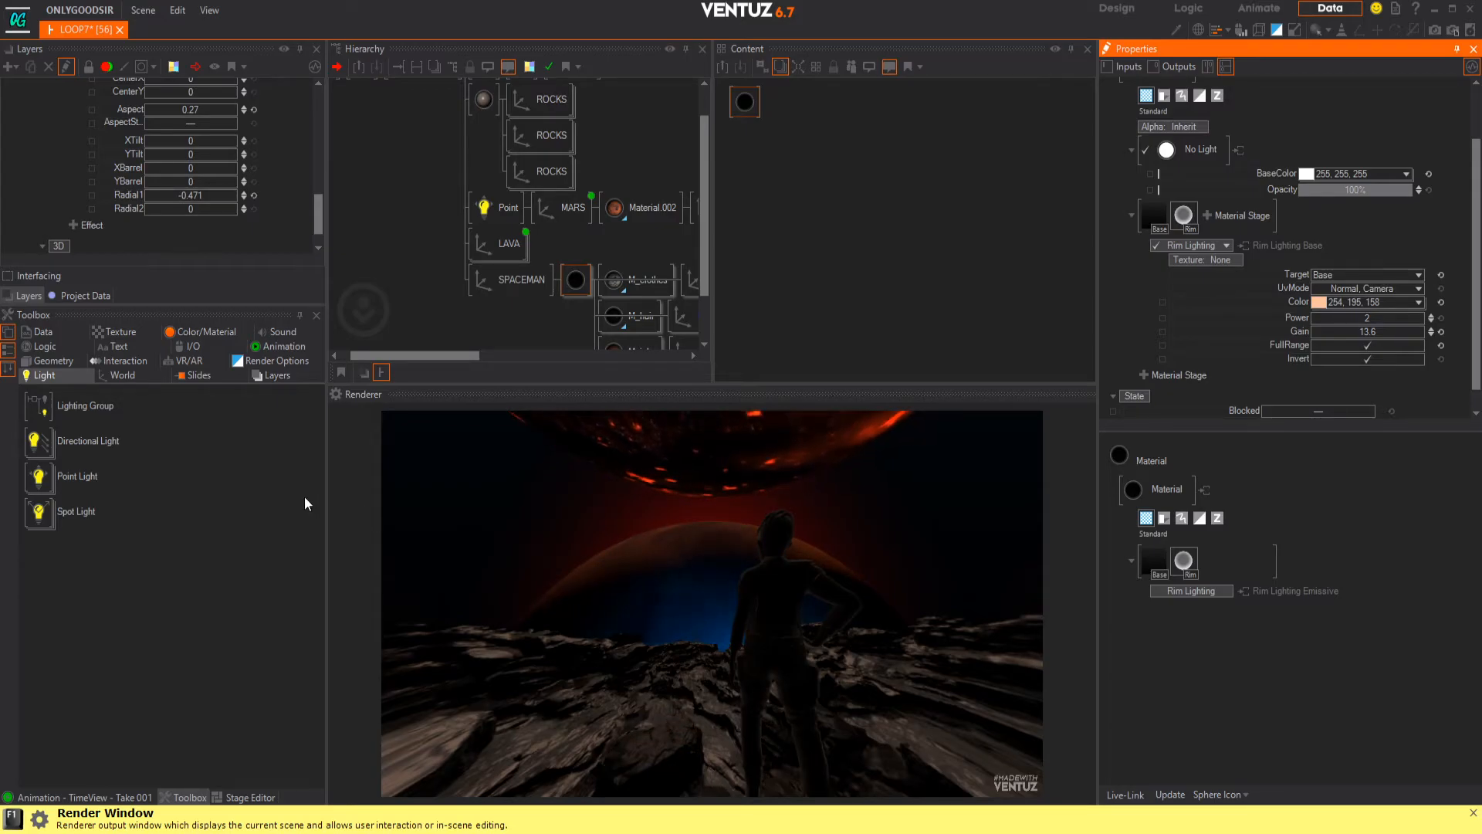
- Set the Z scaling of the axis before the Directional light to 1.96, and try a Z position shift before resetting it
left_click(517, 284)
scroll(424, 192, "up", 2)
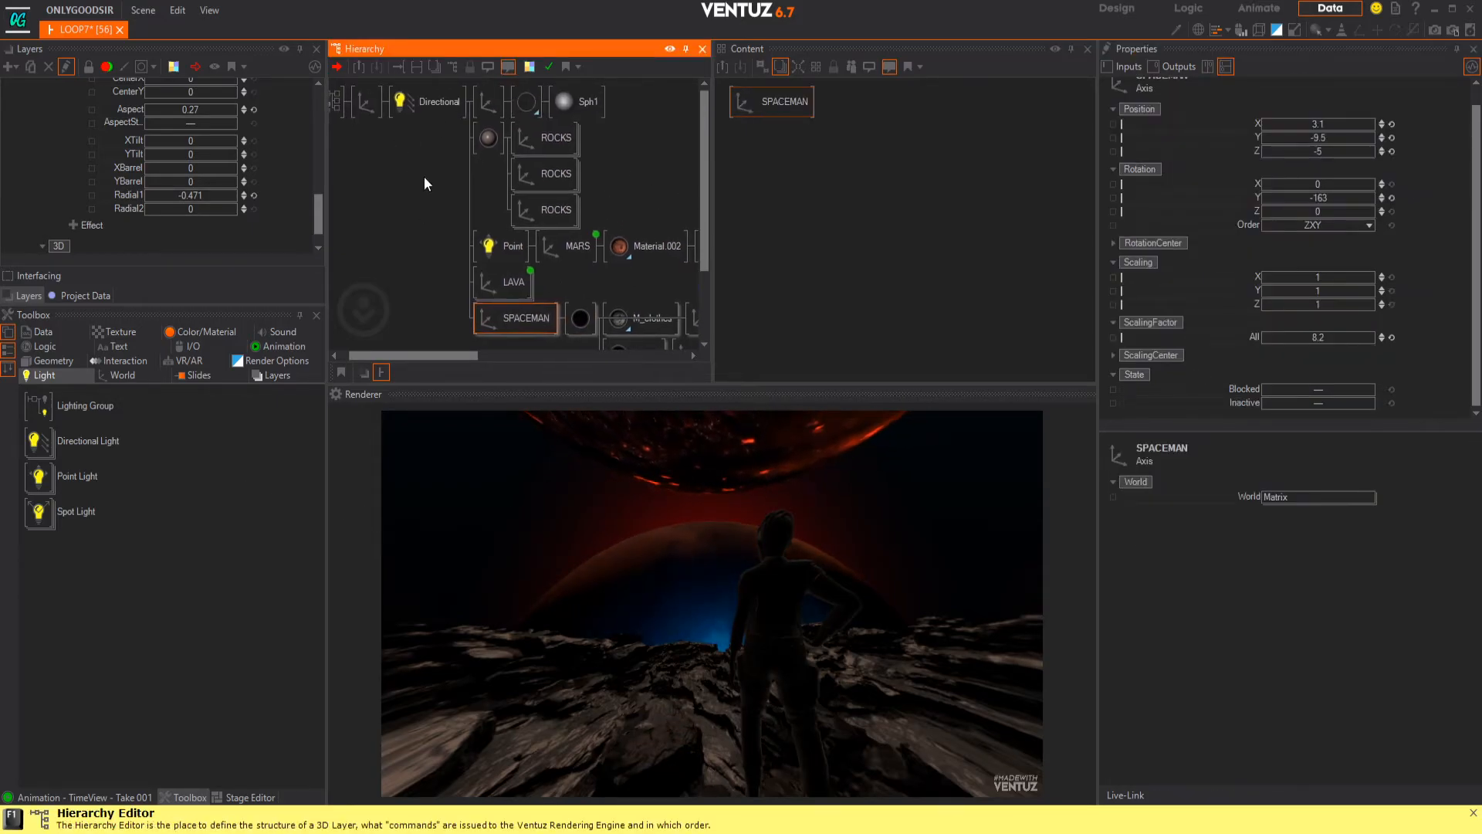
left_click(389, 97)
left_click_drag(1316, 304, 1336, 306)
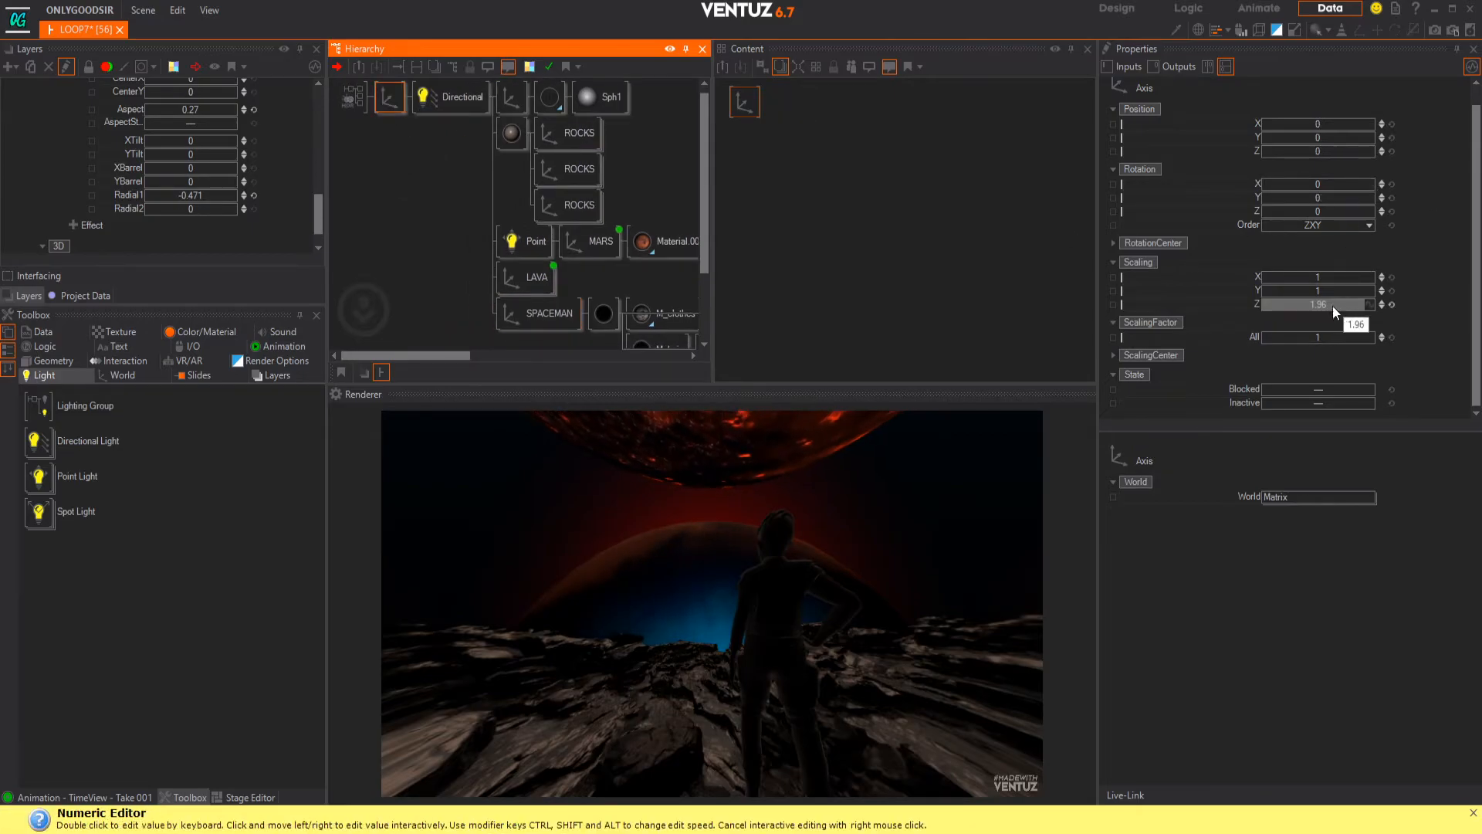
left_click_drag(1326, 151, 1360, 149)
left_click(1391, 151)
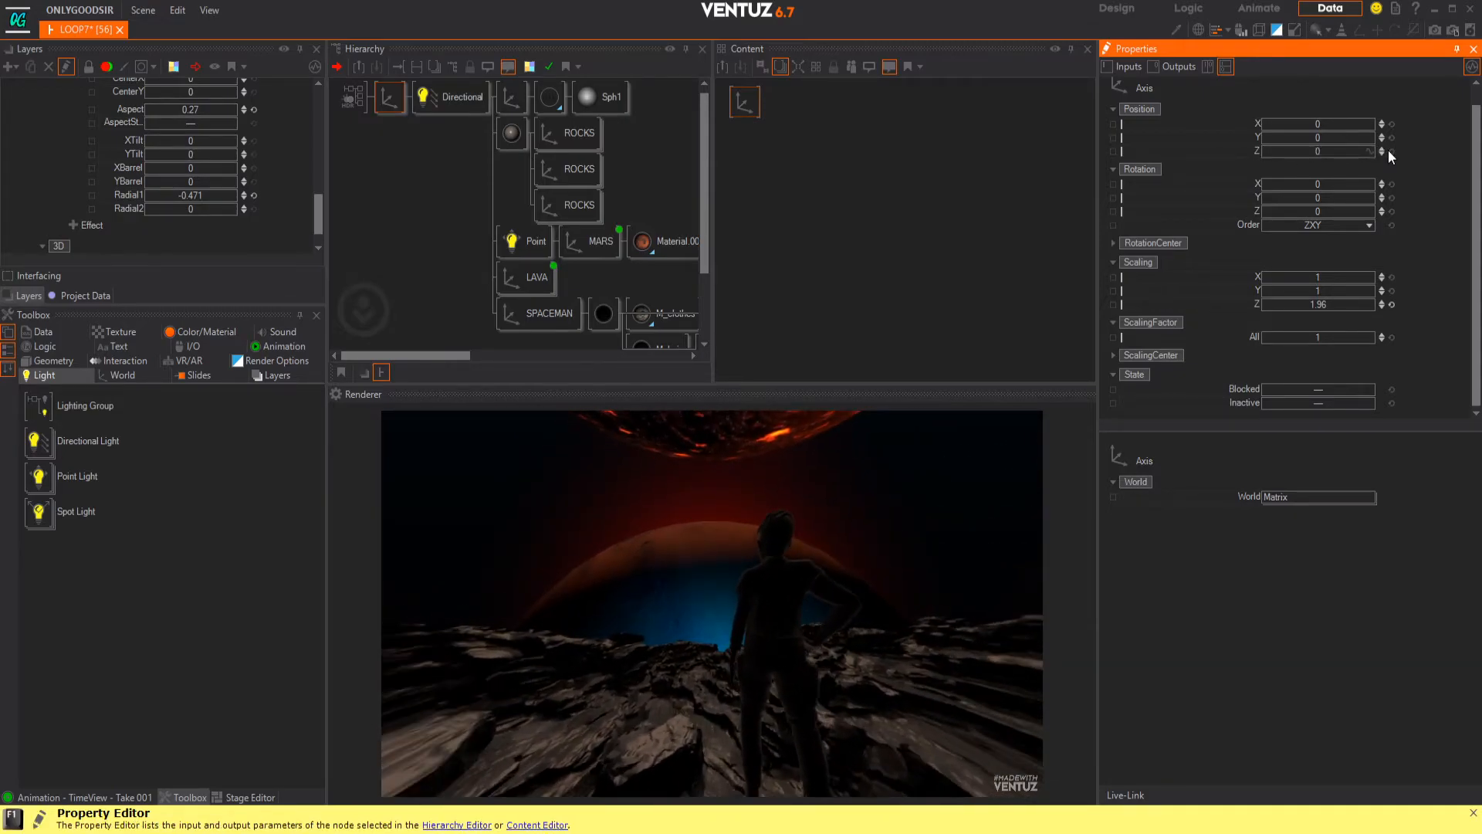
- Try a Z scaling of 2 on the same axis, and restore it to 1.96
left_click_drag(1322, 304, 1321, 306)
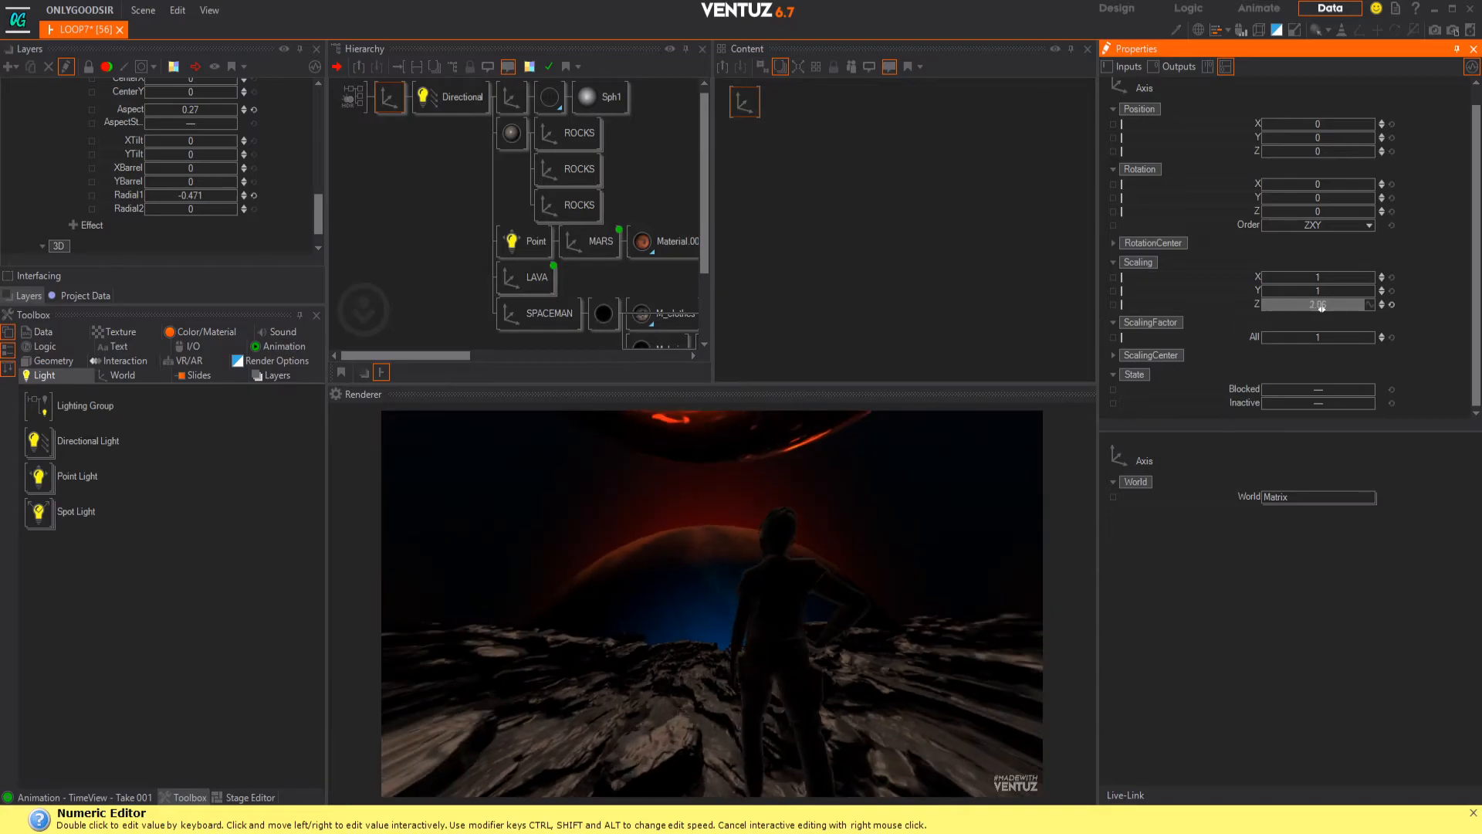
double_click(1333, 306)
type("2")
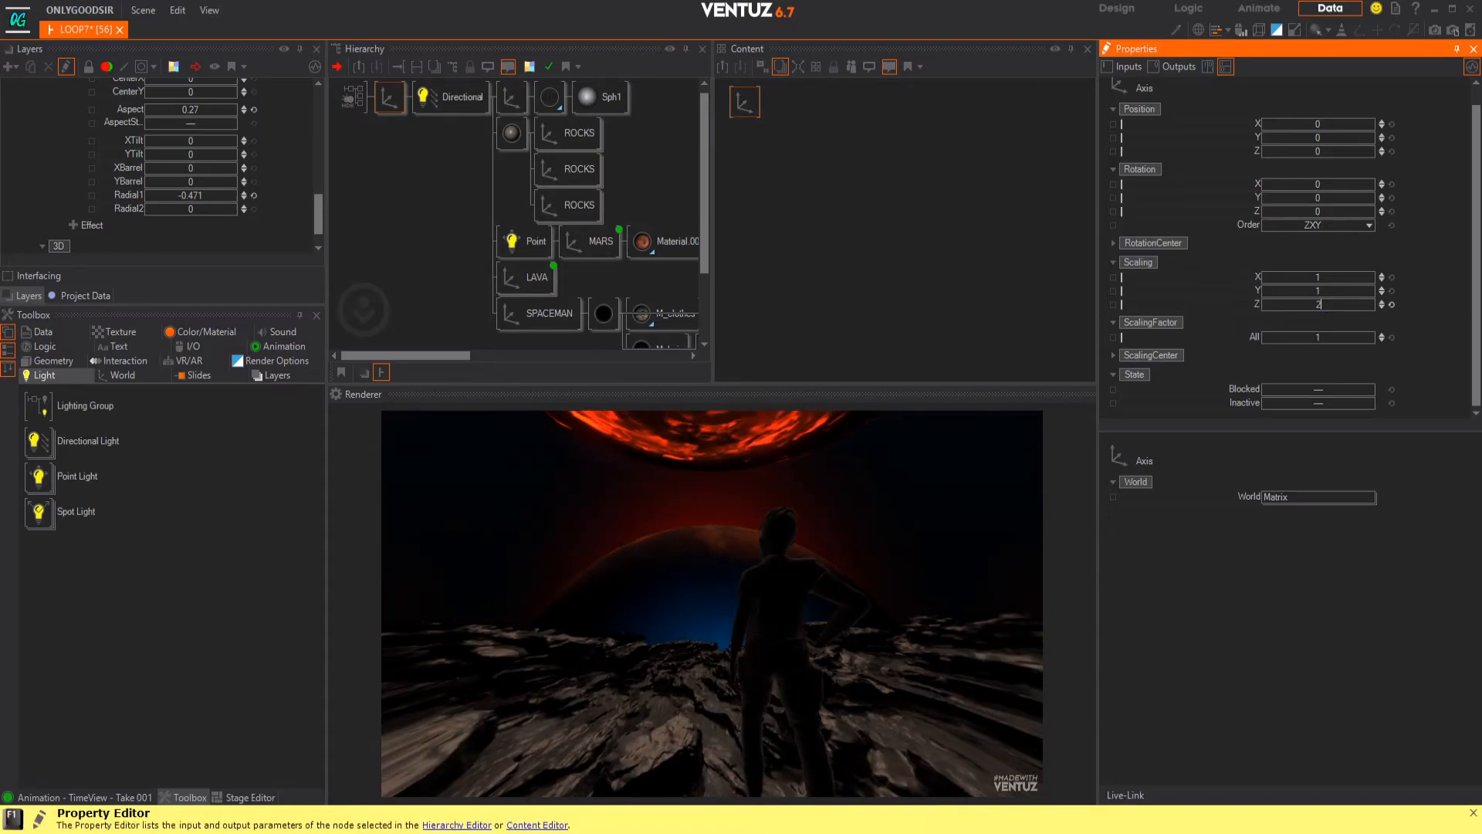
key("Return")
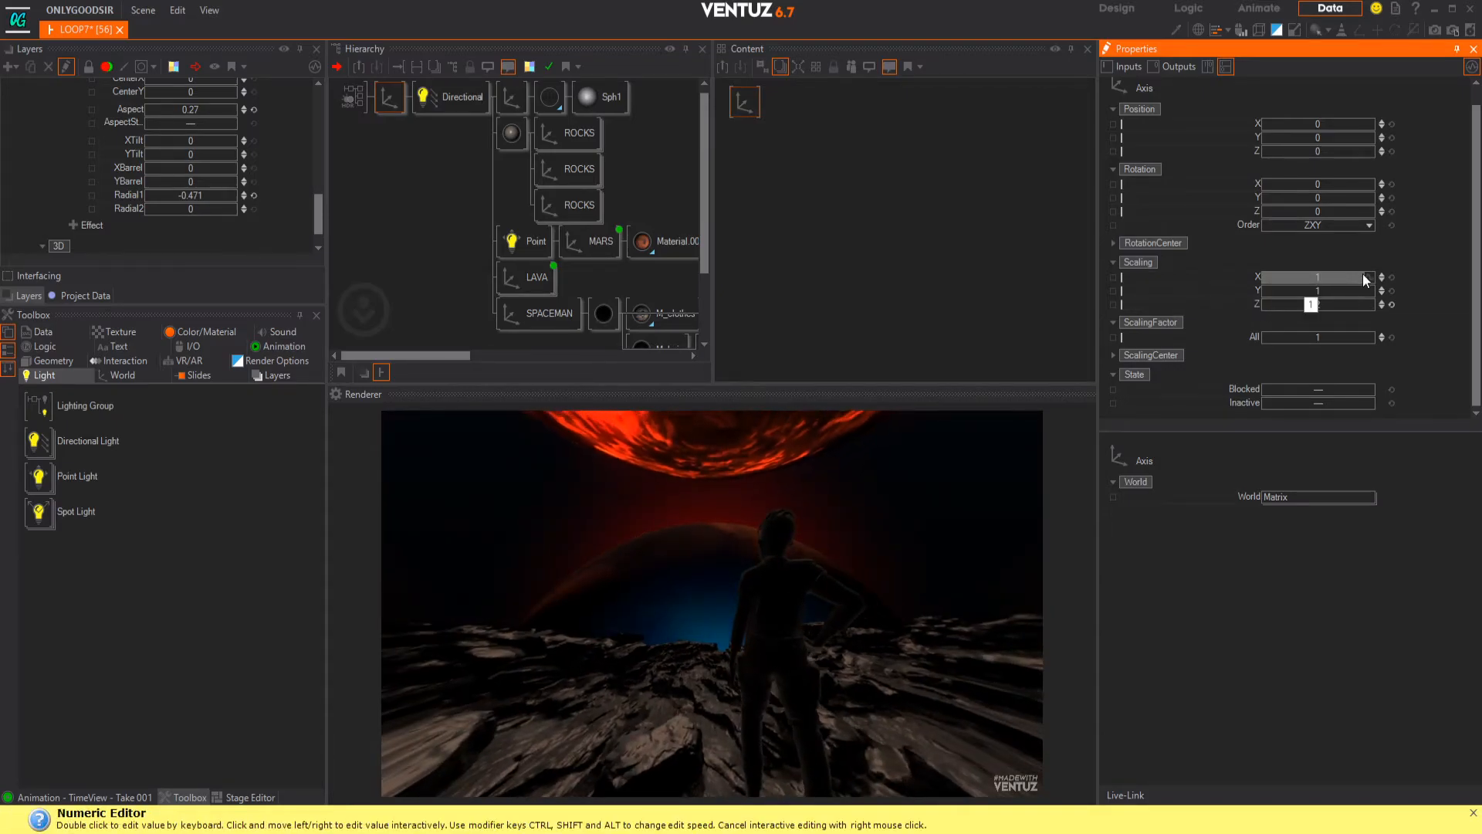
double_click(1343, 304)
type("1")
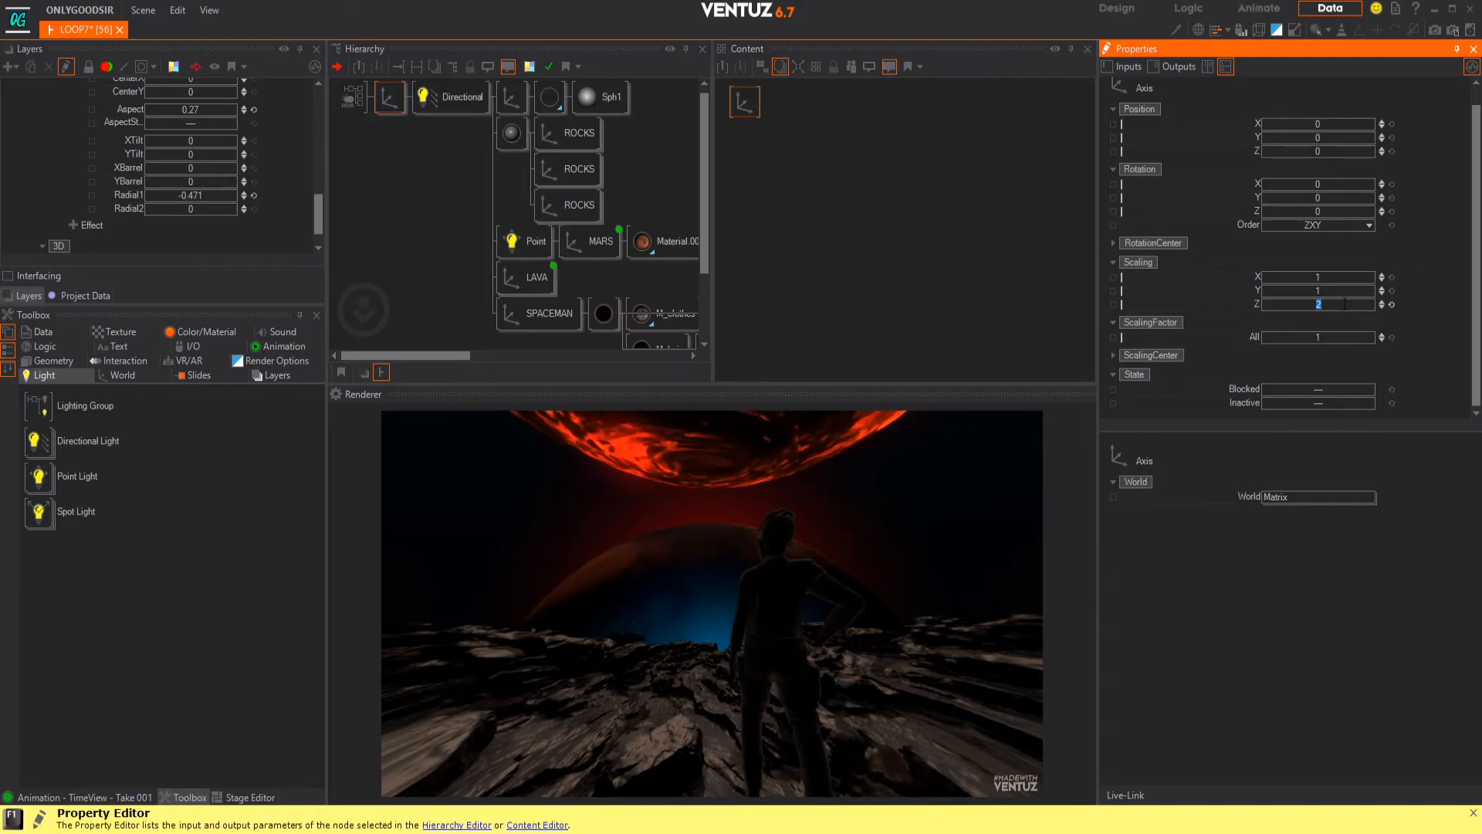
type(".96")
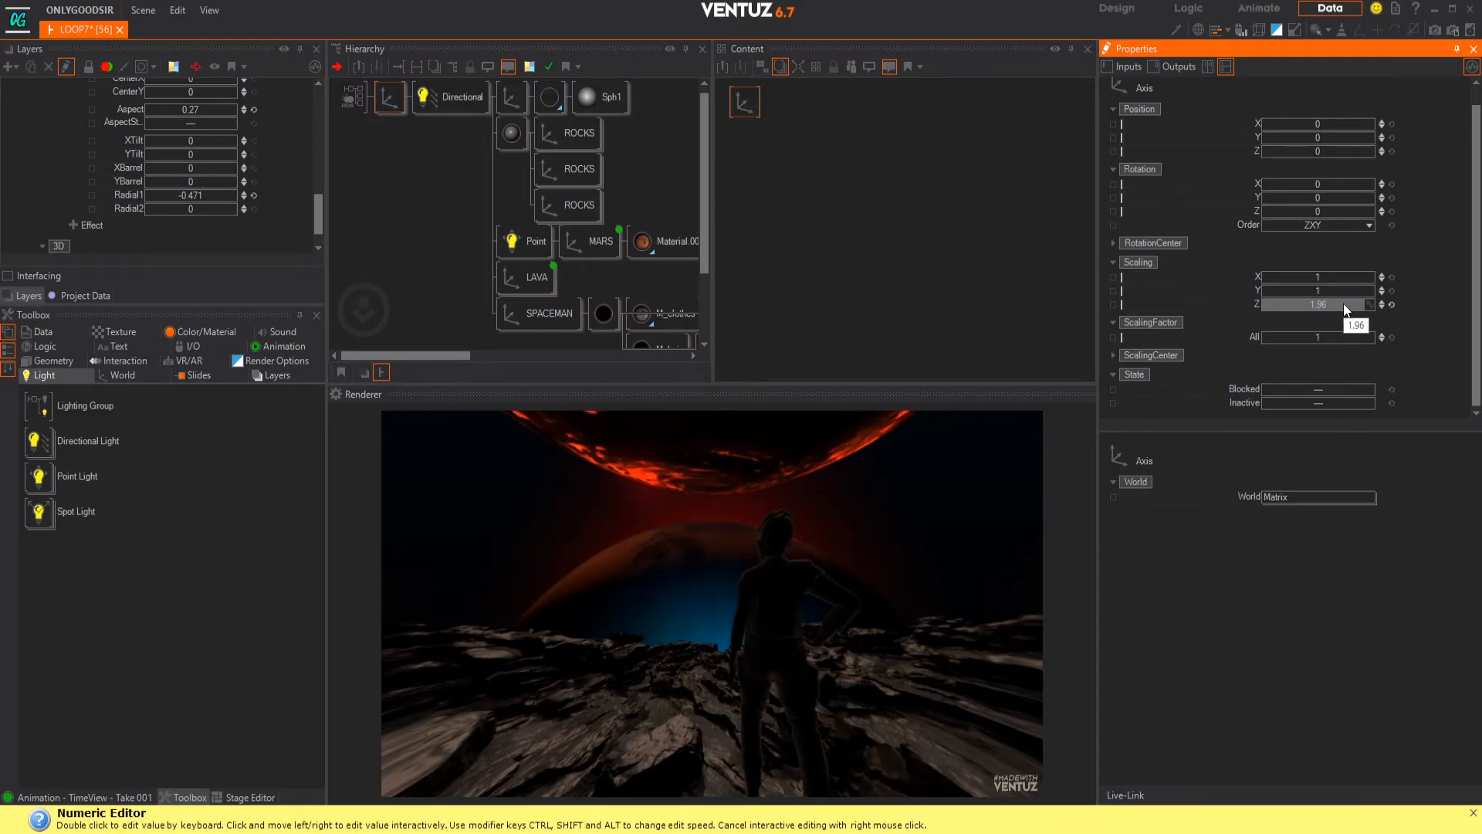
key("Return")
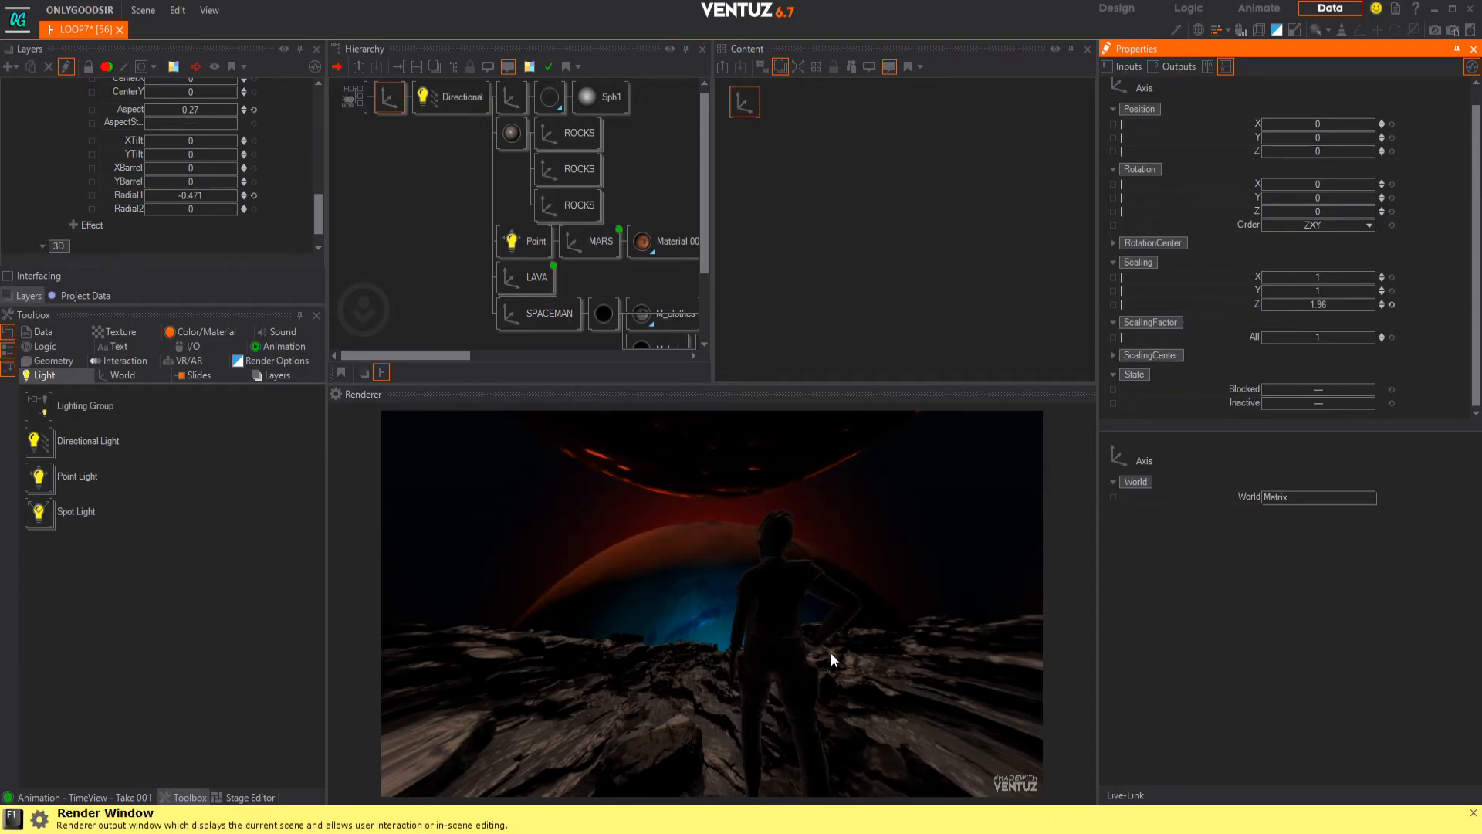
- Copy the Distortion effect's Radial1 value, try a different radial distortion, and restore Radial1 to -0.471
double_click(202, 197)
right_click(204, 197)
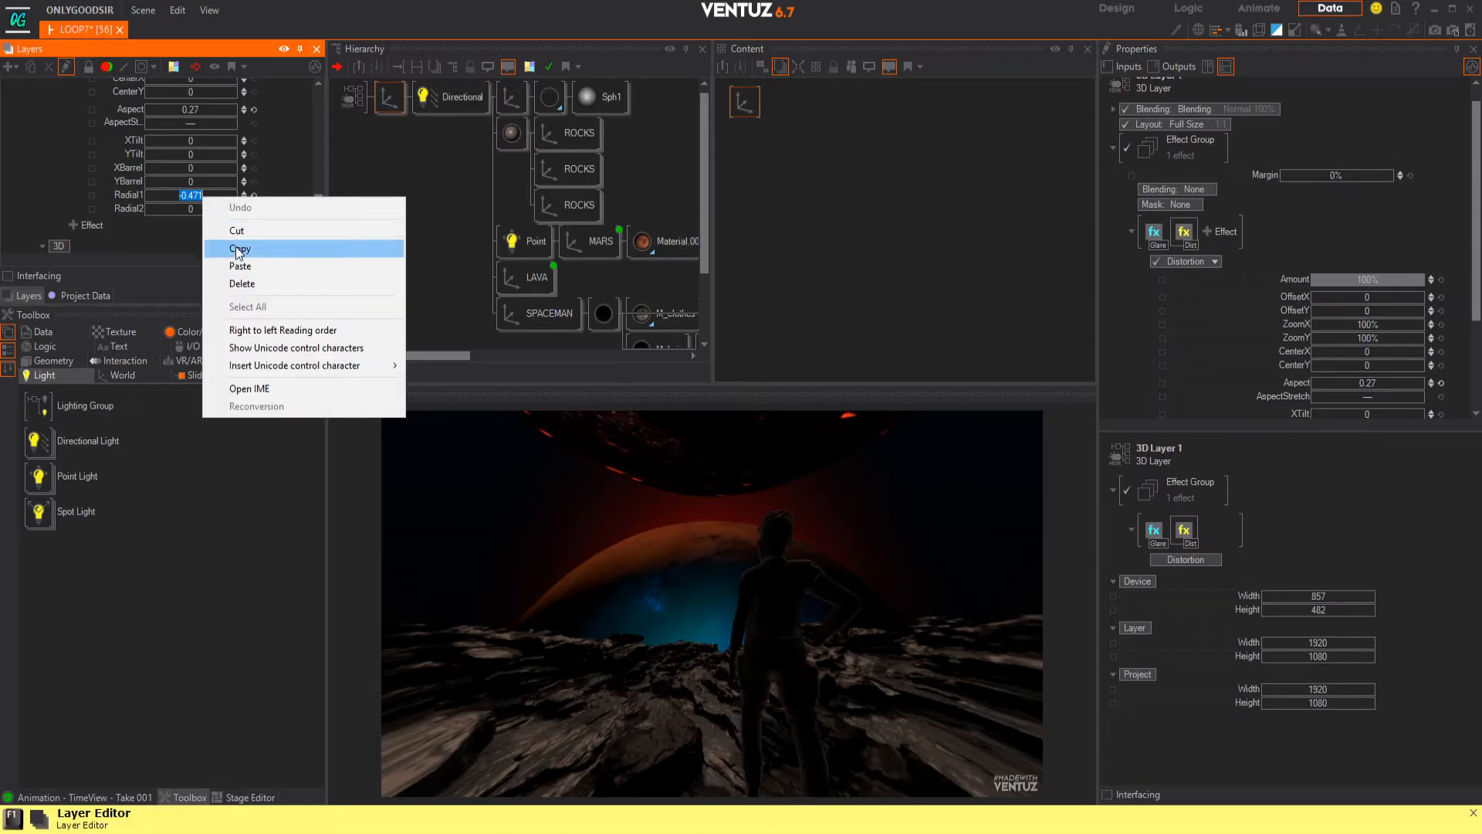
left_click(235, 244)
left_click(264, 198)
left_click_drag(196, 197, 139, 199)
double_click(206, 195)
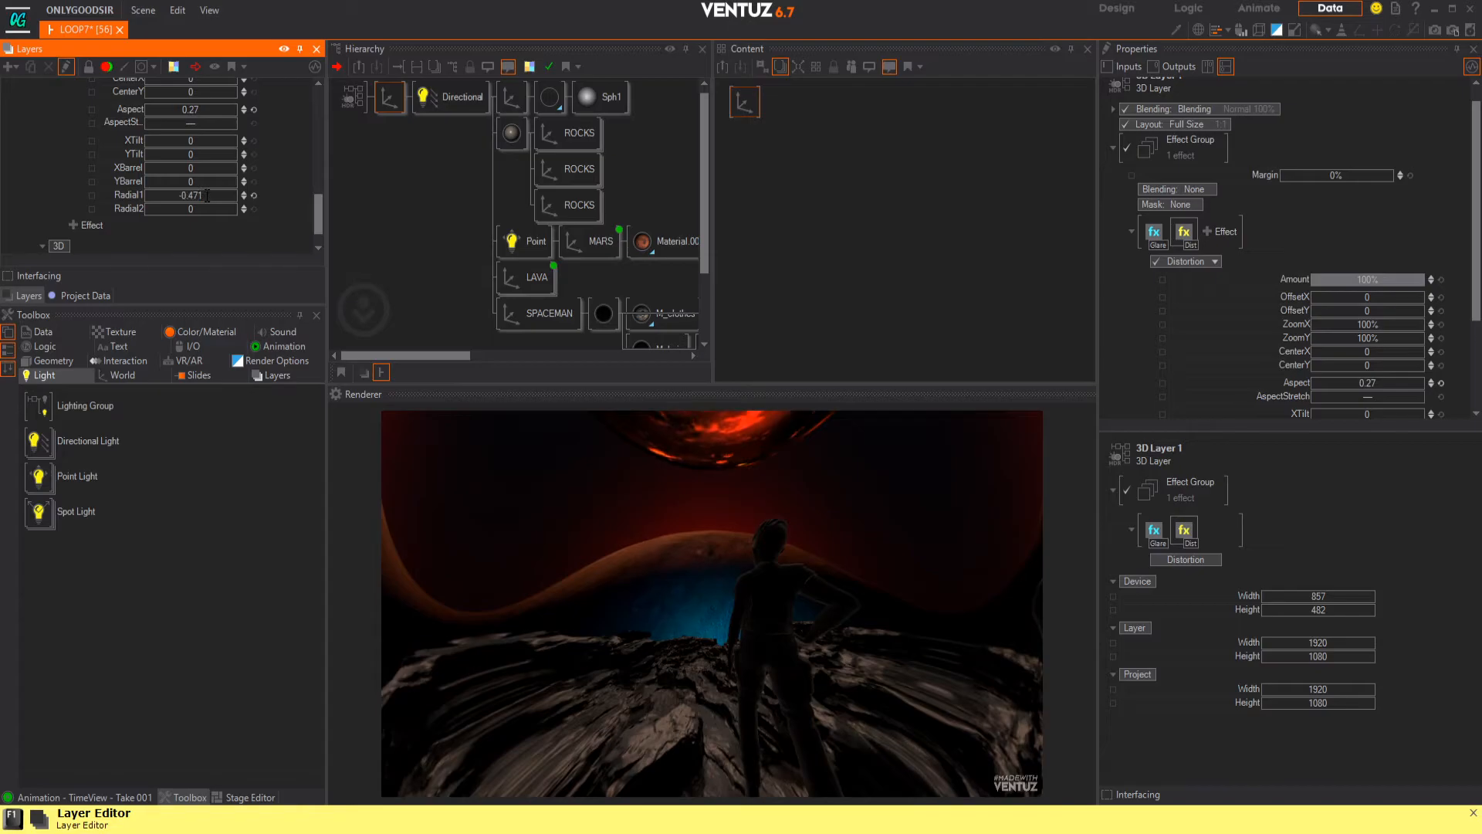
type("-0.471")
key("Return")
- Add an RGB Noise effect to 3D Layer 1's effect group with Amount 5.5% and Scale 1.73
left_click_drag(317, 210, 323, 142)
left_click(143, 224)
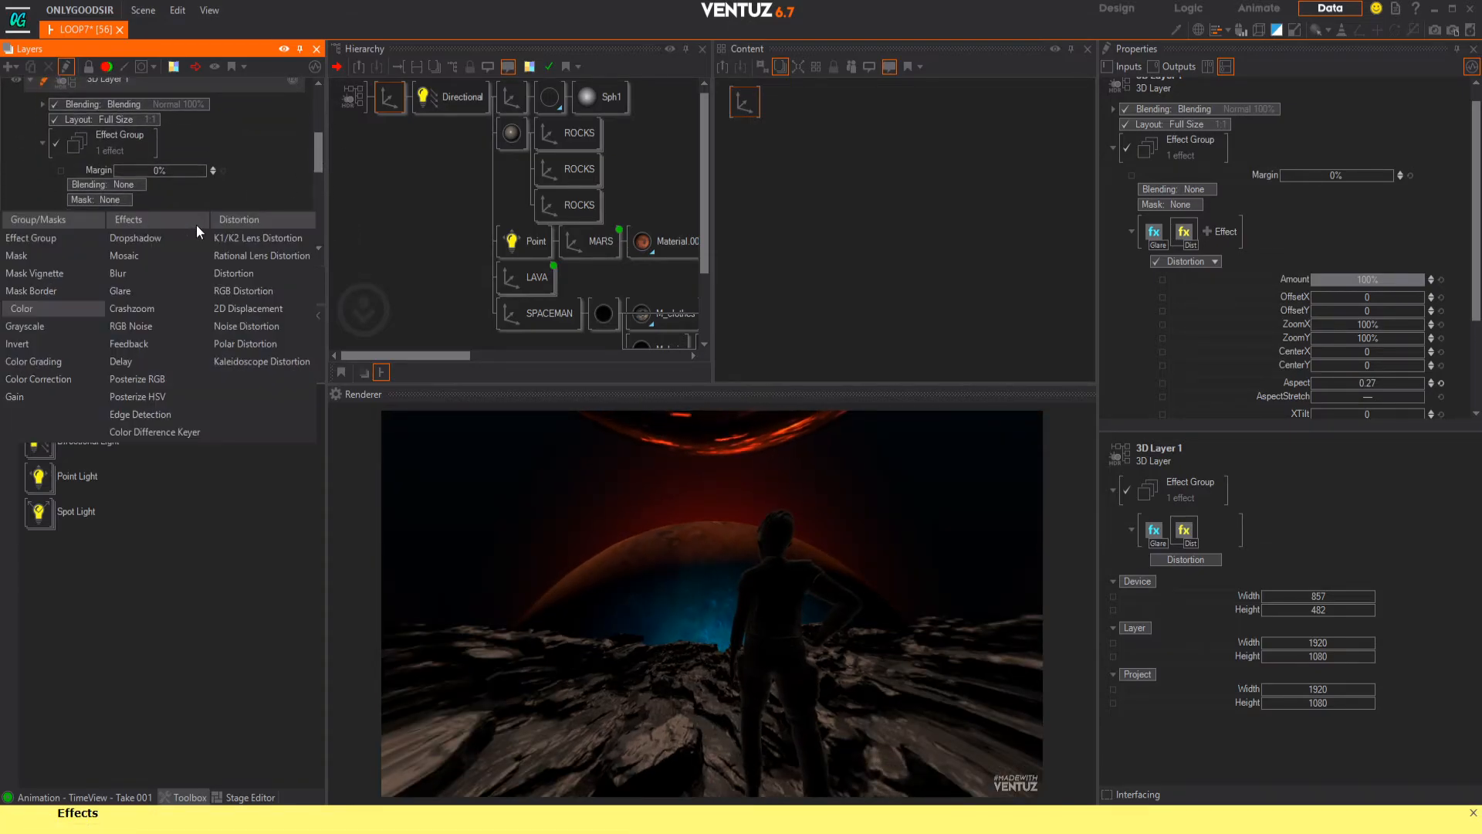
left_click(145, 328)
scroll(216, 193, "down", 4)
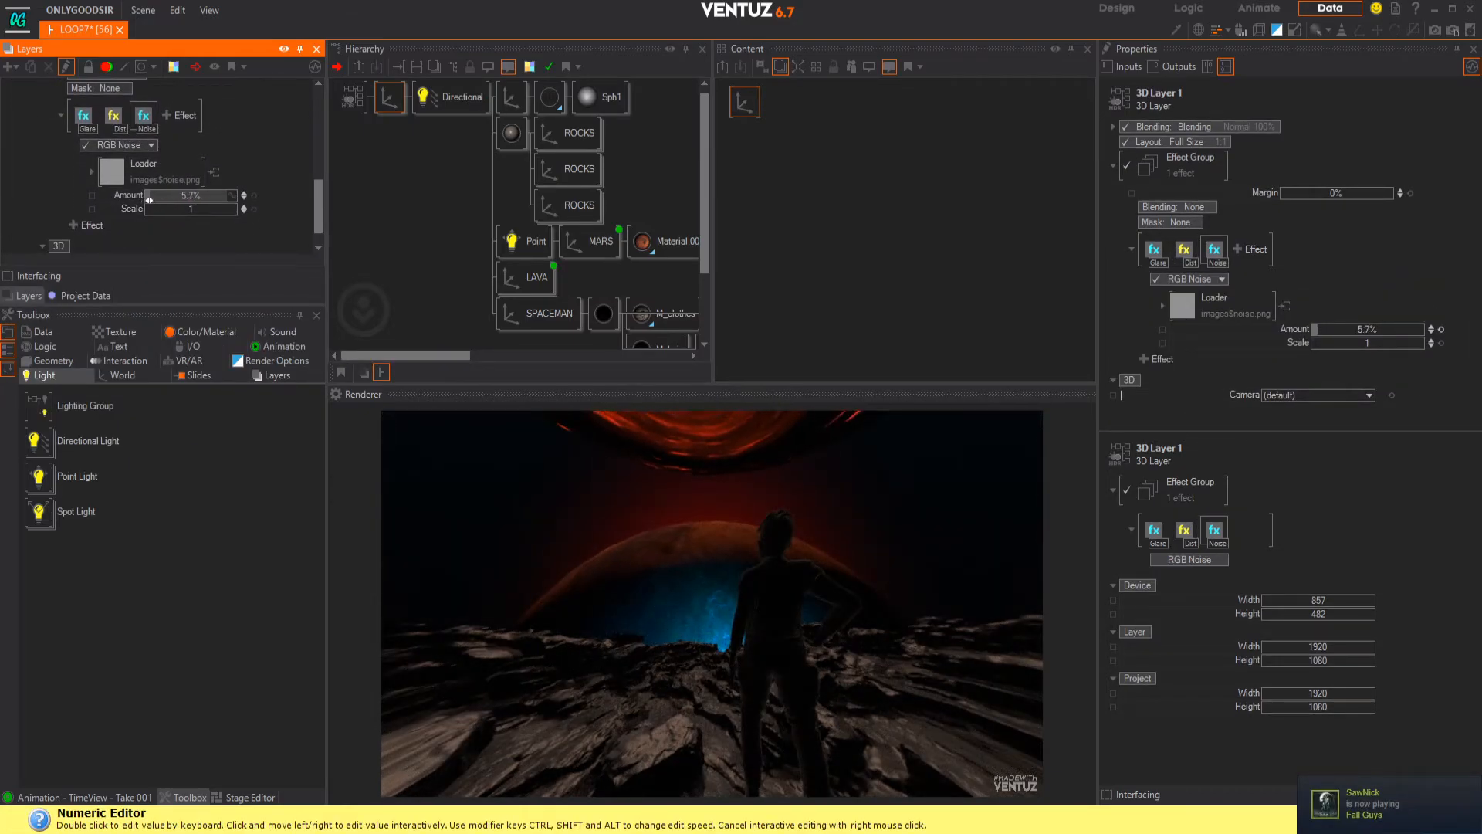
left_click_drag(145, 197, 158, 210)
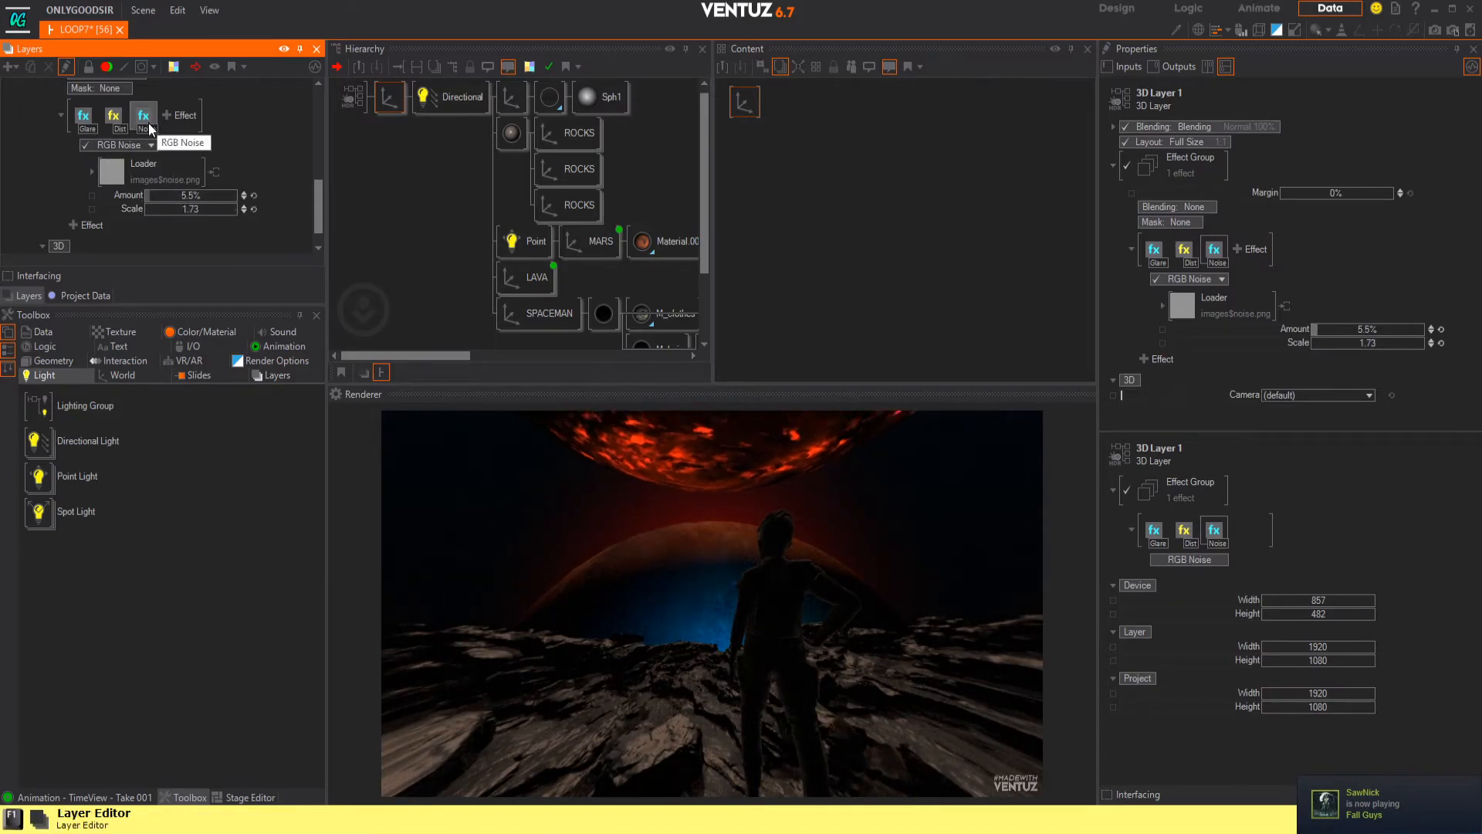
- Replace the RGB Noise effect with RGB Distortion and set its OffsetRX to -4.1%
left_click(151, 145)
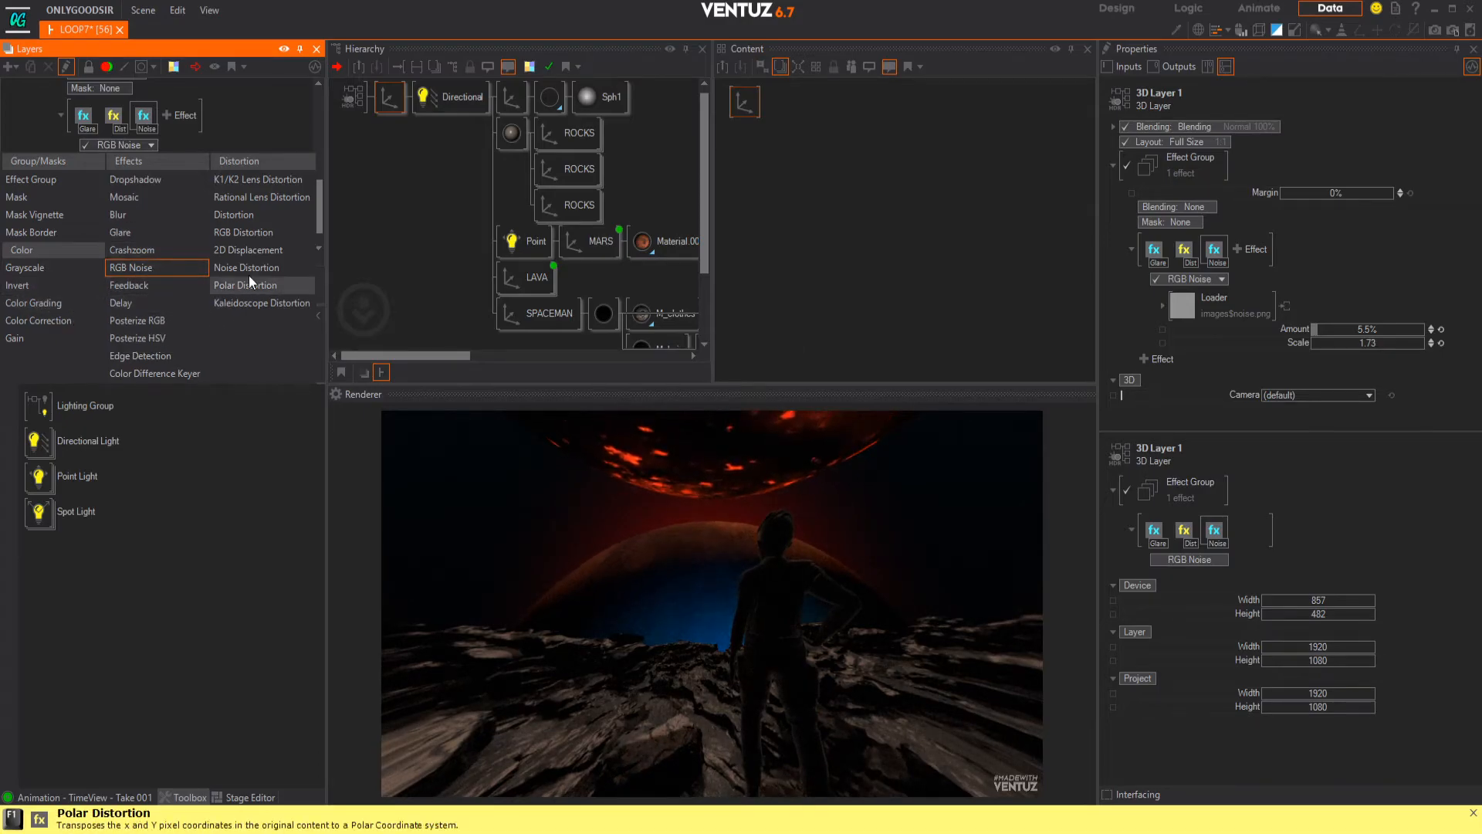
left_click(256, 230)
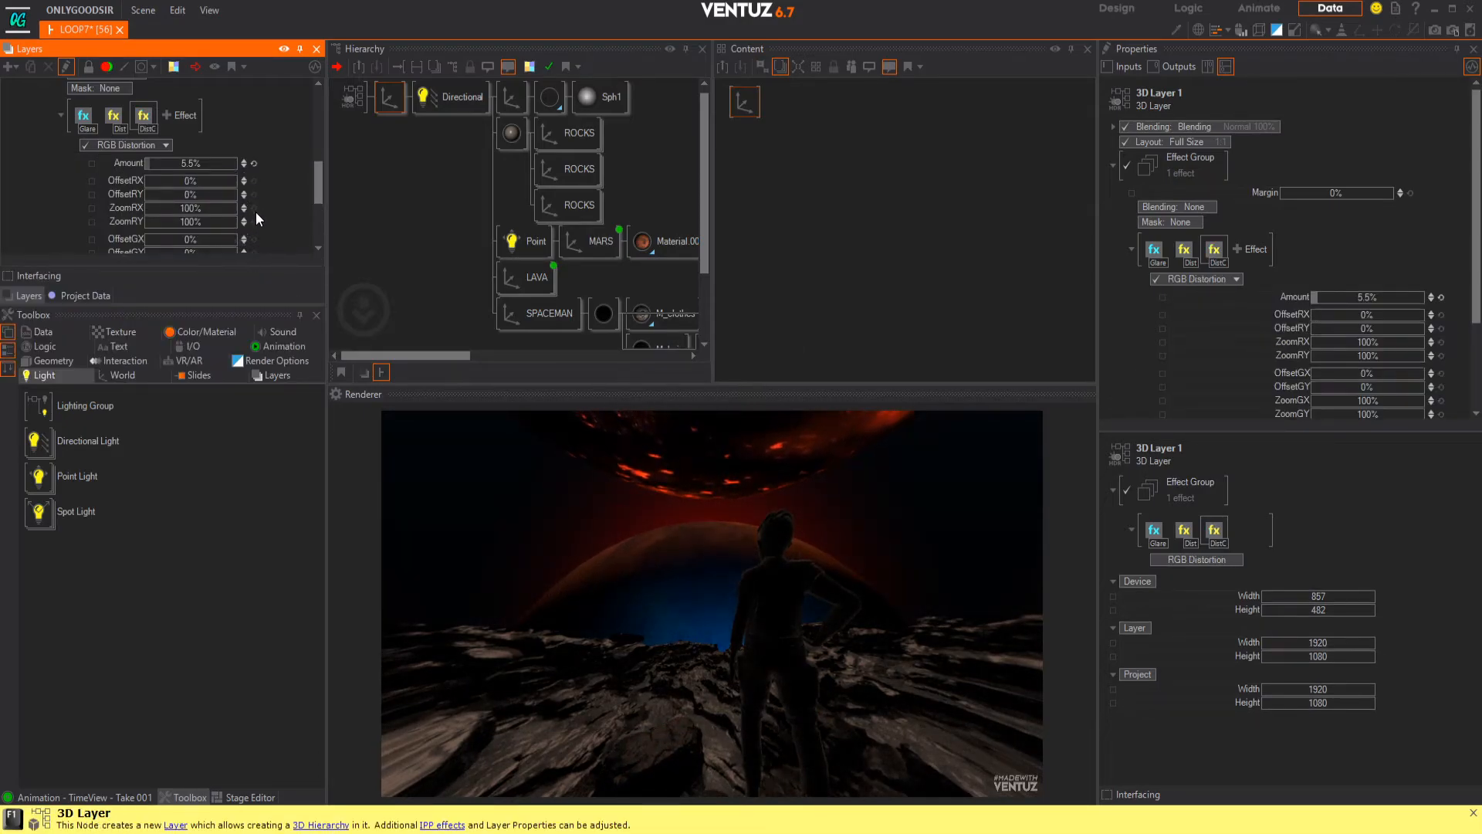
scroll(257, 207, "down", 2)
left_click_drag(182, 133, 218, 134)
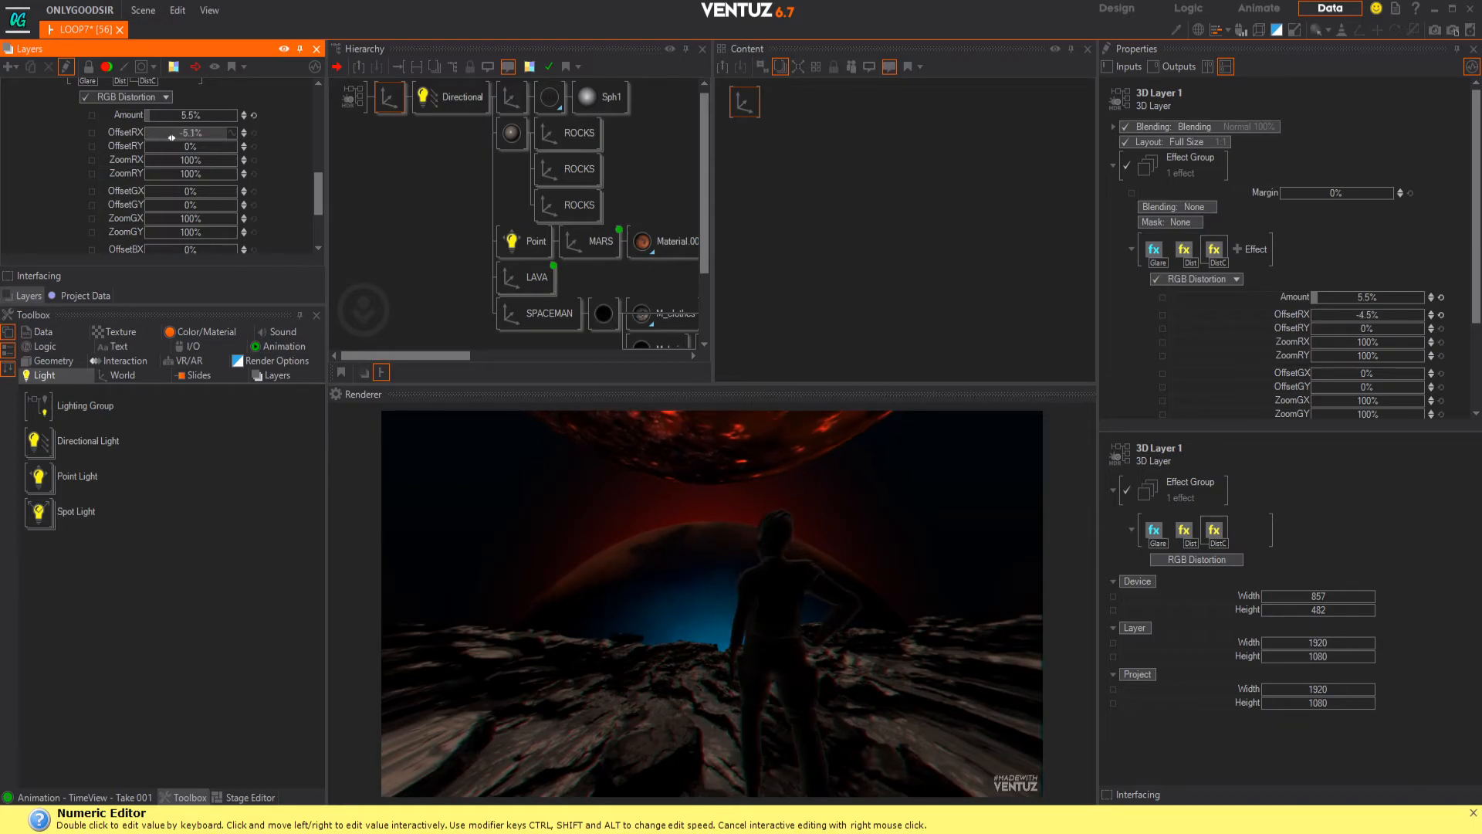
- Animate the RGB Distortion's OffsetRX with a Linear 1 mover
left_click(230, 134)
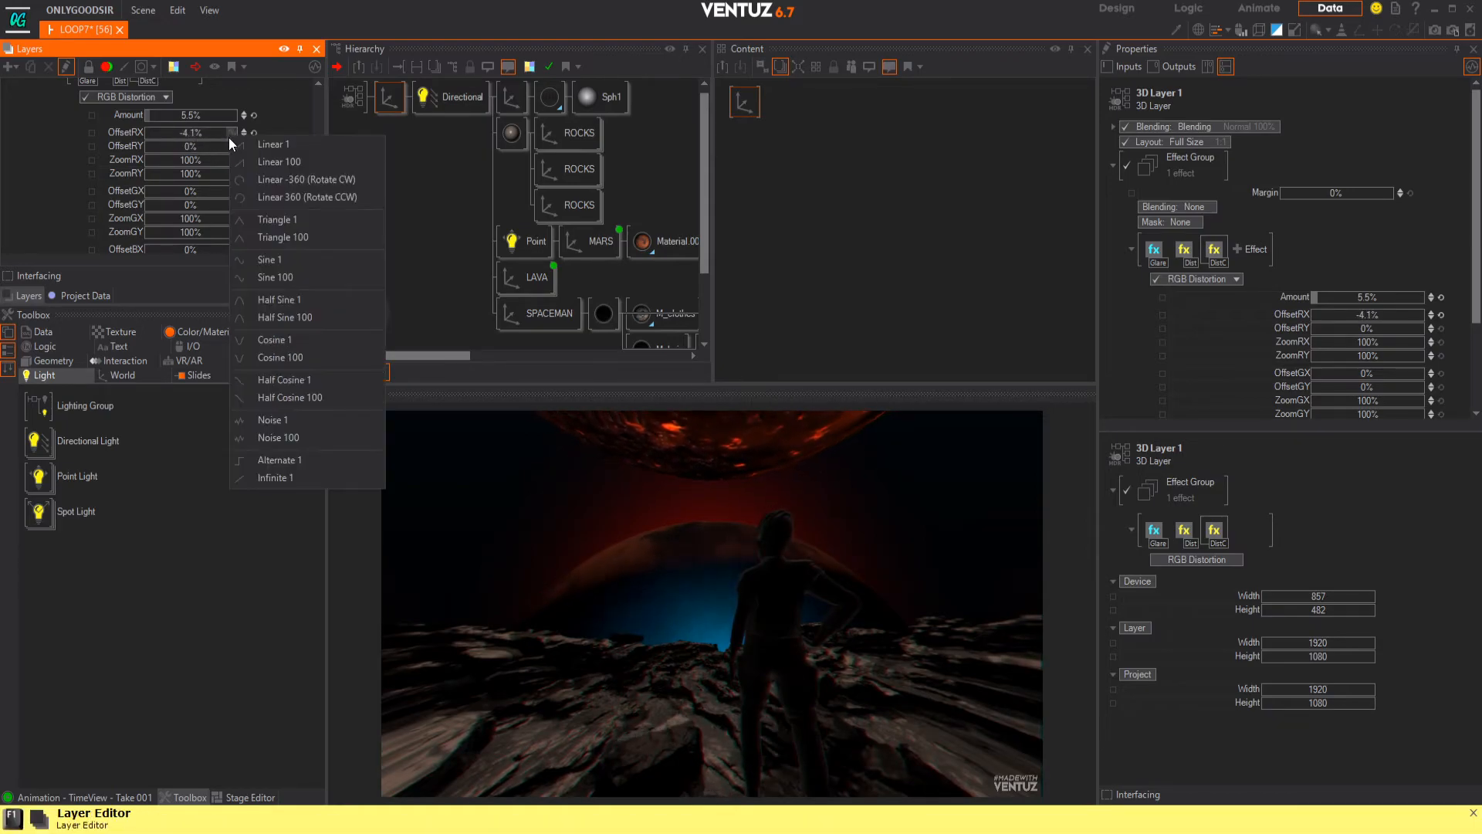
left_click(275, 146)
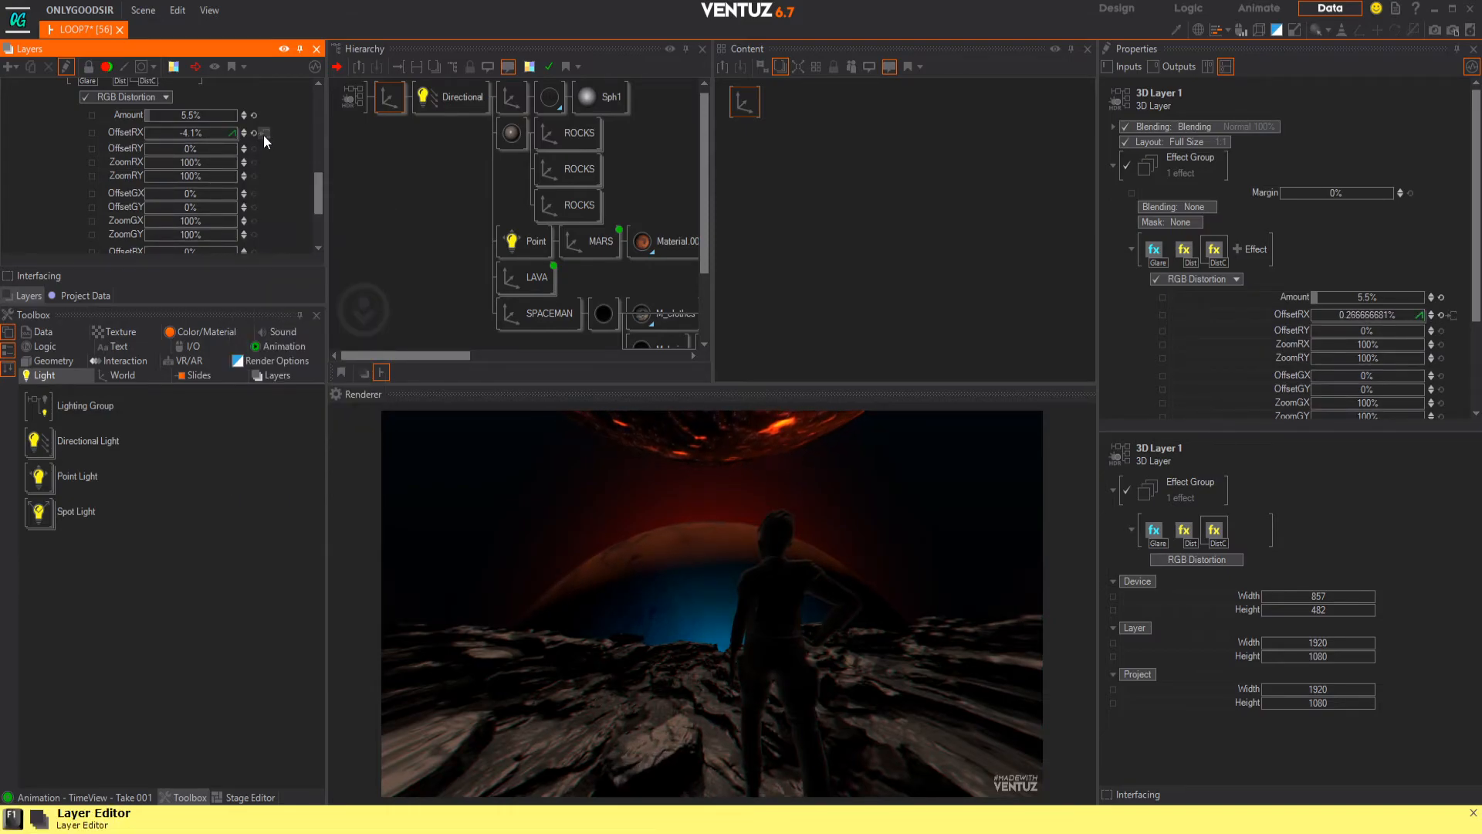
left_click(263, 134)
- Open the mover driving the RGB Distortion's OffsetRX and set its Min to -1 and Duration to 25.6 s
scroll(123, 189, "up", 5)
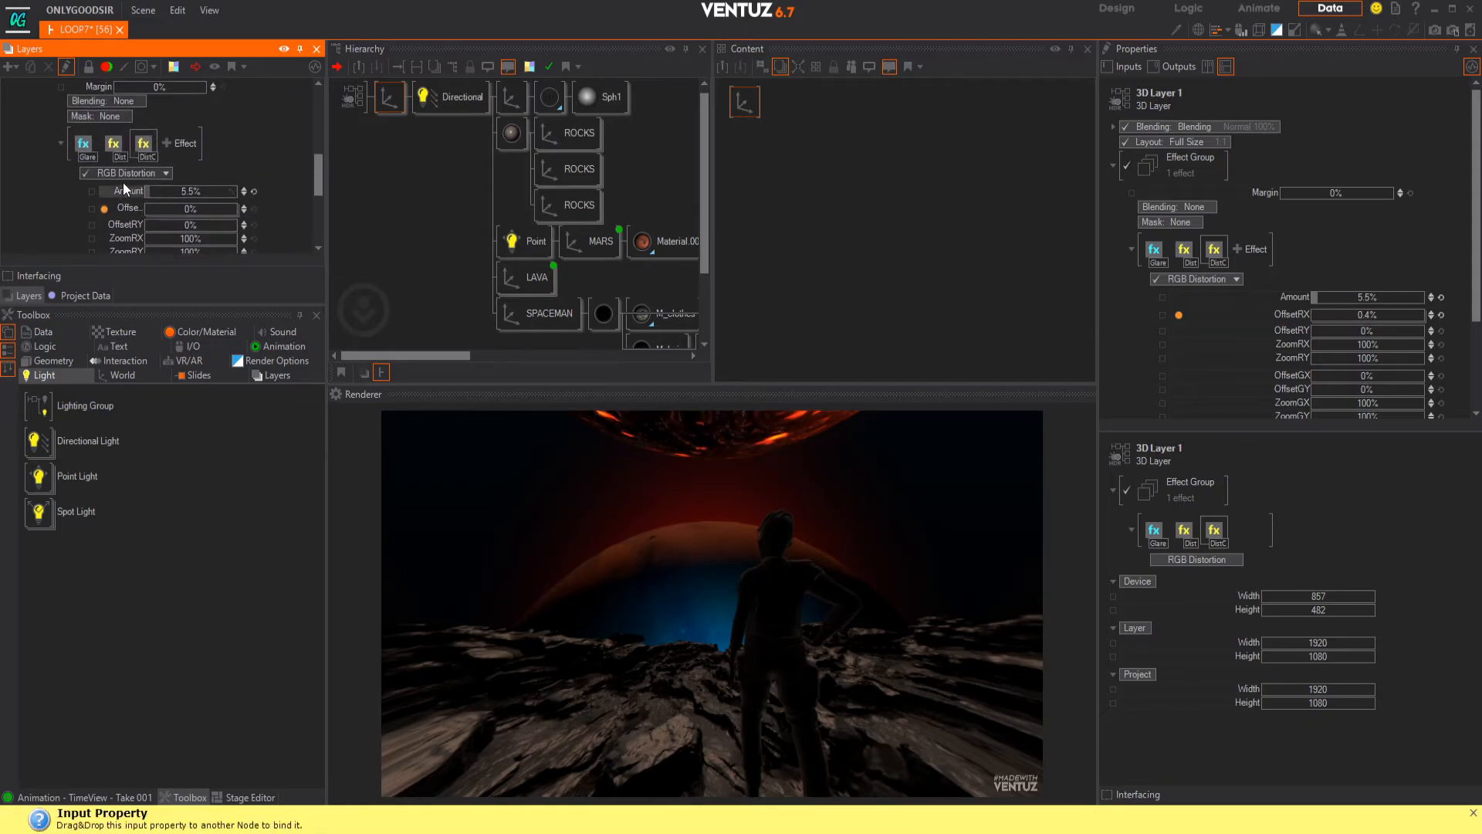
left_click(74, 187)
left_click_drag(734, 157, 764, 181)
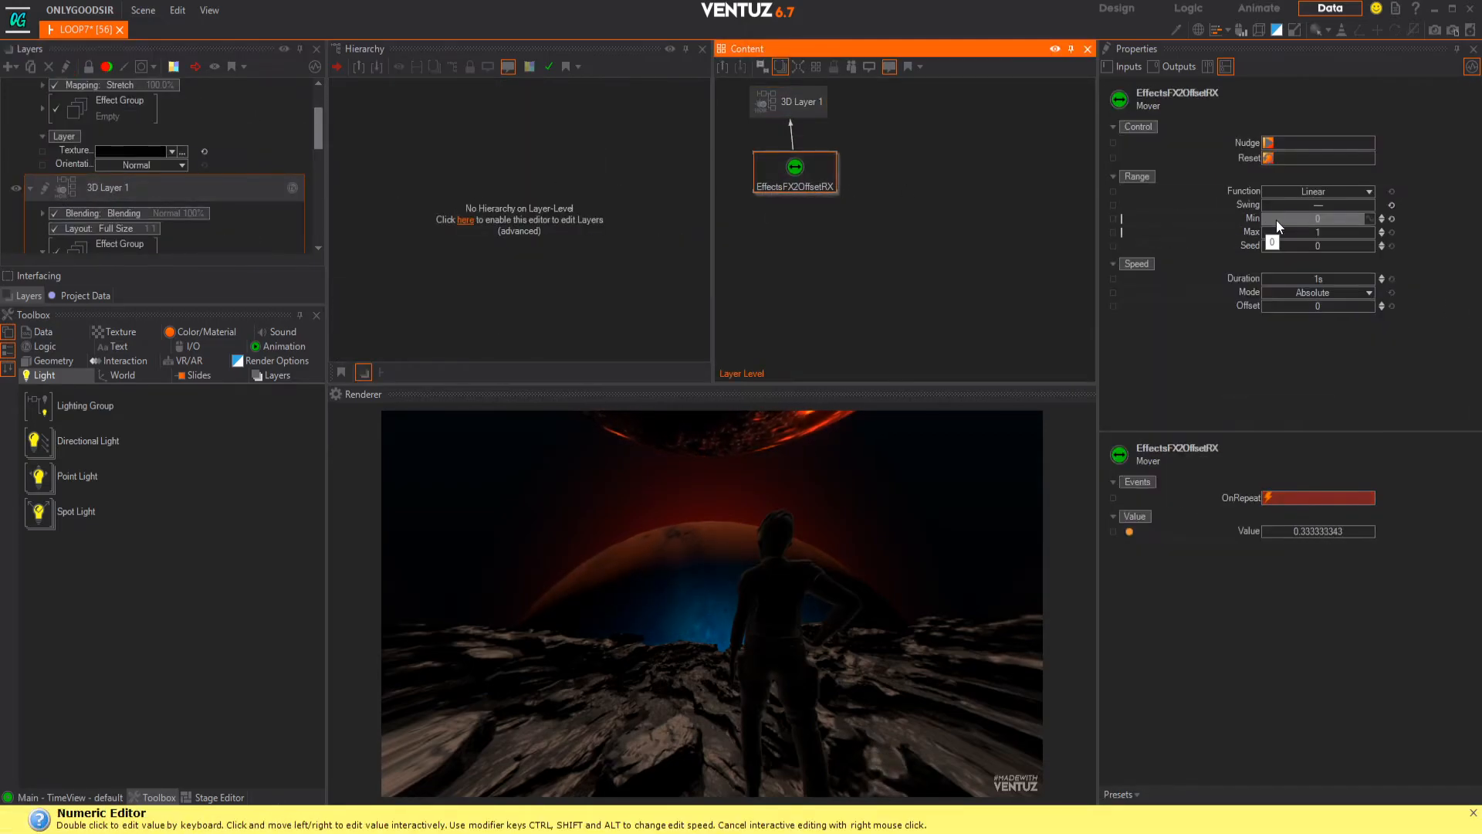
double_click(1341, 222)
type("-1")
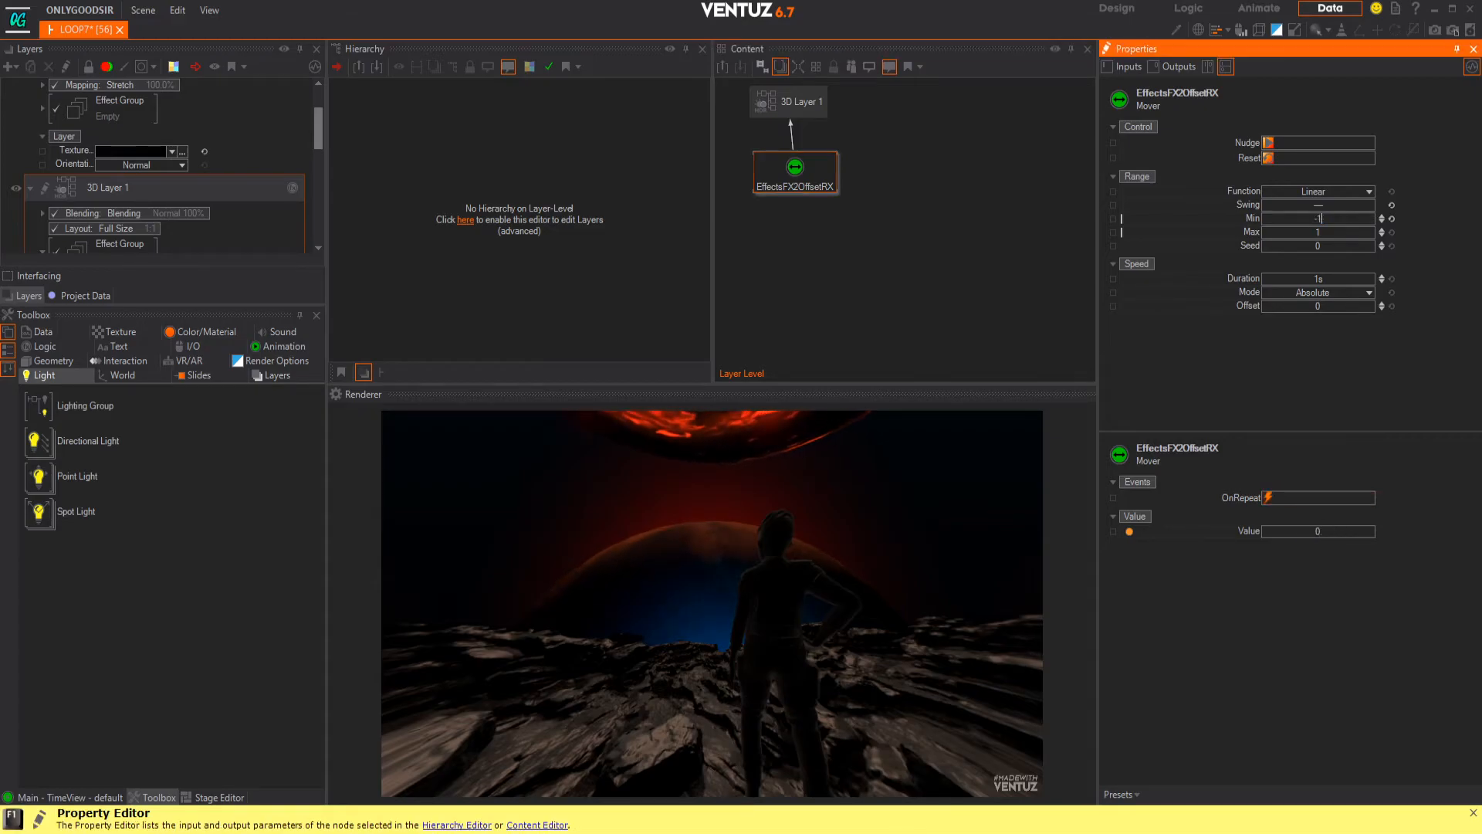
key("Return")
left_click_drag(1326, 280, 1358, 280)
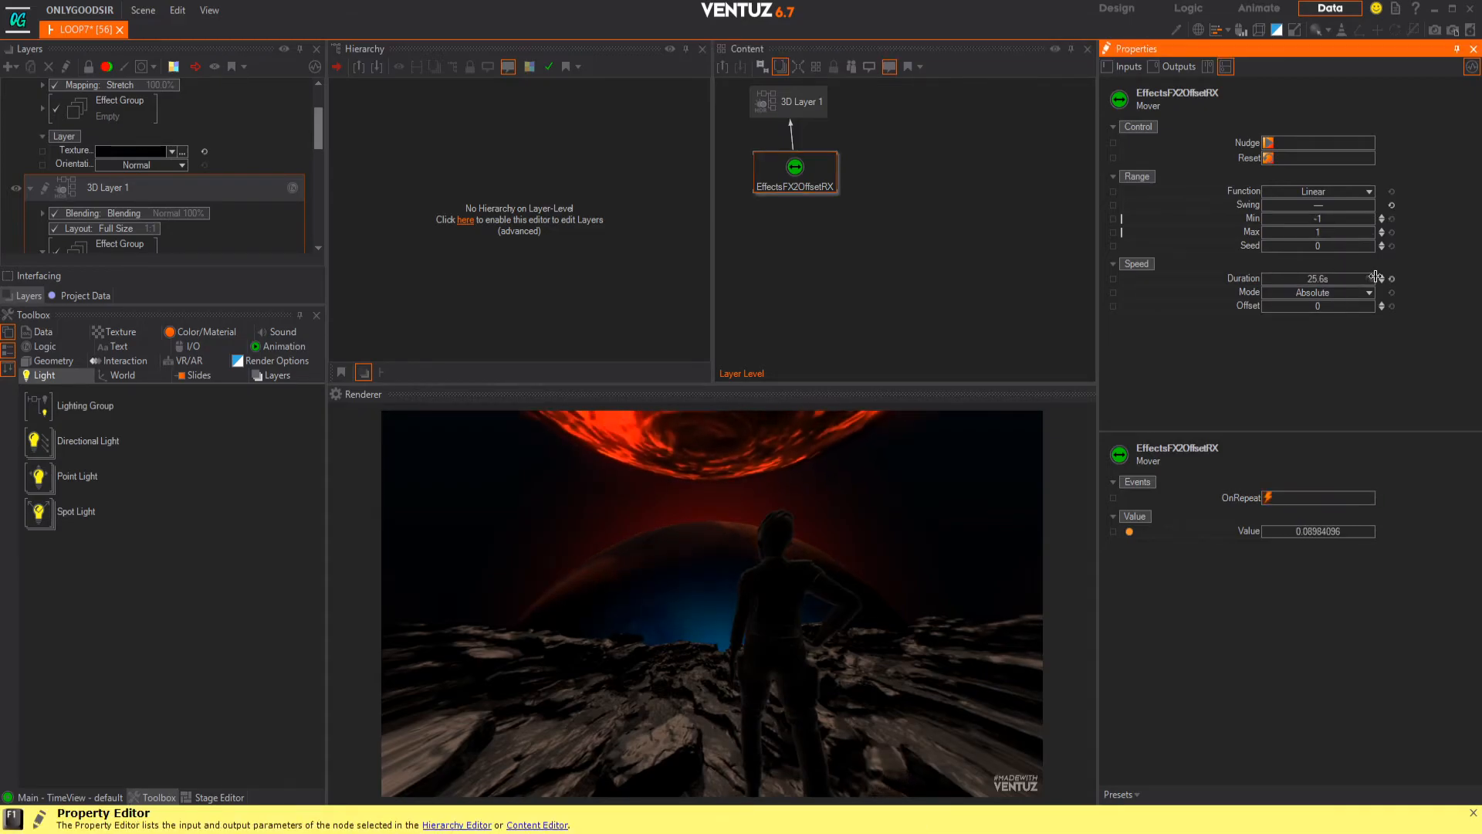
- Widen the OffsetRX mover's range to Min -2 and Max 13.3, trying a Max of 4 first
double_click(1331, 219)
type("-2")
key("Return")
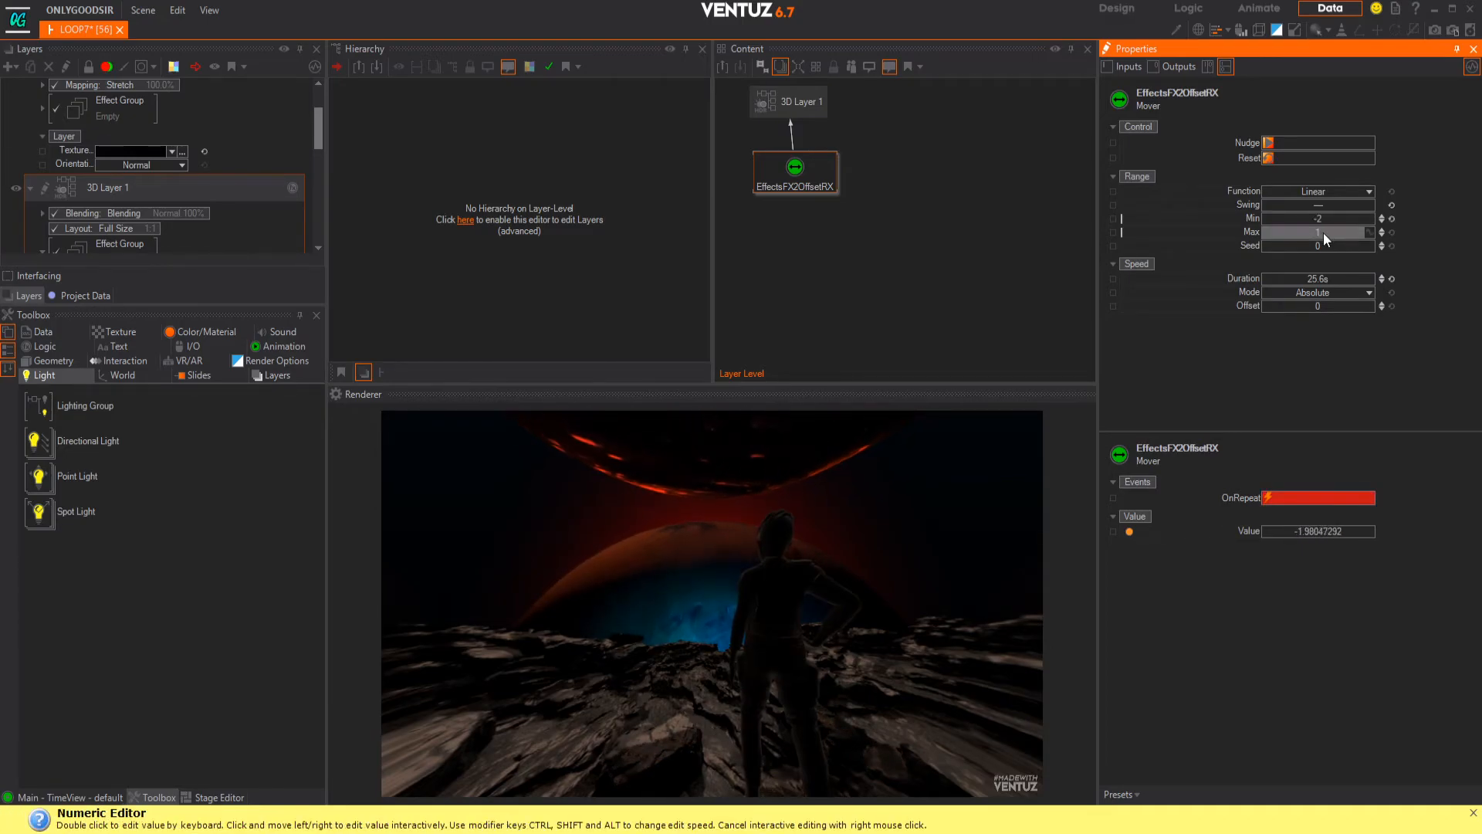
double_click(1324, 232)
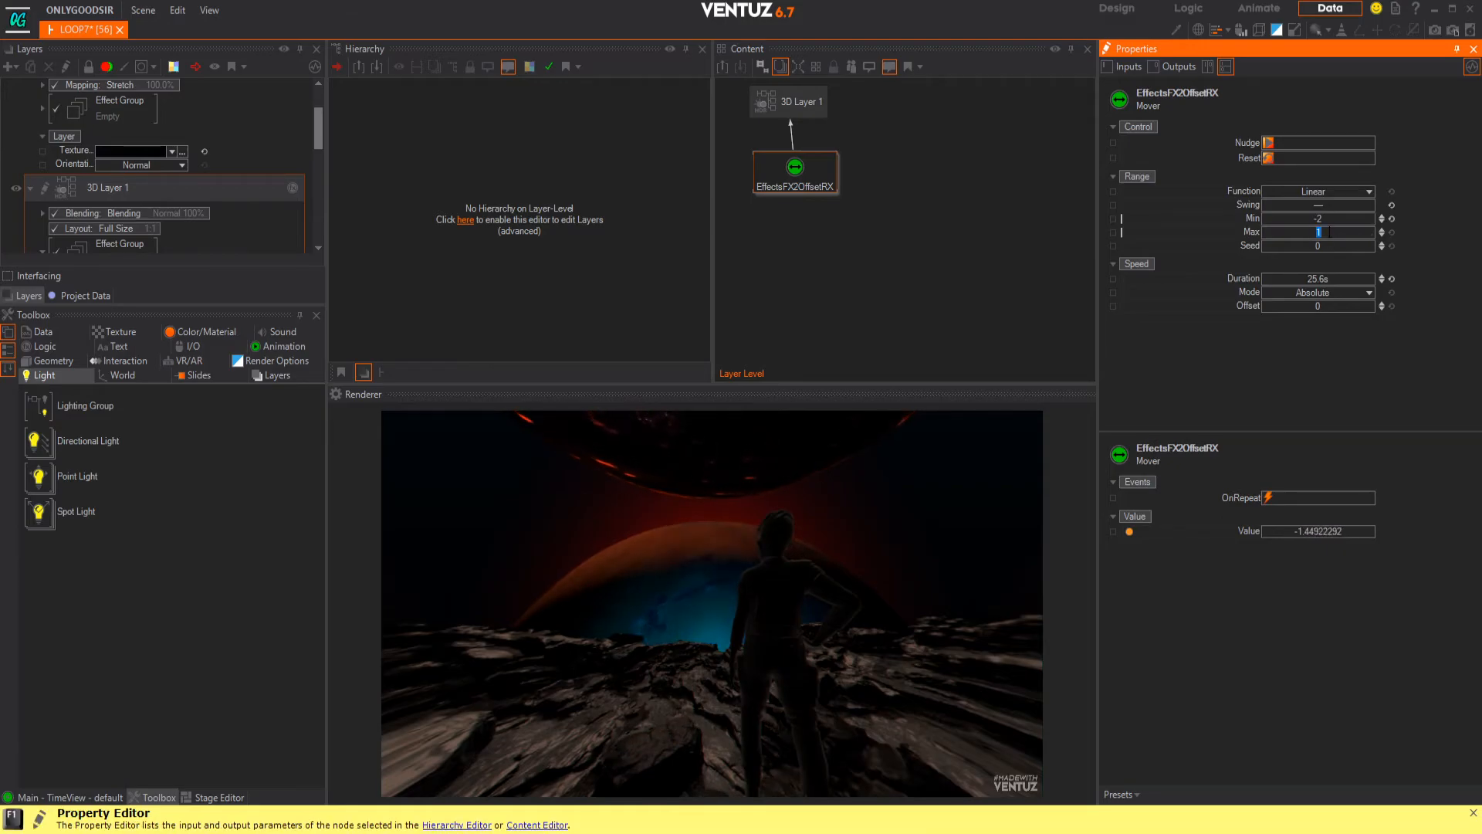
type("4")
key("Return")
left_click_drag(1322, 234, 1373, 232)
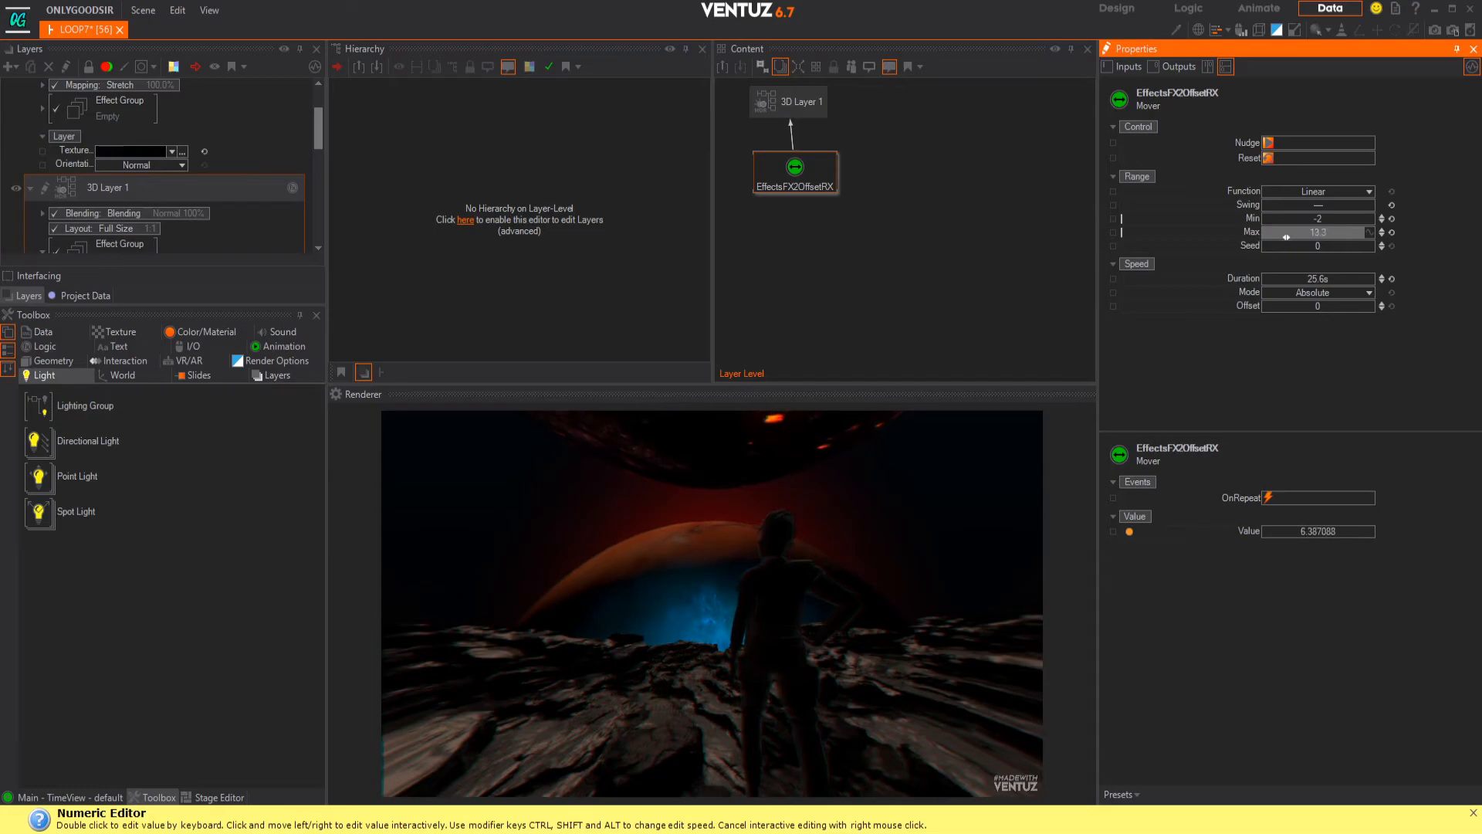
- Reset the OffsetRX mover's Duration to 1 s, enable Swing, and set Min to -1
left_click(1391, 279)
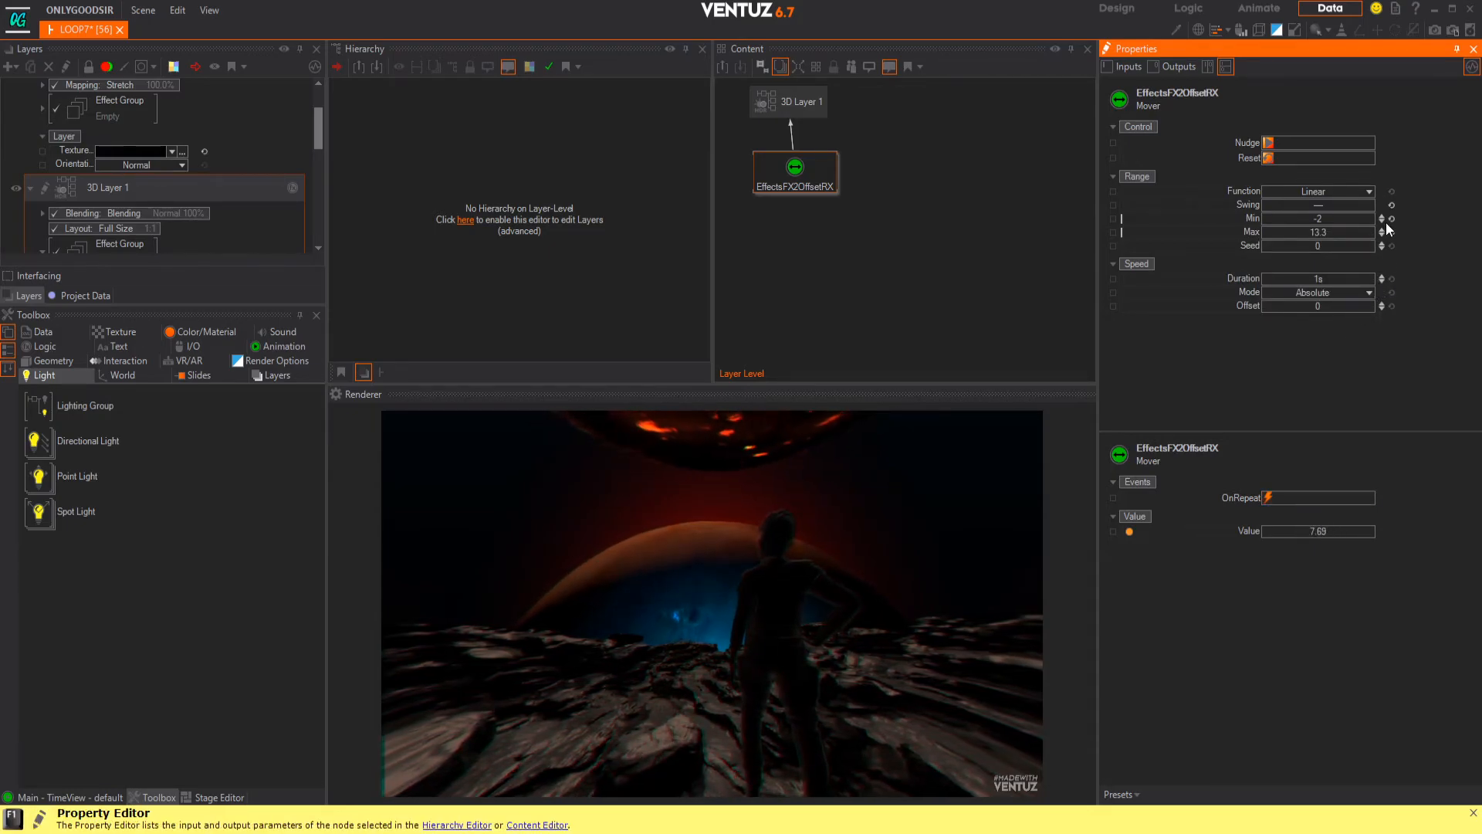
left_click(1351, 207)
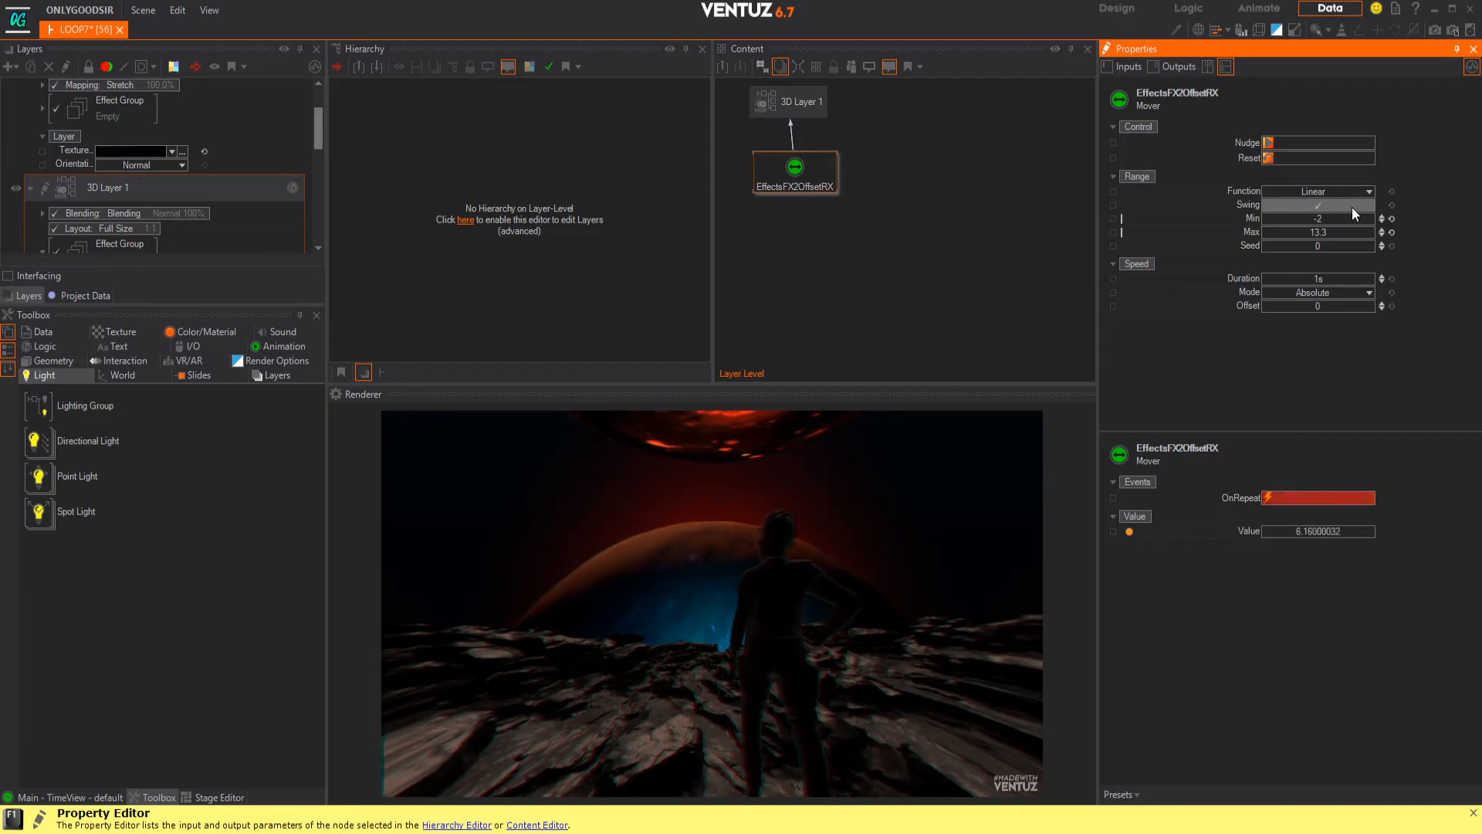
double_click(1339, 219)
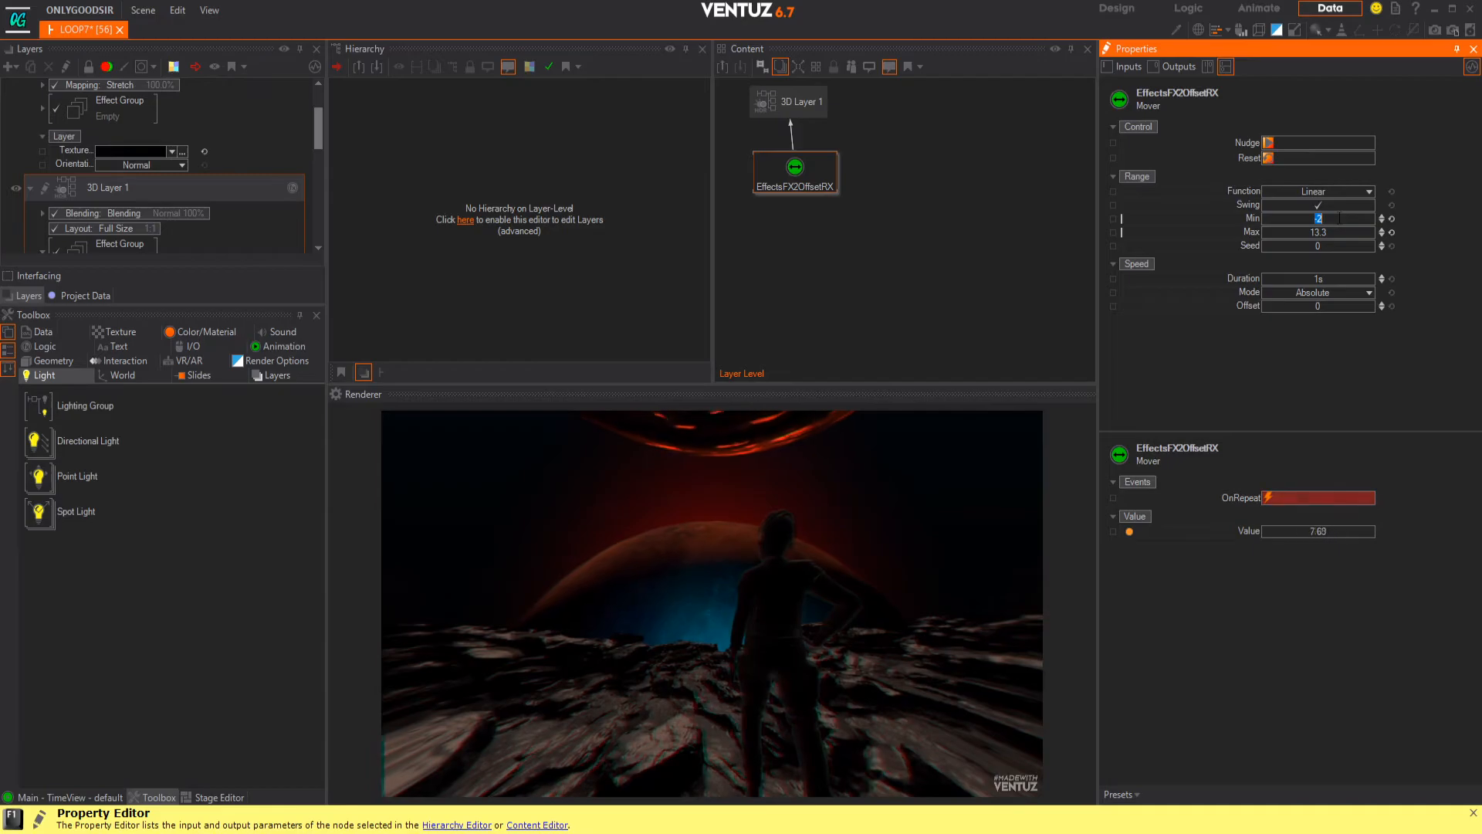
type("-1")
key("Return")
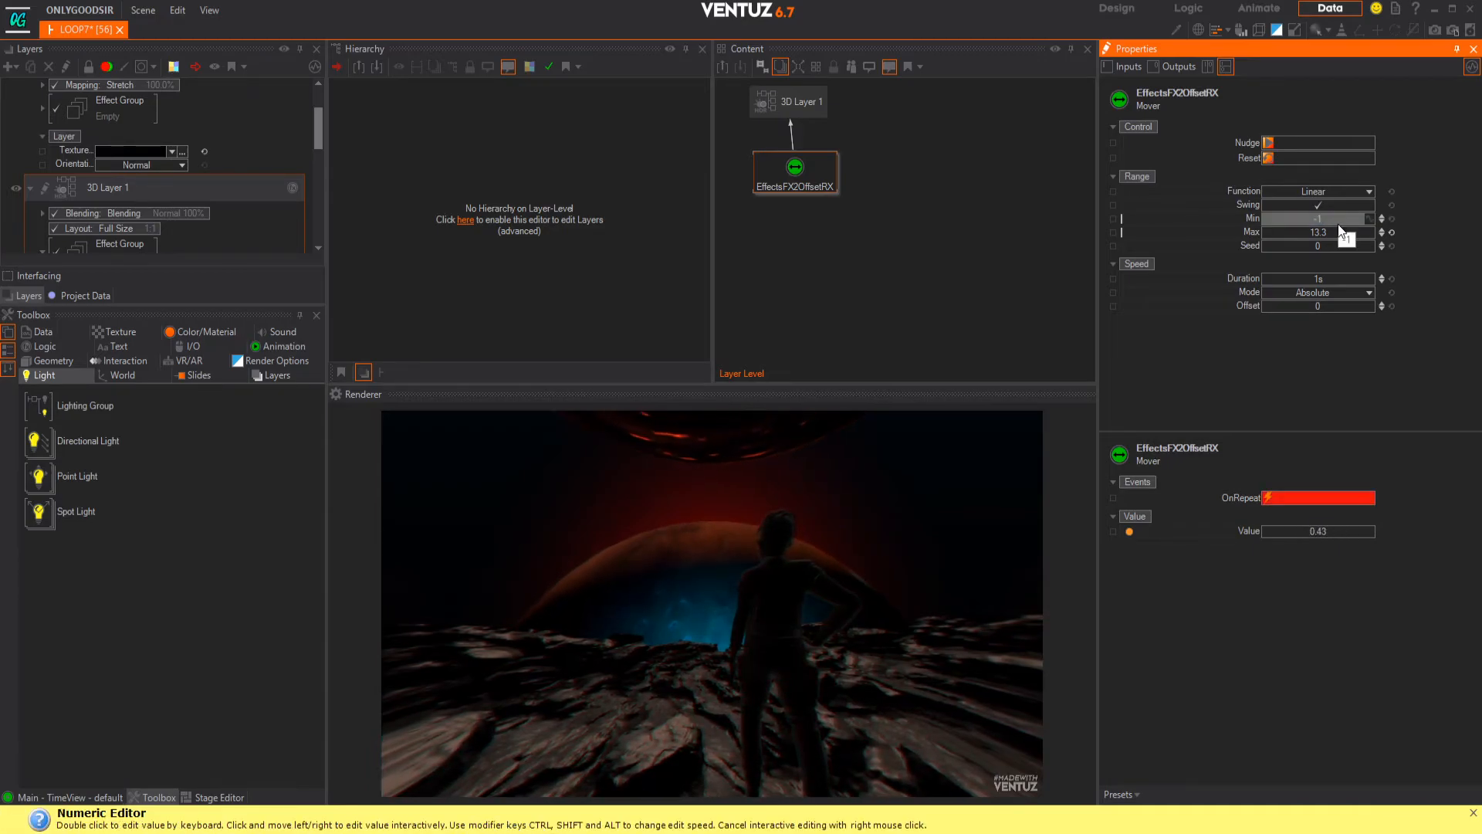
- Try Max values of 1 and 5 on the OffsetRX mover and settle on 4
double_click(1336, 232)
type("1")
key("Return")
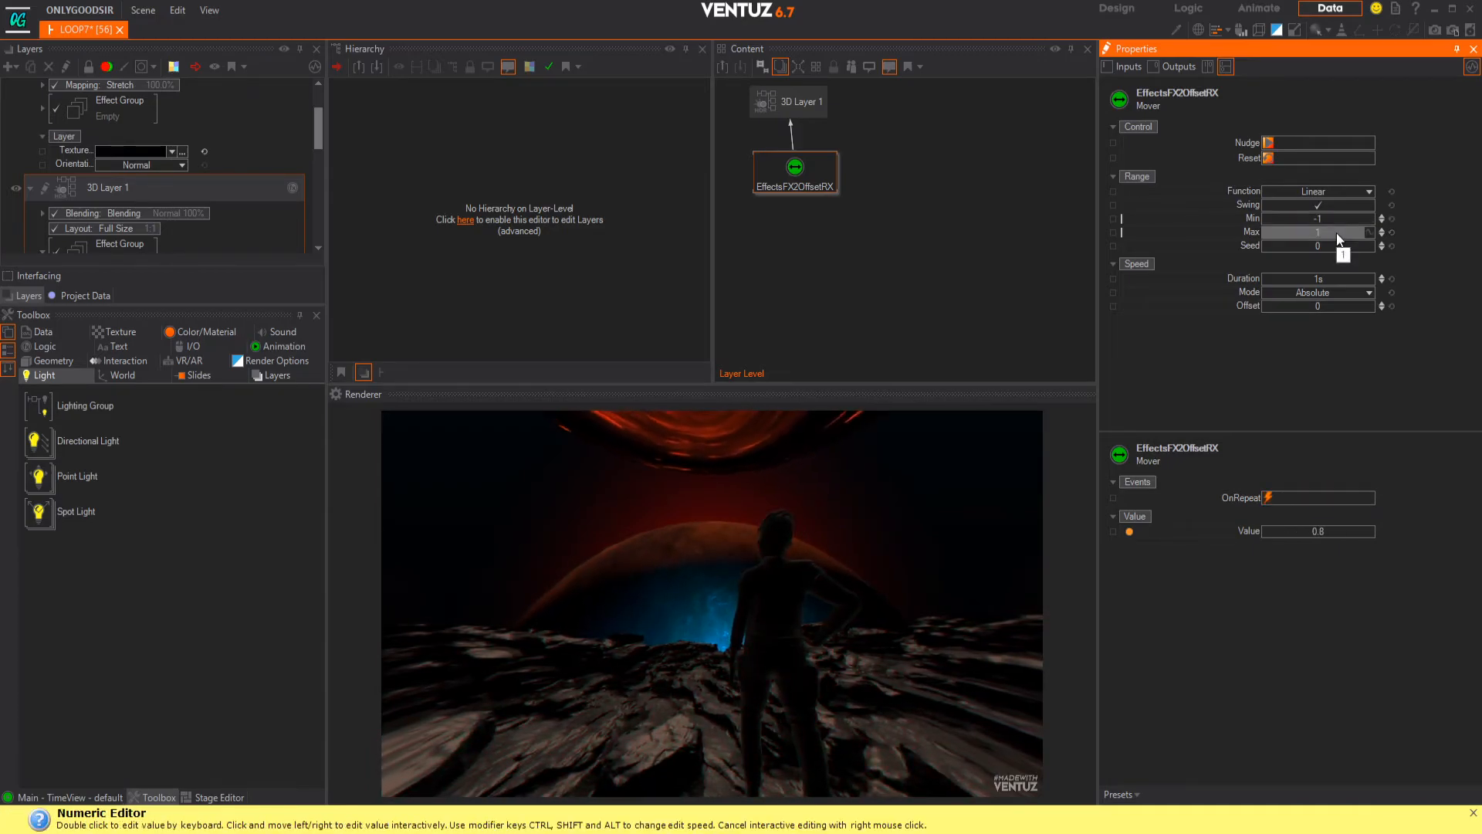
double_click(1336, 233)
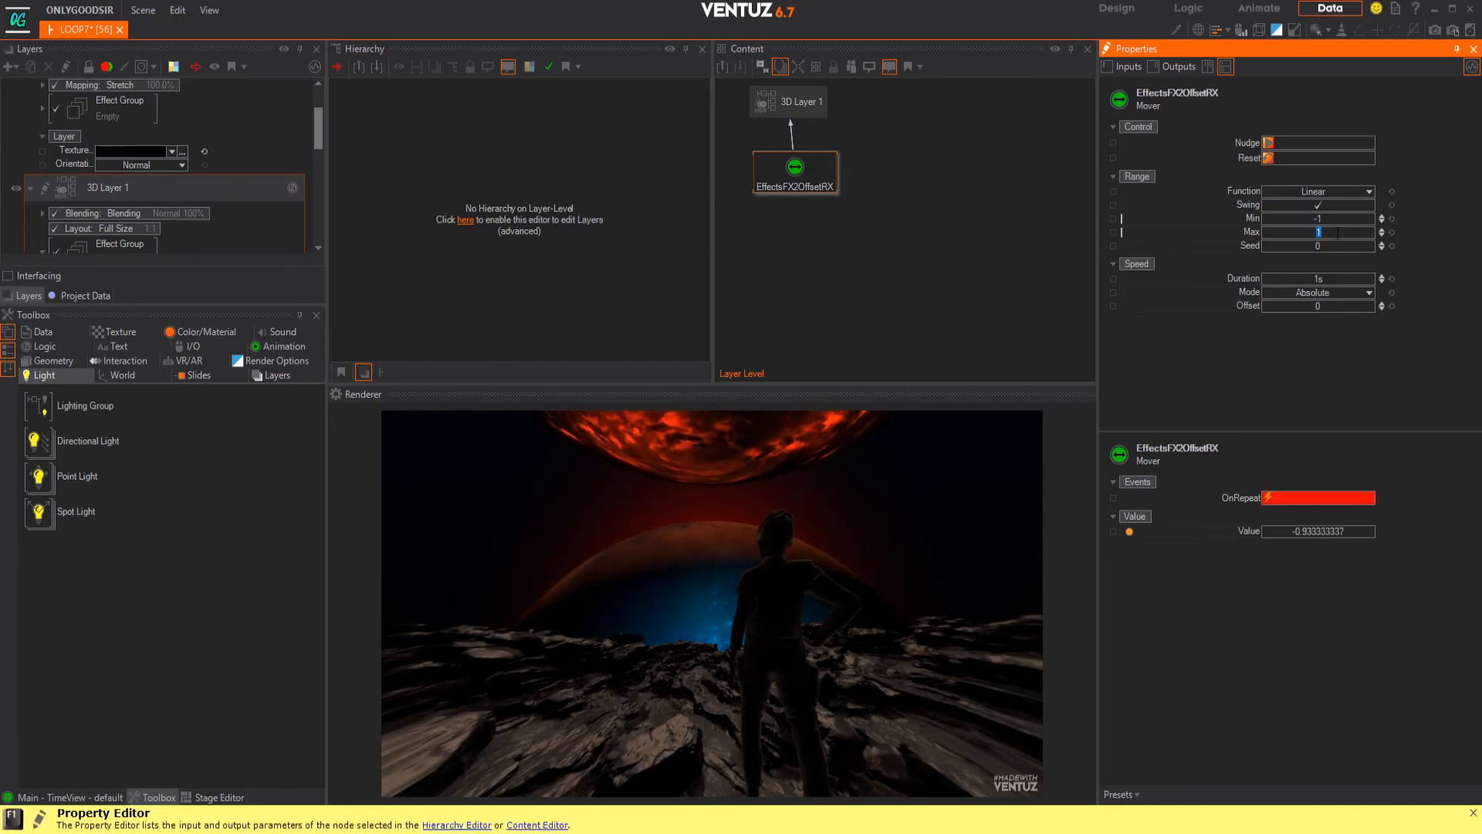
type("5")
key("Return")
double_click(1336, 233)
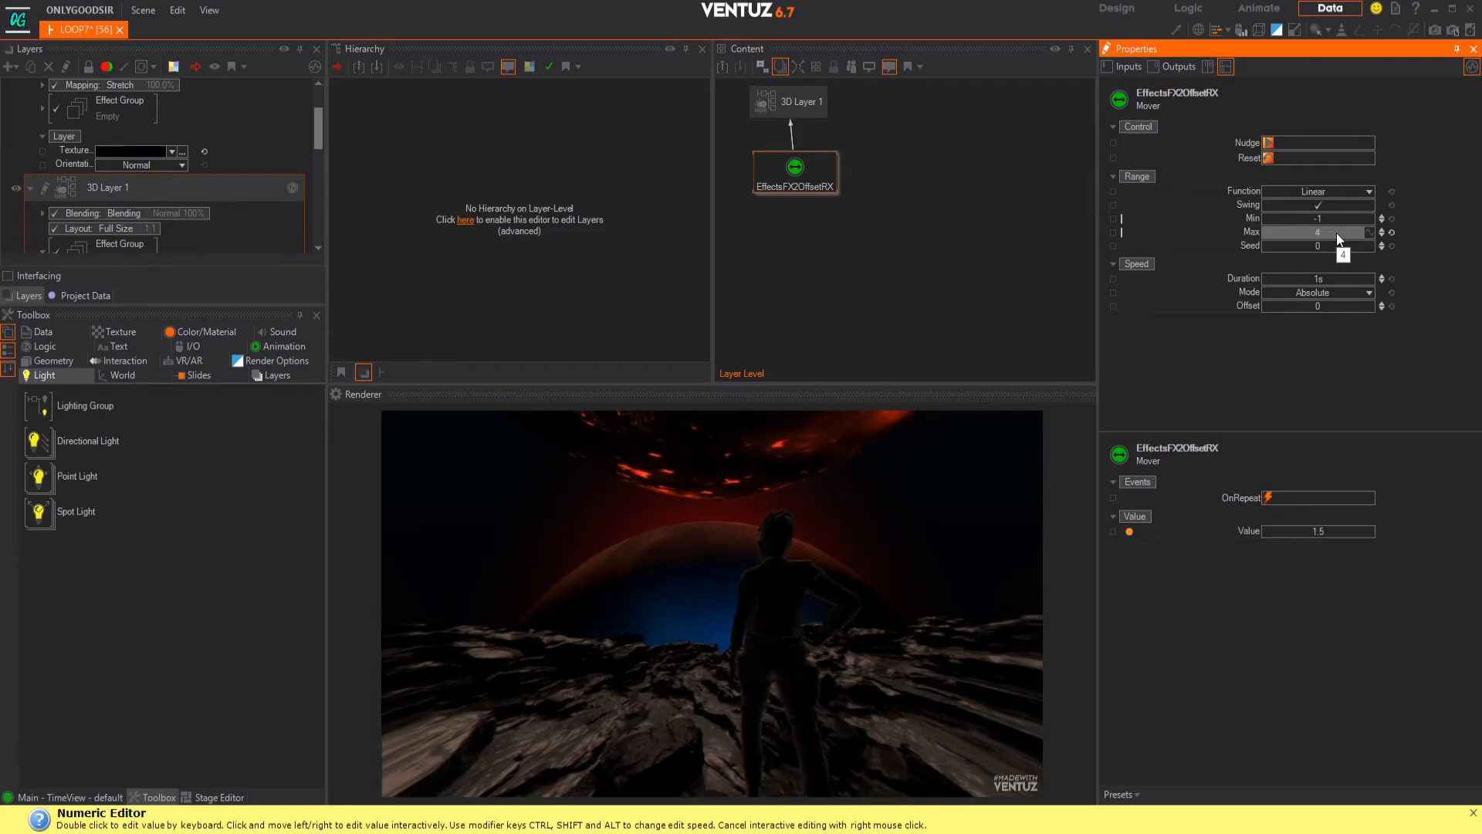
- Delete the OffsetRX mover and show the RGB Distortion settings of 3D Layer 1
left_click(817, 186)
key("Delete")
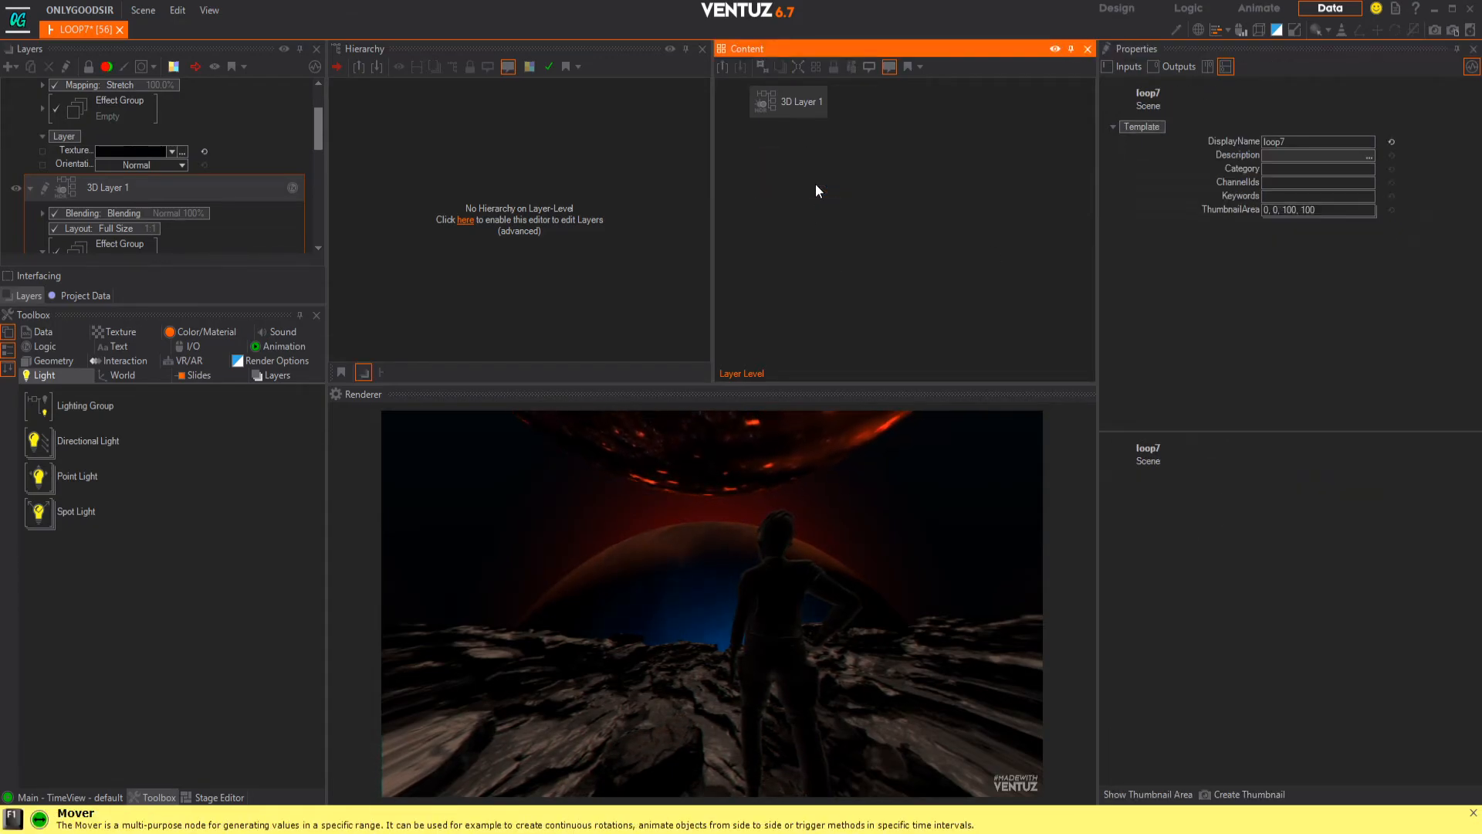
left_click(165, 235)
scroll(165, 193, "down", 4)
left_click(149, 176)
scroll(215, 197, "down", 8)
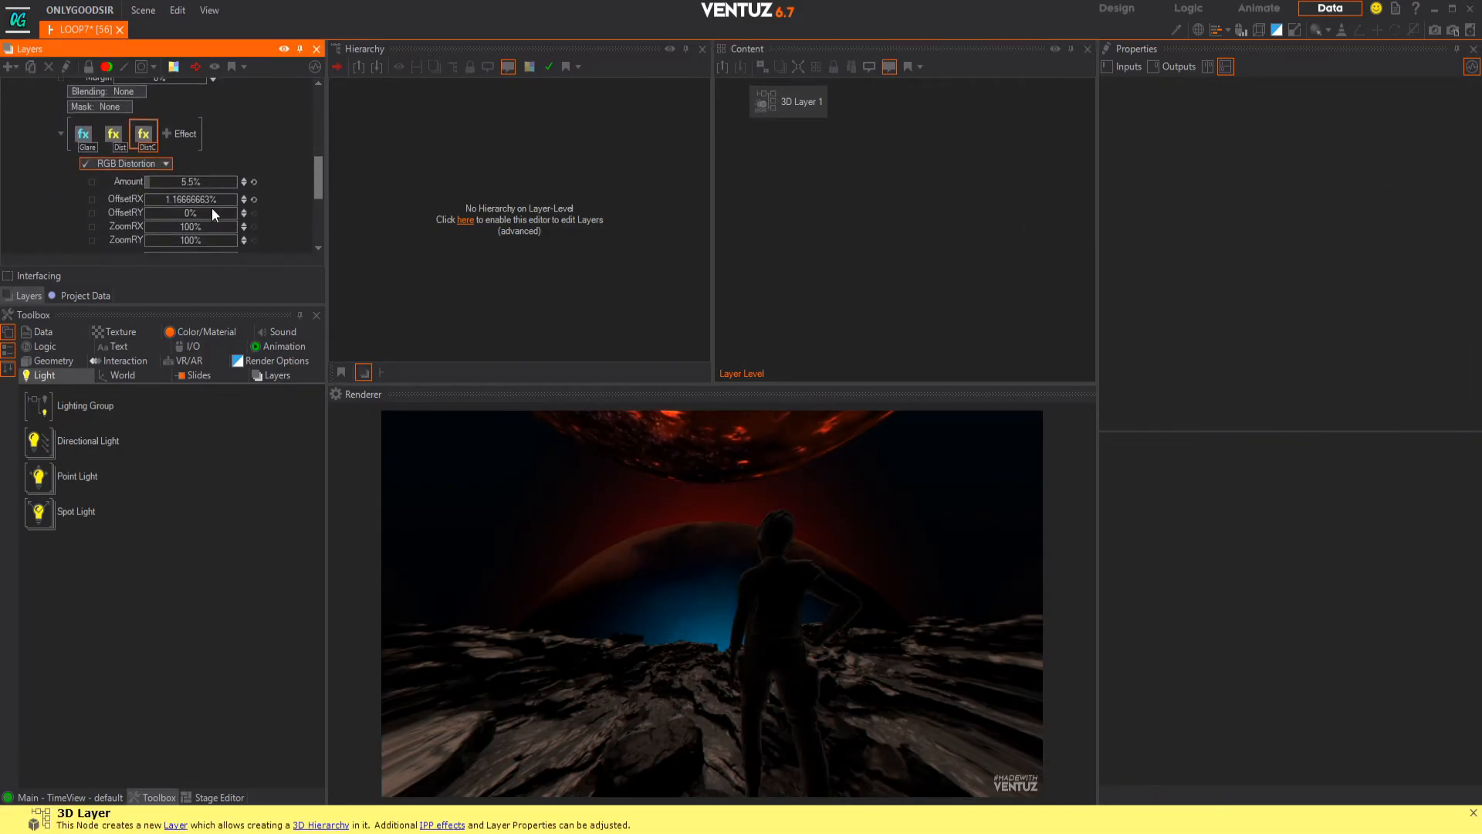
- Adjust the RGB Distortion to Amount 28.8%, ZoomRY 101.5%, ZoomGY 100.6%, OffsetBX 2.4% and ZoomBY 108%
left_click_drag(197, 160, 209, 207)
scroll(219, 176, "up", 1)
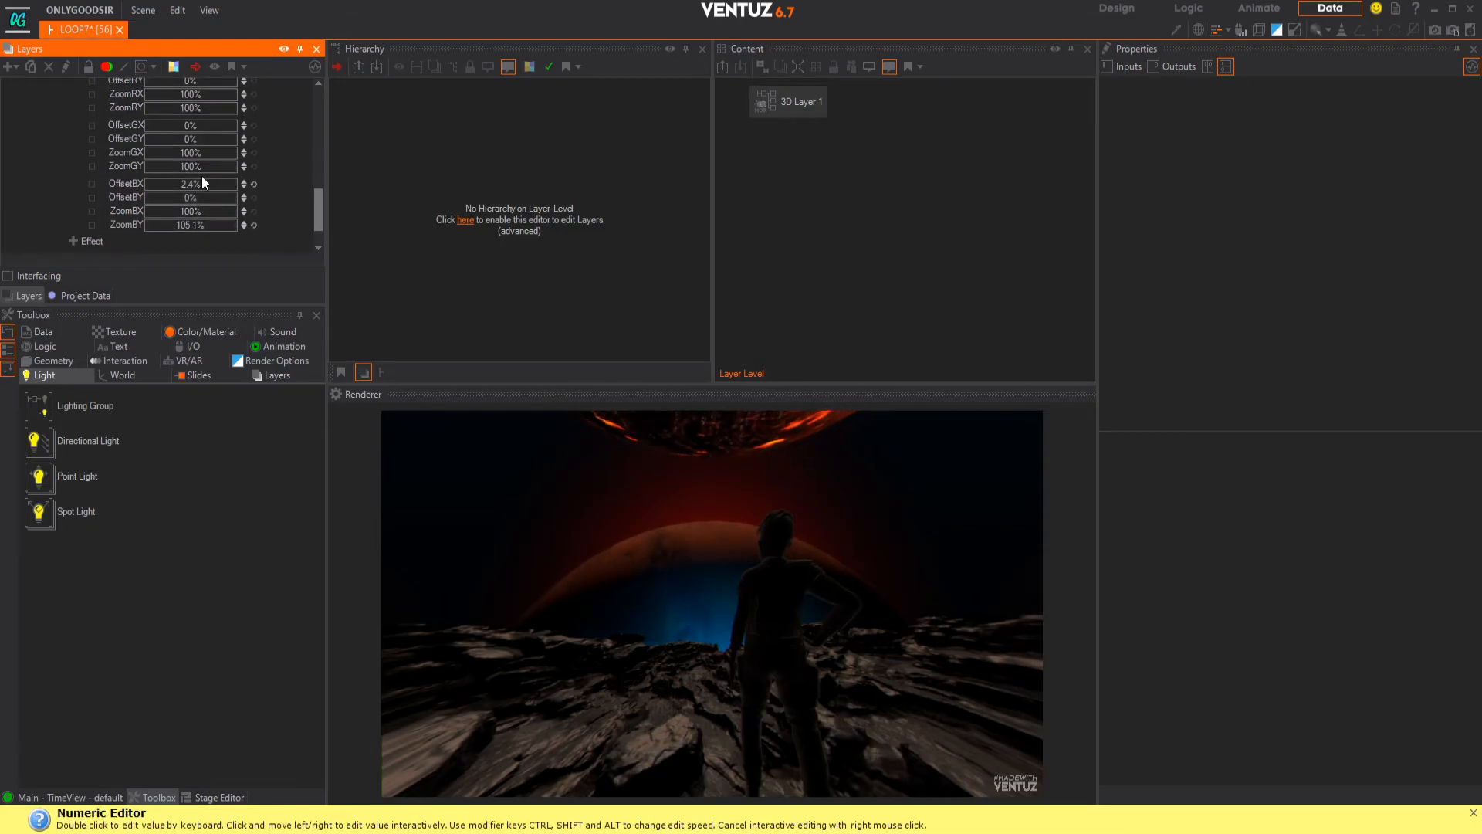
scroll(201, 185, "up", 3)
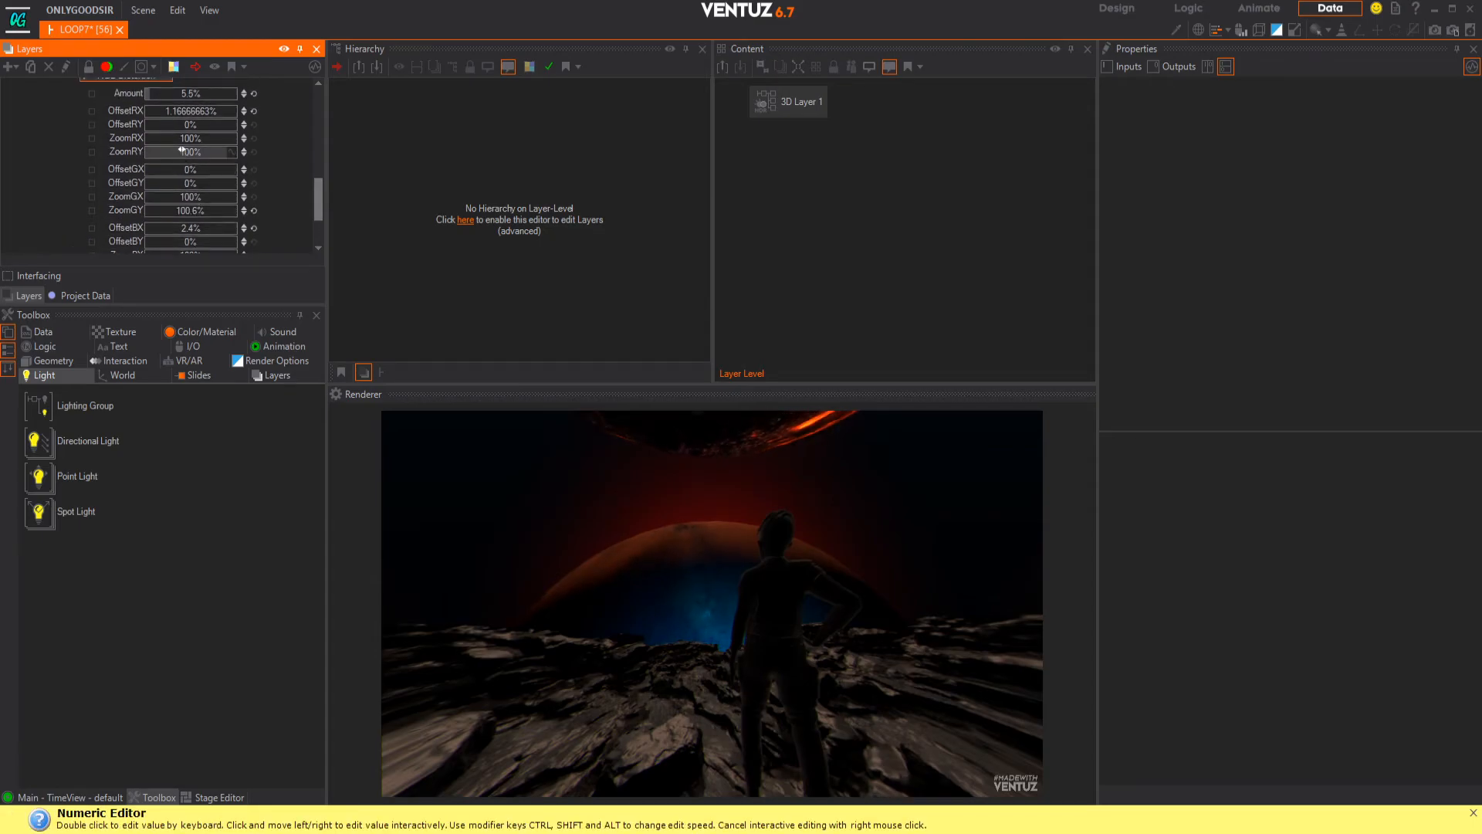
scroll(198, 178, "up", 3)
left_click_drag(177, 128, 235, 131)
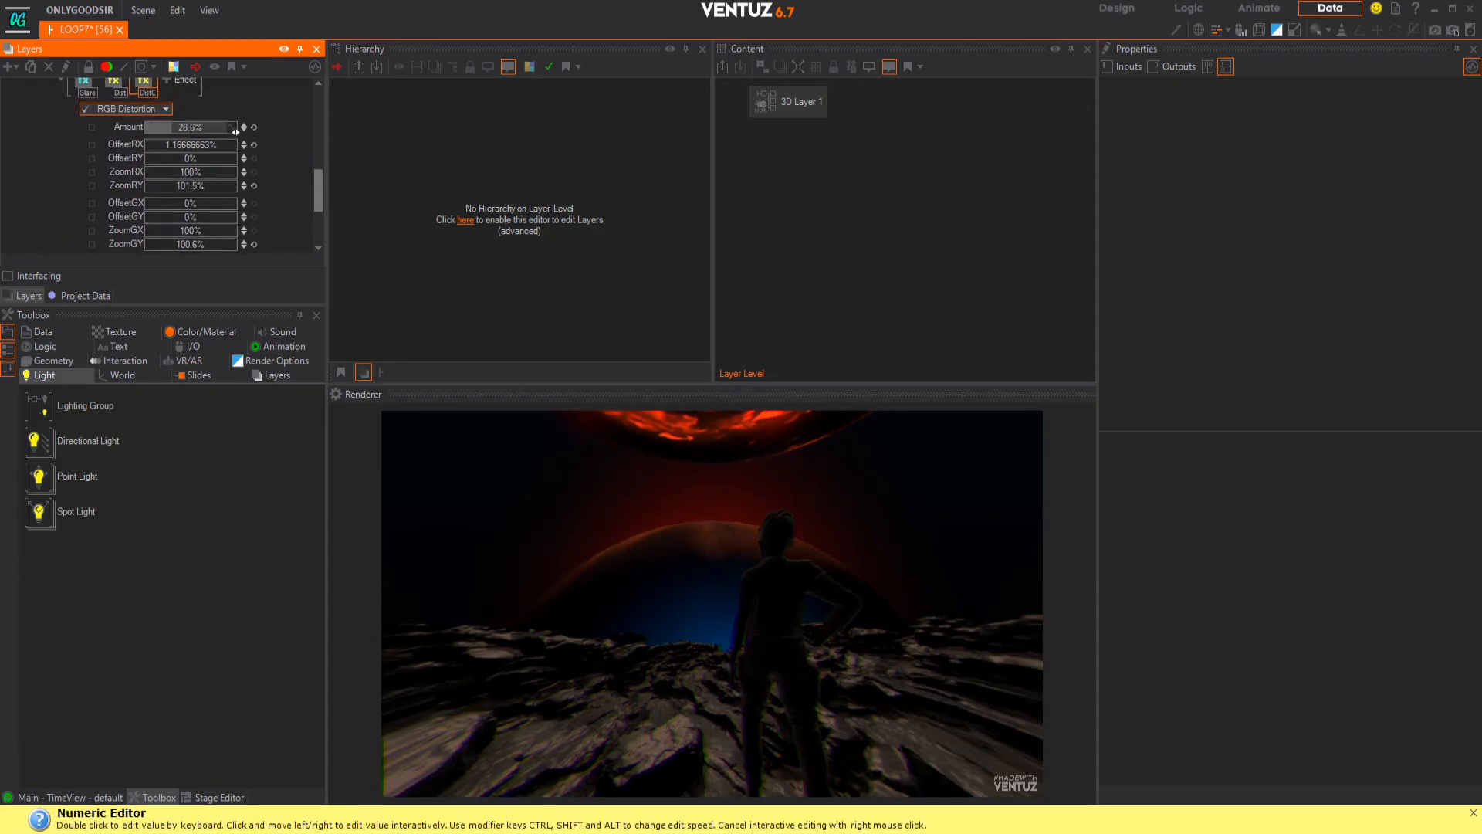
scroll(189, 163, "down", 5)
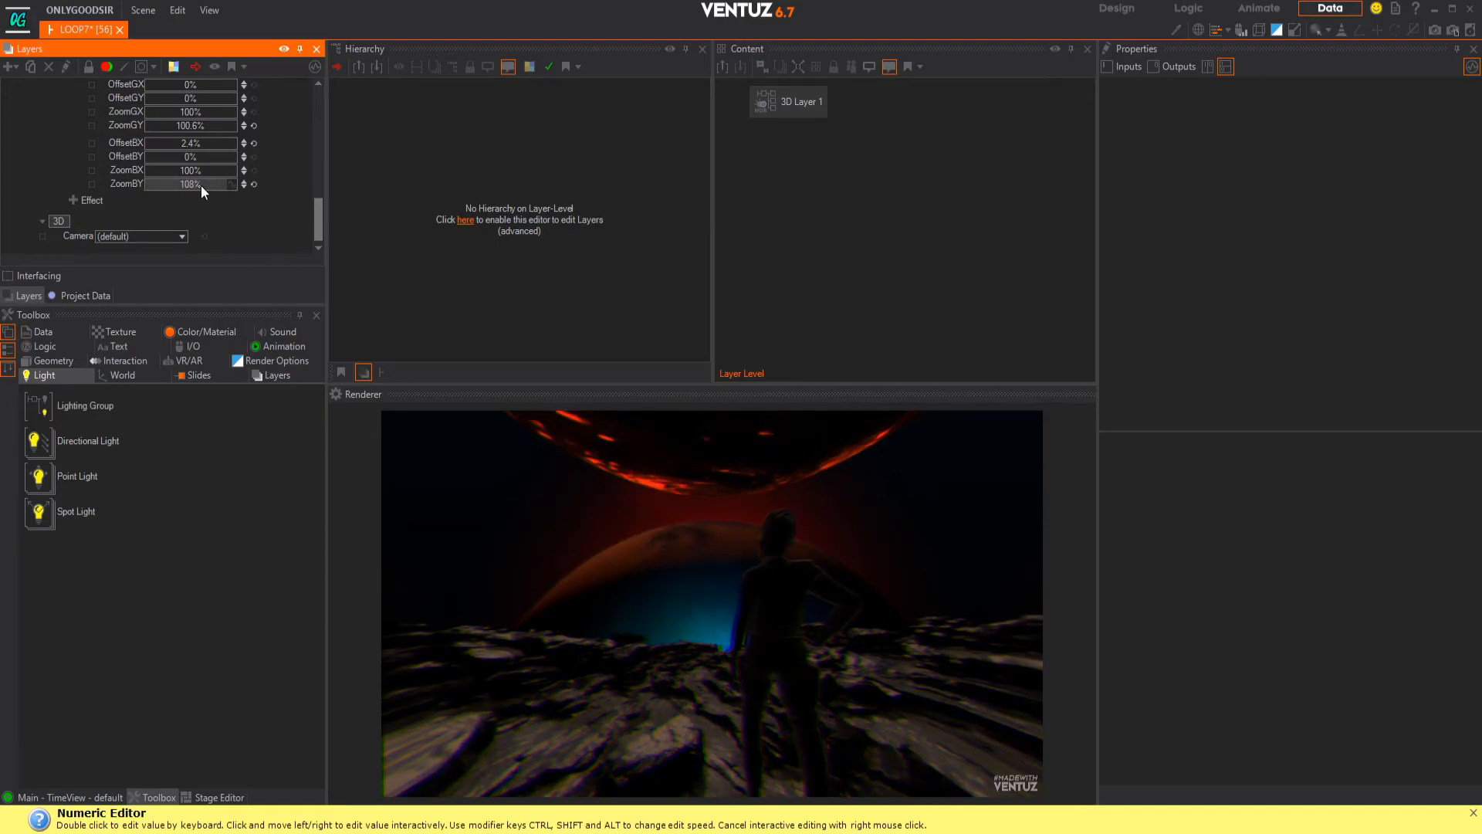
- Try RGB Noise and Posterize HSV in place of the RGB Distortion effect
scroll(229, 218, "up", 2)
scroll(226, 206, "up", 5)
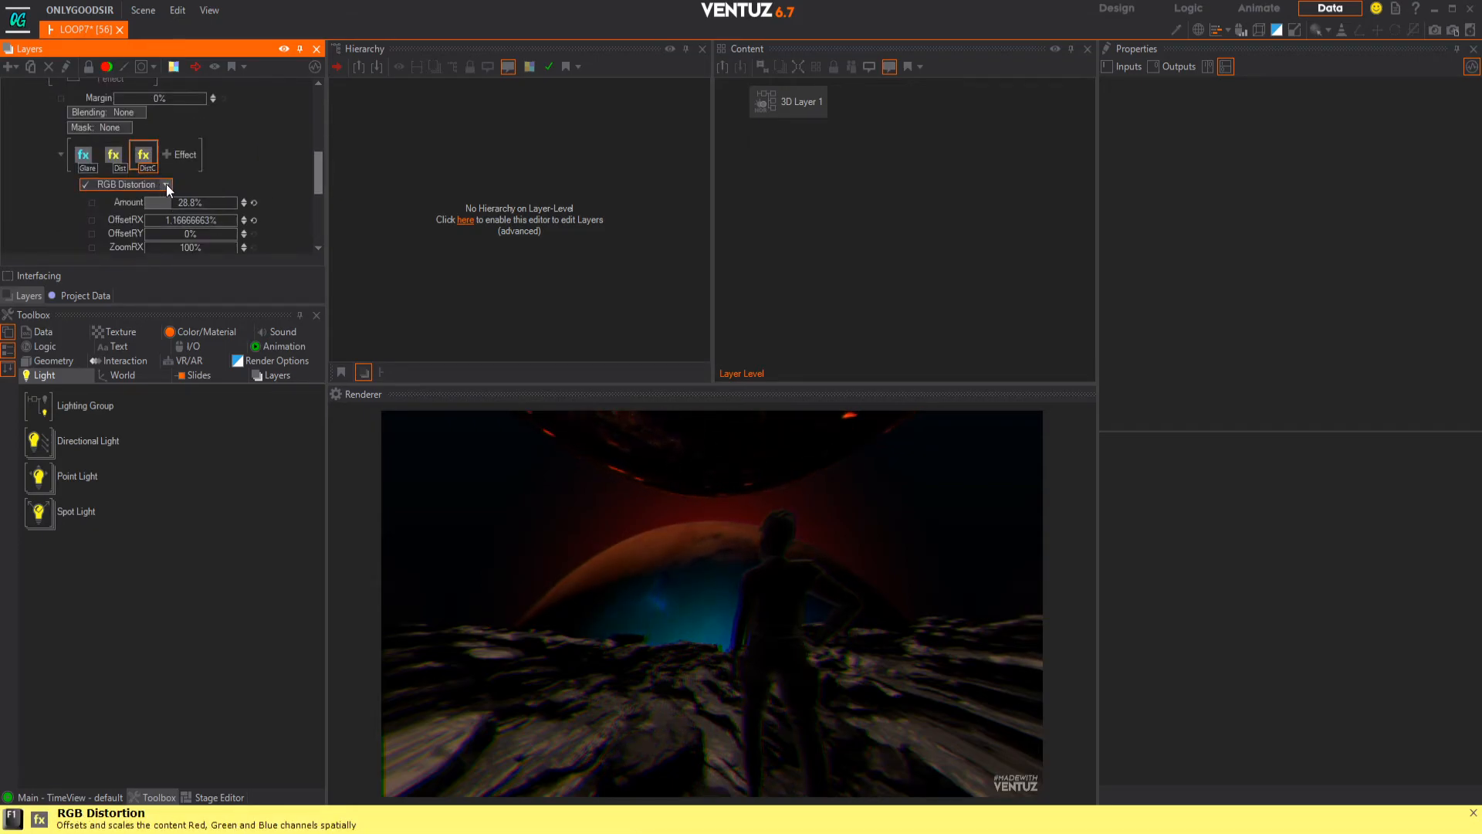
left_click(166, 184)
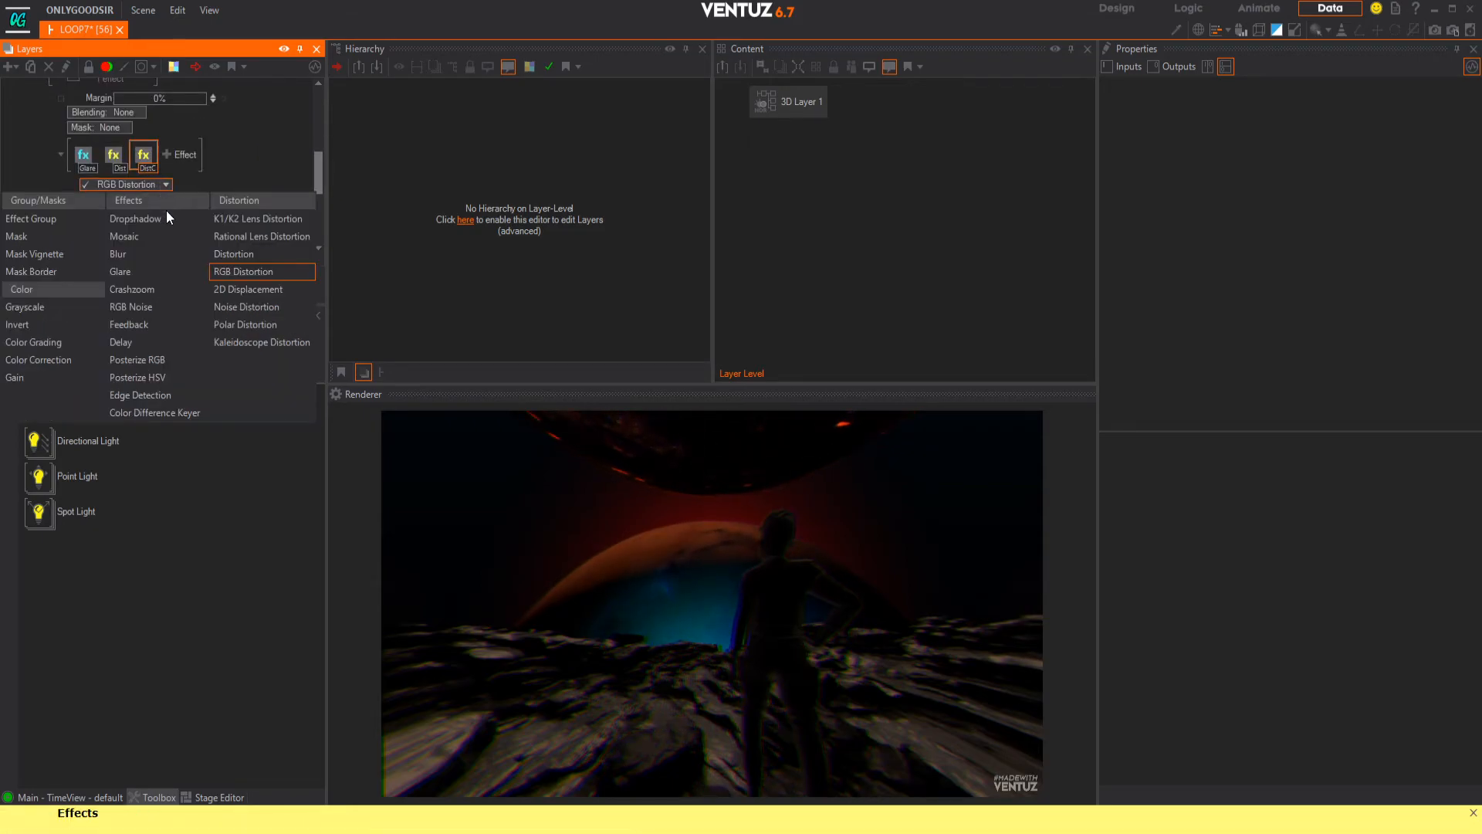
left_click(162, 304)
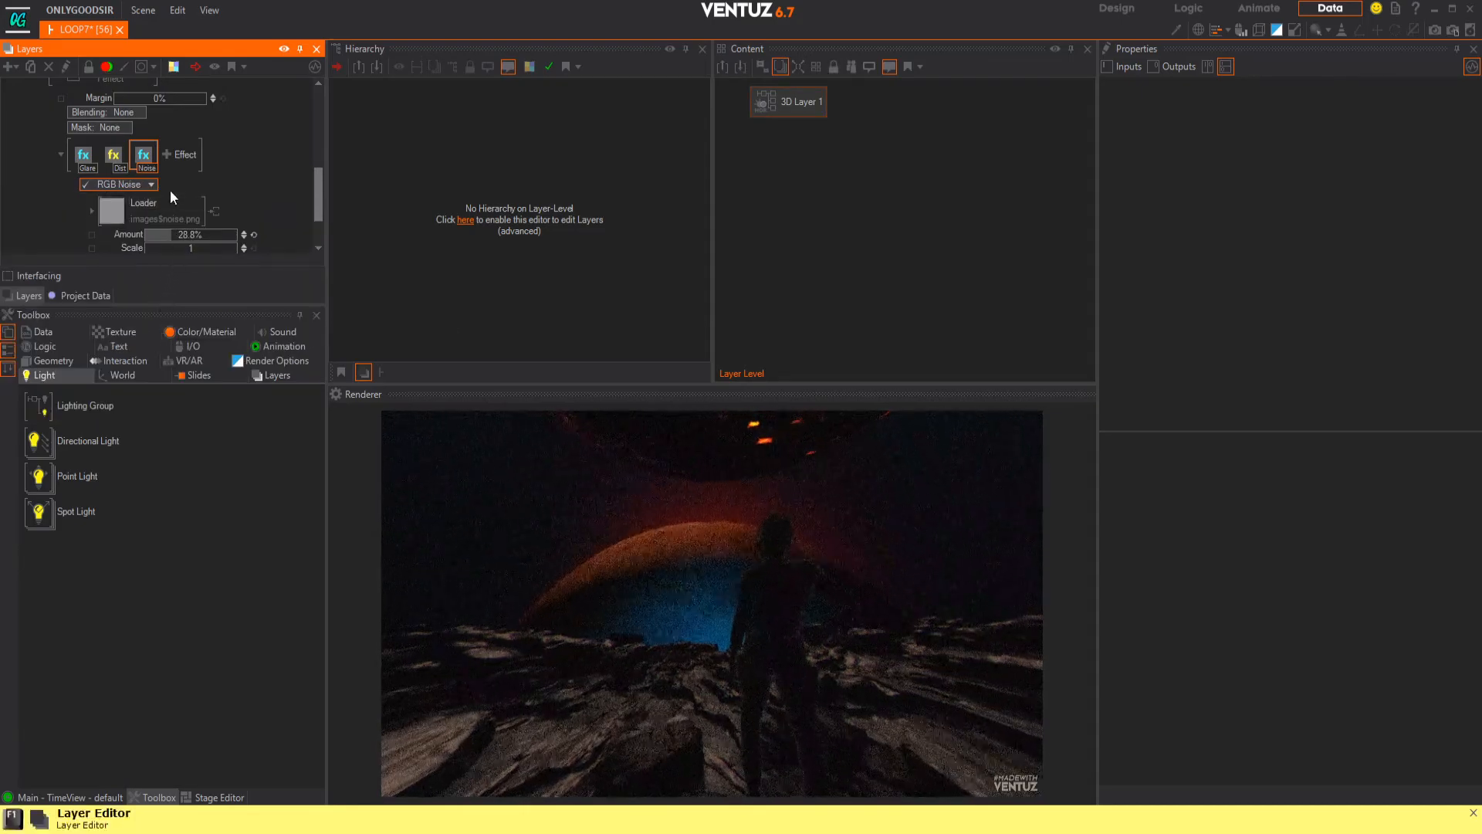
left_click(147, 185)
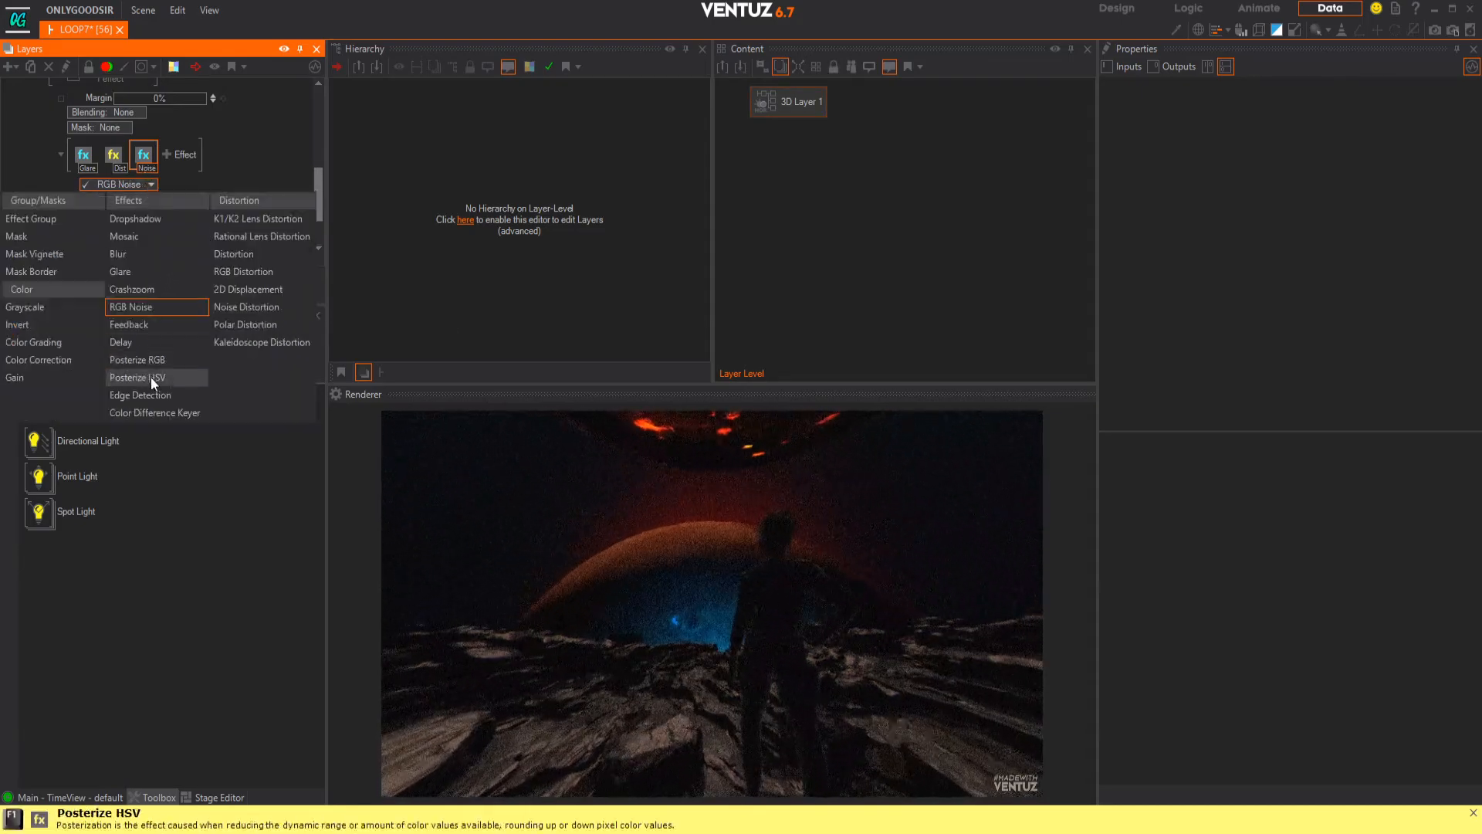
left_click(152, 379)
- Try Blur with different amounts as the third effect of 3D Layer 1, and remove that effect from the group
left_click(162, 185)
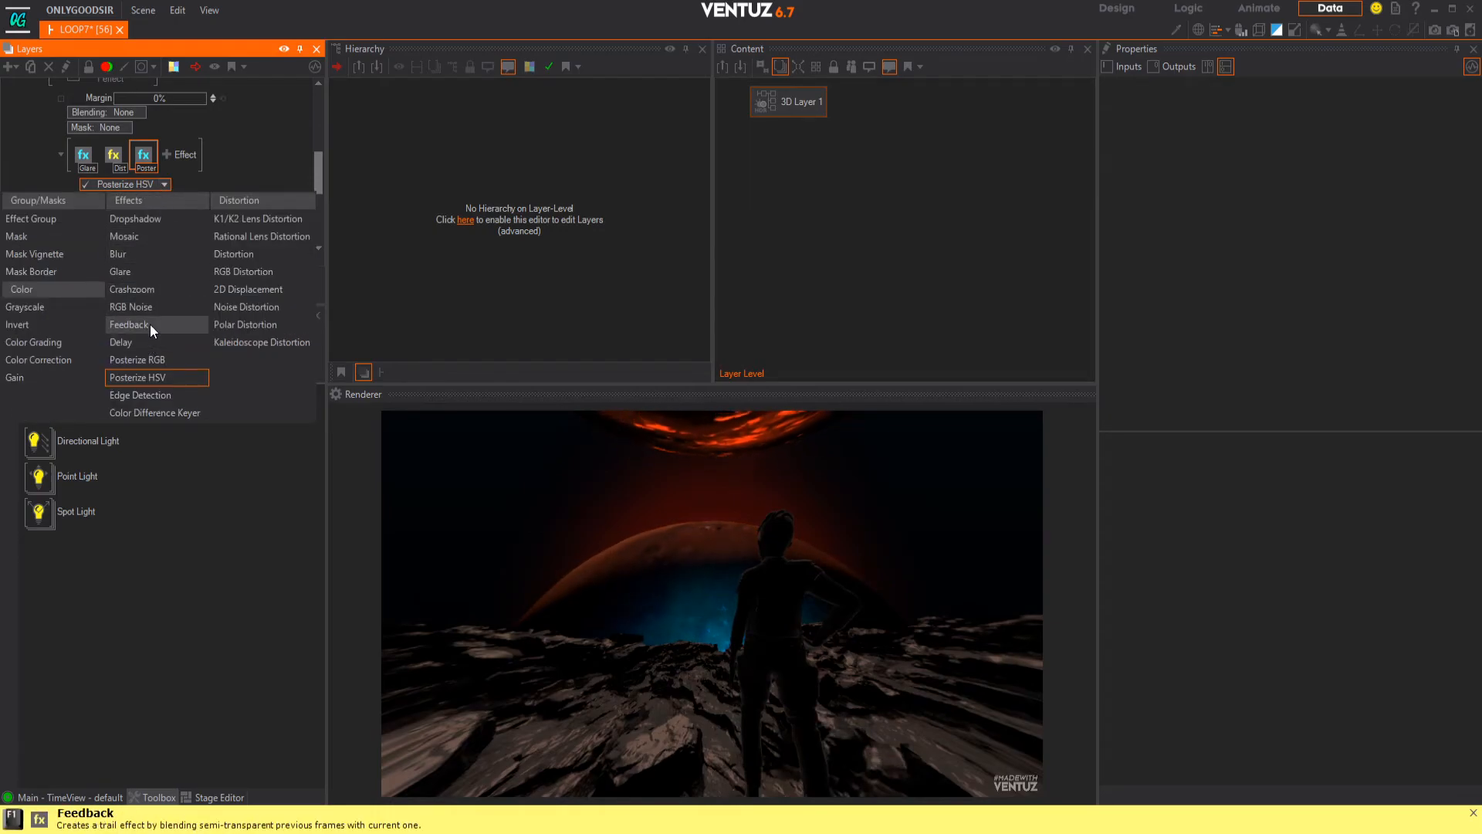
left_click(141, 253)
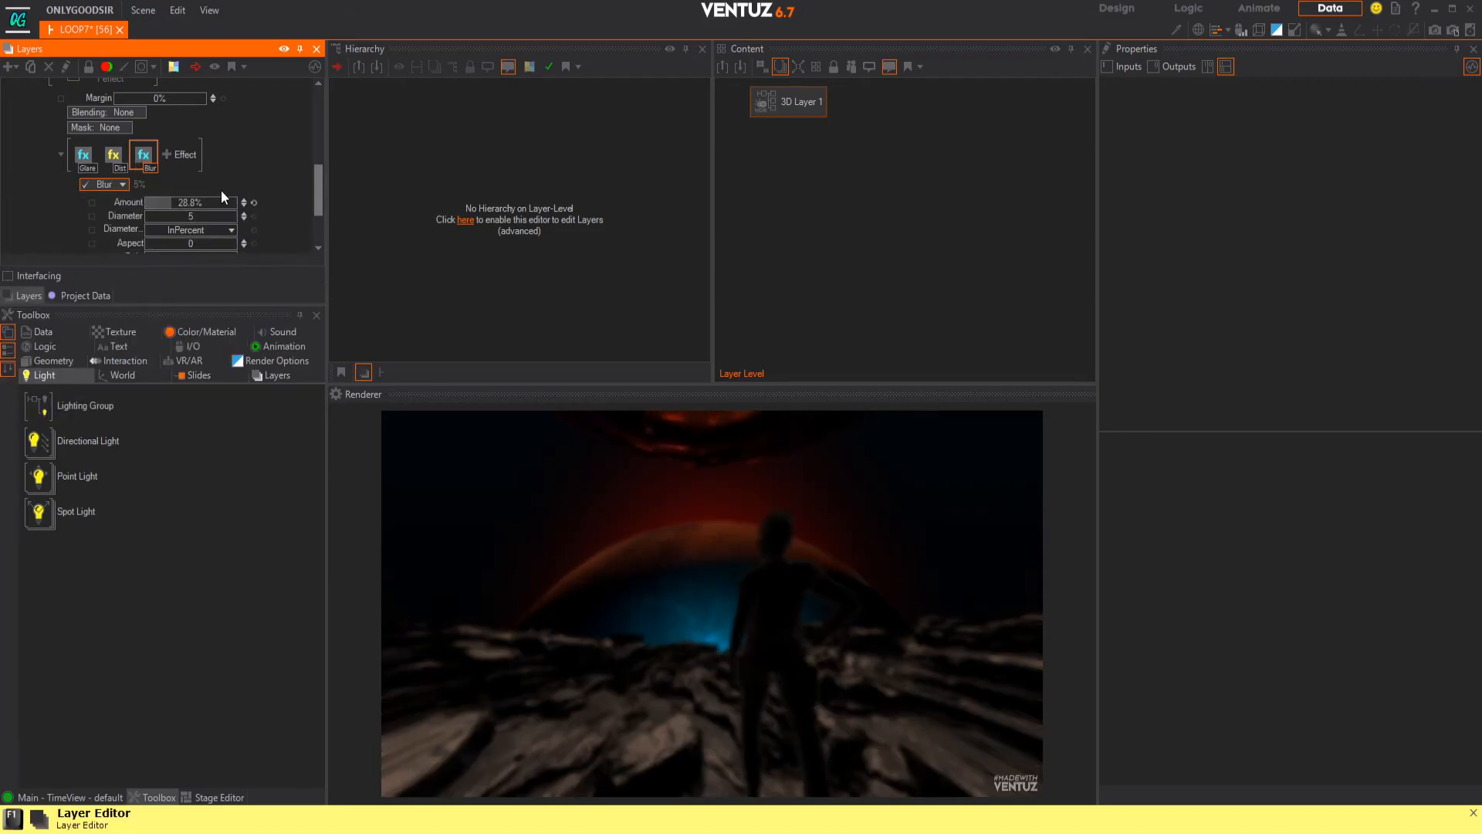
left_click_drag(185, 202, 236, 200)
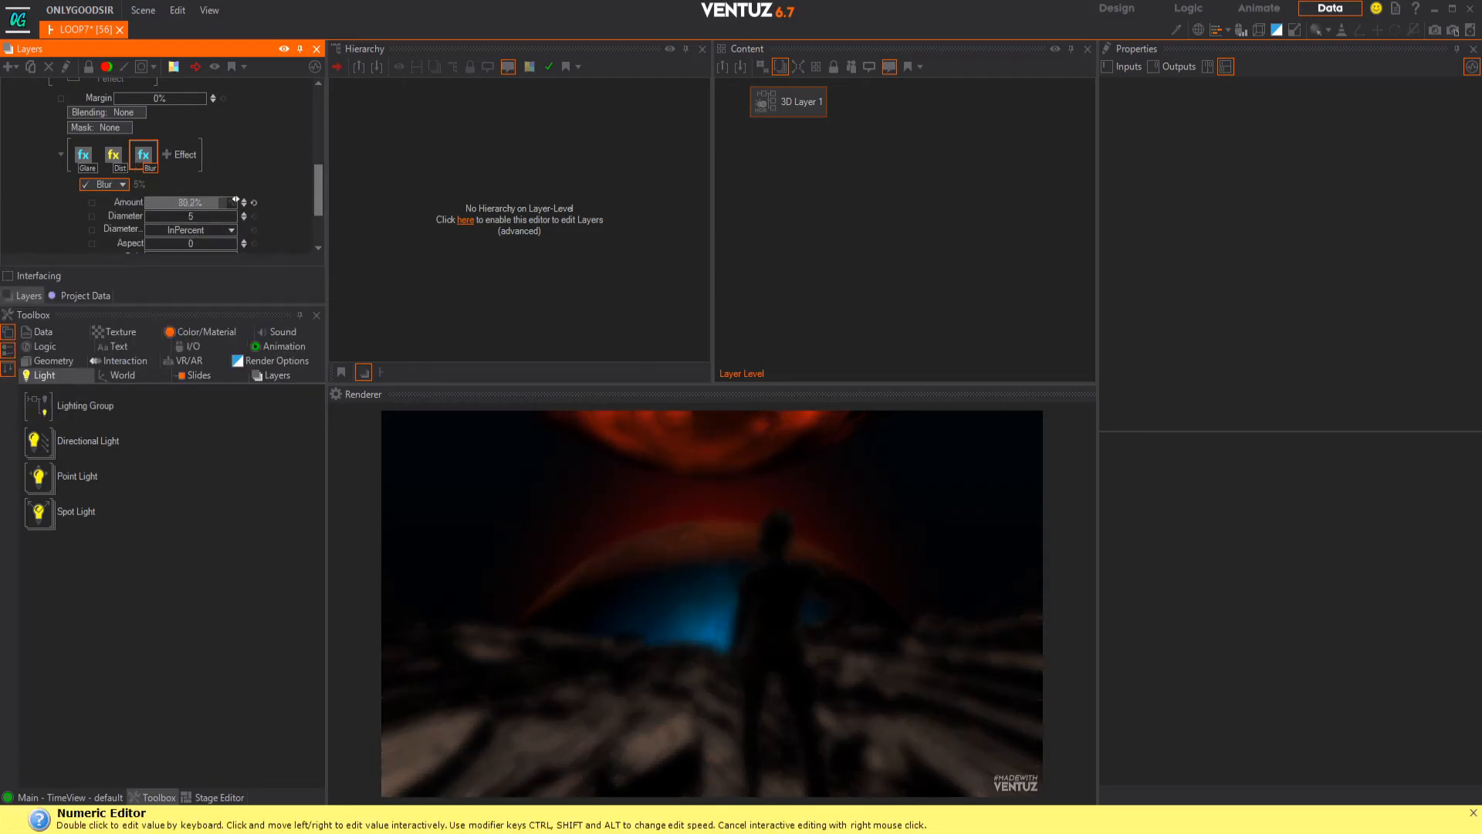
mouse_move(145, 207)
left_mouse_down()
mouse_move(236, 207)
mouse_move(144, 206)
left_mouse_up()
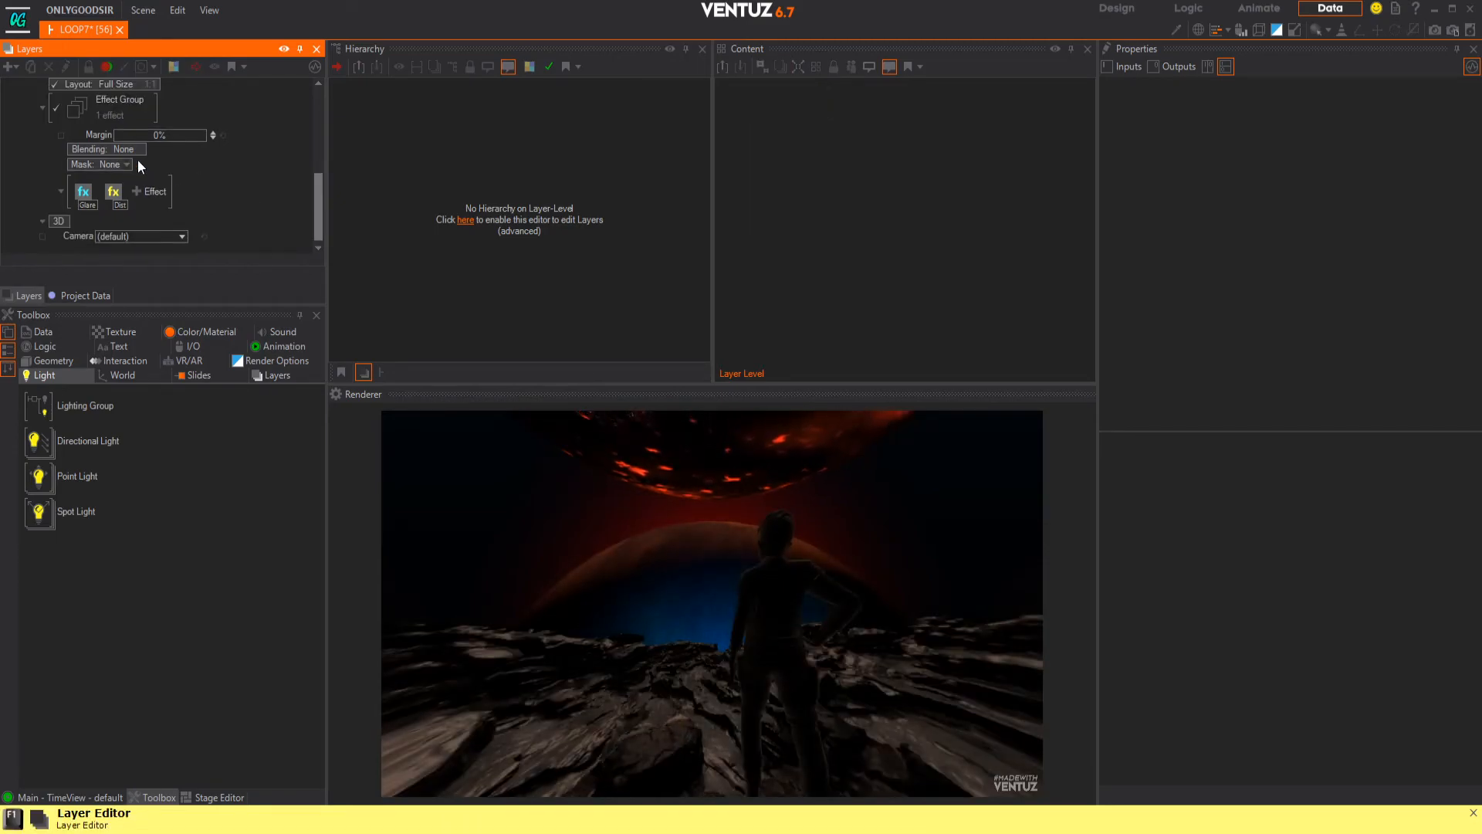
- Enable Simple DepthOfField on the 3D Layer 1 root
scroll(71, 201, "up", 3)
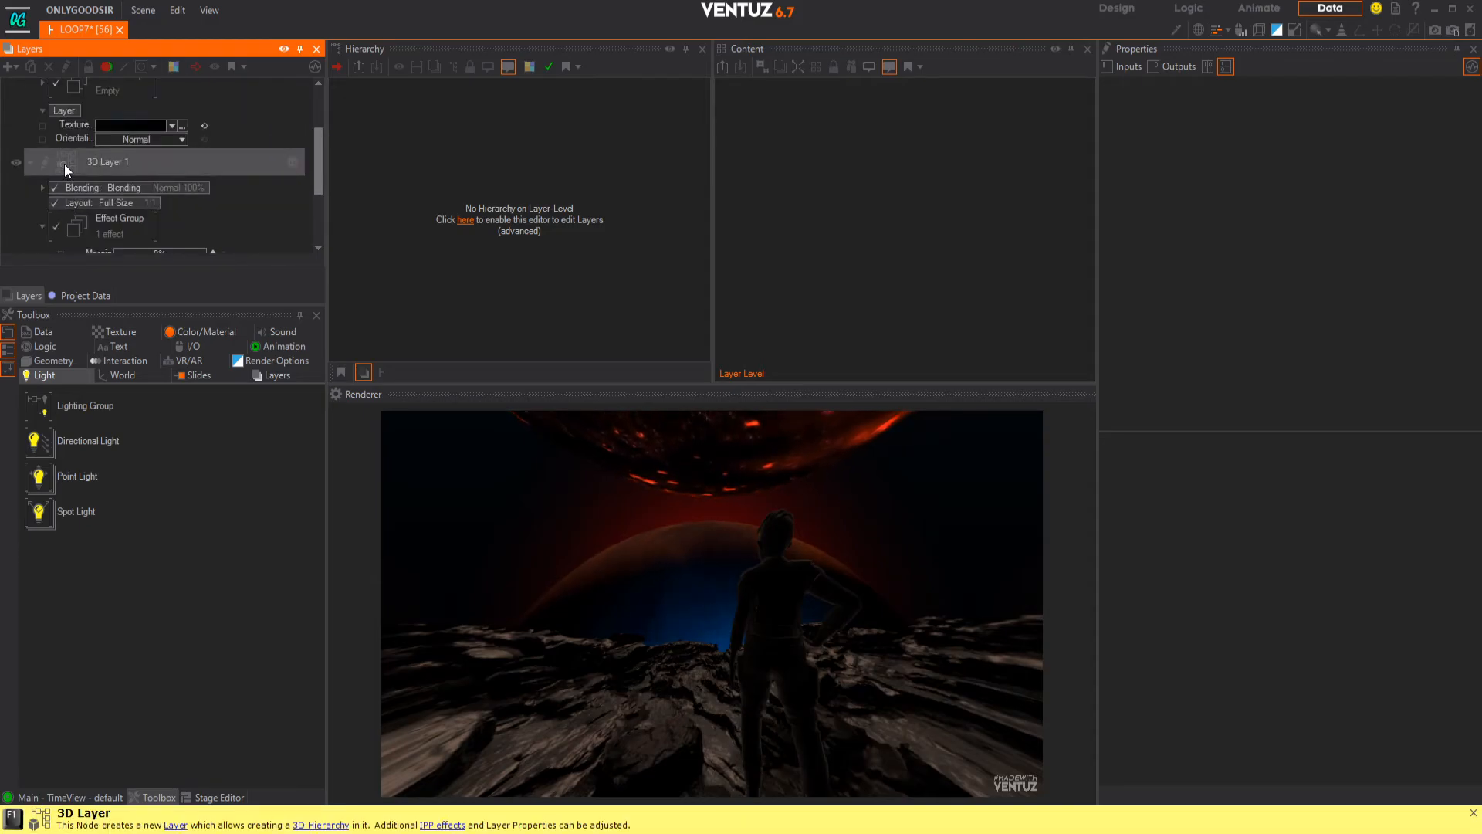
left_click(63, 163)
left_click(44, 163)
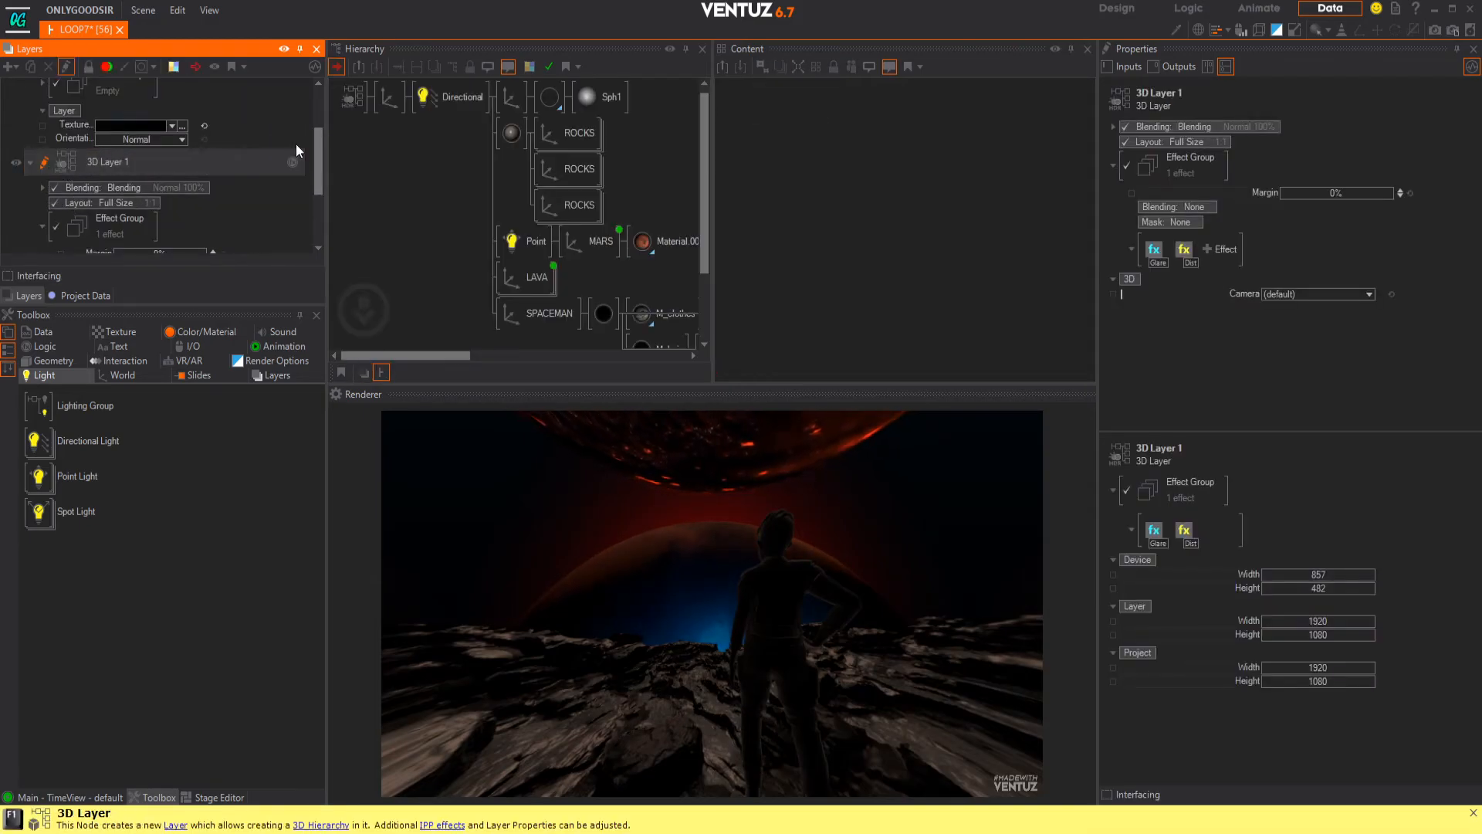
left_click(351, 97)
left_click(1199, 256)
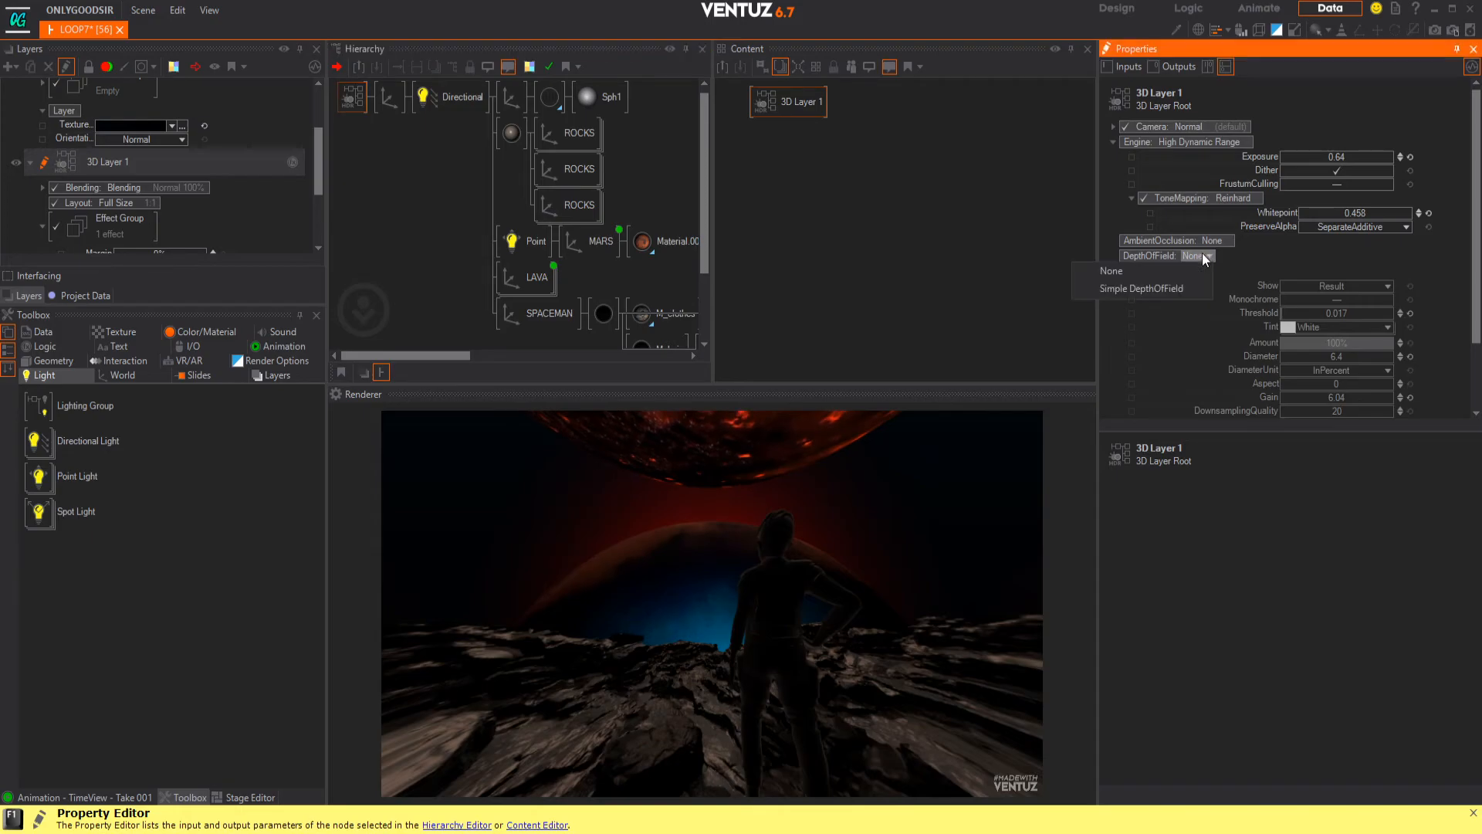
left_click(1180, 283)
- Set the depth of field's FocusDistance to 39.58, FarRange to 15.46 and NearBlur to 0%
scroll(1241, 263, "down", 2)
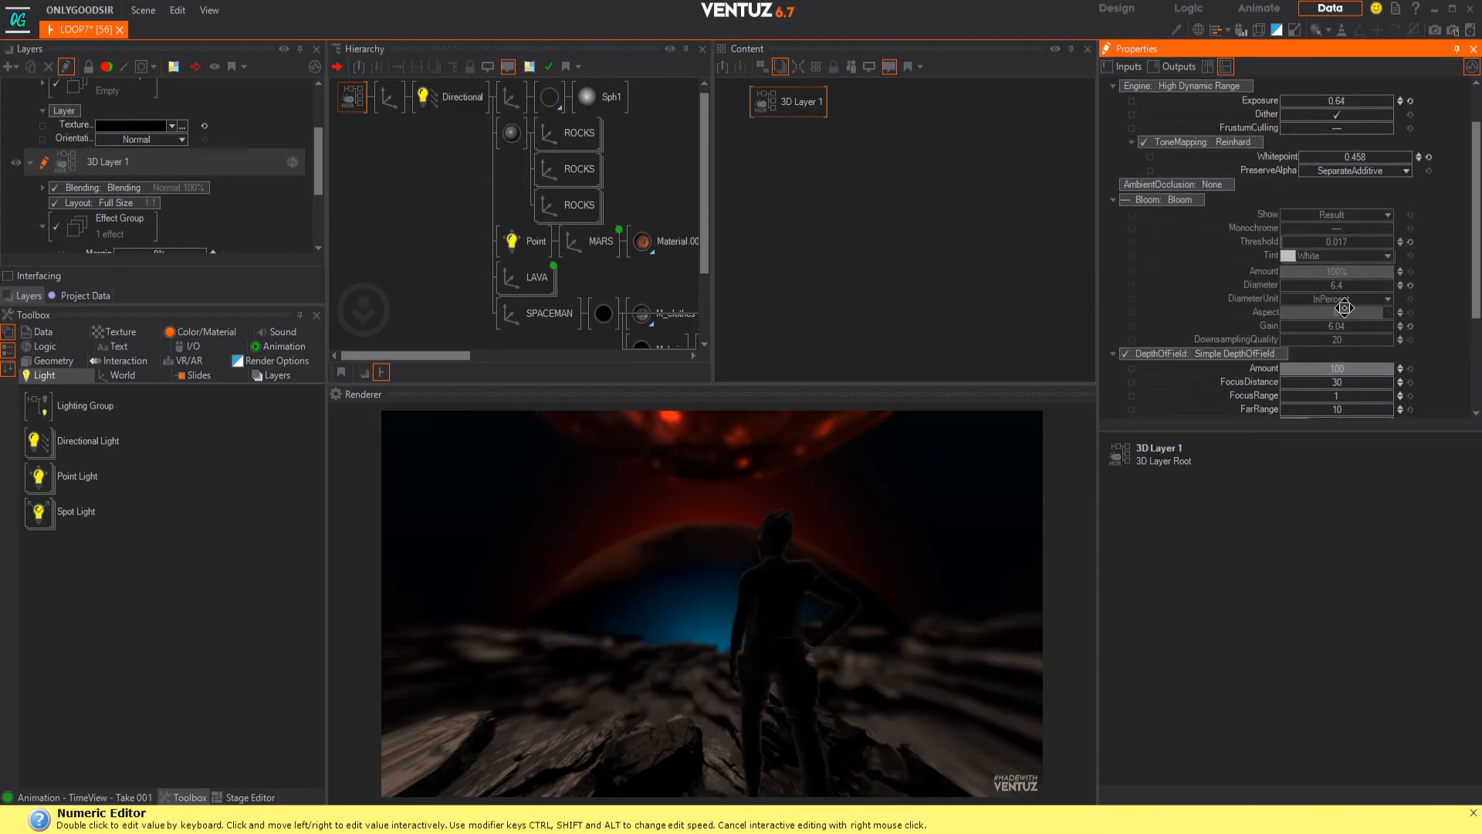
scroll(1336, 247, "down", 3)
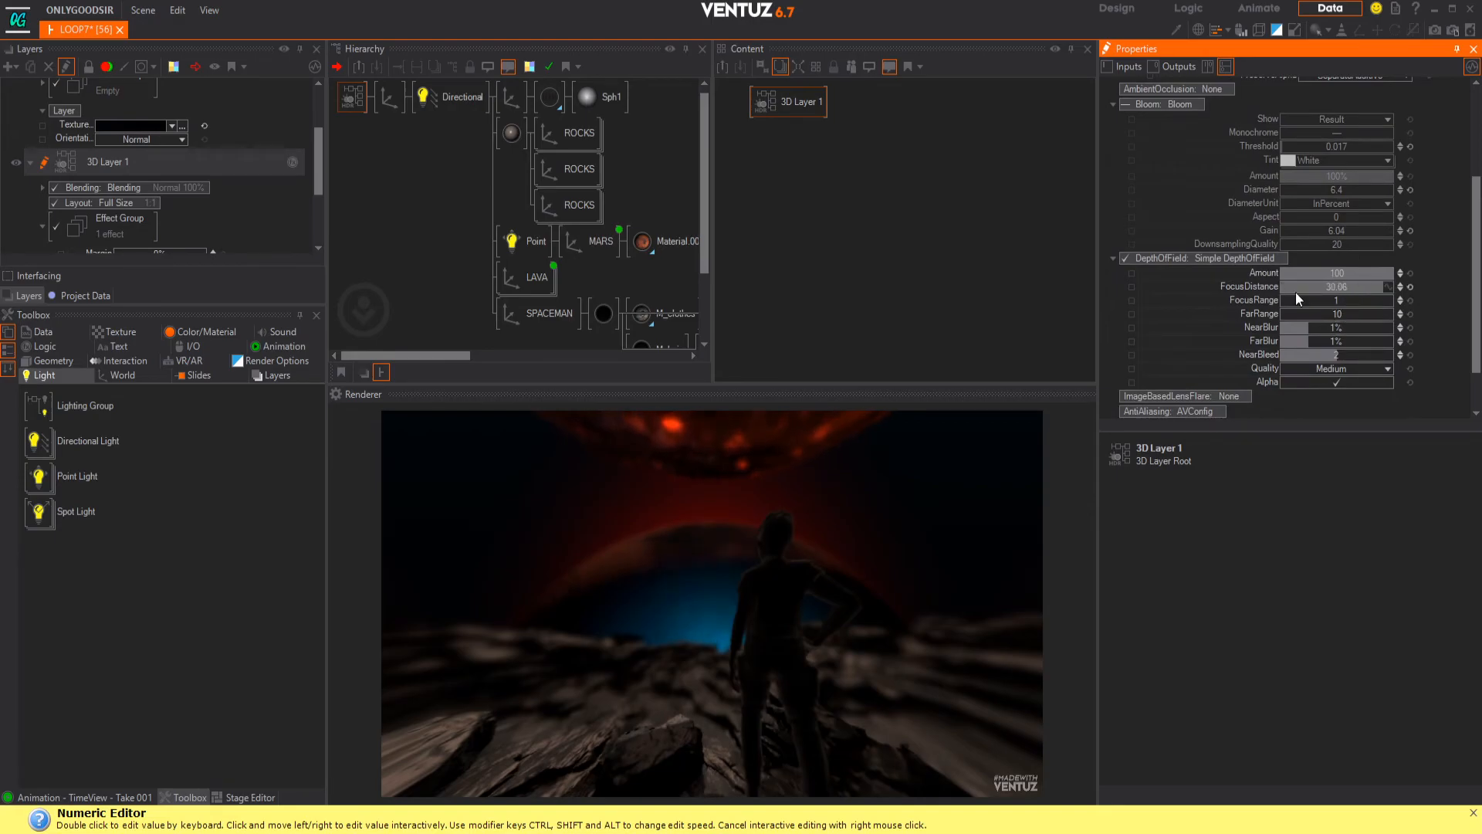
mouse_move(1302, 292)
left_mouse_down()
mouse_move(1341, 294)
mouse_move(1276, 287)
left_mouse_up()
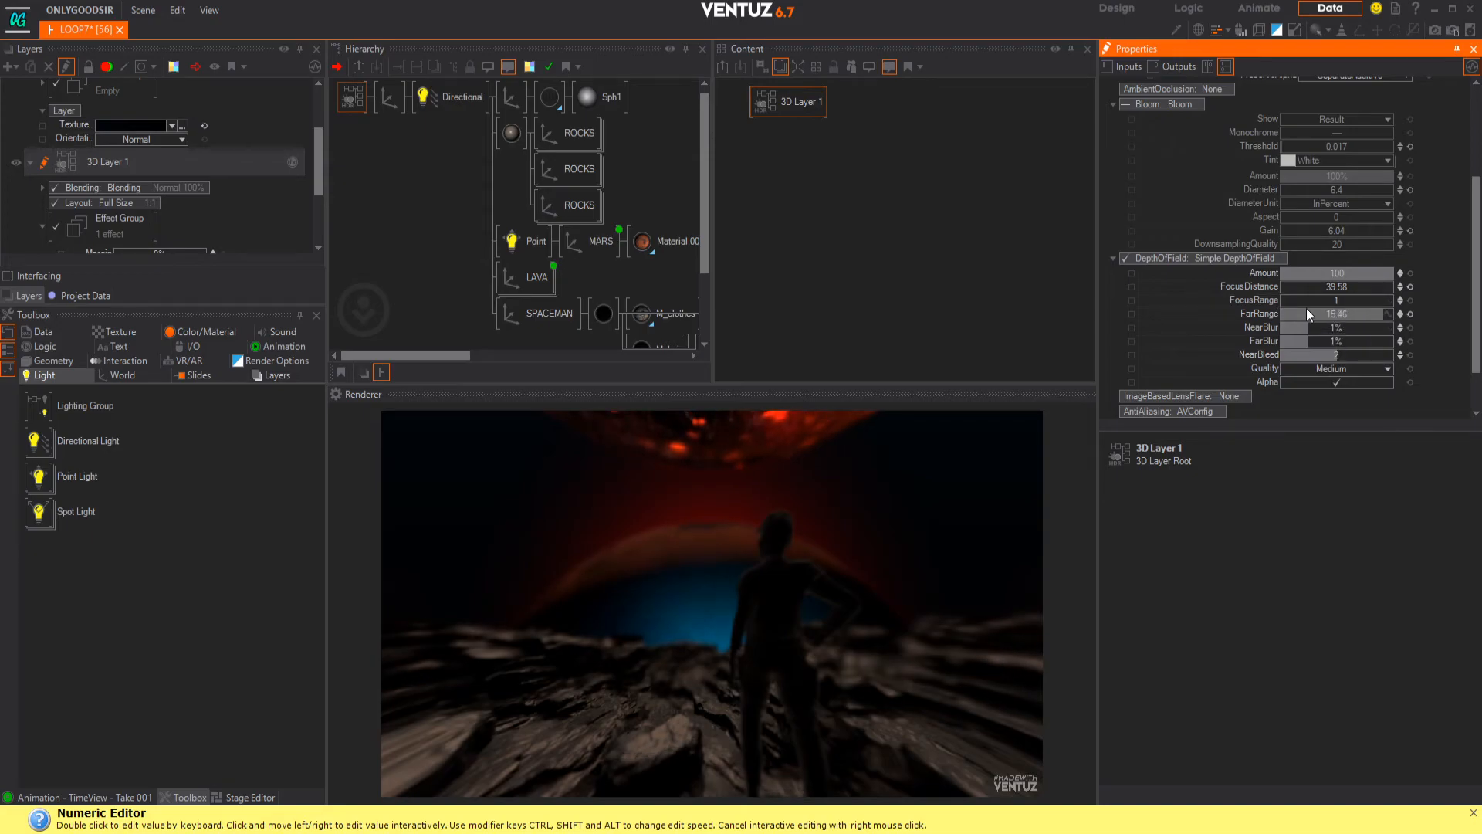
left_click_drag(1322, 329, 1282, 327)
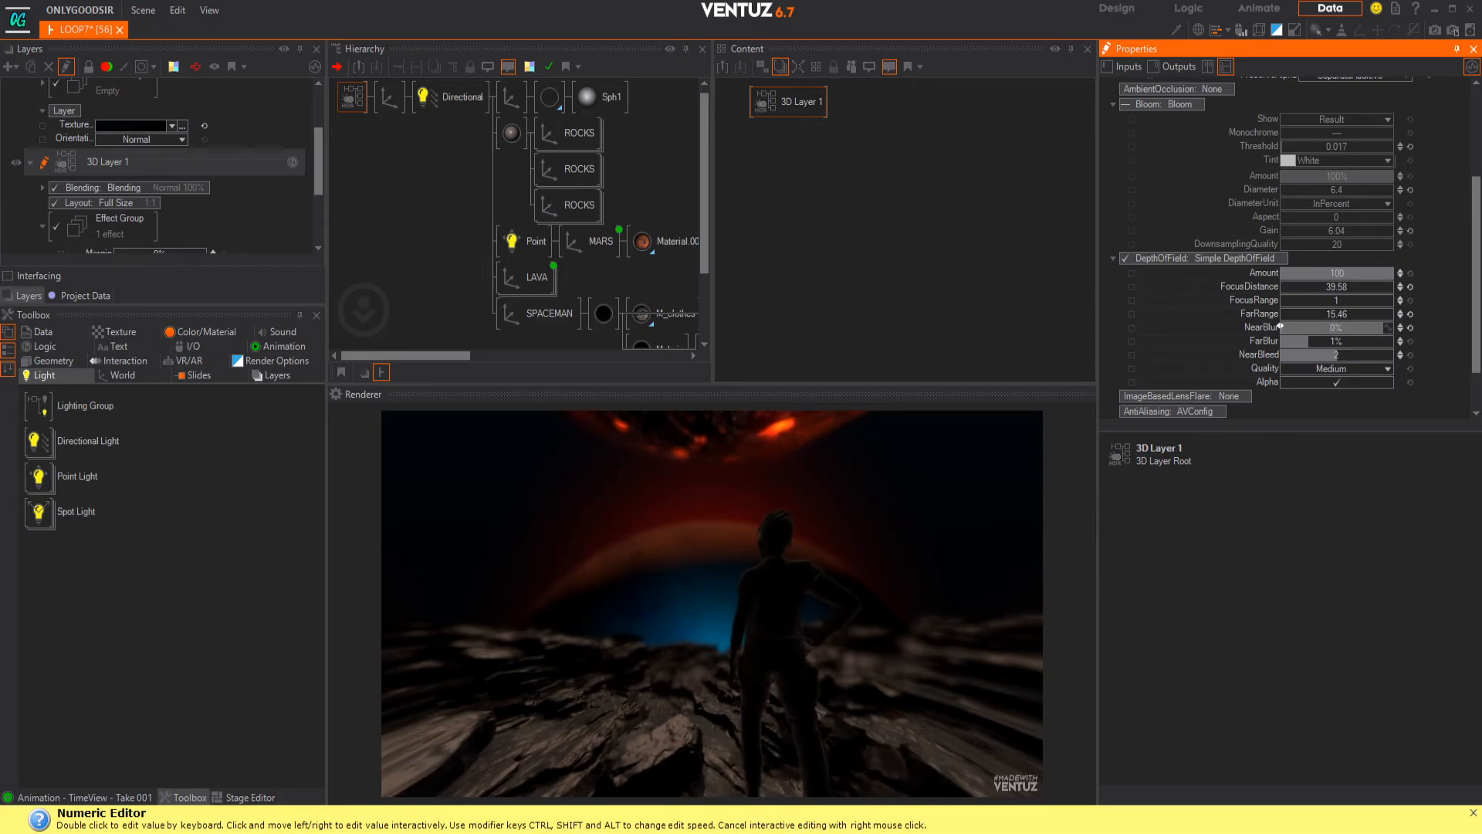
- Set the depth of field's NearBleed to 1.41 and FocusDistance to 147.26, and disable the depth of field
left_click_drag(1320, 354, 1319, 356)
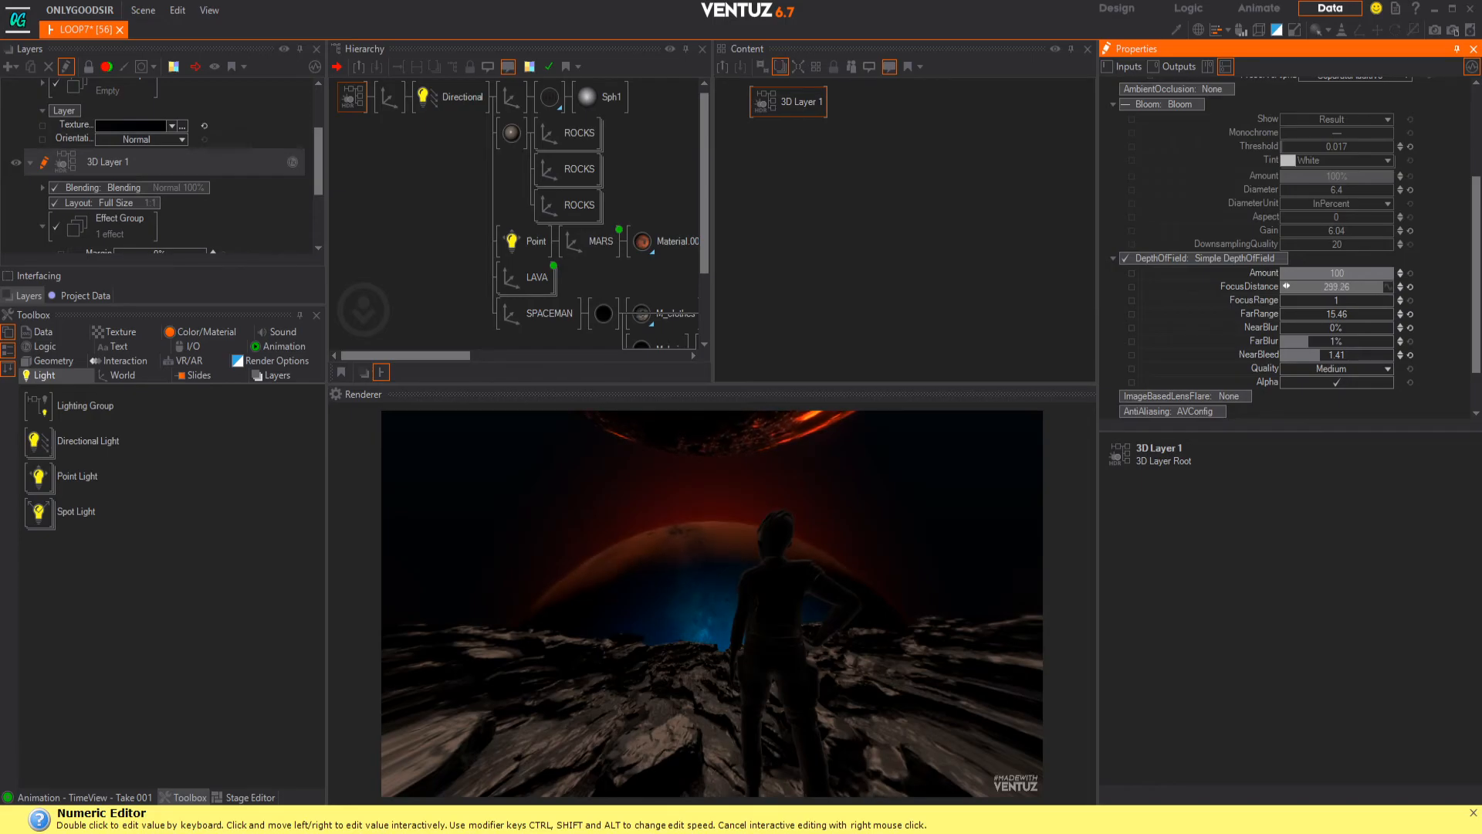
left_click_drag(1390, 282, 1384, 285)
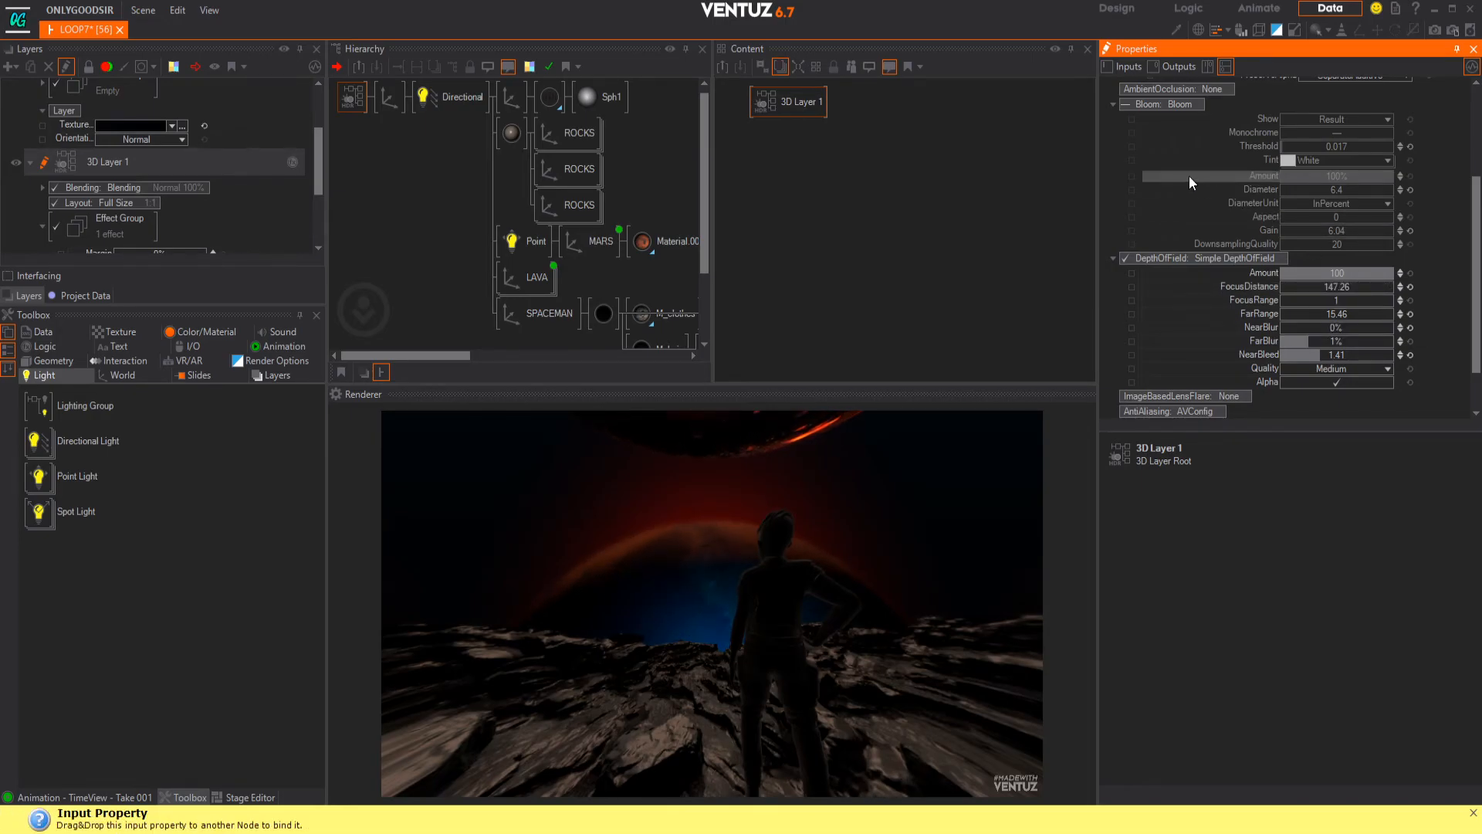
scroll(1188, 174, "up", 1)
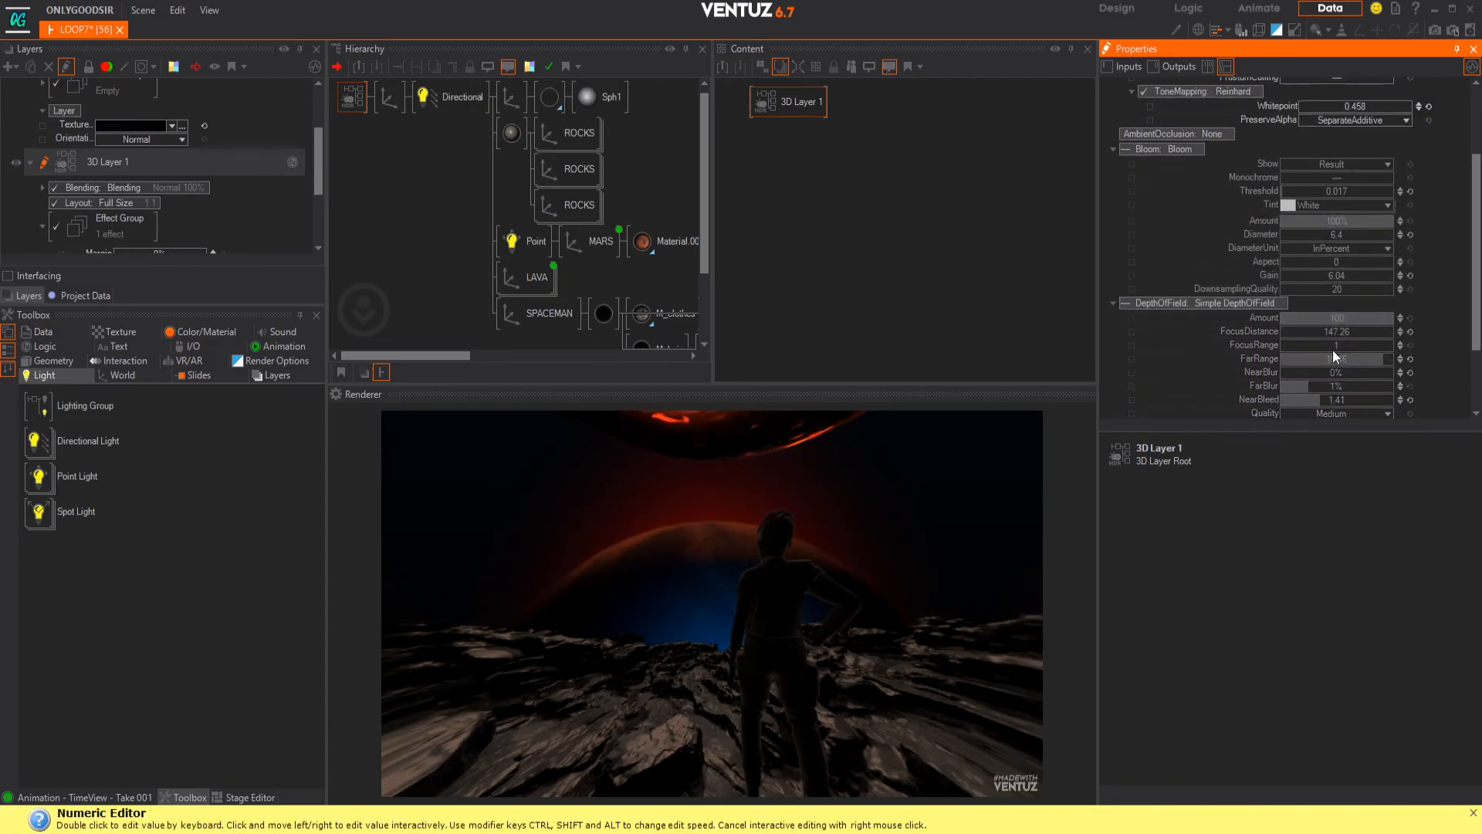
- Set the tone mapping Whitepoint of the 3D Layer 1 root to 0.598
scroll(1333, 354, "down", 2)
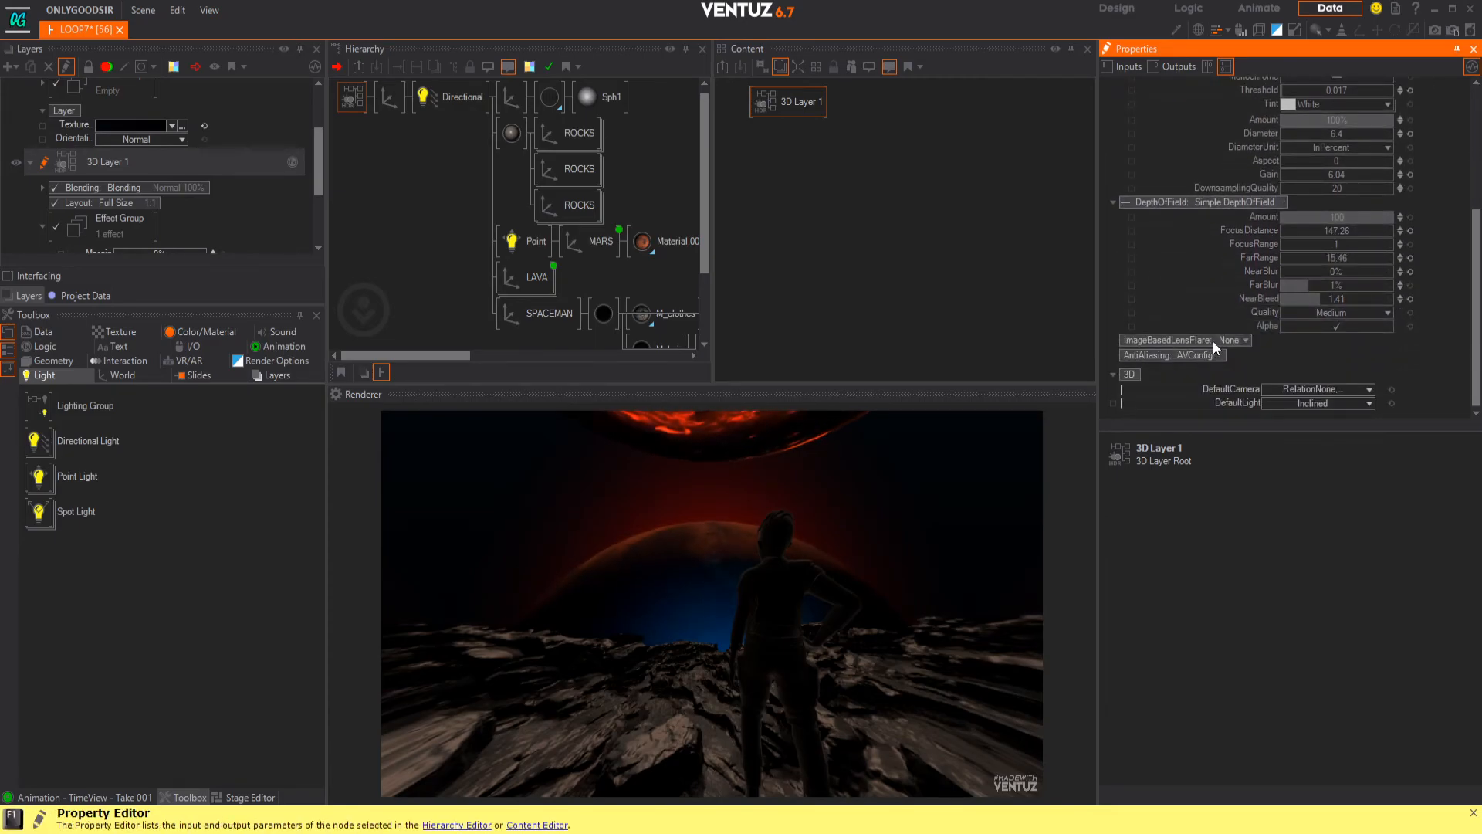
scroll(1229, 336, "up", 4)
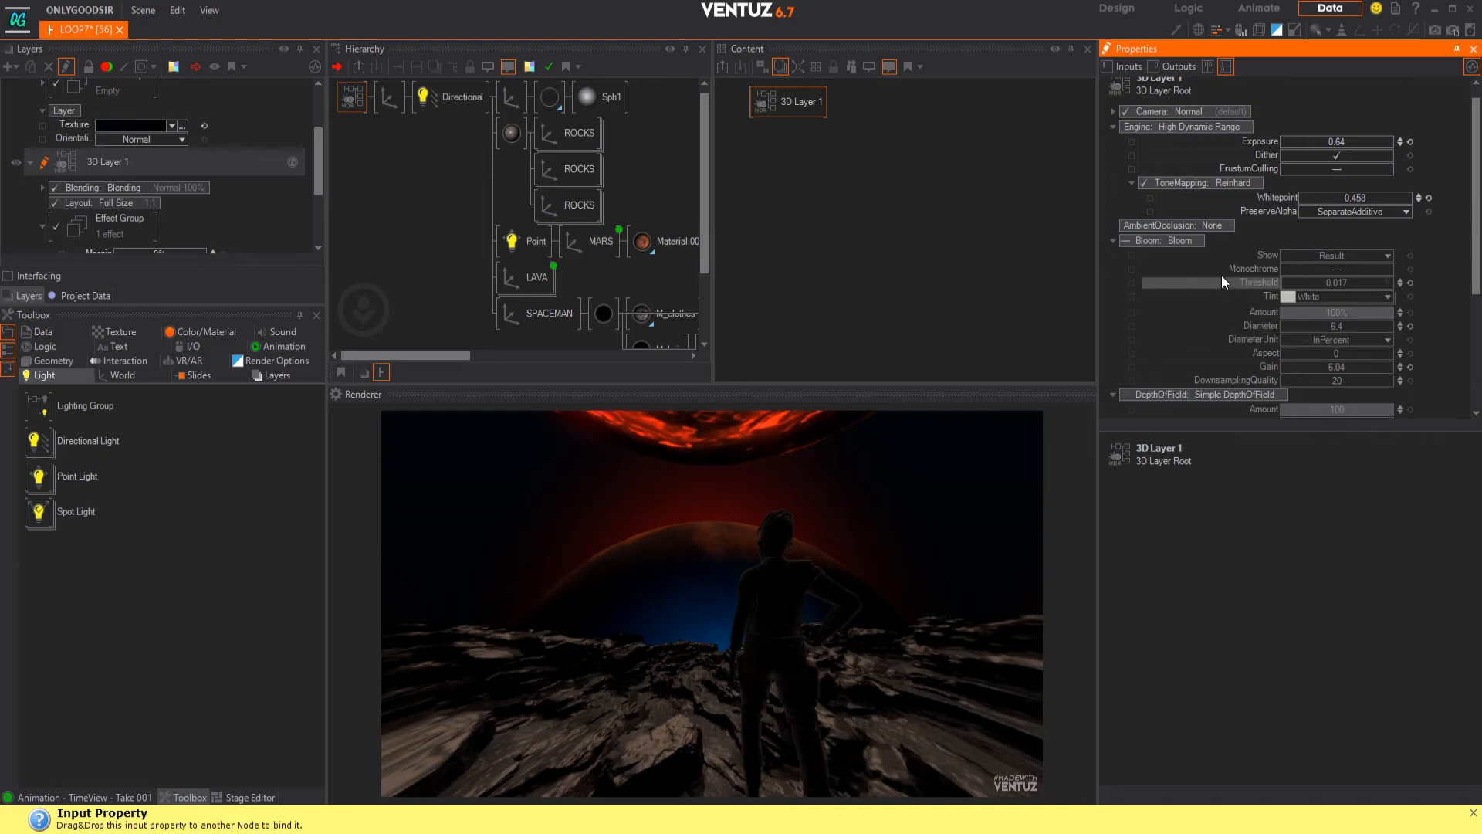
left_click_drag(1357, 199, 1389, 198)
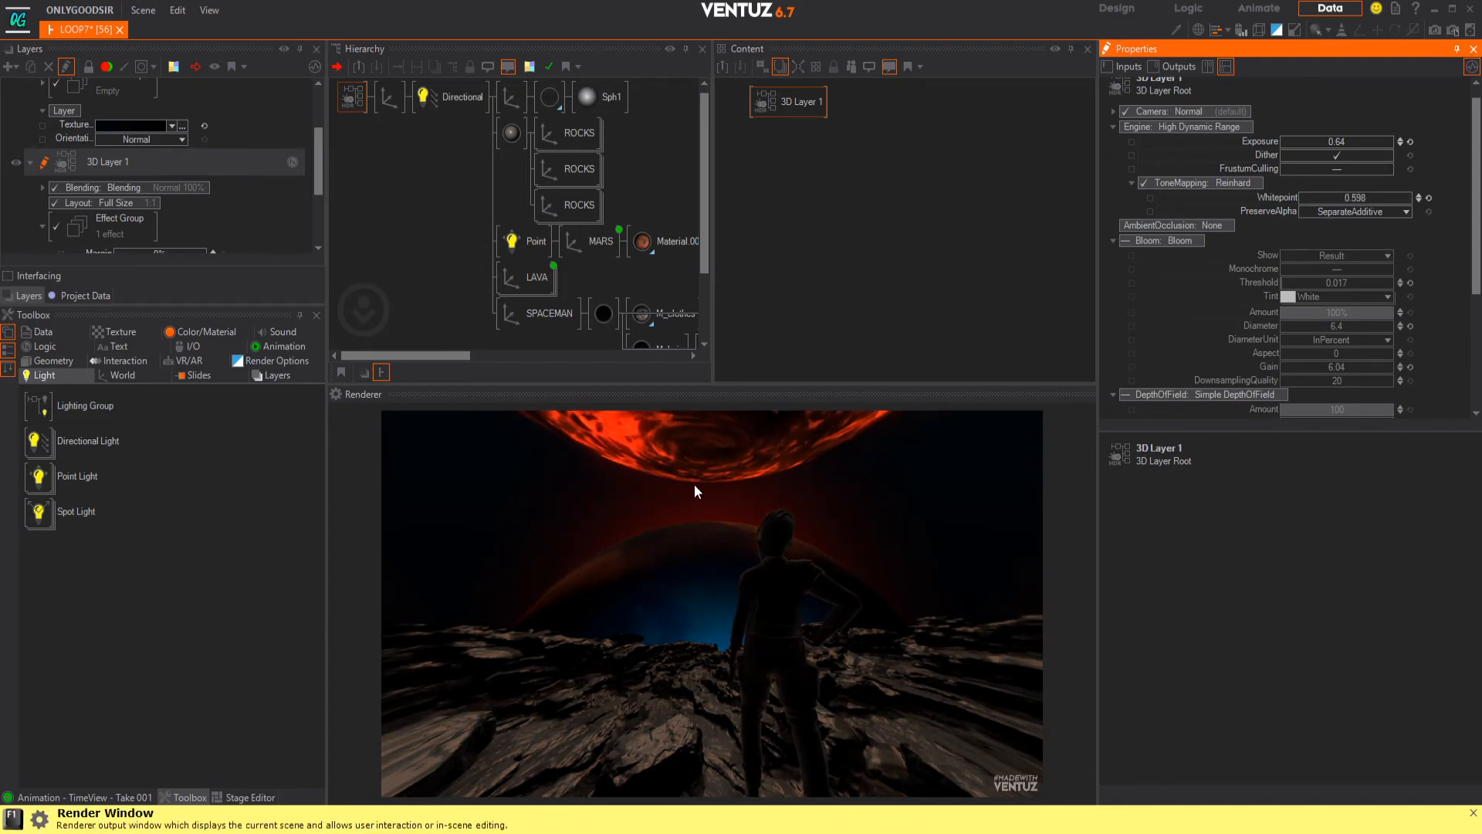
- Set the rim lighting color of the SPACEMAN material to 239, 83, 72 and its Power to 2.49
middle_click_drag(506, 231, 458, 176)
middle_click_drag(483, 257, 445, 218)
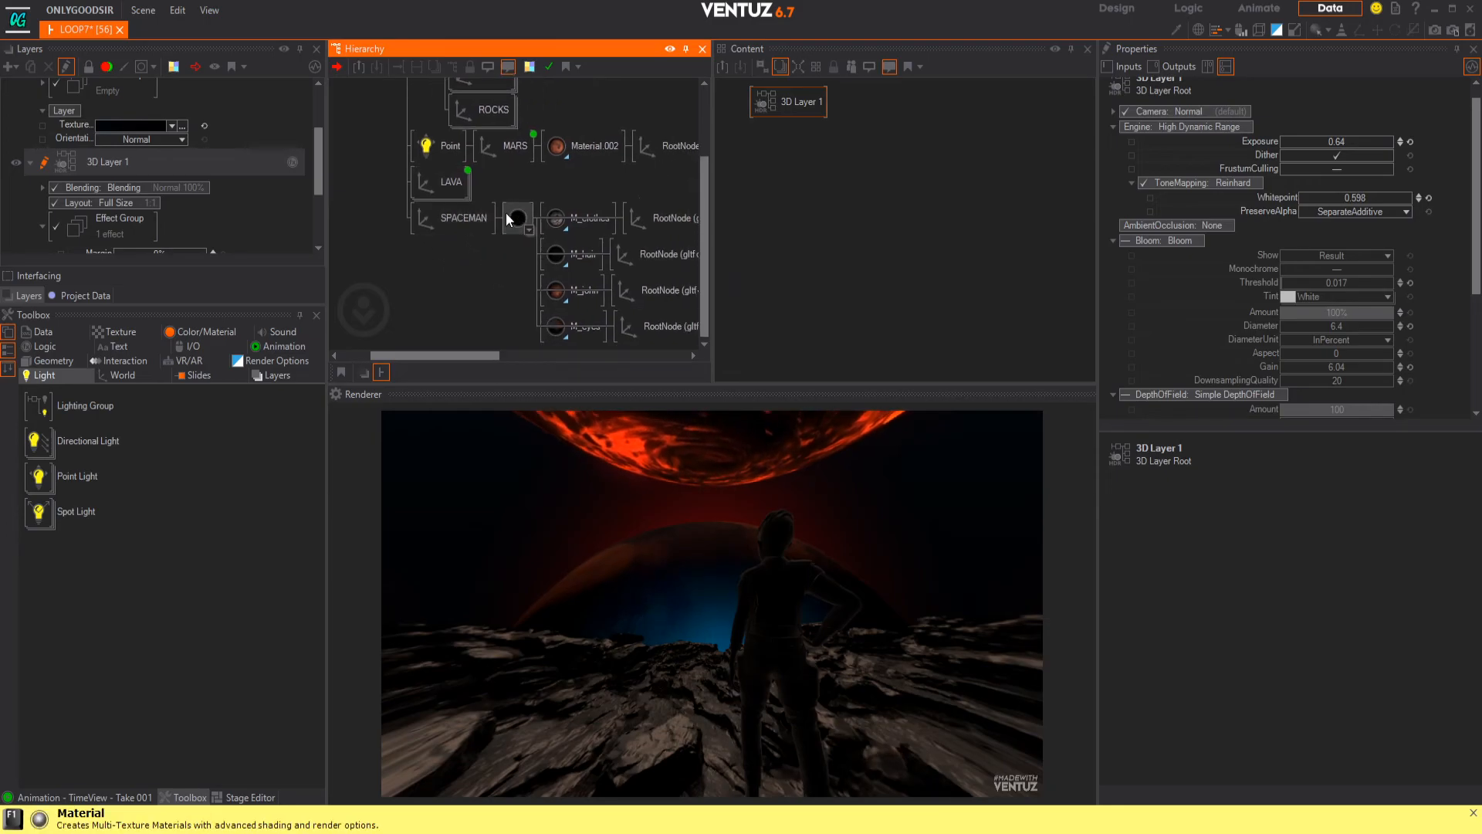
left_click(507, 214)
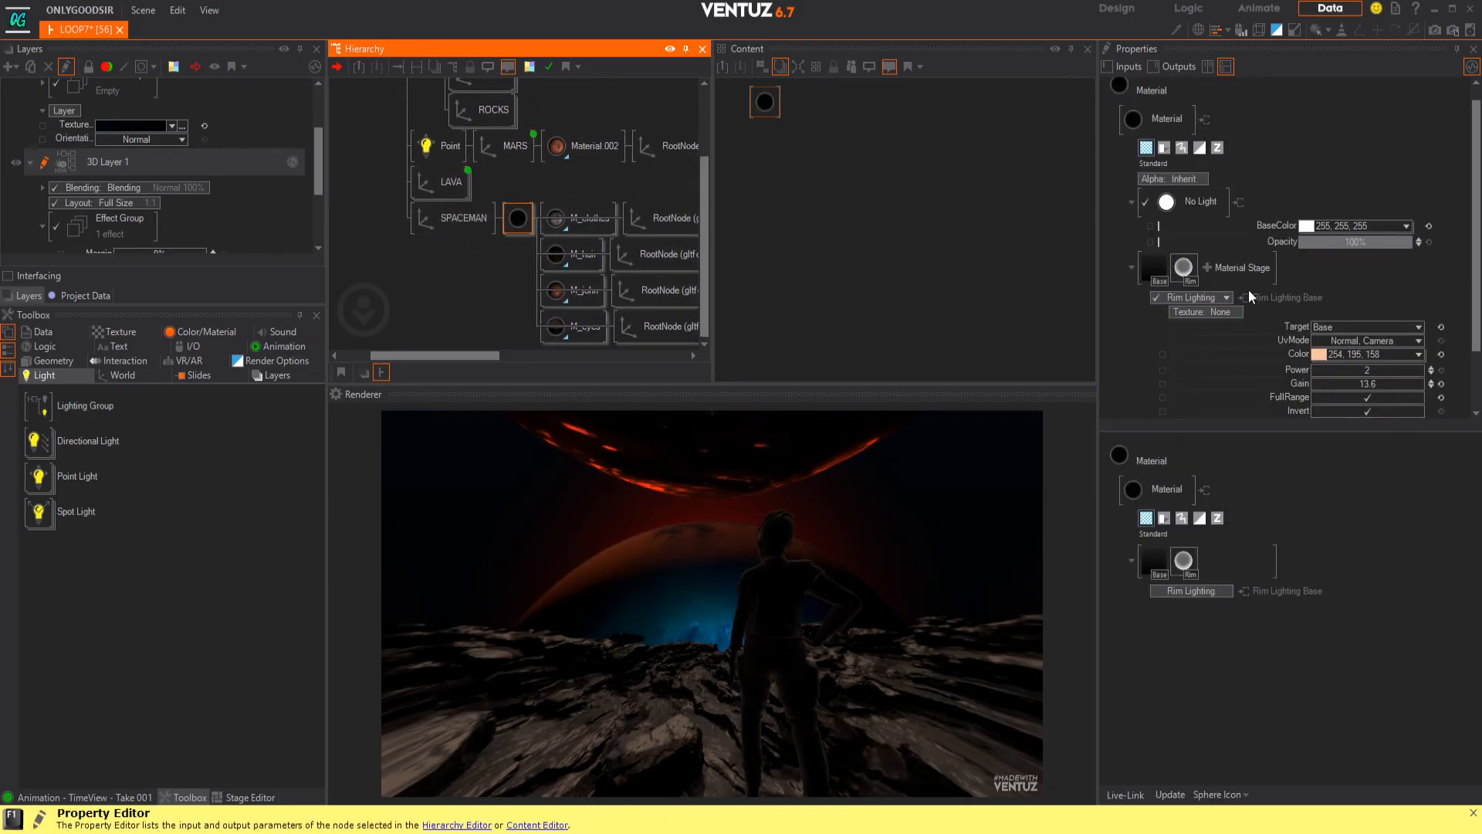
left_click(1417, 354)
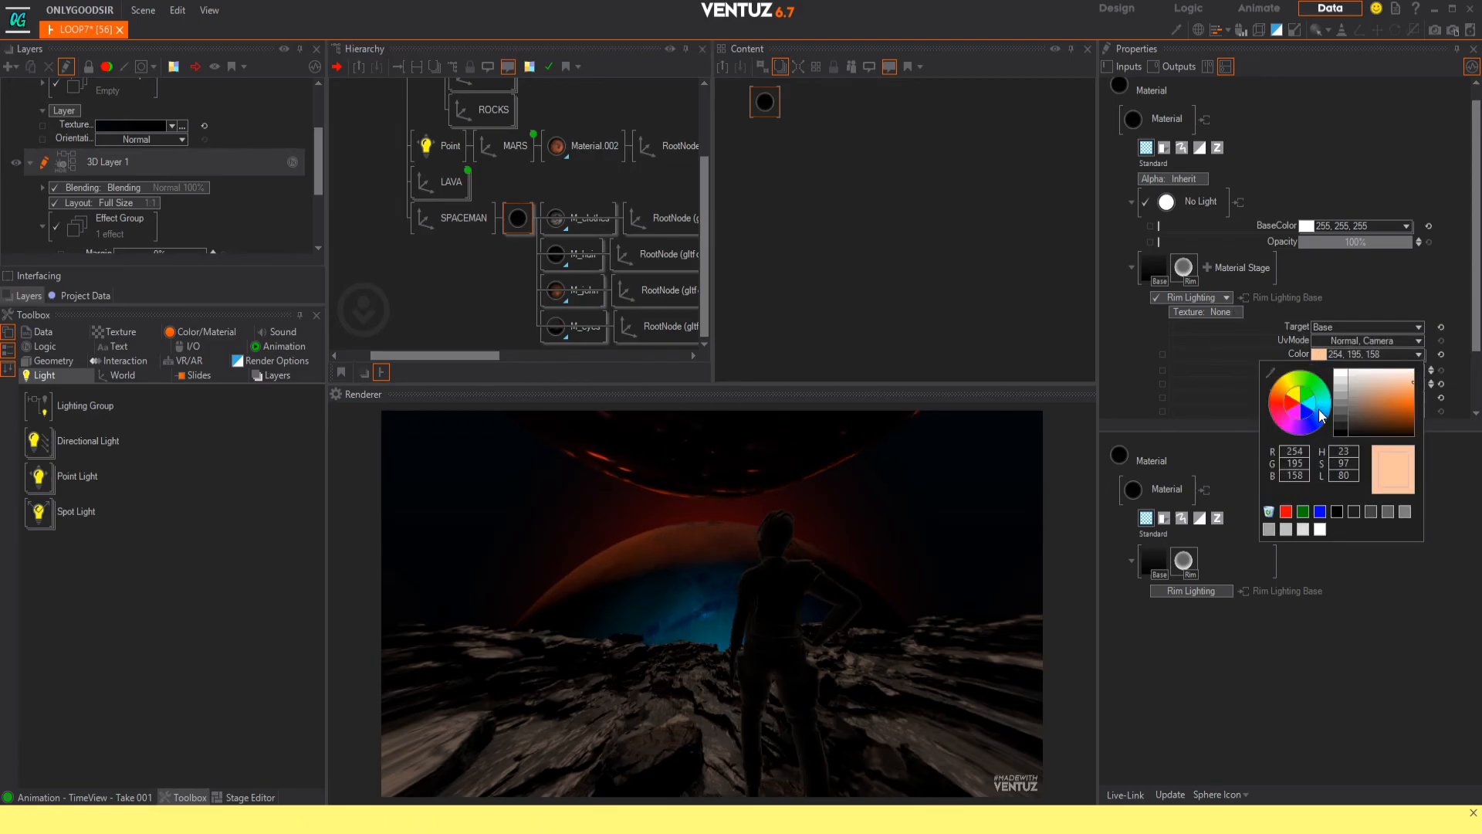
left_click_drag(1324, 403, 1278, 406)
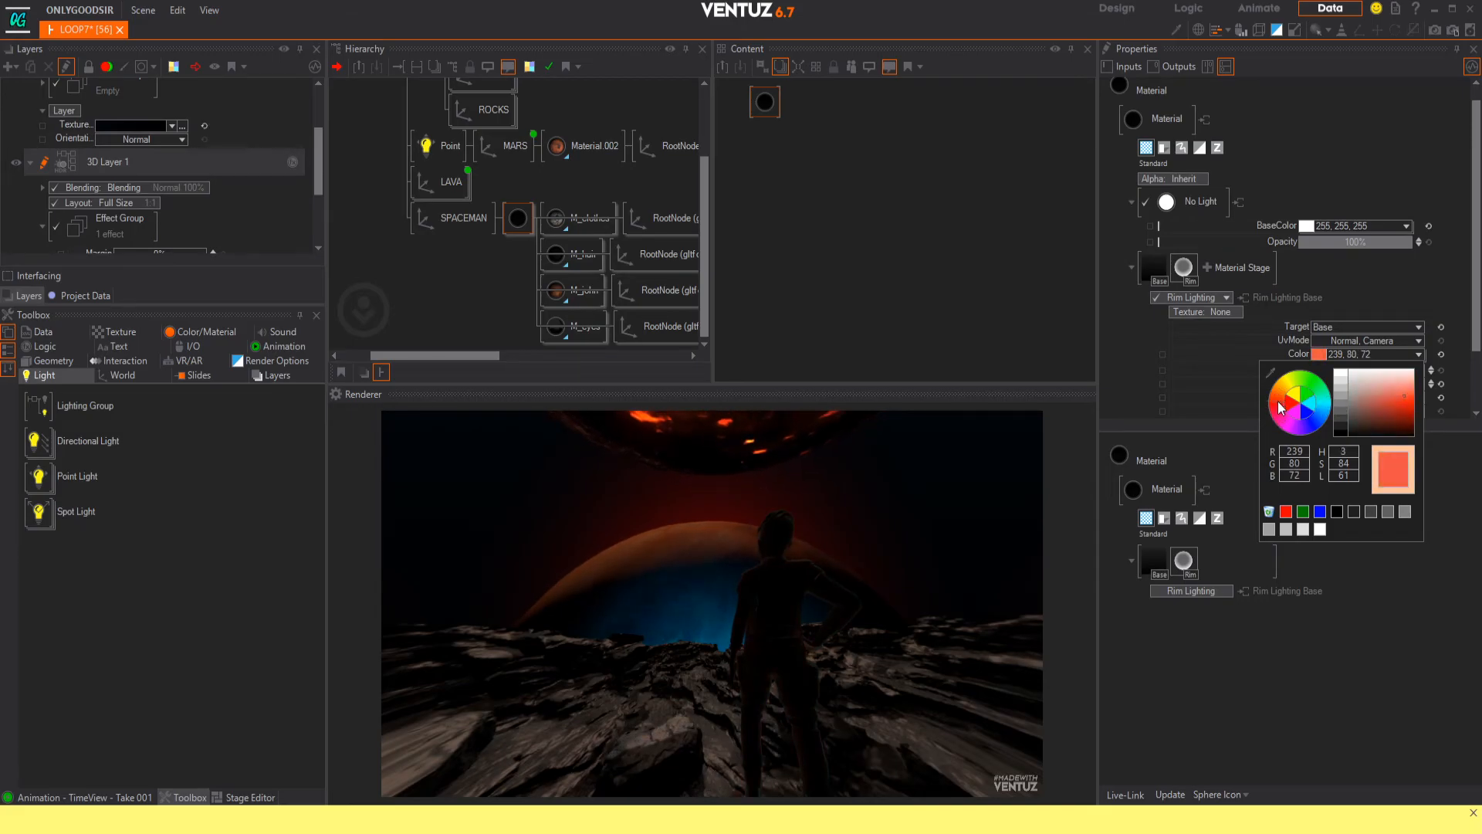
left_click(1387, 289)
scroll(1401, 326, "down", 1)
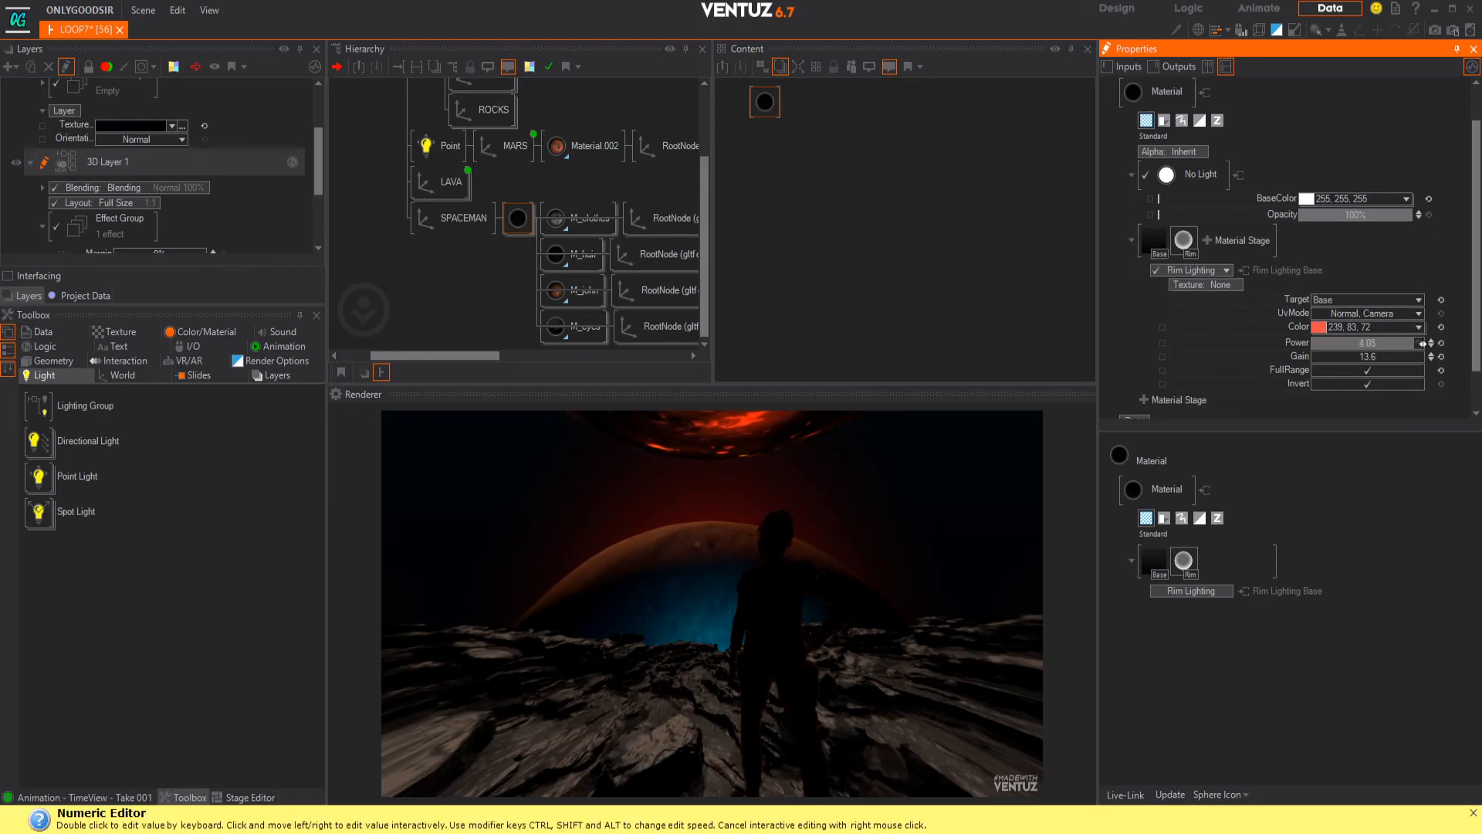
left_click_drag(1423, 340, 1390, 338)
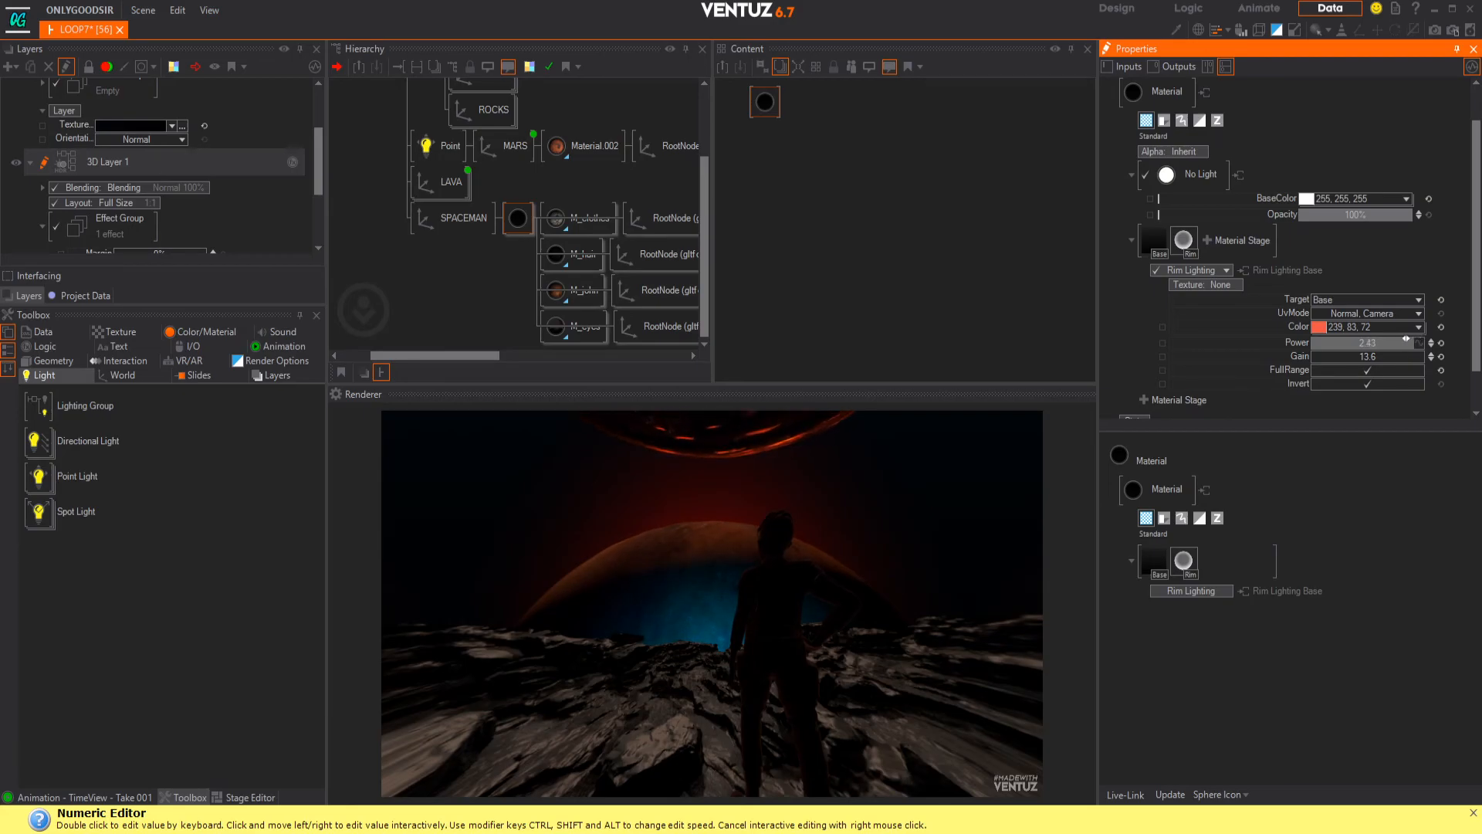
- Insert a Ground Fog node directly after the Directional light in the hierarchy
middle_click_drag(449, 211, 503, 291)
middle_click_drag(376, 188, 411, 224)
left_click(202, 331)
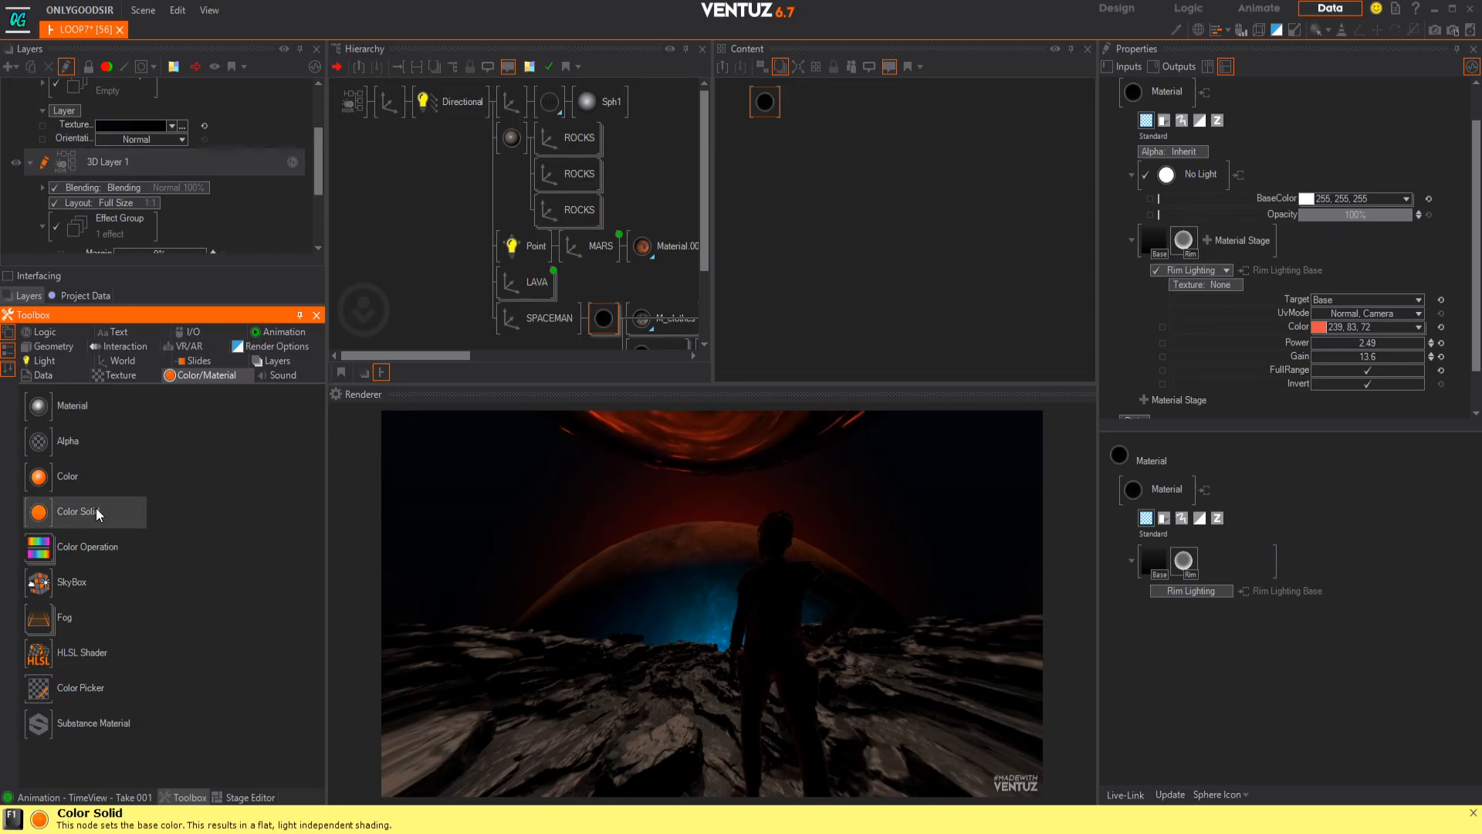
mouse_move(43, 620)
left_mouse_down()
mouse_move(100, 629)
mouse_move(403, 102)
mouse_move(502, 108)
left_mouse_up()
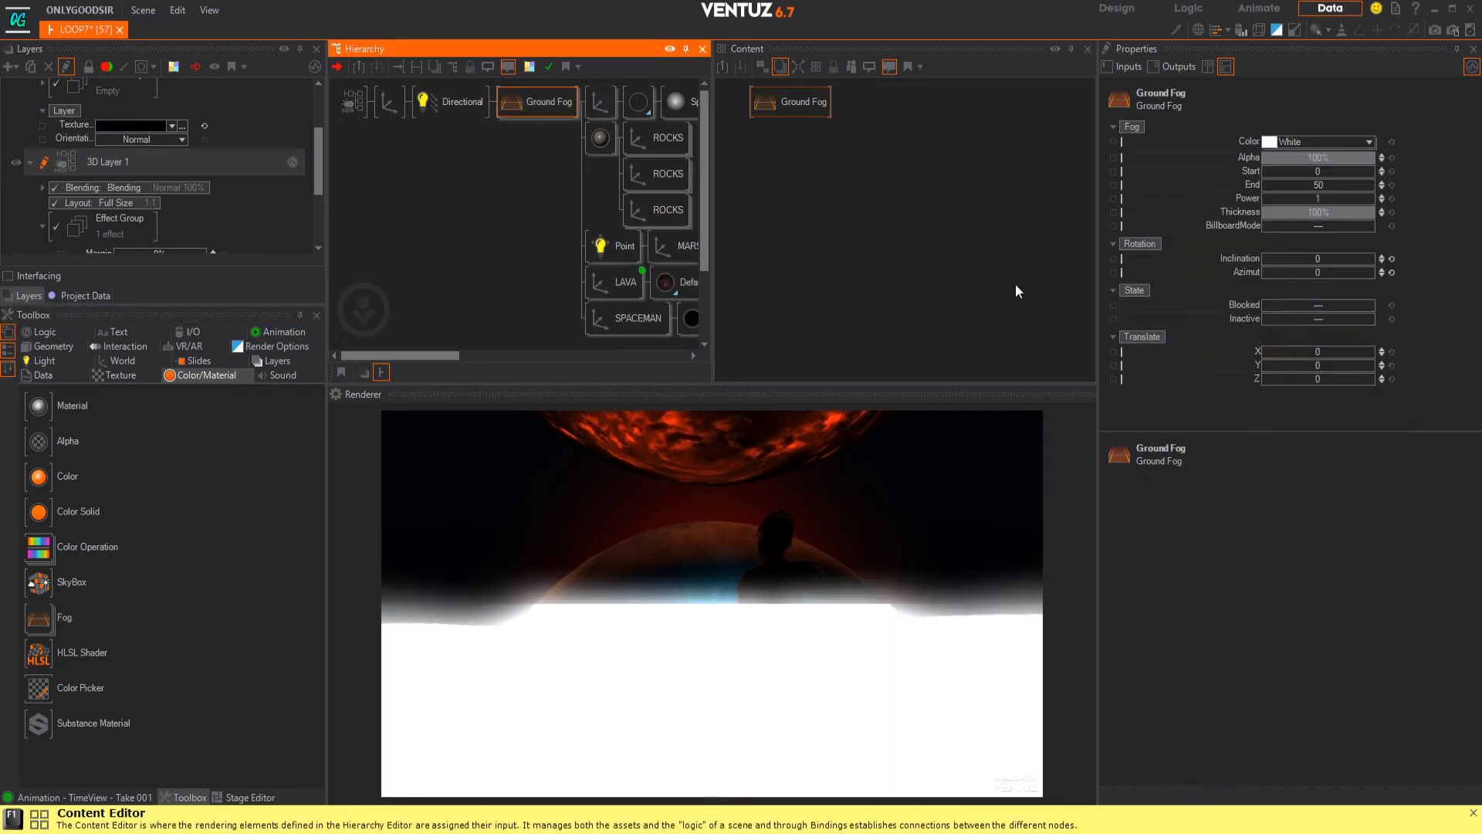
- Set the ground fog's Start to 40, End to 58.2, Azimut to 53 and Inclination to 1
left_click_drag(1334, 192, 1363, 167)
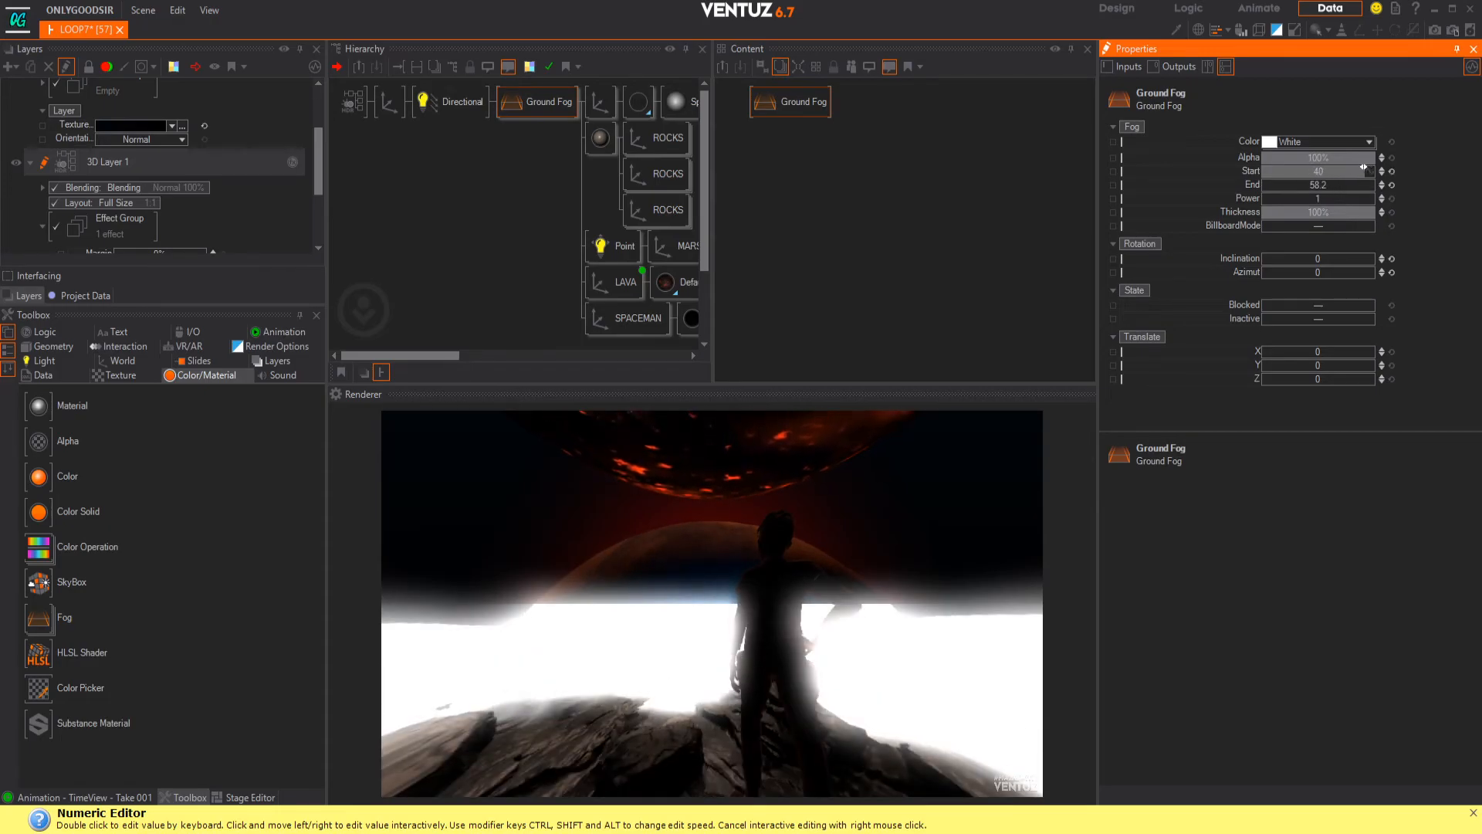
left_click_drag(1315, 258, 1325, 272)
left_click_drag(1318, 259, 1328, 259)
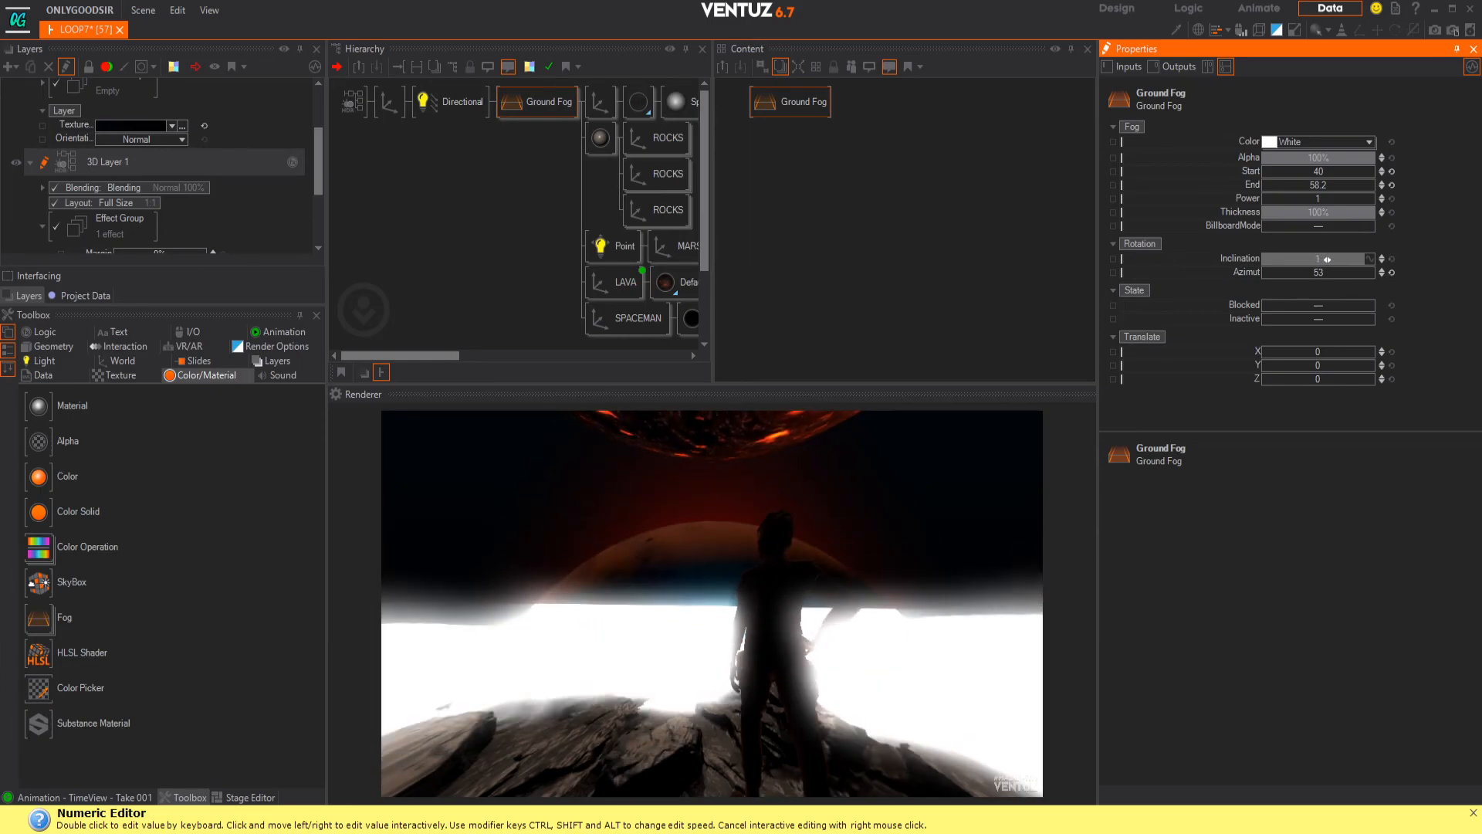
- Set the ground fog's color to 12, 12, 12 and reset its Azimut
left_click(1366, 144)
left_click_drag(1311, 193, 1270, 222)
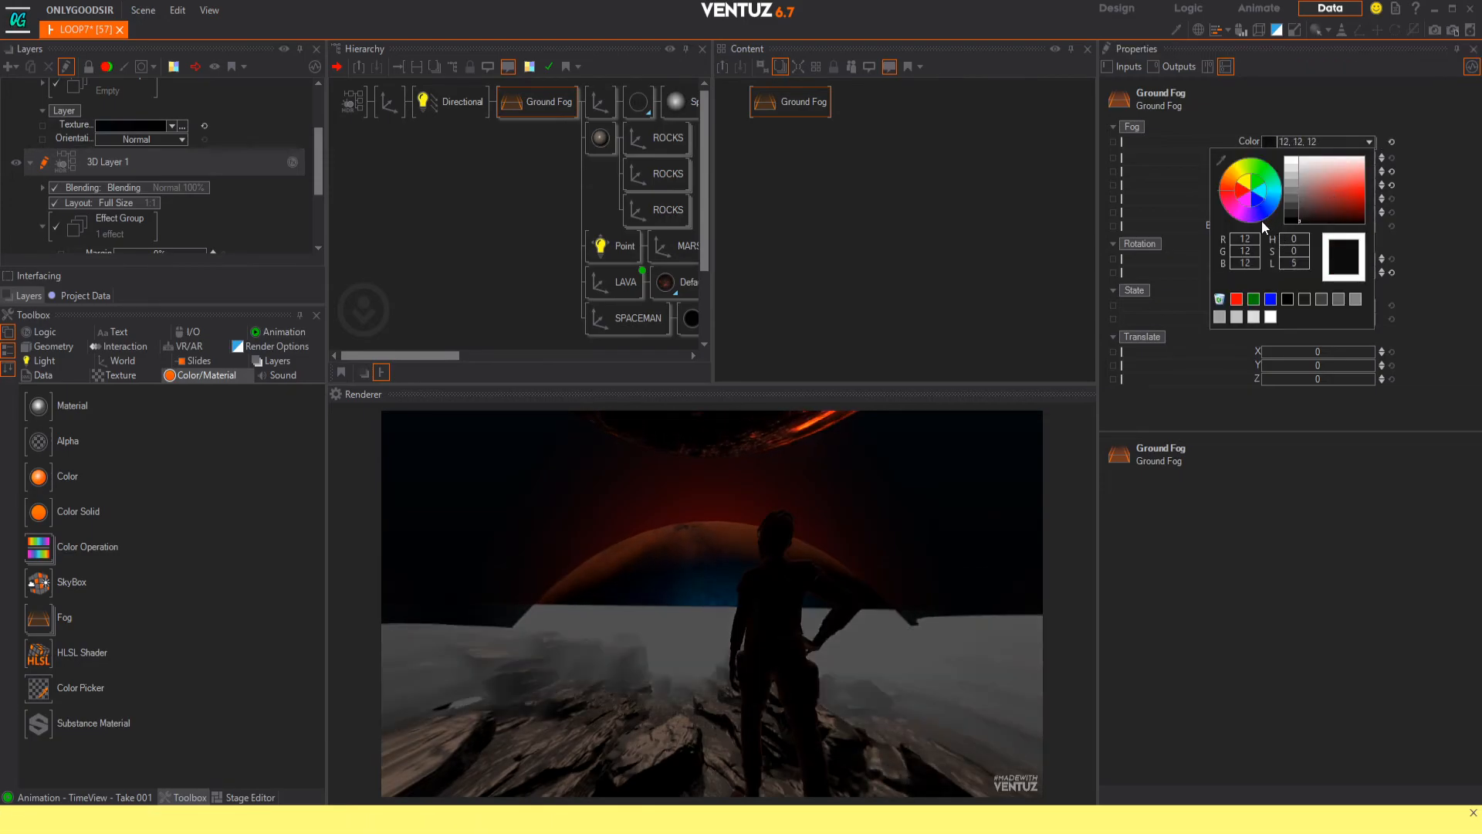
left_click(1418, 160)
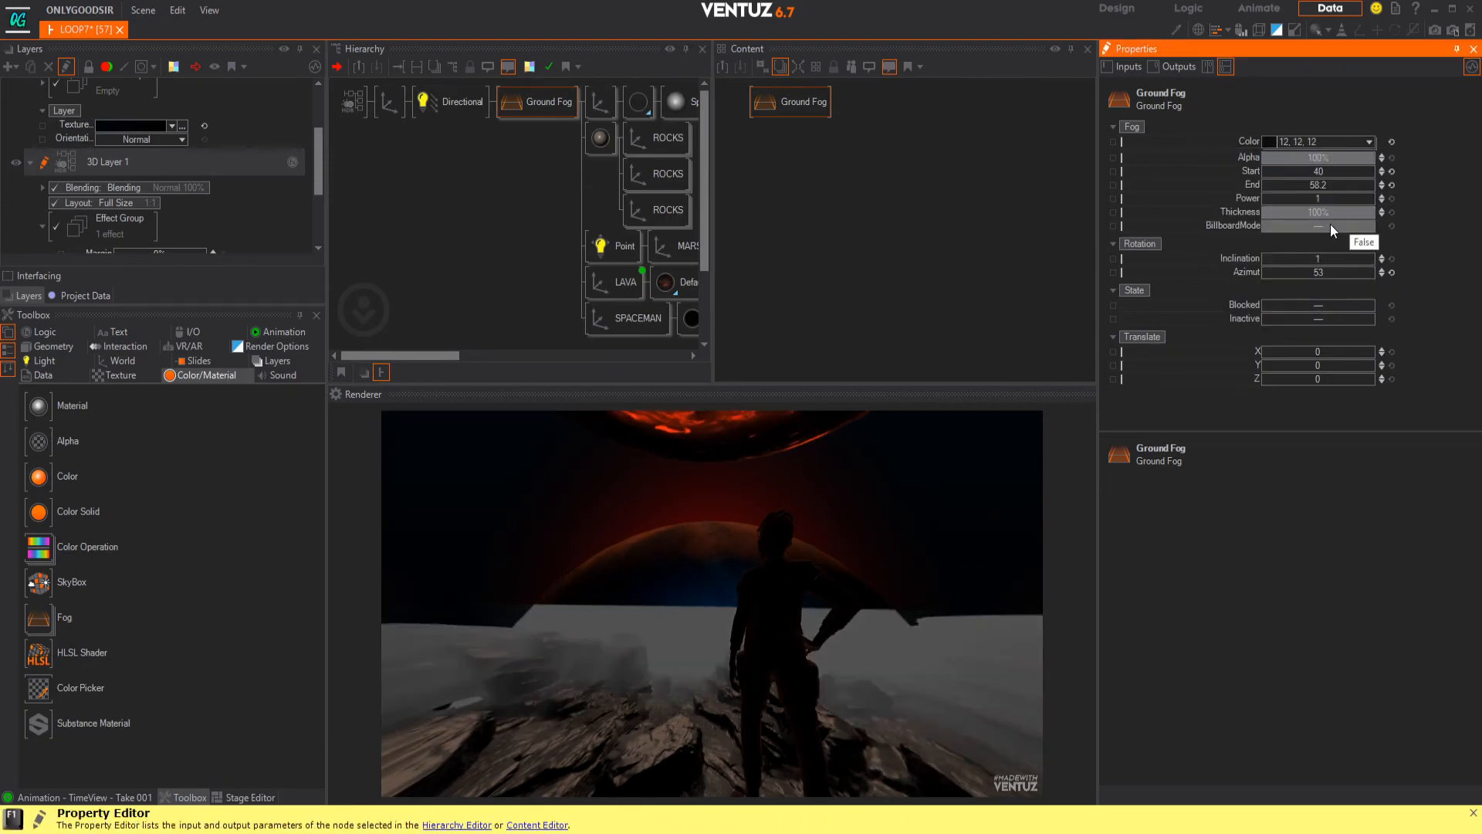
left_click(1392, 273)
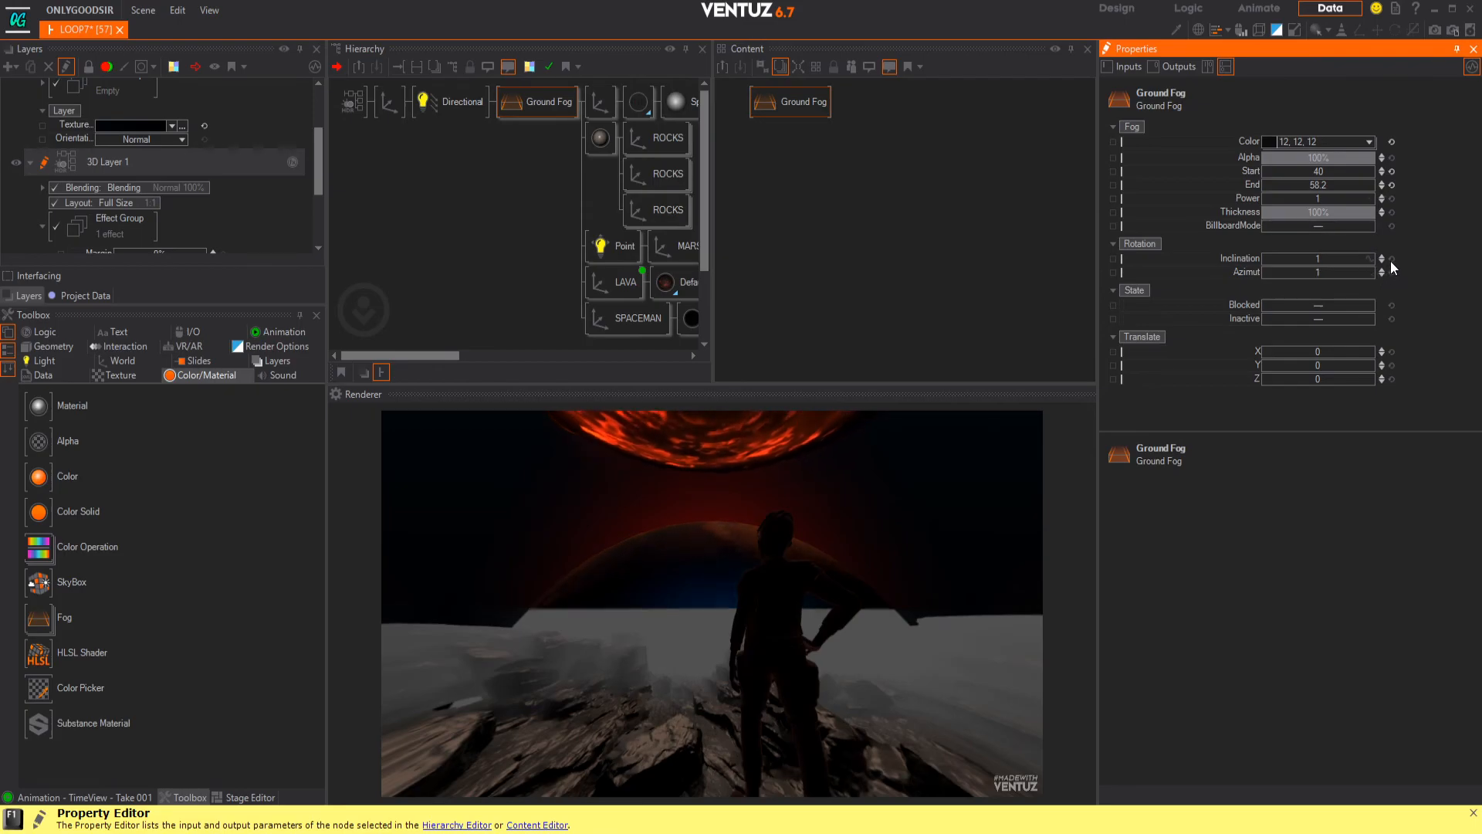
- Set the ground fog's Power to 0, reset its End, and set its Start to 39 after trying a far higher value
left_click_drag(1319, 172, 1345, 206)
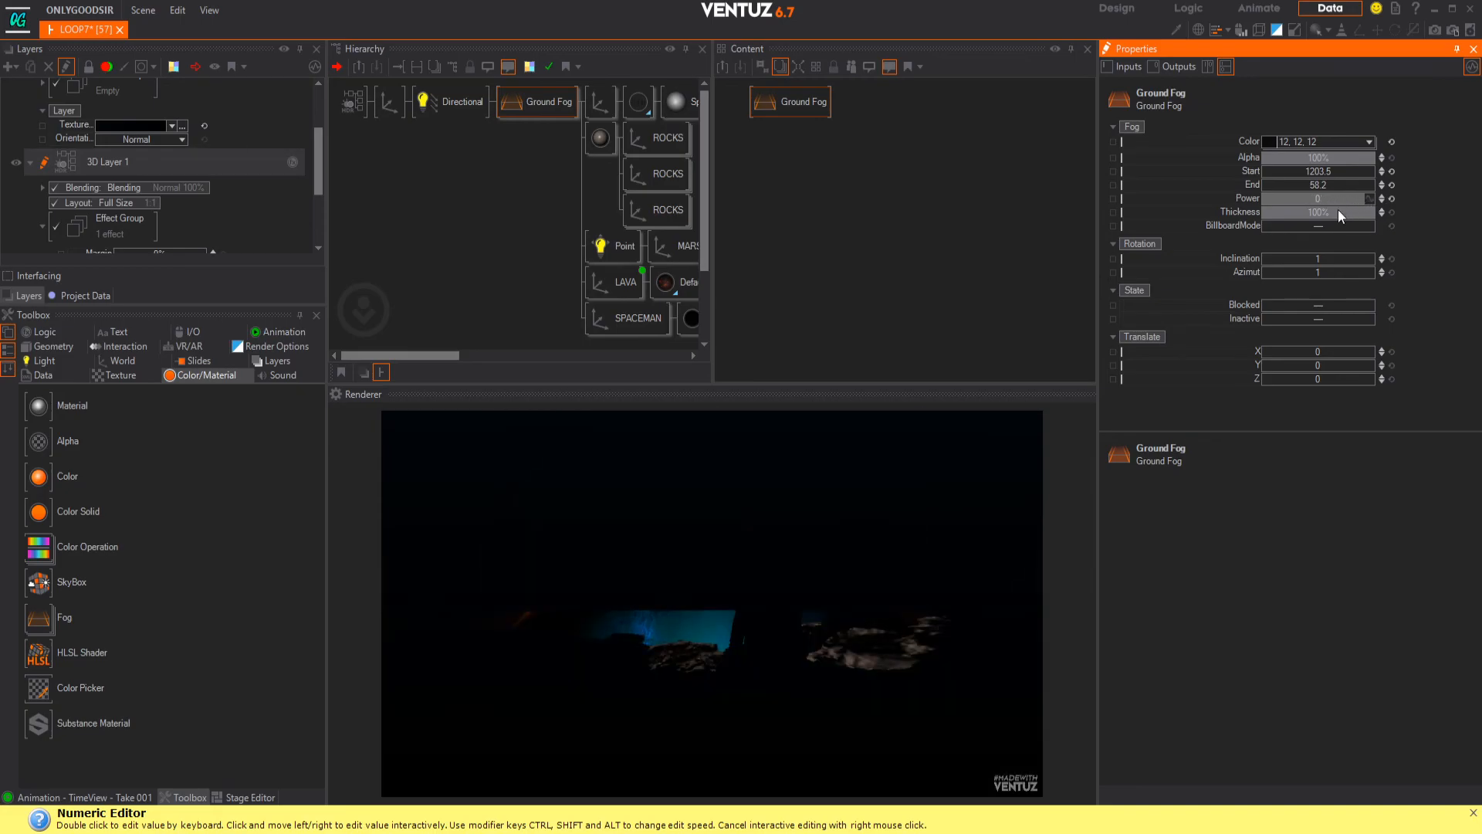
left_click(1392, 185)
left_click(1392, 170)
left_click_drag(1334, 173, 1360, 171)
- Replace the Ground Fog node with a plain Fog node directly after the Directional light
left_click(519, 103)
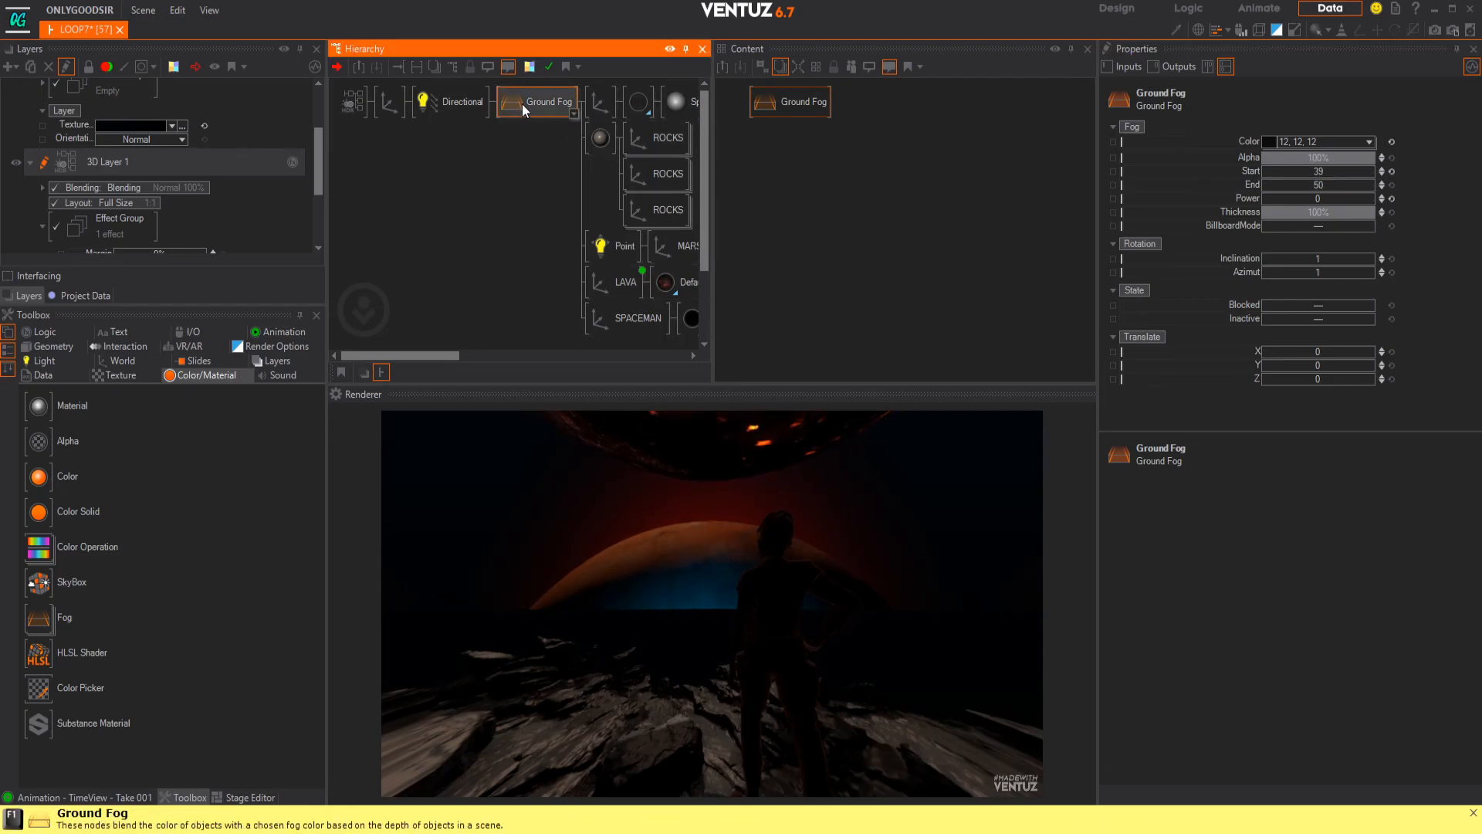
key("Delete")
left_click(32, 622)
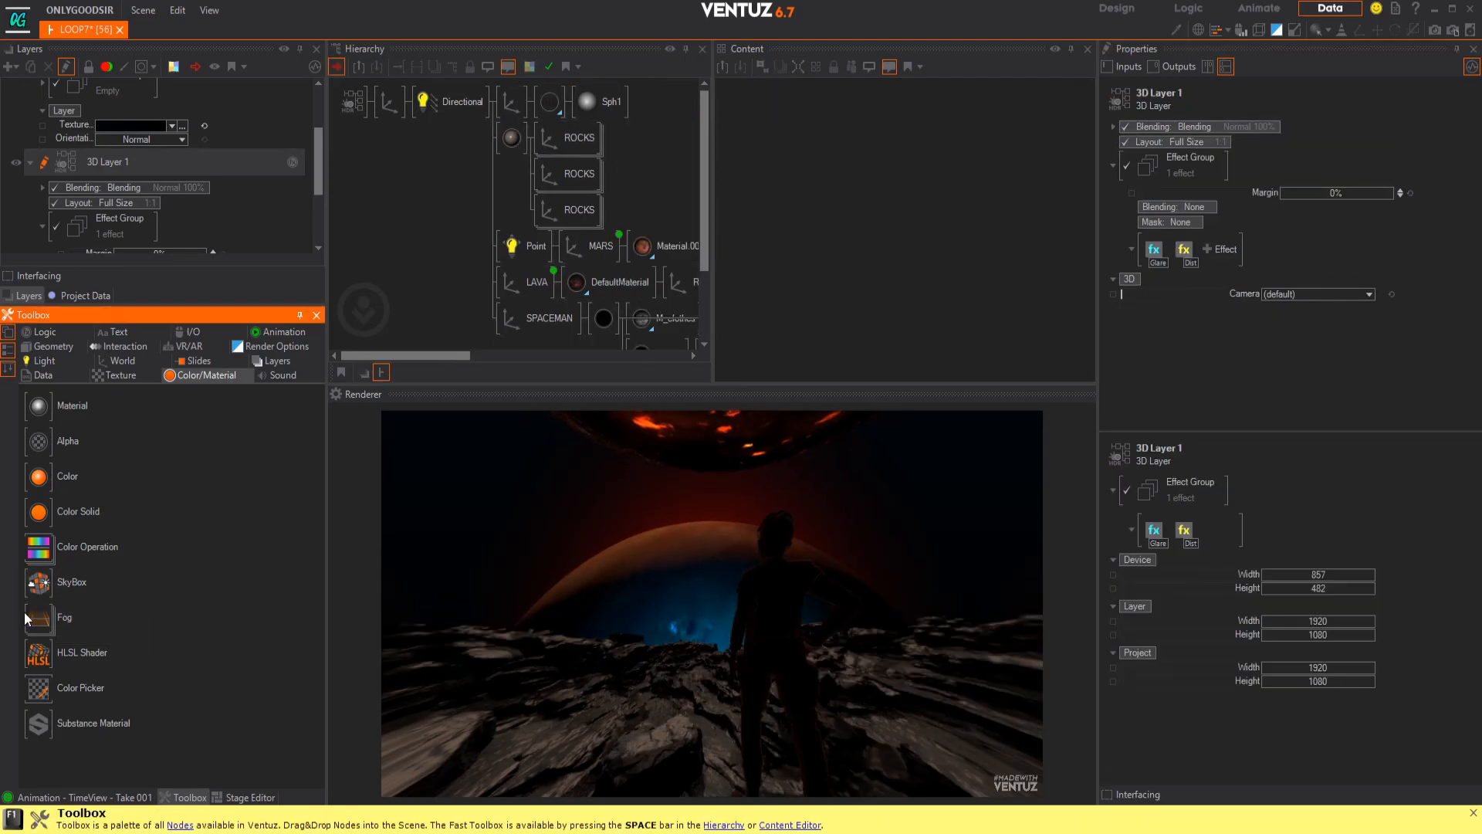
left_click_drag(32, 622, 479, 283)
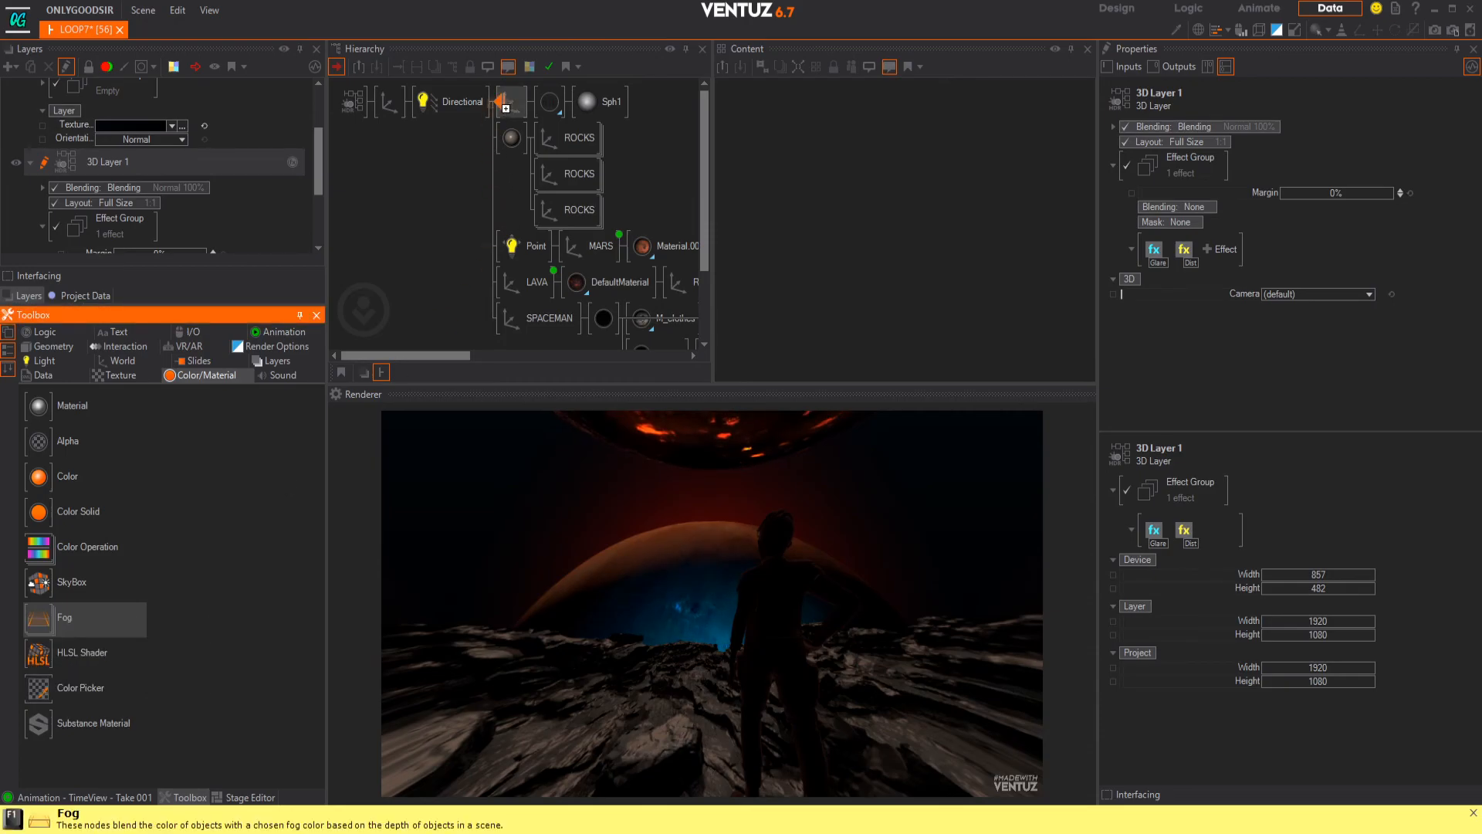
left_click_drag(502, 103, 507, 103)
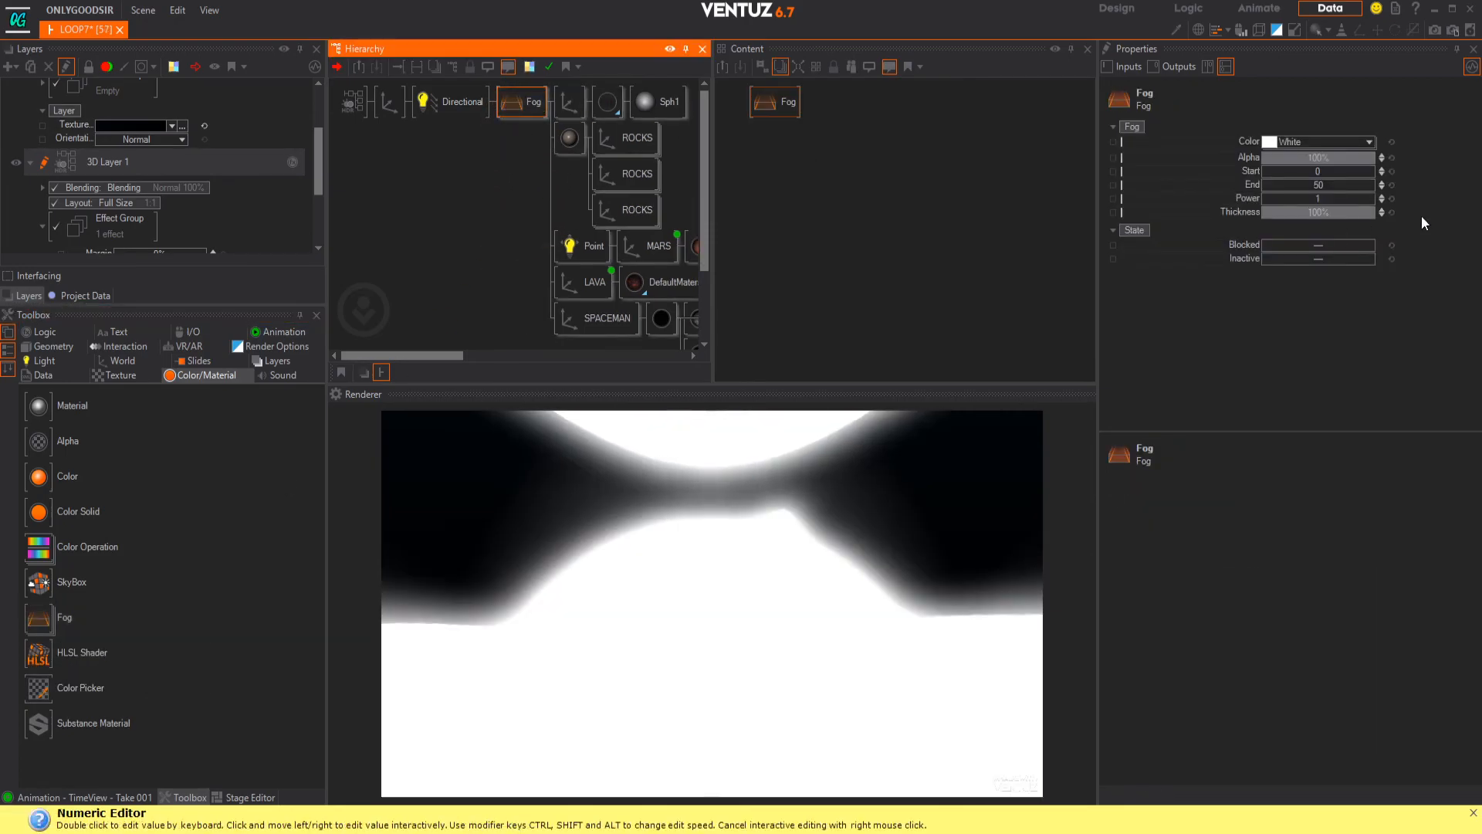
- Set the fog's color to black (0, 0, 0), and try a higher End distance before resetting it
left_click(1371, 141)
left_click_drag(1314, 202, 1276, 237)
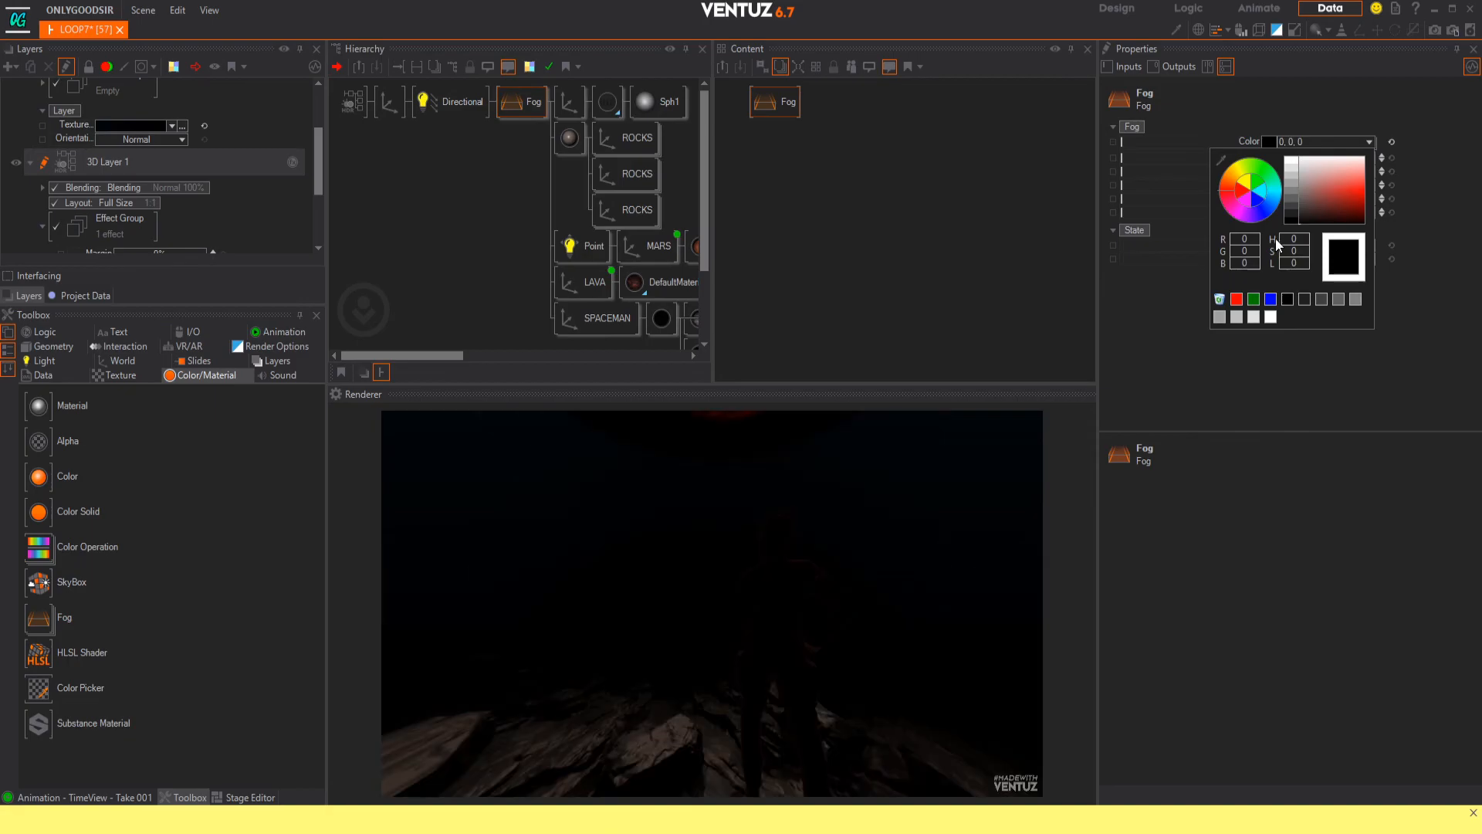
left_click(1437, 182)
left_click_drag(1305, 183, 1373, 185)
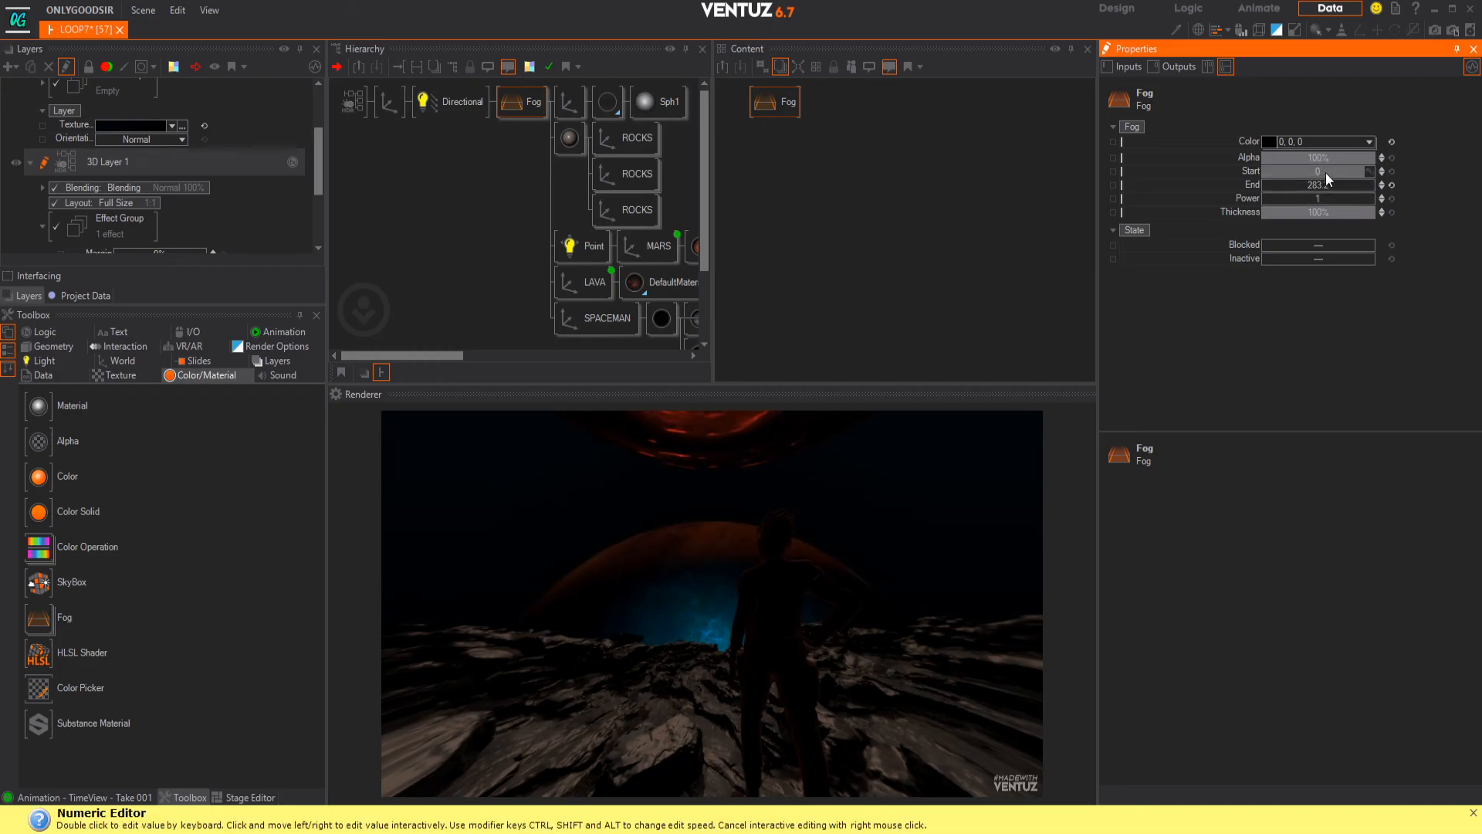
left_click(1392, 184)
- Set the fog's Start to 50 and End to 10.4 after trying End at 0, and reduce its Thickness
left_click(1338, 173)
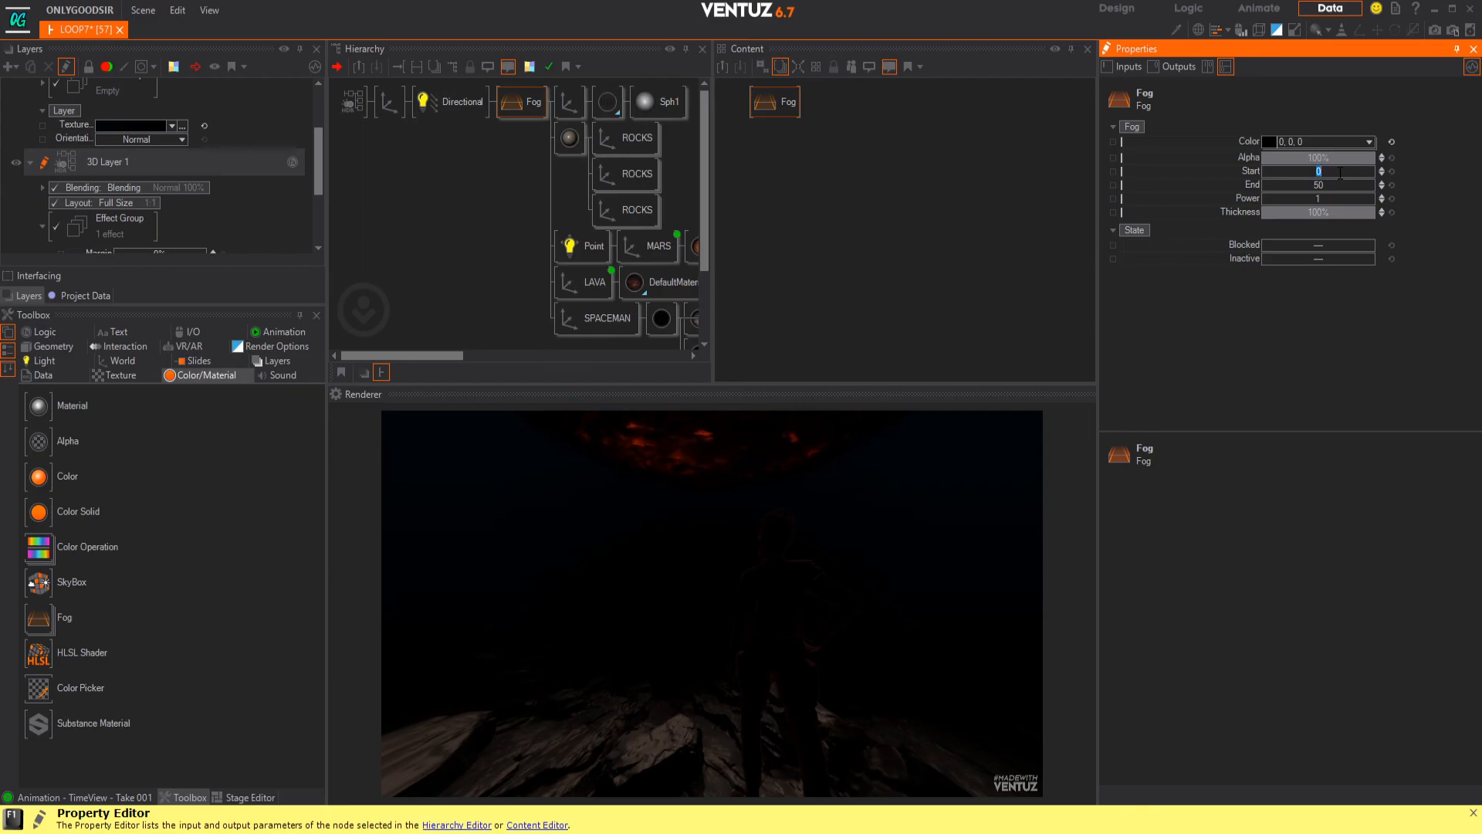
type("50")
left_click(1341, 185)
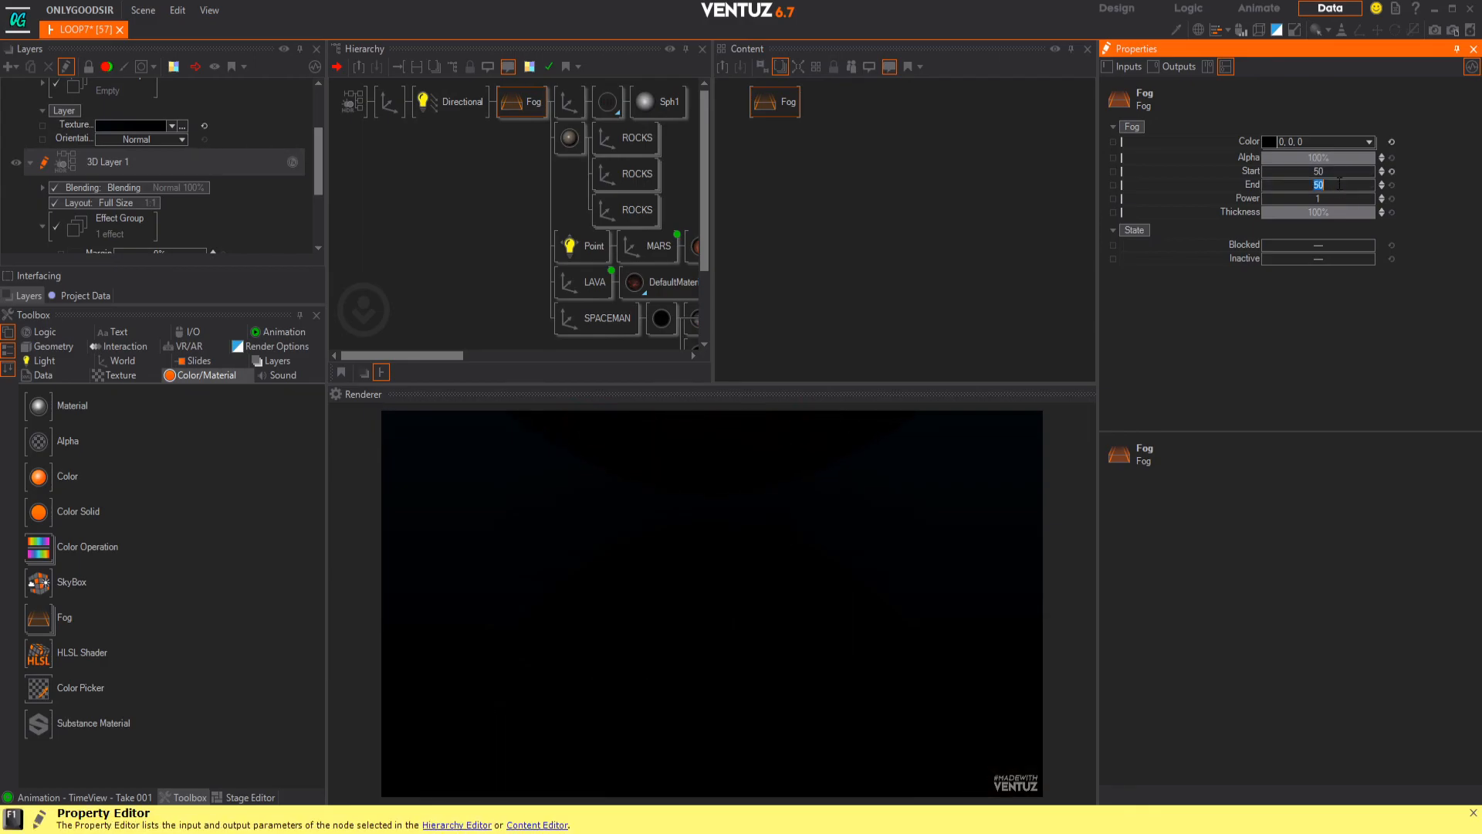
type("0")
key("Return")
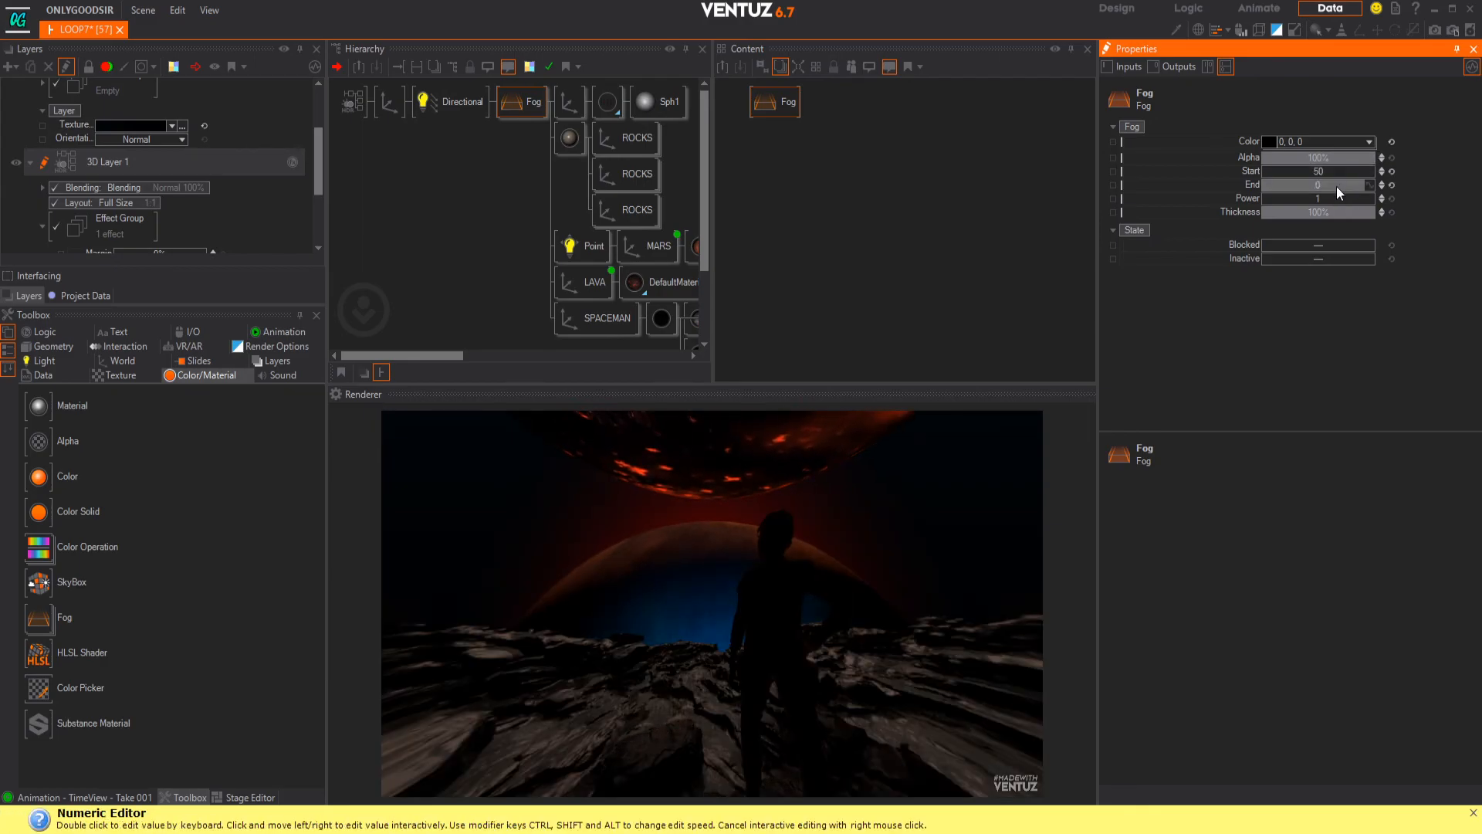
left_click_drag(1328, 186, 1364, 183)
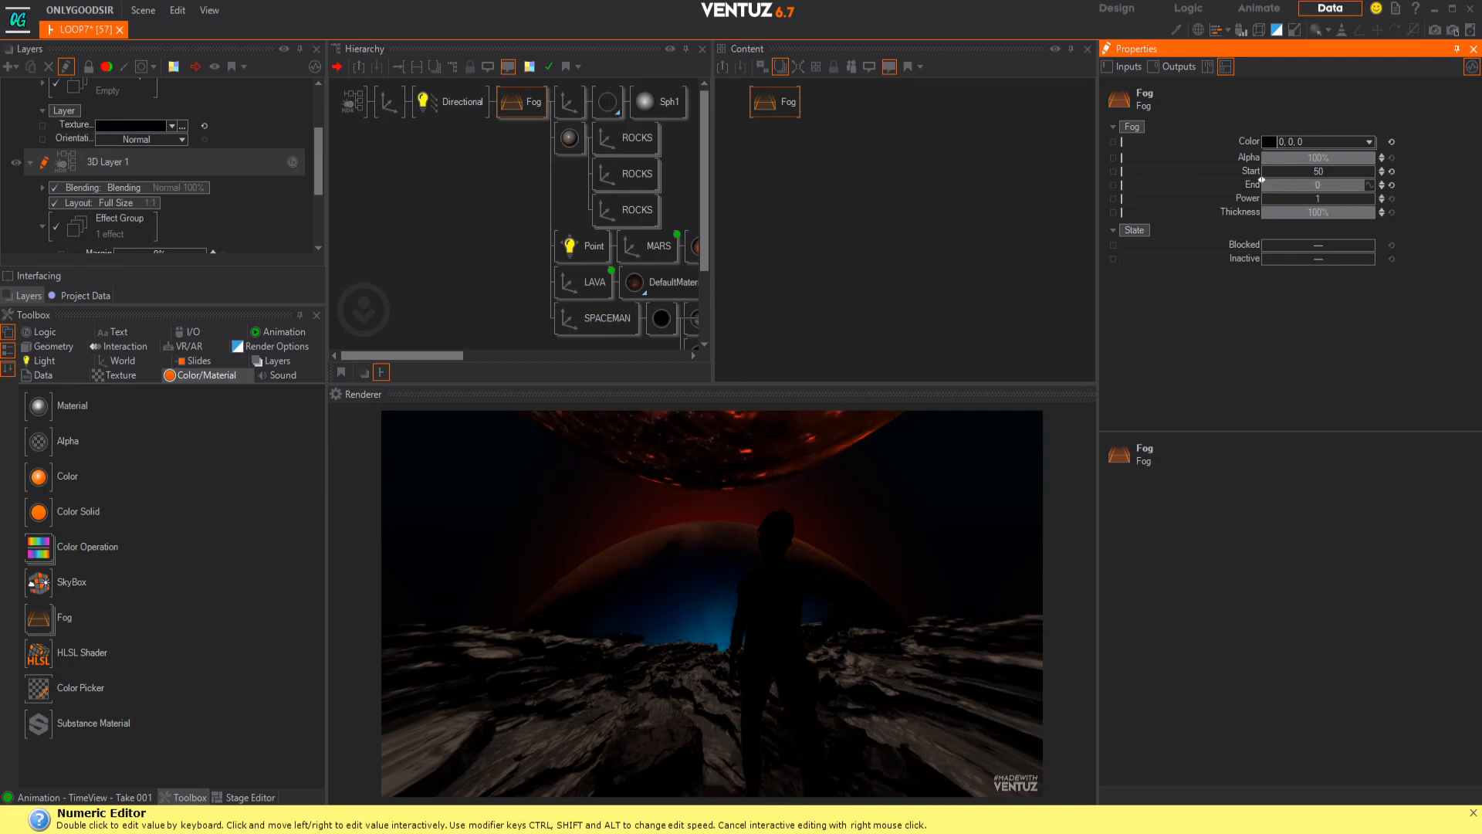
mouse_move(1322, 185)
left_mouse_down()
mouse_move(1373, 184)
mouse_move(1262, 189)
mouse_move(1342, 185)
mouse_move(1333, 212)
left_mouse_up()
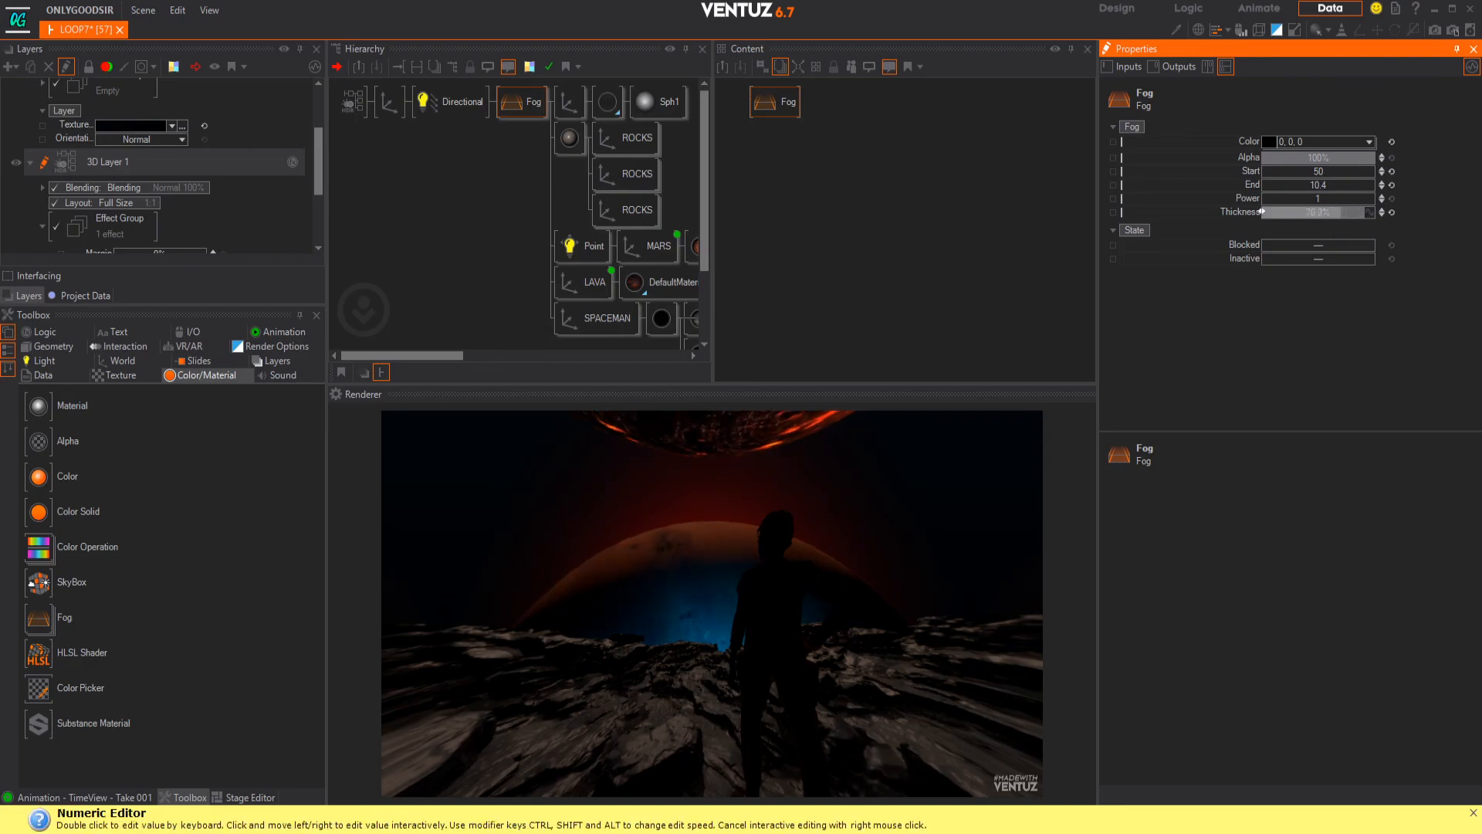
- Try a fog color of 15, 15, 15 with the Thickness at 2.5%
left_click(1369, 142)
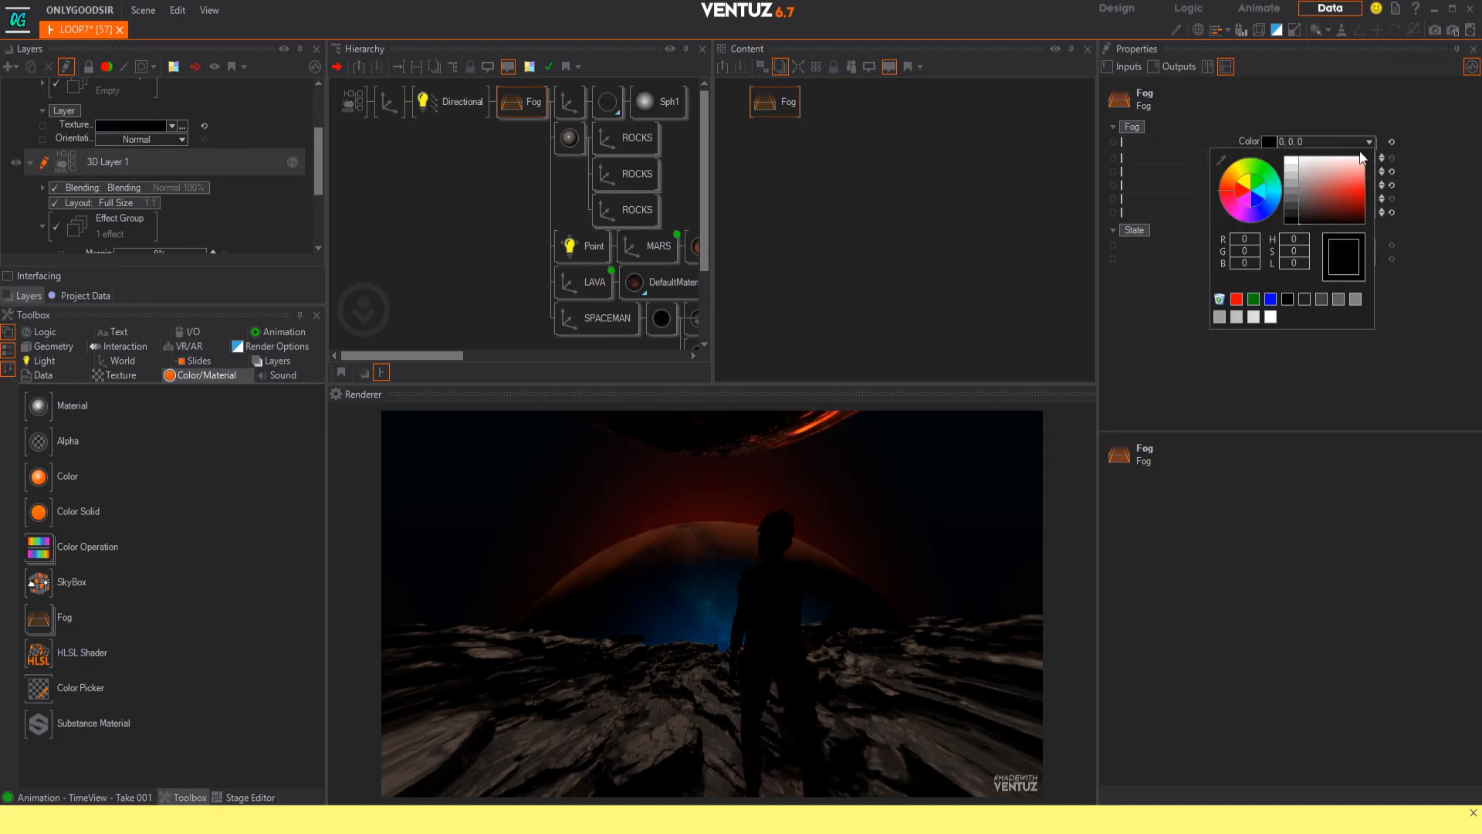
mouse_move(1322, 222)
left_mouse_down()
mouse_move(1254, 223)
mouse_move(1303, 223)
mouse_move(1260, 215)
mouse_move(1301, 207)
left_mouse_up()
left_click(1452, 187)
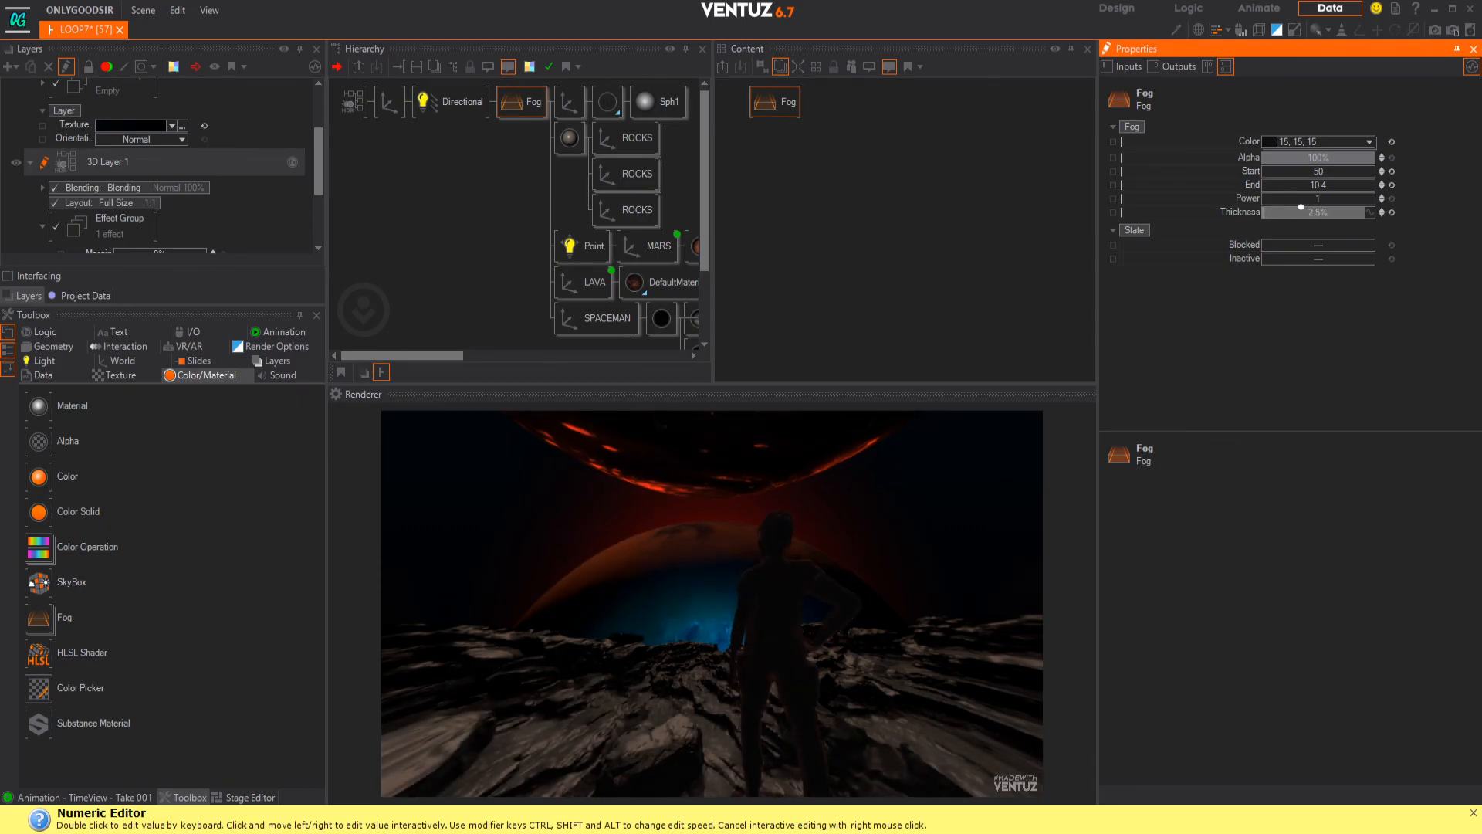
- Set the fog's color back to 0, 0, 0 after trying a lighter gray, and its Thickness to 30.3%
left_click(1369, 142)
left_click_drag(1306, 213, 1274, 245)
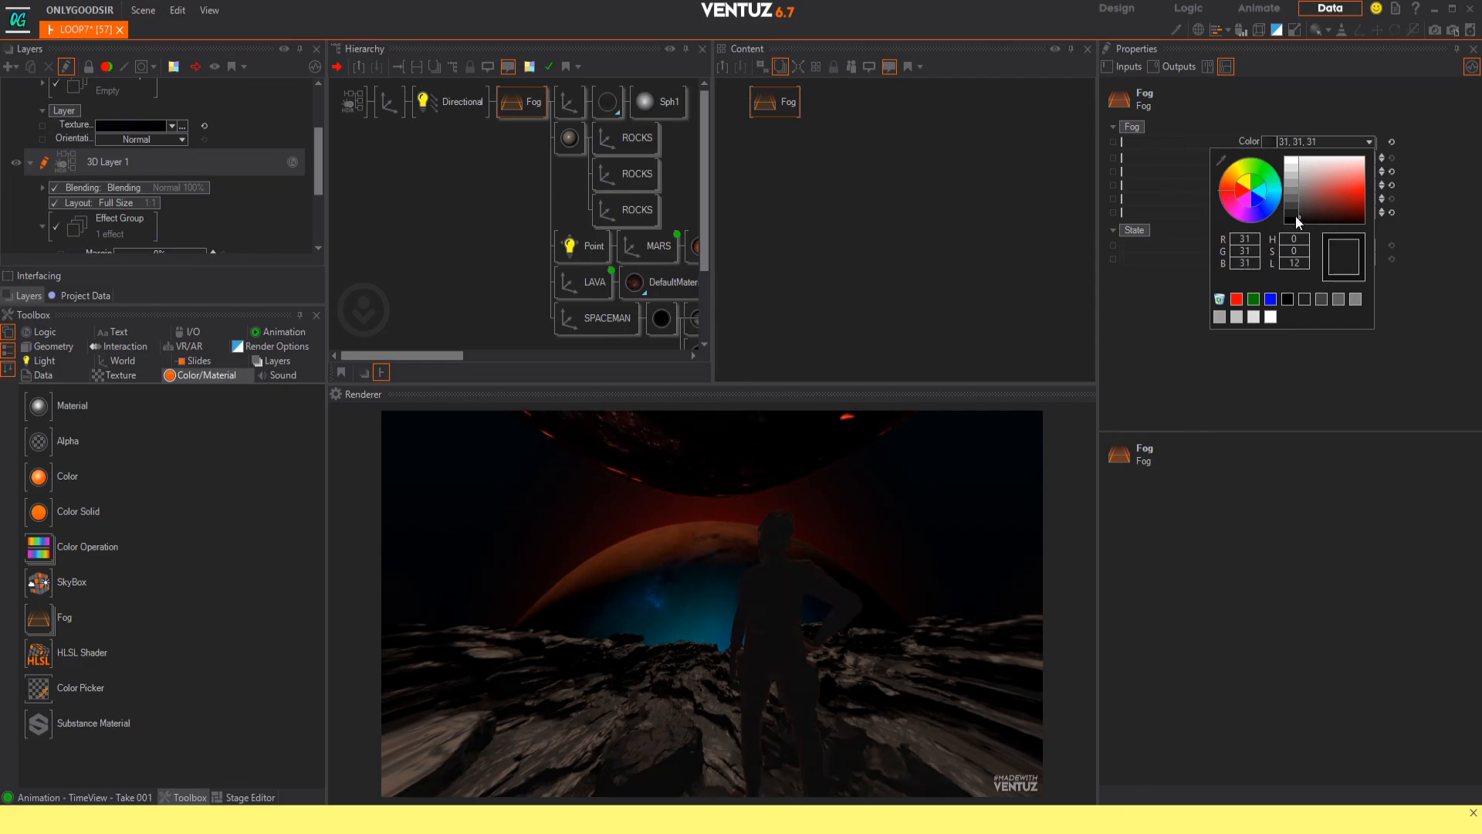
left_click(1394, 209)
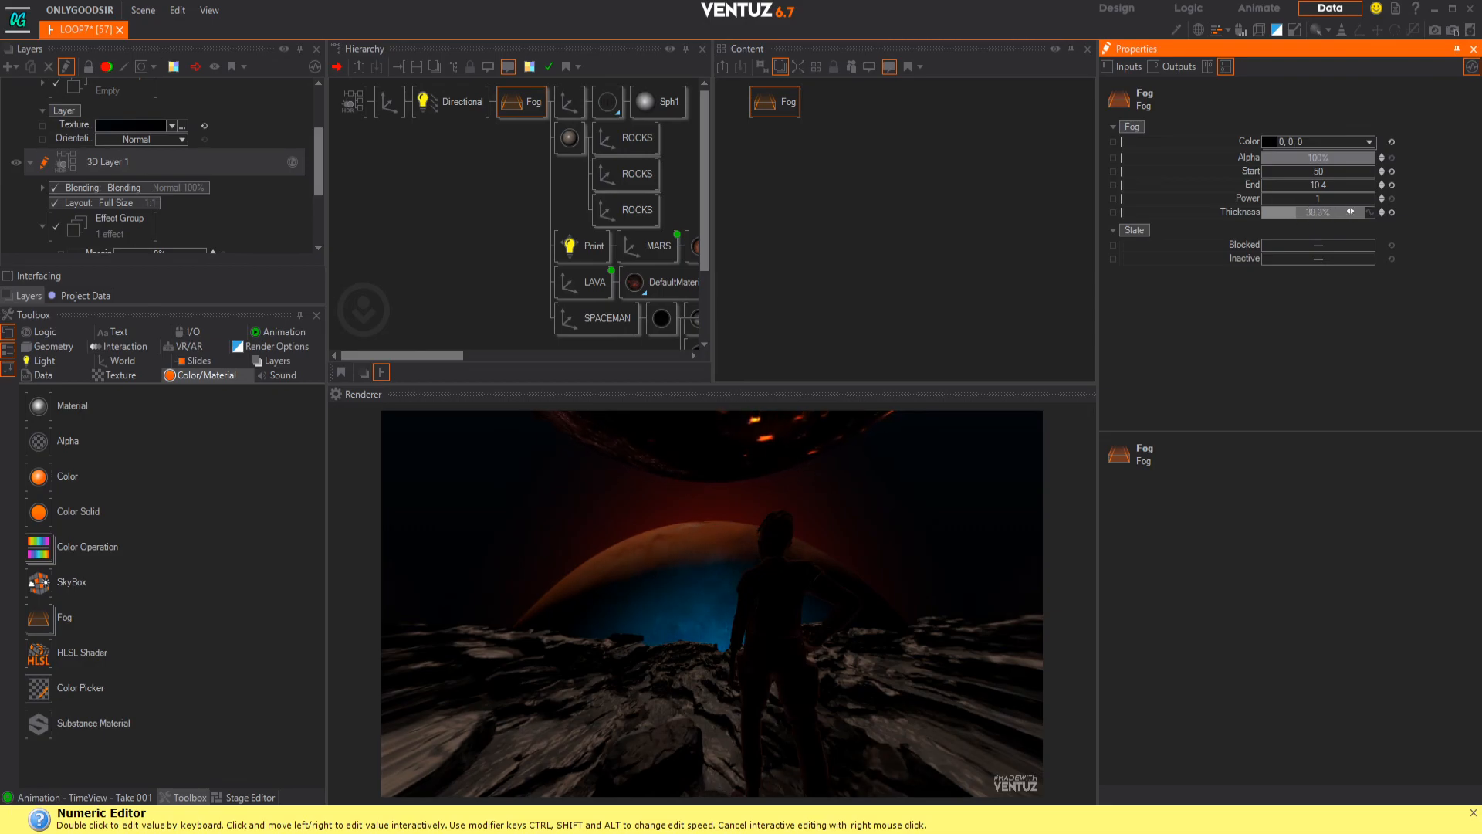
- Set the fog's Thickness to 58.5%
left_click_drag(1262, 217, 864, 495)
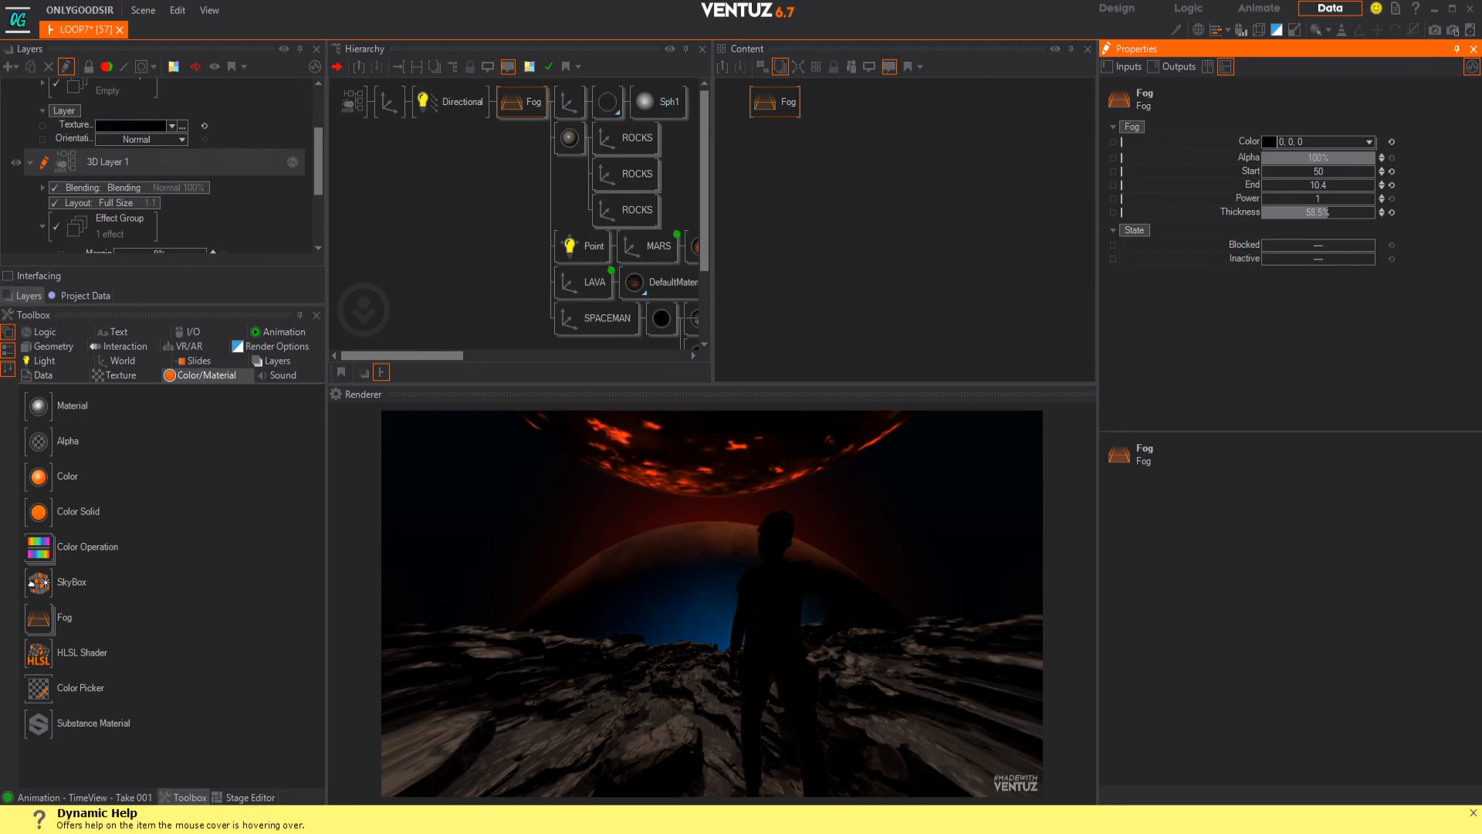
left_click(984, 833)
right_click(984, 833)
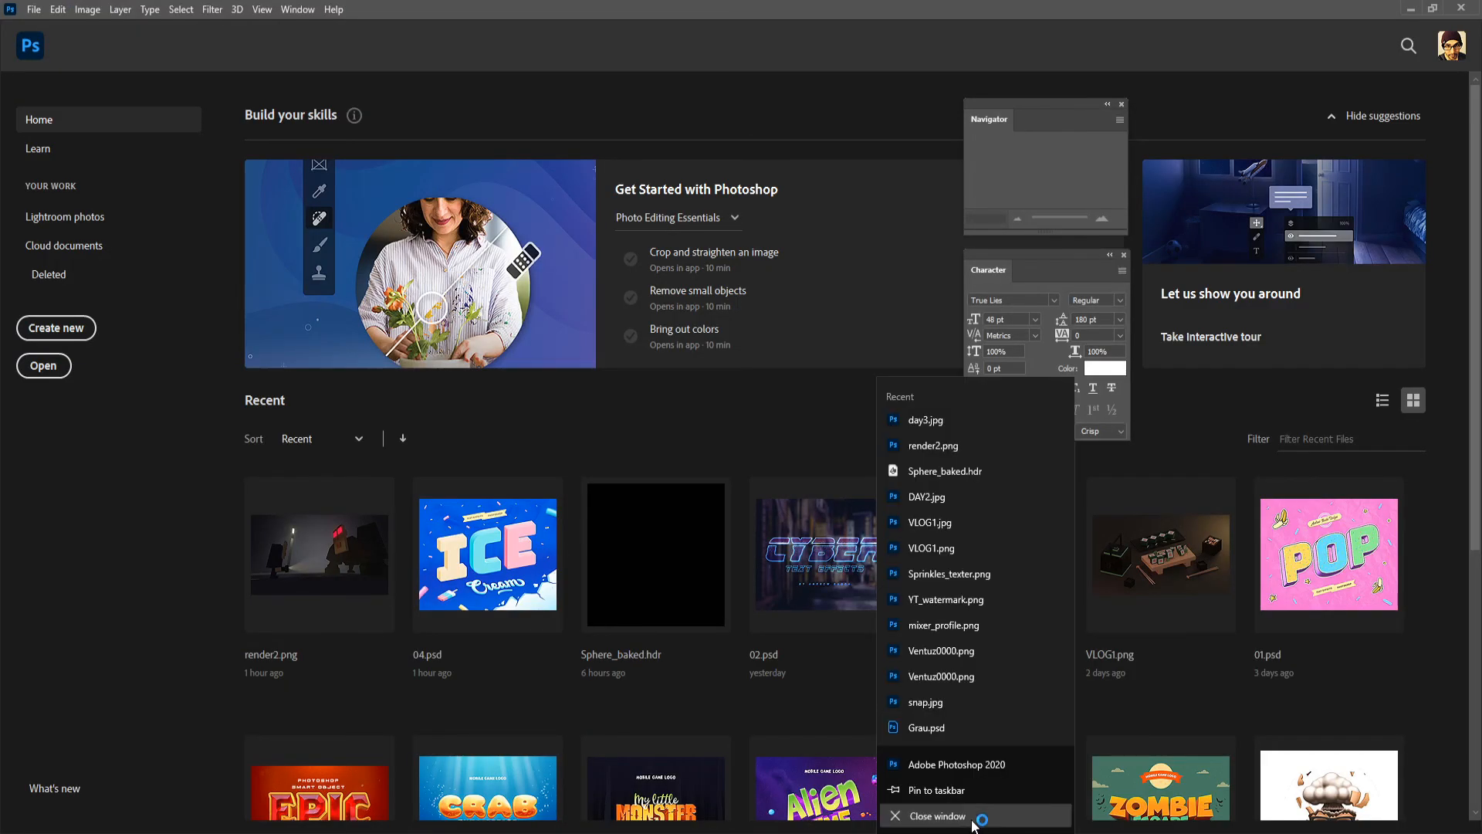
left_click(1004, 816)
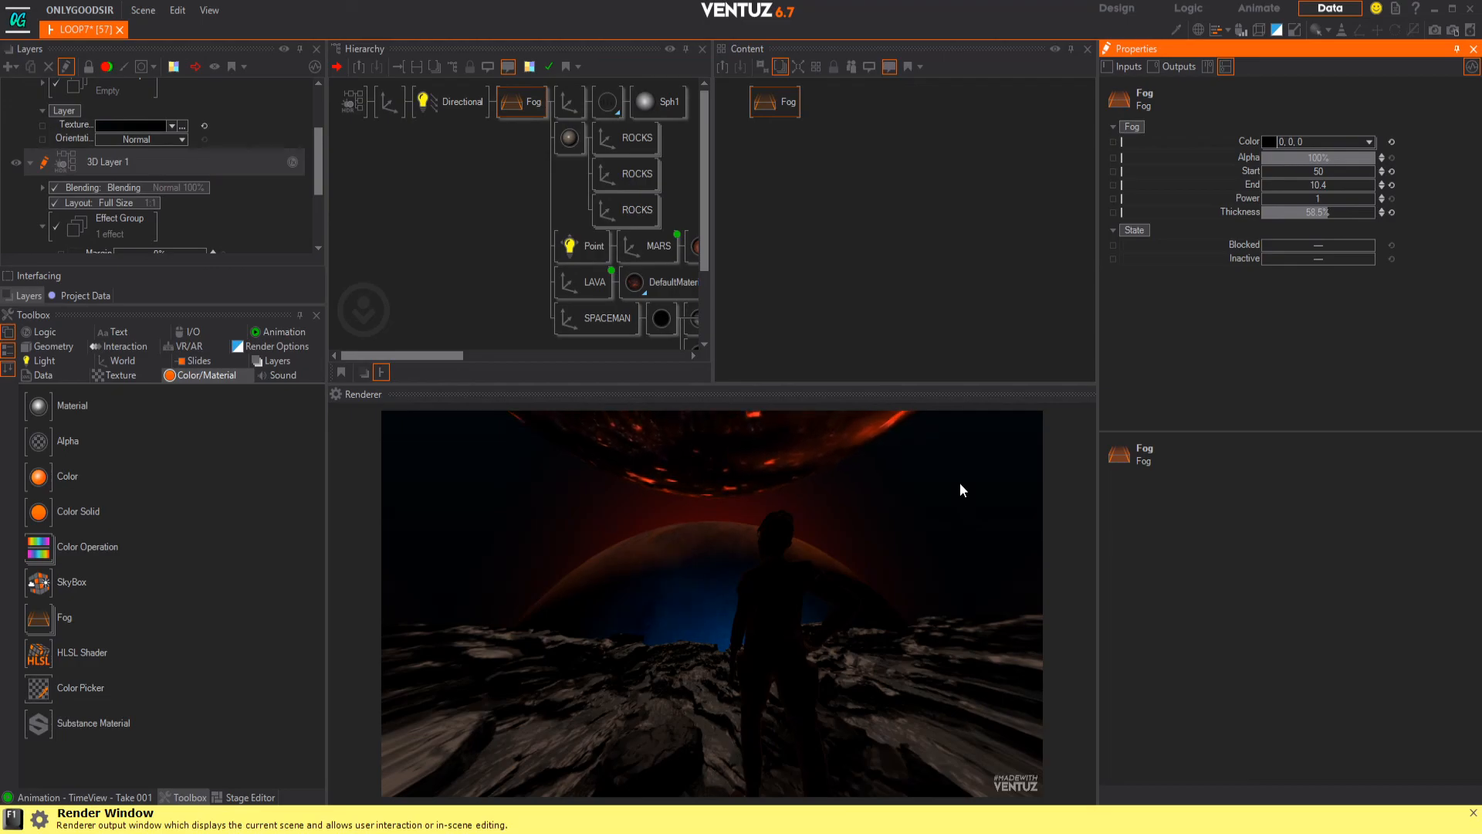
- Add a Color Grading effect to 3D Layer 1 and set its GammaR to 1.14, GammaG to 1.21 and GammaB to 1.09
left_click(107, 202)
scroll(93, 185, "down", 2)
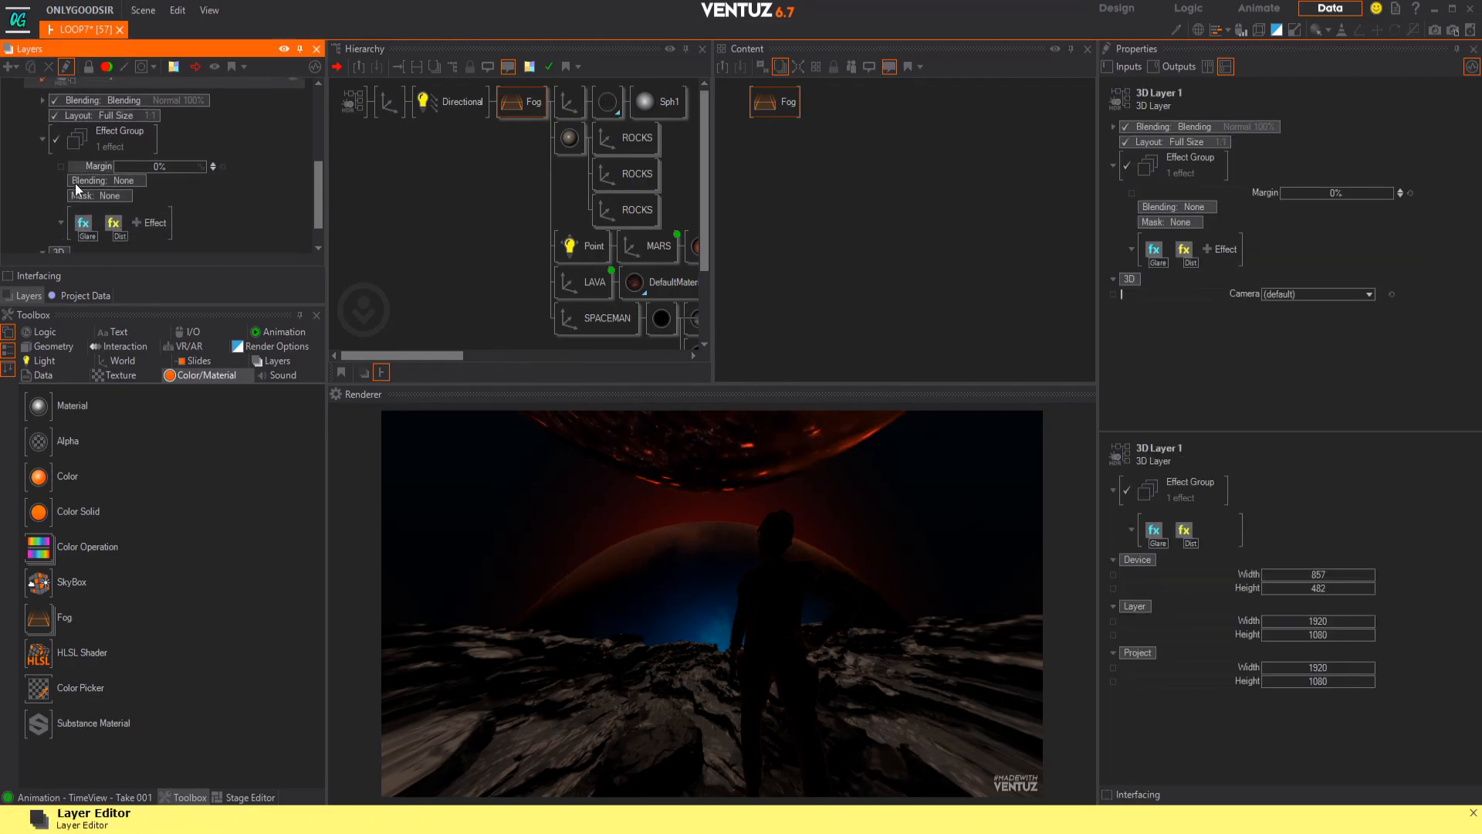
scroll(132, 223, "down", 1)
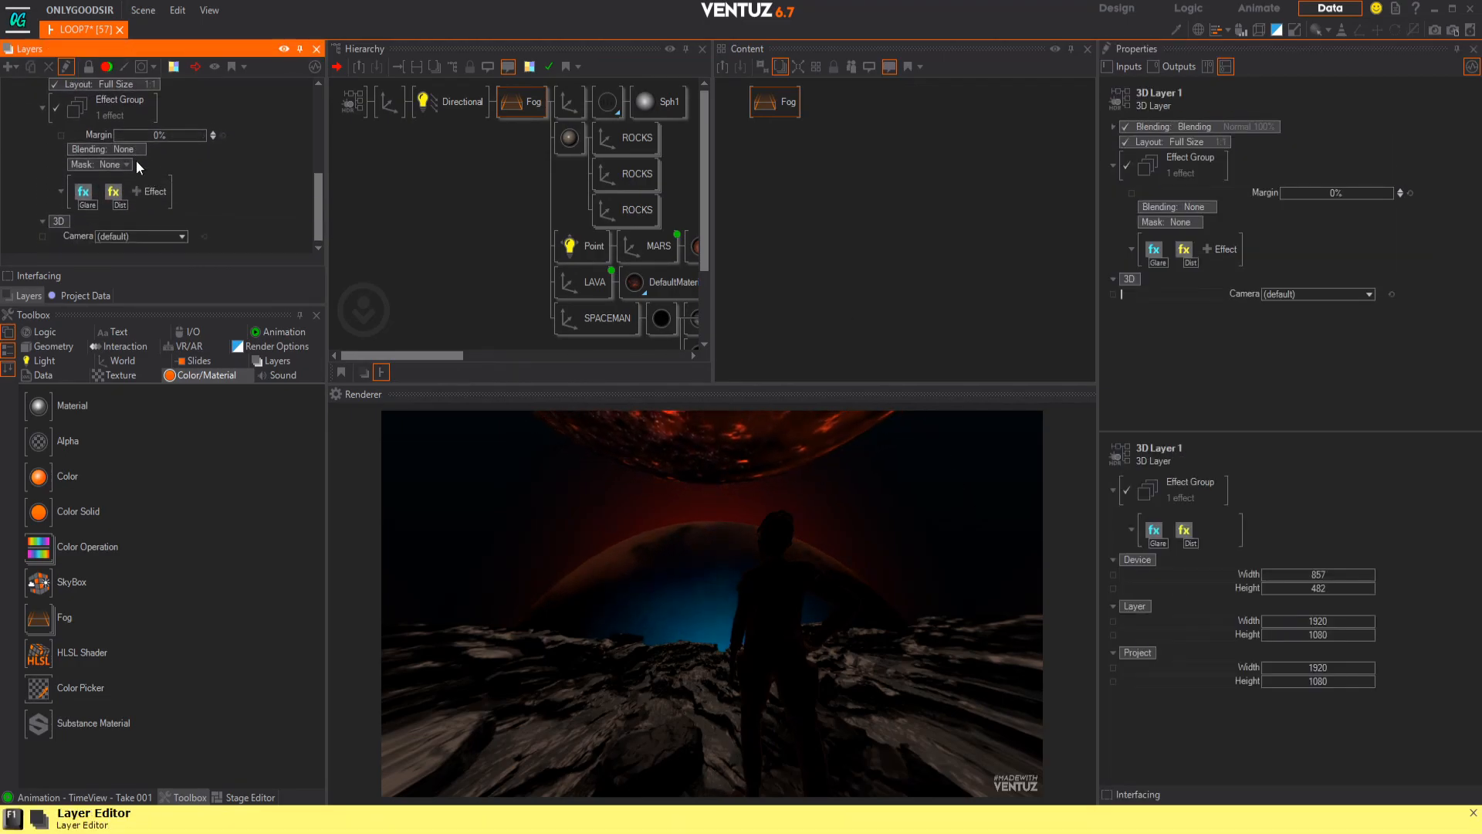
left_click(136, 190)
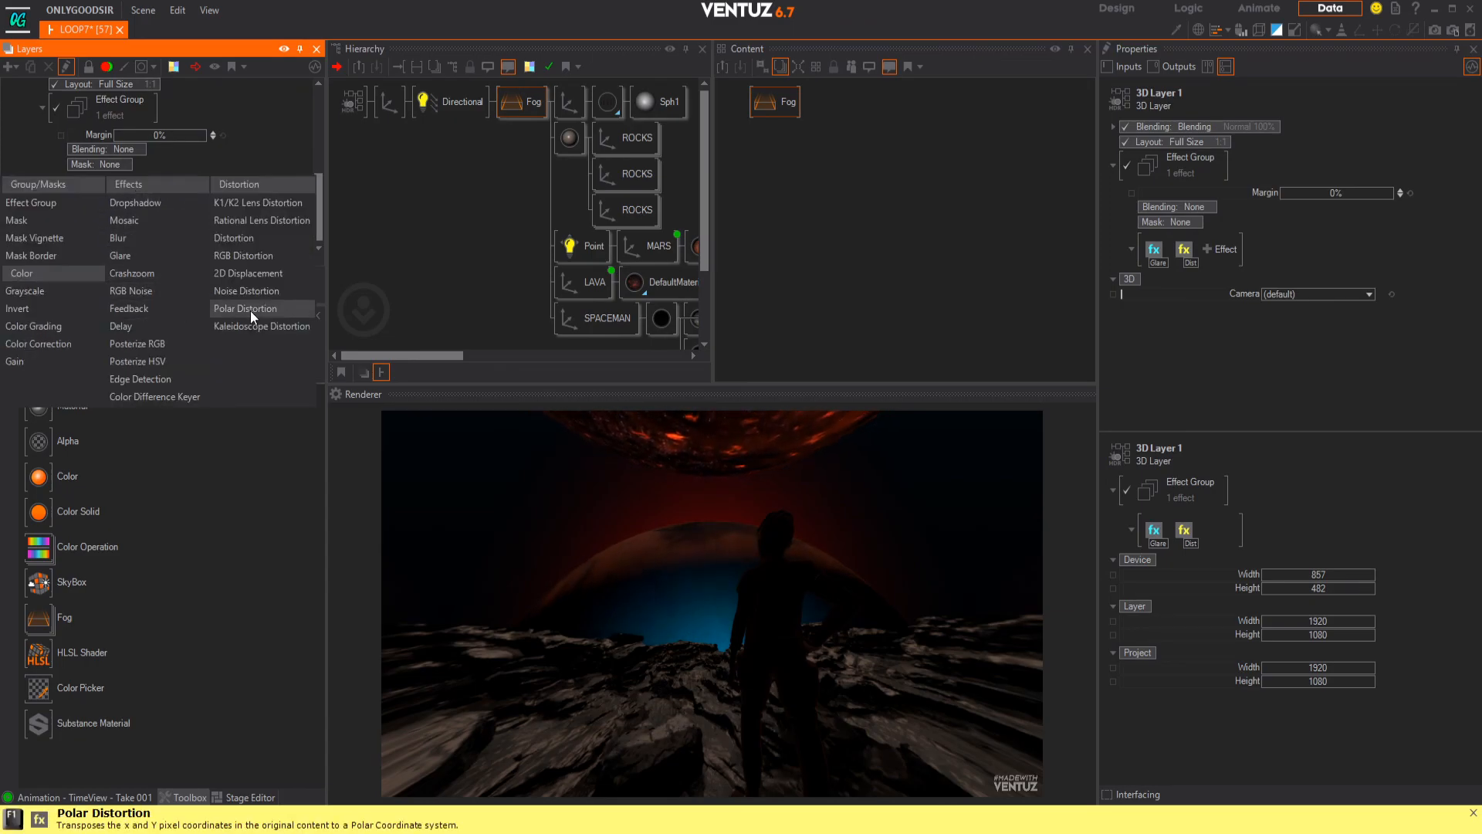
left_click(51, 329)
scroll(258, 229, "down", 3)
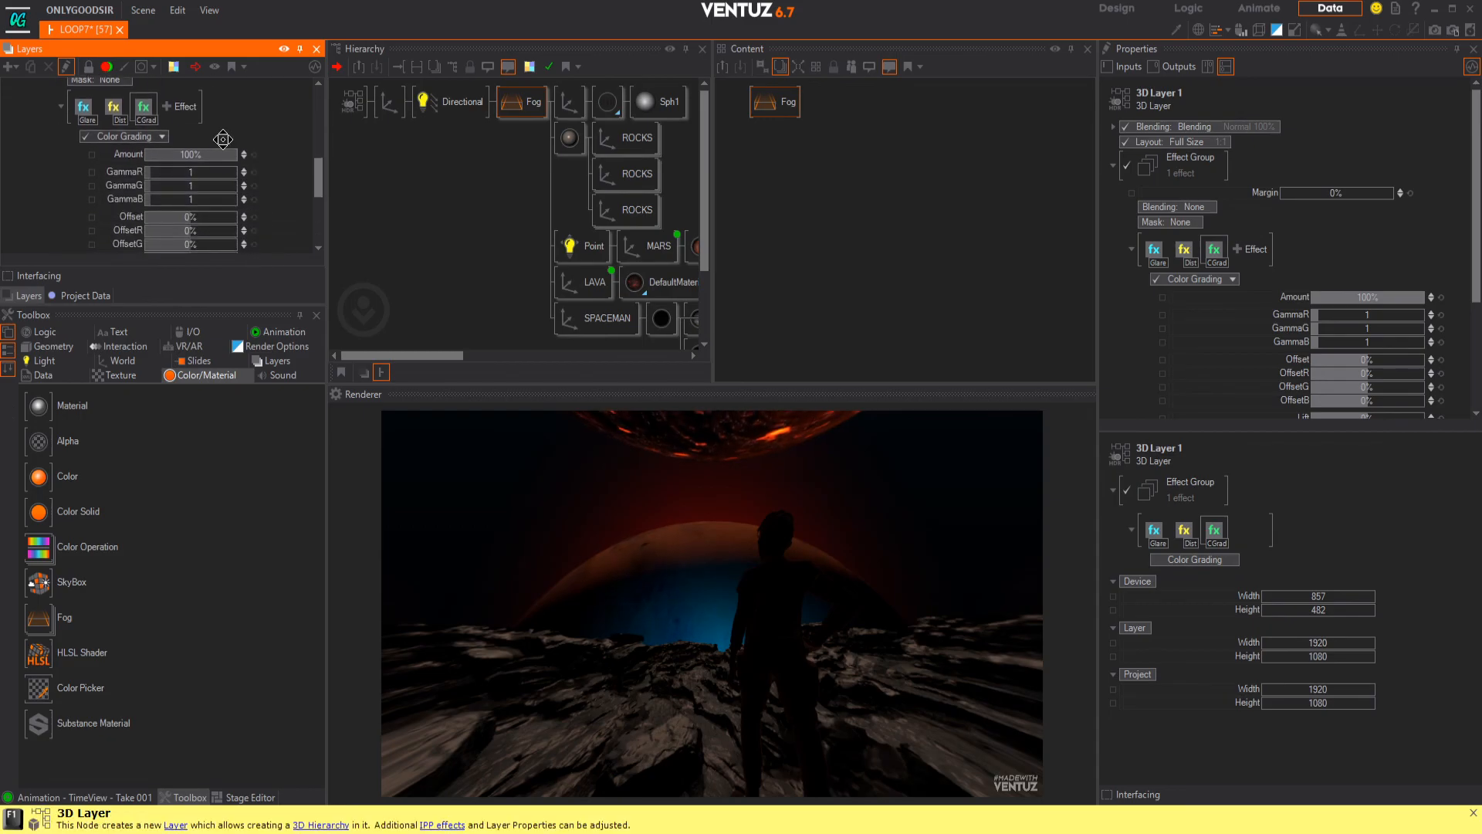
left_click_drag(166, 171, 184, 203)
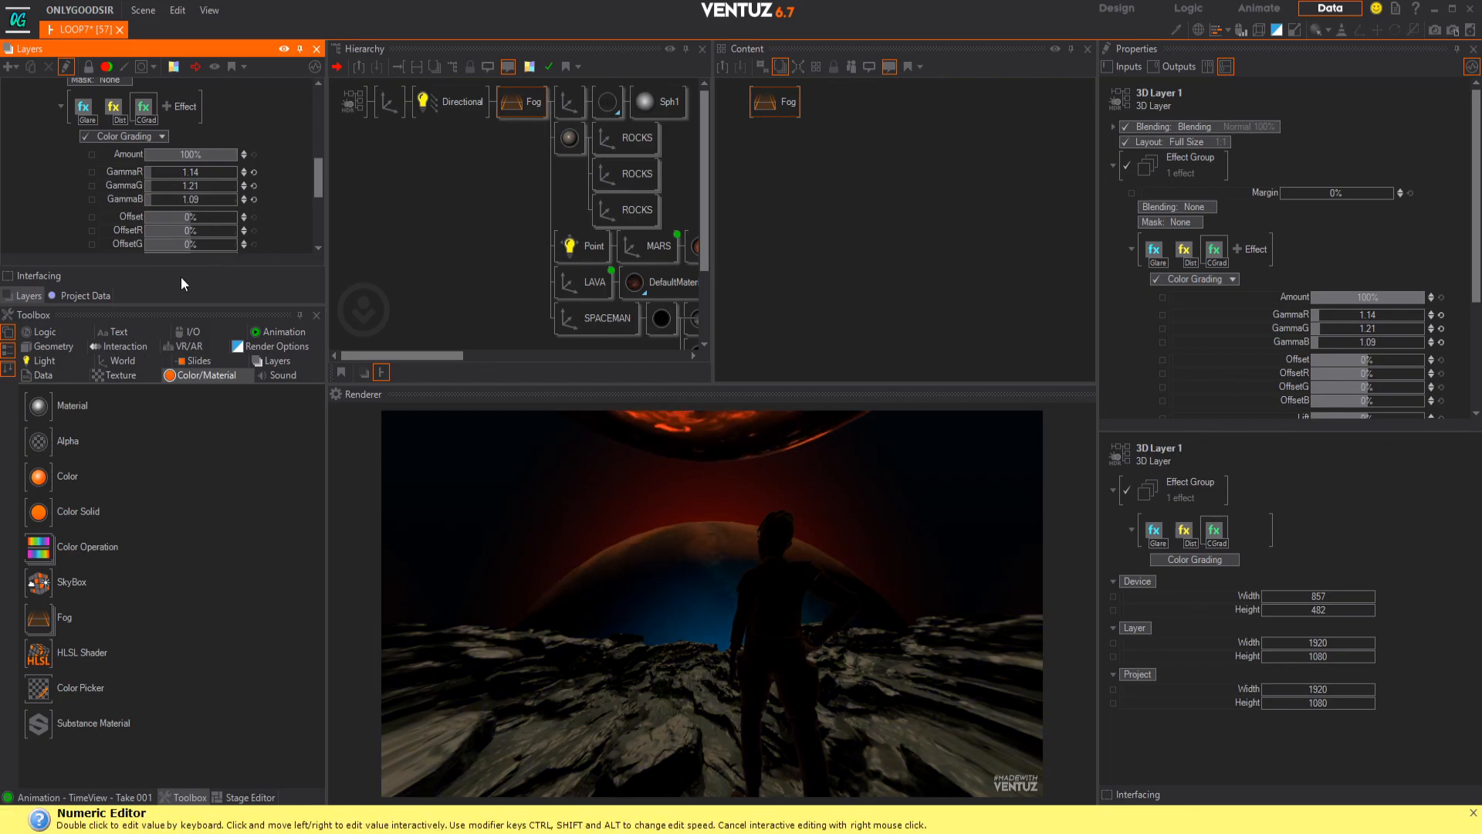